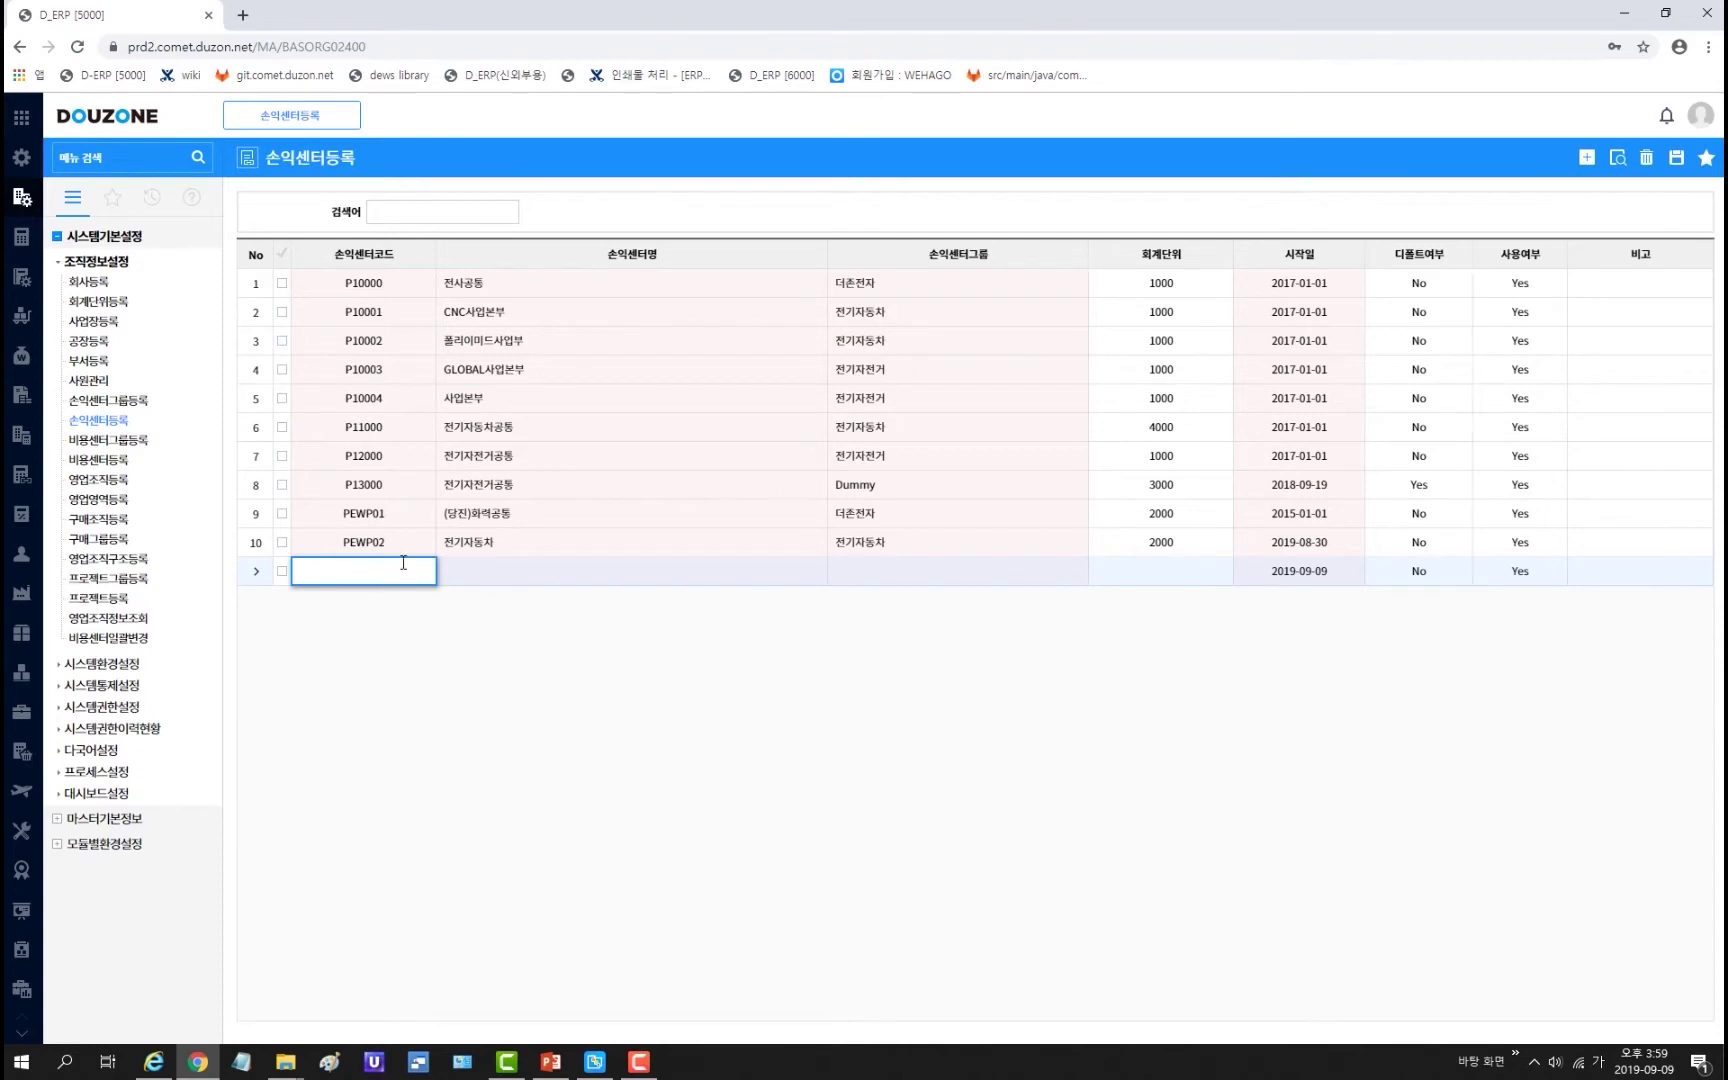
Step: Enter PEWP02 as the profit center code in the new row and dismiss the resulting alert
text(PEWP02)
key(Tab)
click(1587, 157)
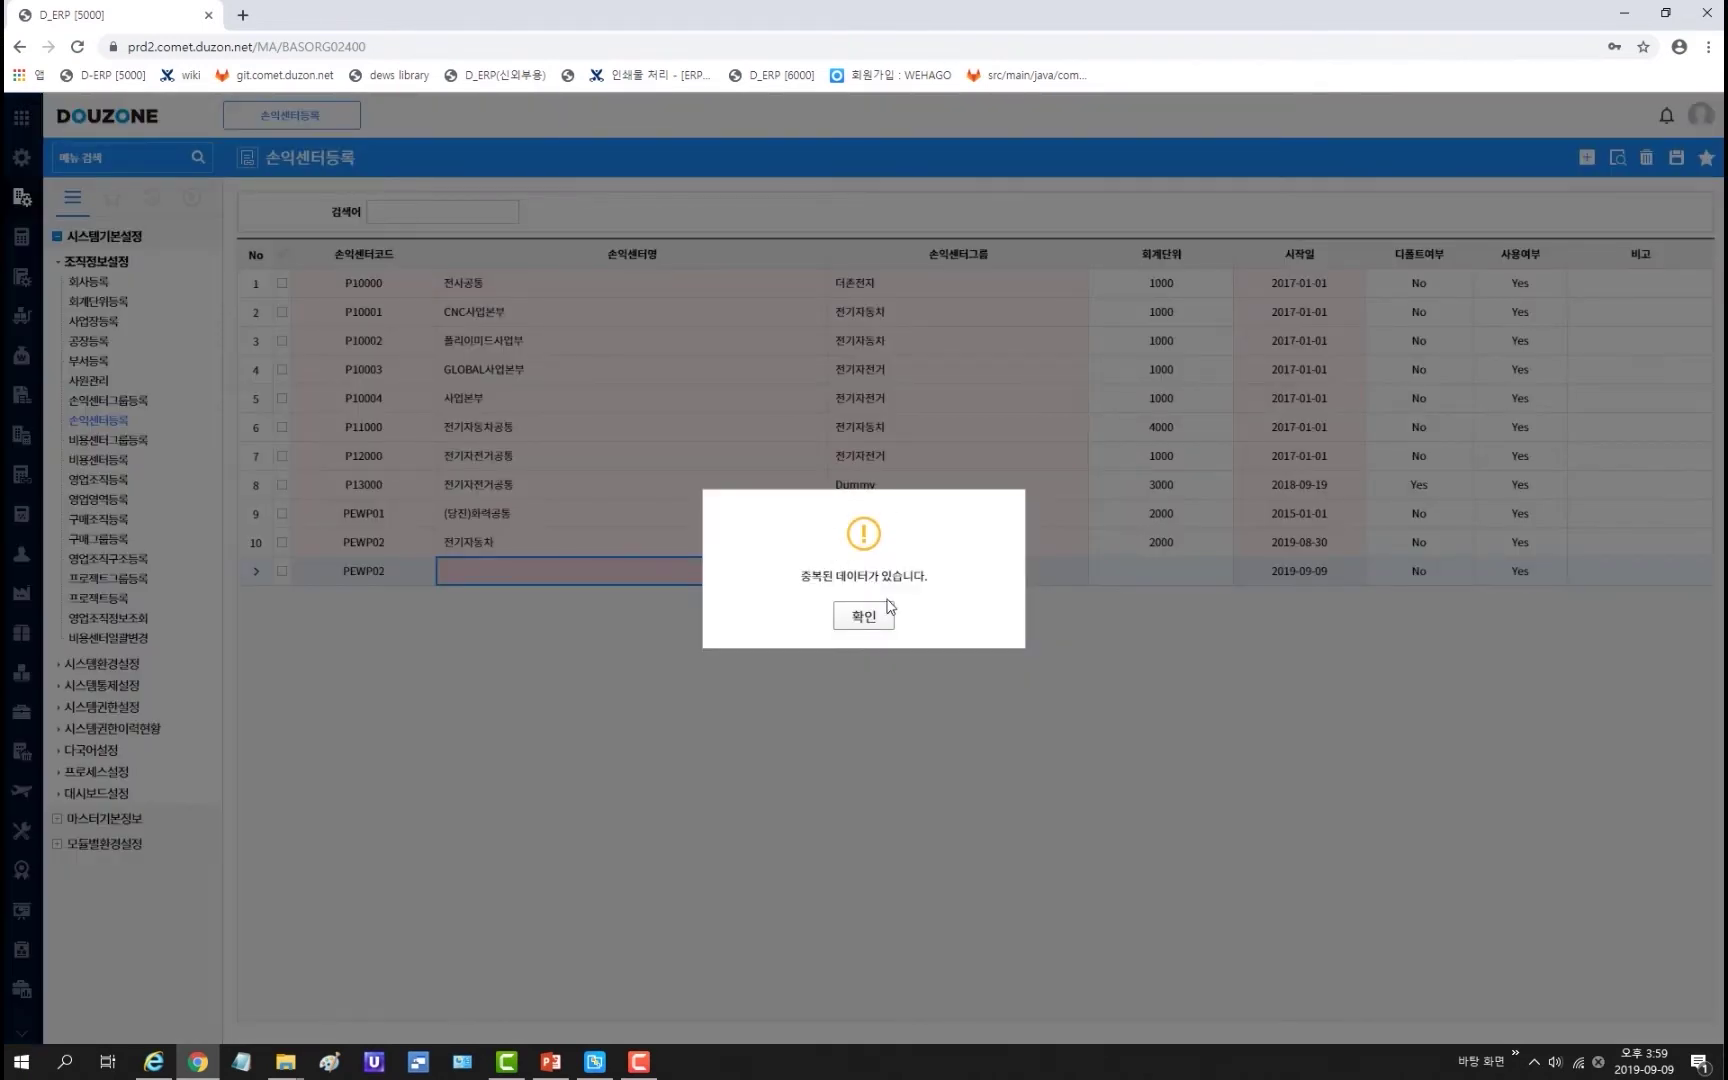
click(866, 615)
Step: Examine the new row's accounting unit, start date, default and use fields, and the code, name and start date of the existing PEWP02 row
click(1150, 577)
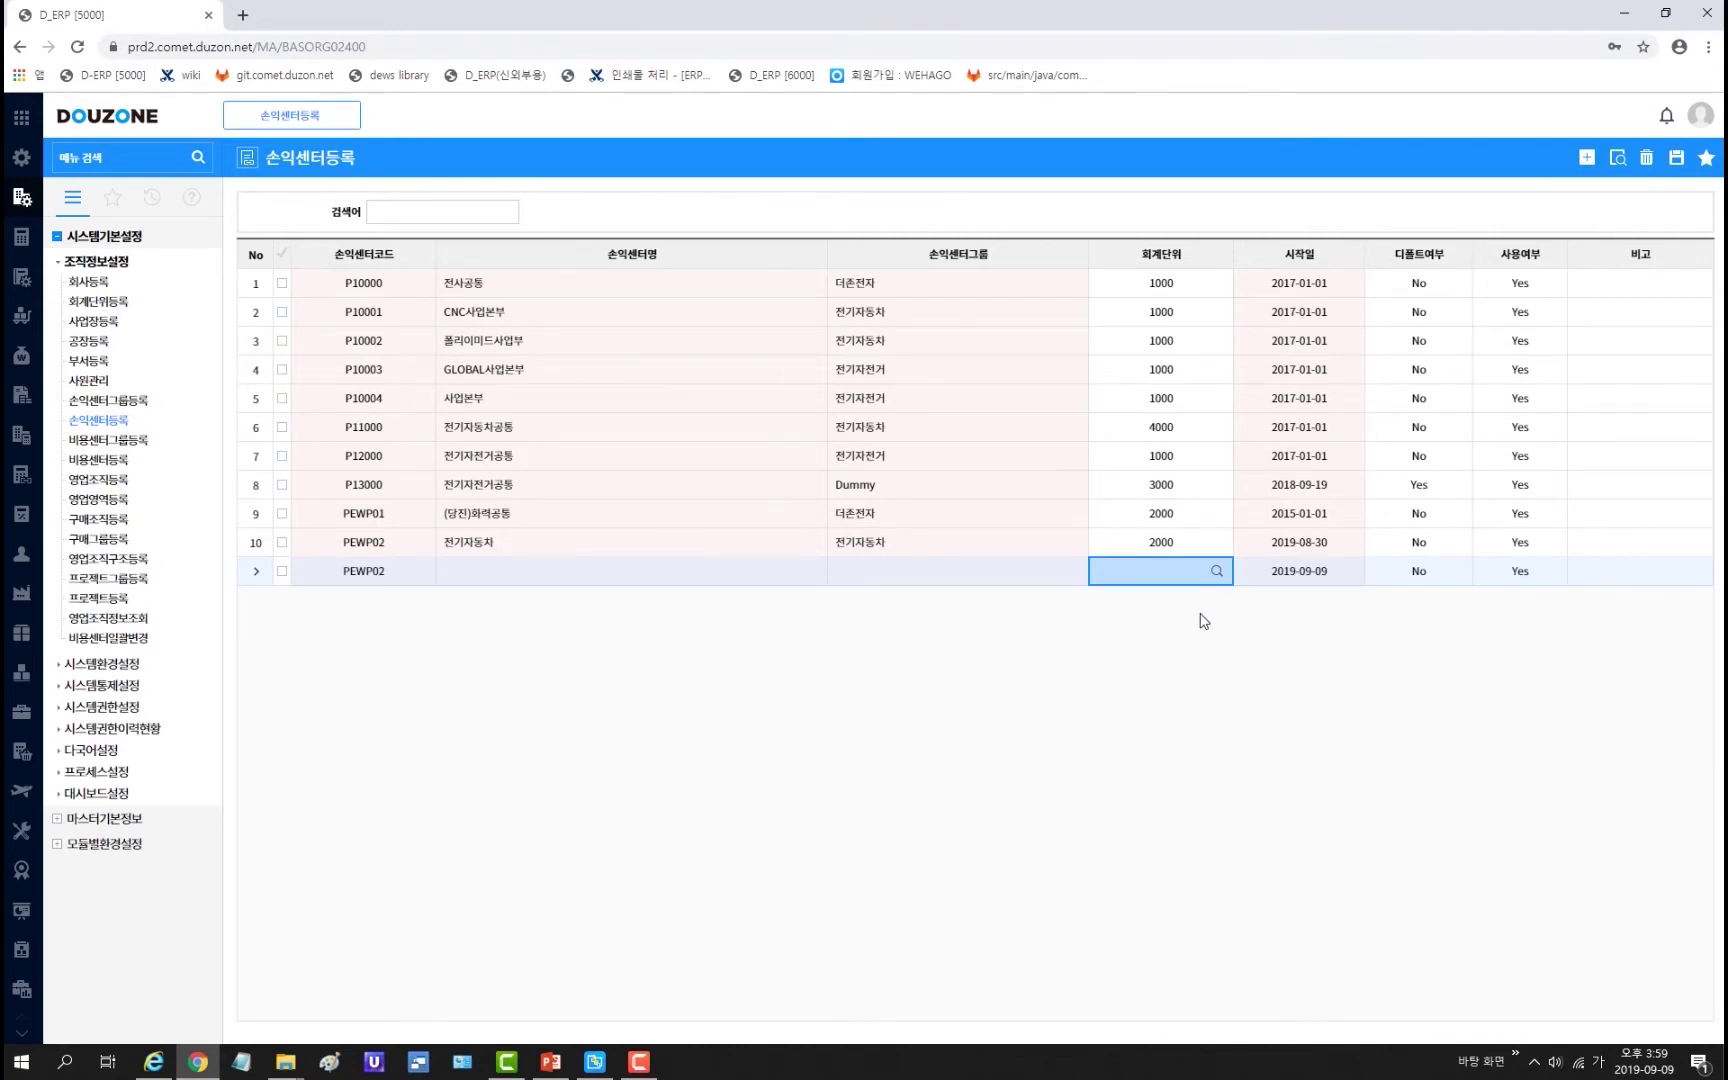
click(1336, 580)
click(1463, 572)
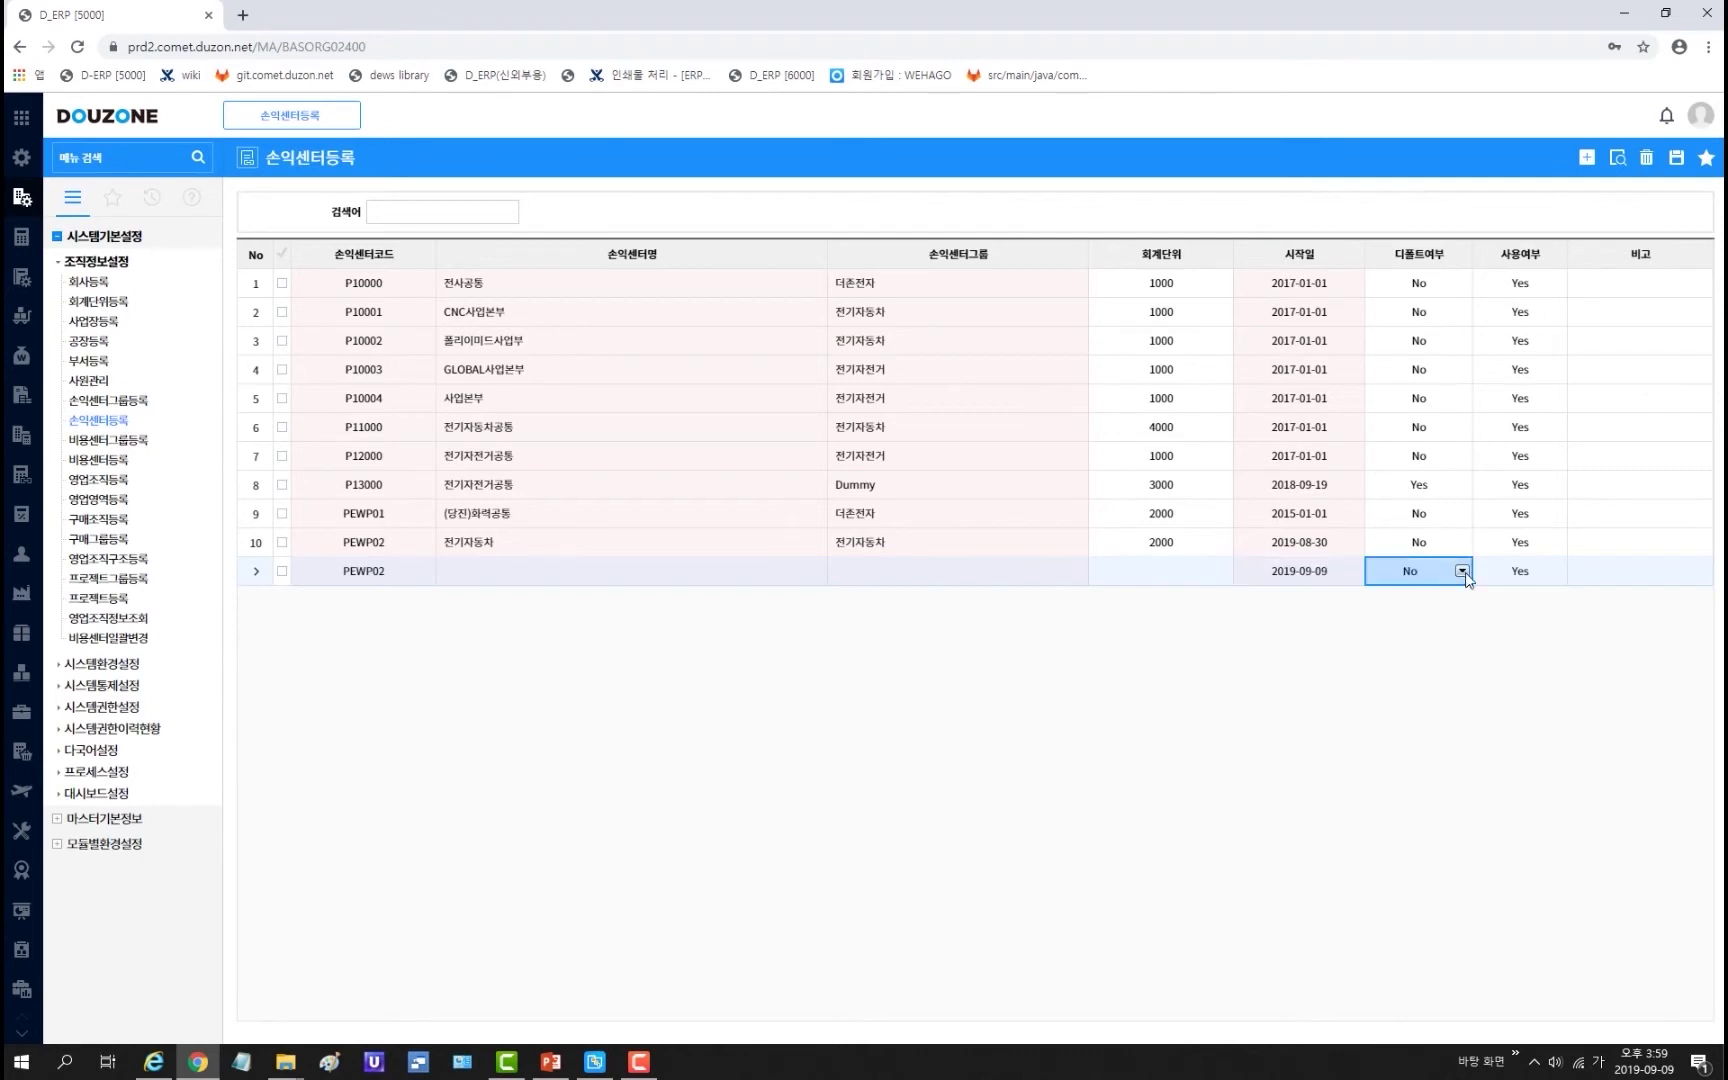
click(1462, 571)
click(1557, 572)
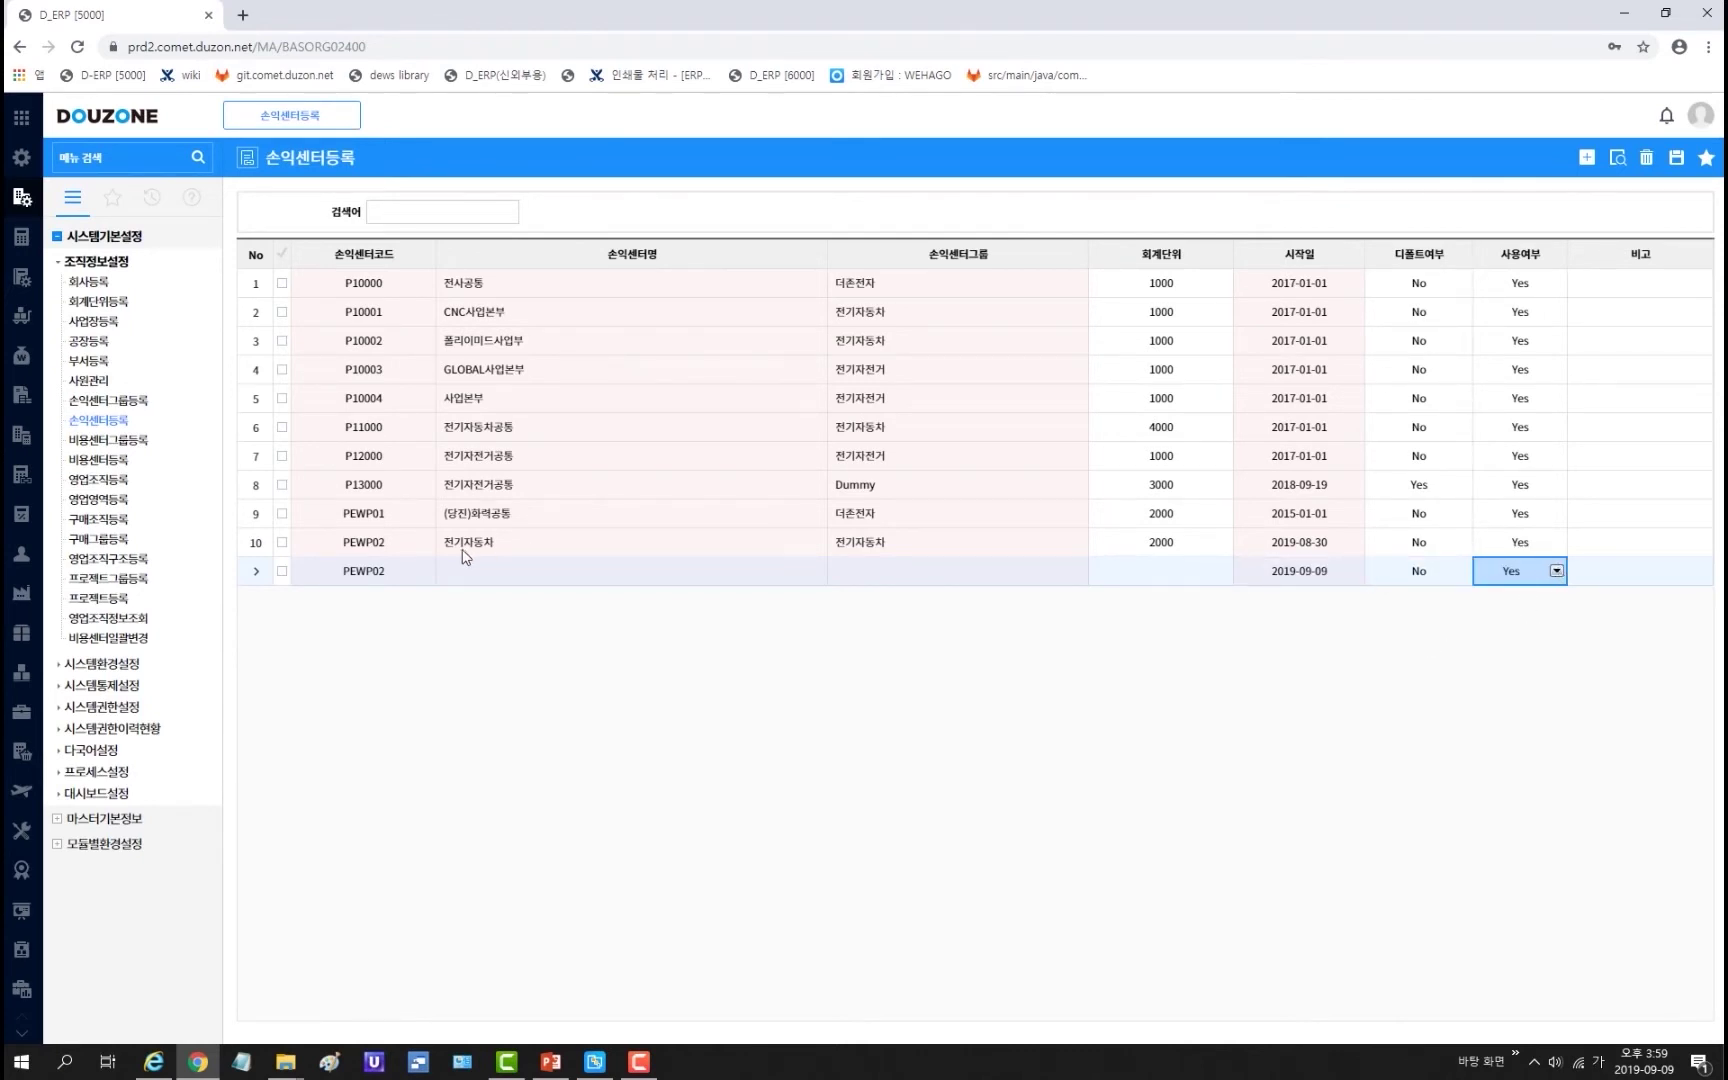
click(425, 545)
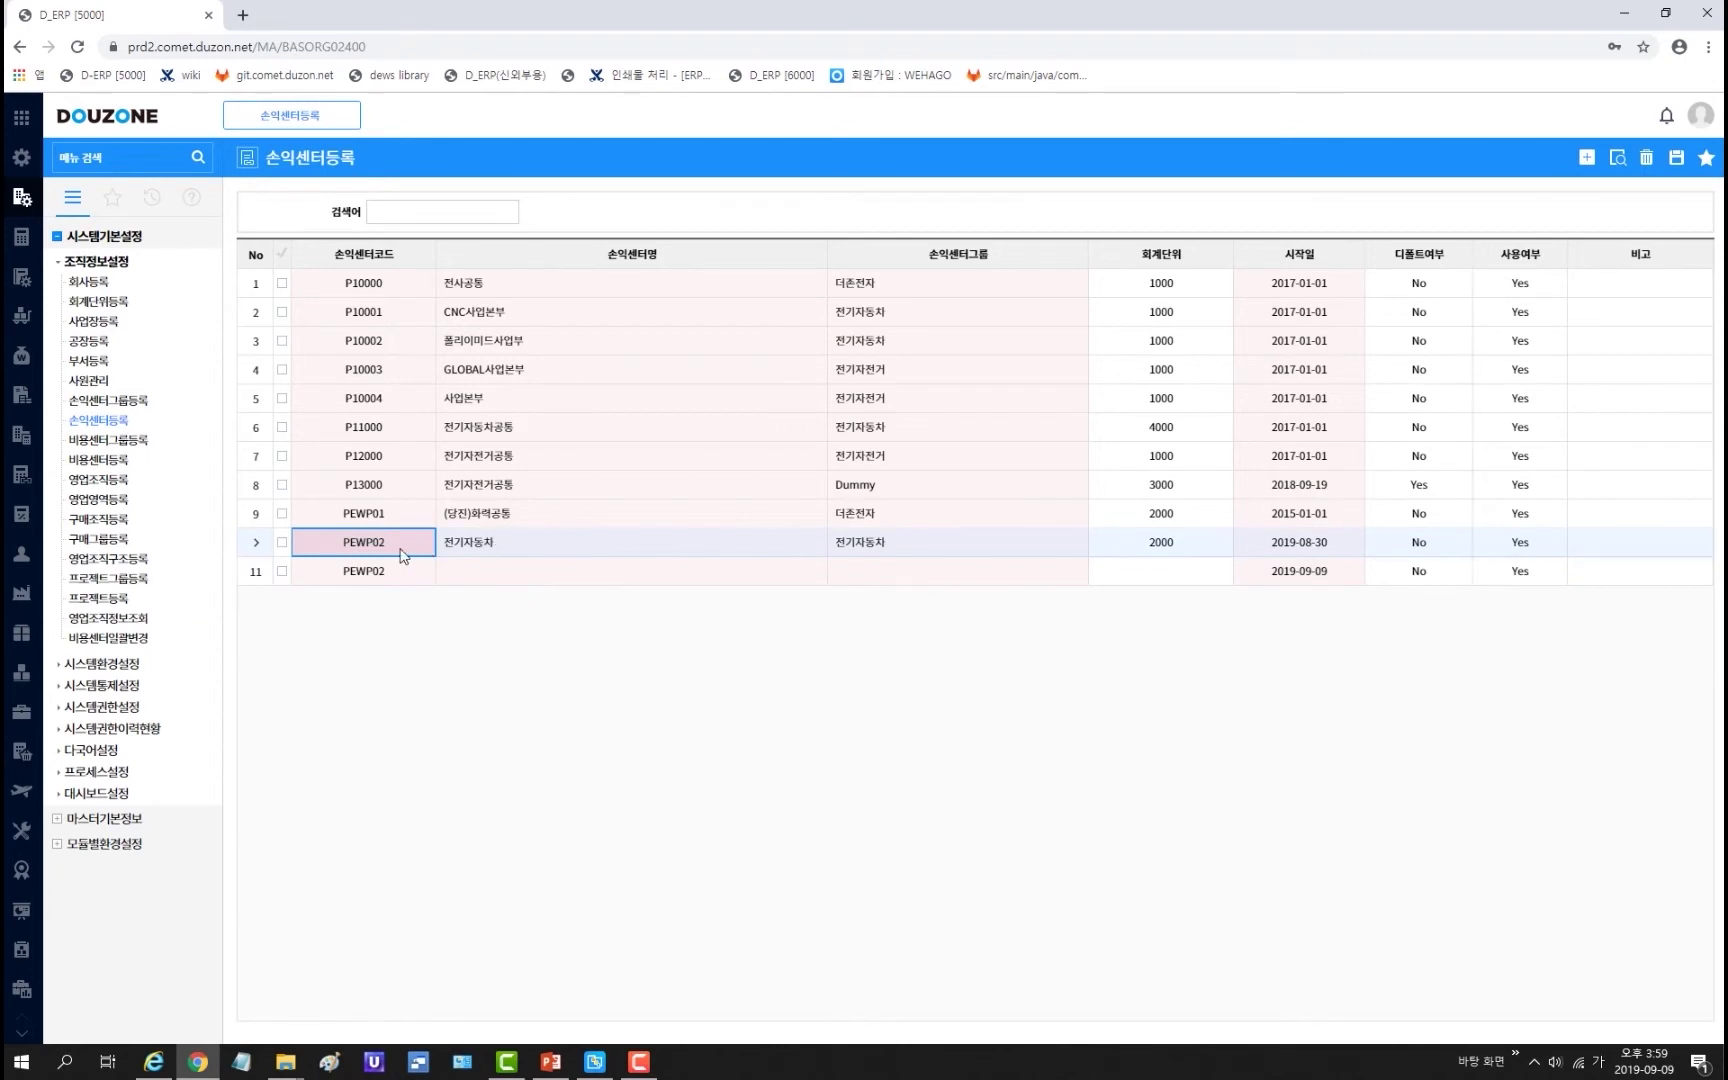
click(1280, 550)
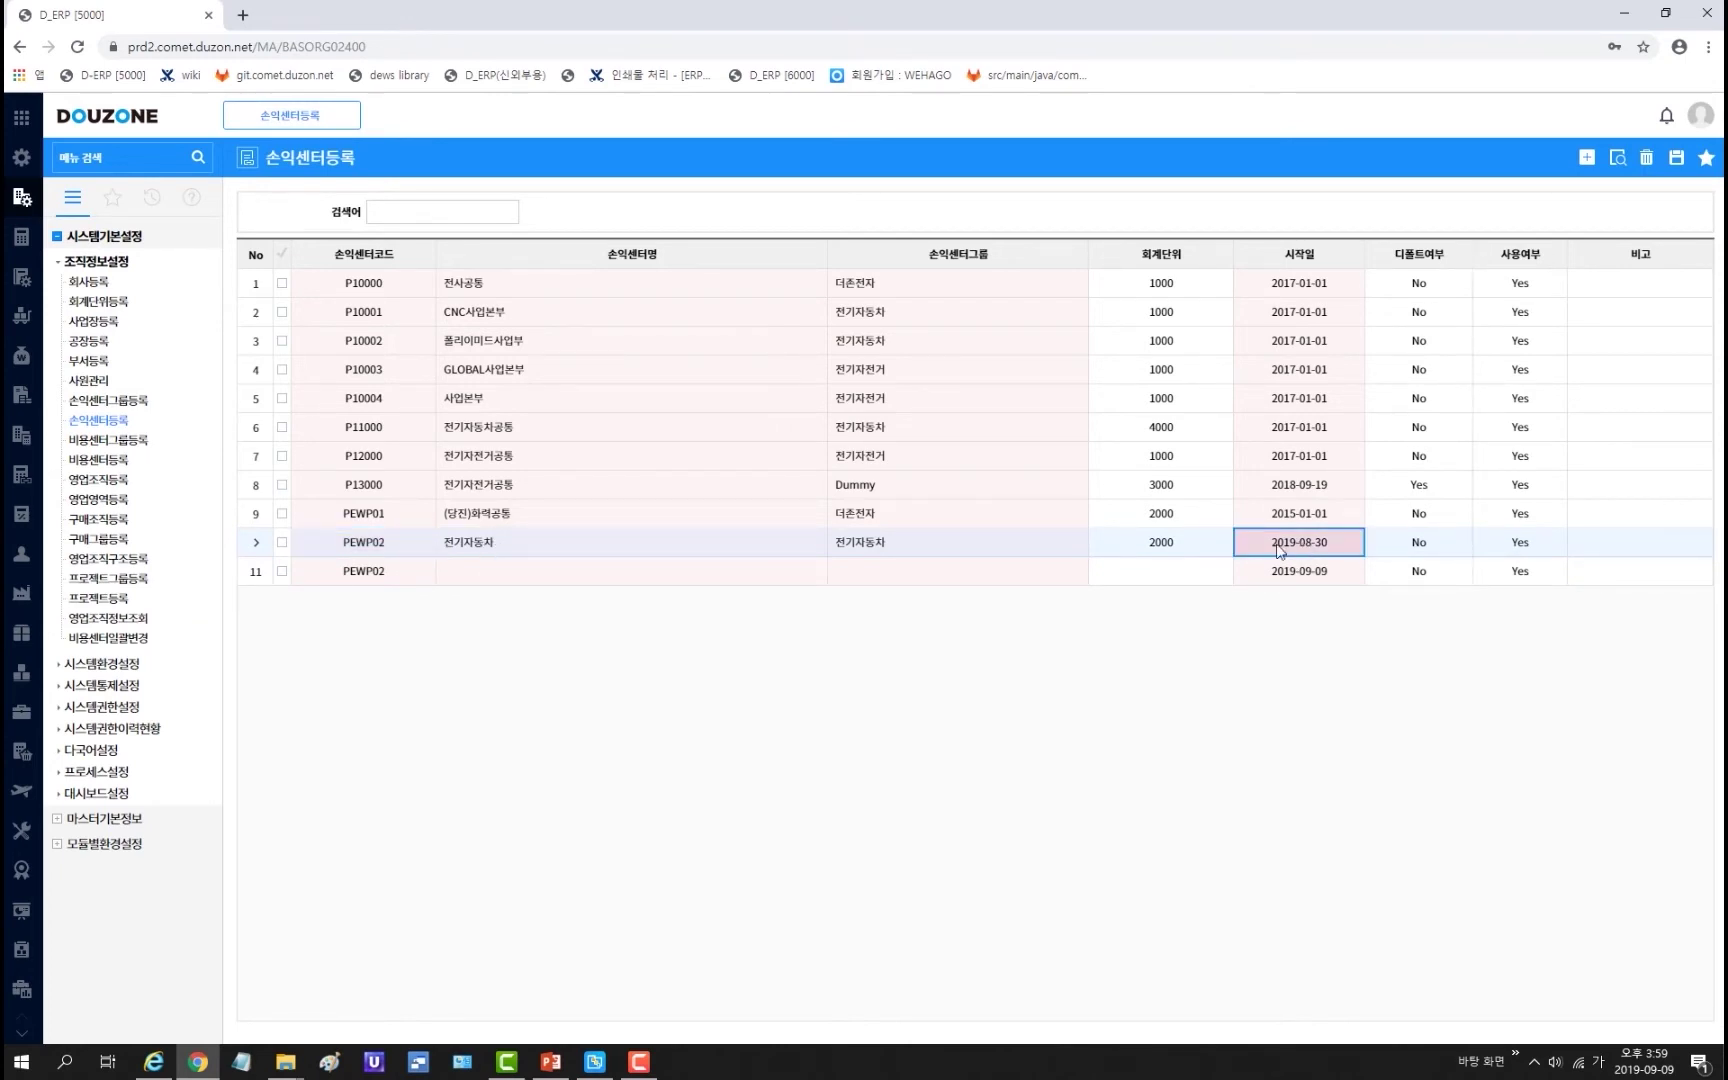
click(373, 546)
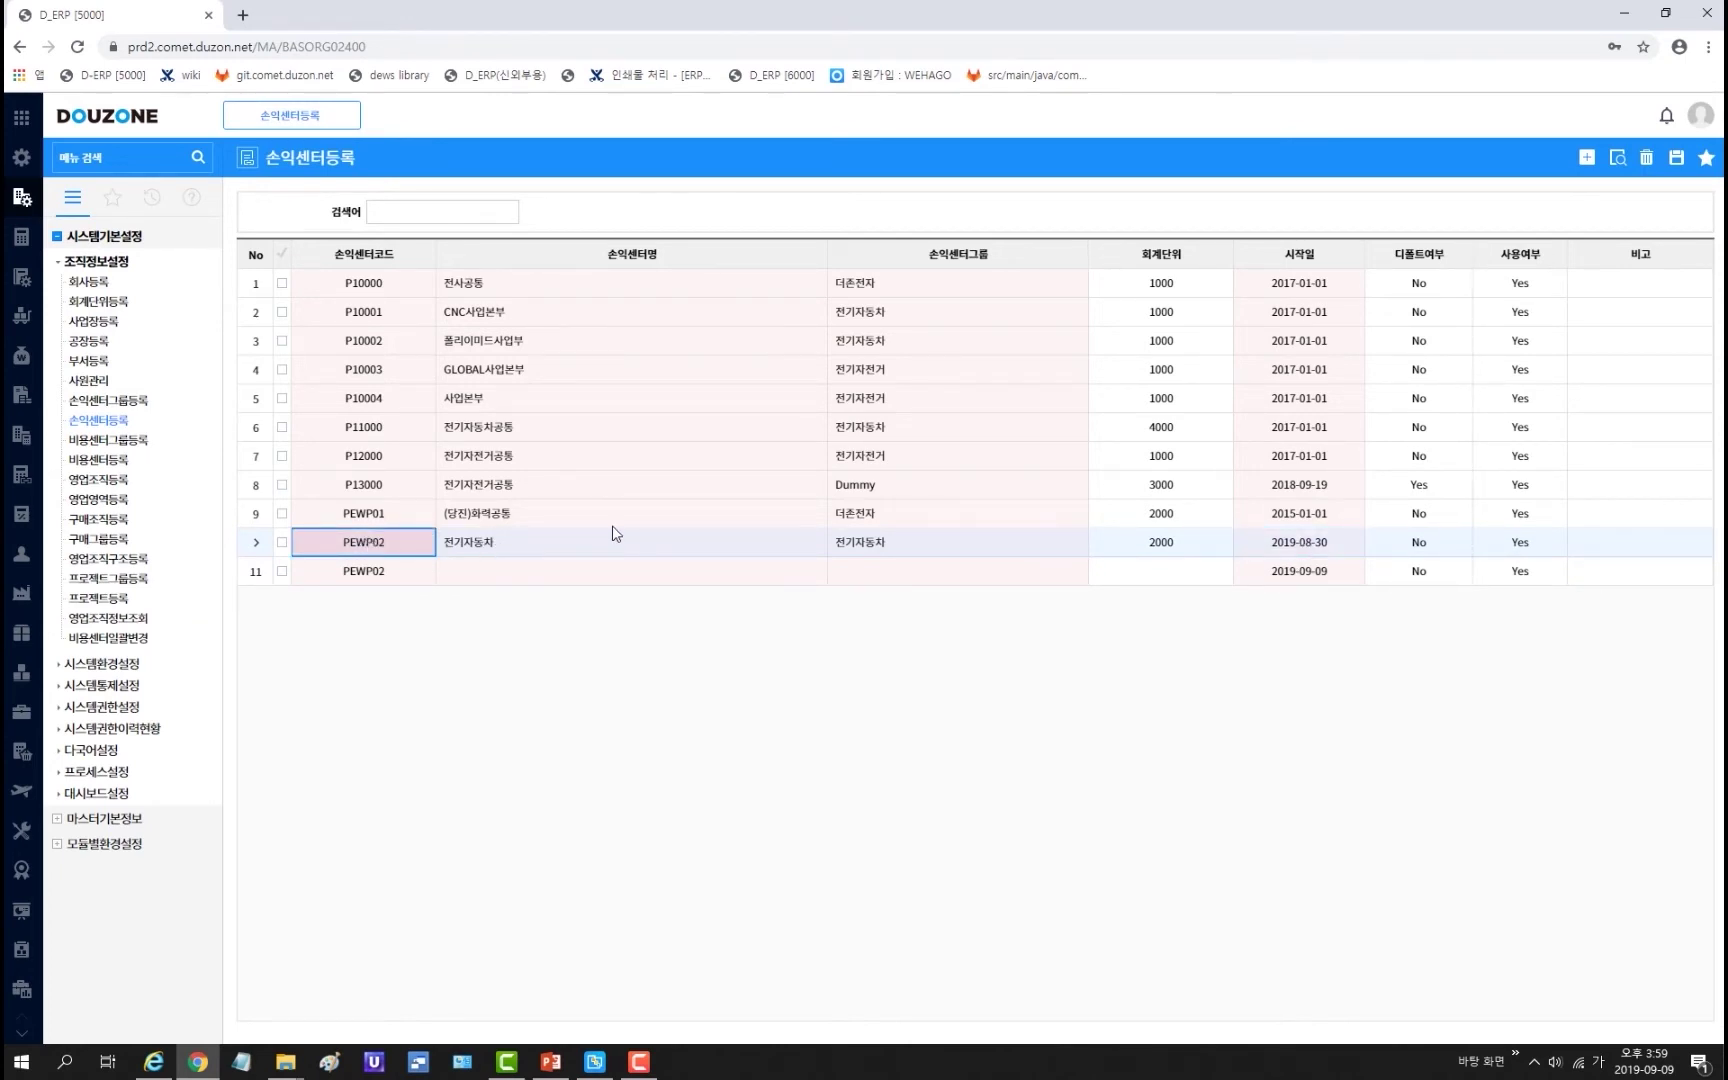
click(583, 540)
click(583, 540)
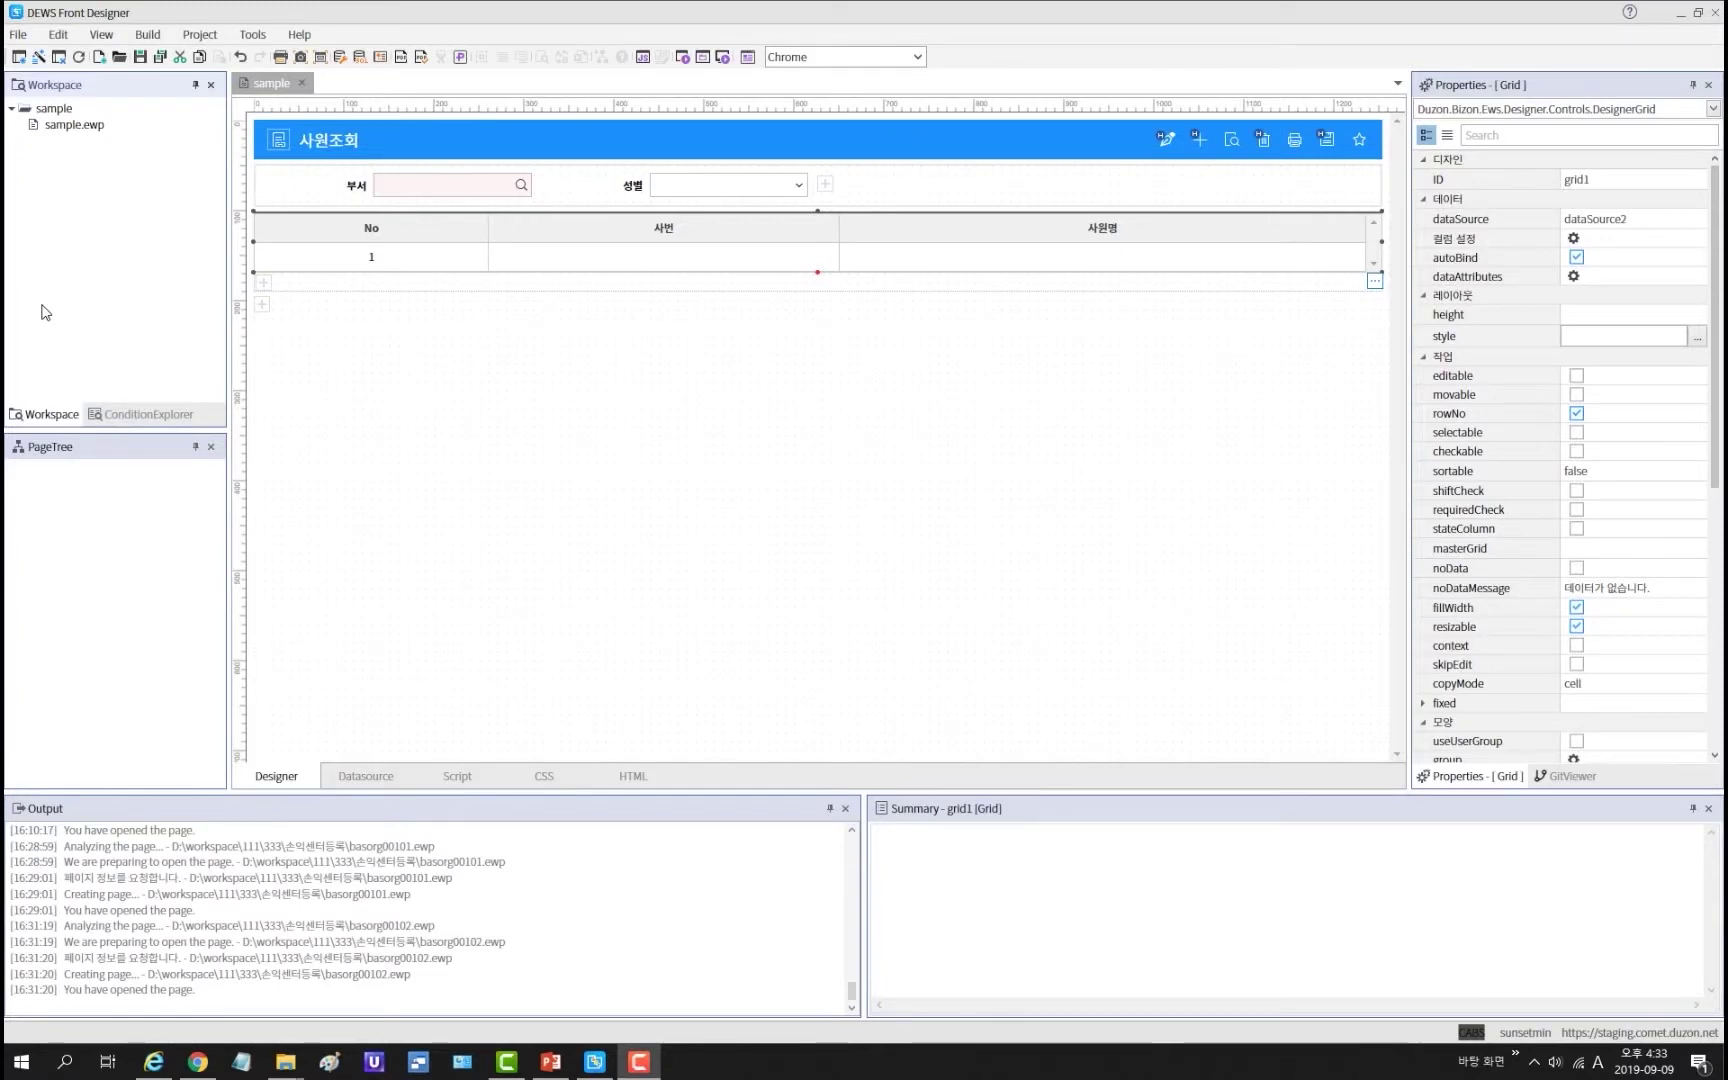
Step: In DEWS Front Designer, create a project named 손익센터등록 with menu ID basorg00103, menu title 손익센터등록 and the Empty Page template
right_click(81, 178)
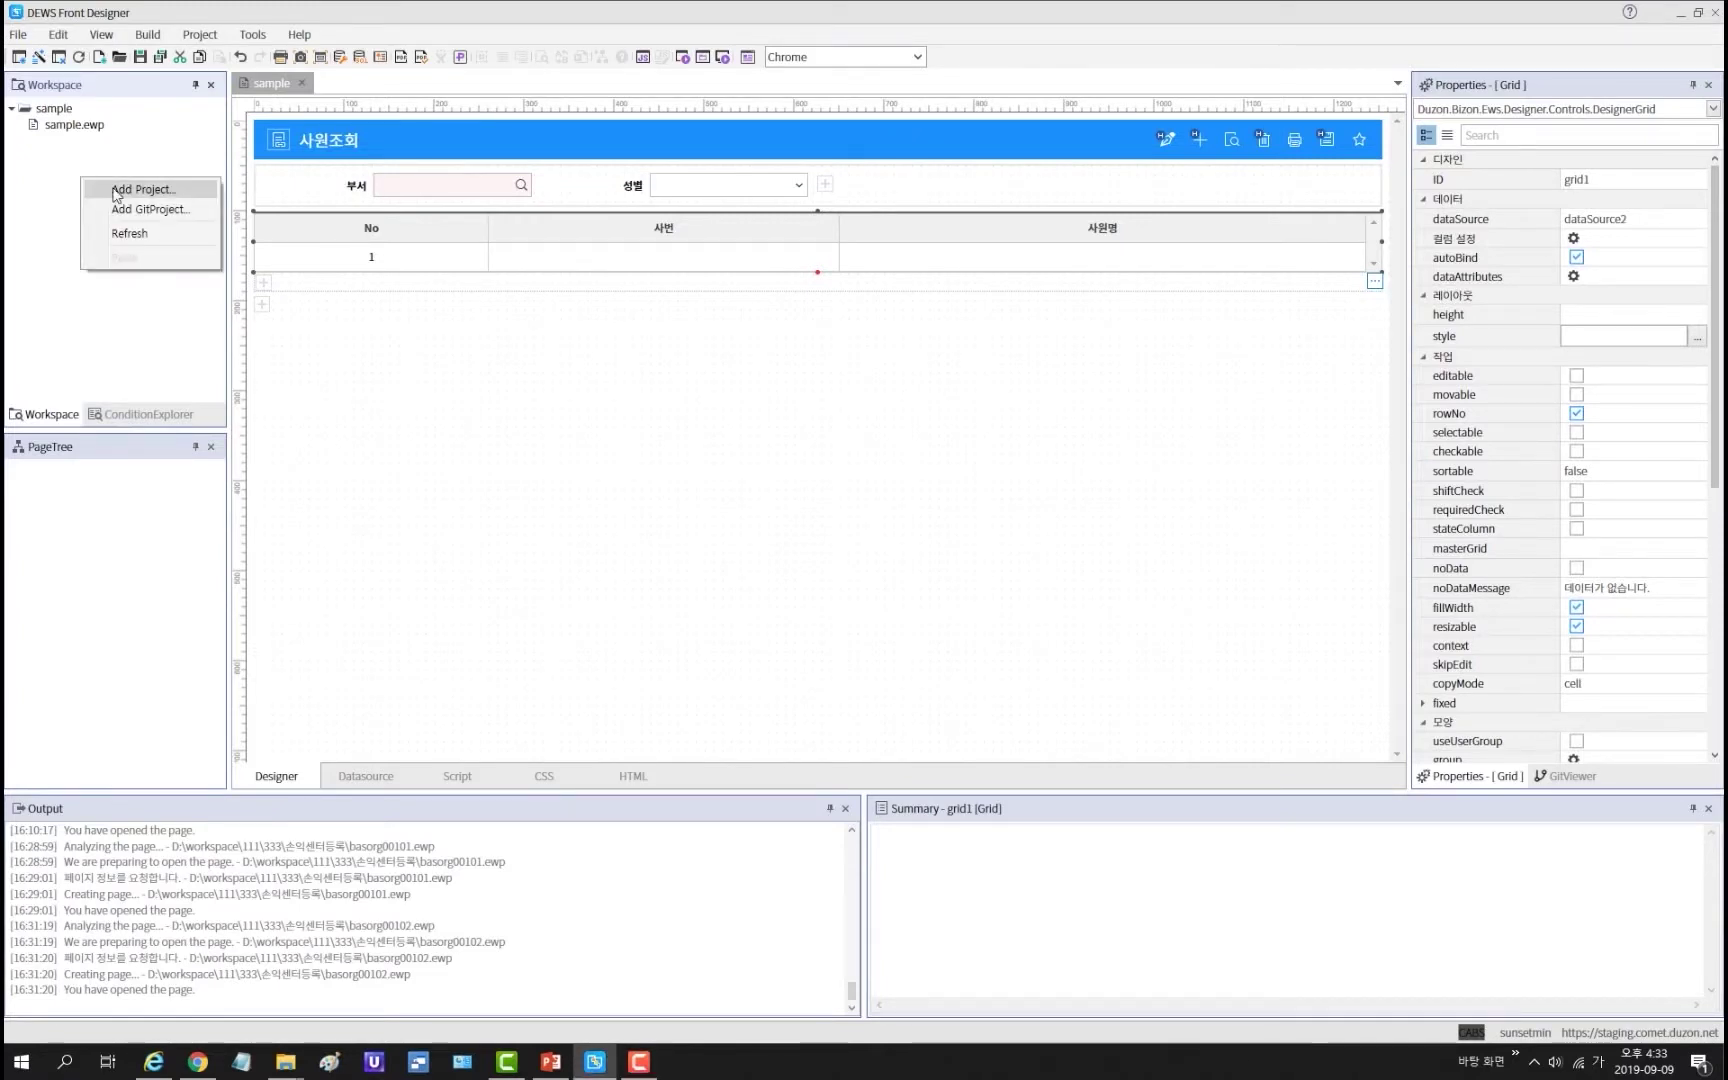
click(188, 188)
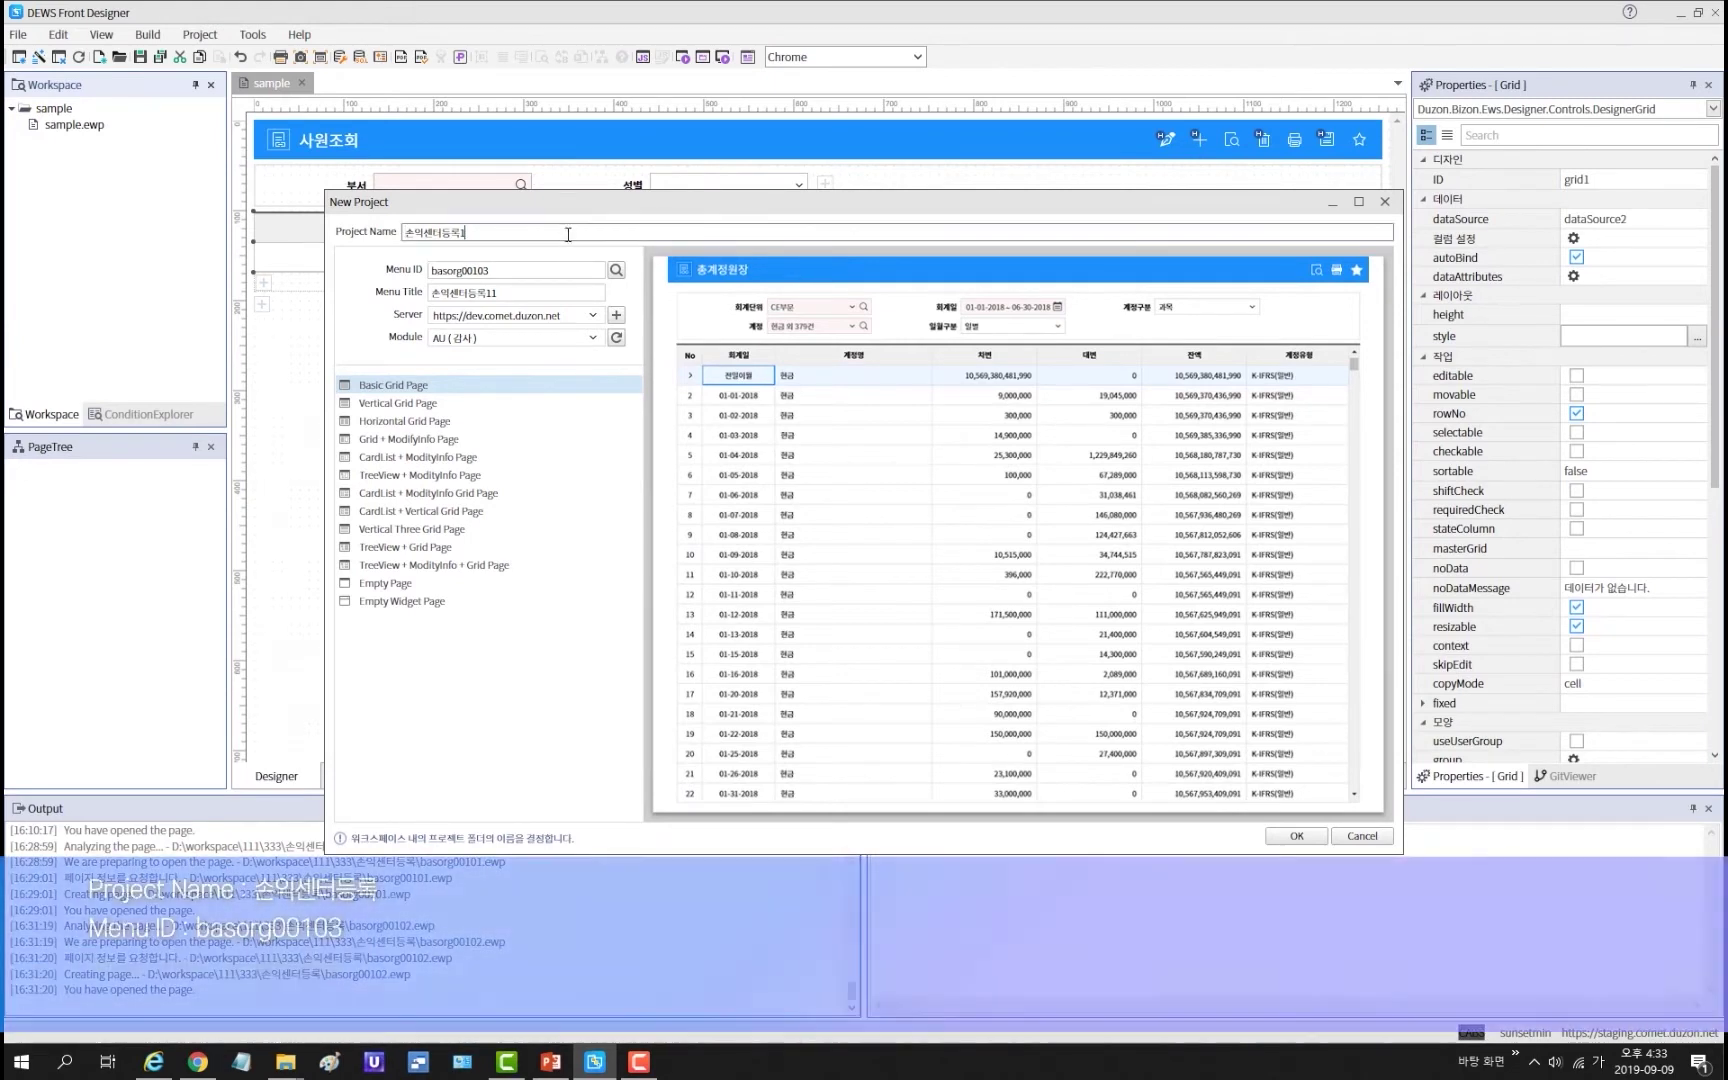
key(BackSpace)
click(547, 293)
key(BackSpace)
key(BackSpace)
click(559, 267)
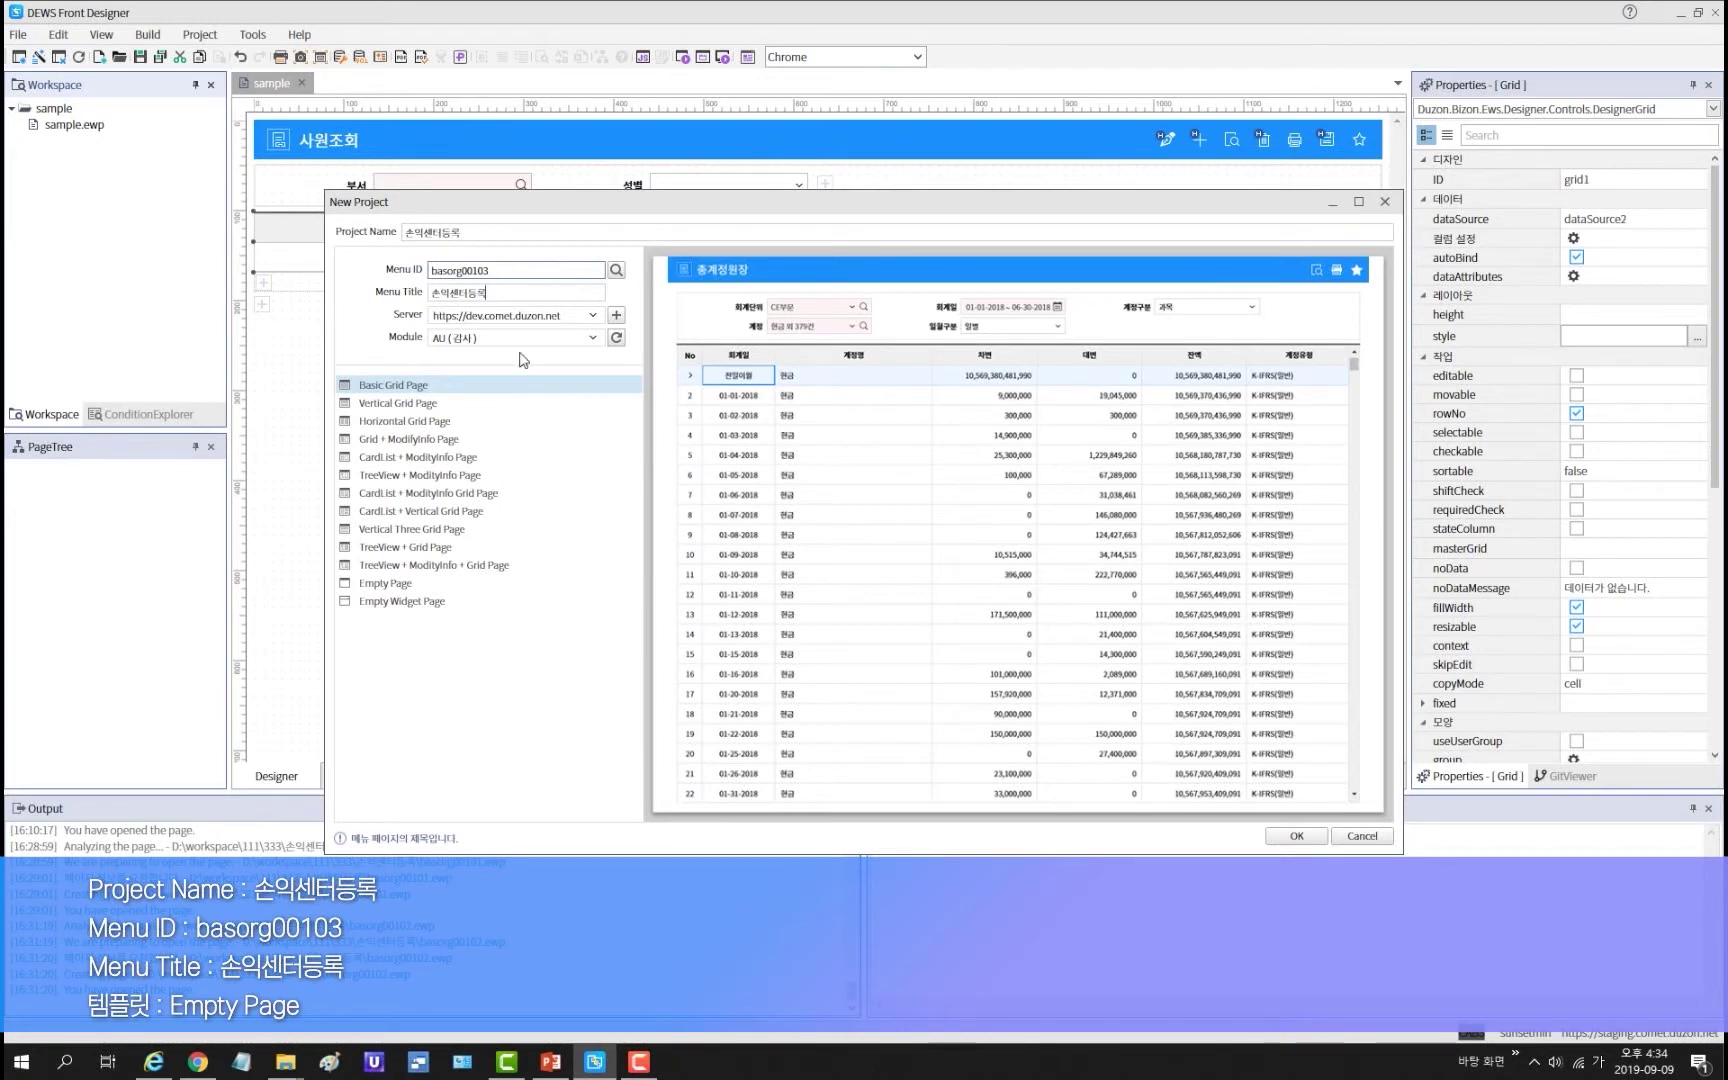
click(431, 590)
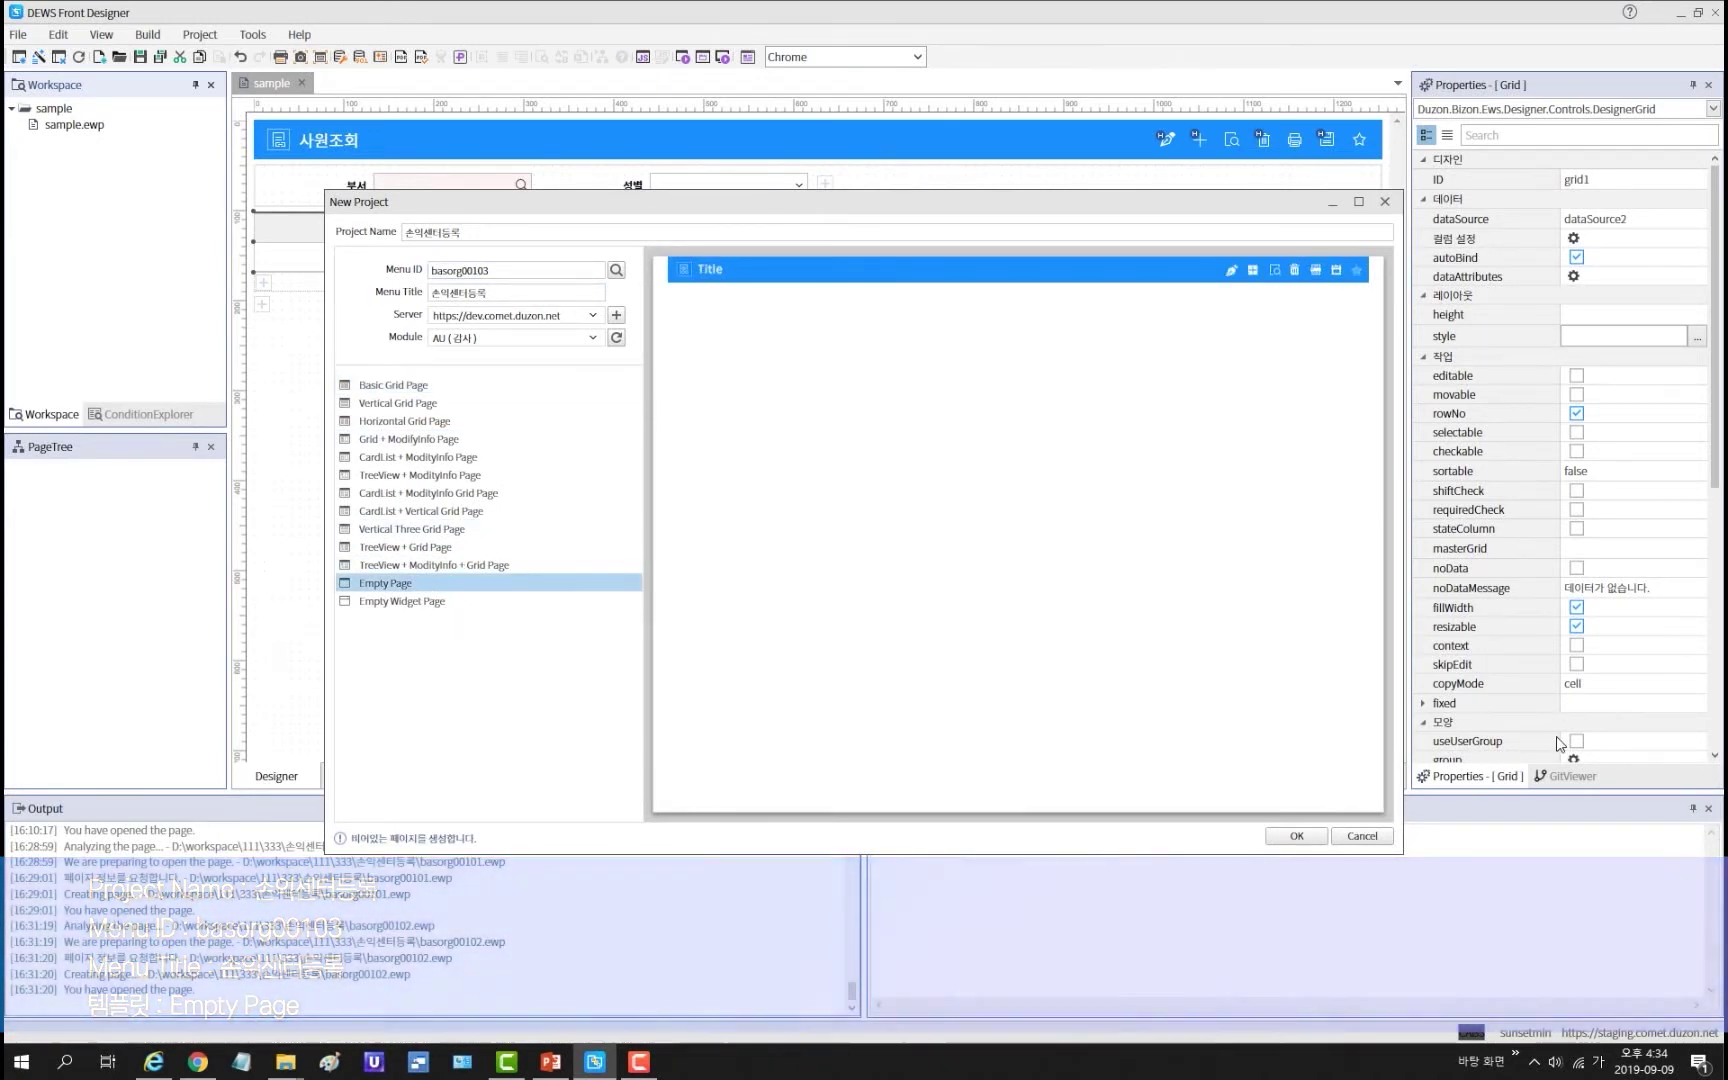
click(1300, 836)
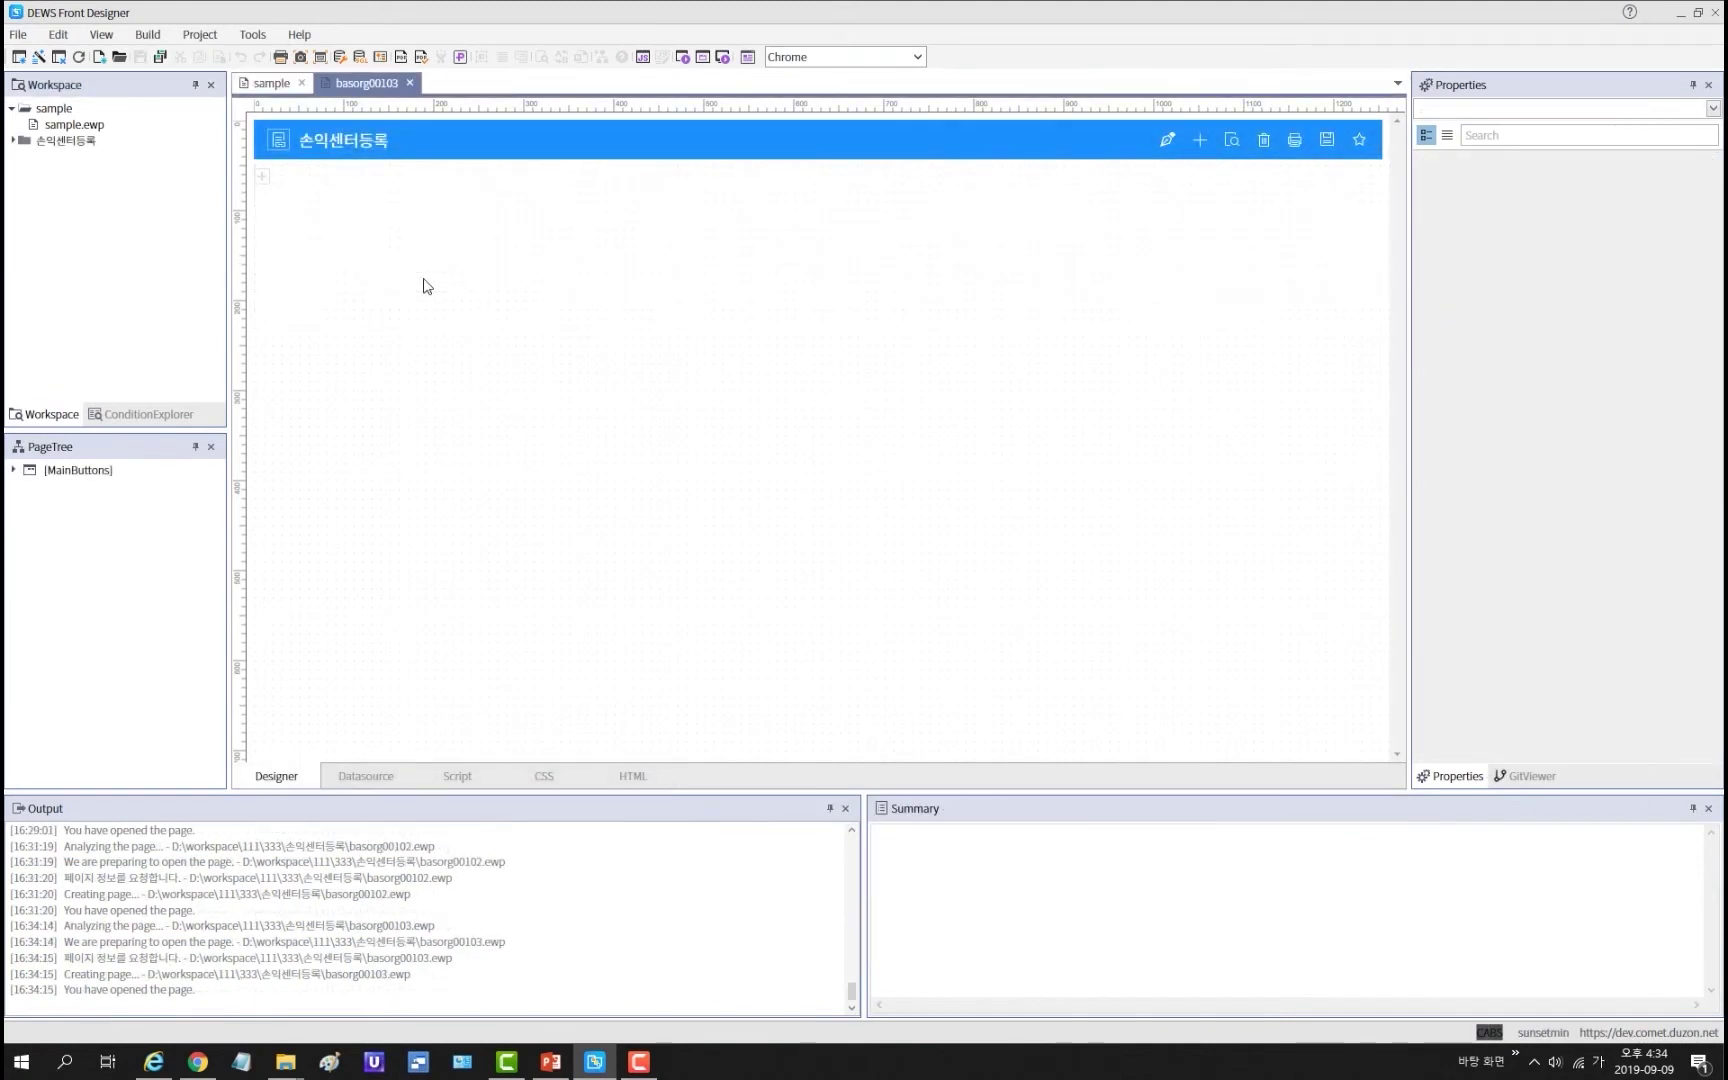
Step: Add a ConditionPanel to the page and a ContainerPanel below it with fitBottom enabled
click(262, 176)
click(304, 232)
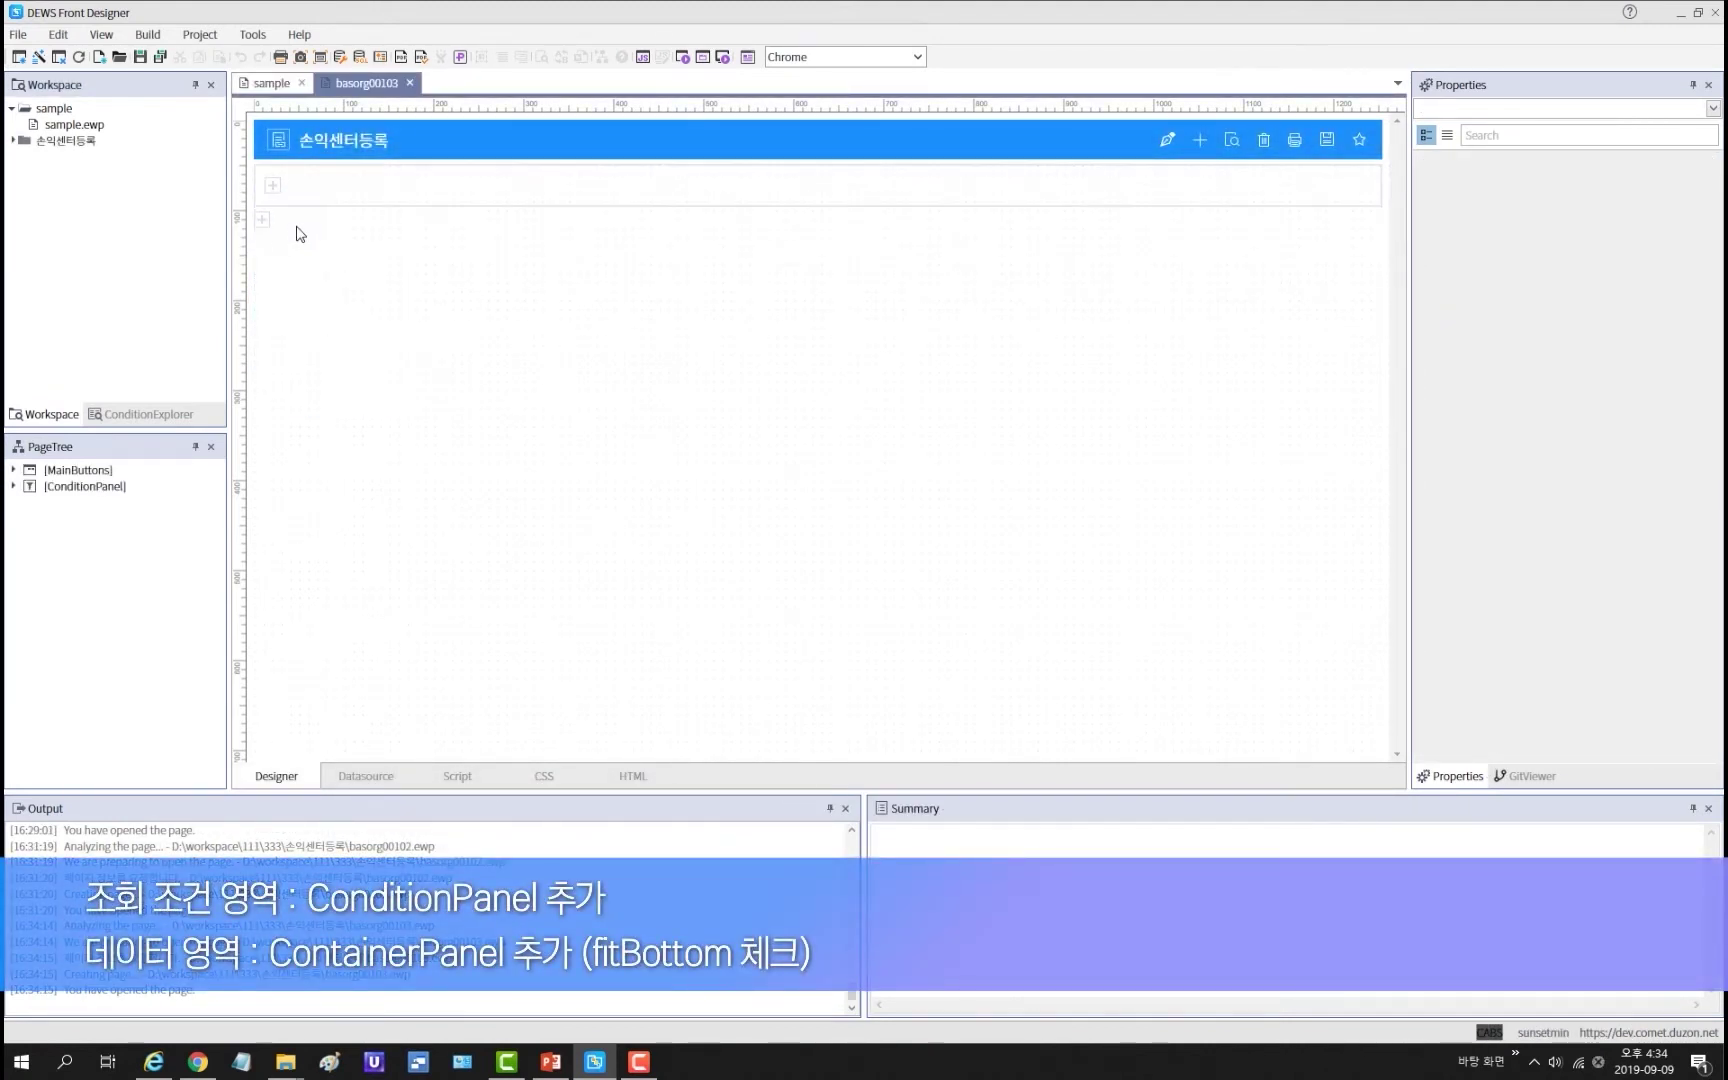
click(262, 219)
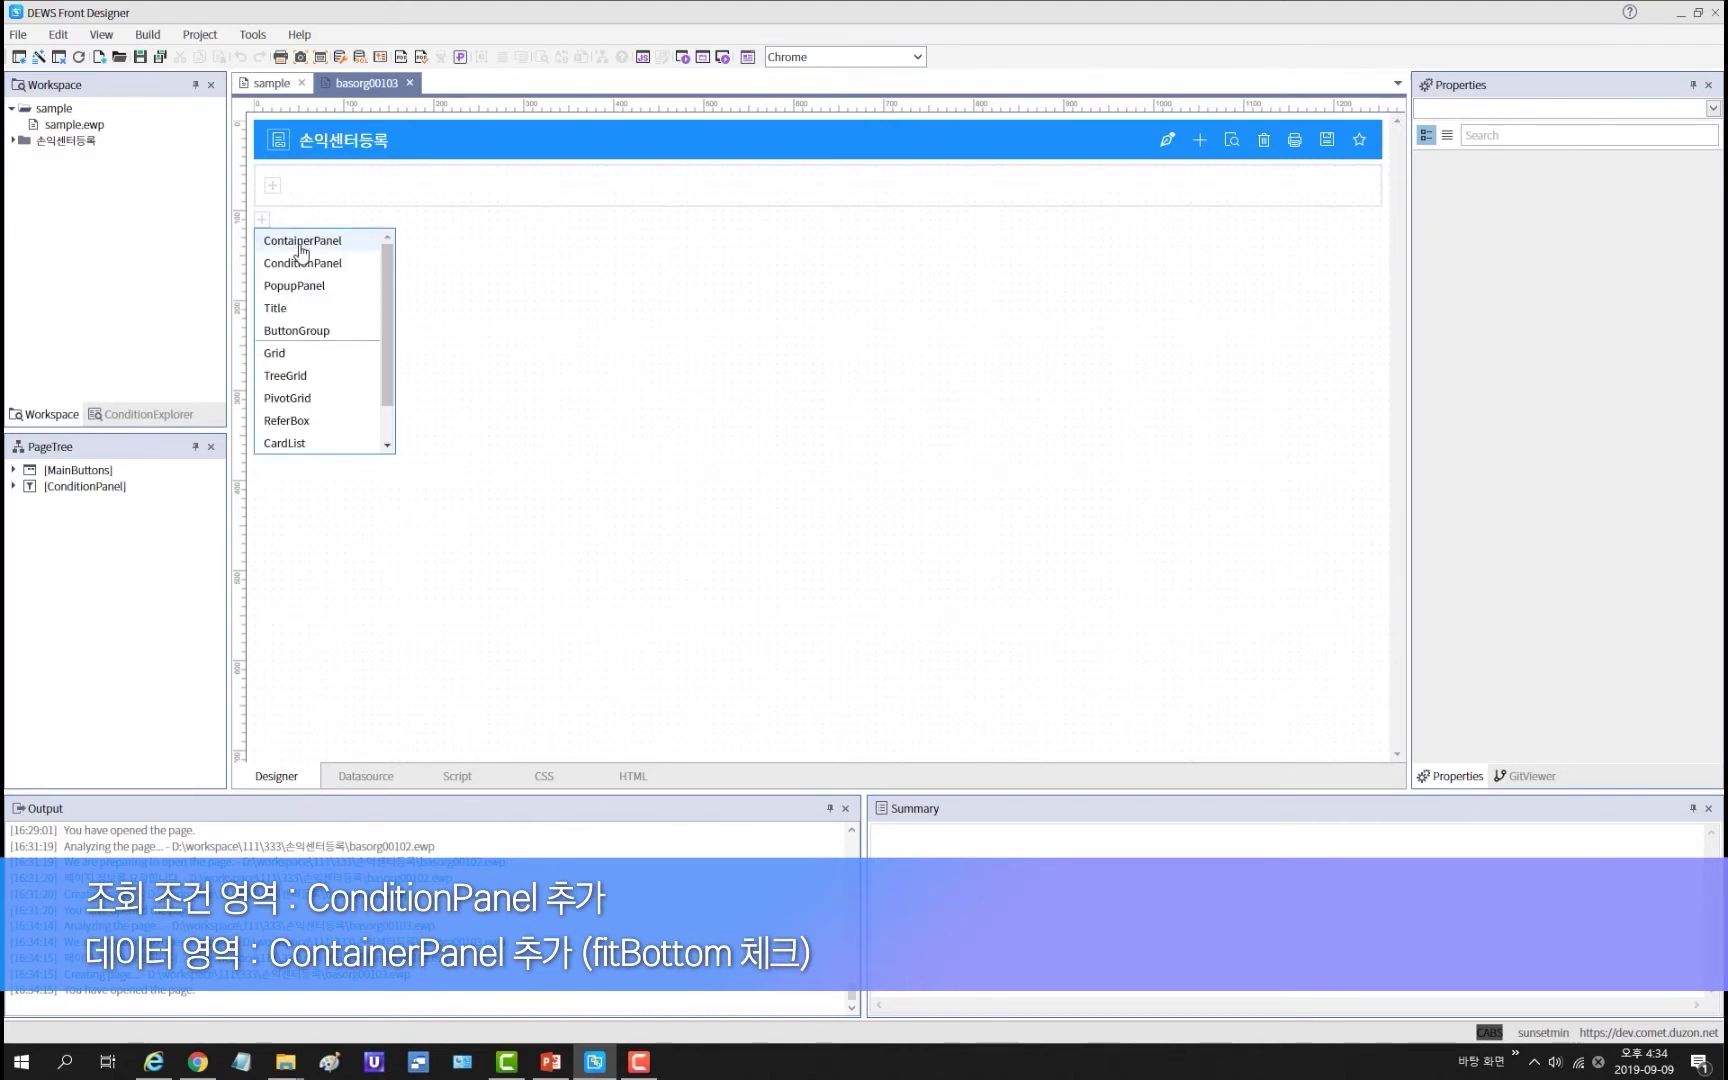
click(302, 242)
click(390, 239)
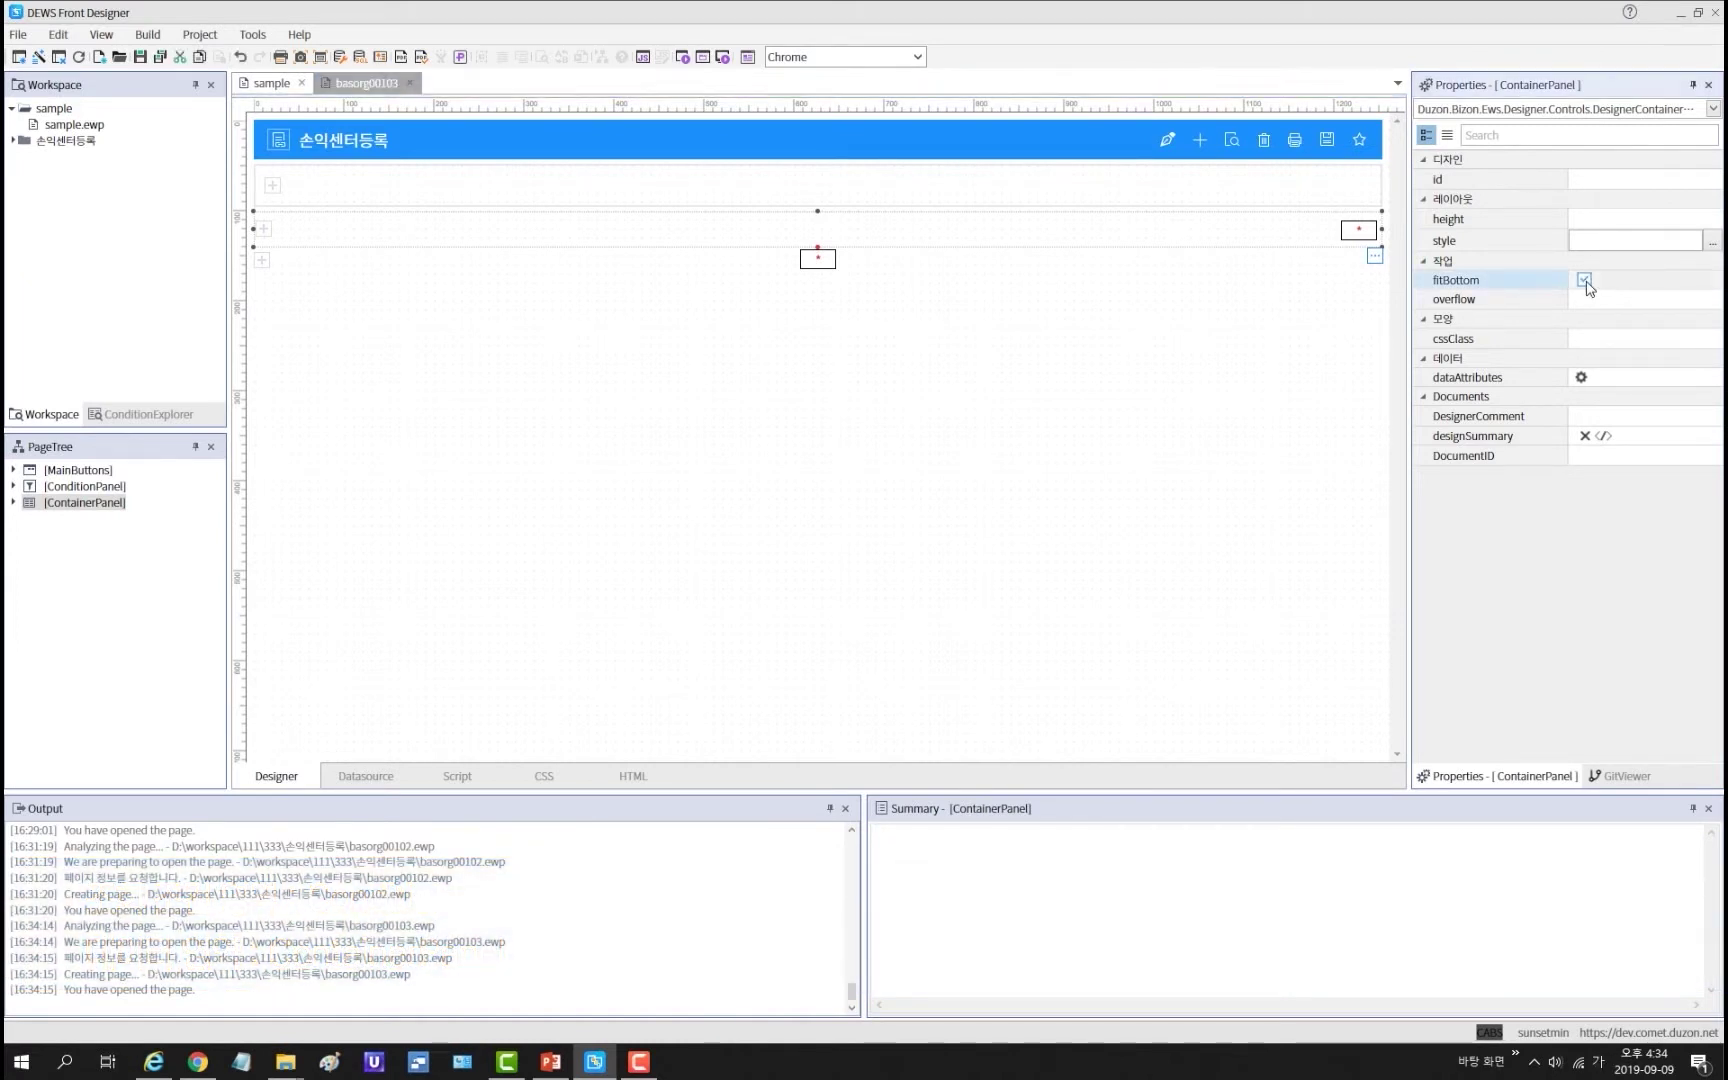
click(1584, 281)
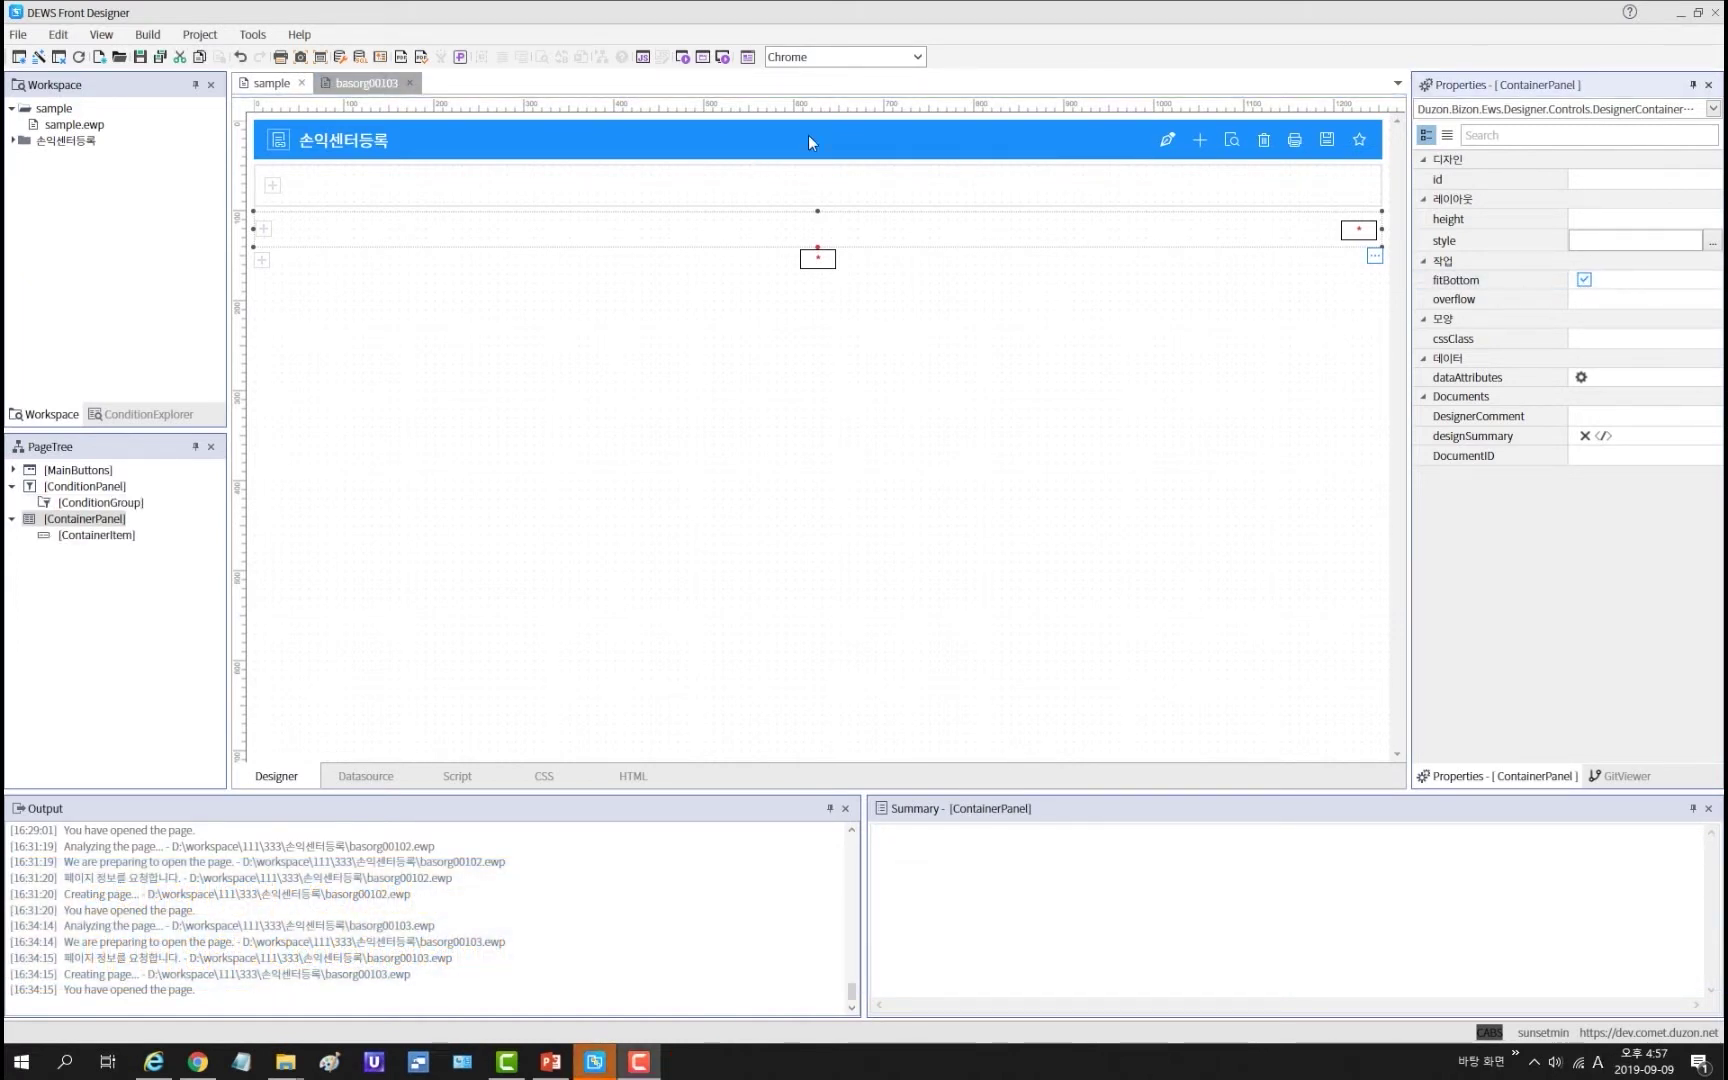
Step: Add a TextBox labelled 검색어 to the ConditionPanel
click(890, 206)
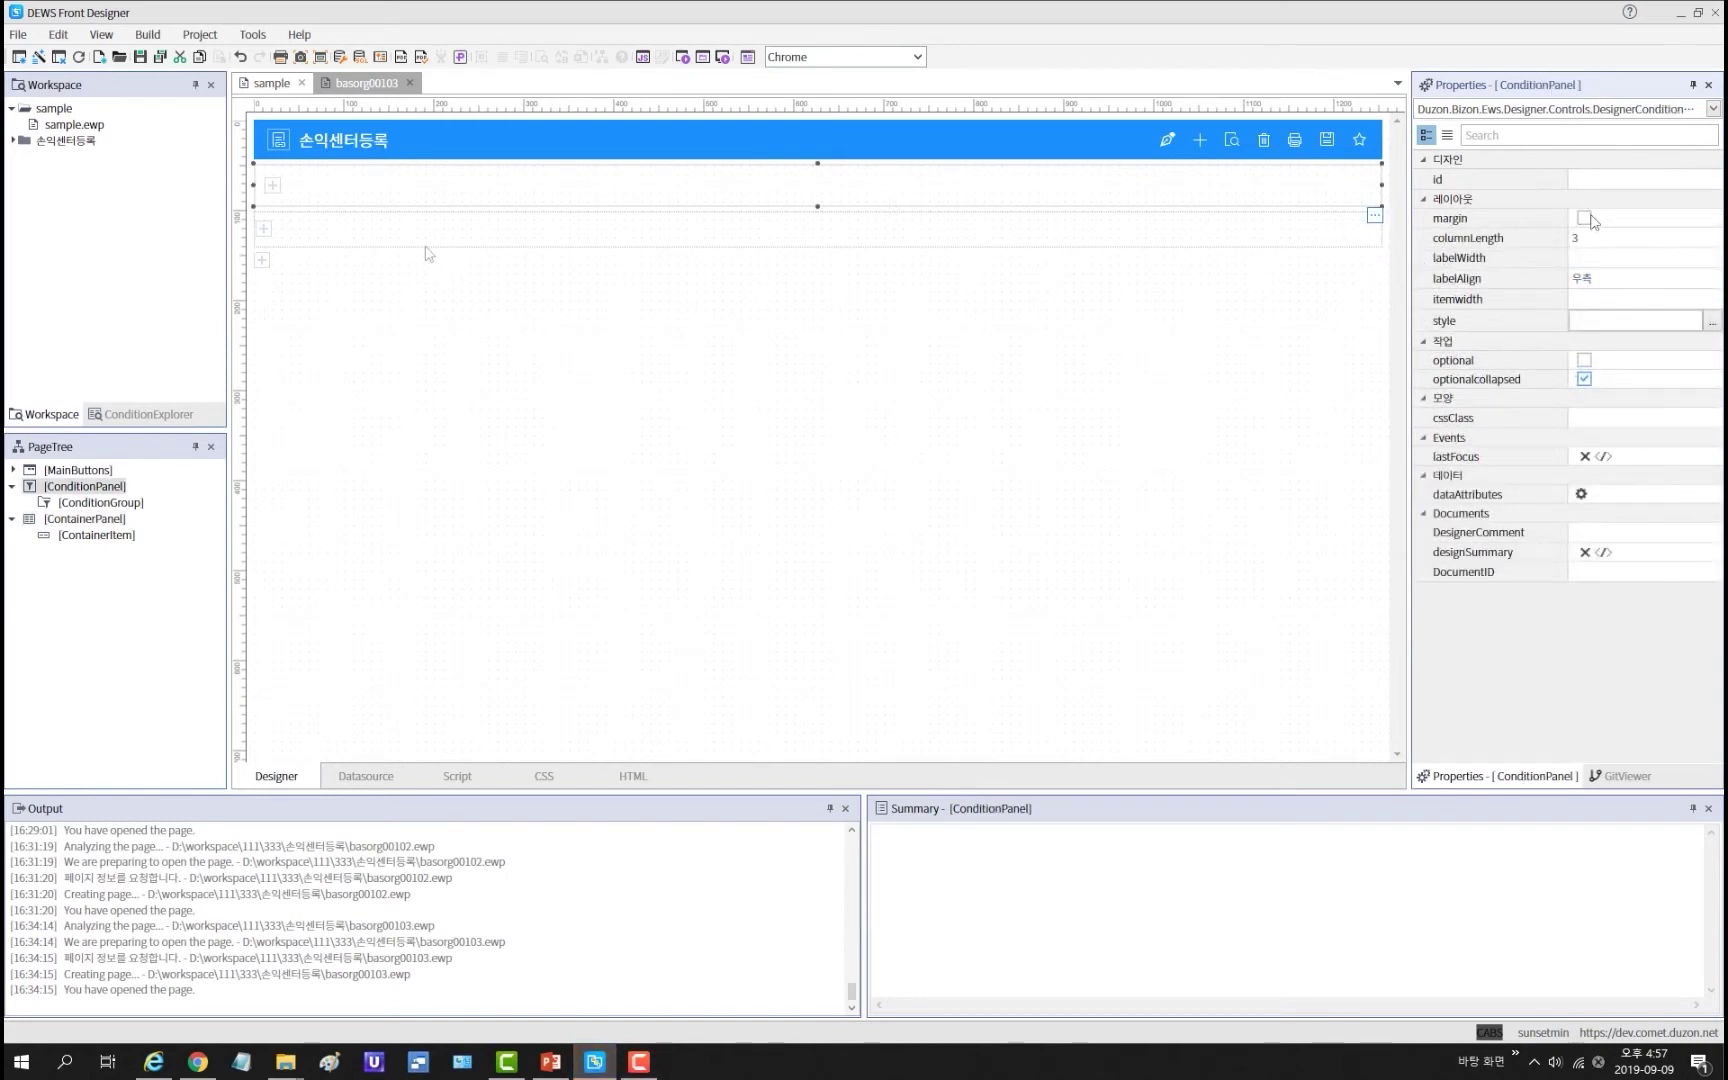
click(272, 186)
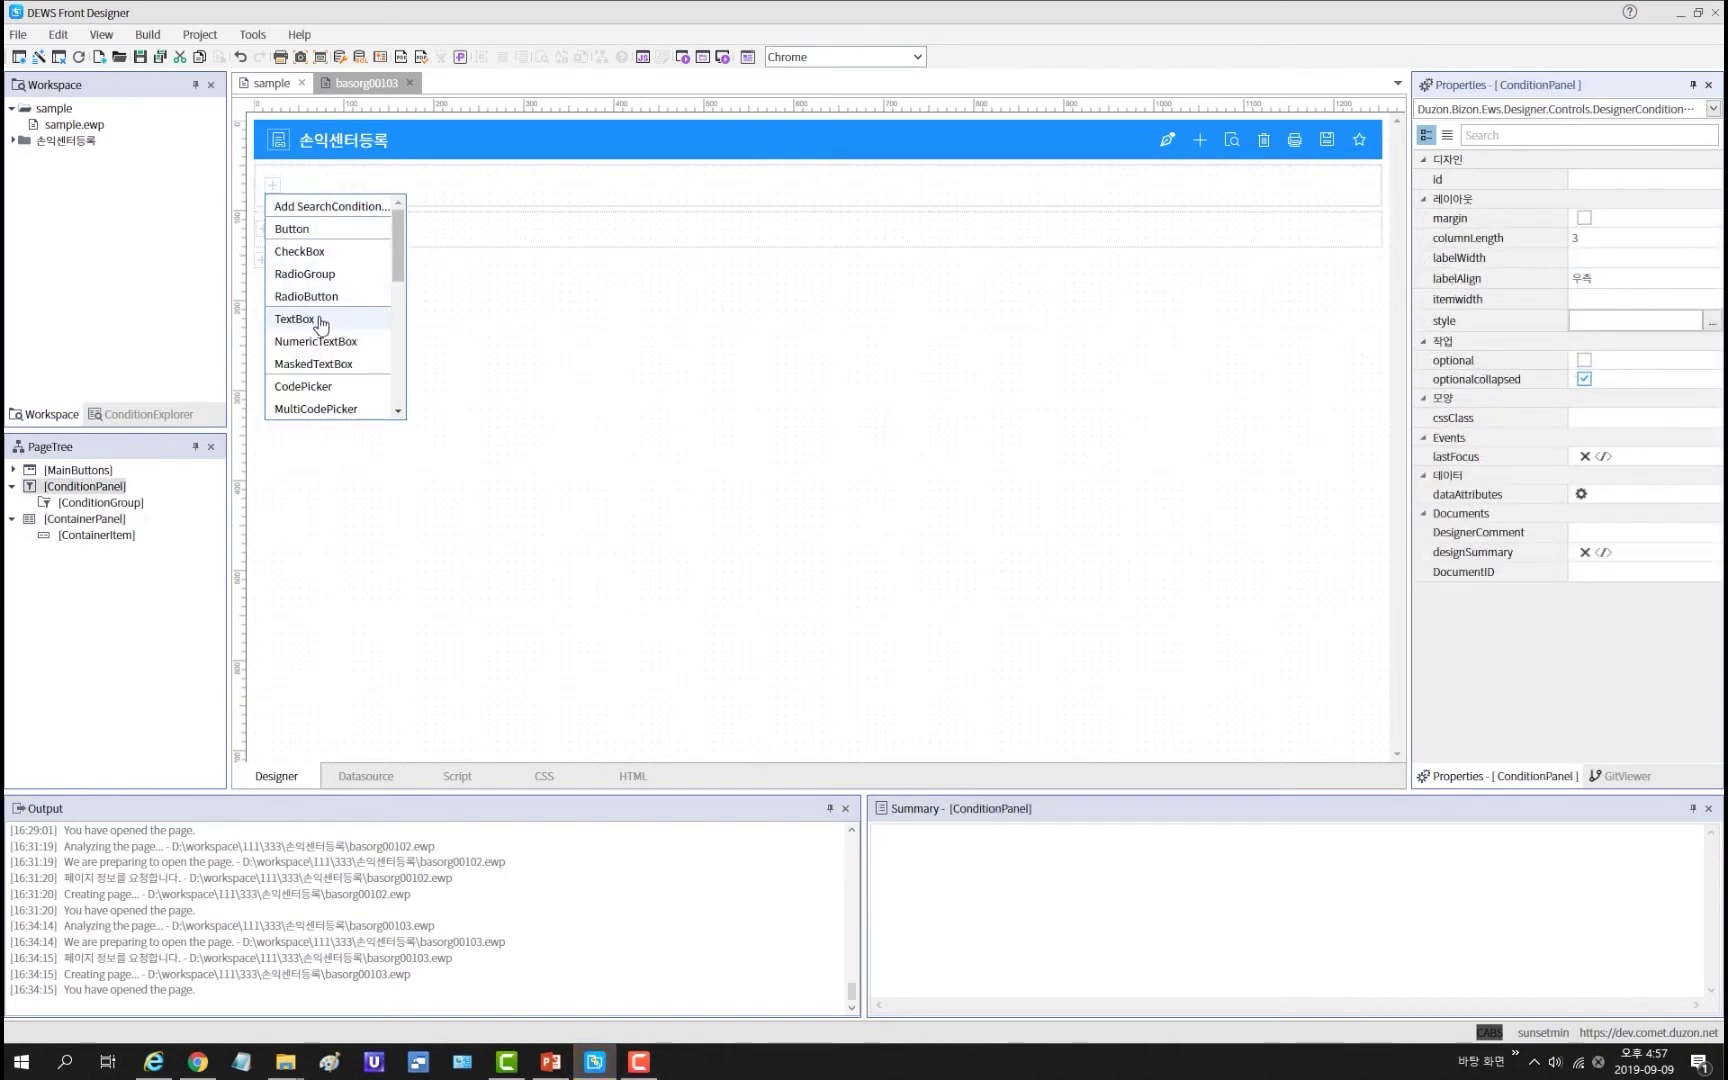
click(320, 322)
Step: Add a Grid inside the ContainerPanel and enable its editable, selectable and checkable properties
click(263, 229)
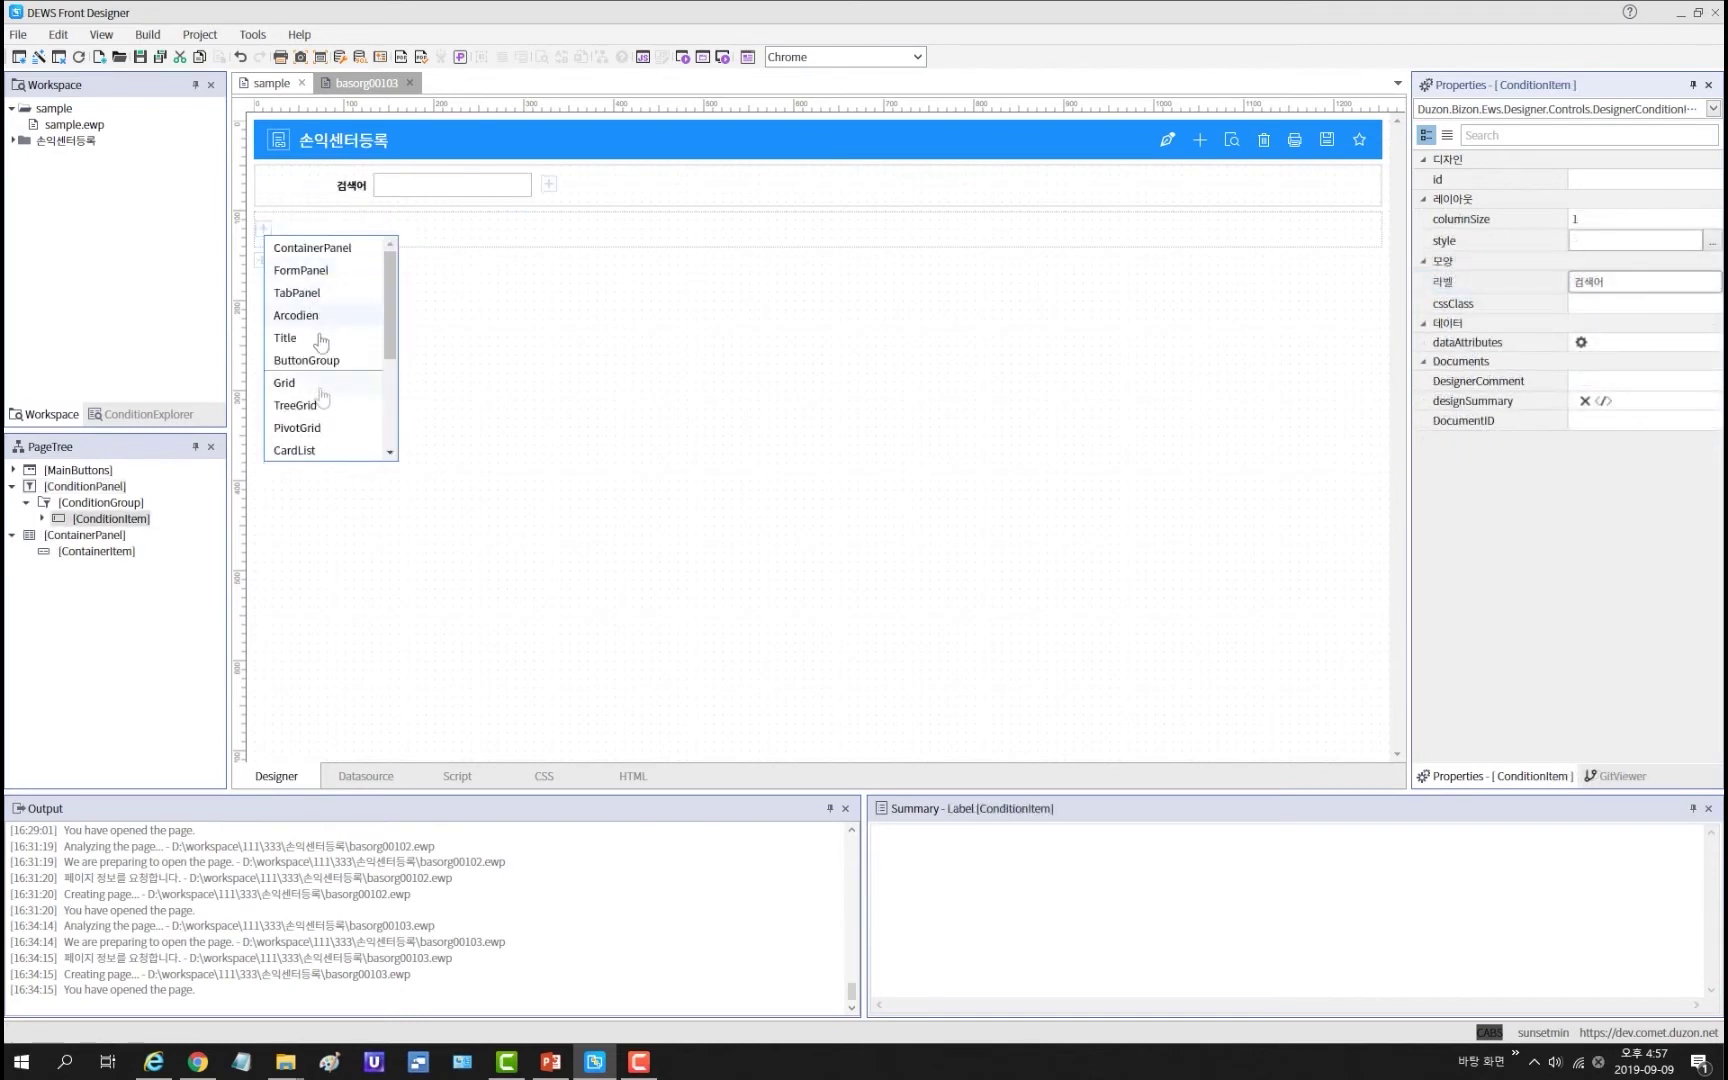
click(285, 383)
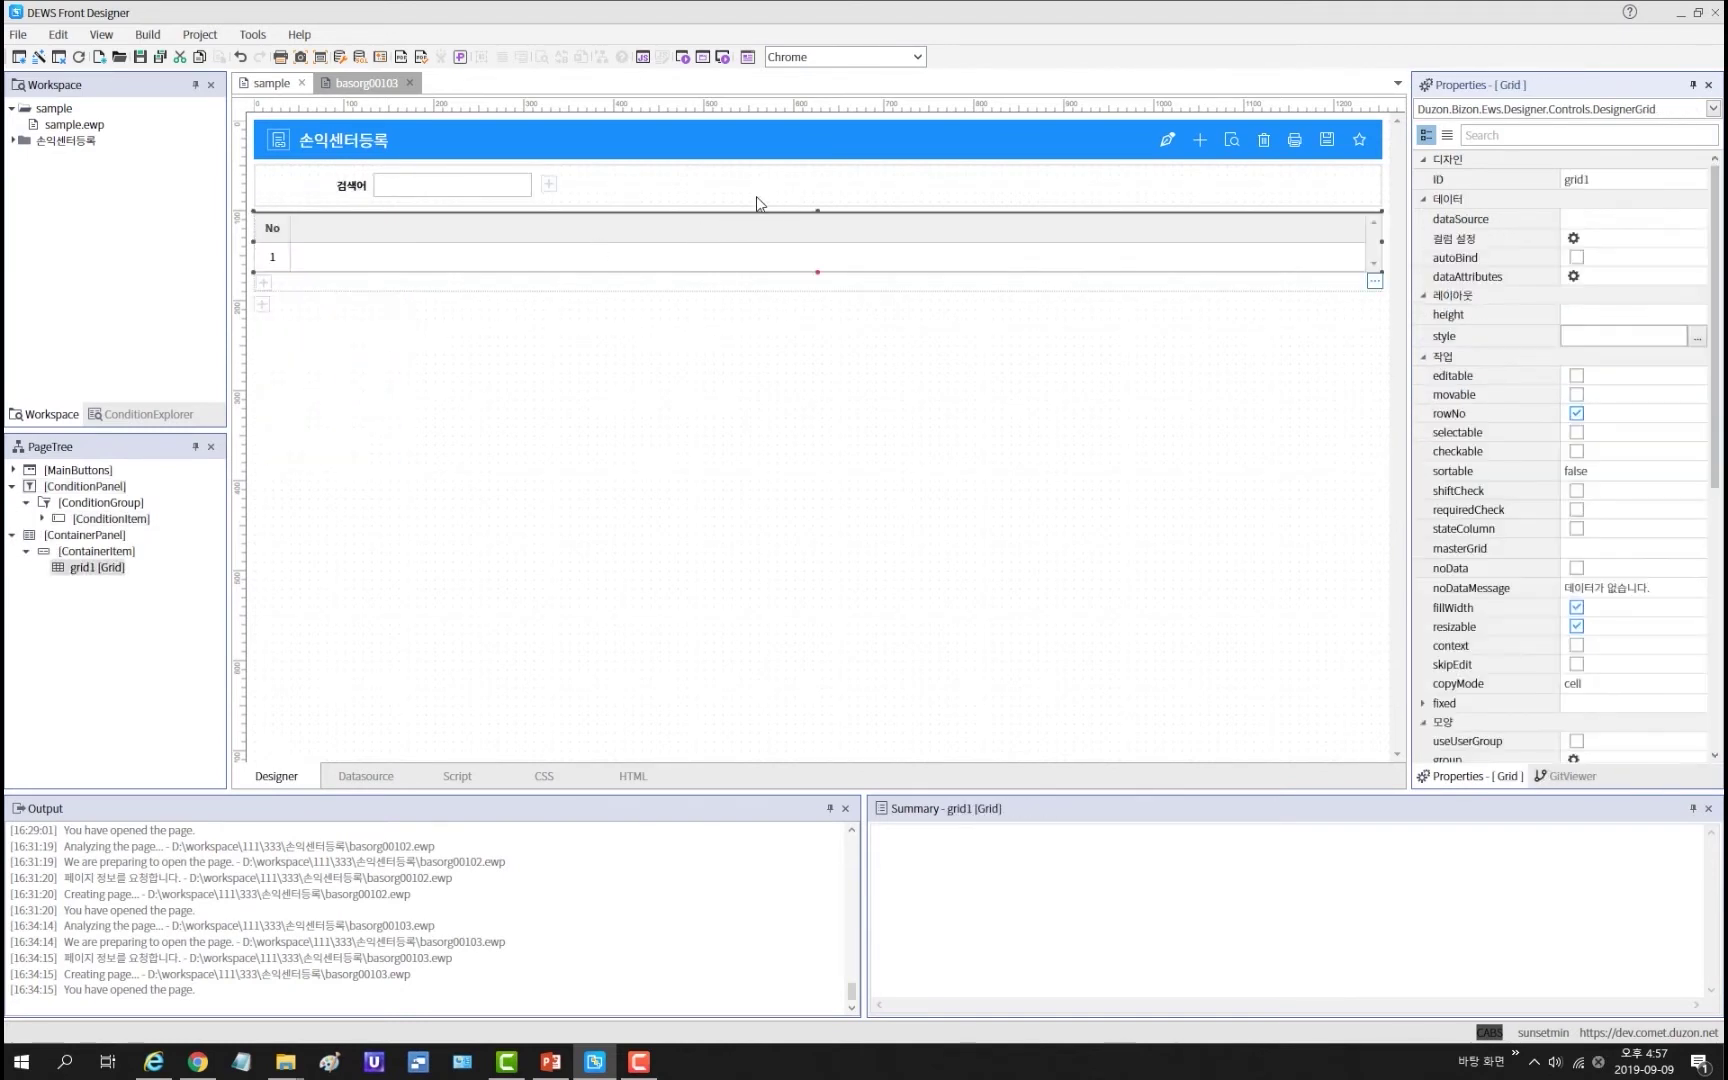
click(1576, 377)
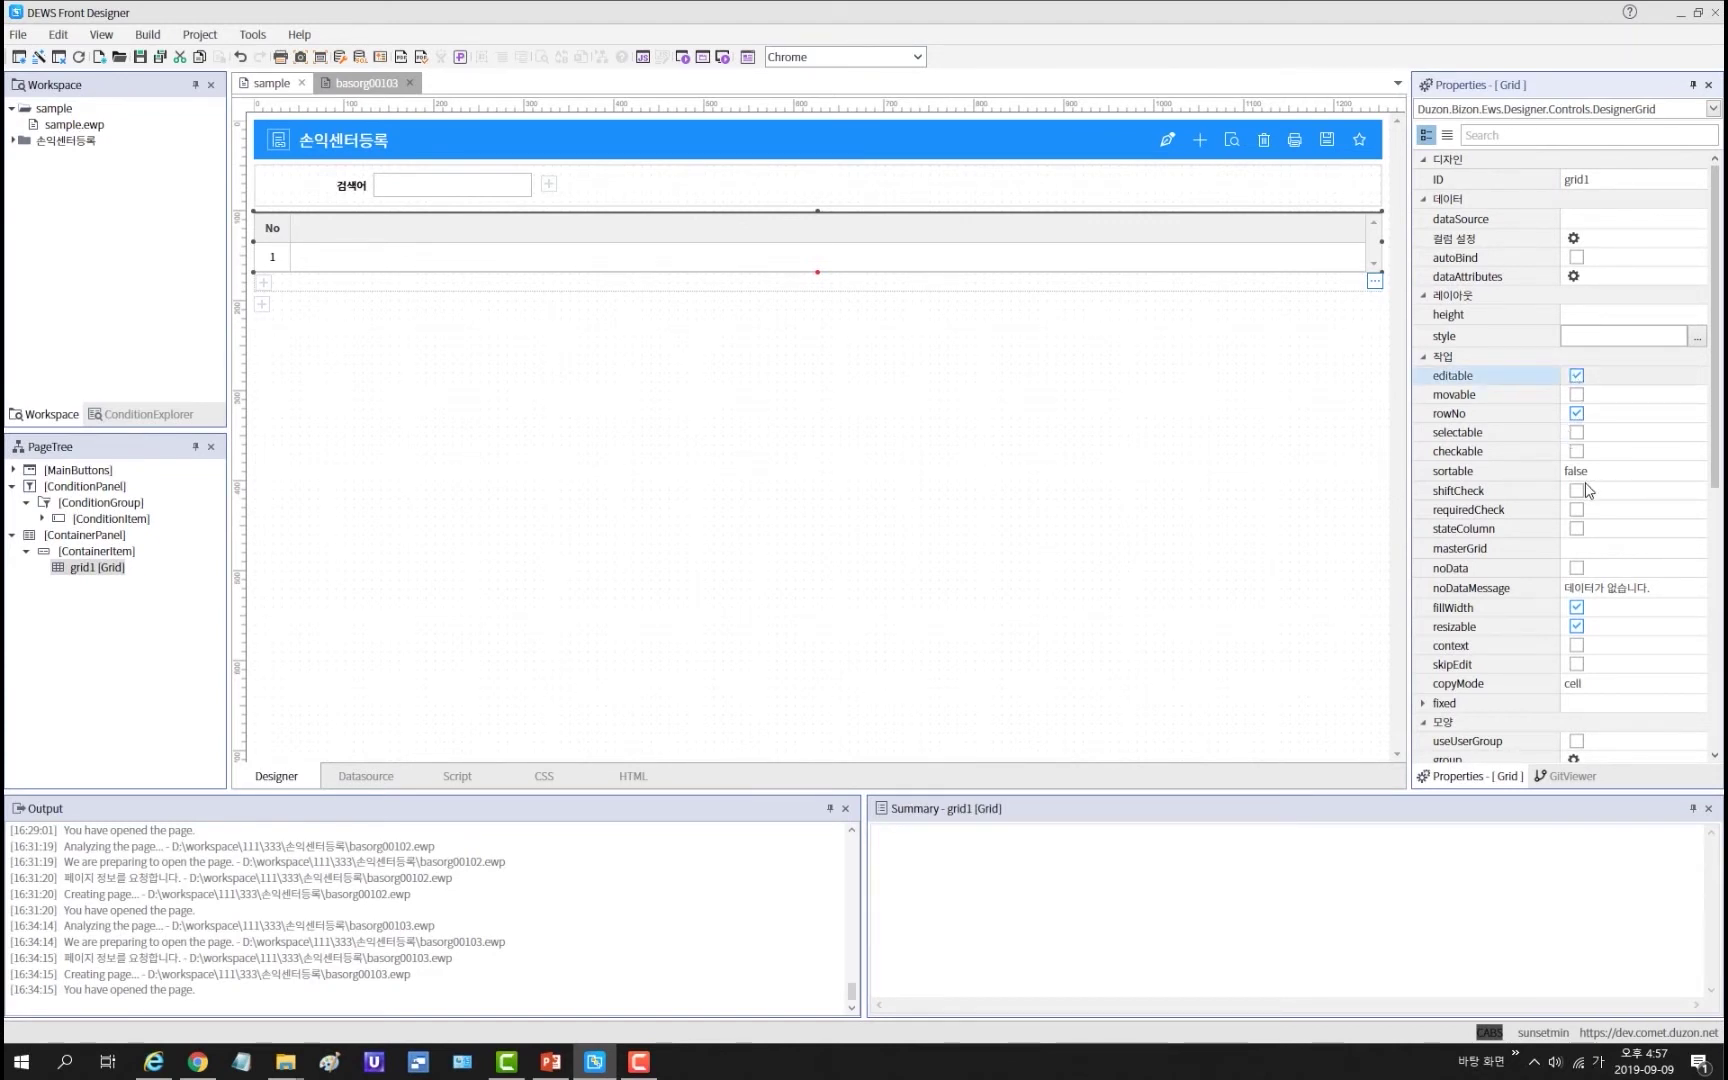
click(1580, 436)
click(1578, 434)
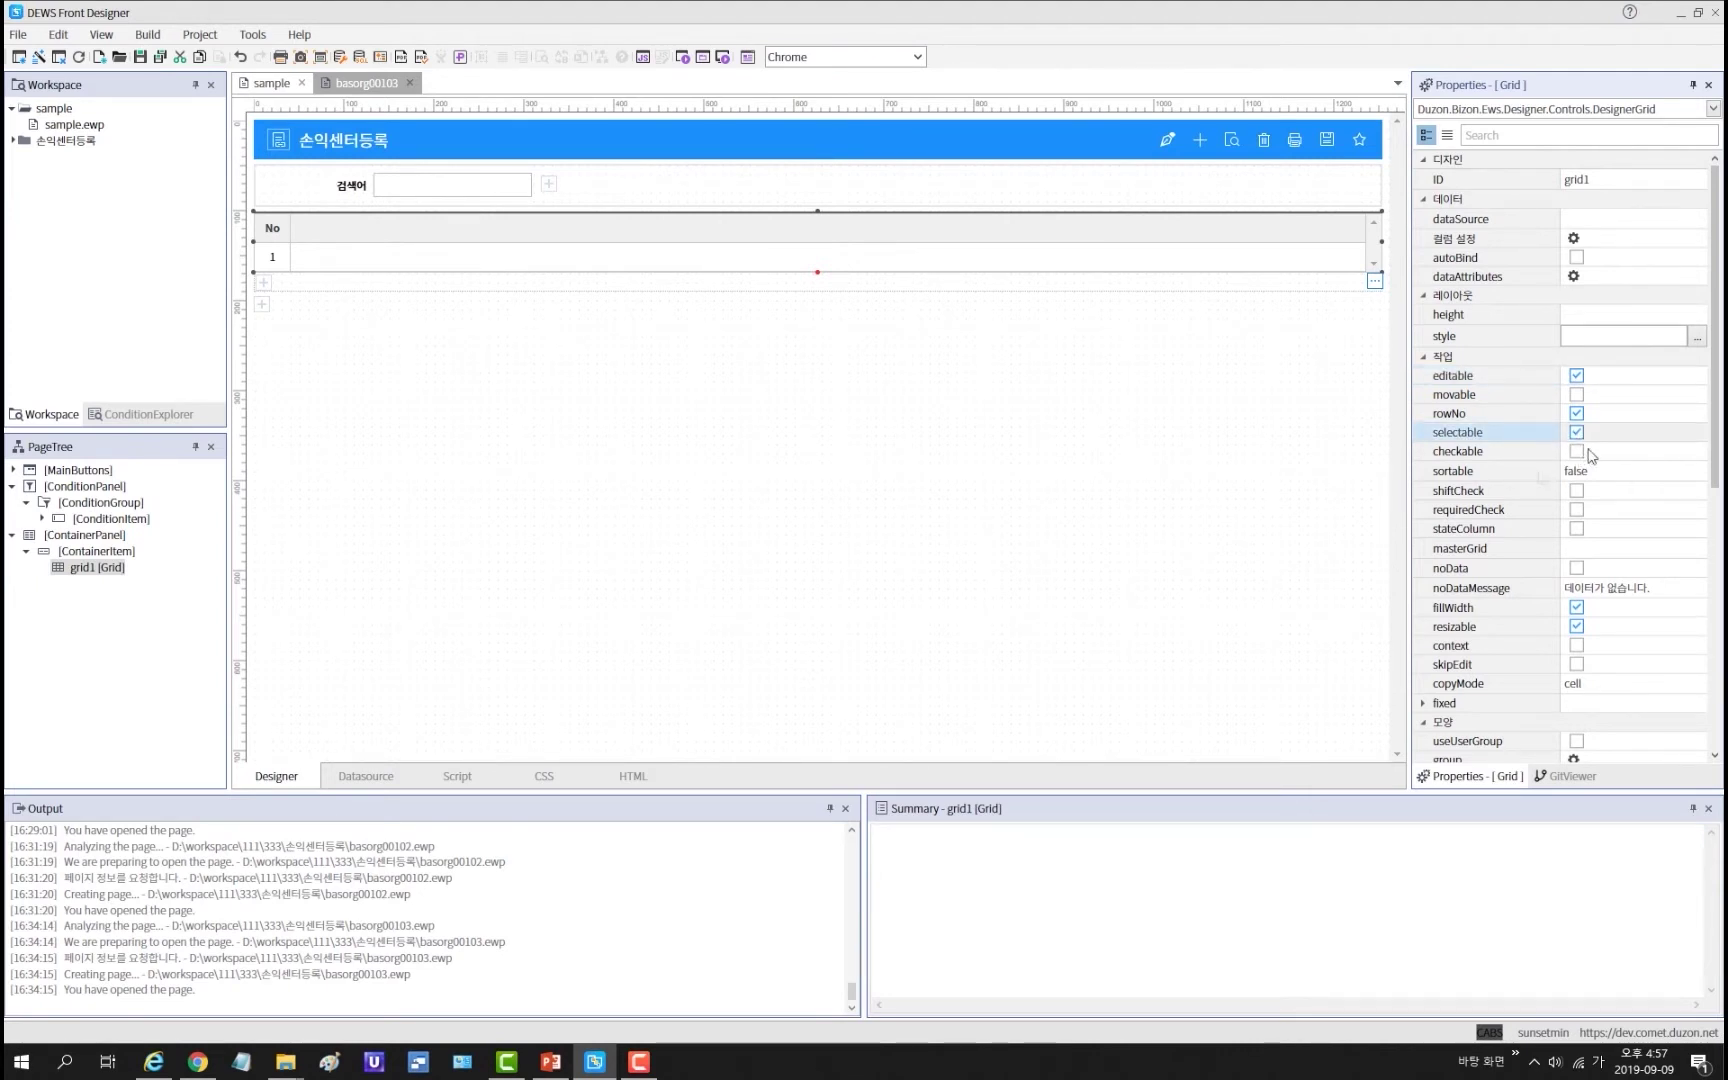
click(1577, 452)
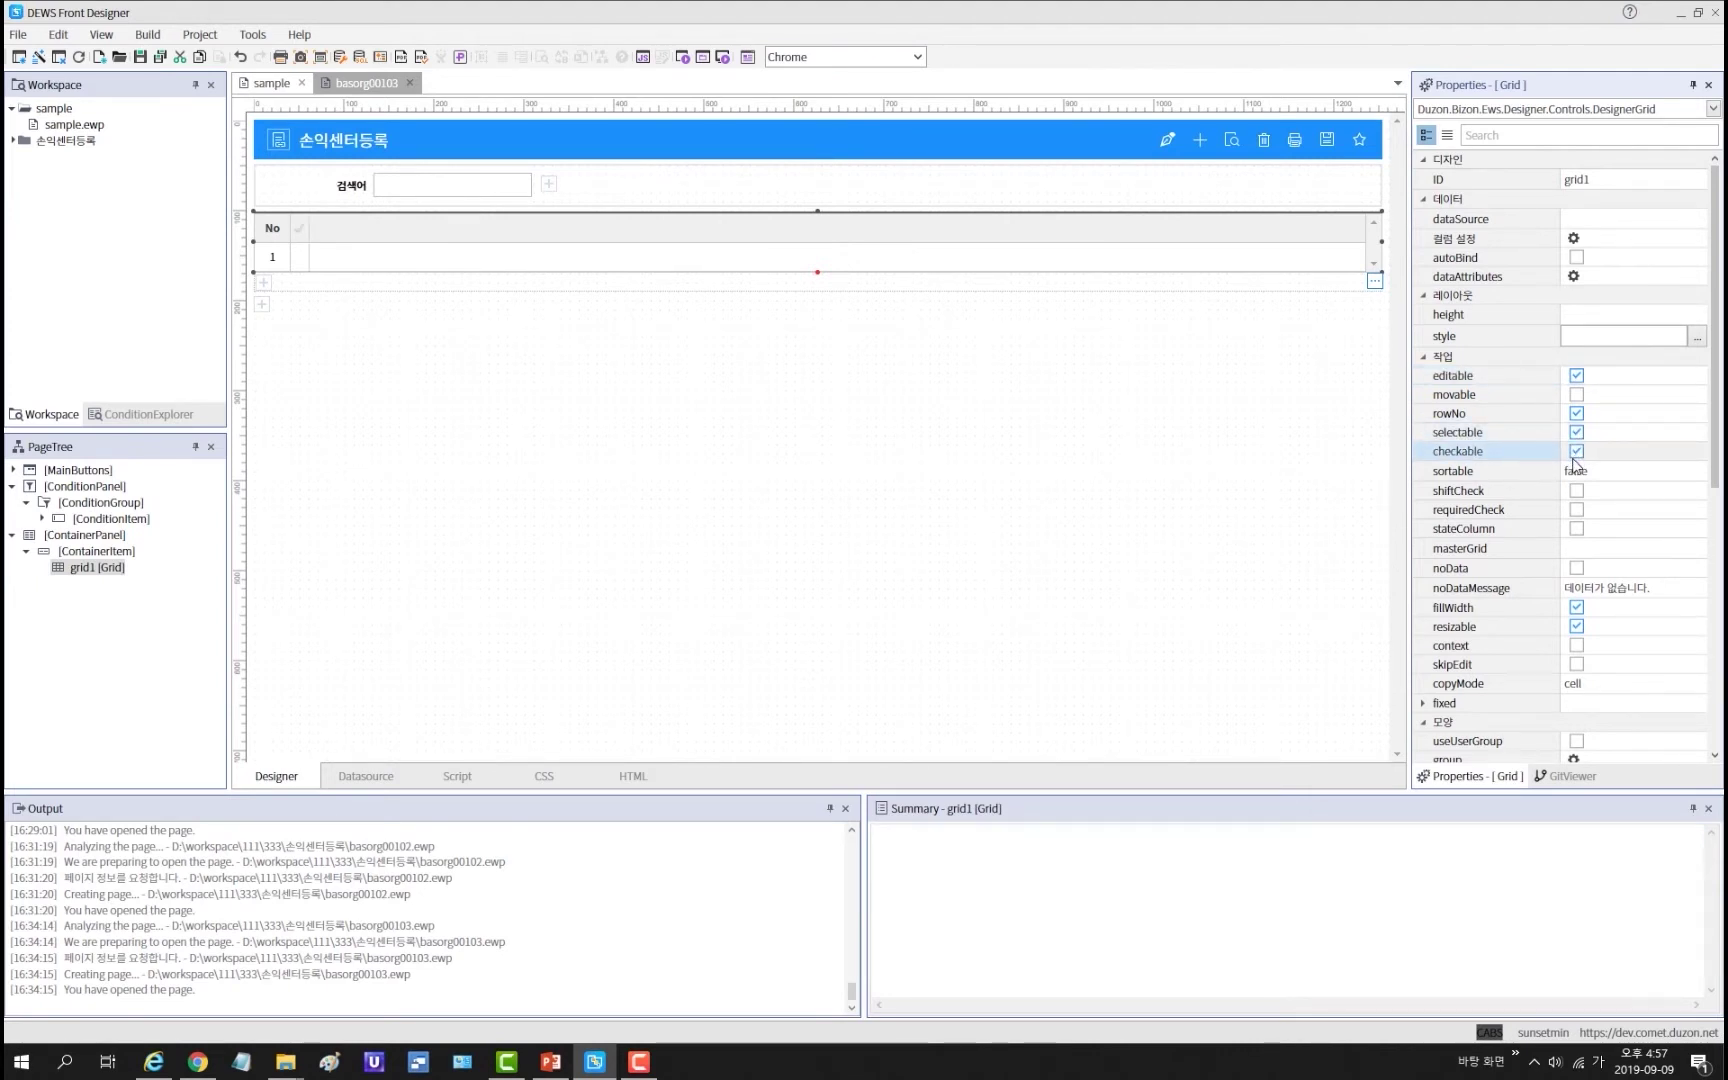
Step: Add a data source to the page and search the data services by URL description for 회사등록
click(380, 778)
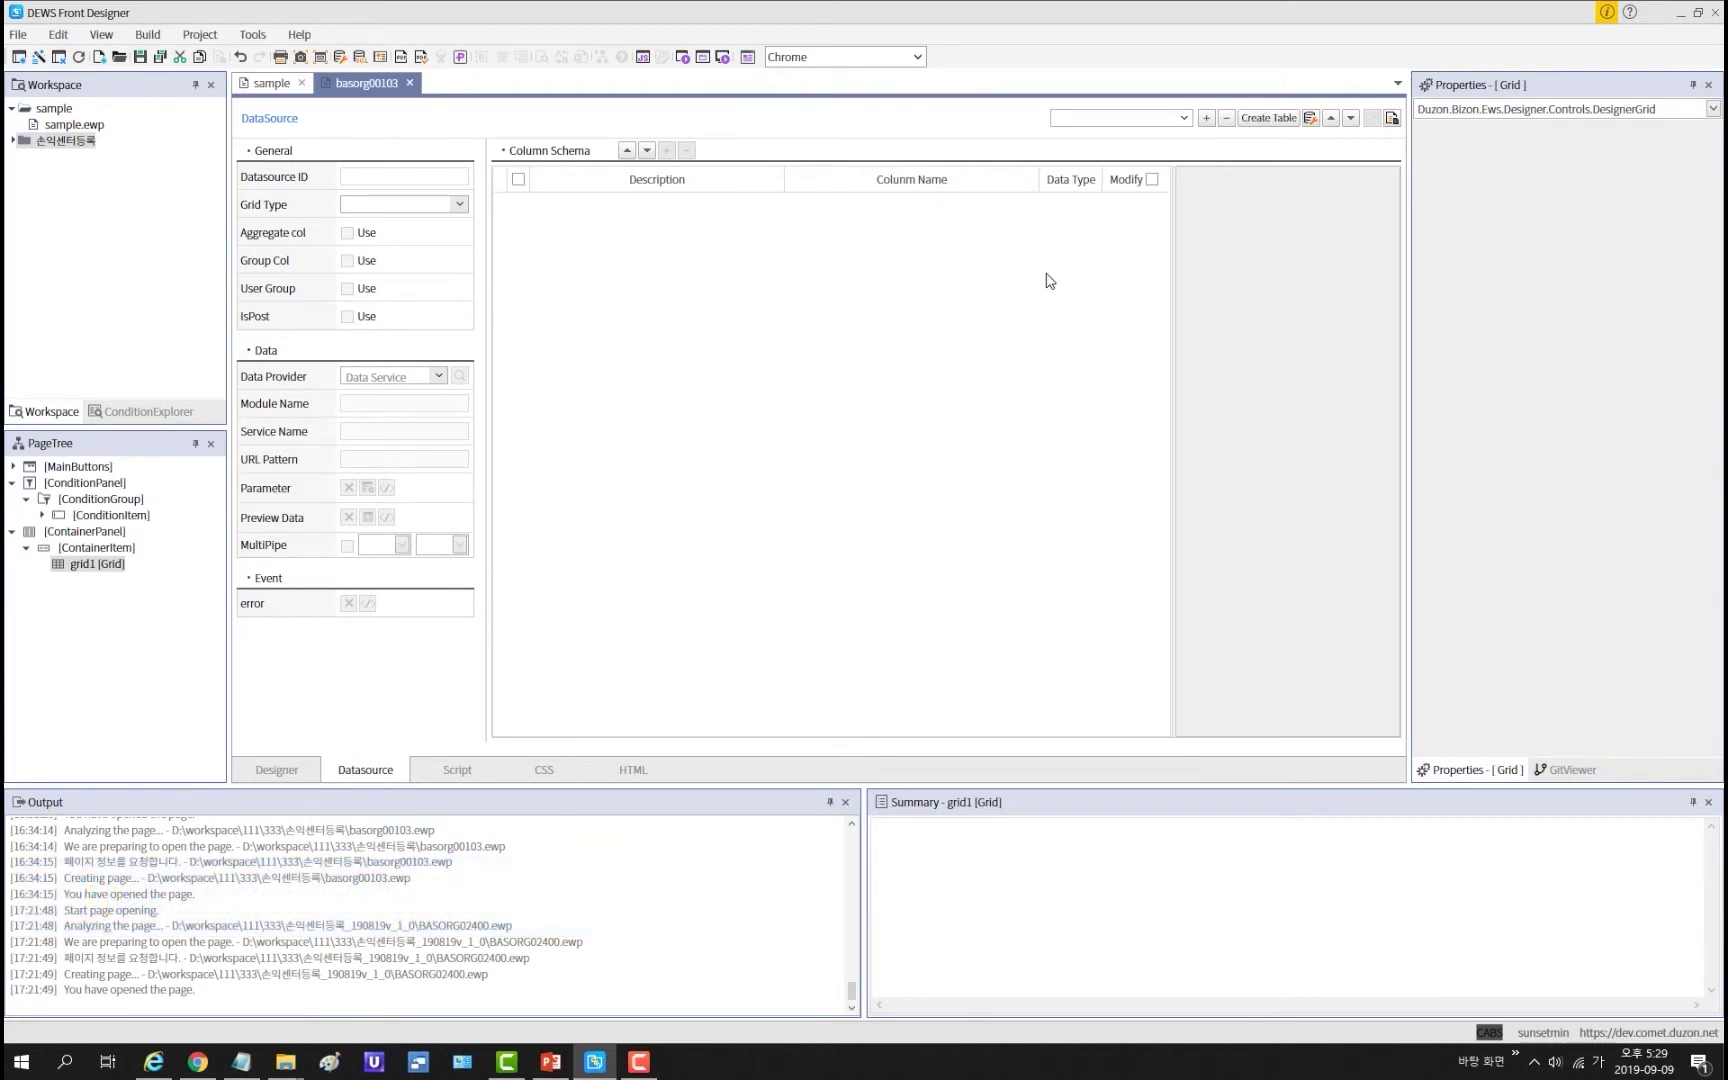
click(1207, 118)
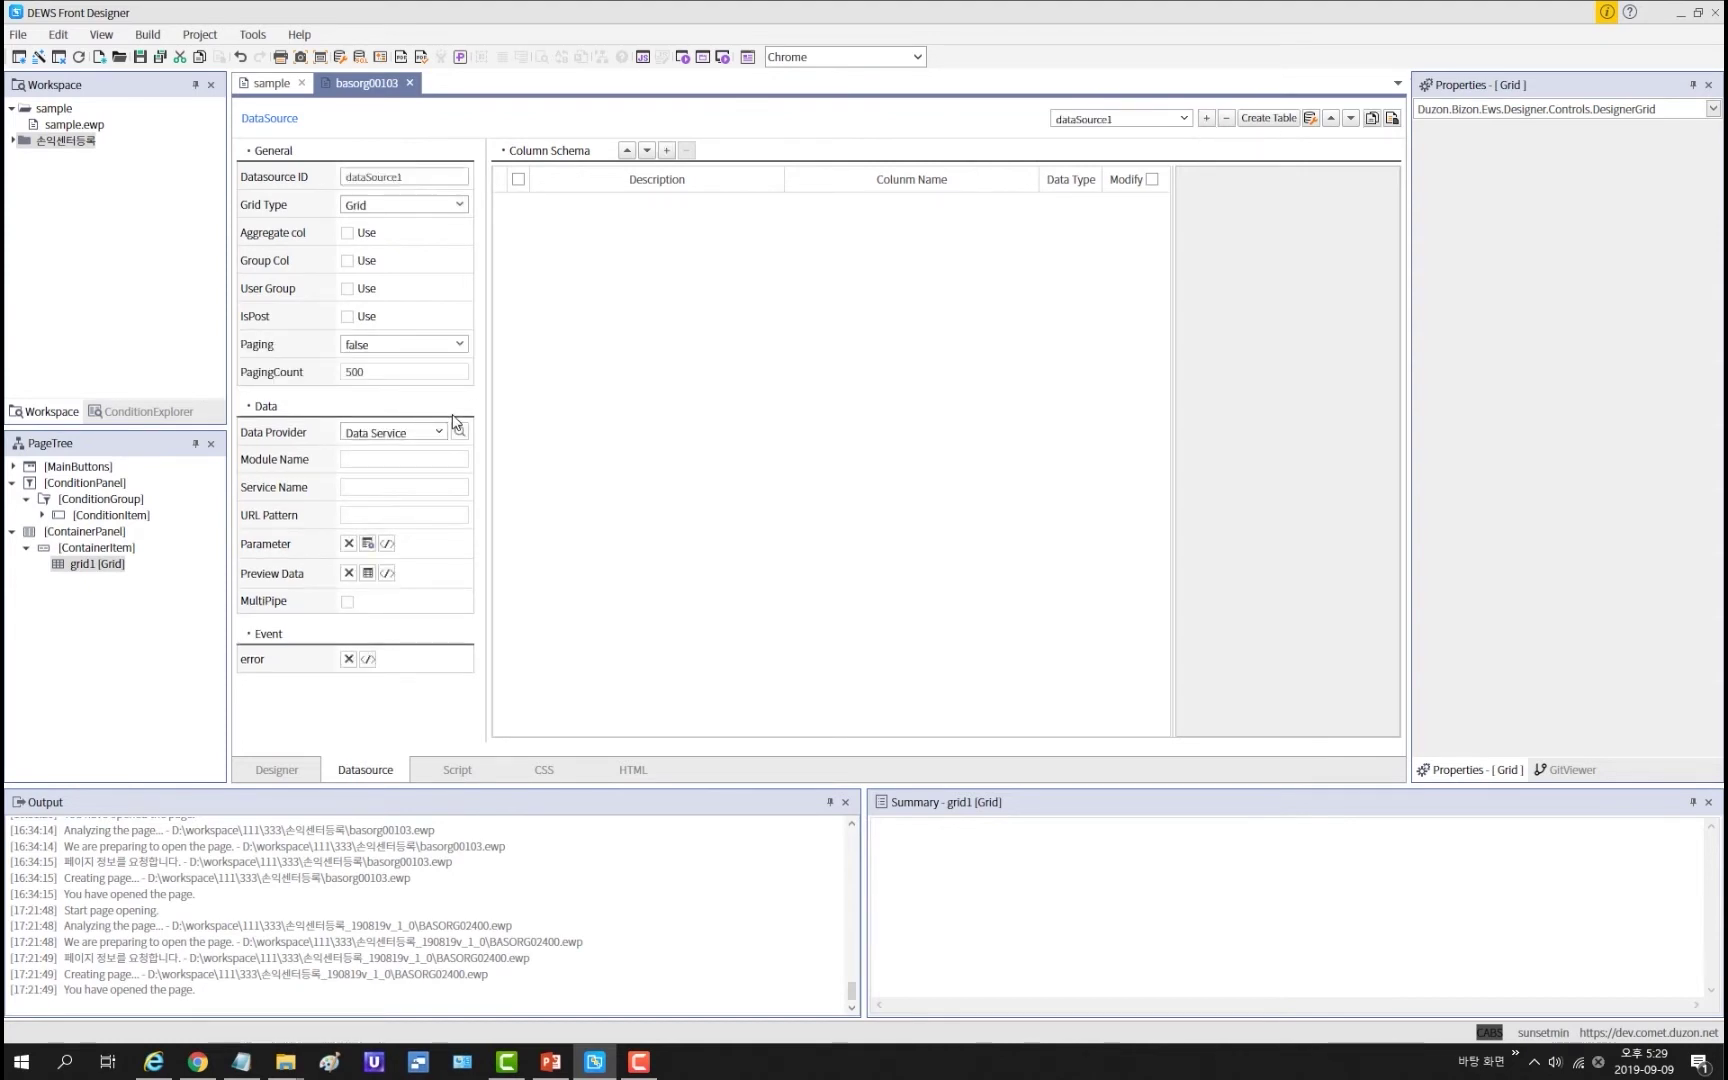
click(404, 458)
click(459, 431)
click(625, 240)
text(회사등록)
key(Return)
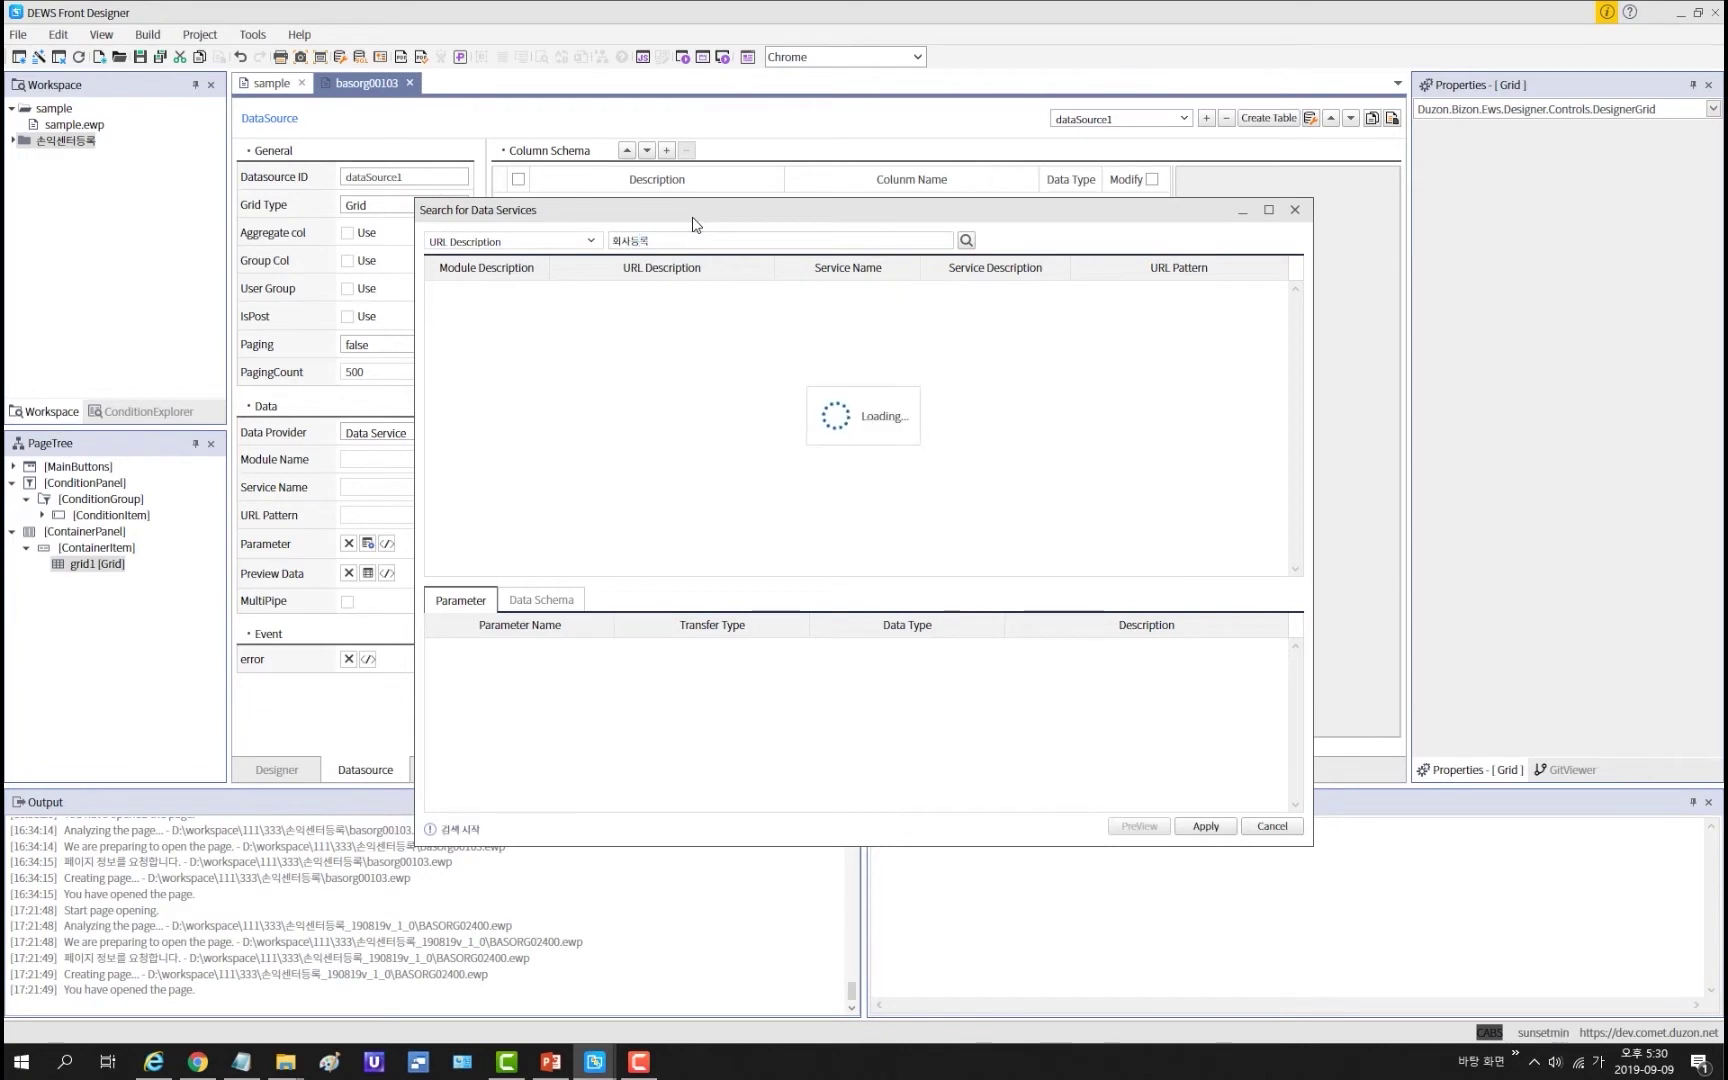
Step: Check the data schema of the 회사등록-조회 service with URL pattern basorg02400_list and apply it to the data source
click(750, 313)
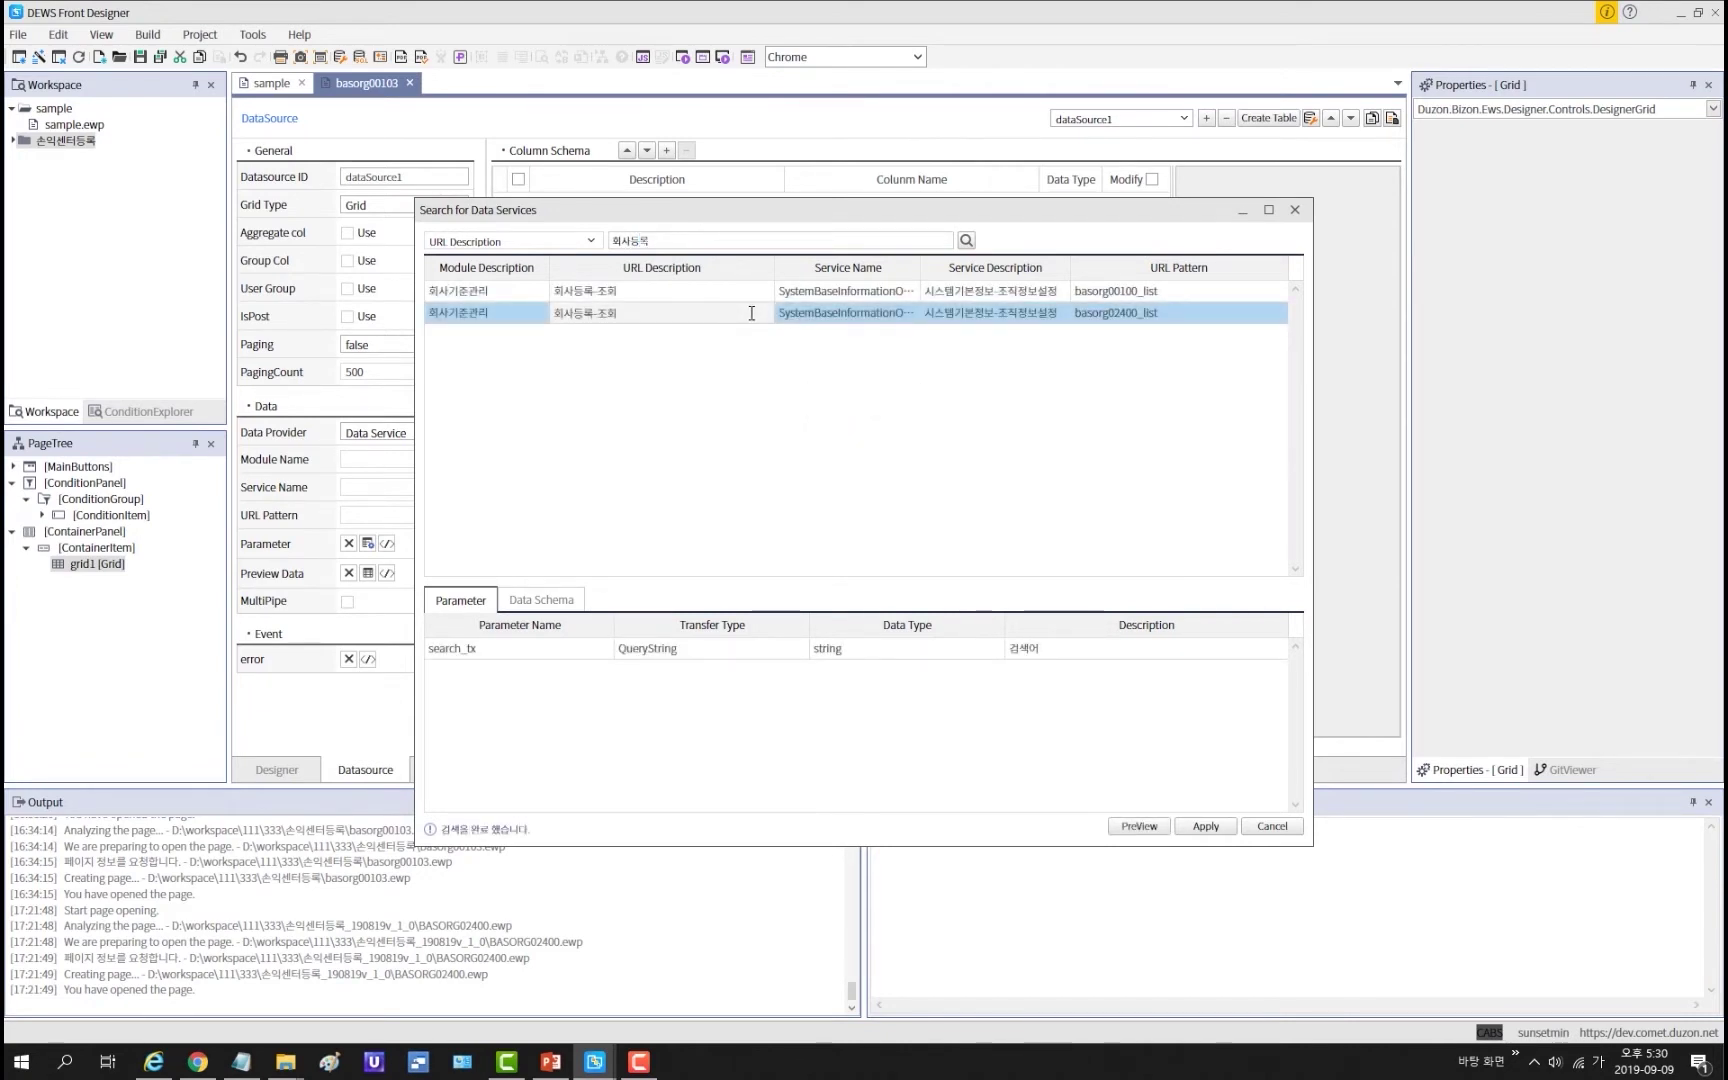
click(541, 600)
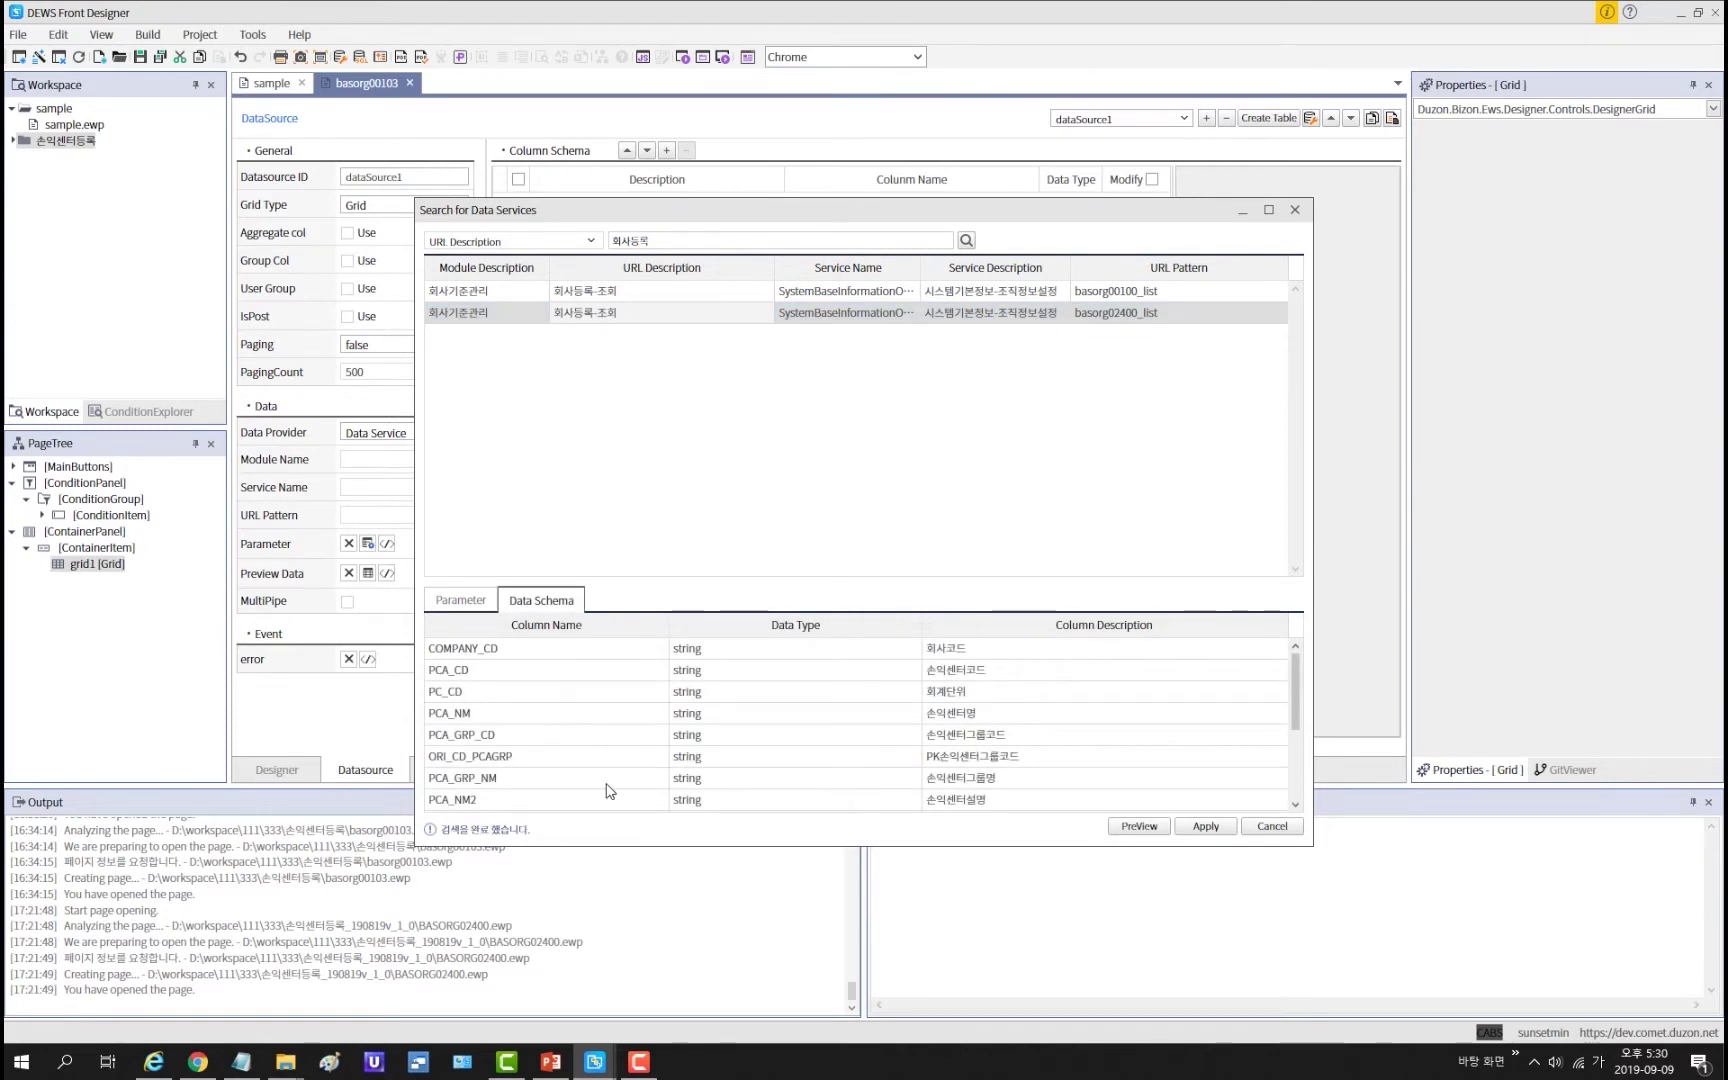
click(1207, 826)
click(830, 576)
Step: In the data source's parameter mapping, set search_tx to the 컨트롤 type and assign its control
click(368, 544)
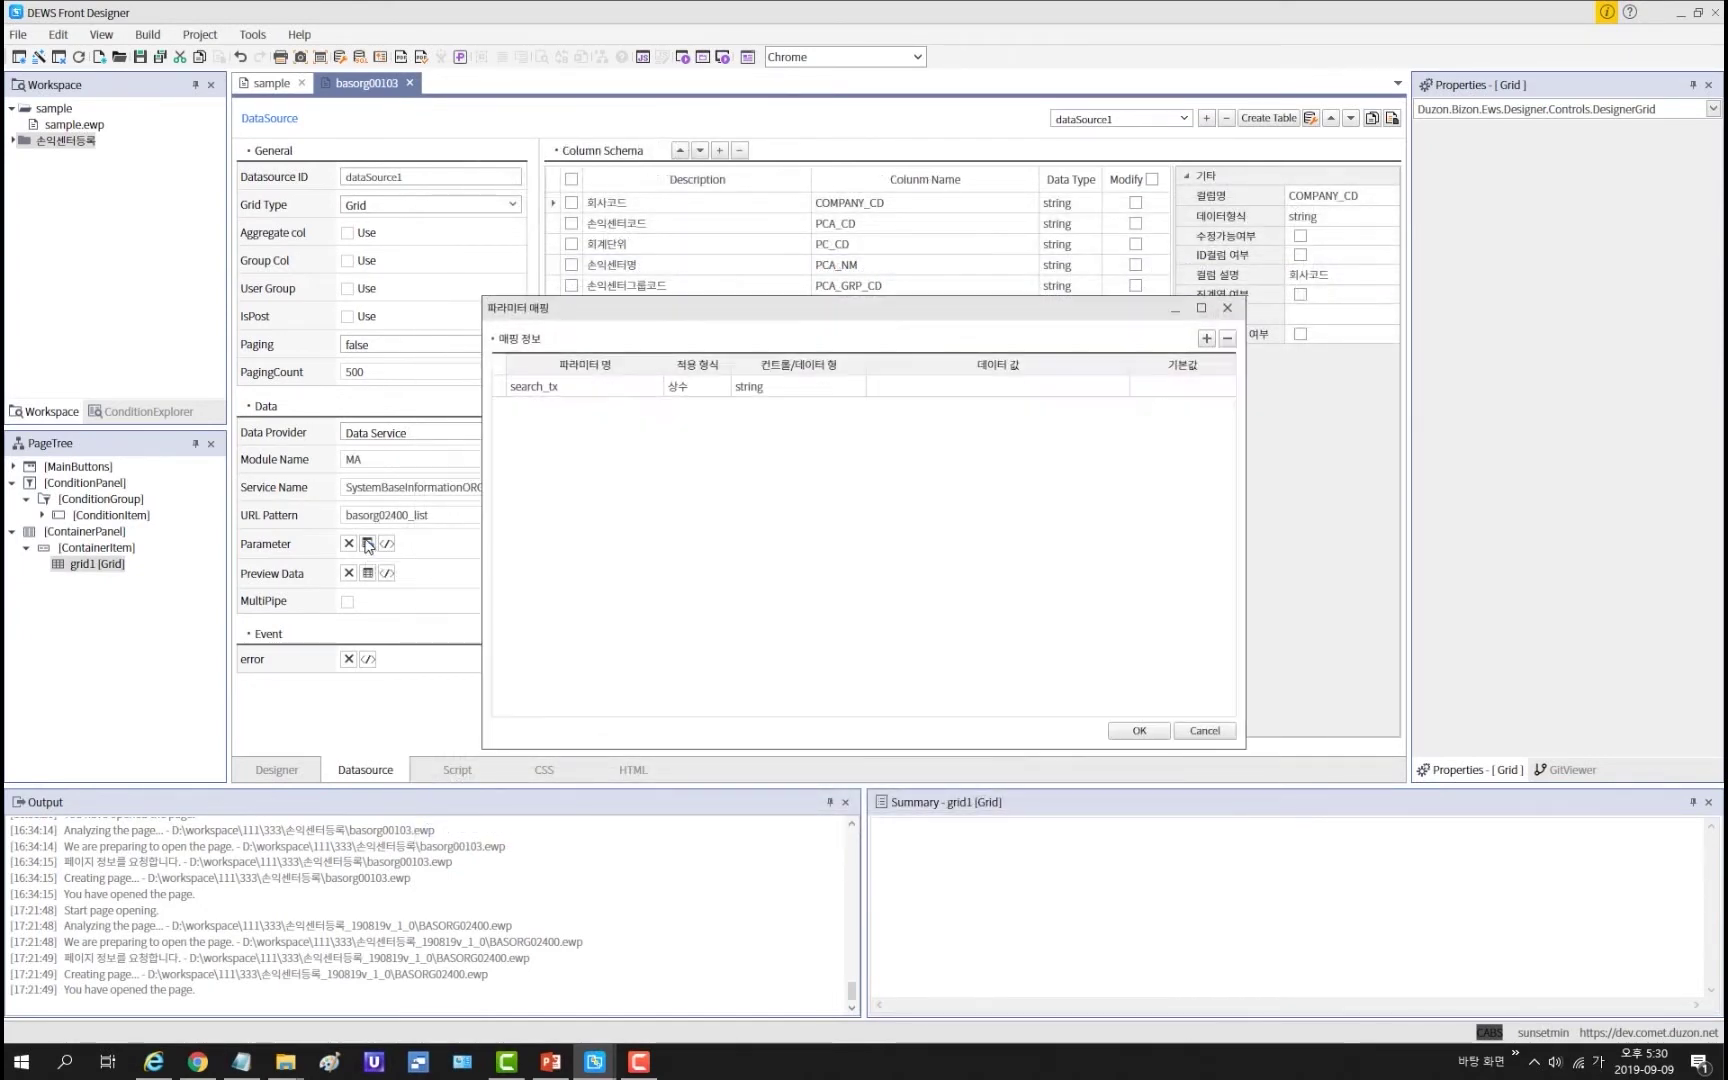
click(702, 390)
click(700, 388)
click(684, 423)
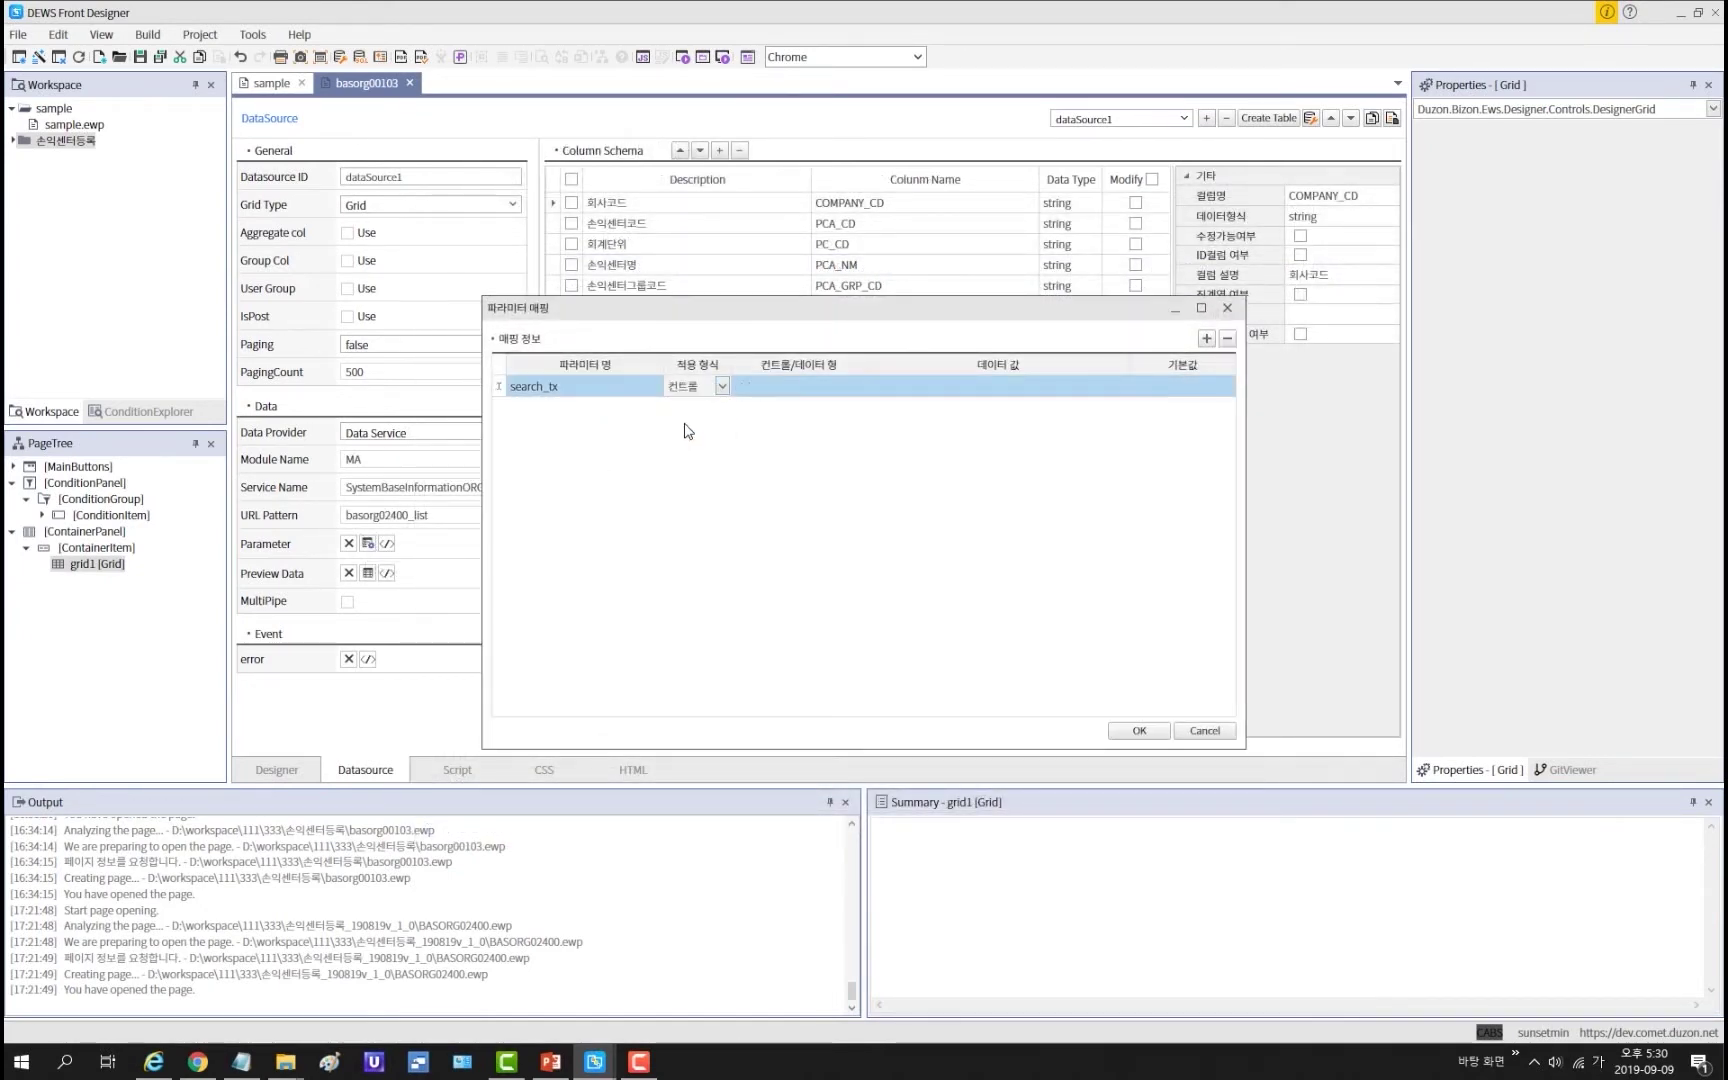
click(824, 390)
click(824, 390)
click(800, 406)
click(1145, 730)
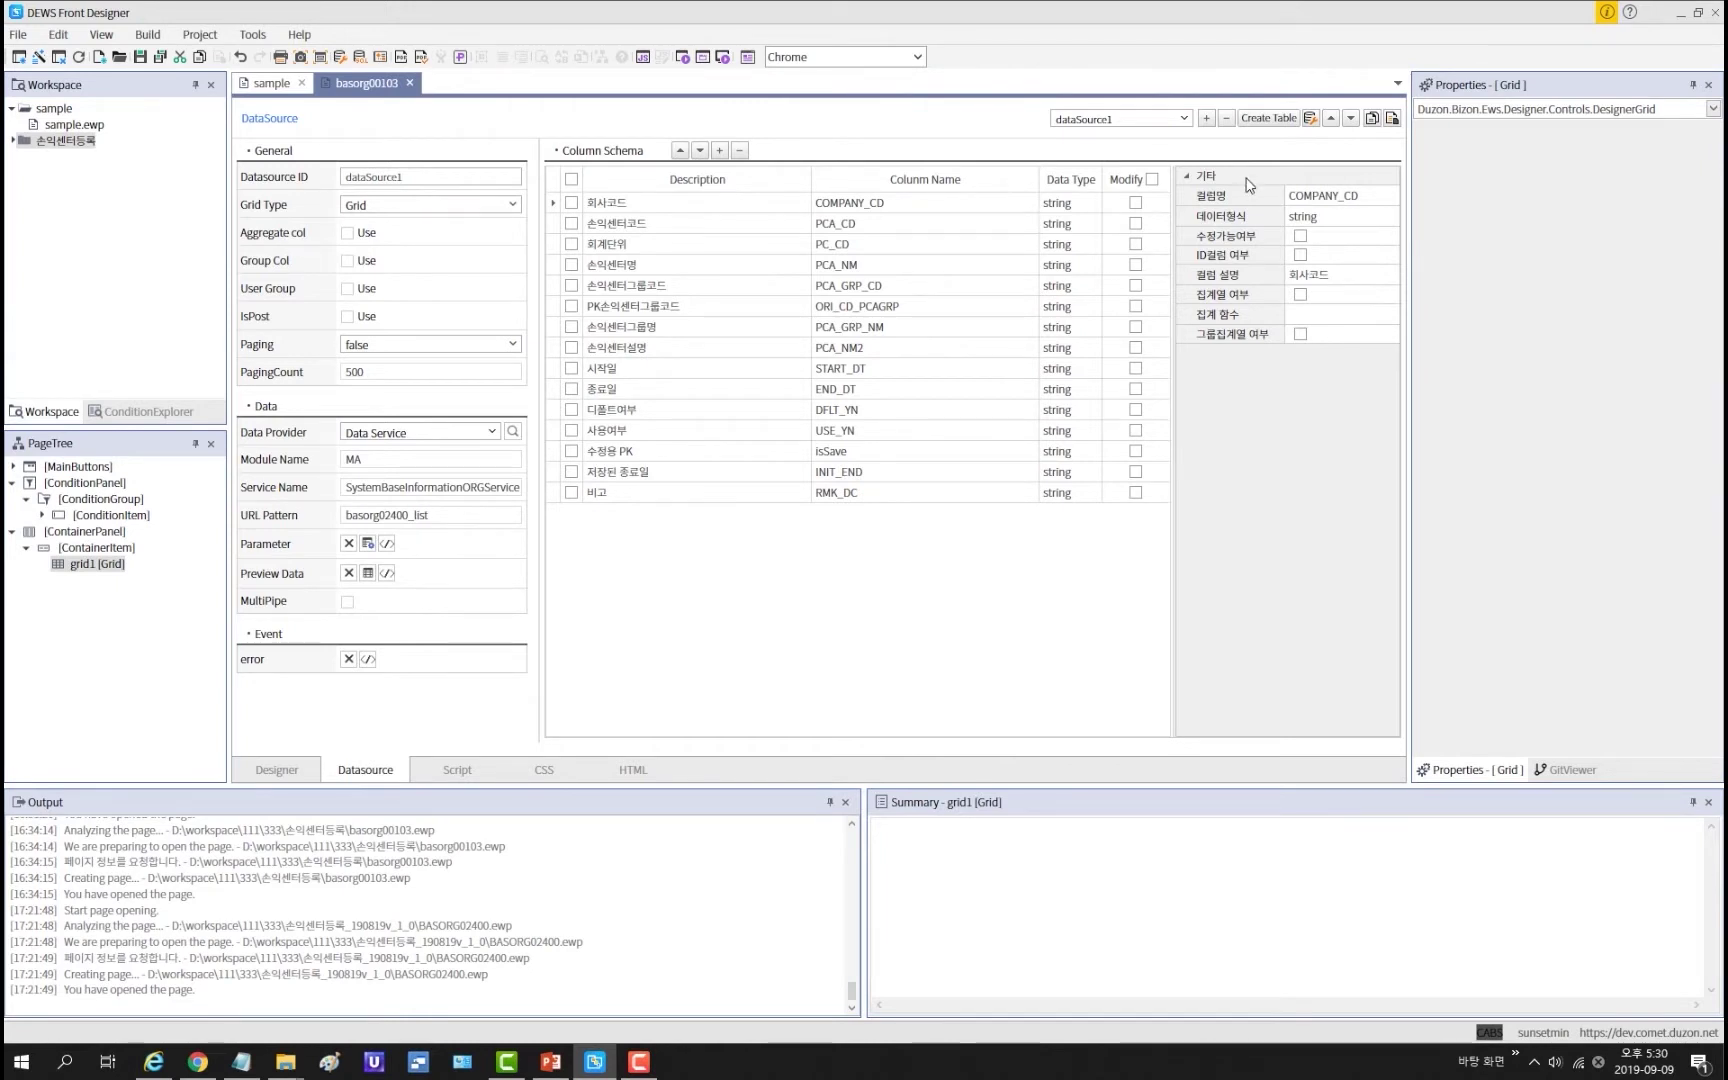
Step: Add a second data source with grid type None and Local Data as its data provider
click(1207, 119)
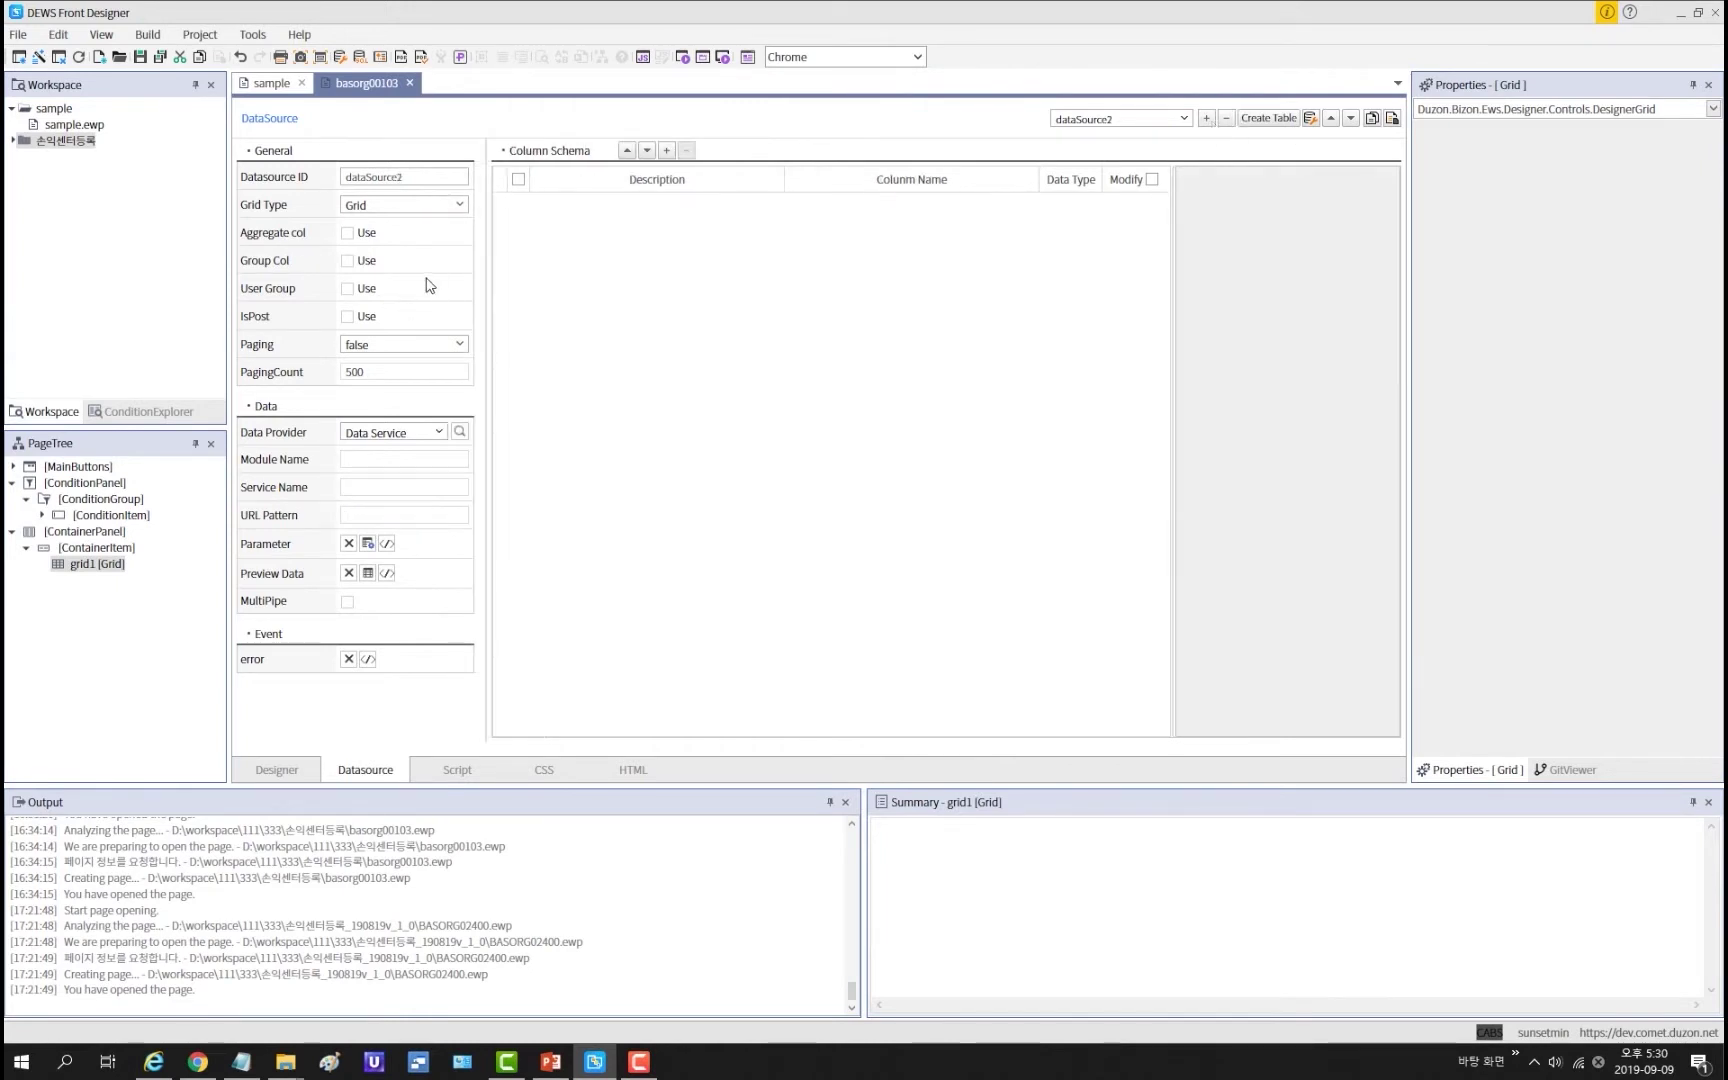
click(393, 206)
click(388, 221)
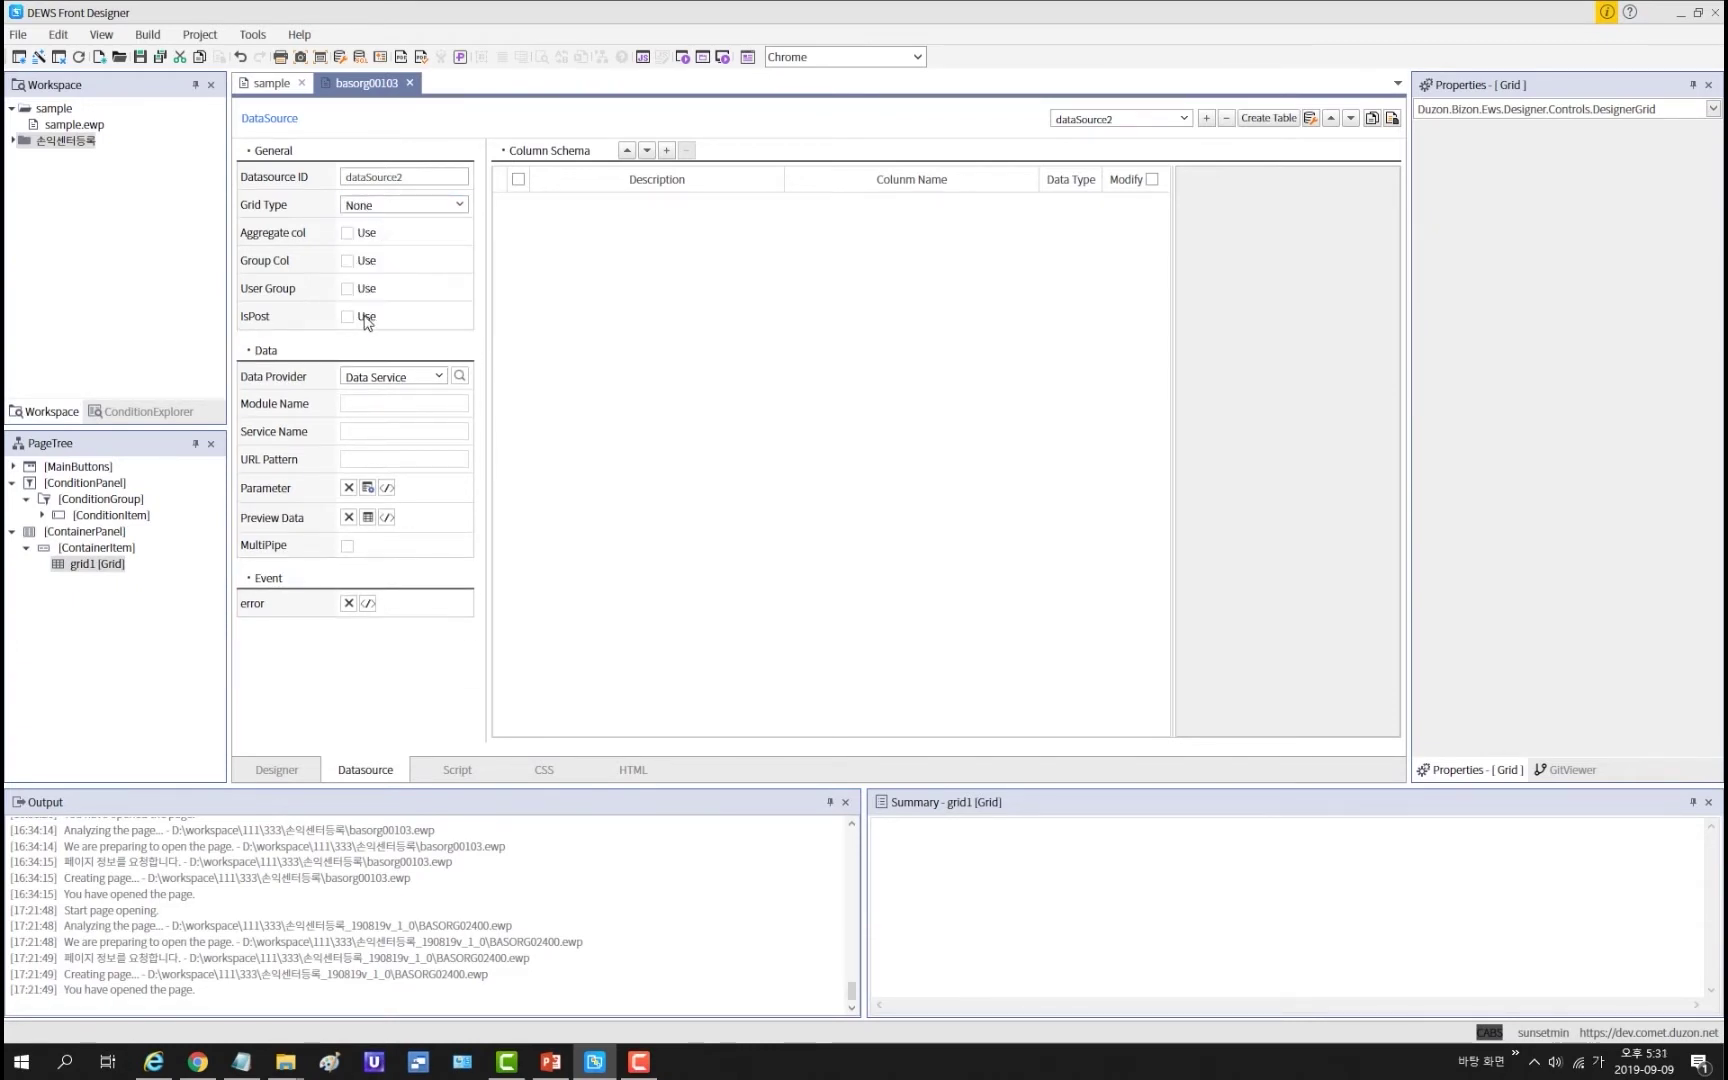
click(408, 388)
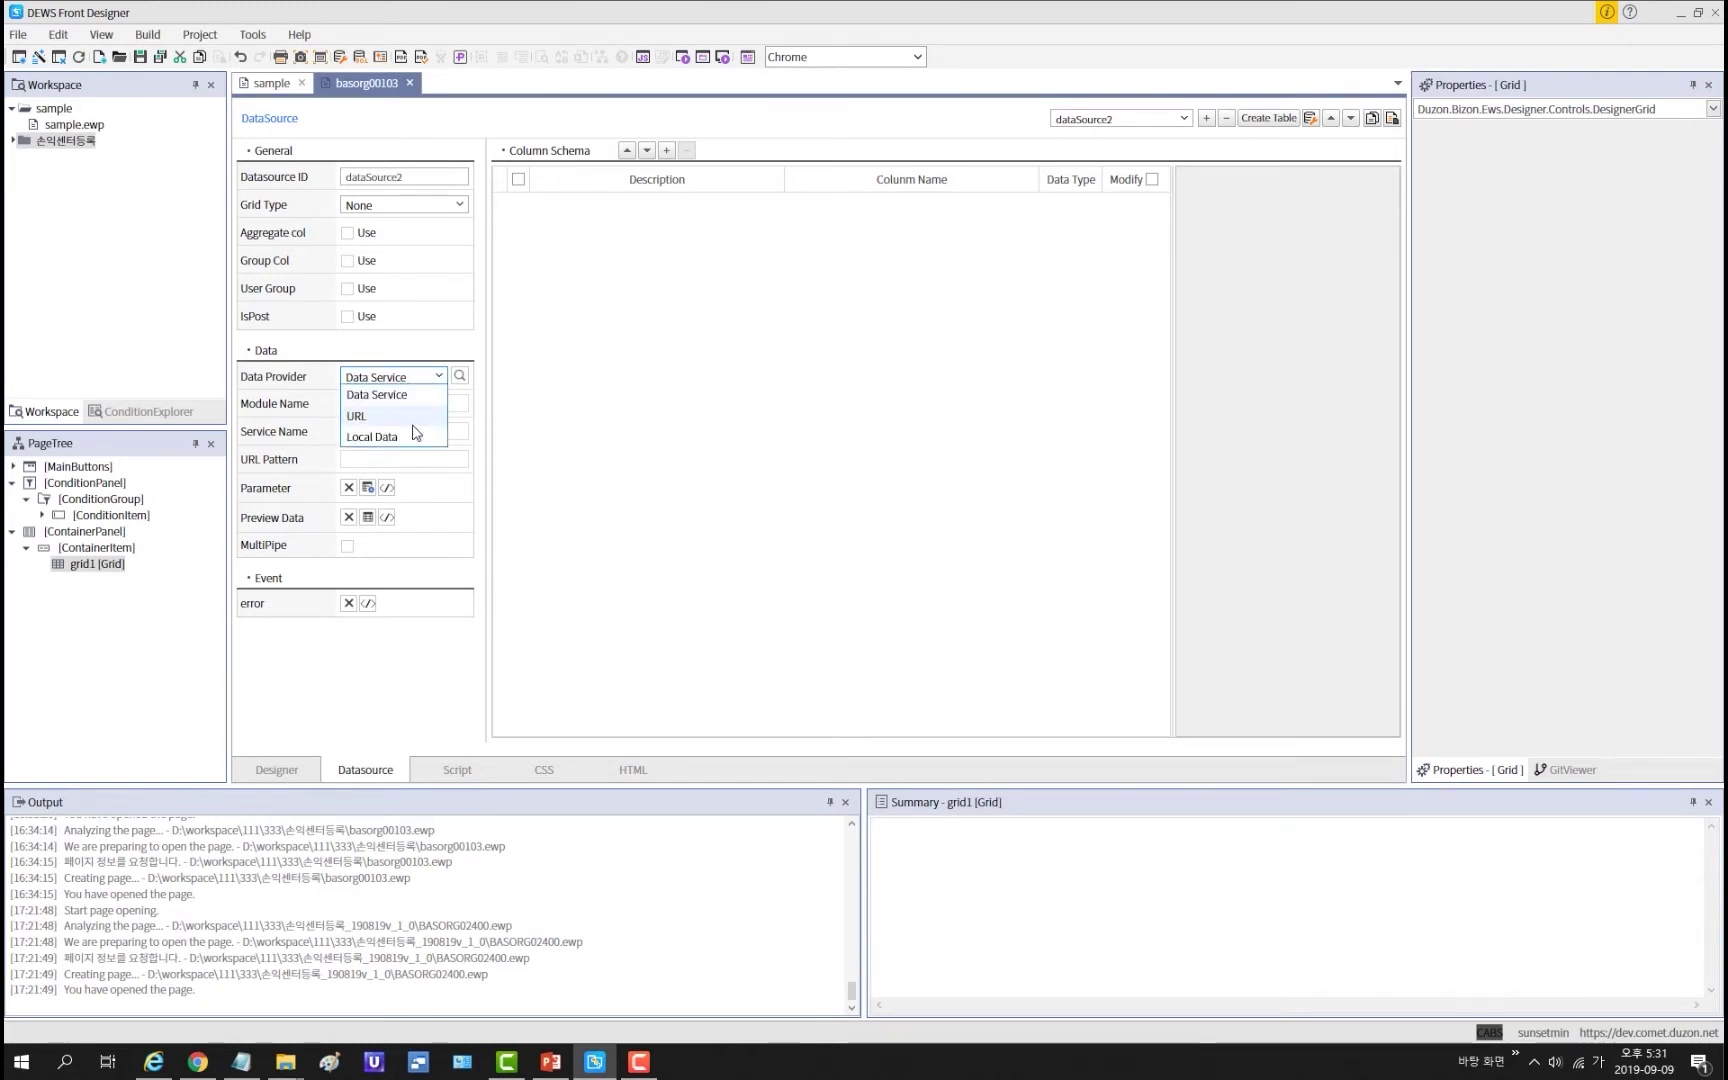
click(414, 437)
Step: Add columns SYSDEF_CD and SYSDEF_NM to dataSource2's schema and enter local data rows Y/Yes and N/No
click(666, 150)
click(822, 204)
text(S)
key(Return)
text(SYSDEF)
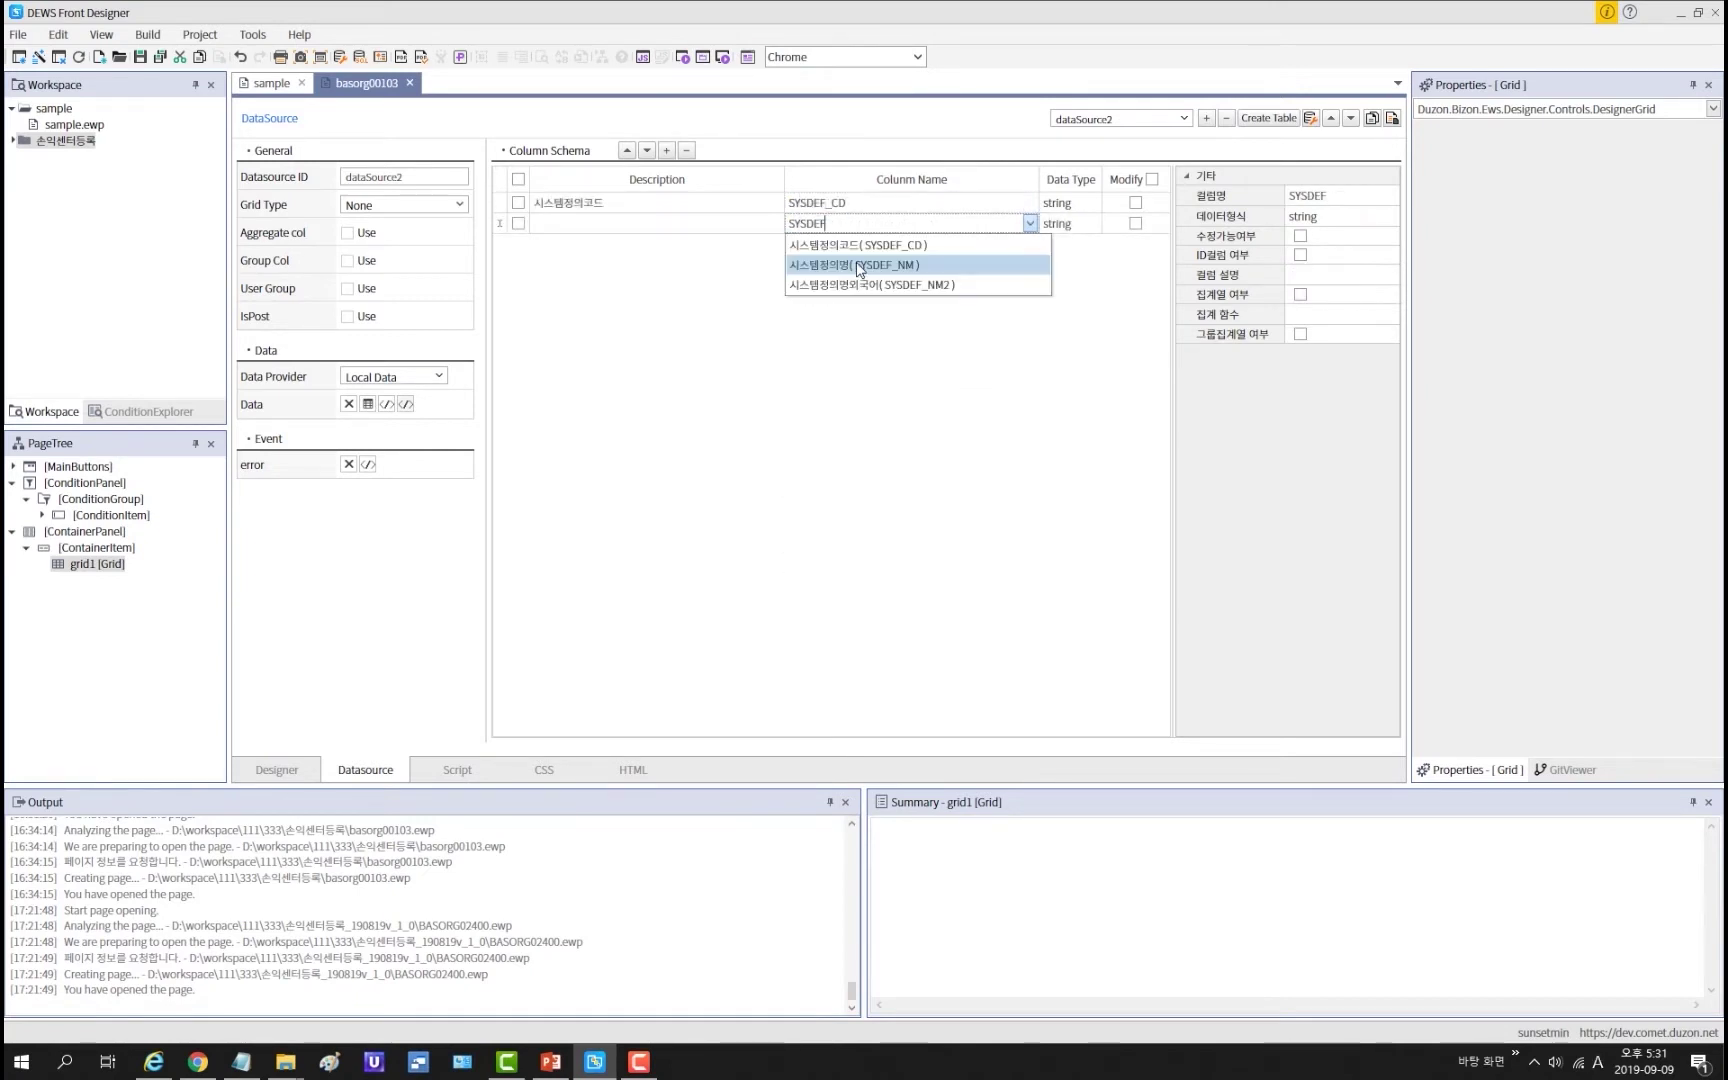
click(855, 267)
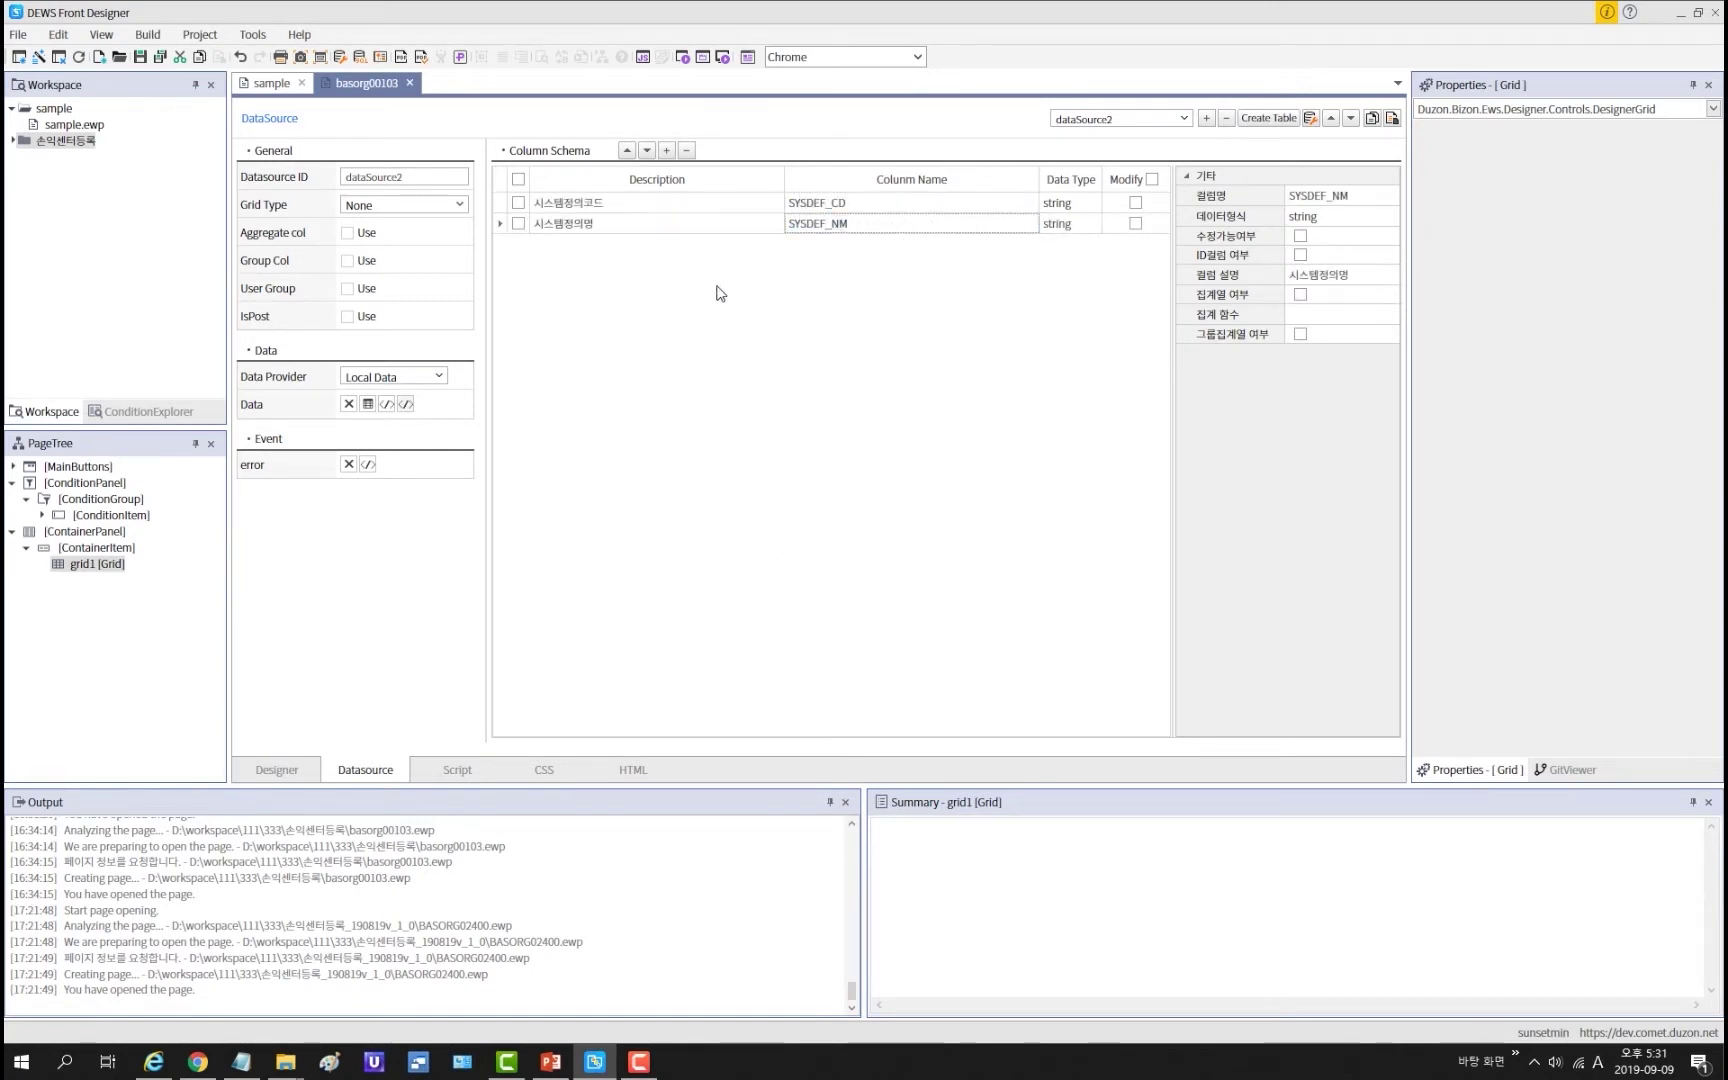
click(406, 404)
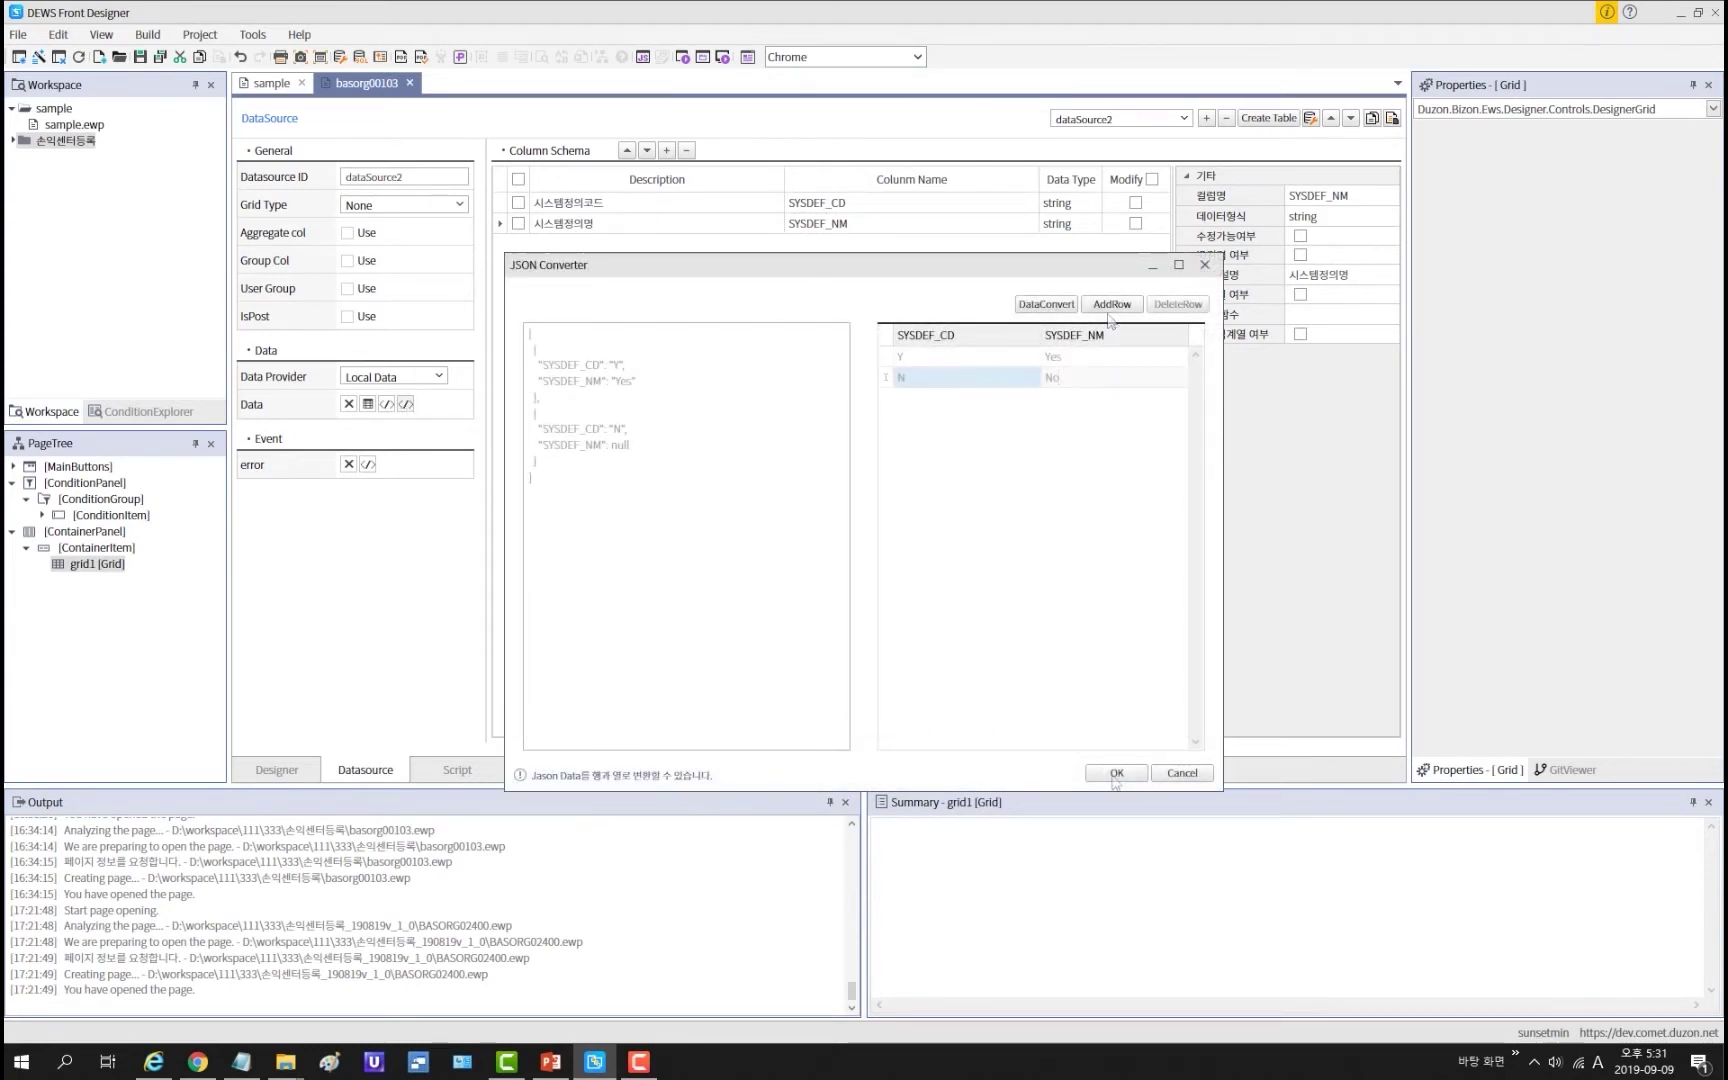
click(1115, 775)
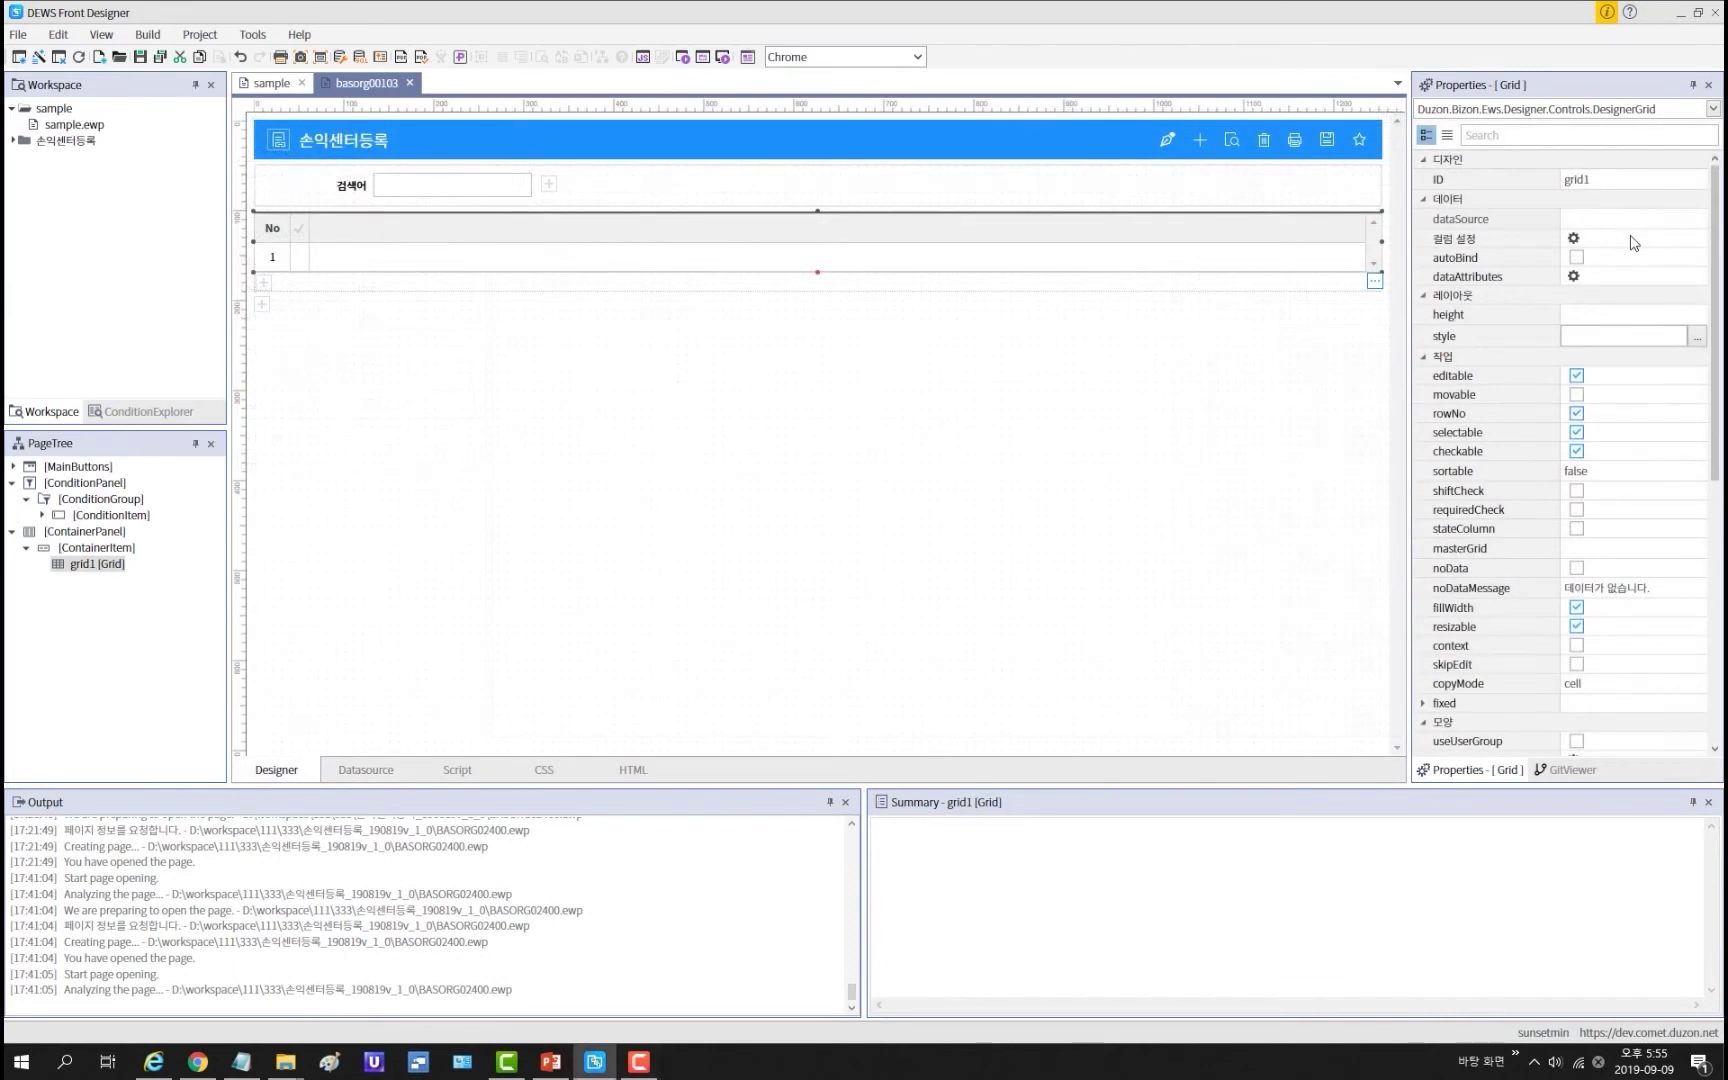
Step: Bind grid1 to dataSource1, accept refreshing its column information, and decline the automatic code-picker and dropdown editor setup
click(1694, 222)
click(1698, 218)
click(1667, 262)
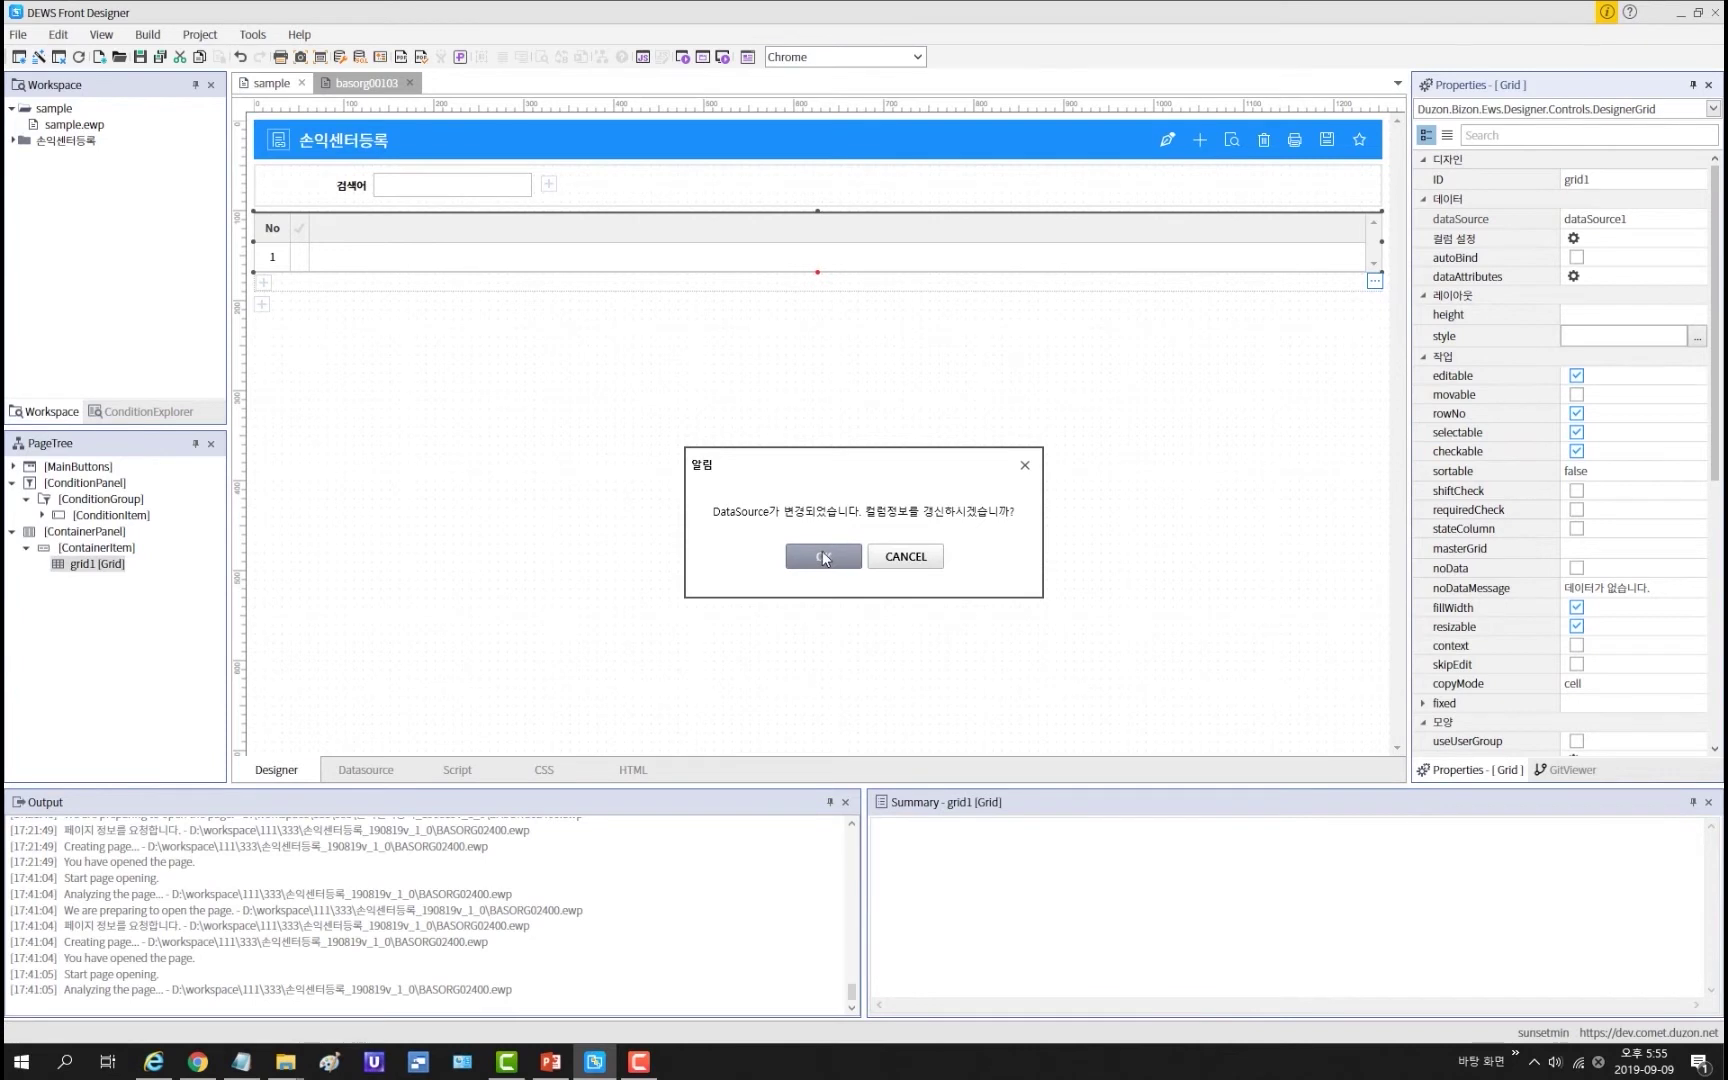
click(829, 550)
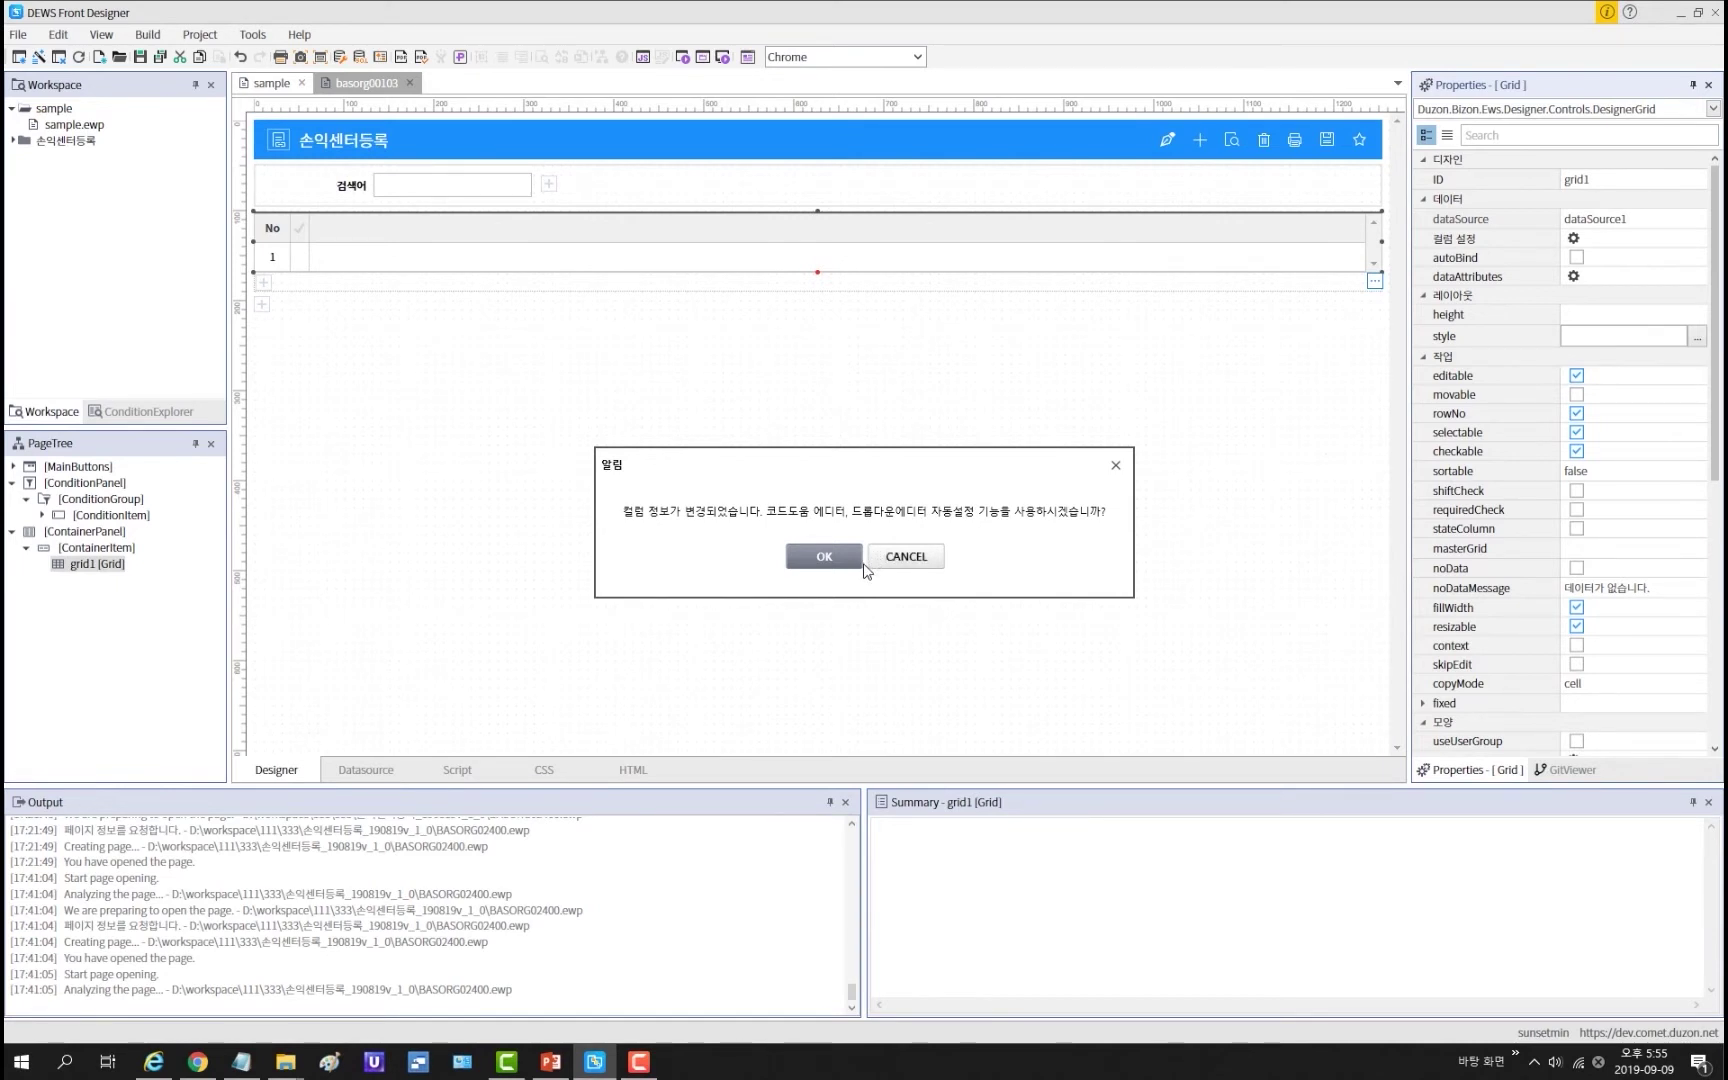
click(900, 568)
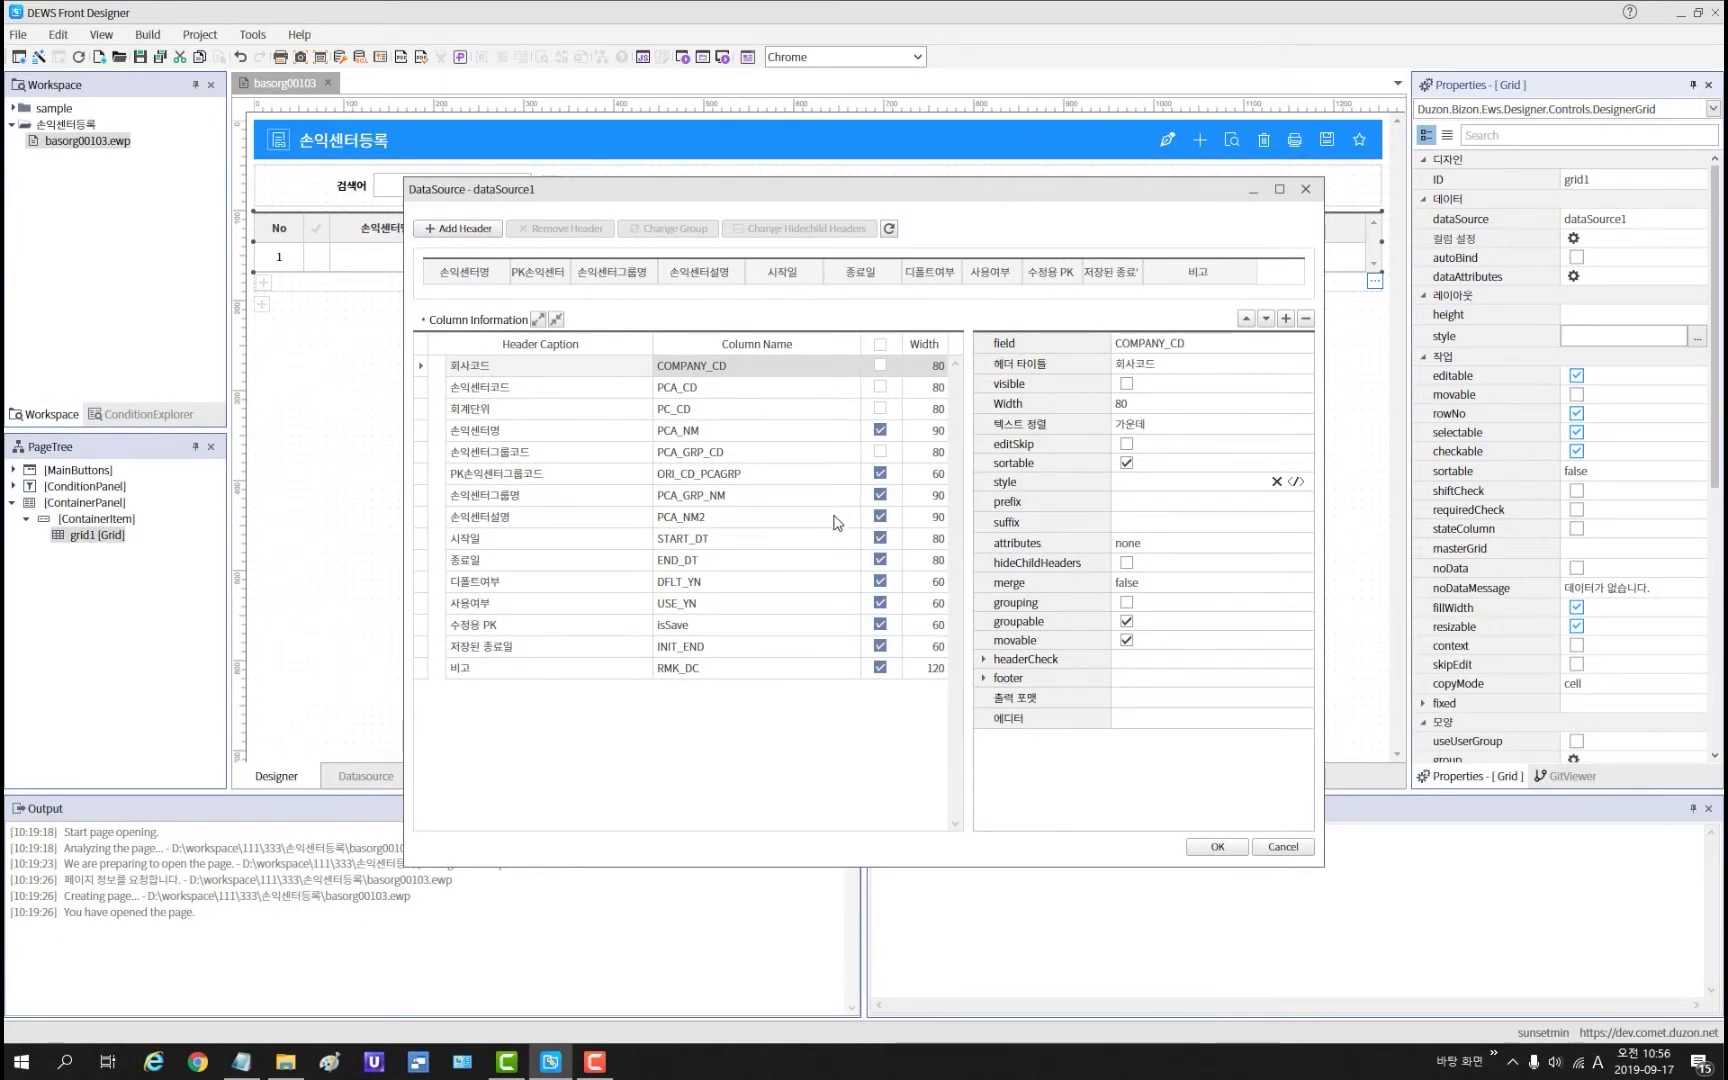
Step: In grid1's column settings, show PCA_CD and PC_CD and hide ORI_CD_PCAGRP, PCA_NM2, END_DT, isSave and INIT_END
click(881, 389)
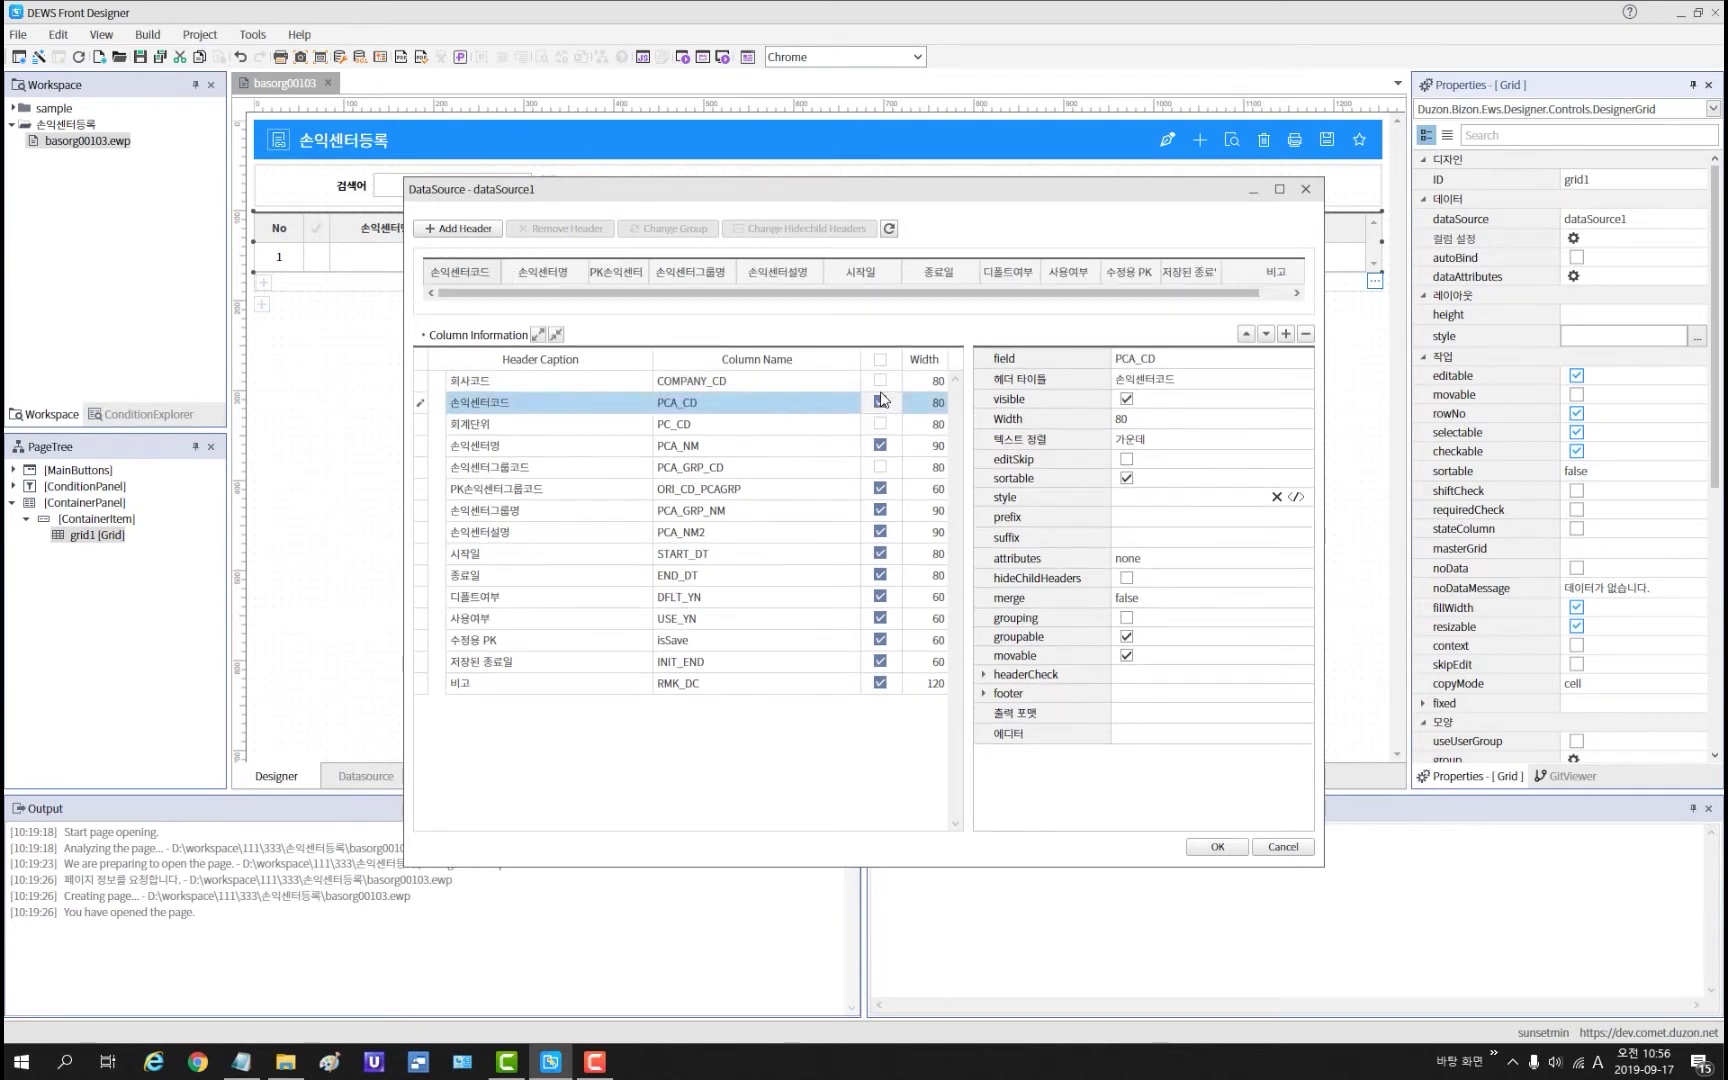
click(880, 424)
click(880, 489)
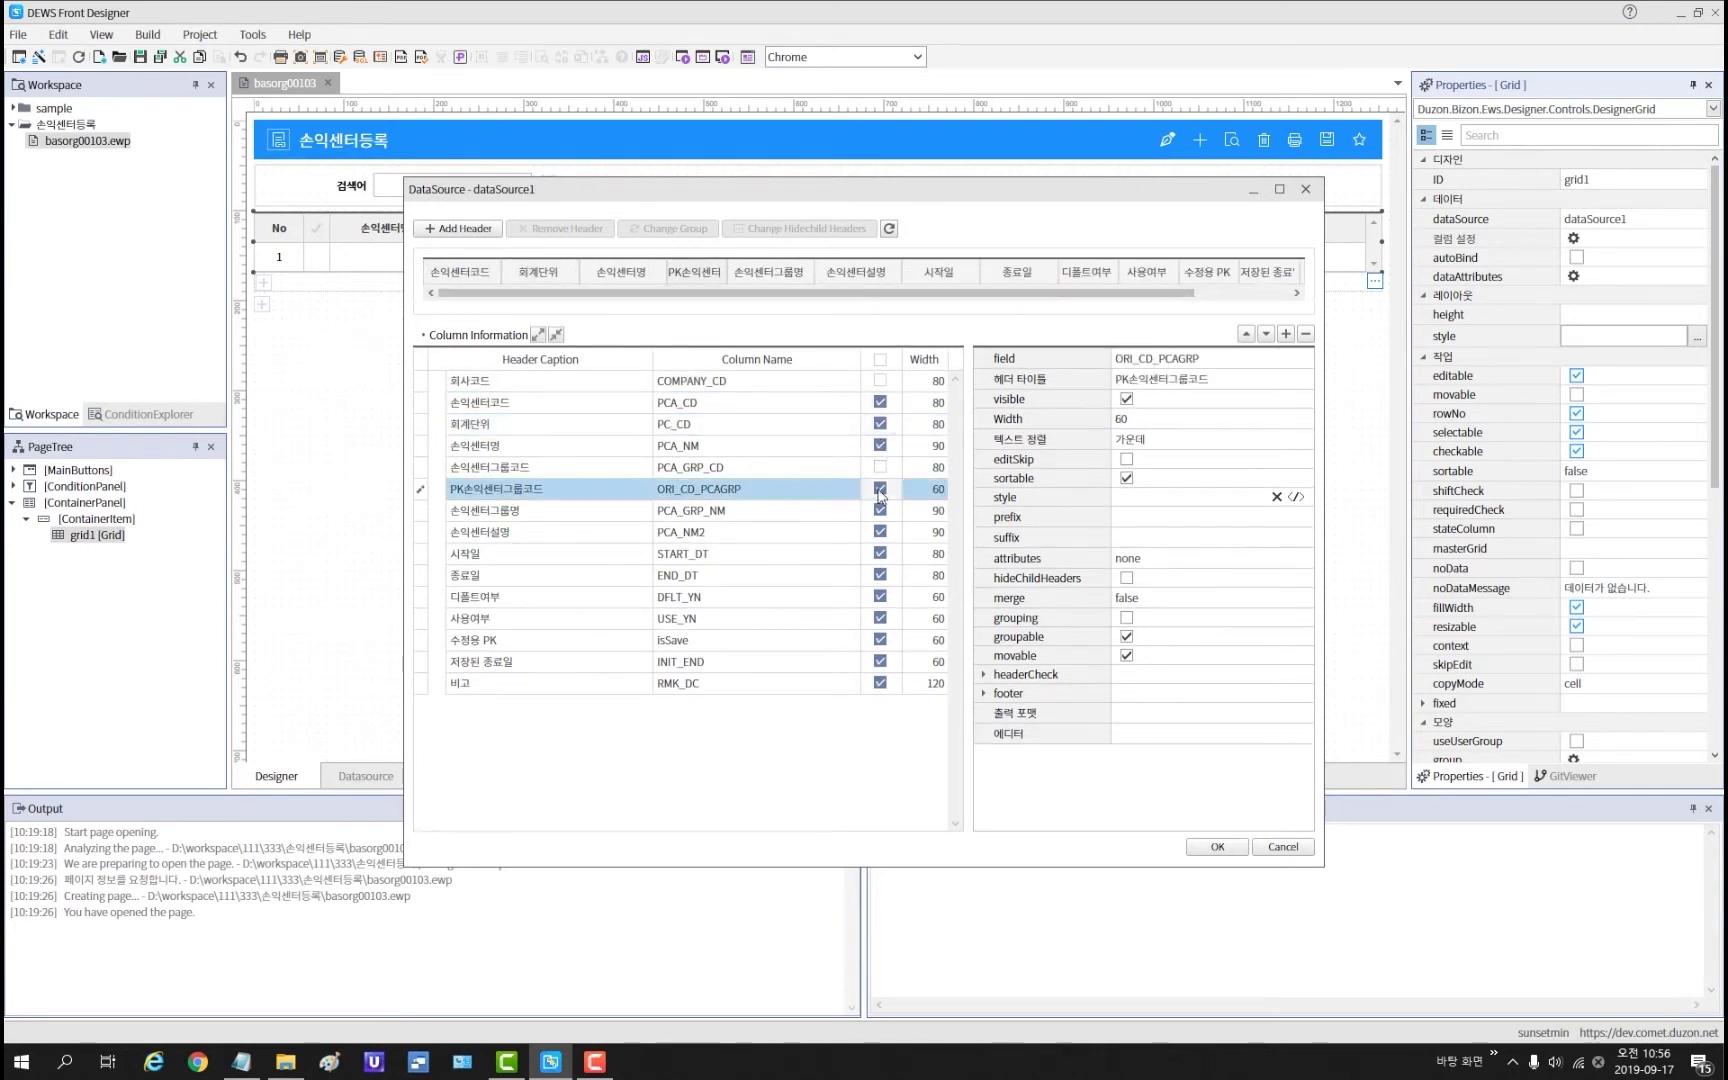
click(880, 533)
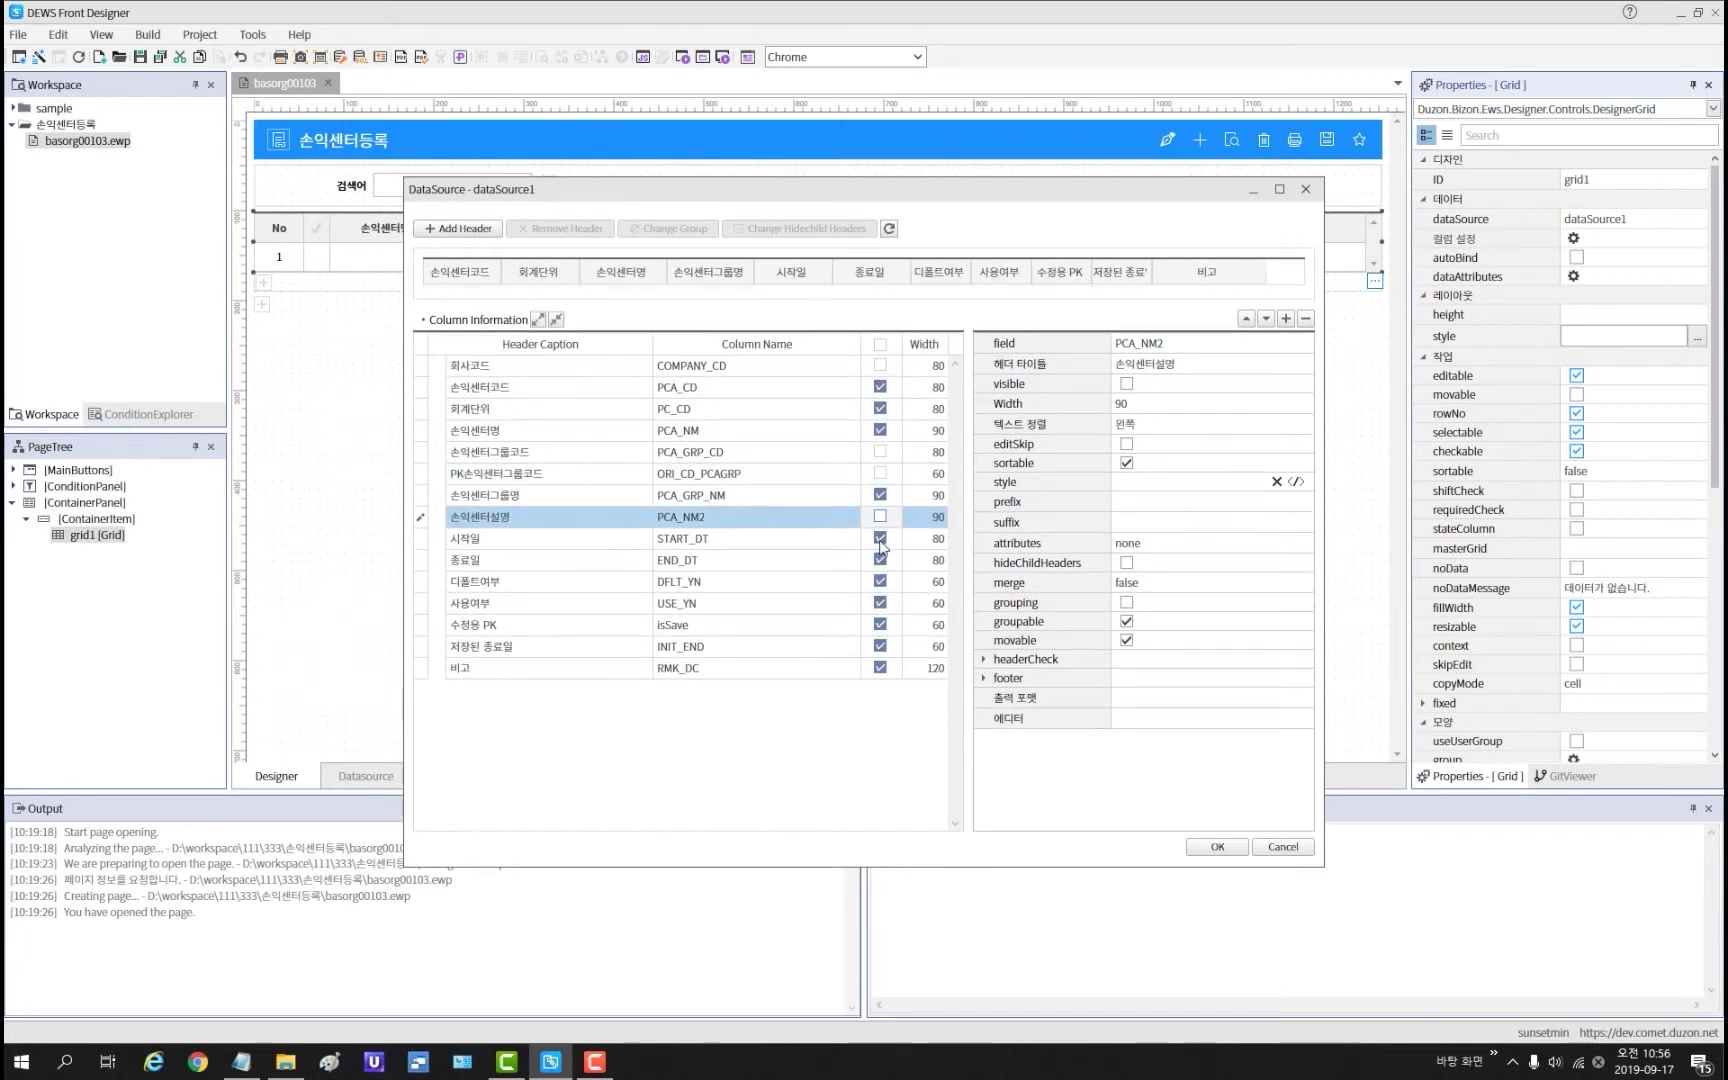
click(880, 560)
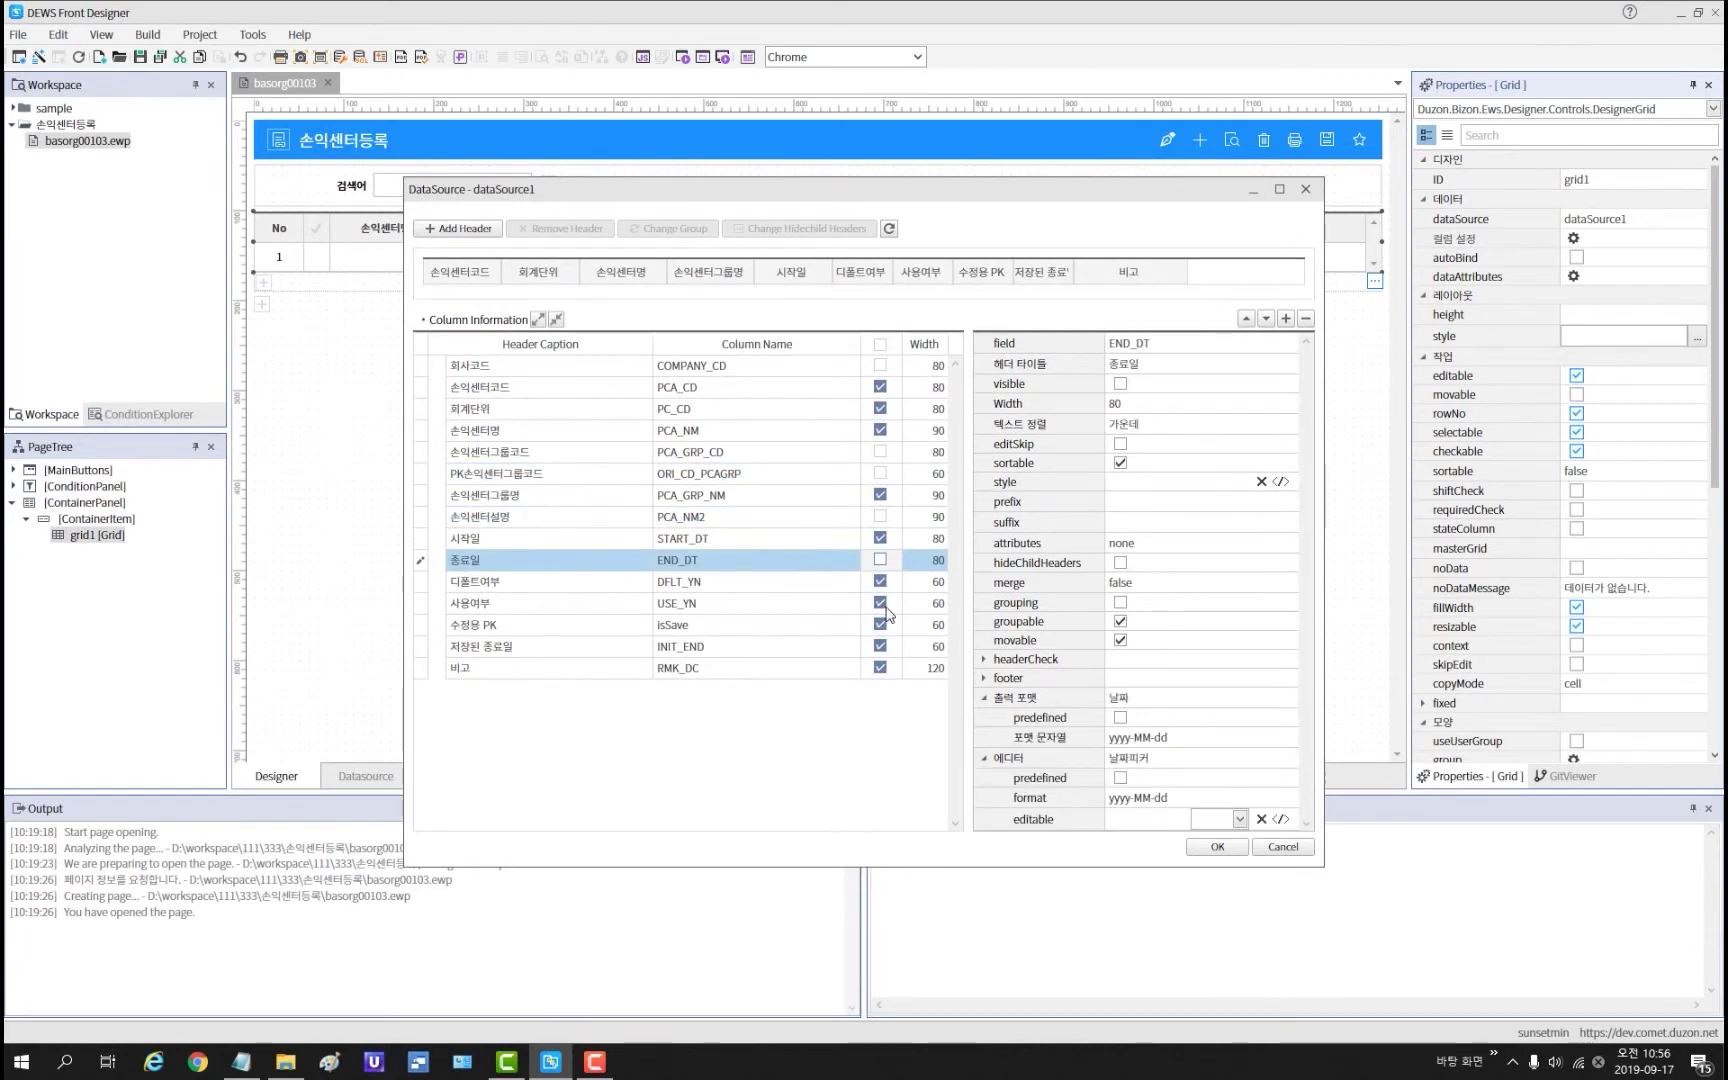
click(880, 624)
click(880, 646)
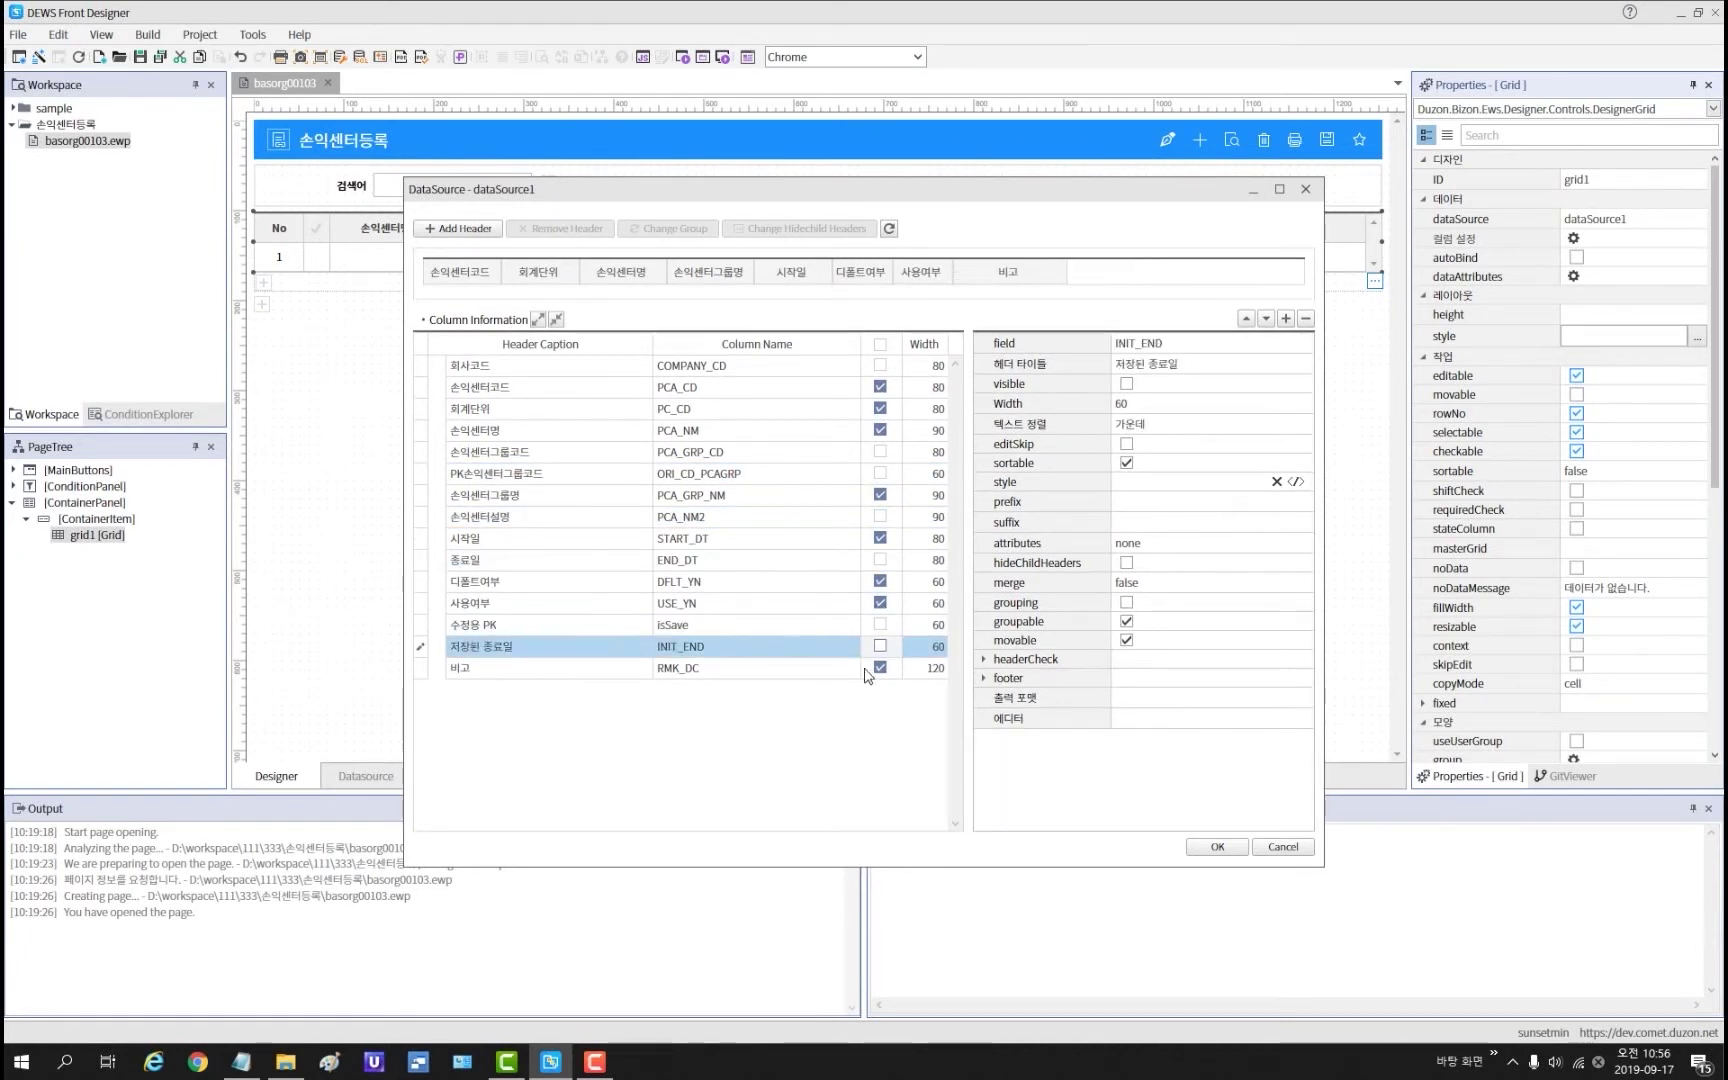
Step: Move the 회계단위 (PC_CD) column to directly after the 손익센터그룹명 (PCA_GRP_NM) column
click(634, 411)
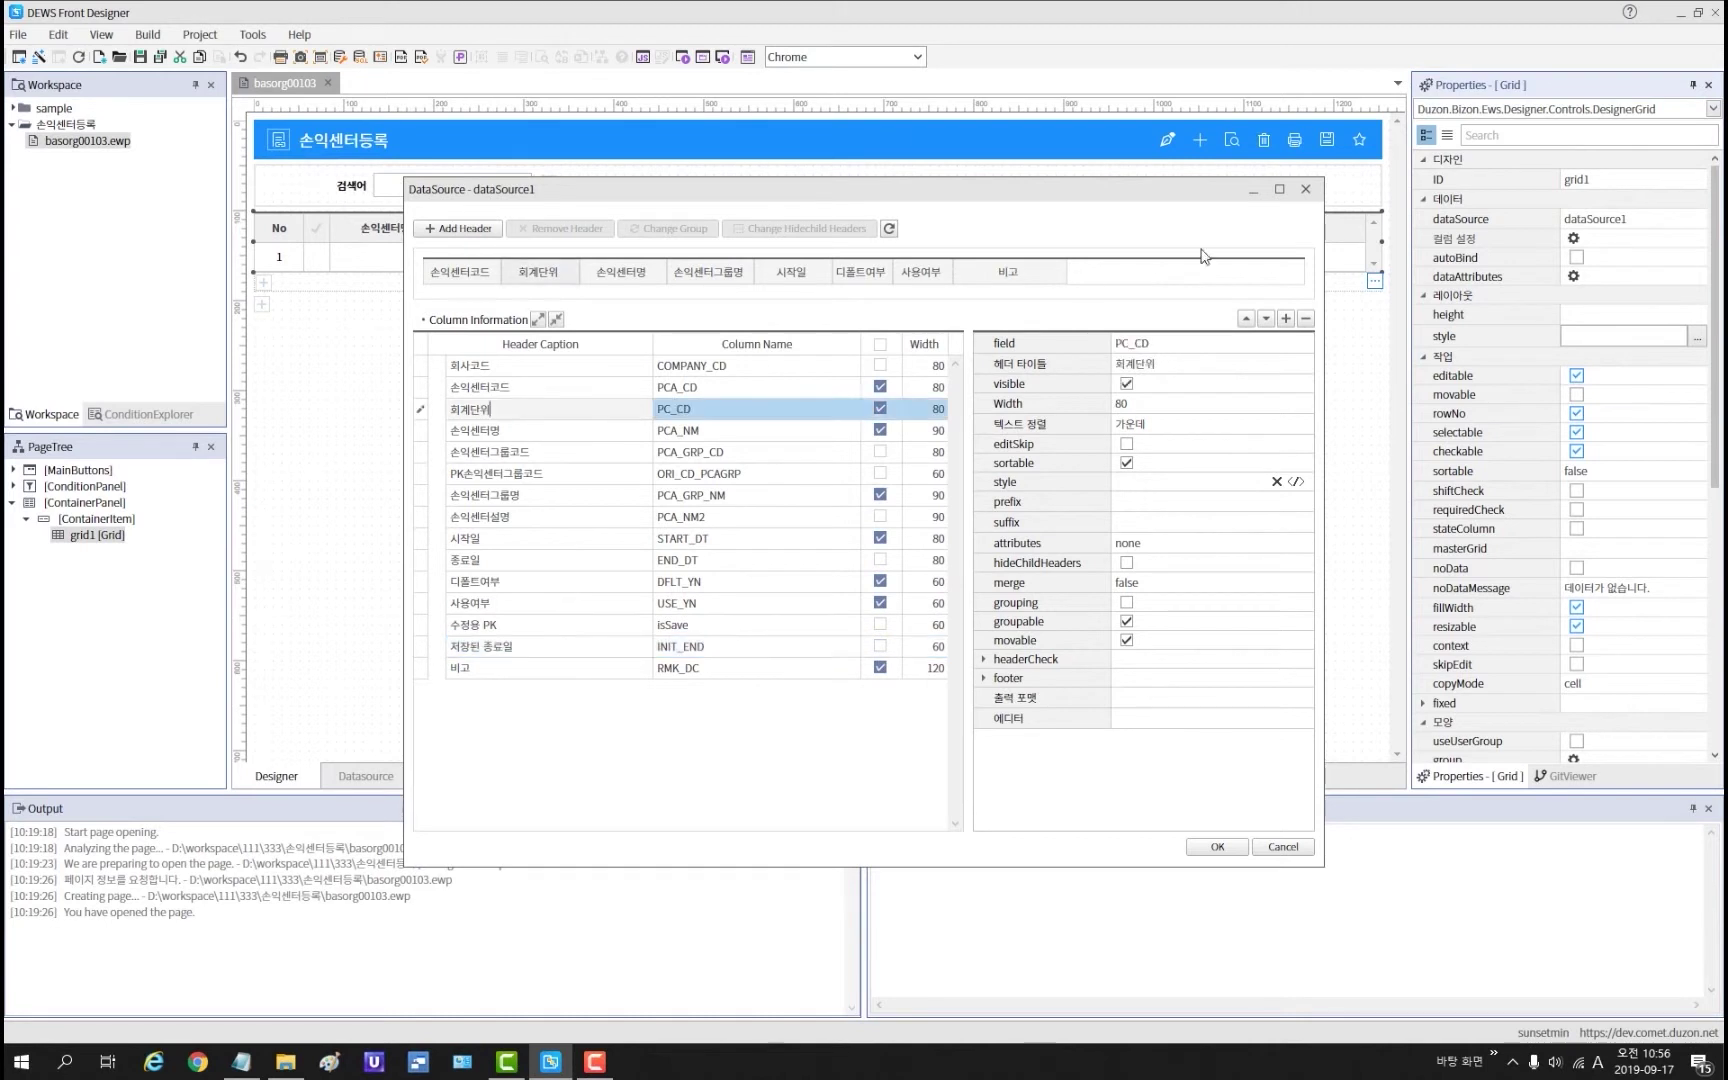
click(1266, 319)
click(1266, 319)
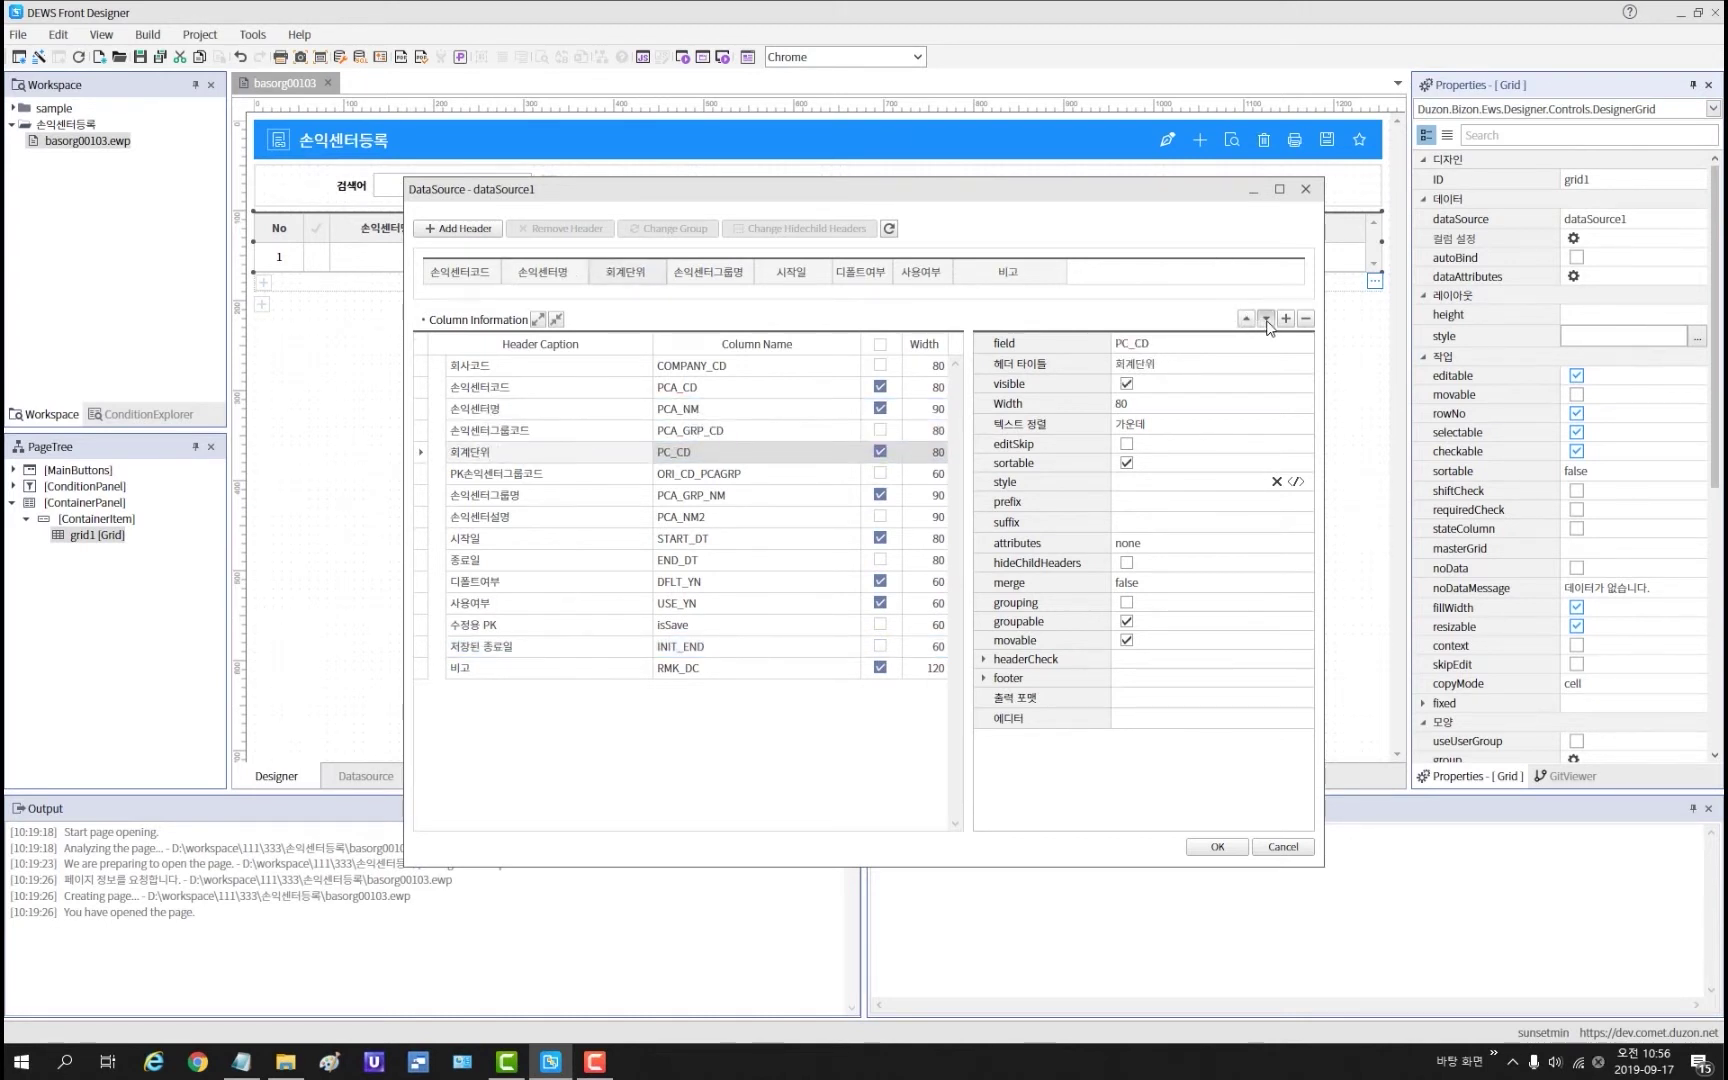
click(1266, 319)
click(1266, 321)
Step: Set the 손익센터코드 (PCA_CD) column's width to 100 and its attributes to required
click(606, 393)
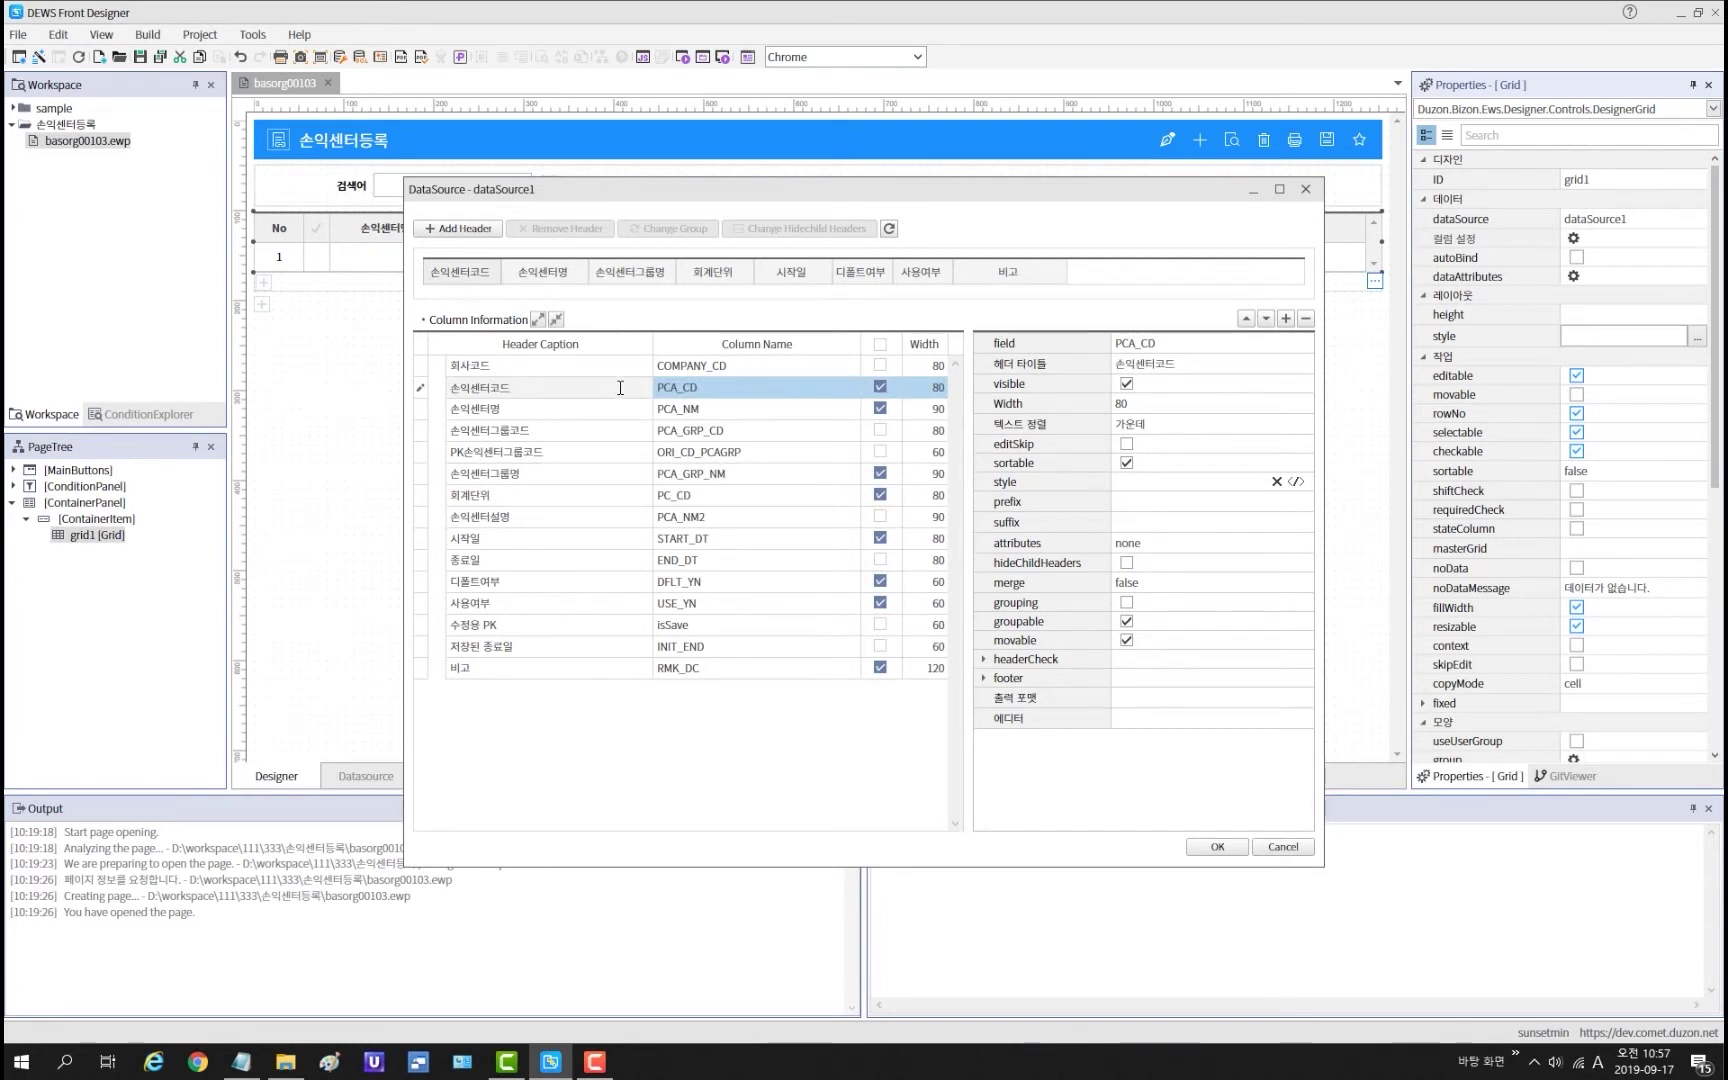
click(938, 388)
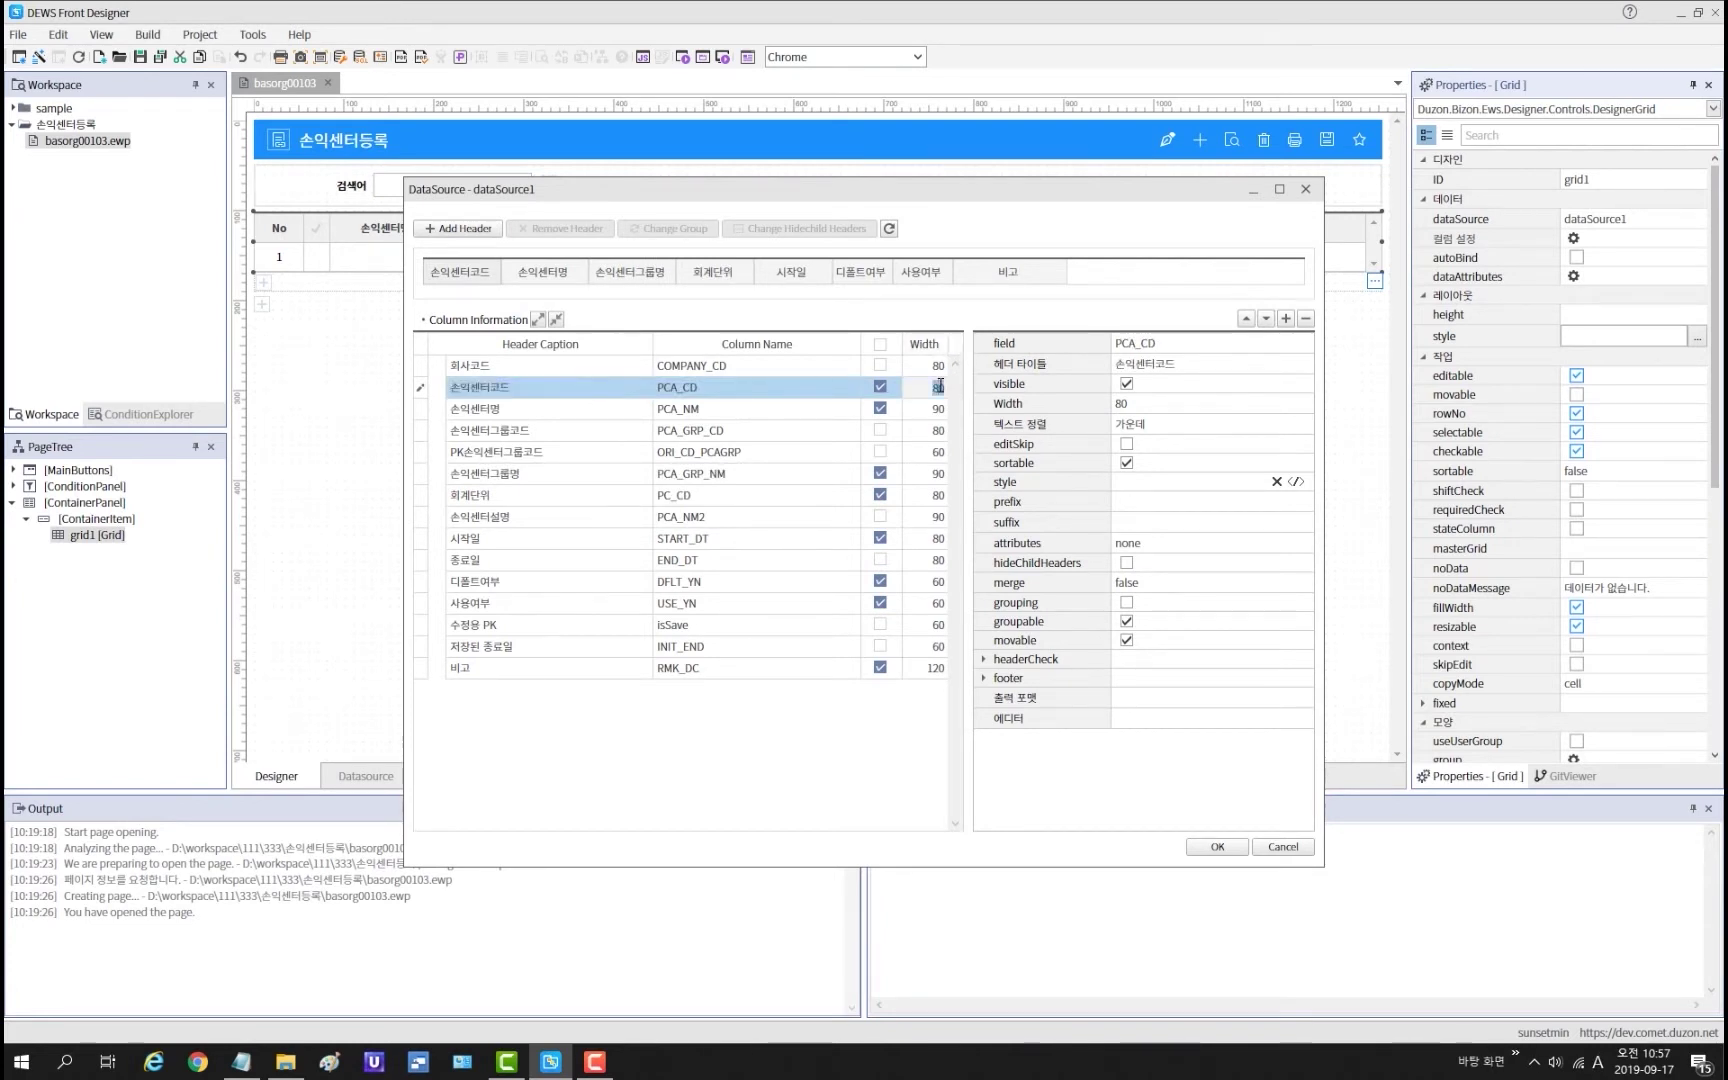
text(100)
key(Return)
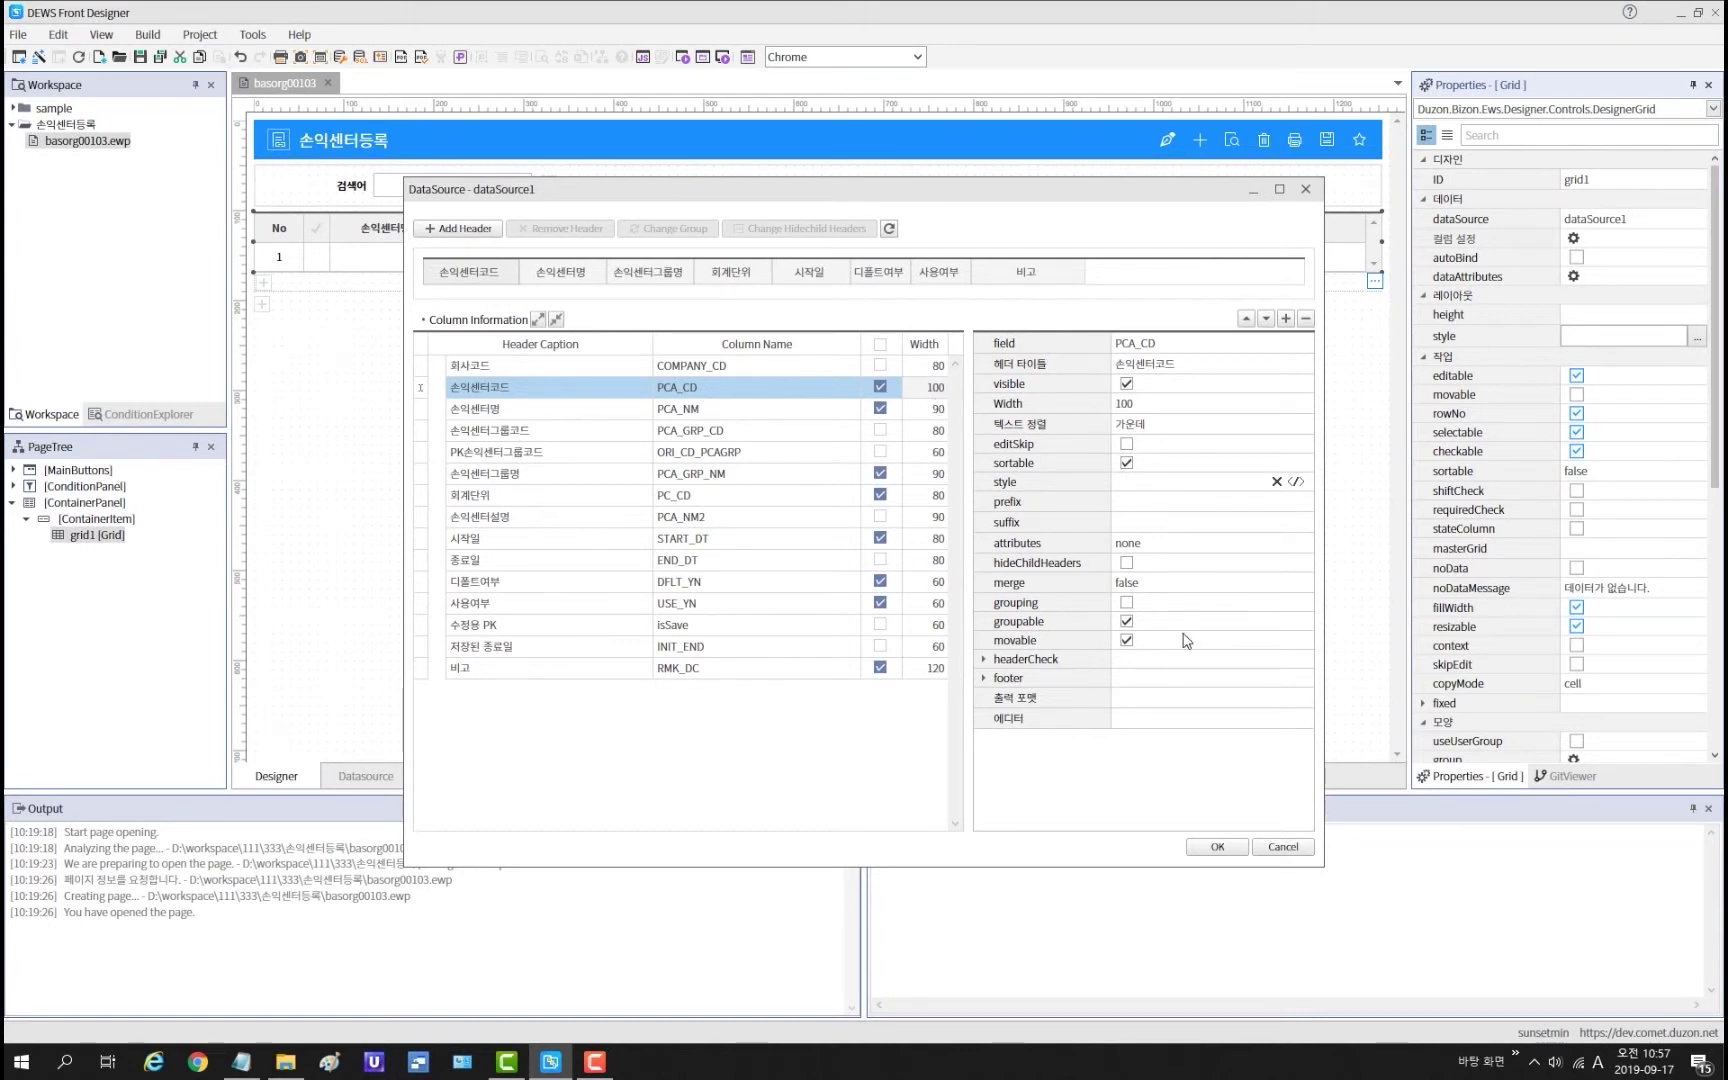
click(1231, 543)
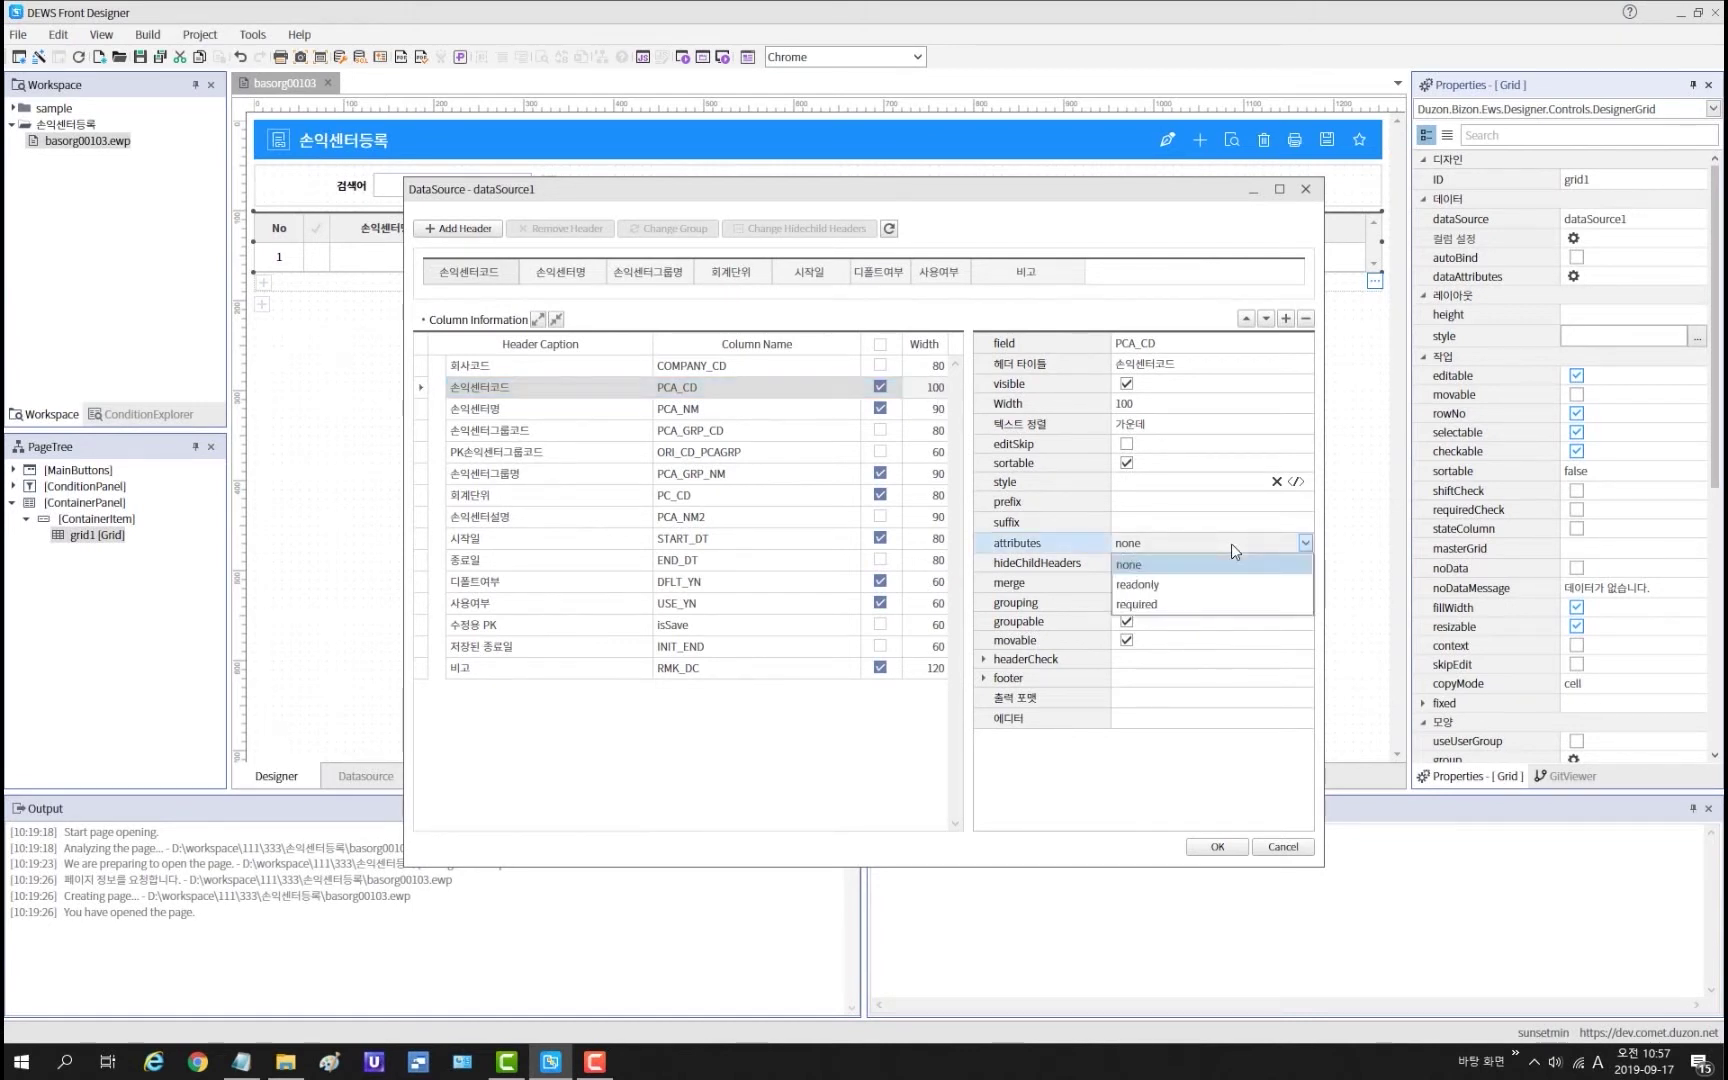
click(1231, 605)
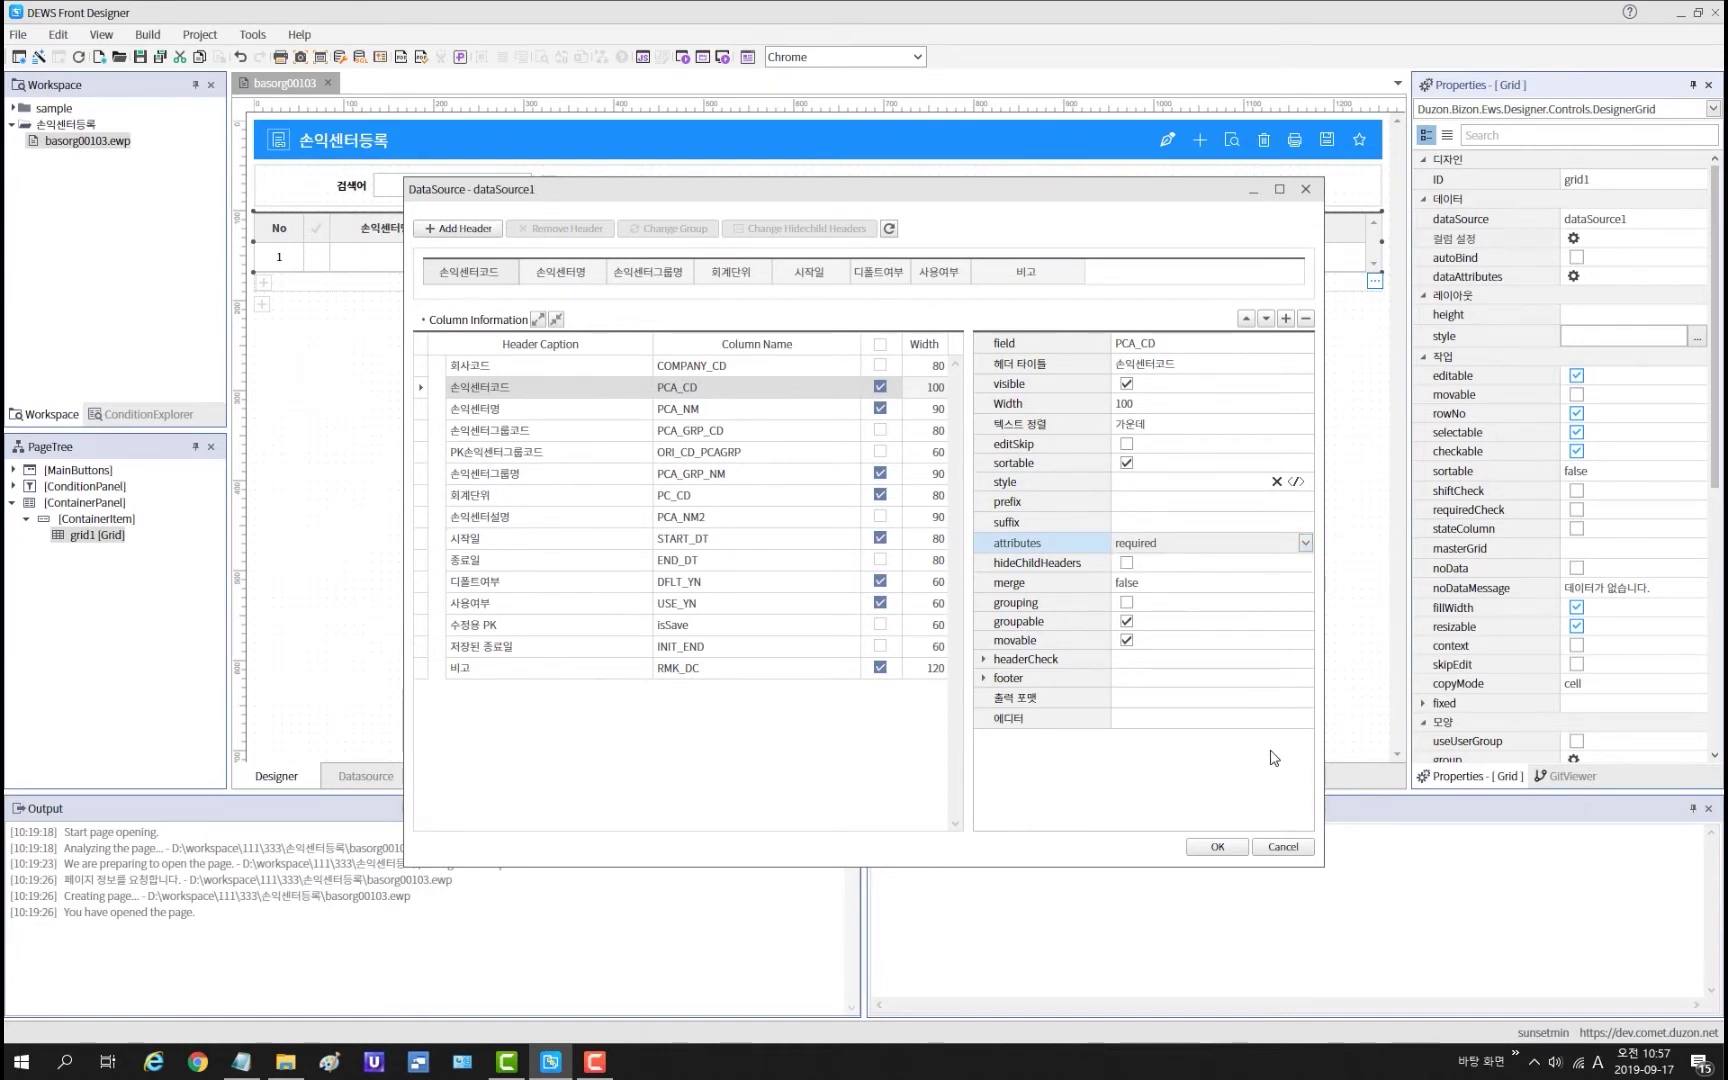
Step: Give the 손익센터코드 column a 텍스트박스 editor with a maxLength of 20
click(1302, 720)
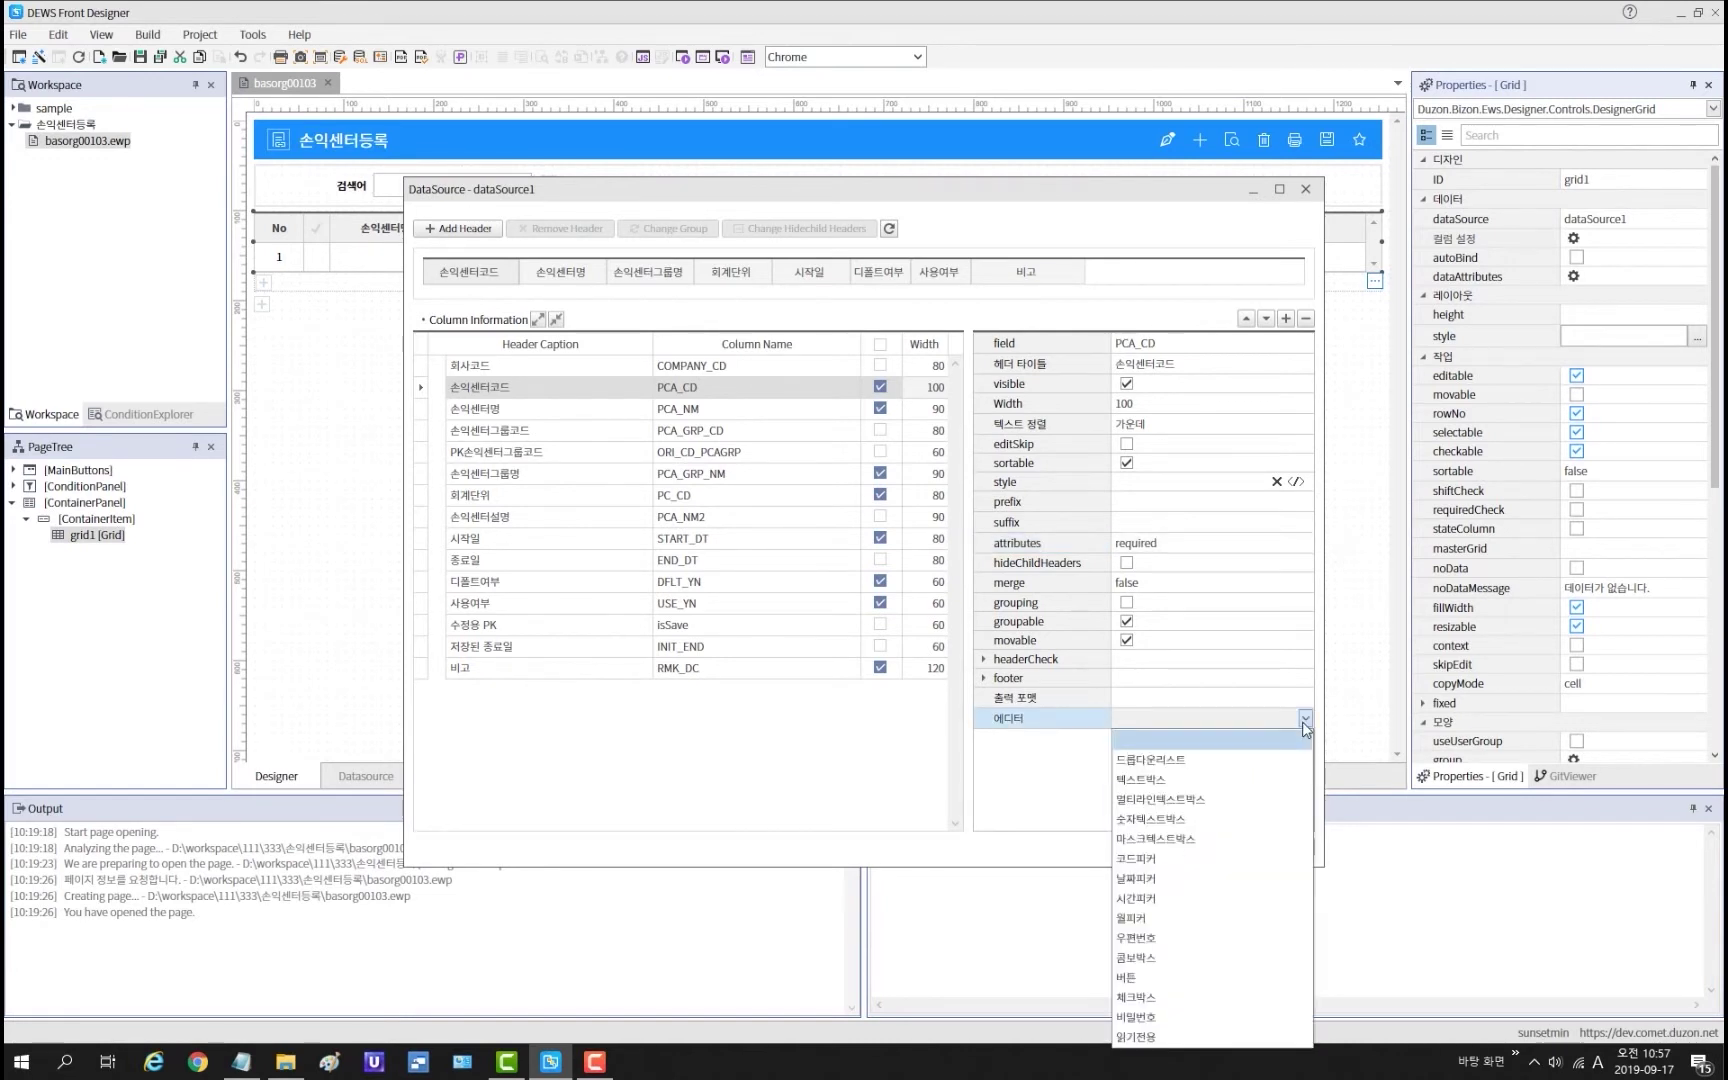
click(1255, 782)
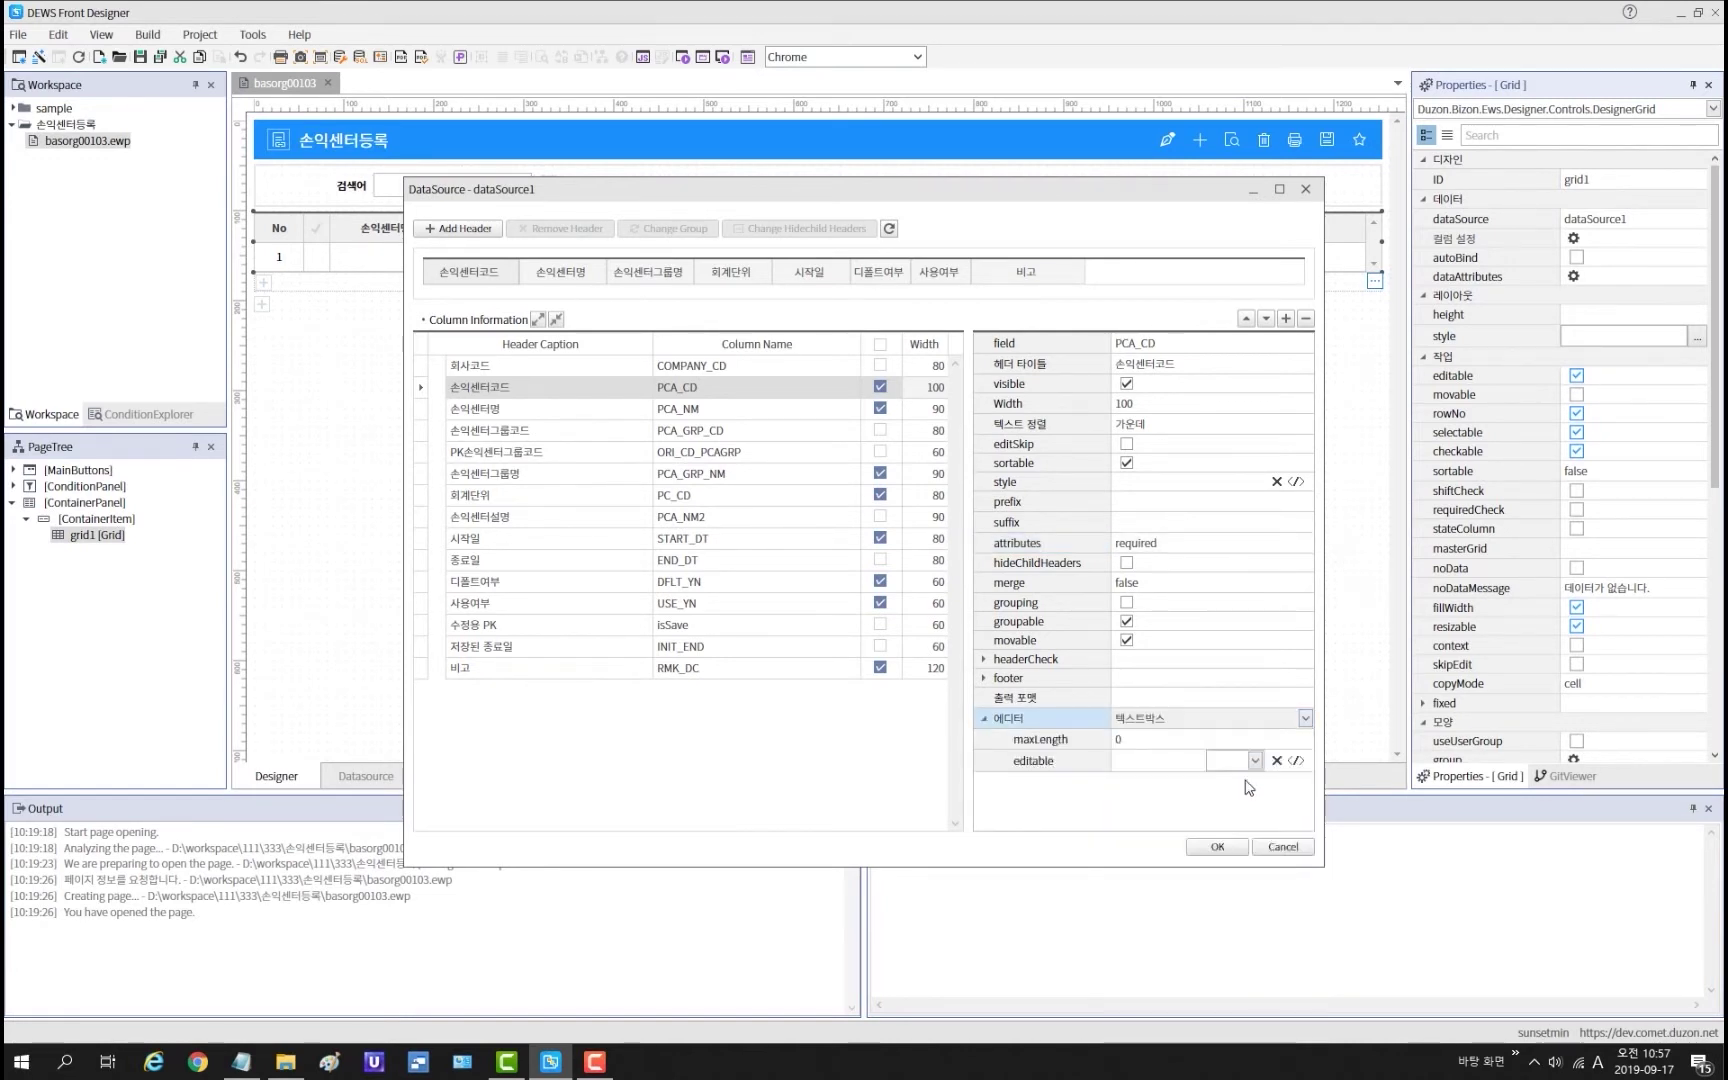
click(1141, 739)
text(20)
click(1087, 769)
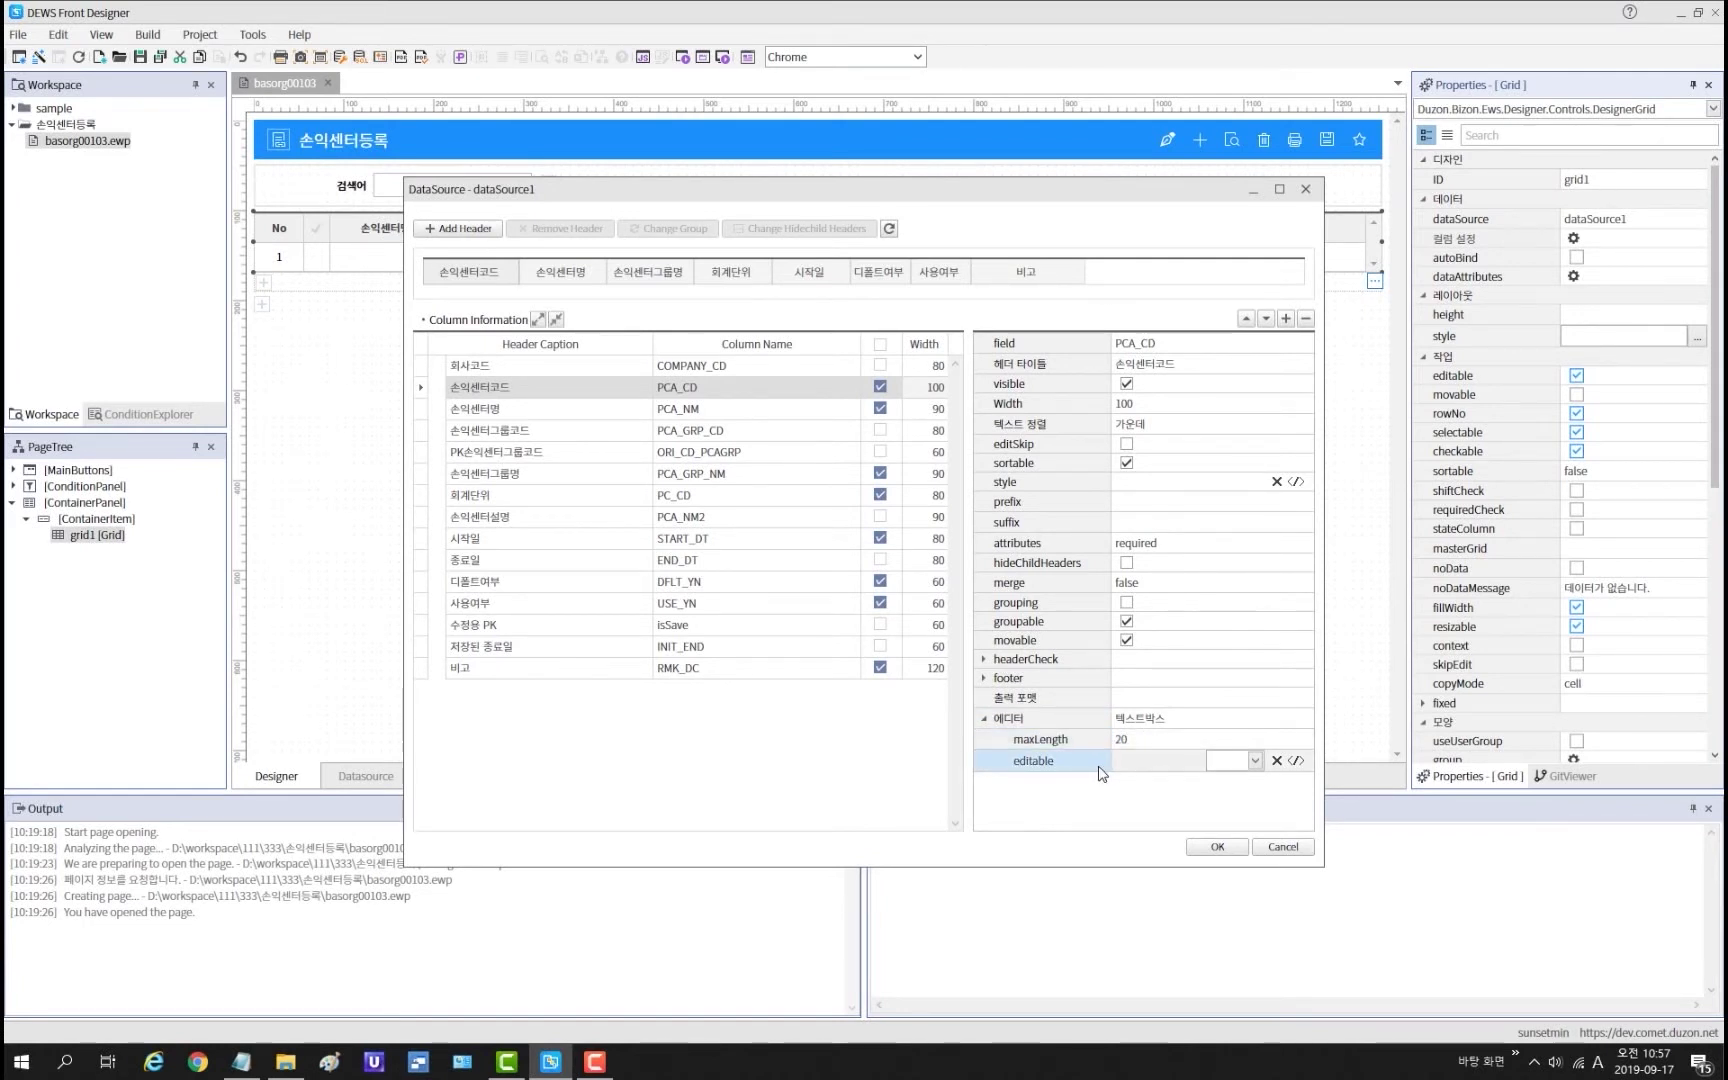
Step: Write the text box editor's editable function to return true when e.grid.getRowState(e.row.index) == "added" and false otherwise, with an explanatory comment
click(1296, 760)
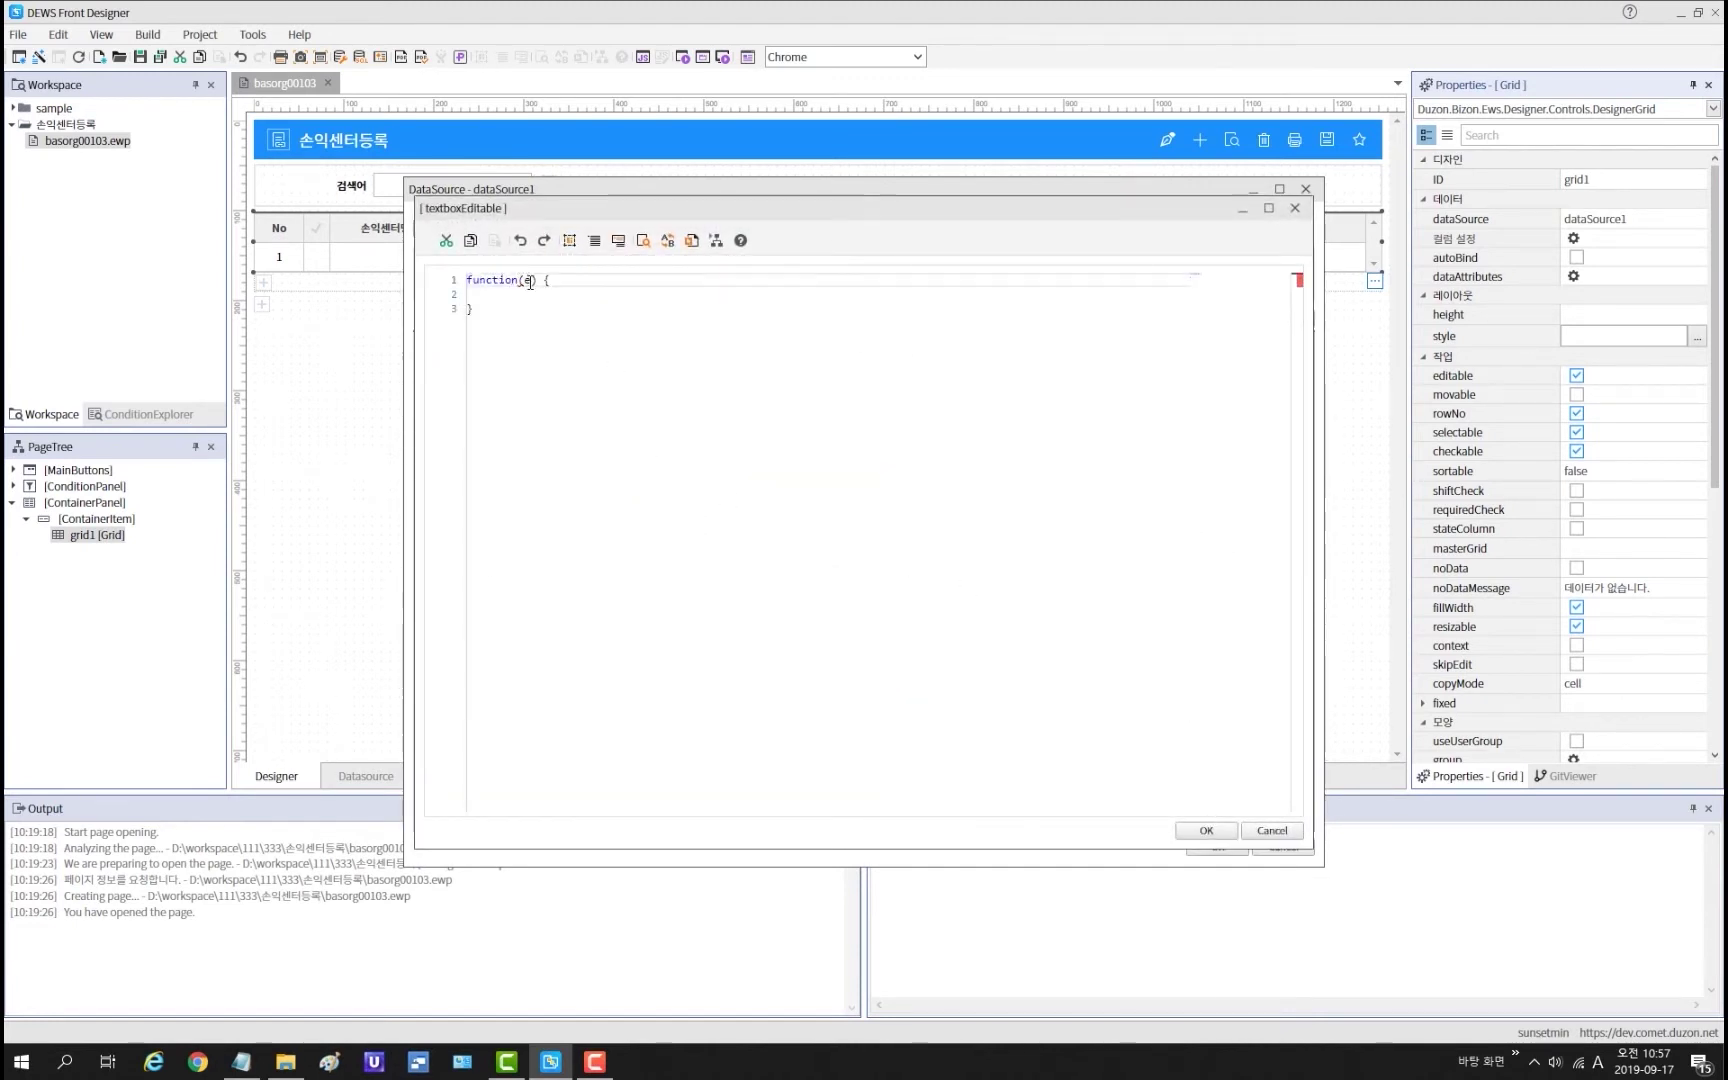
double_click(528, 280)
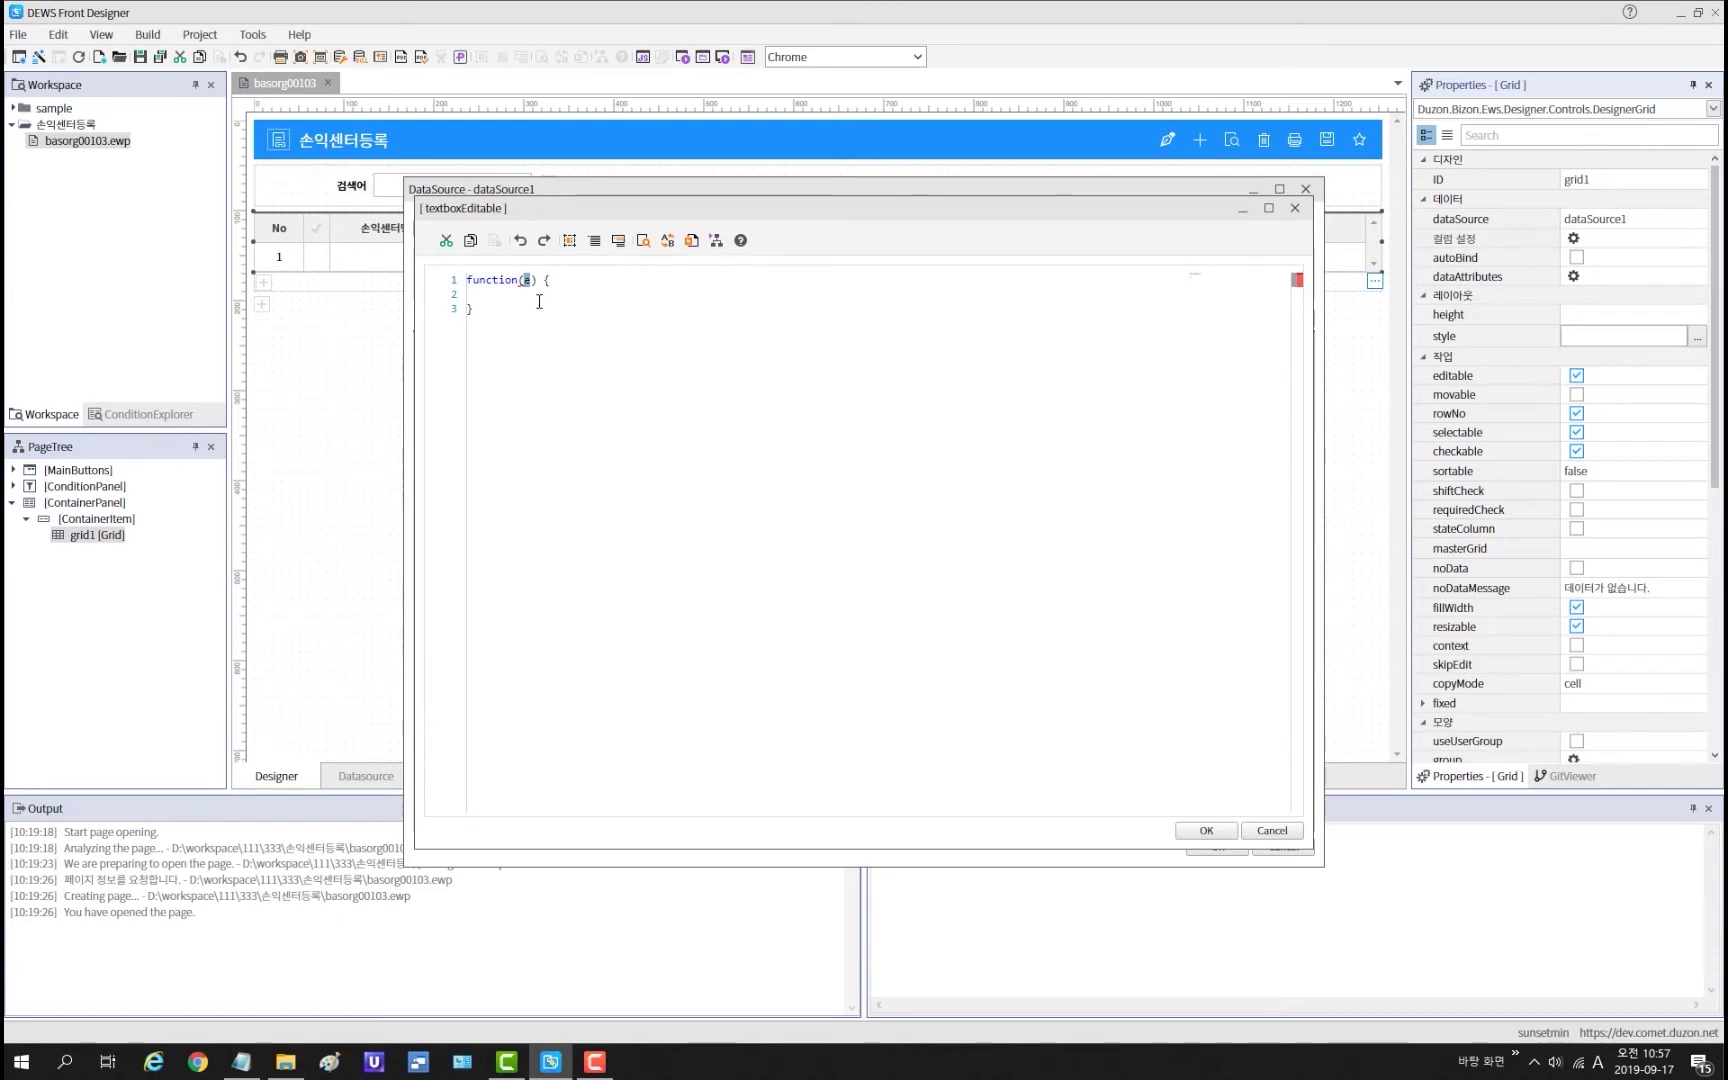
click(518, 281)
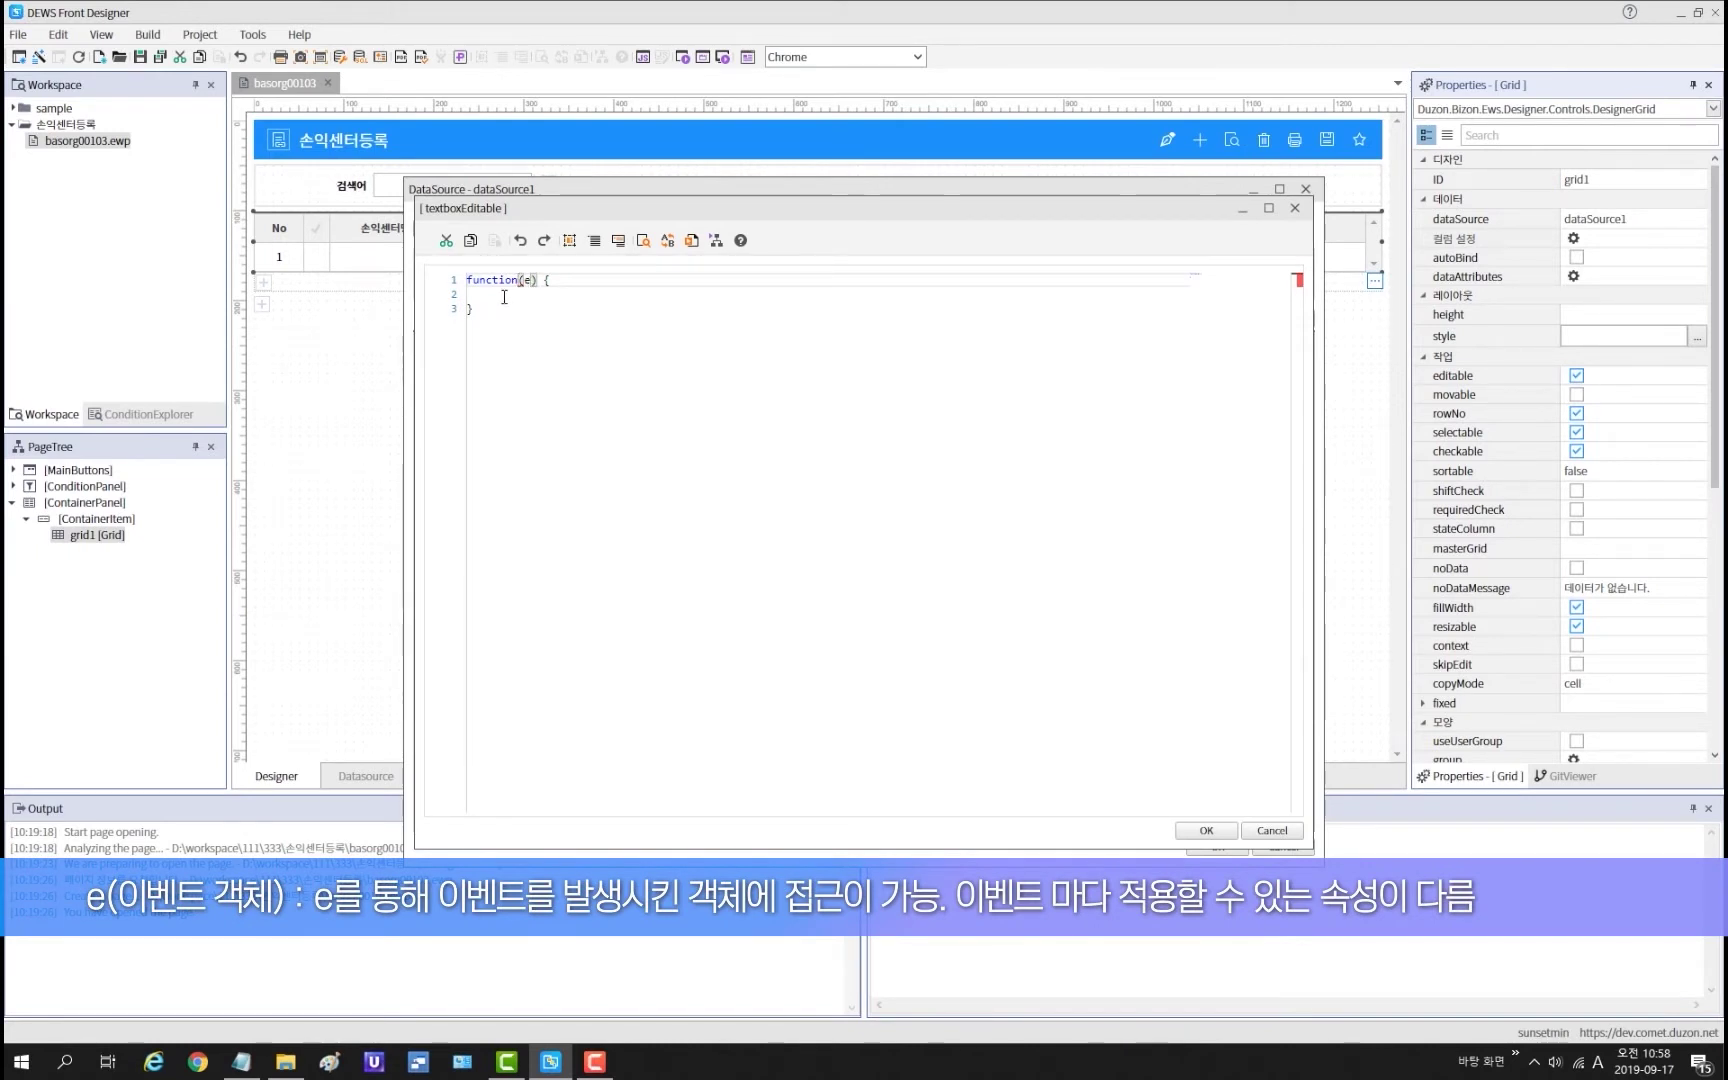
click(501, 294)
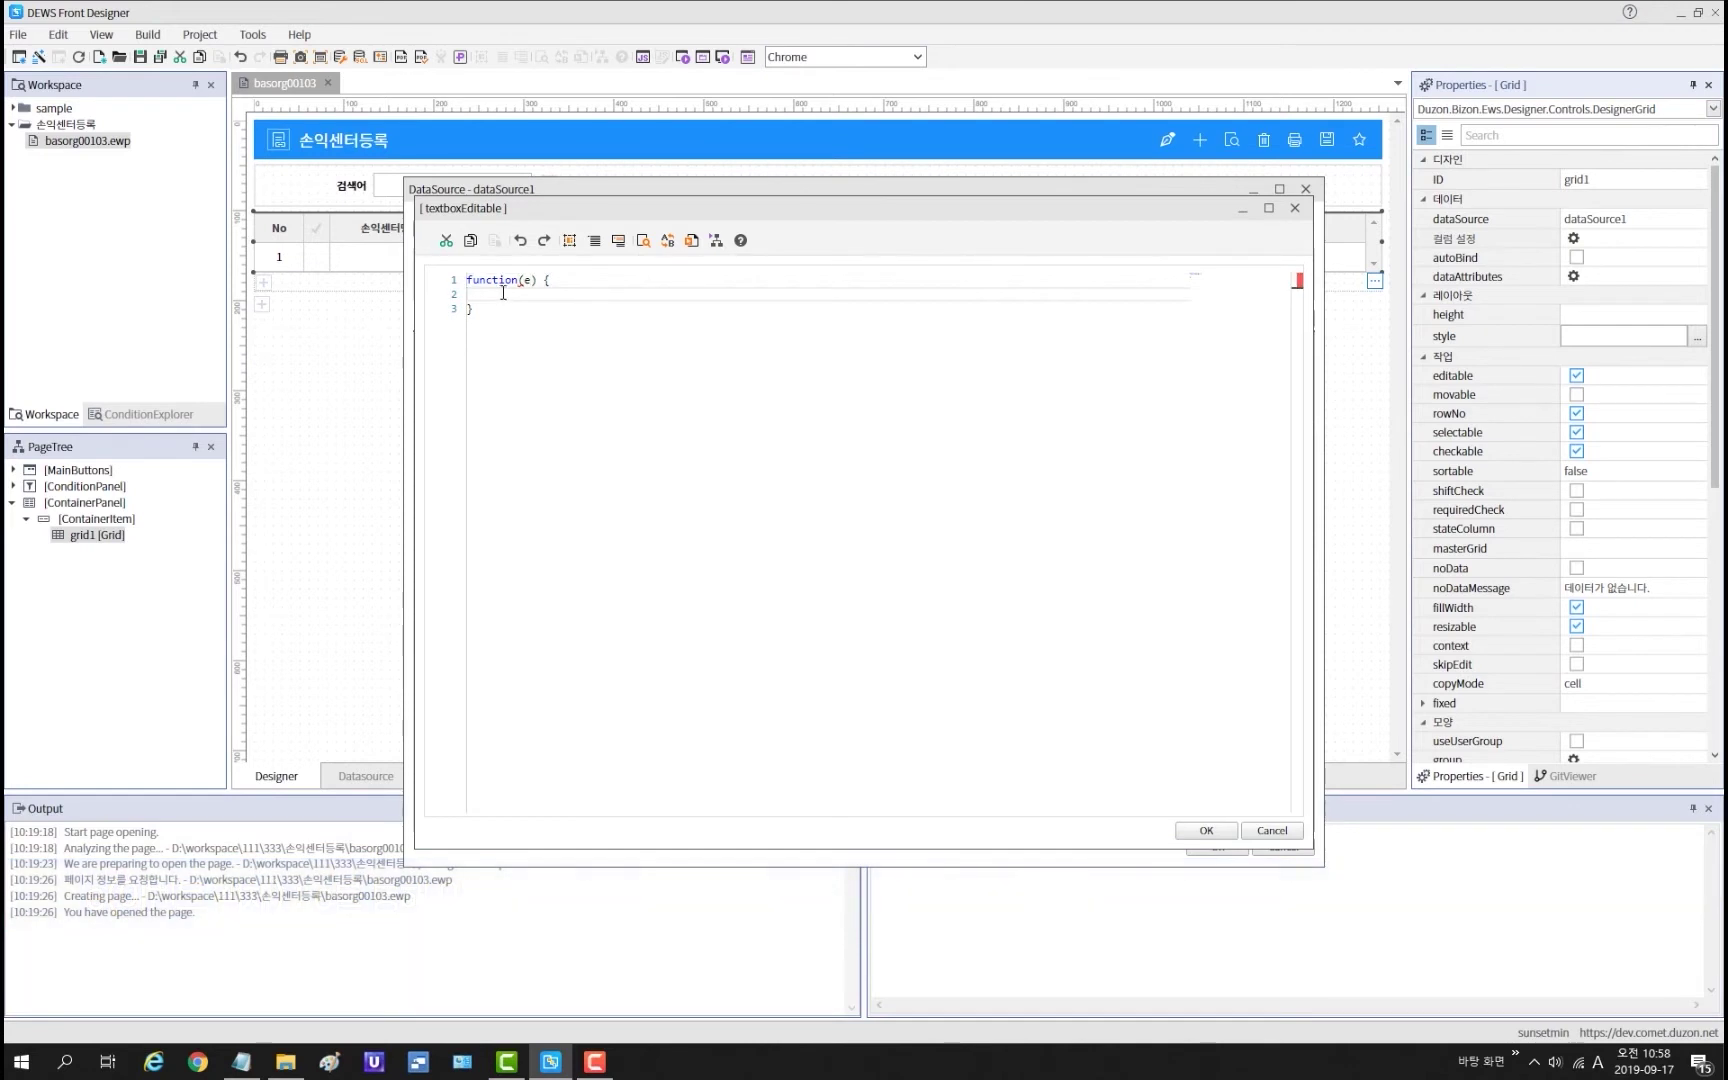
text(// e.grid : 그리드객체, getRowState(index) : 지정한 행의 상태값, e.row.index : 포커스가 위치한 행의 index 값   if (e.grid.getRowState(e.row.index) == "added") {     return true;   } else {     return false;   })
key(ctrl+a)
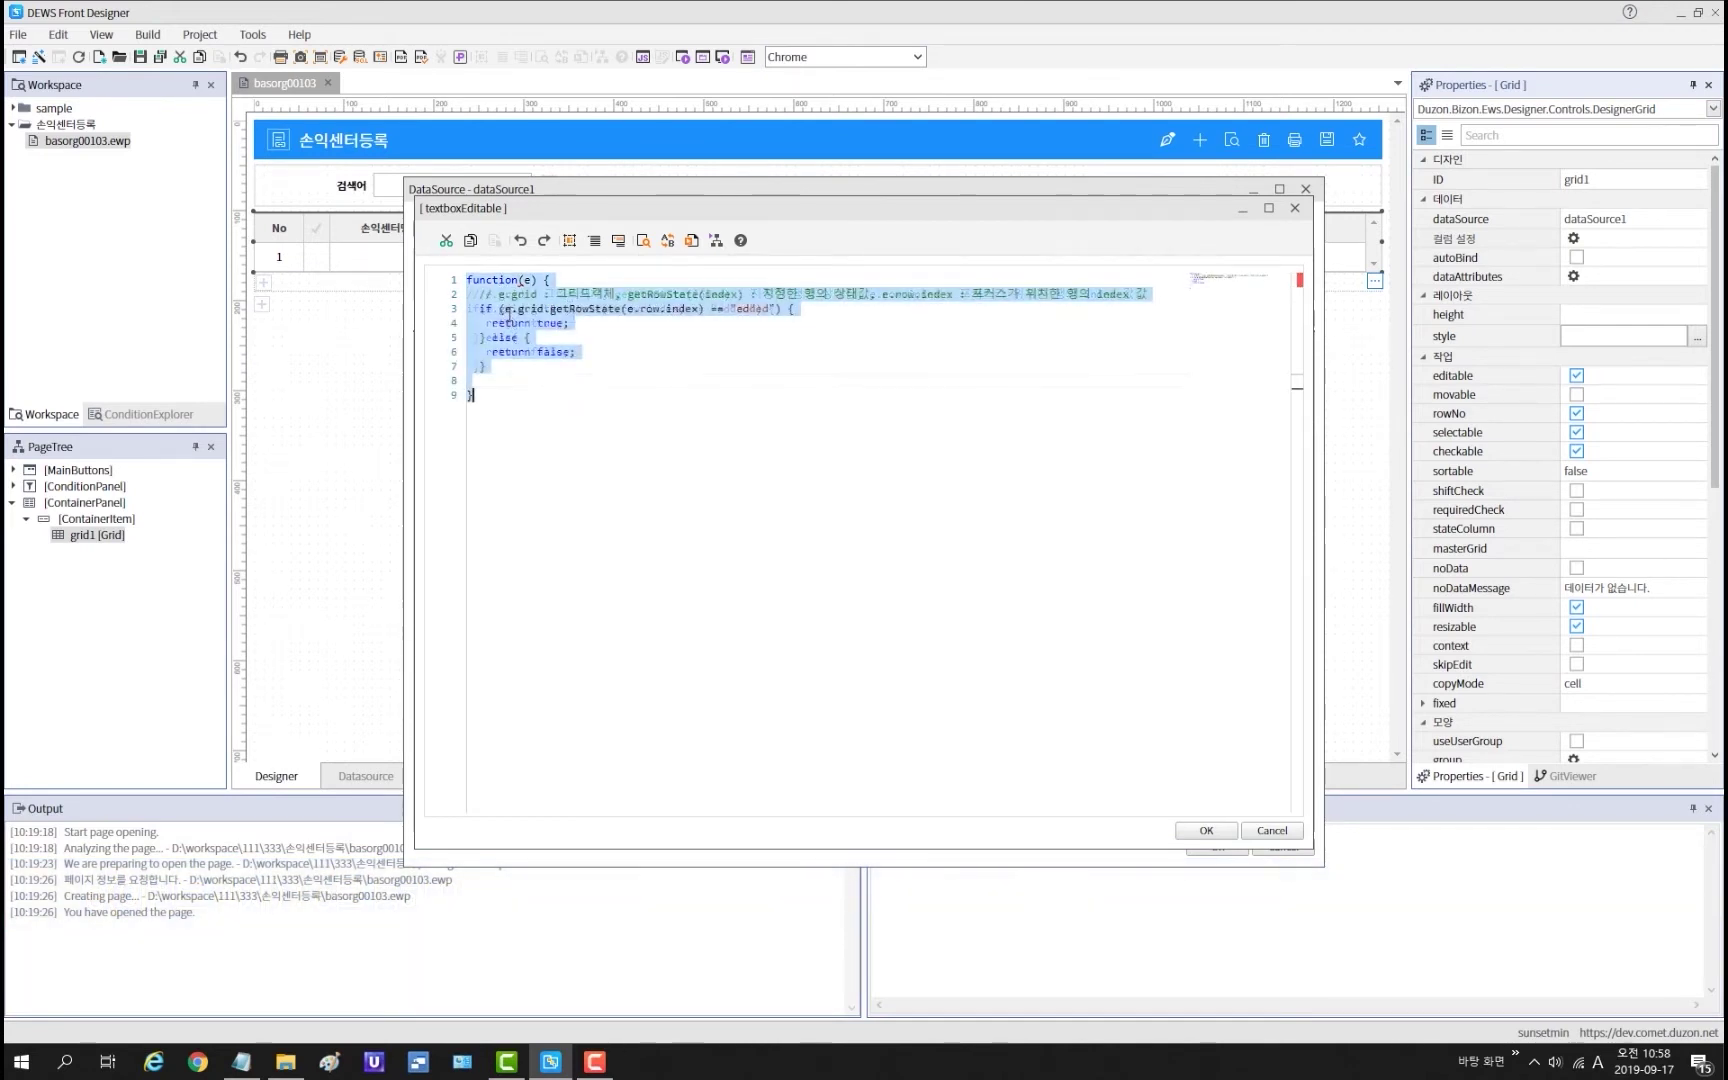
click(513, 322)
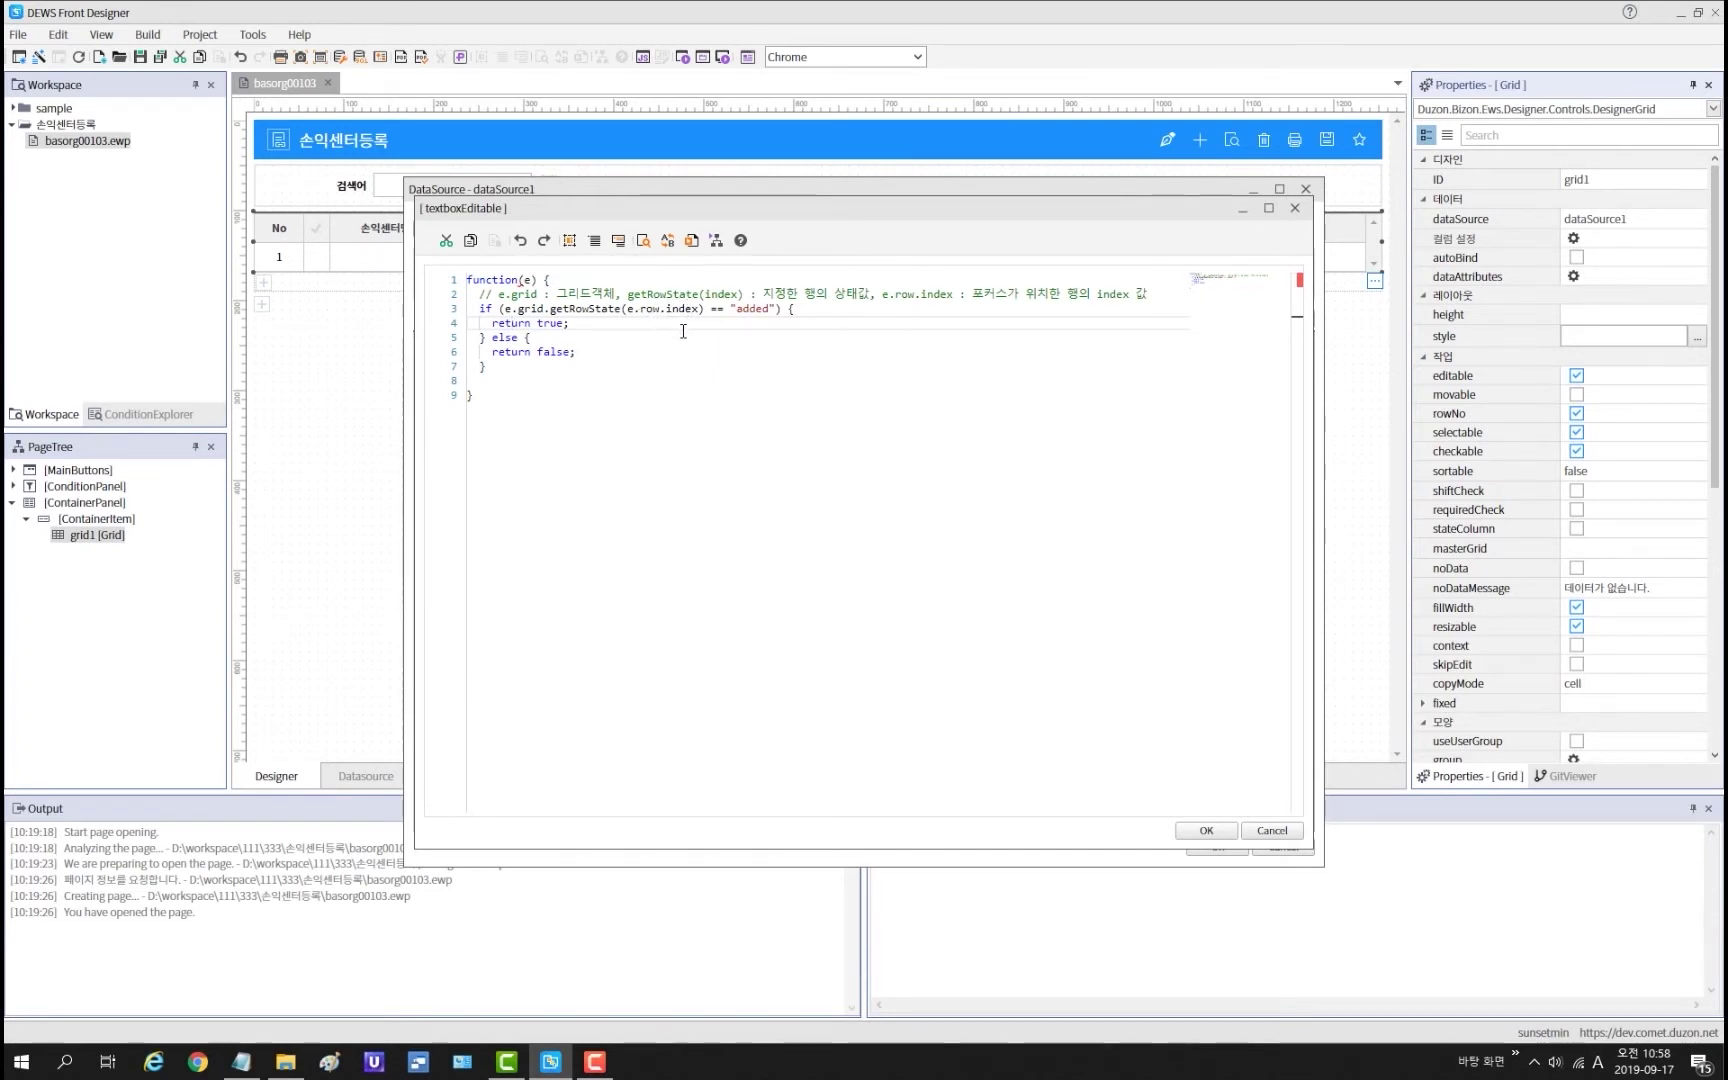
drag(505, 309, 704, 309)
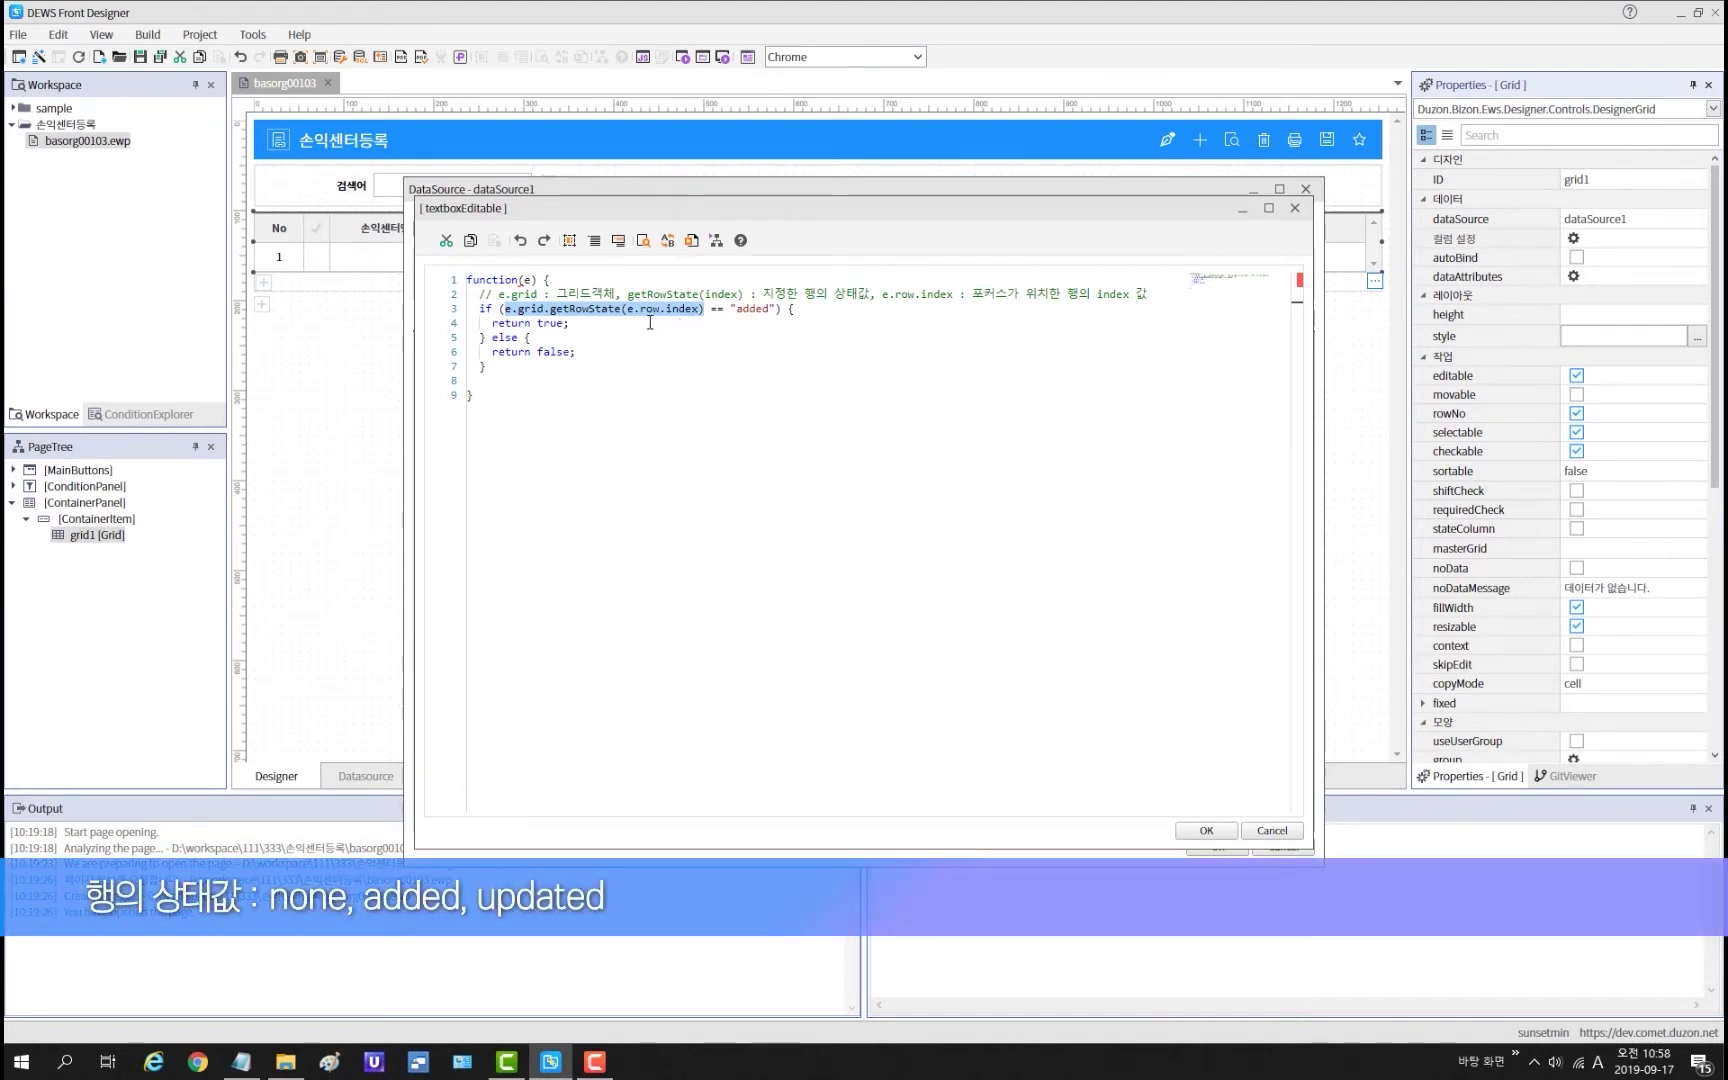
double_click(750, 309)
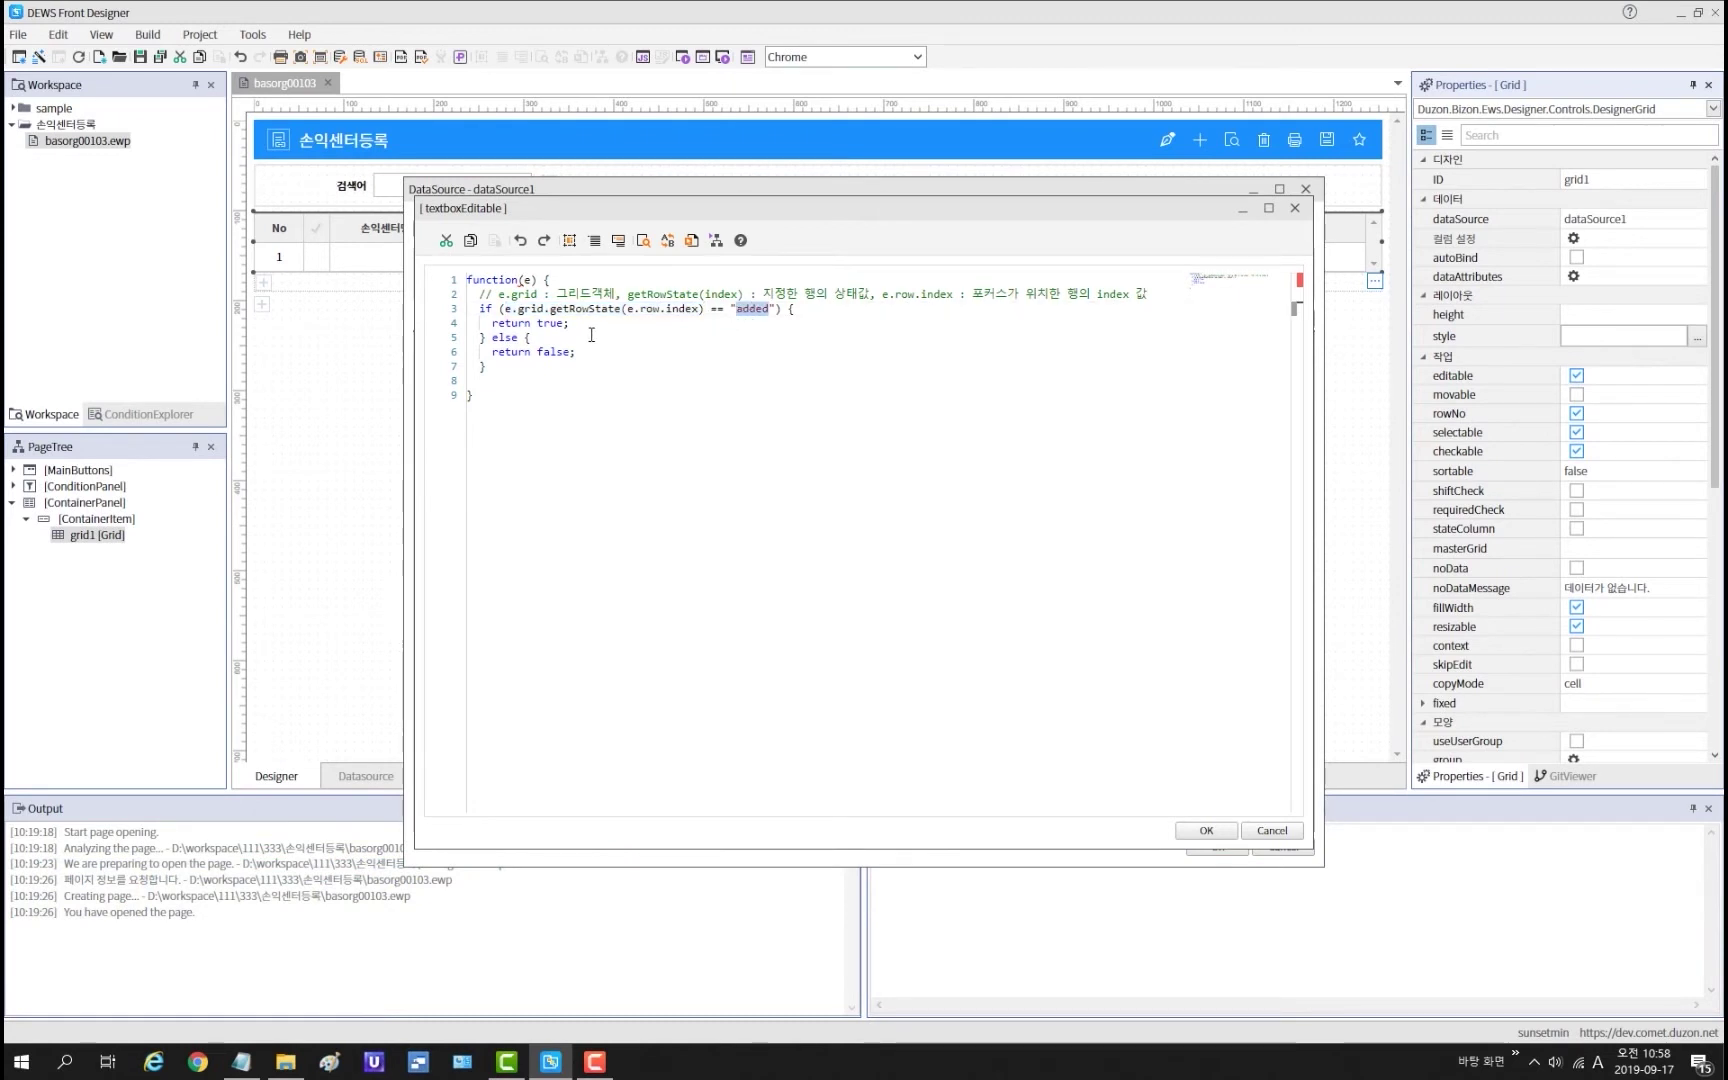
double_click(550, 323)
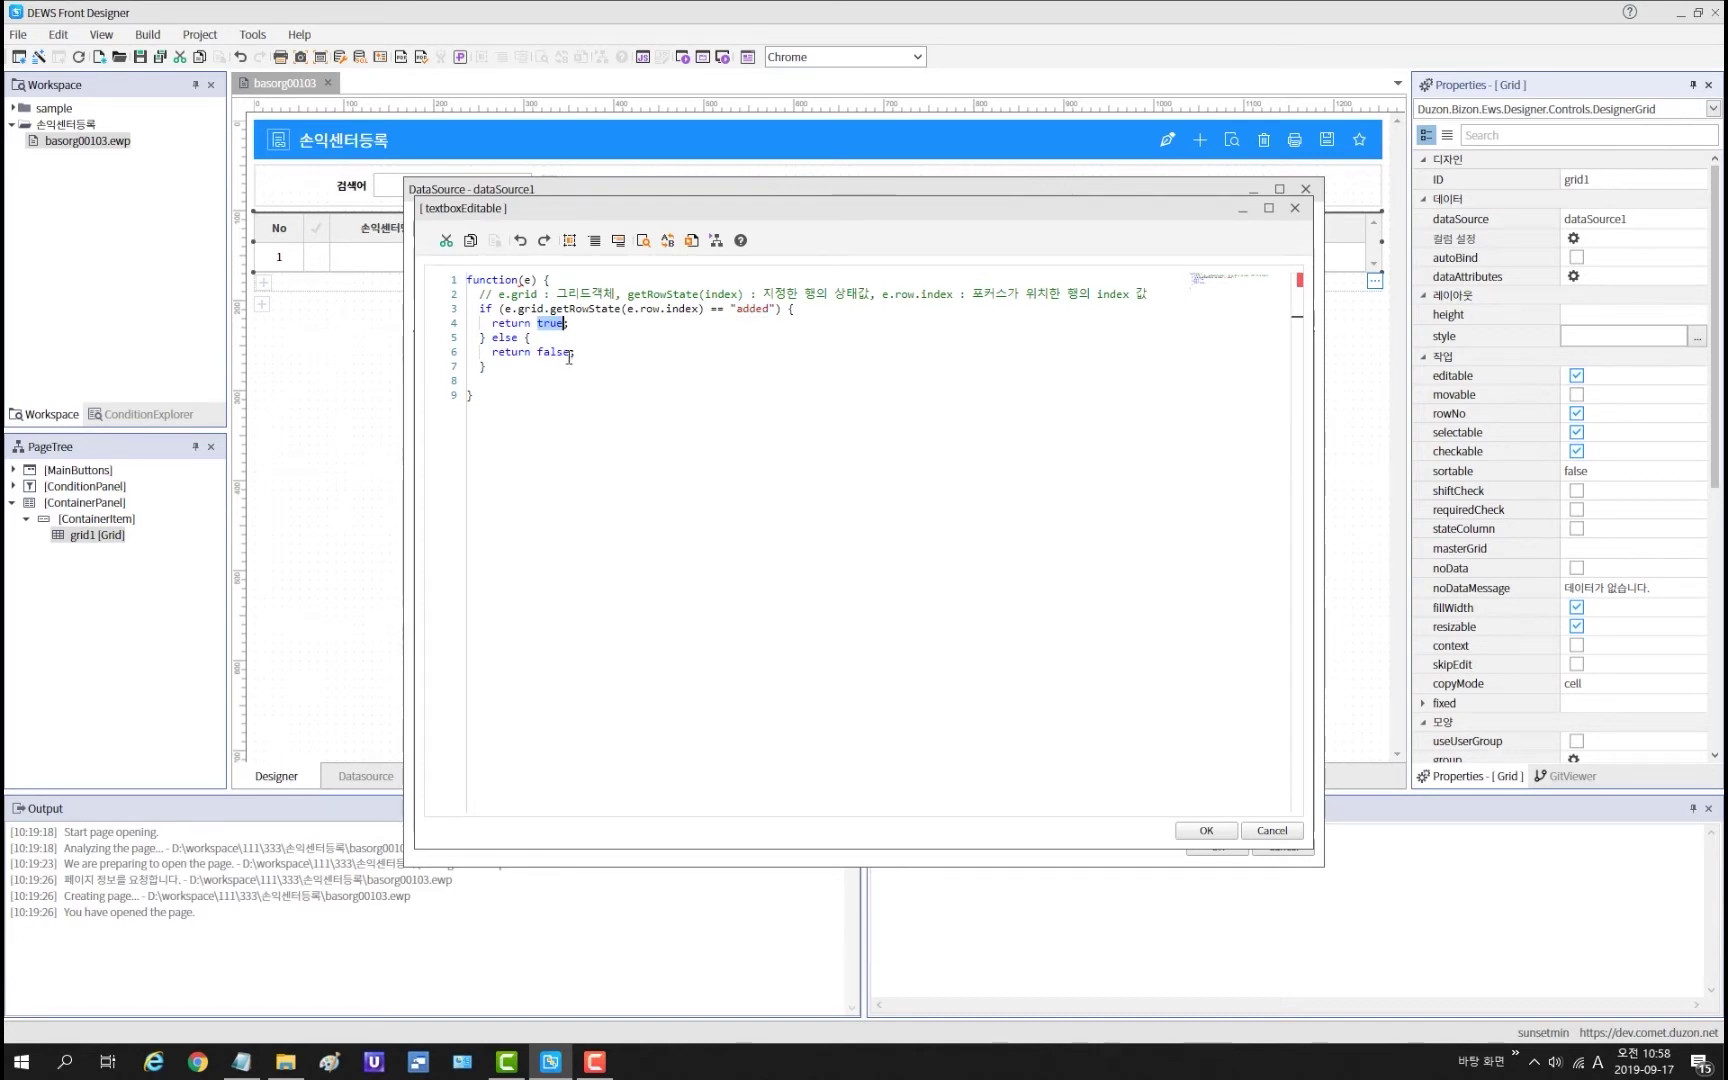
double_click(553, 353)
click(565, 392)
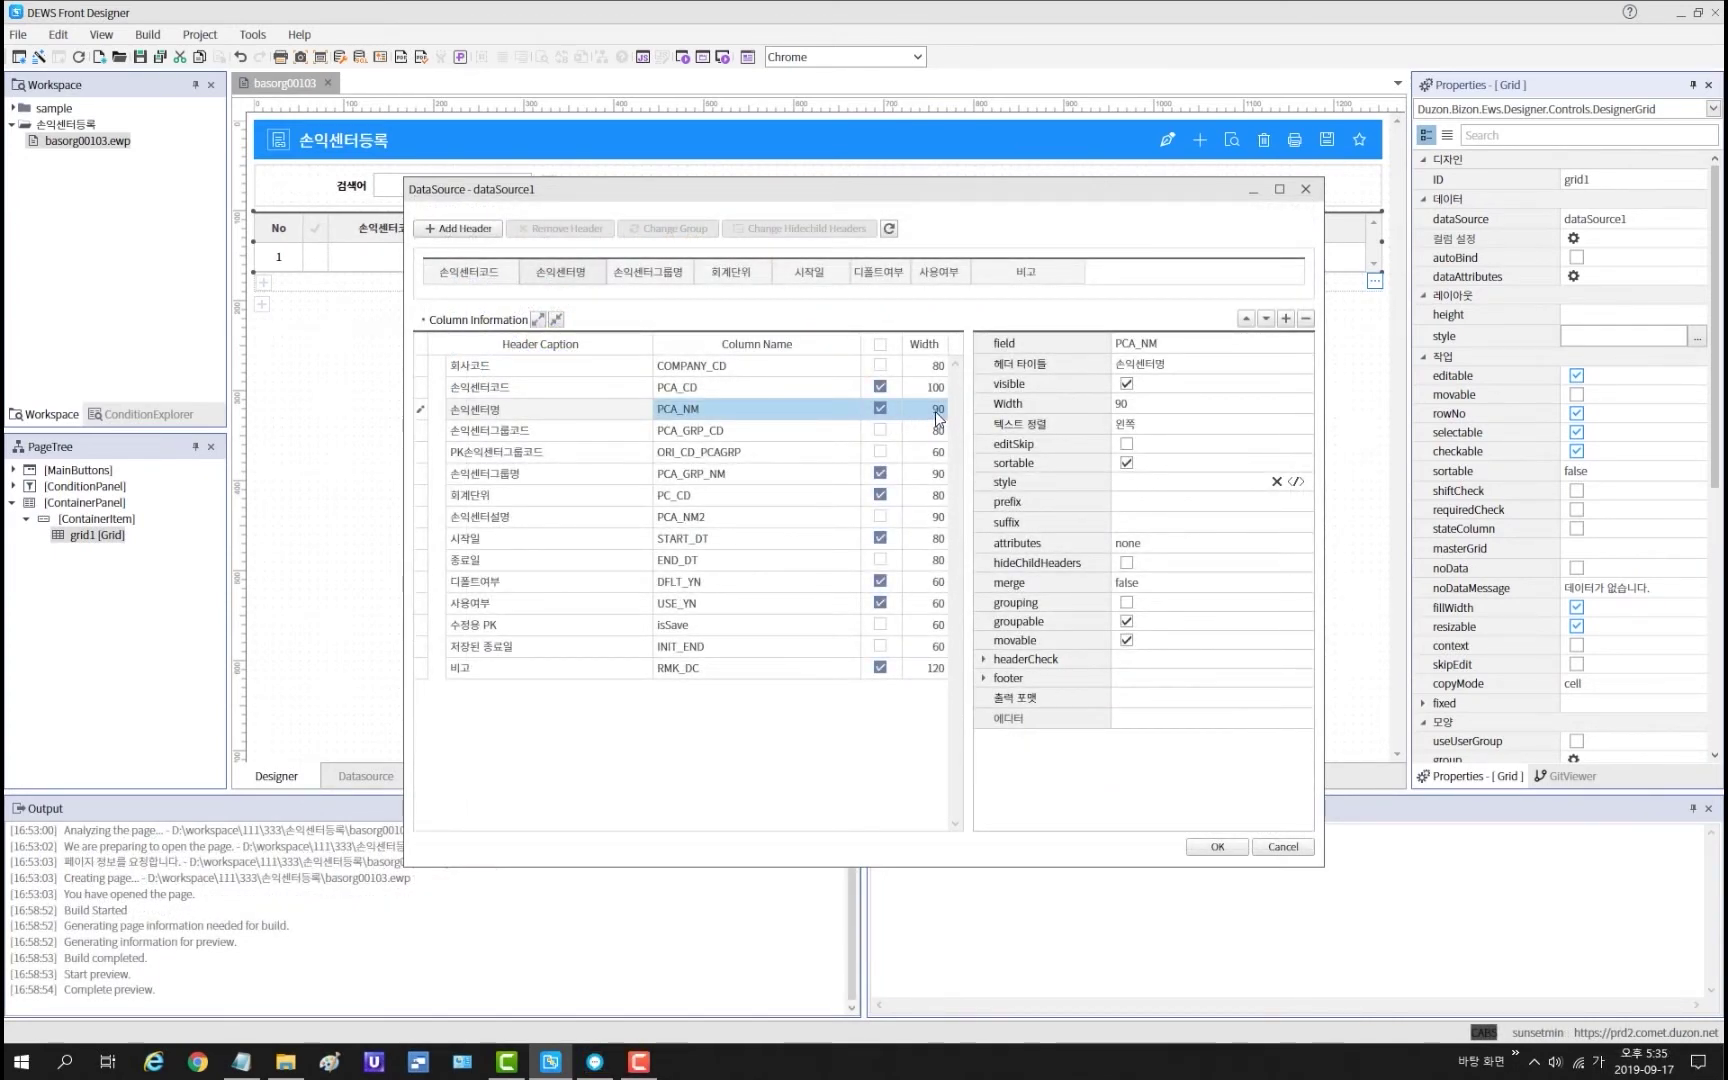
Step: Set the 손익센터명 (PCA_NM) column's width to 270 and its attributes to required
click(940, 410)
text(270)
key(Return)
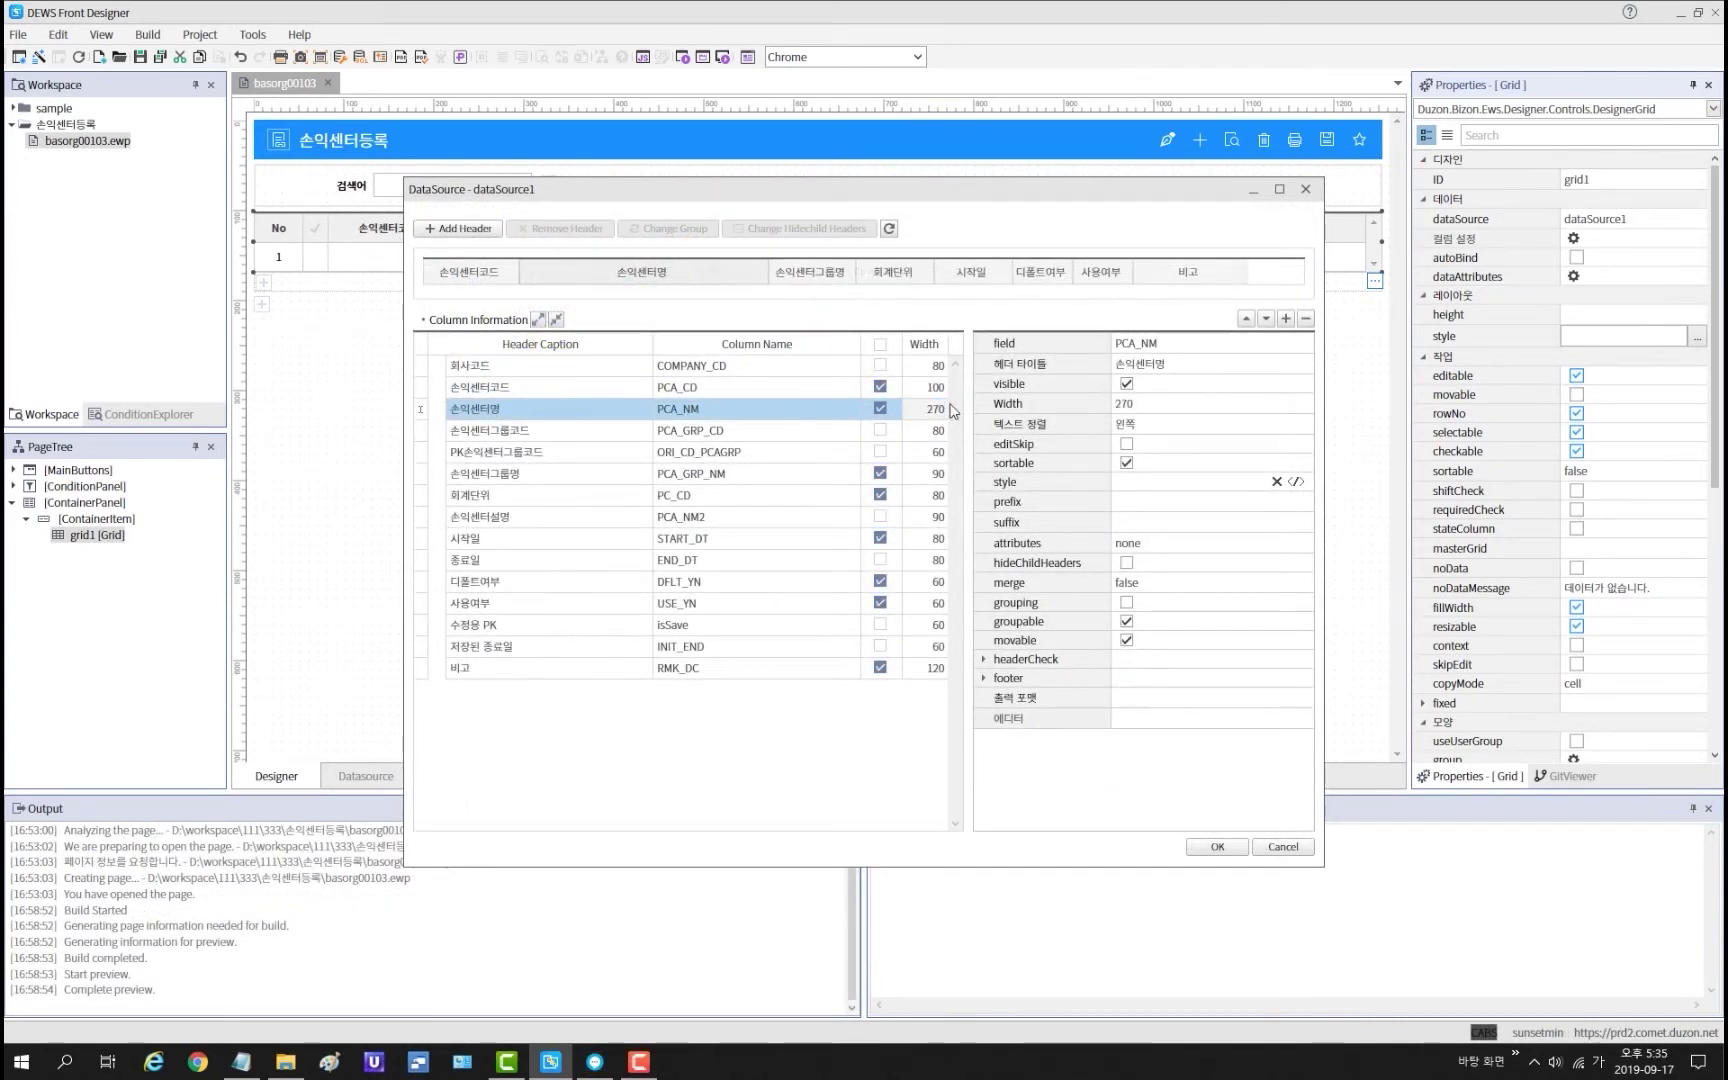
click(1180, 544)
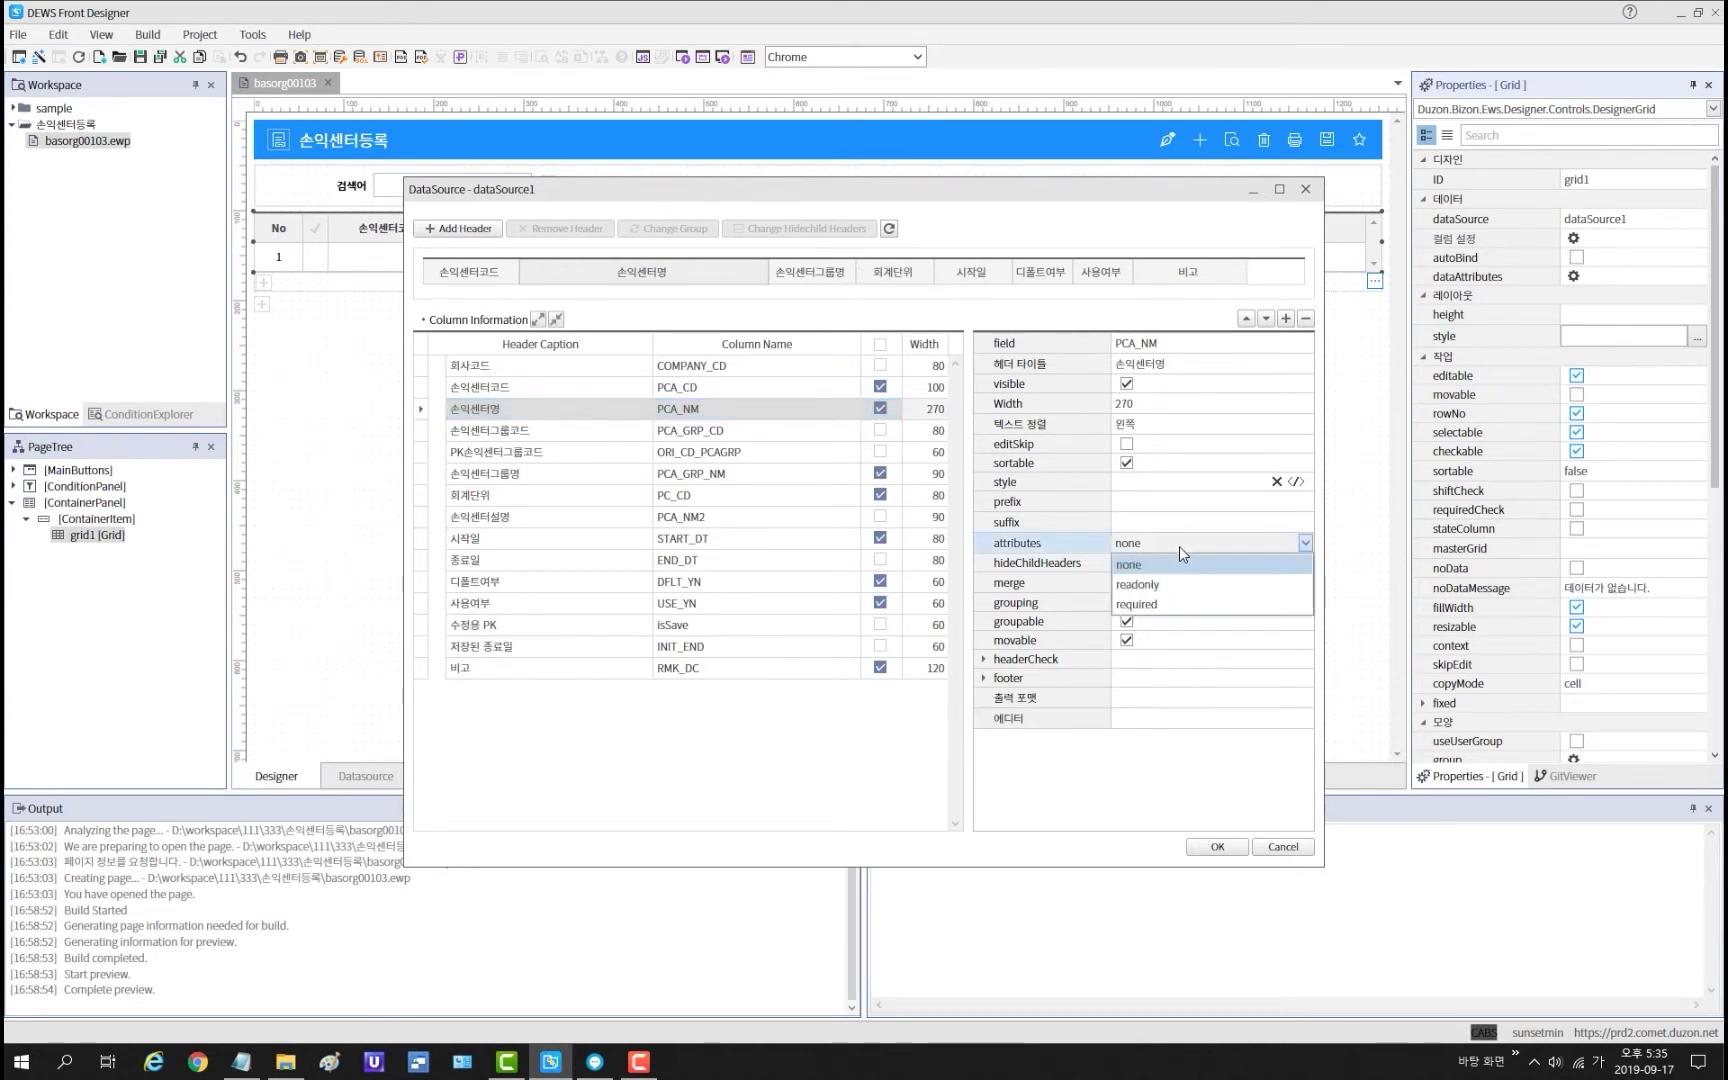
click(1178, 605)
Step: Change the PCA_GRP_NM column's header caption to 손익센터그룹 and set its width to 100
click(580, 472)
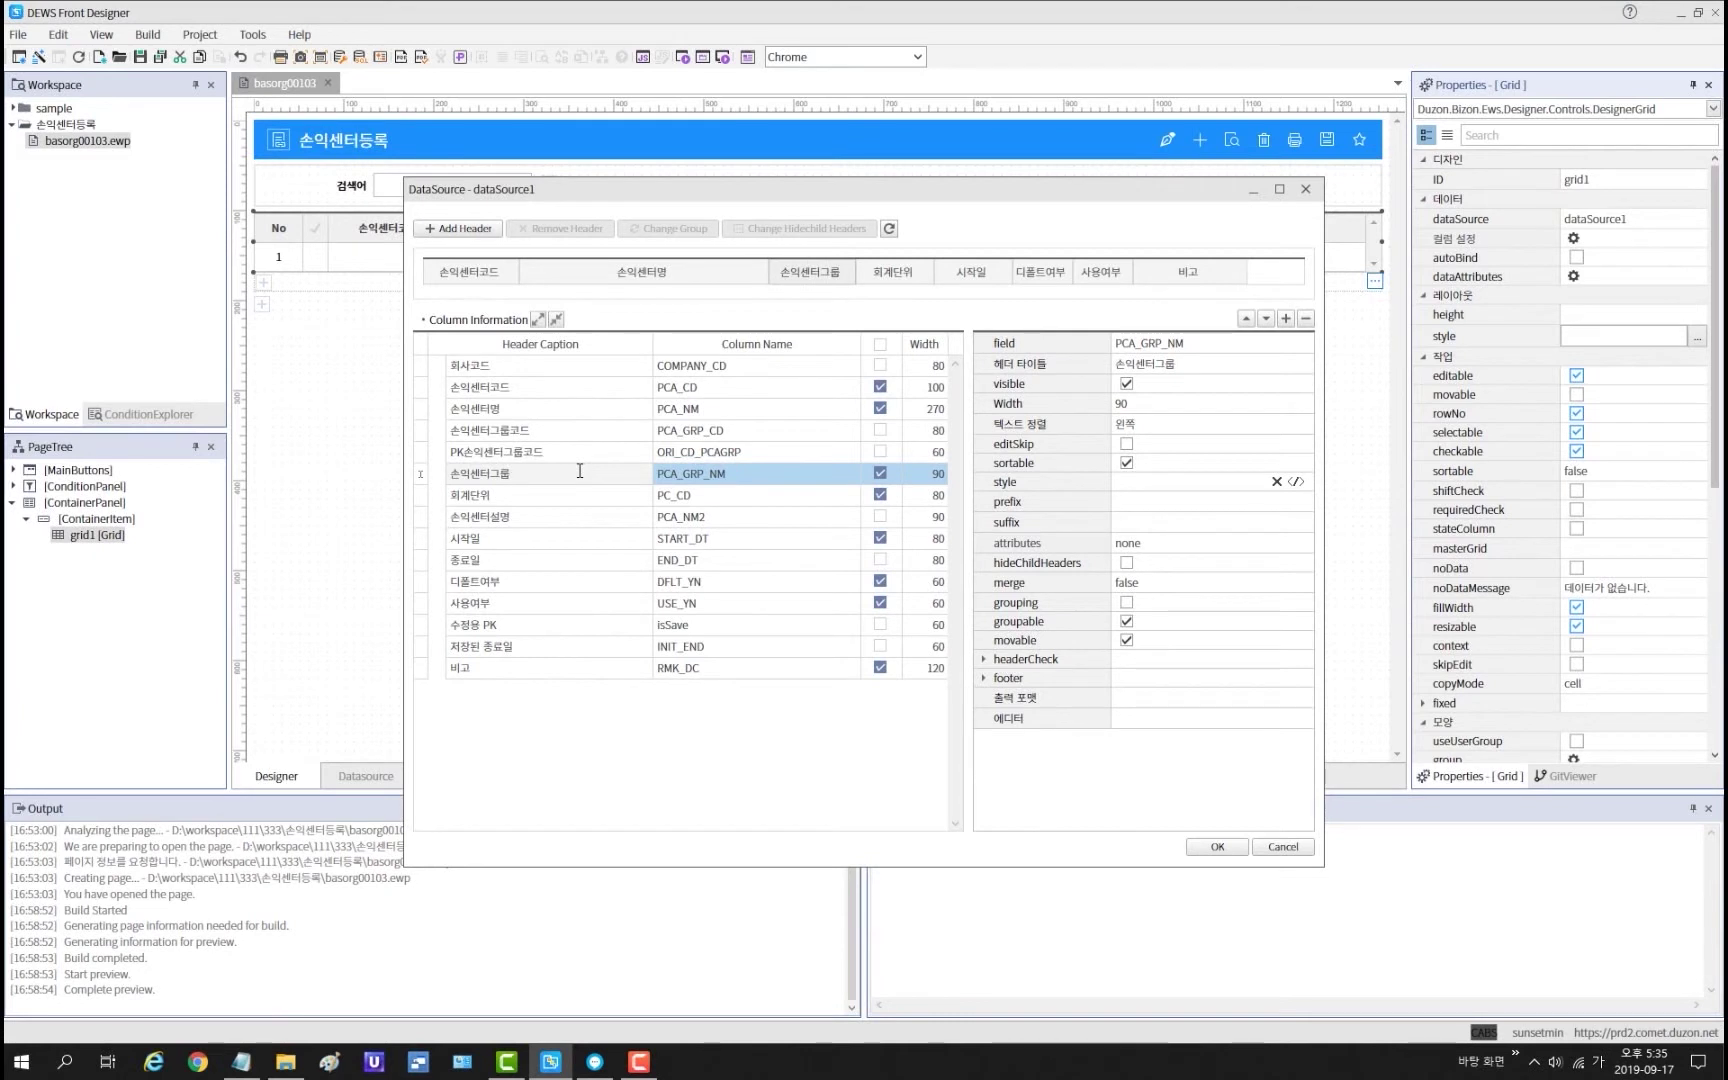
click(935, 475)
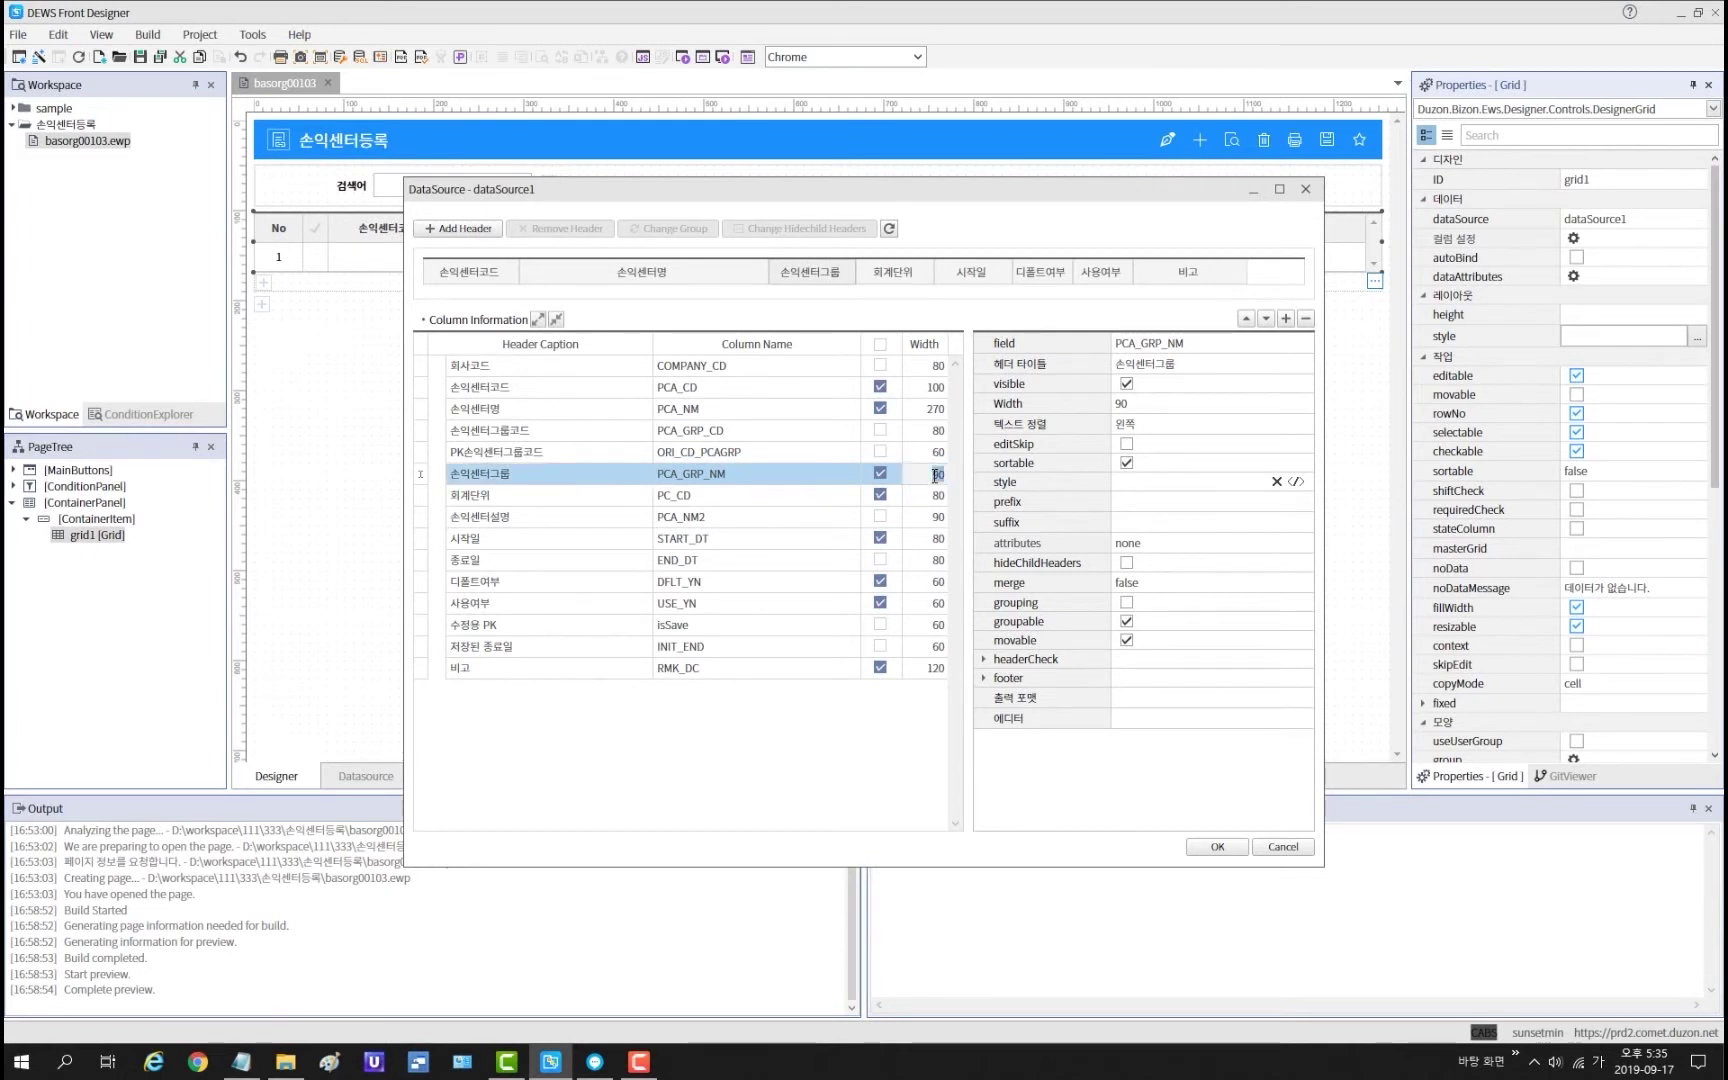
key(Return)
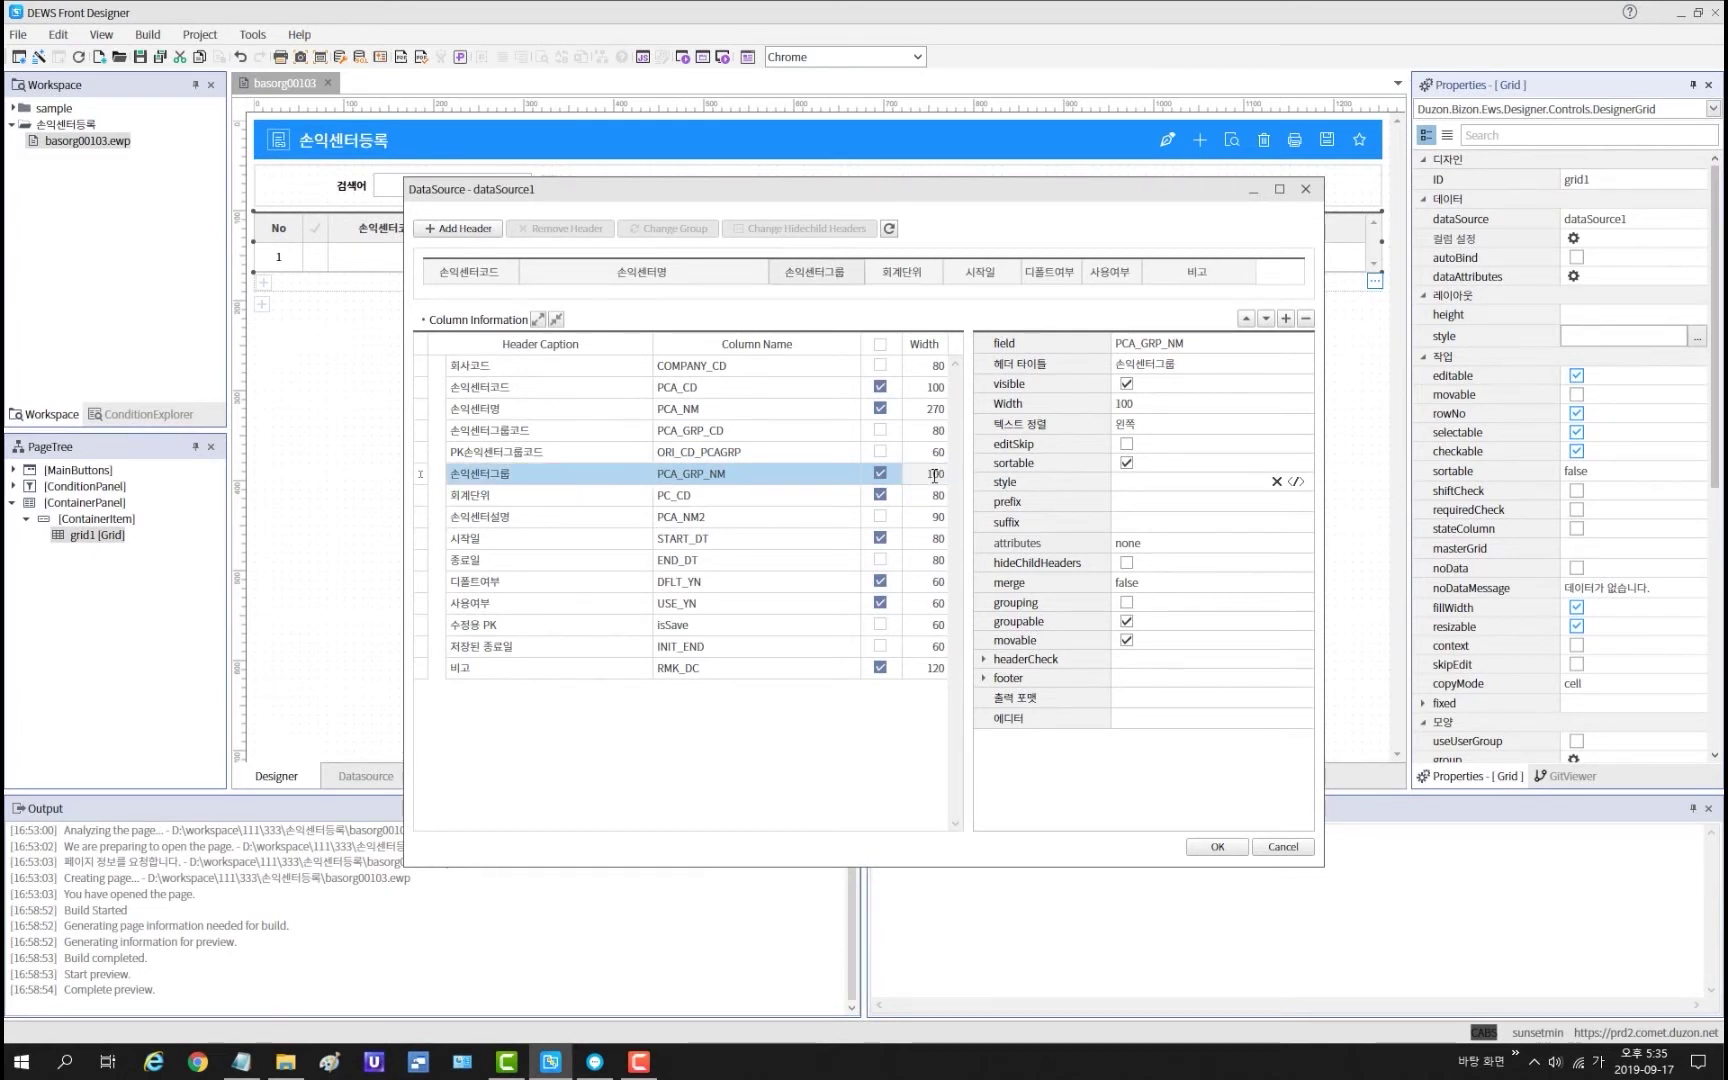
Step: Set the 손익센터그룹 column's attributes to required and give it a 코드피커 editor
click(1149, 547)
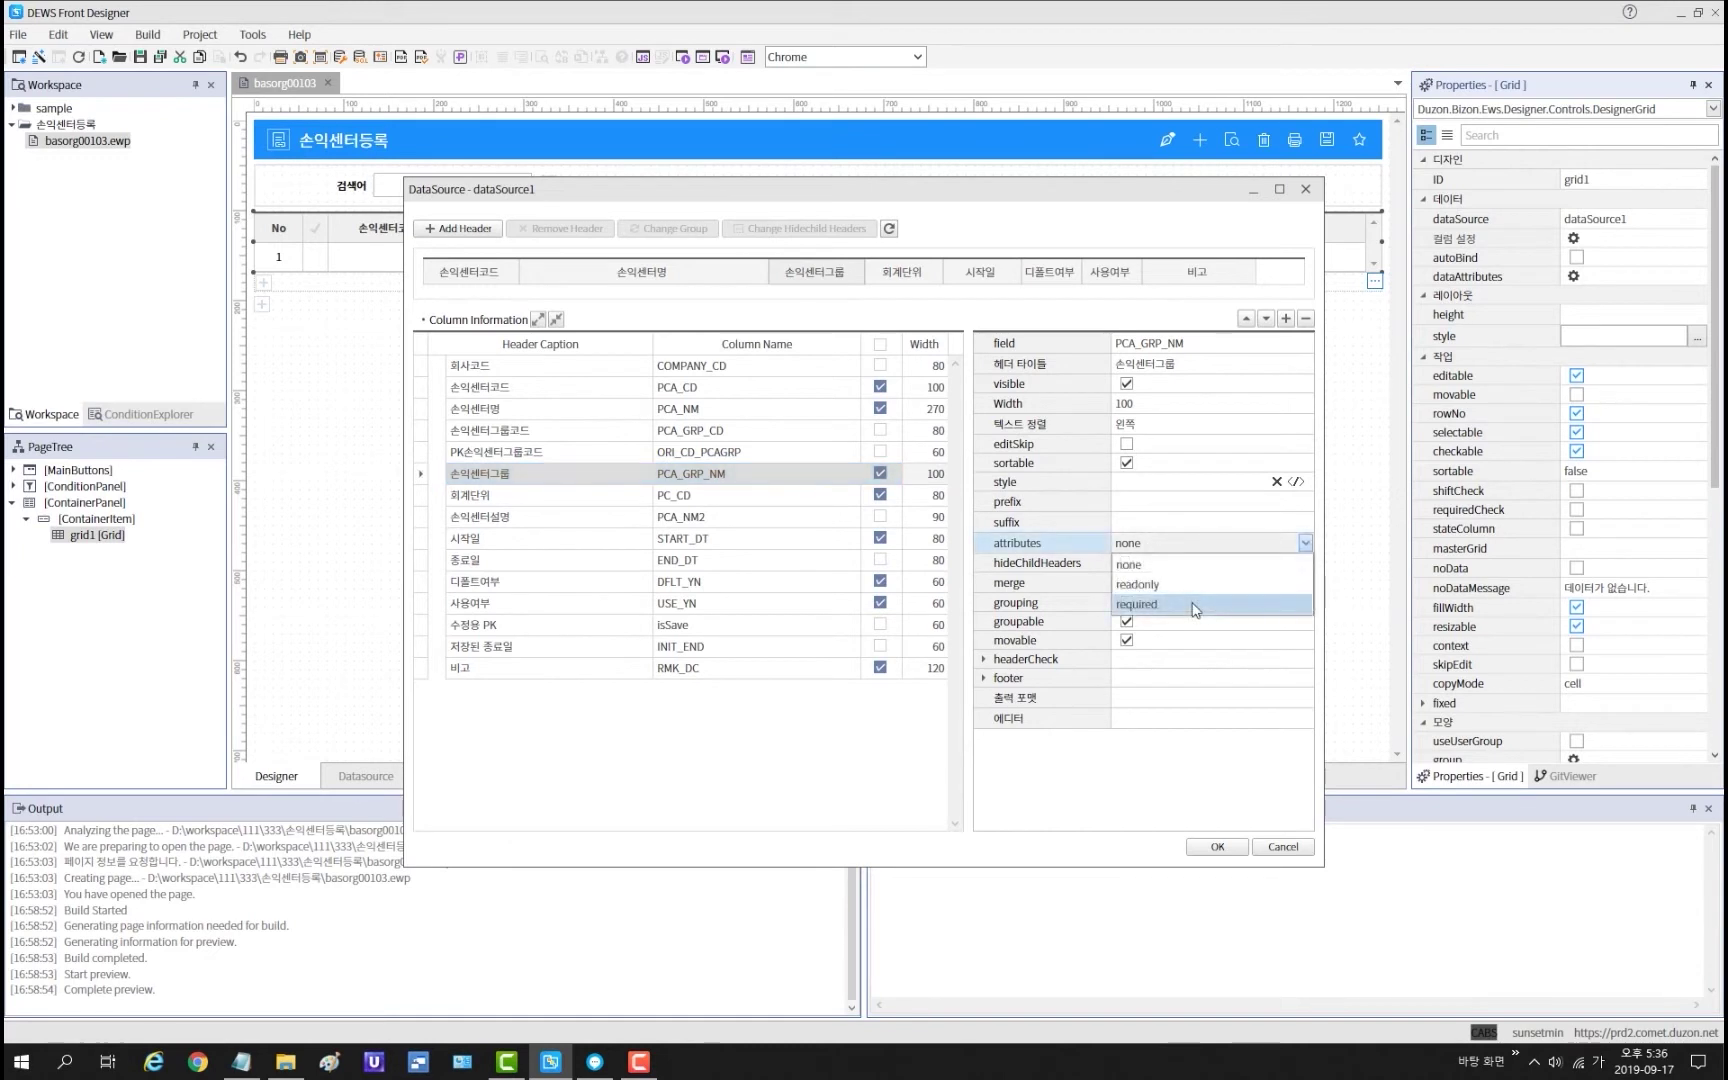
click(1195, 606)
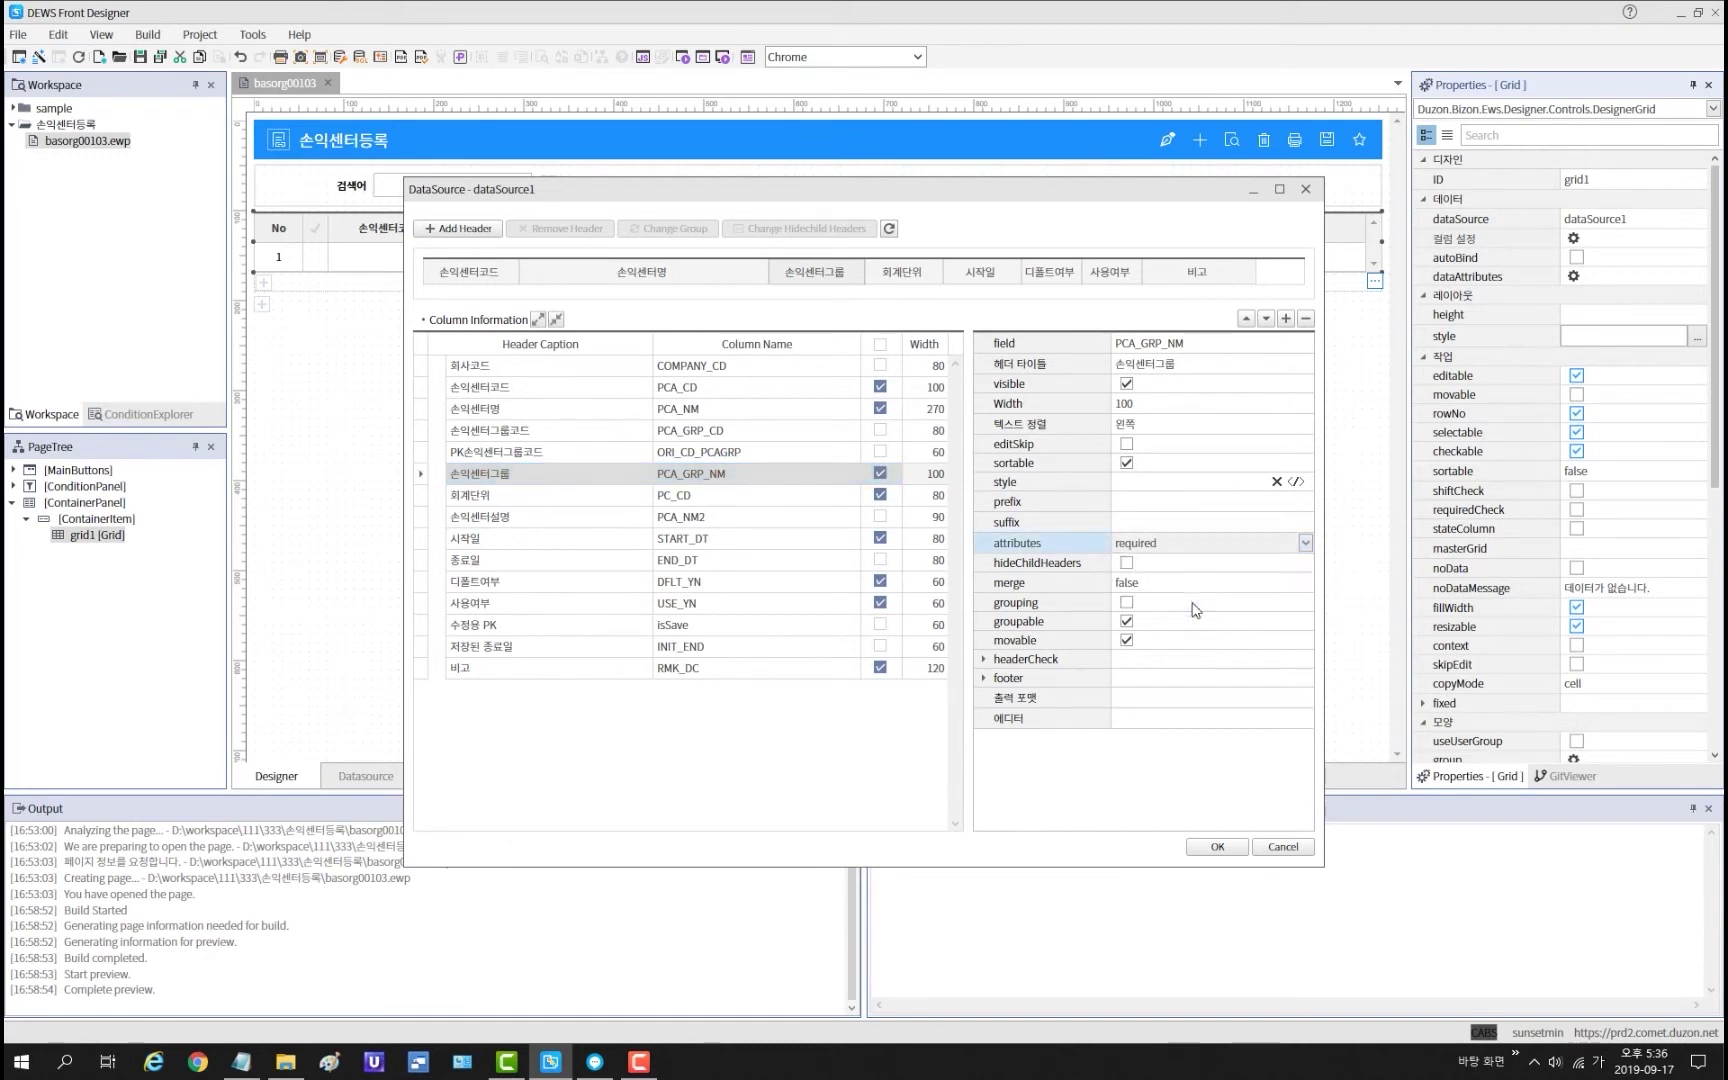
click(1287, 720)
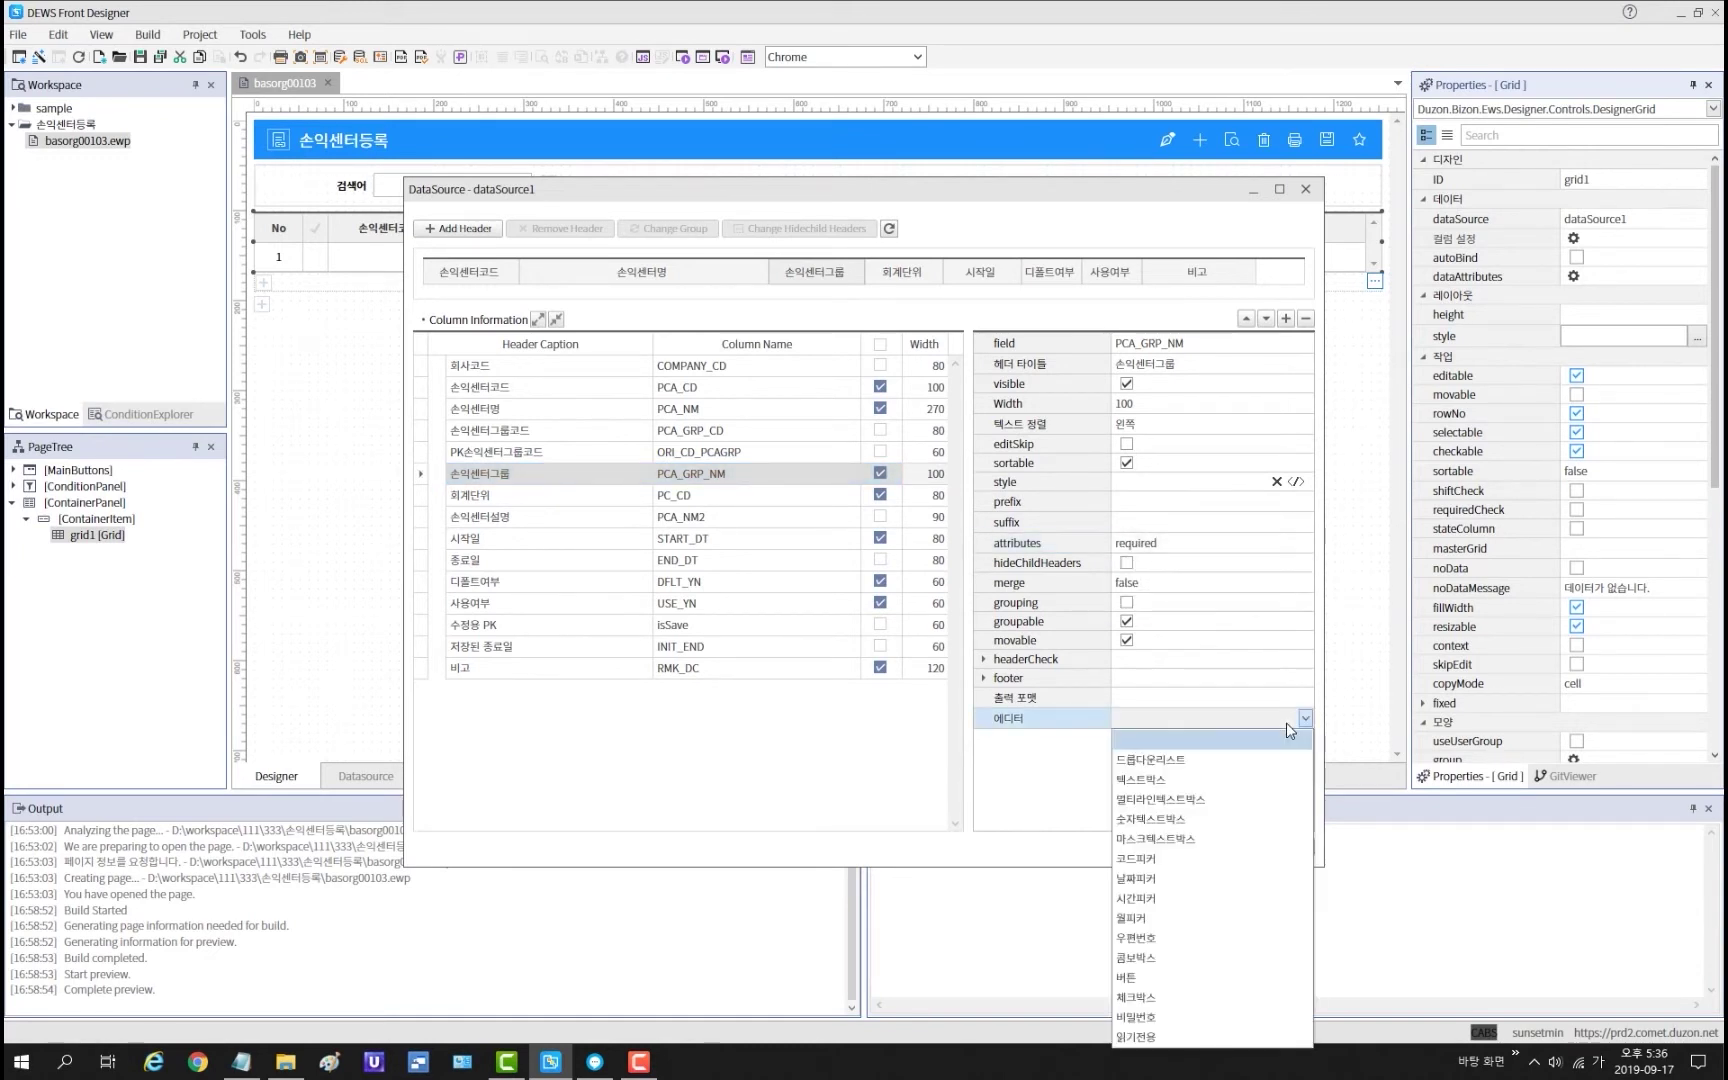
click(1208, 859)
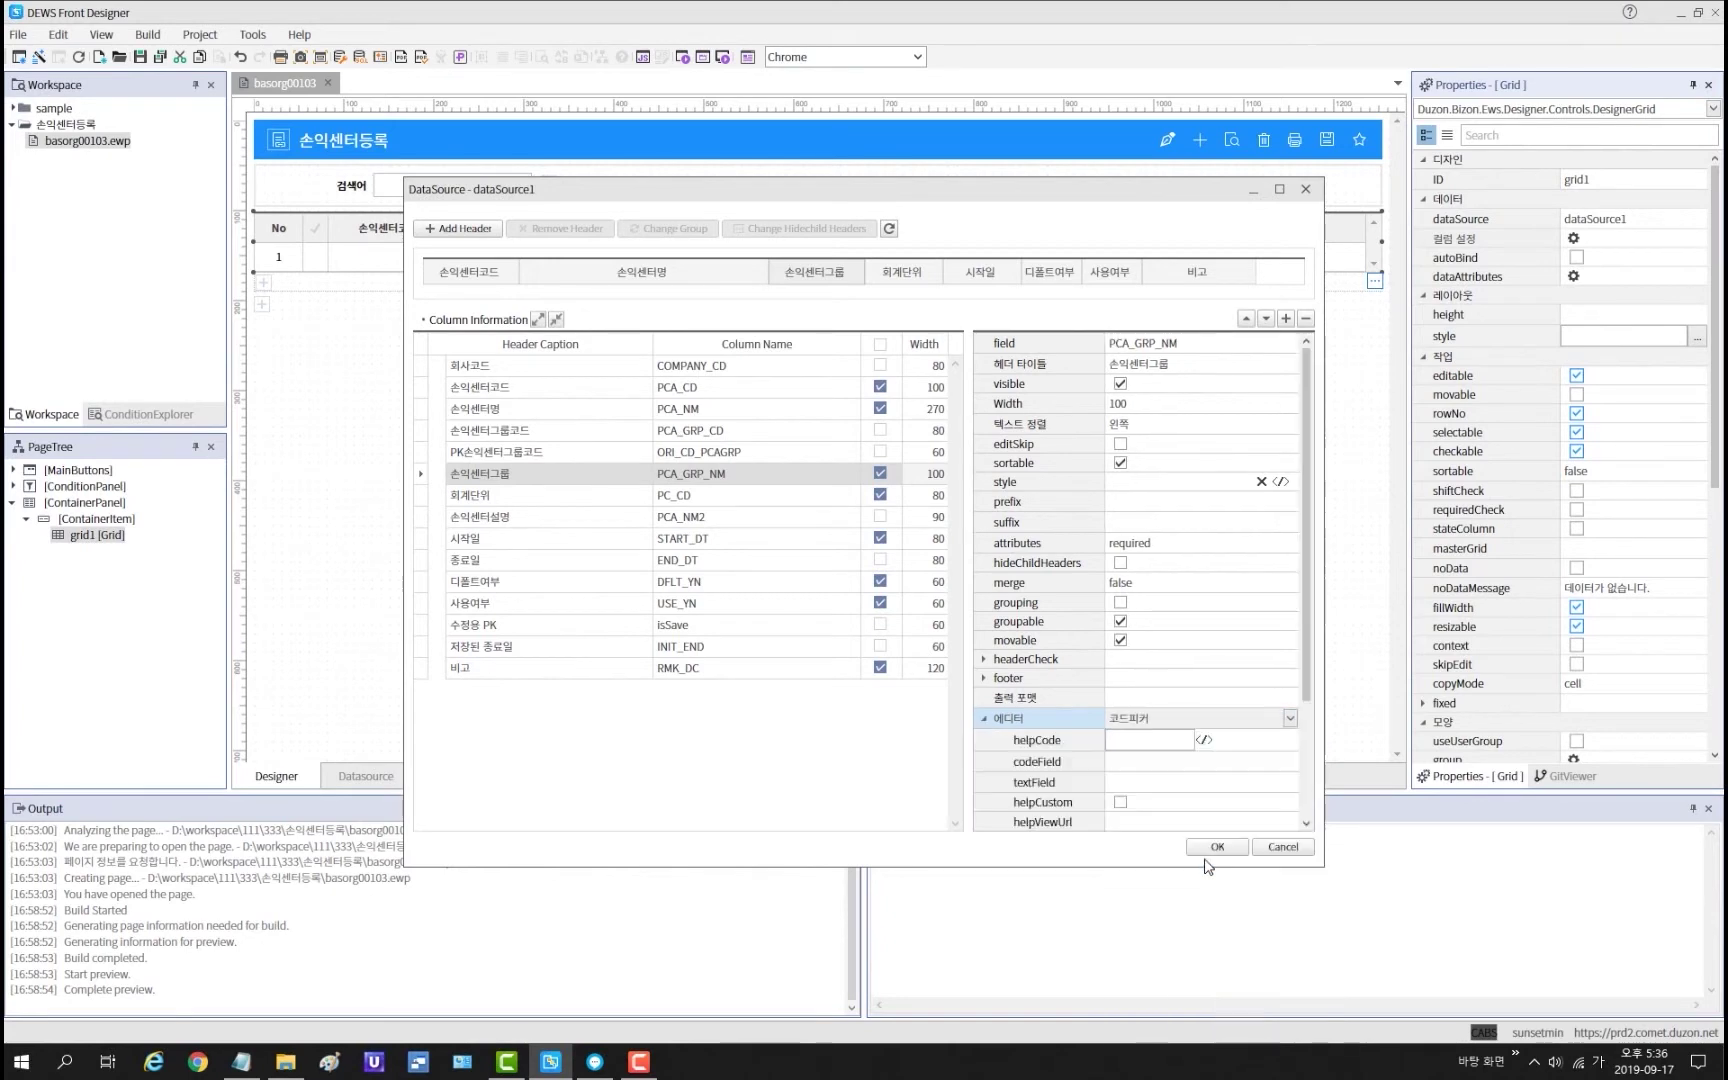
Step: Search the help codes for 손익센터 and assign H_MA_PCAGRP_MST_S to the code picker, with PCA_GRP_NM-GAAP코드 as both code field and text field
click(1205, 740)
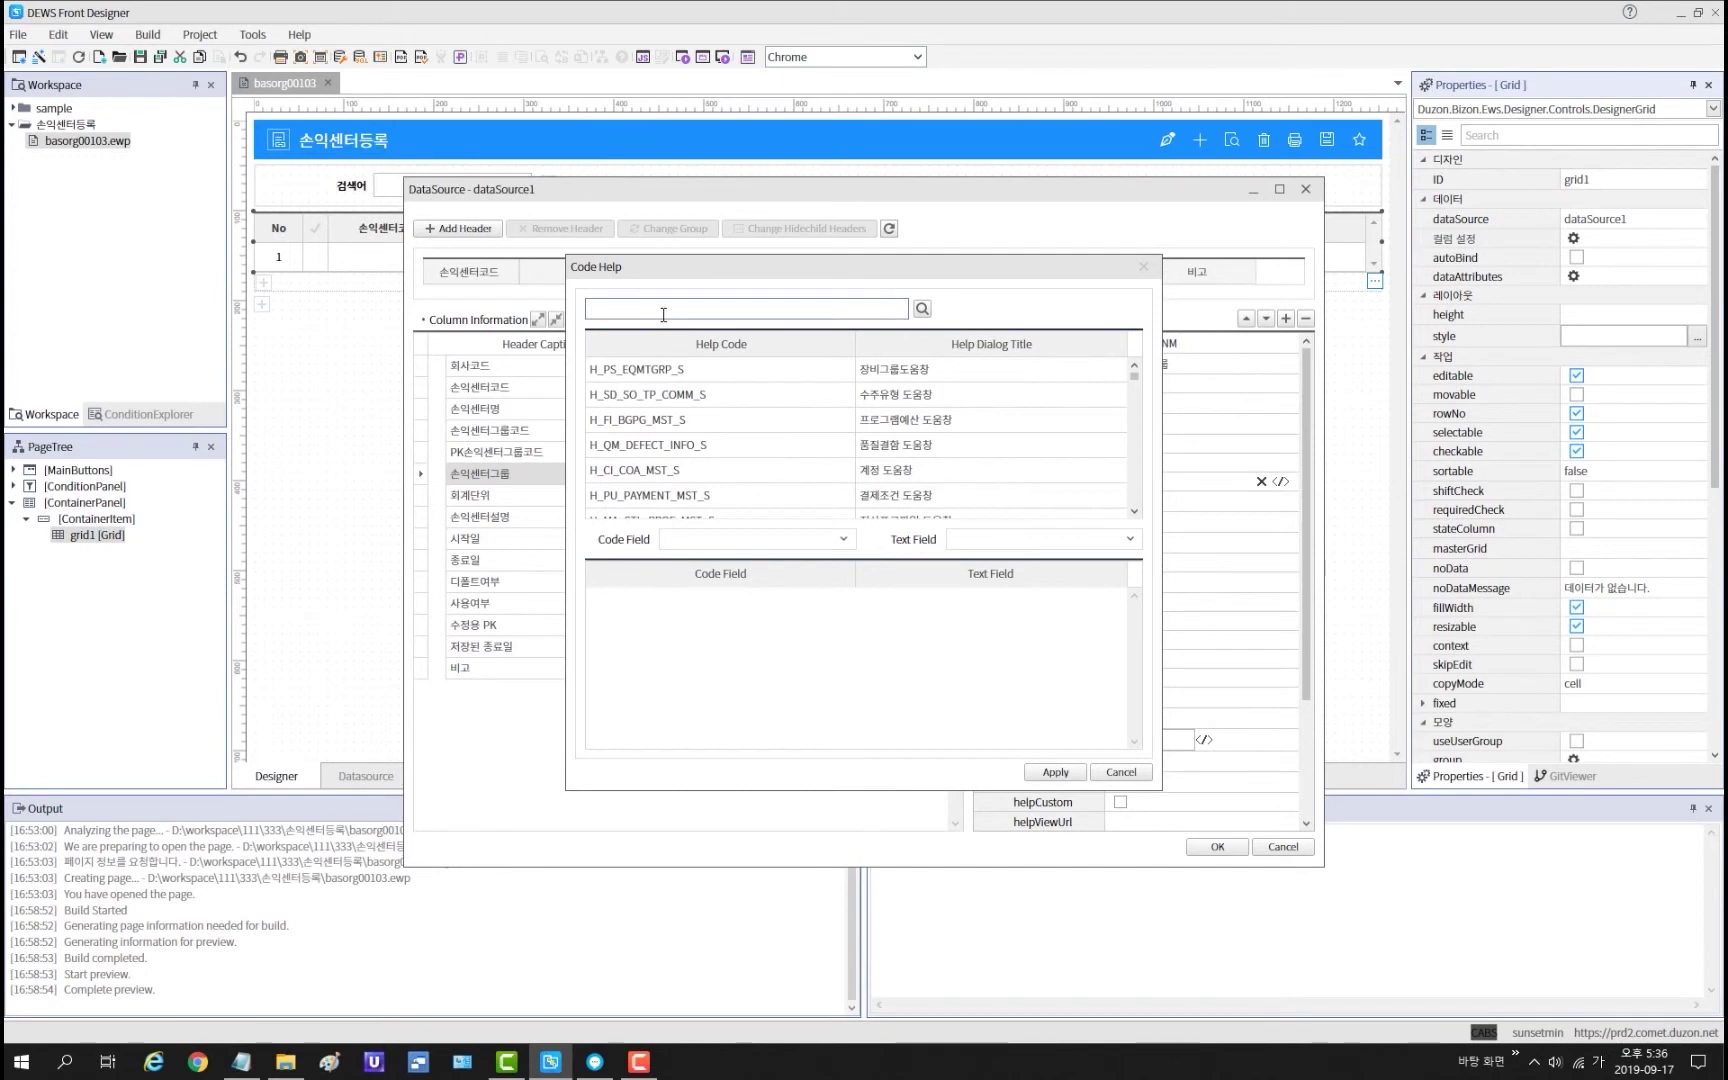
text(손익센터)
key(Return)
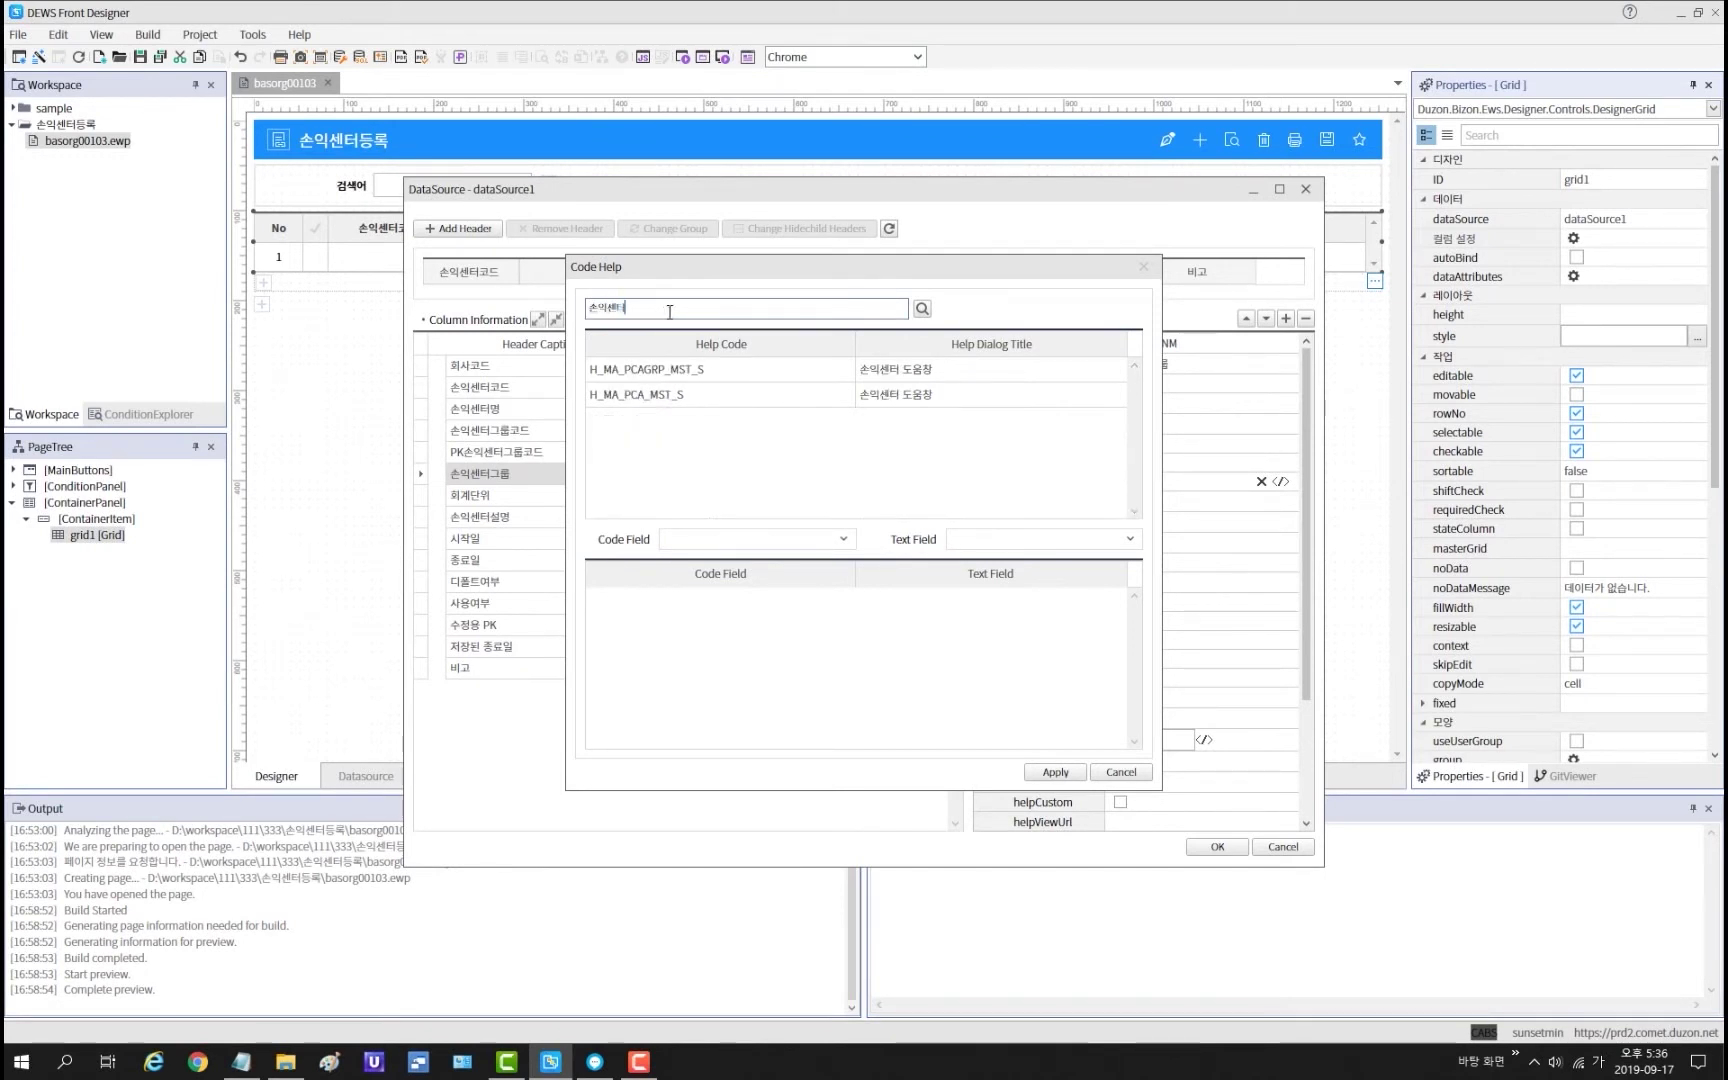
click(697, 379)
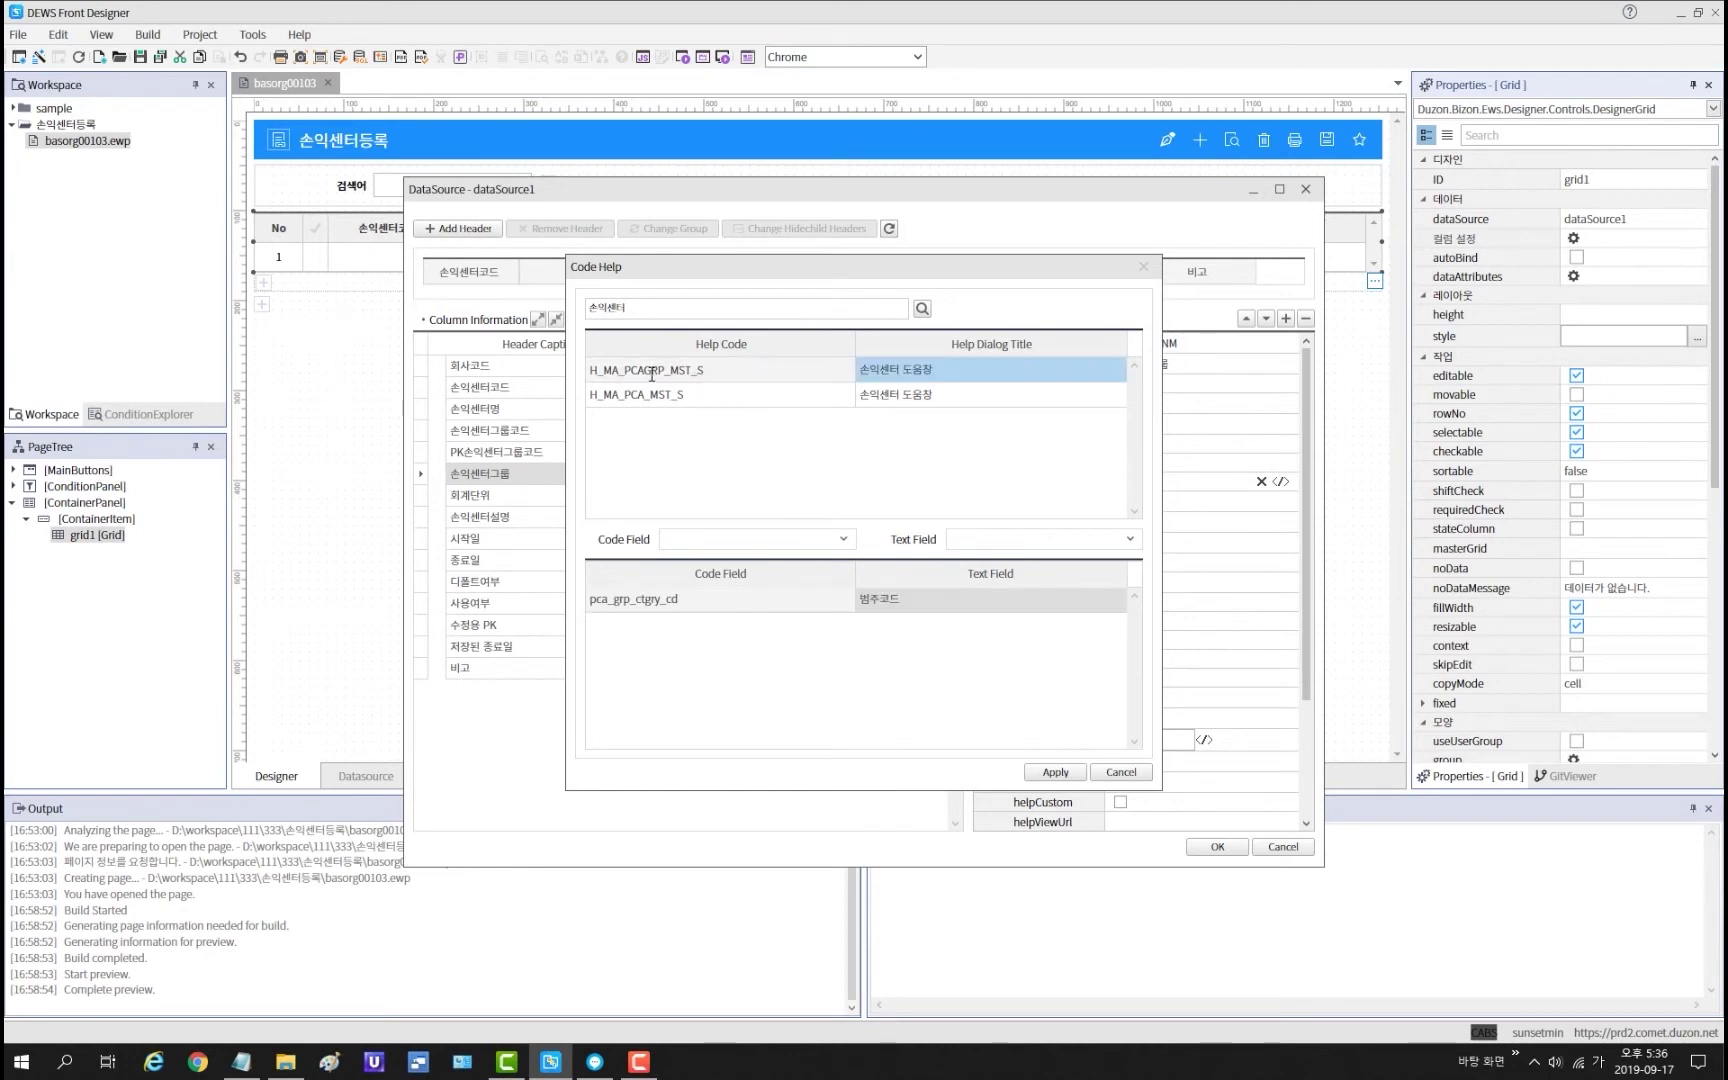
click(842, 540)
click(705, 617)
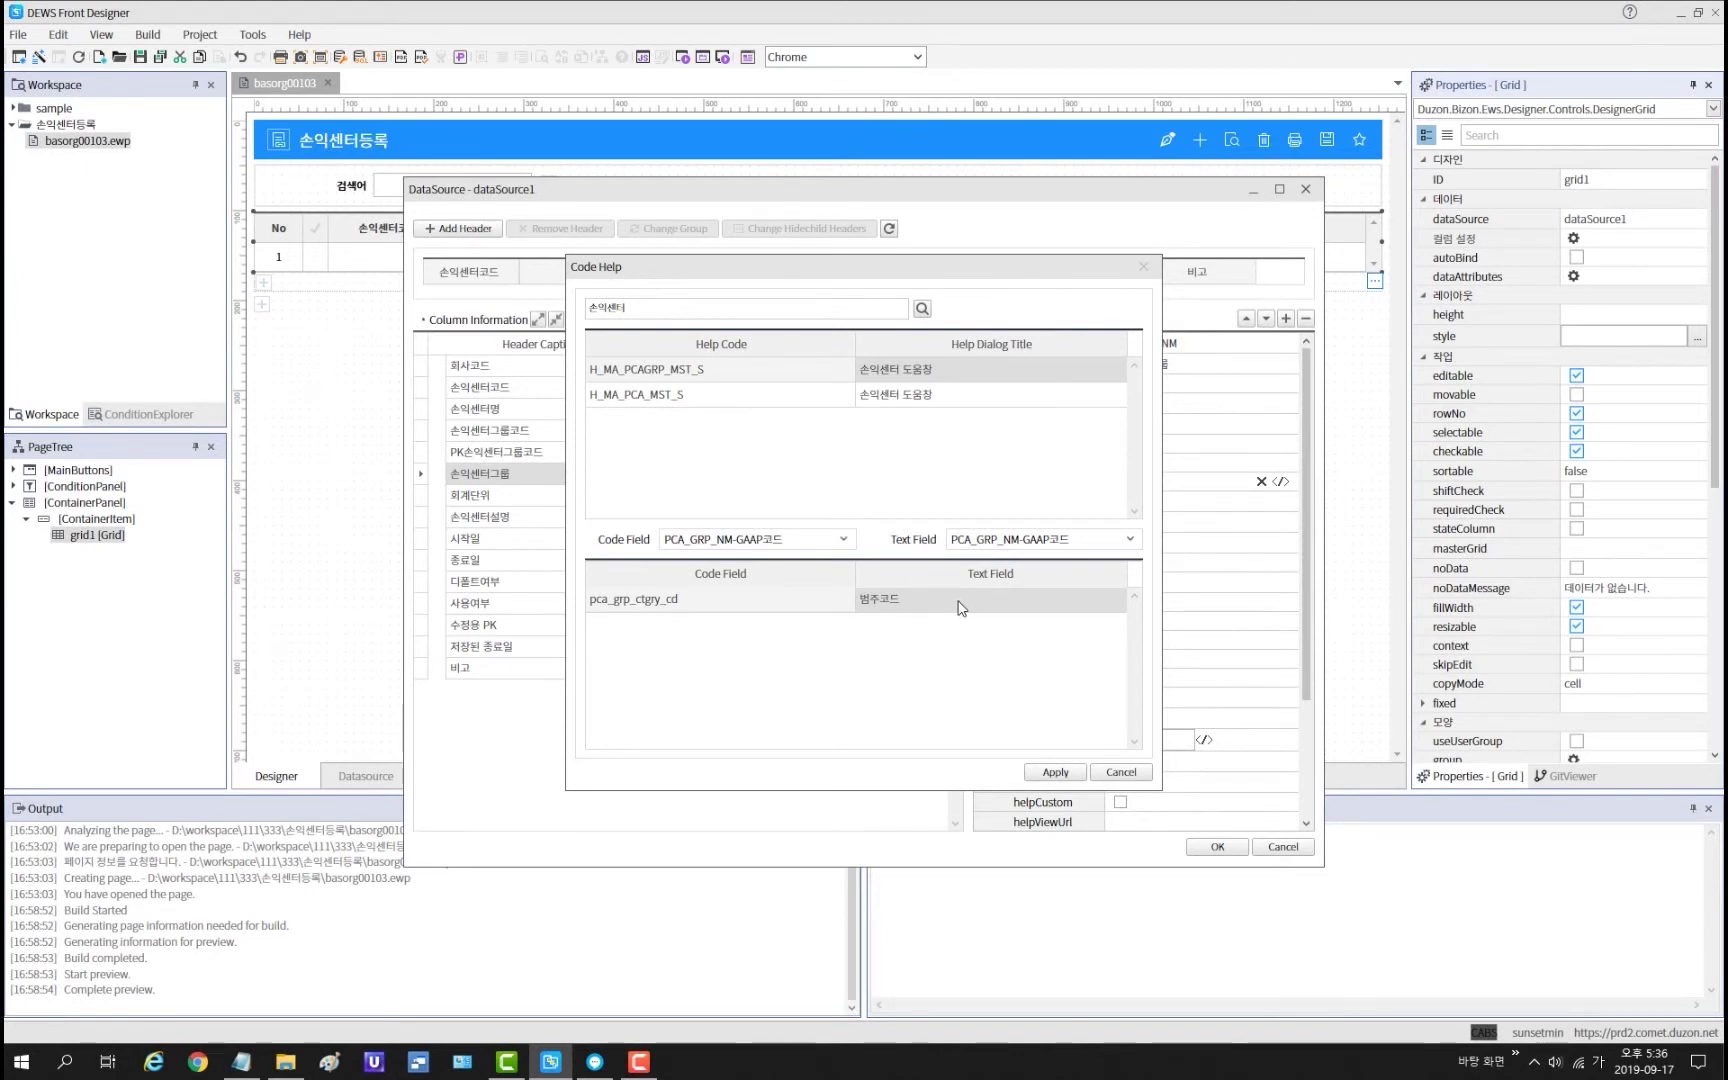
click(1055, 771)
Step: Remove the pca_grp_ctgry_cd parameter from the 손익센터그룹 code picker's helpParams mapping
scroll(1218, 762, down, 3)
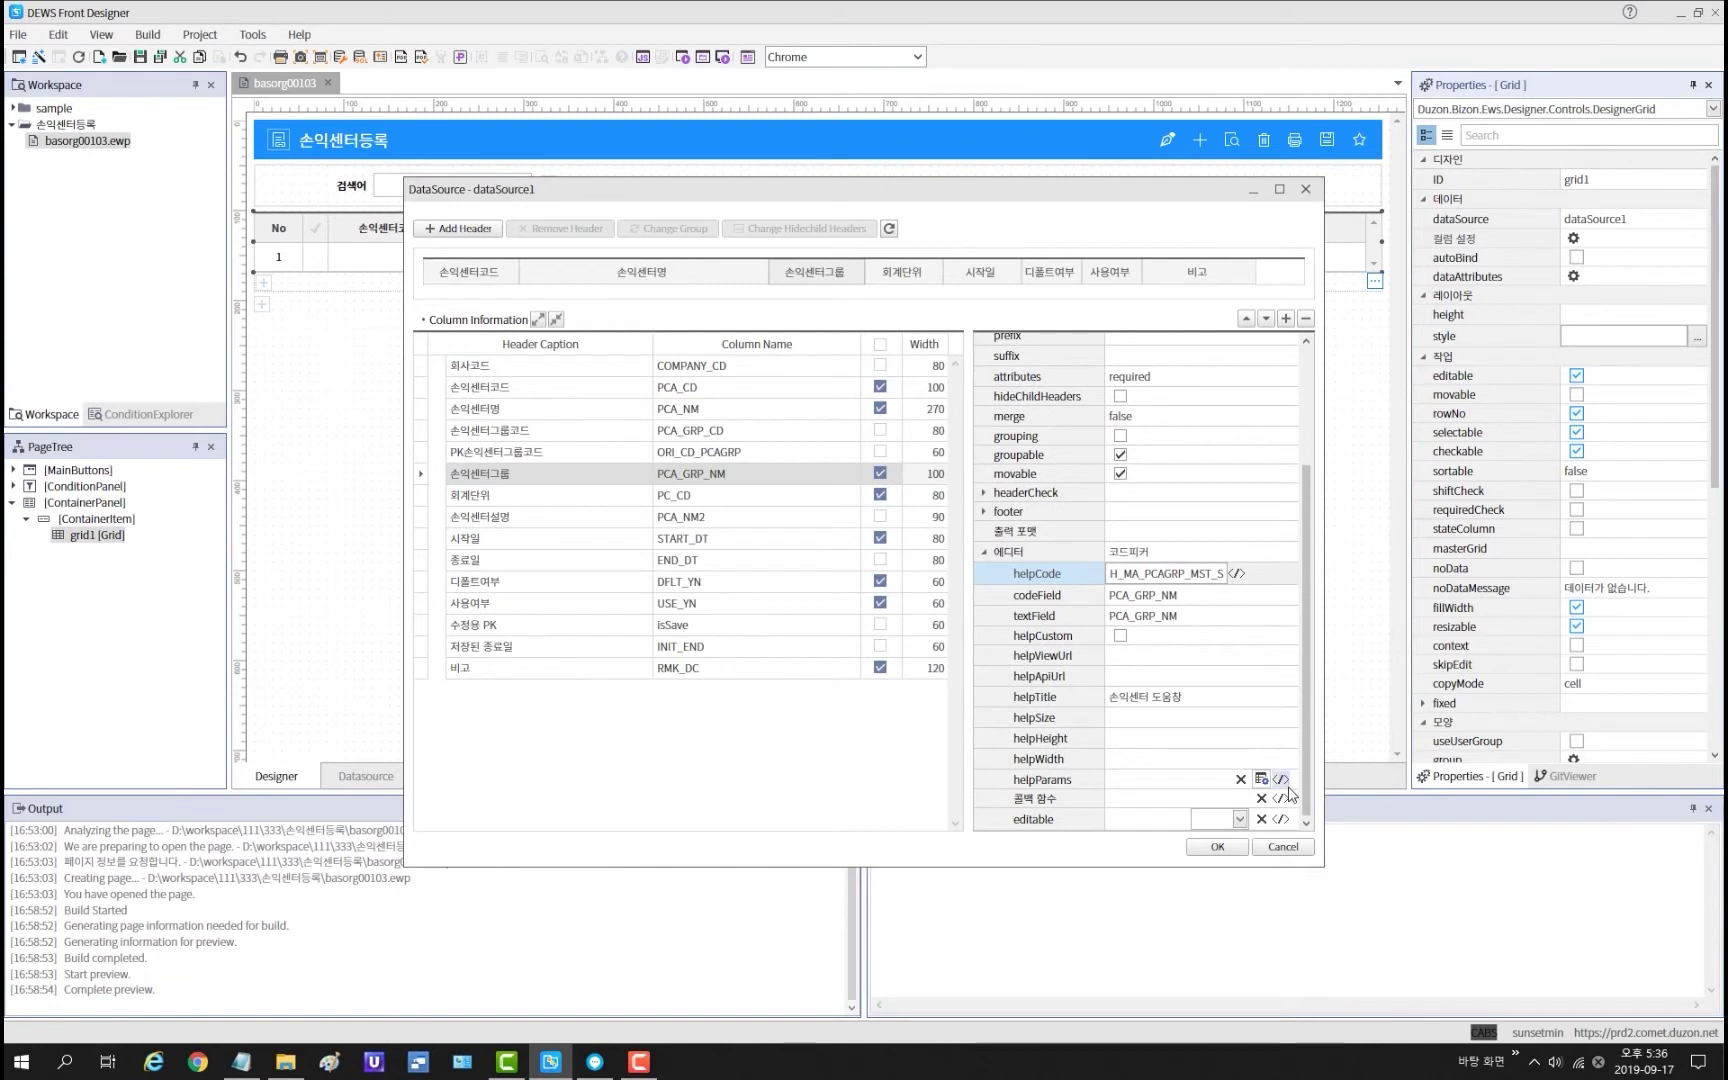
click(1261, 779)
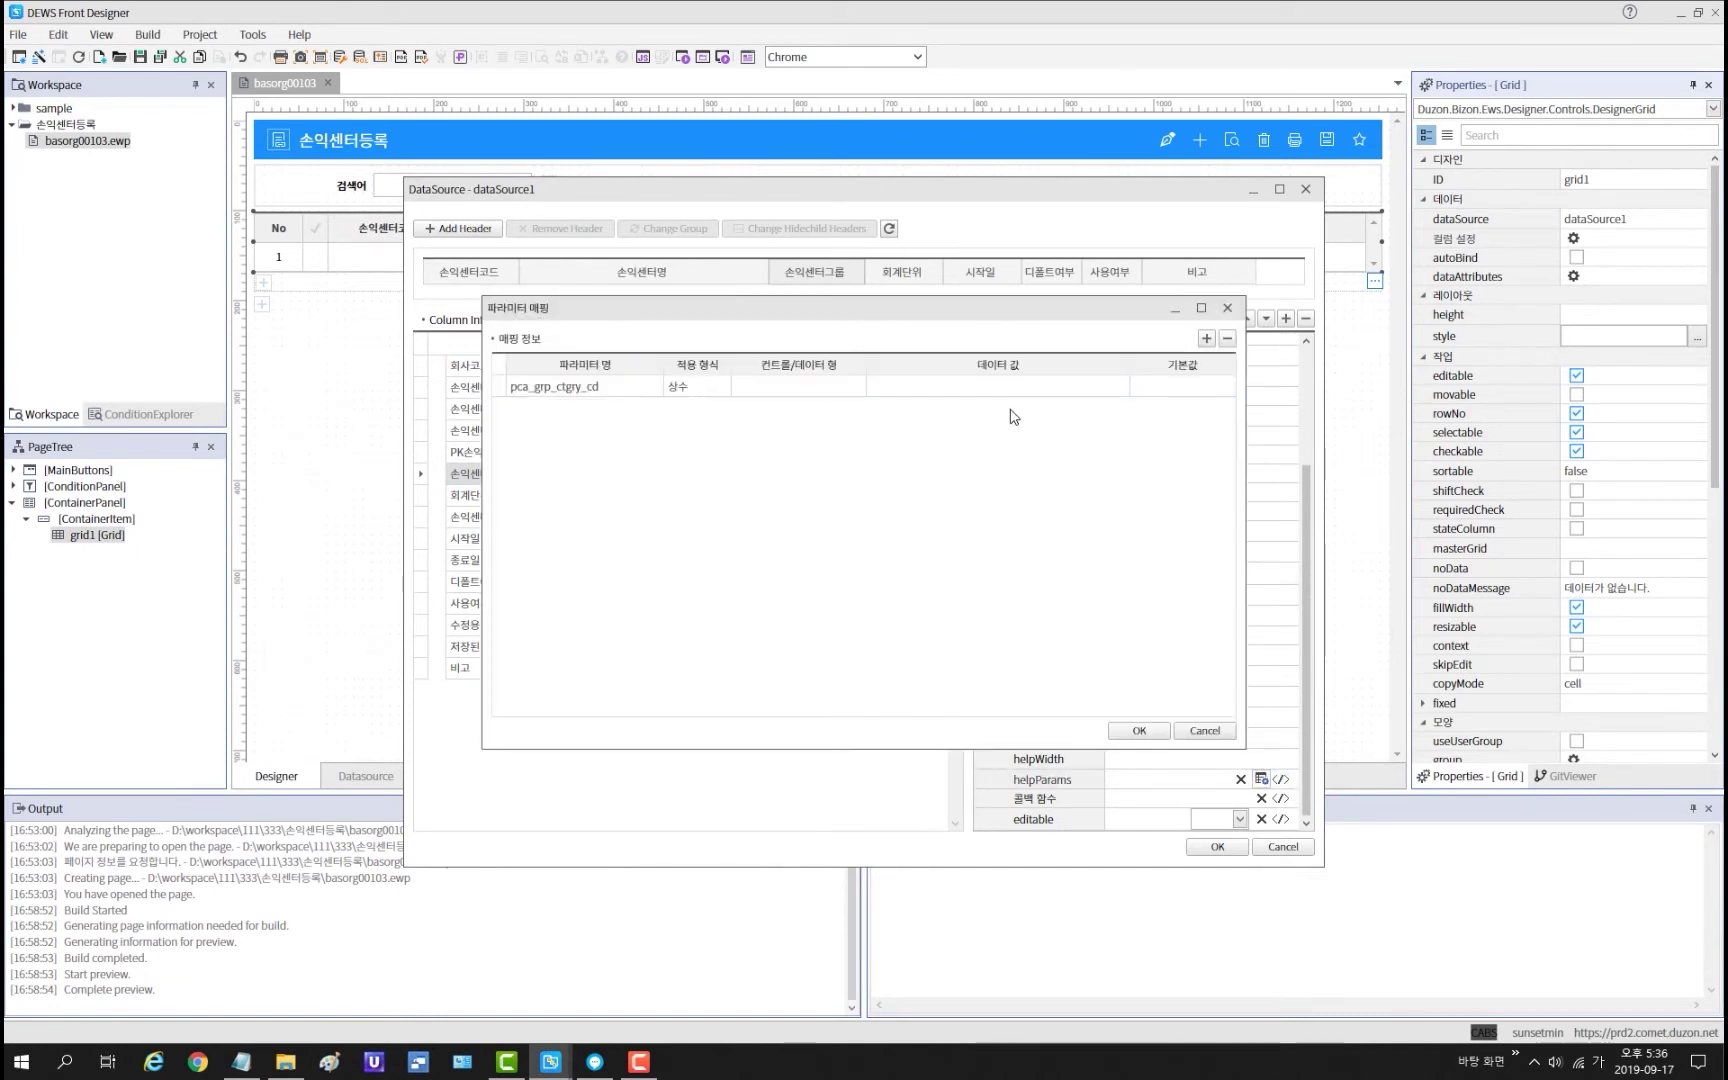
click(1012, 388)
click(1228, 339)
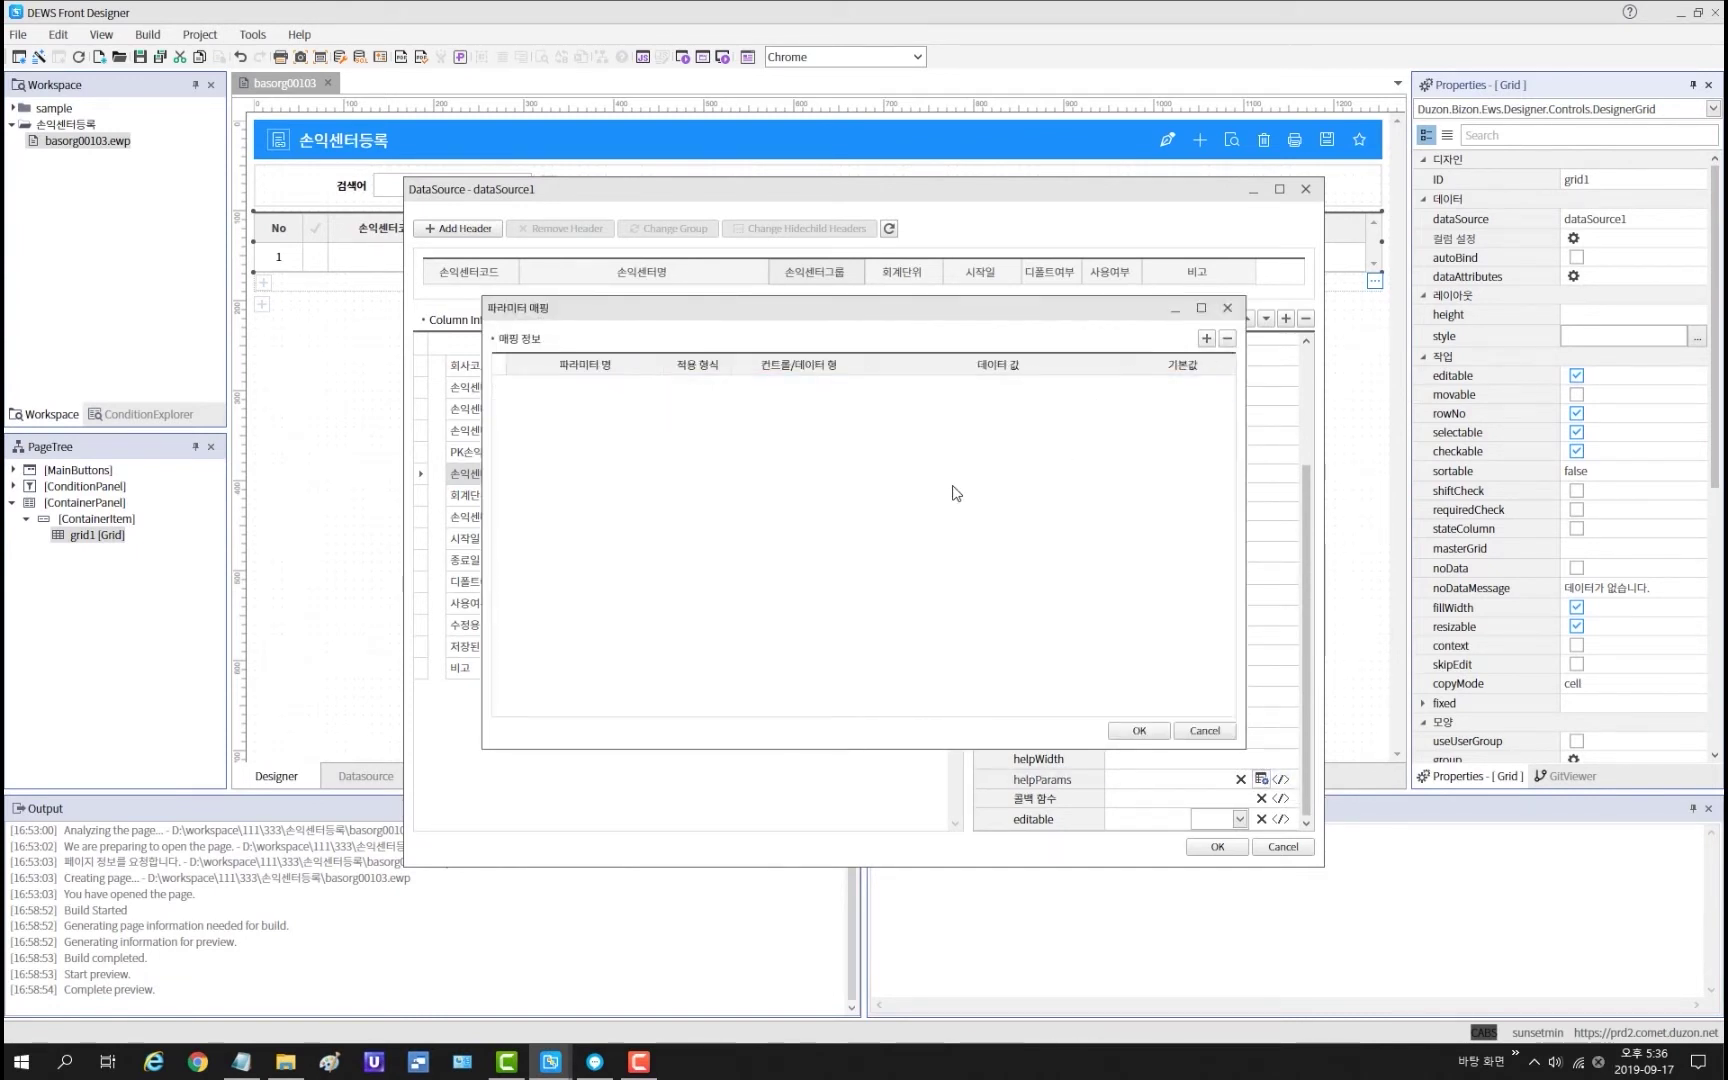
click(1155, 735)
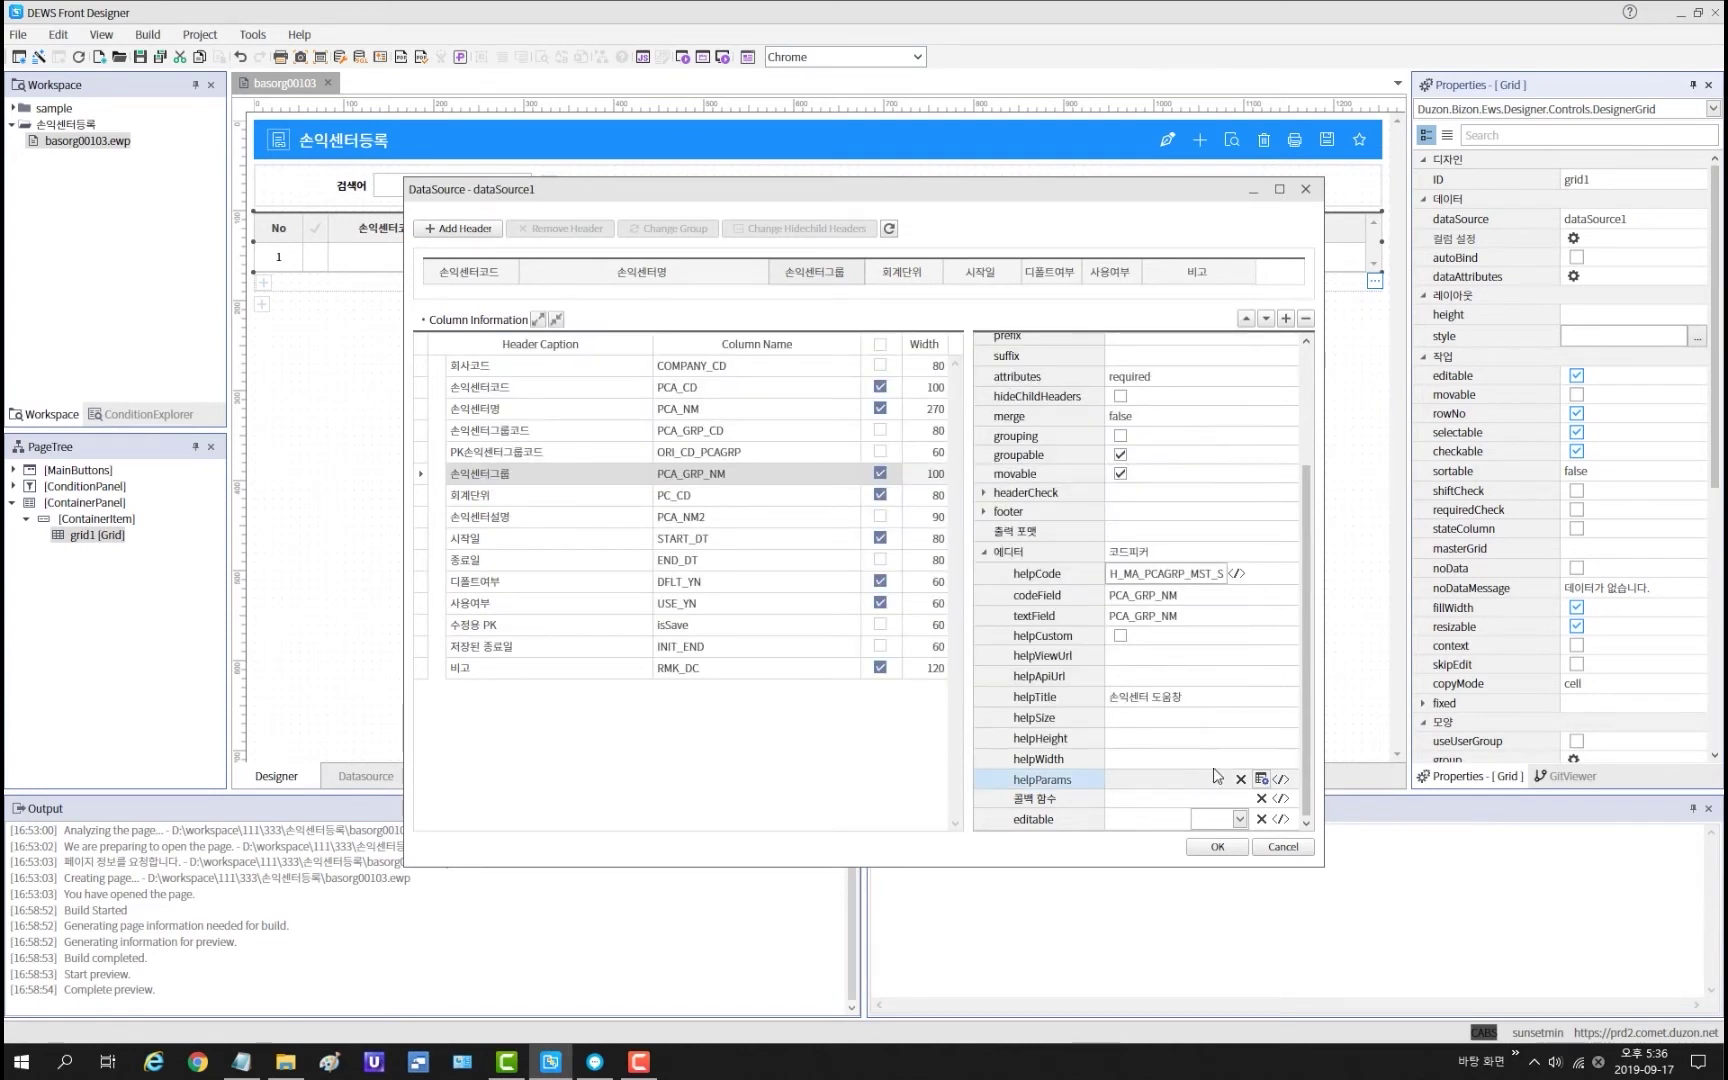
Step: Write the code picker's callback with parameters girdData and pickerData, using setCellValue to fill PCA_GRP_NM and PCA_GRP_CD in grid1's selected row from pickerData
click(1186, 803)
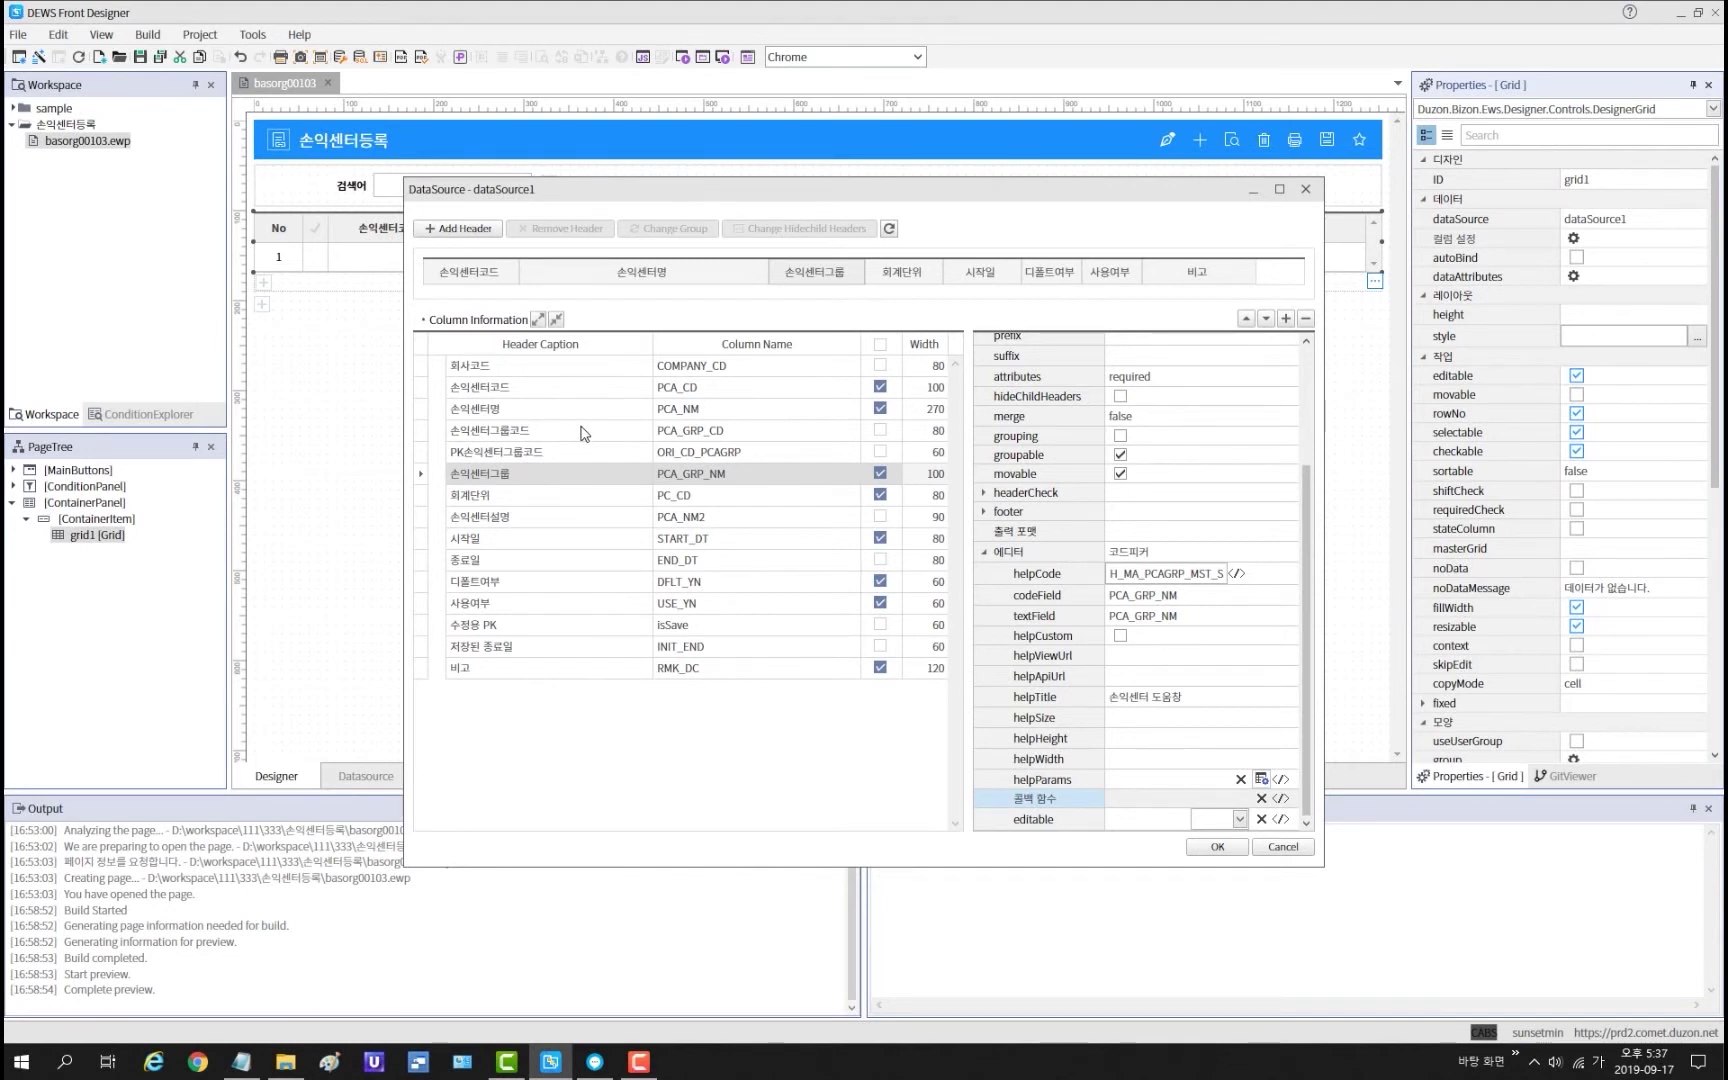
click(1281, 798)
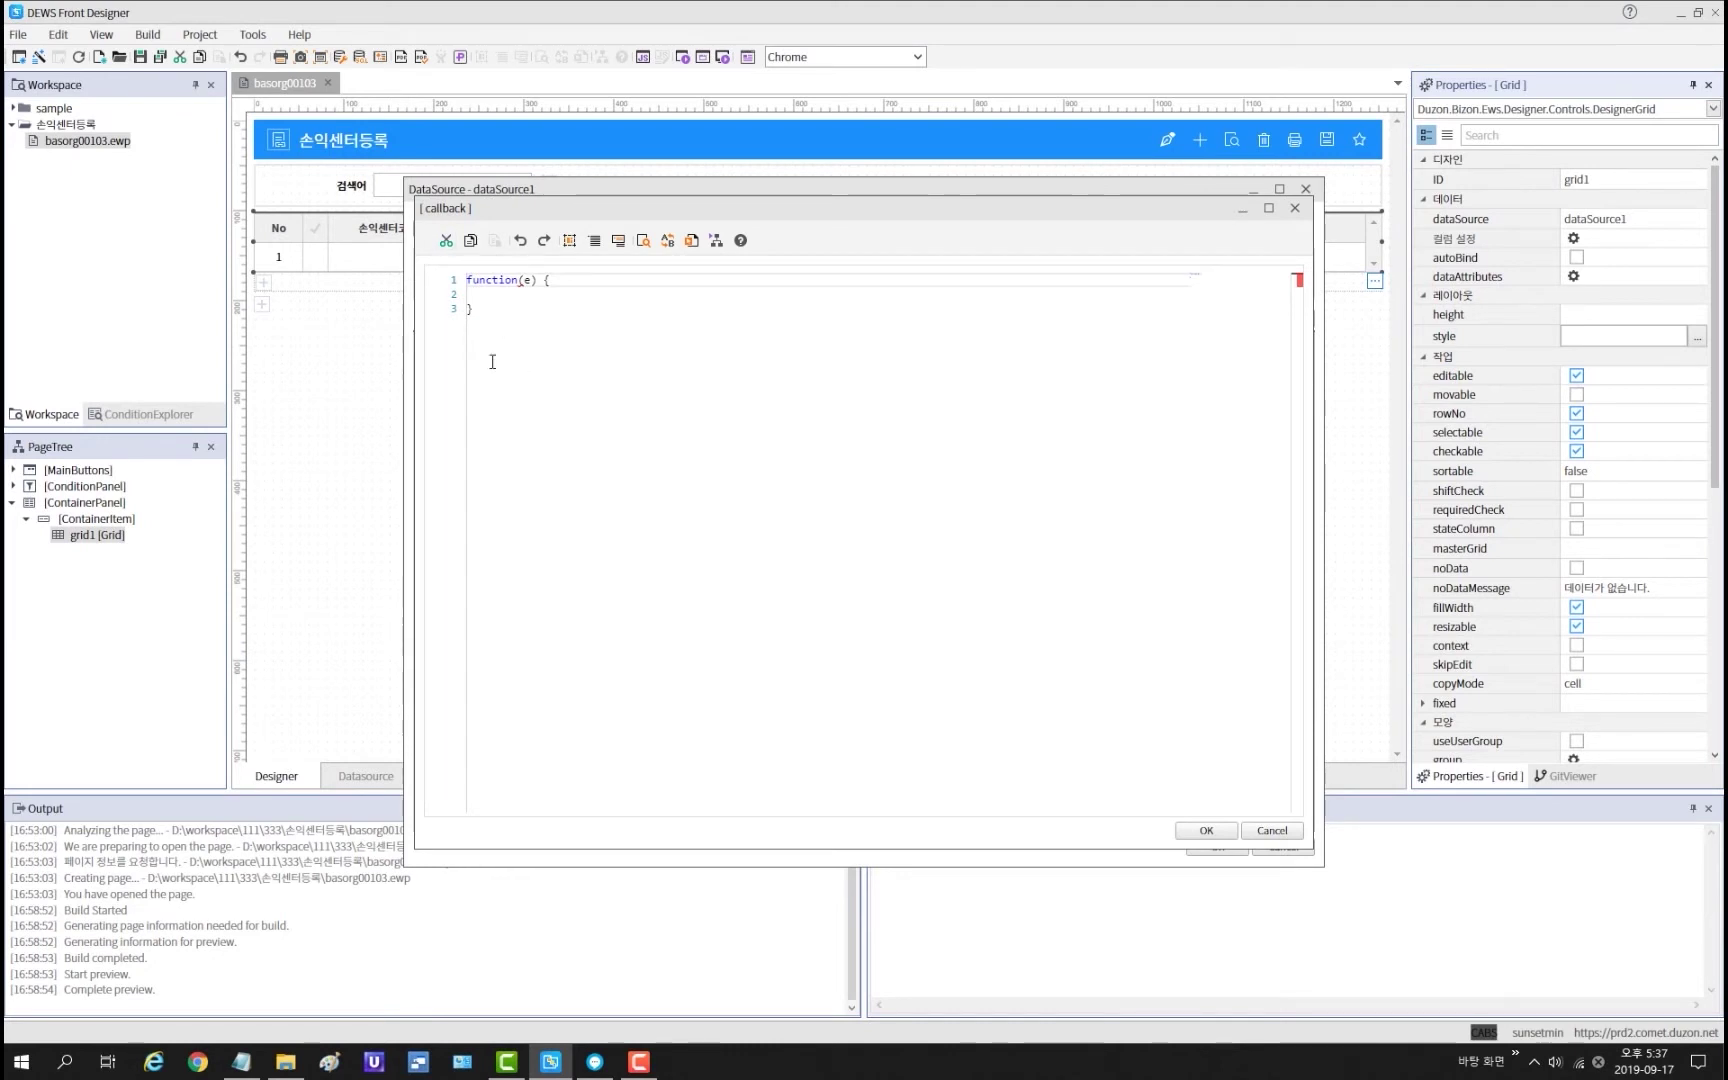
key(ctrl+a)
text(function(girdData, pickerData) {   // 지정한 행의 셀에 값을 설정합니다.   self.grid1.setCellValue(self.grid1.select(), "PCA_GRP_NM", pickerData.PCA_GRP_NM);   self.grid1.setCellValue(self.grid1.select(), "PCA_GRP_CD", pickerData.PCA_GRP_CD); })
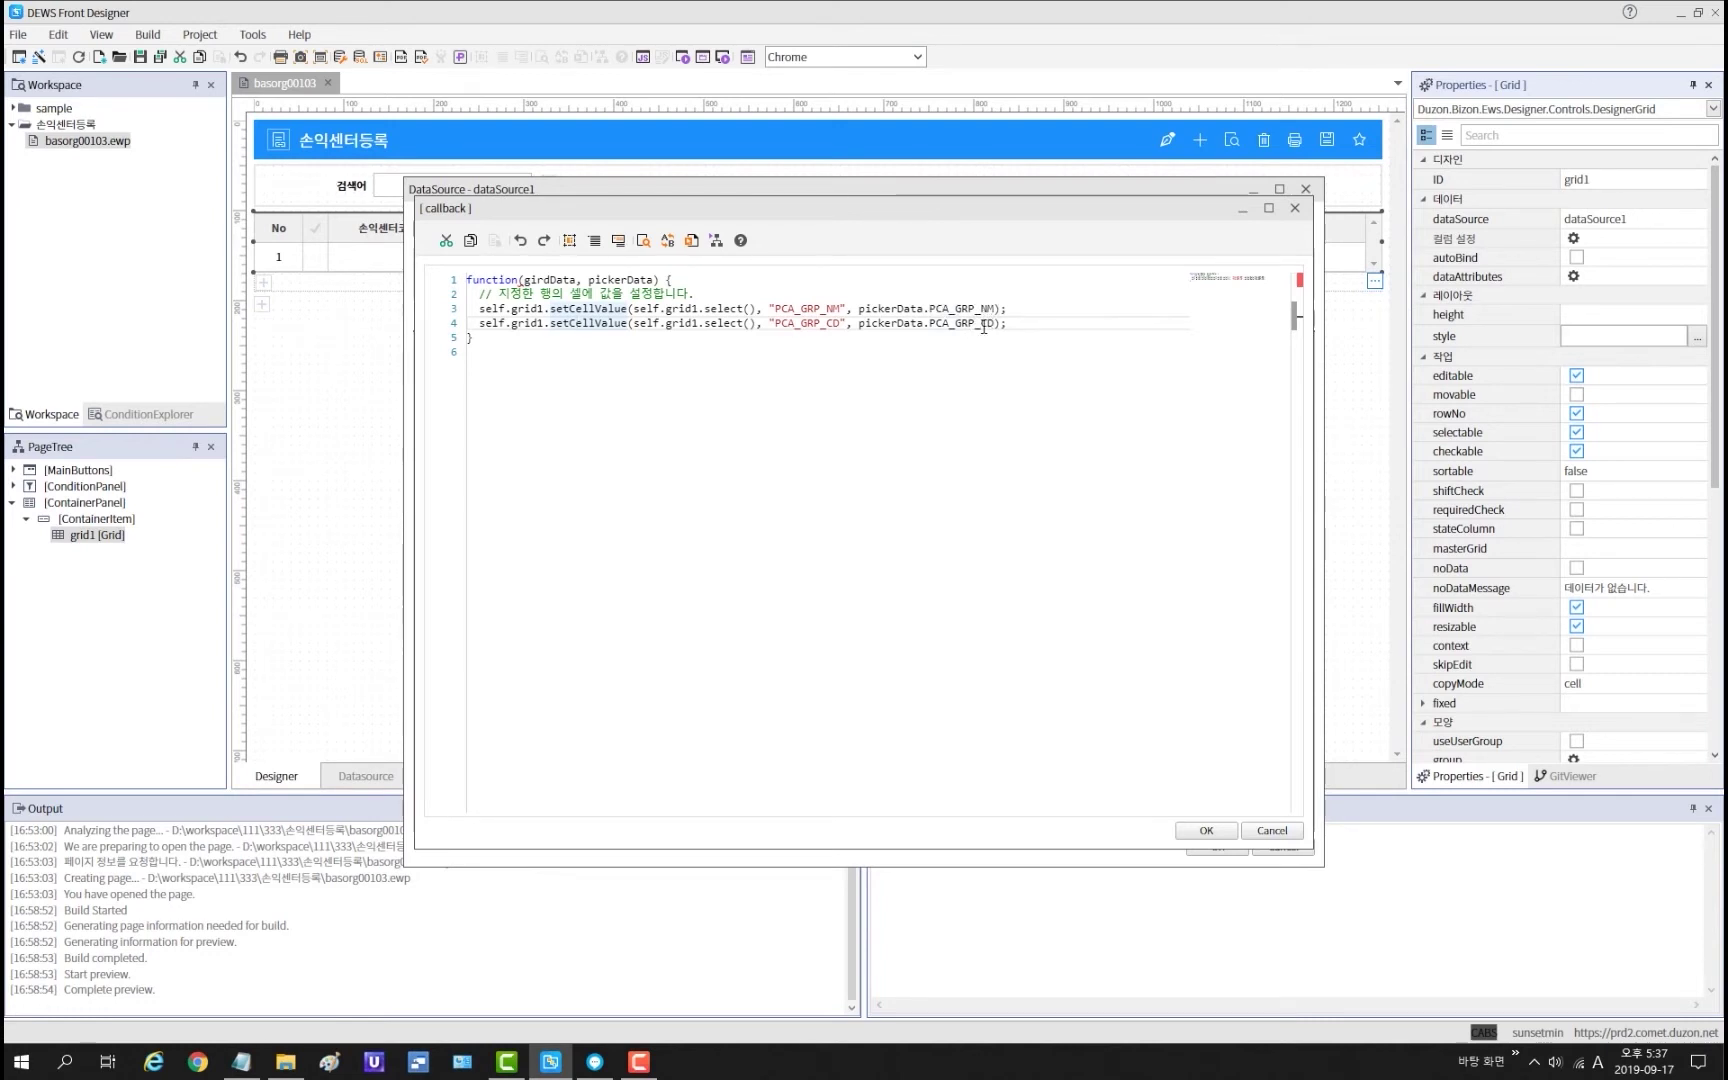
click(1207, 831)
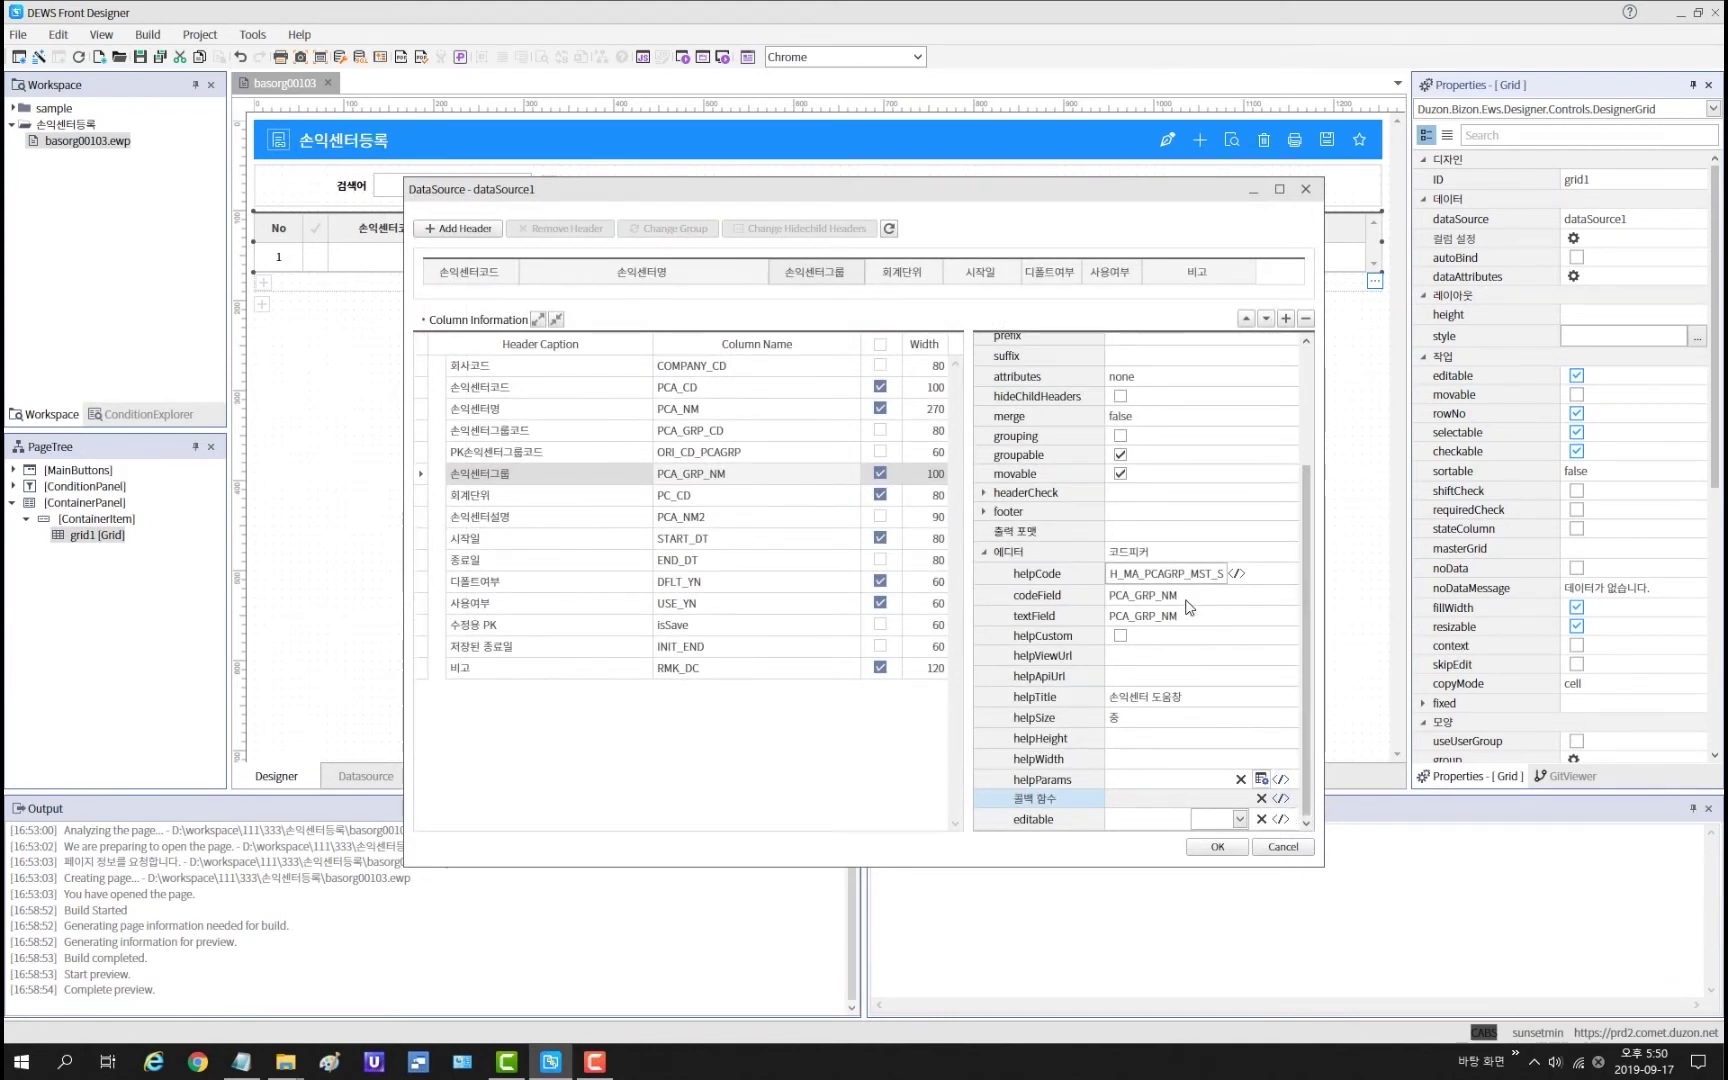
Step: Clear the codeField and textField values of the 손익센터그룹 column's code picker editor
click(1189, 601)
key(BackSpace)
click(1190, 620)
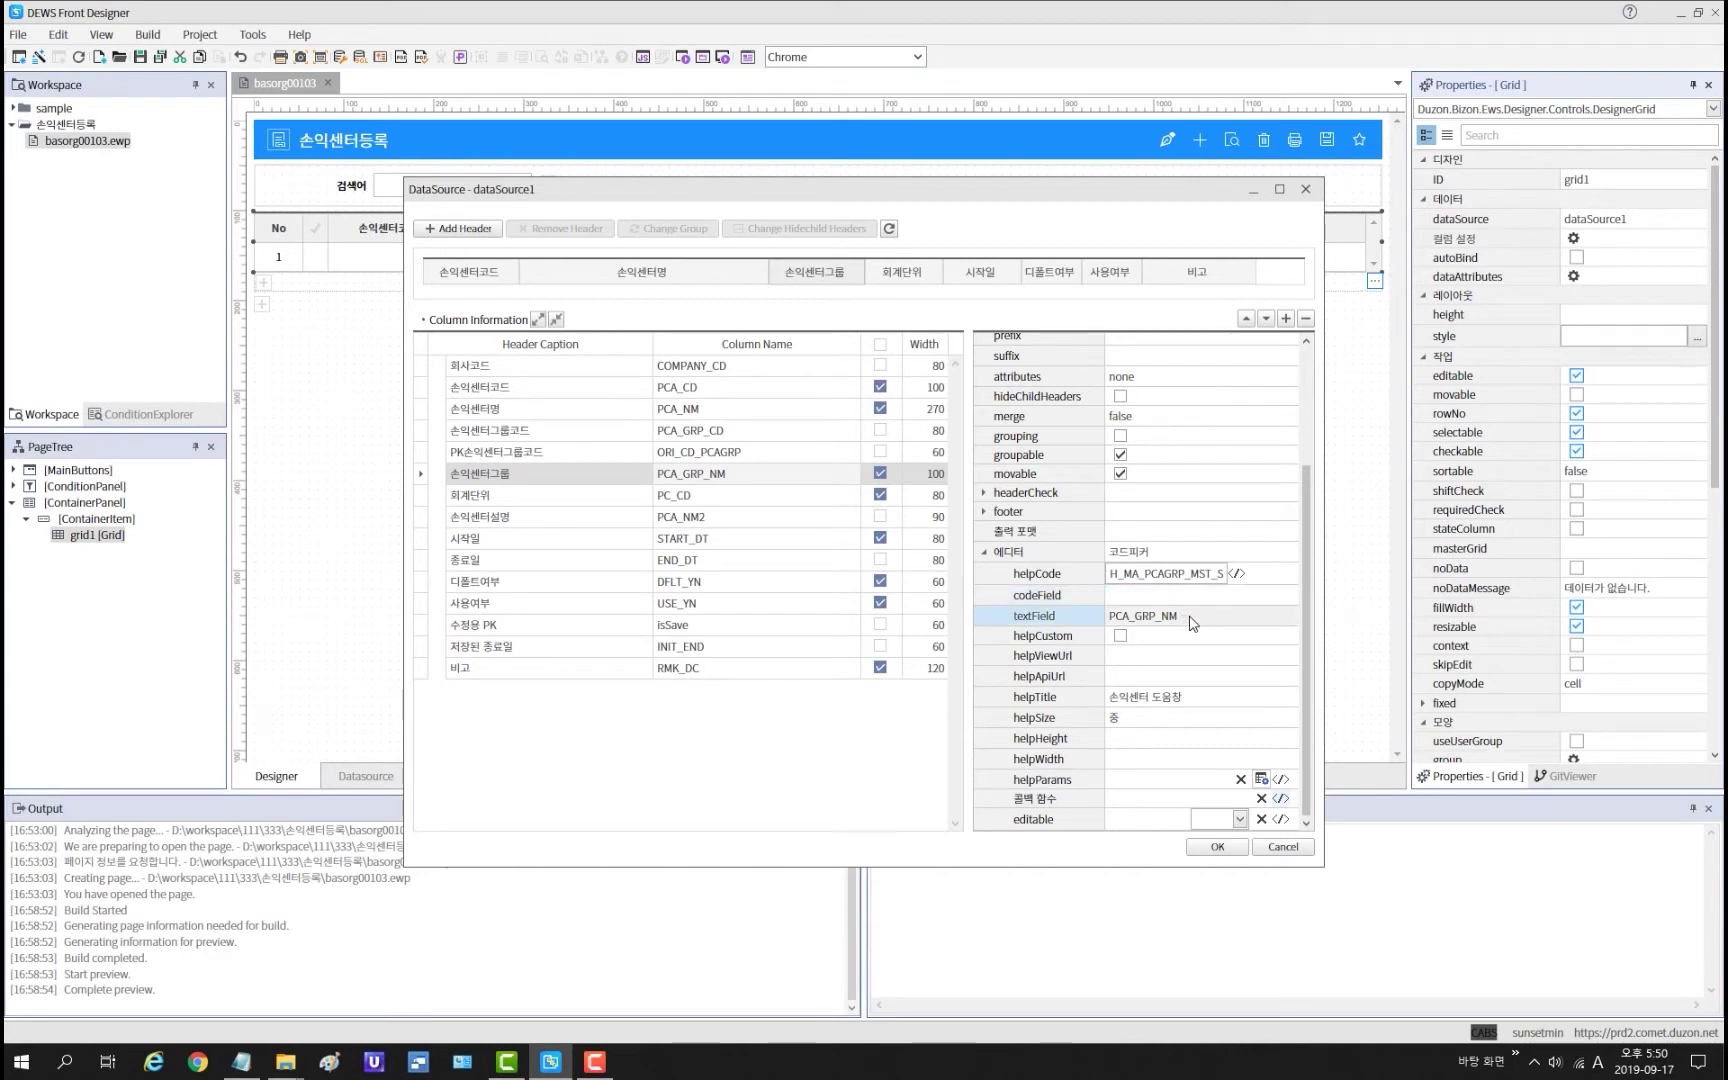
drag(1190, 616, 1025, 645)
Step: Set the 회계단위 (PC_CD) column's width to 100 and give it a 코드피커 editor
click(922, 497)
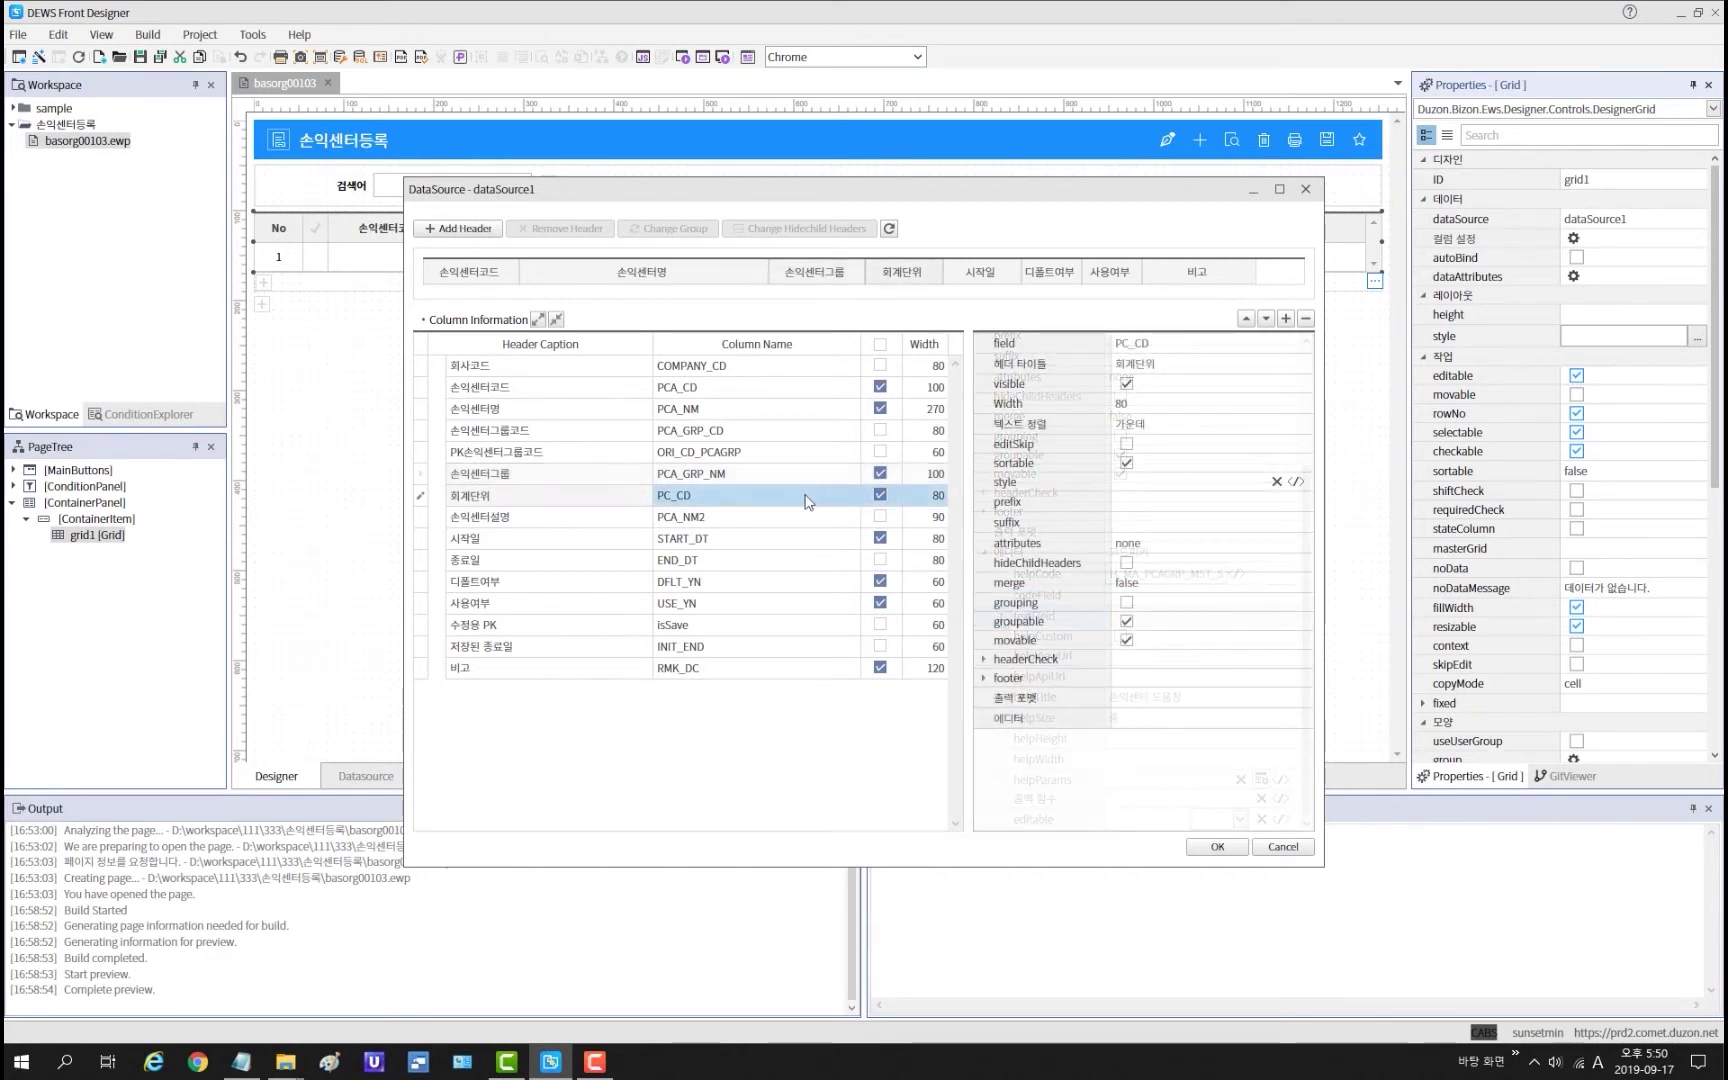
click(937, 496)
text(100)
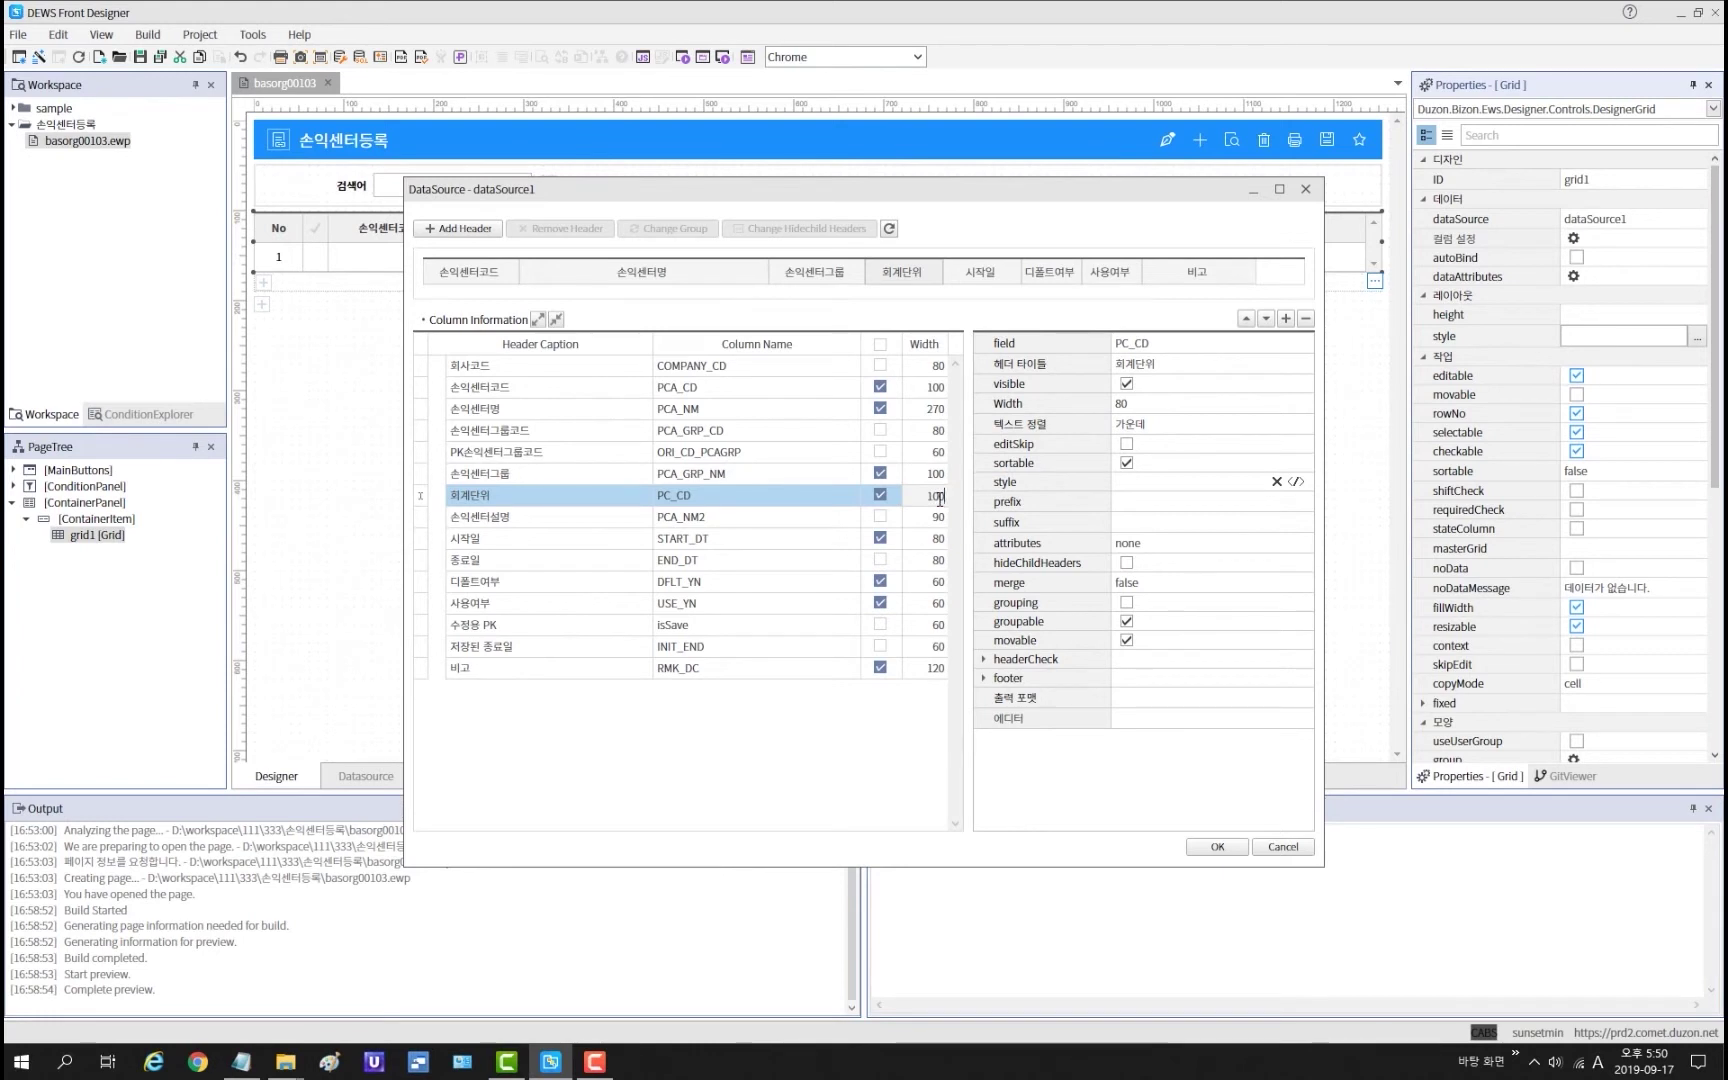
key(Return)
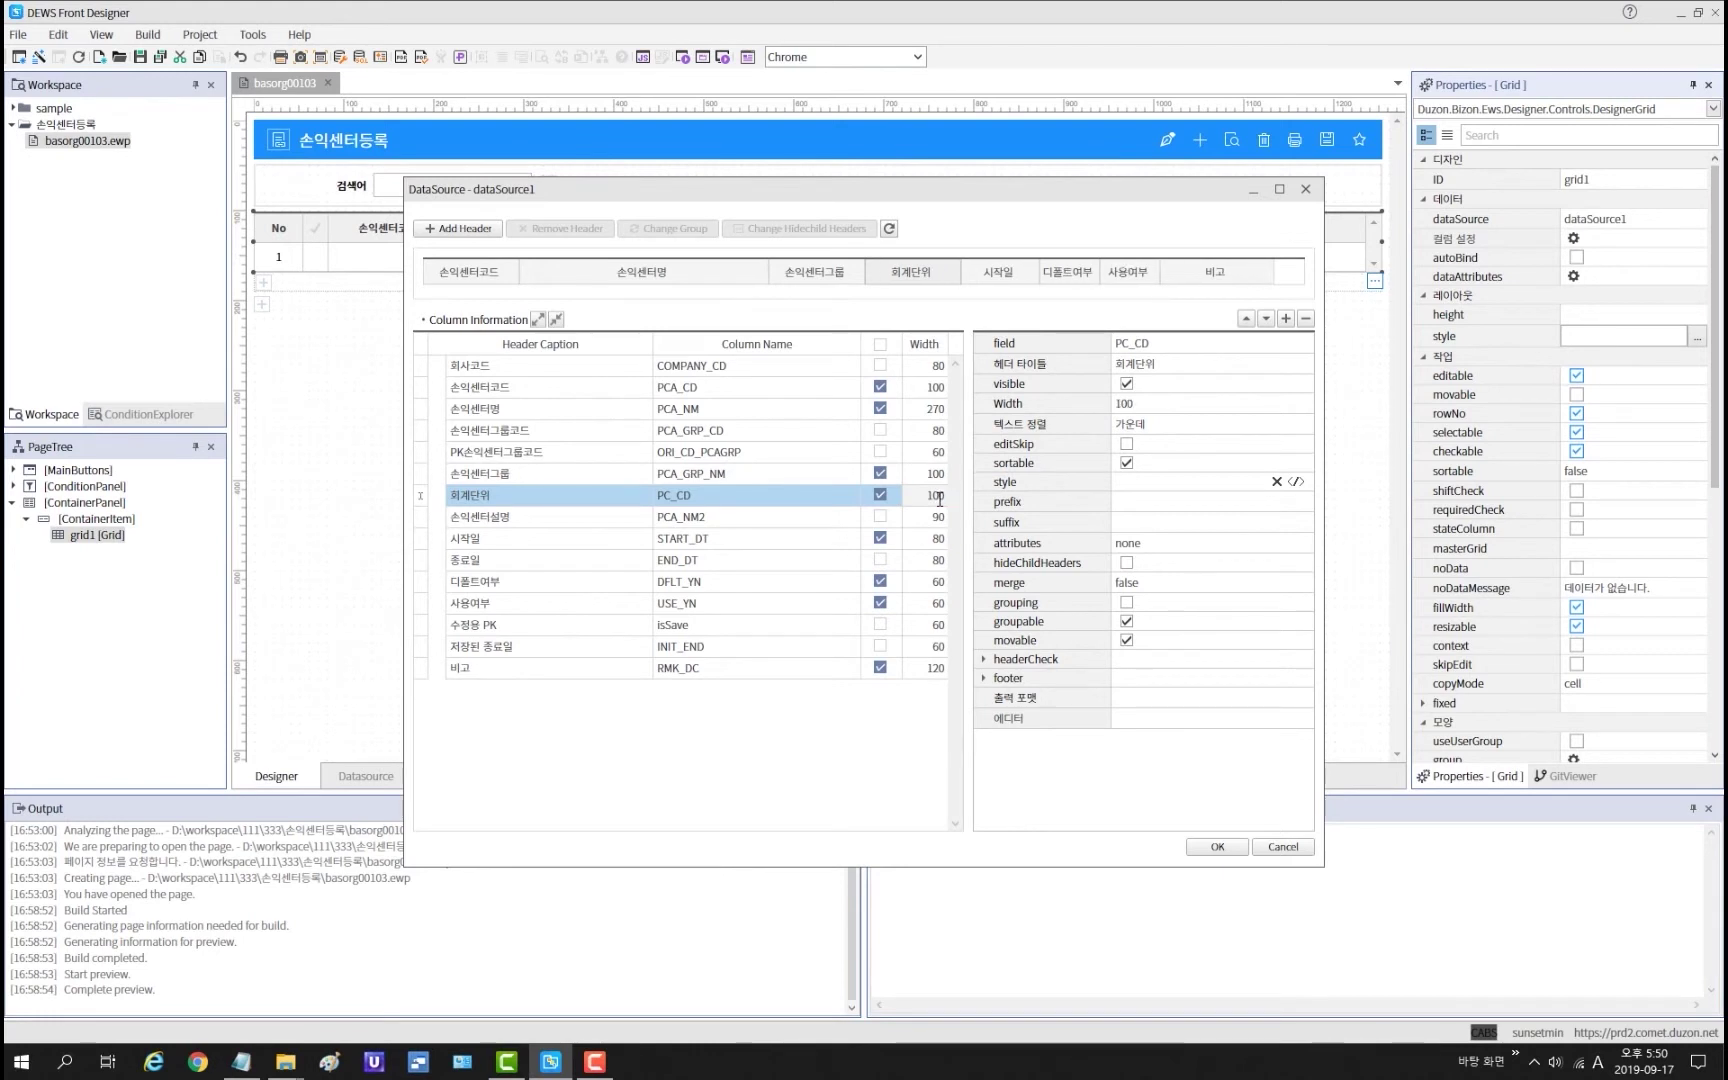
click(1287, 720)
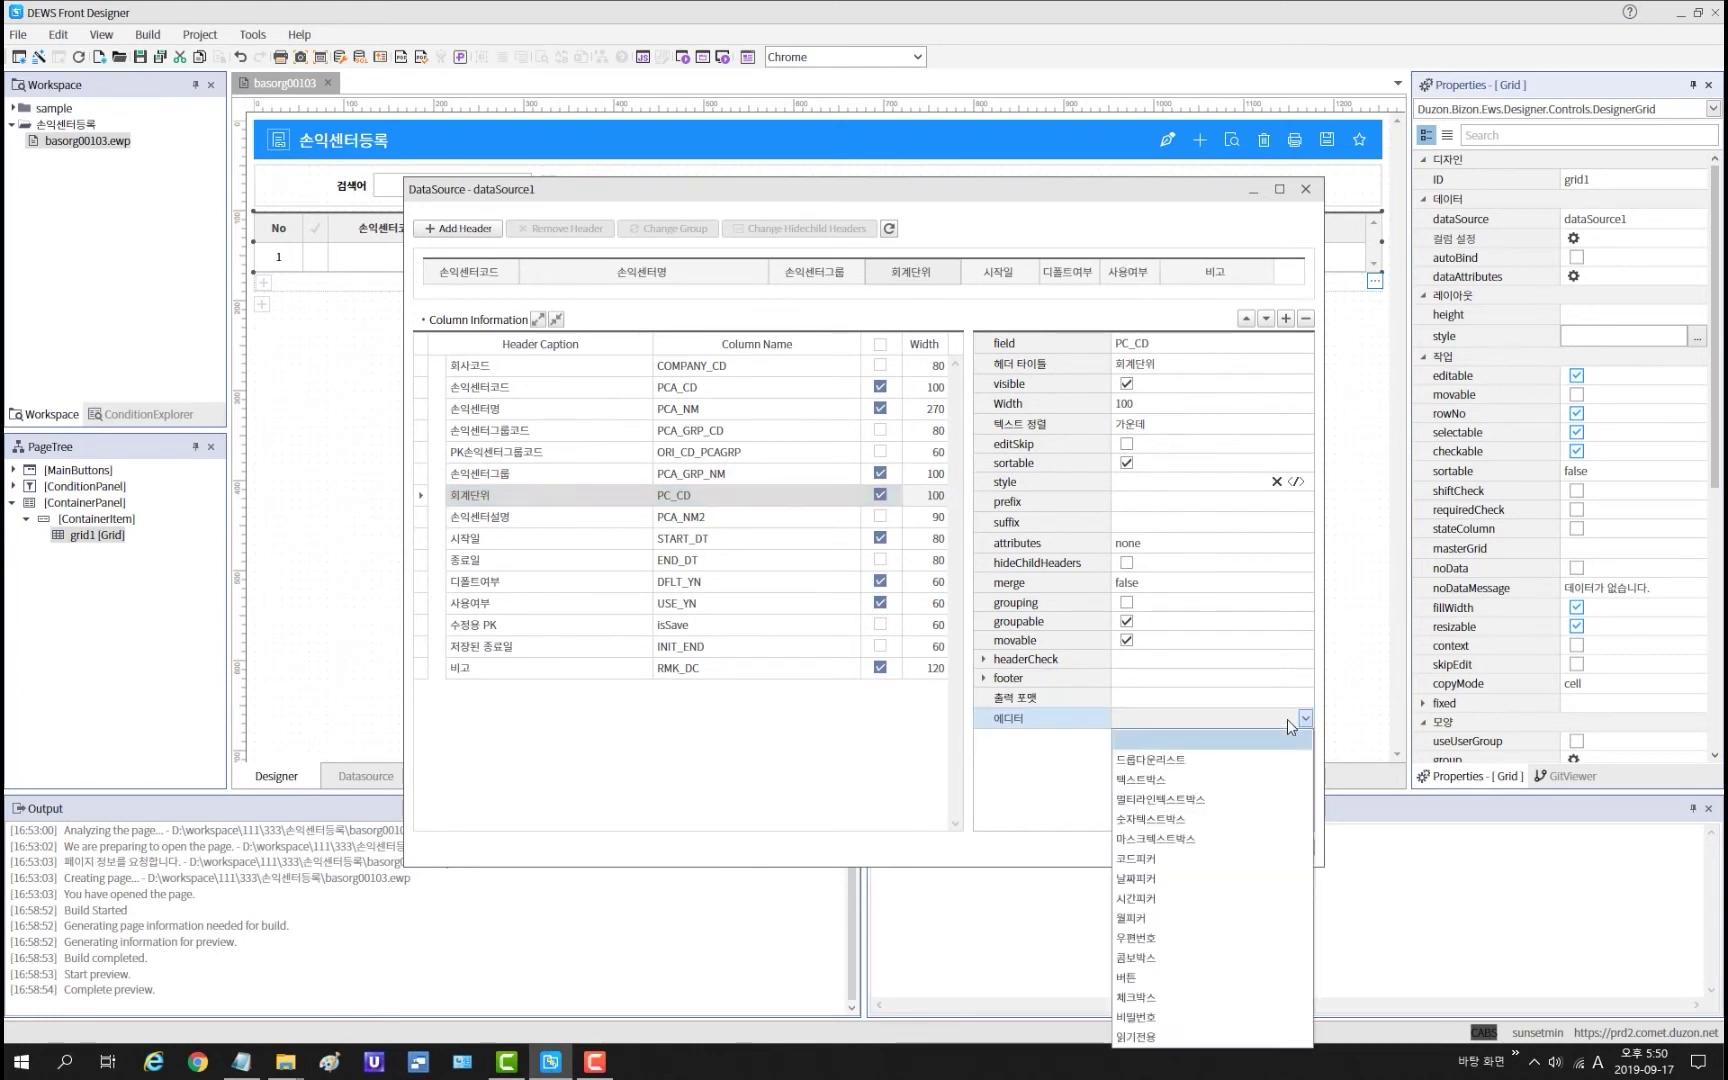
click(1238, 858)
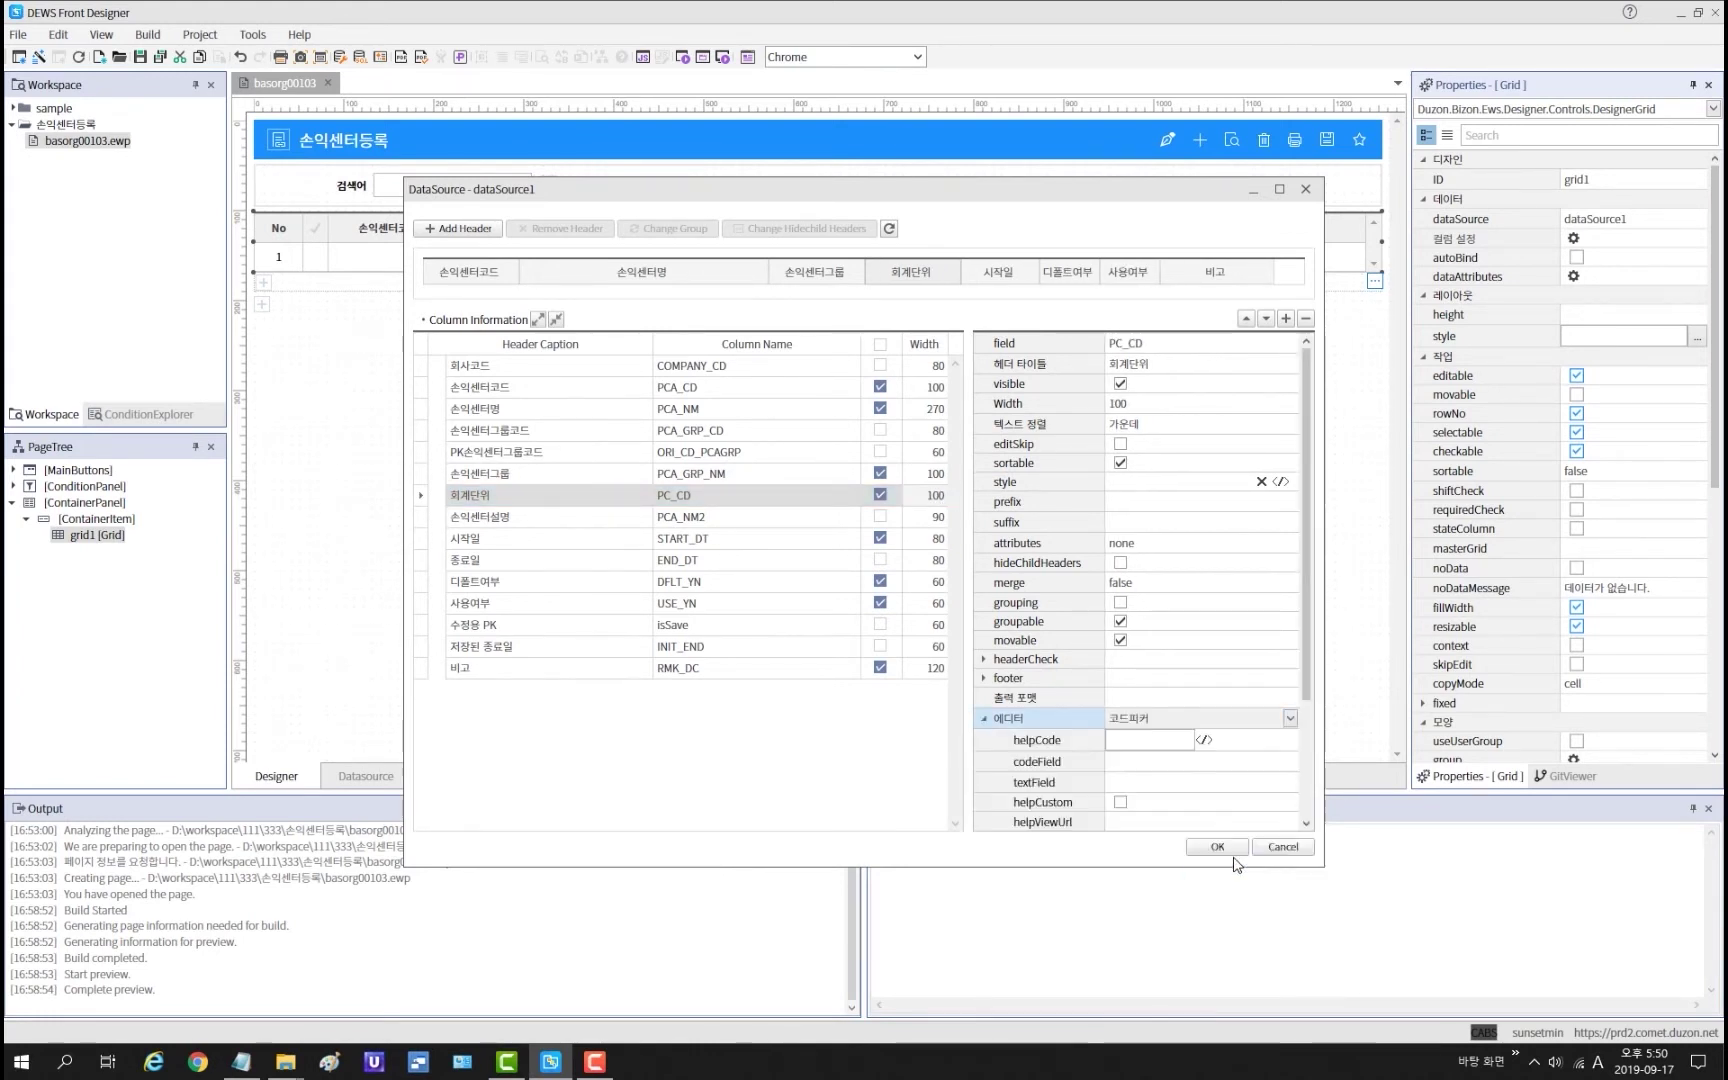
Step: Assign the 회계단위 help code H_MA_PC_MST_S with PC_CD-회계단위코드 as both code and text field, and remove the company_cd parameter from its mapping
click(1204, 740)
text(회계단위)
key(Return)
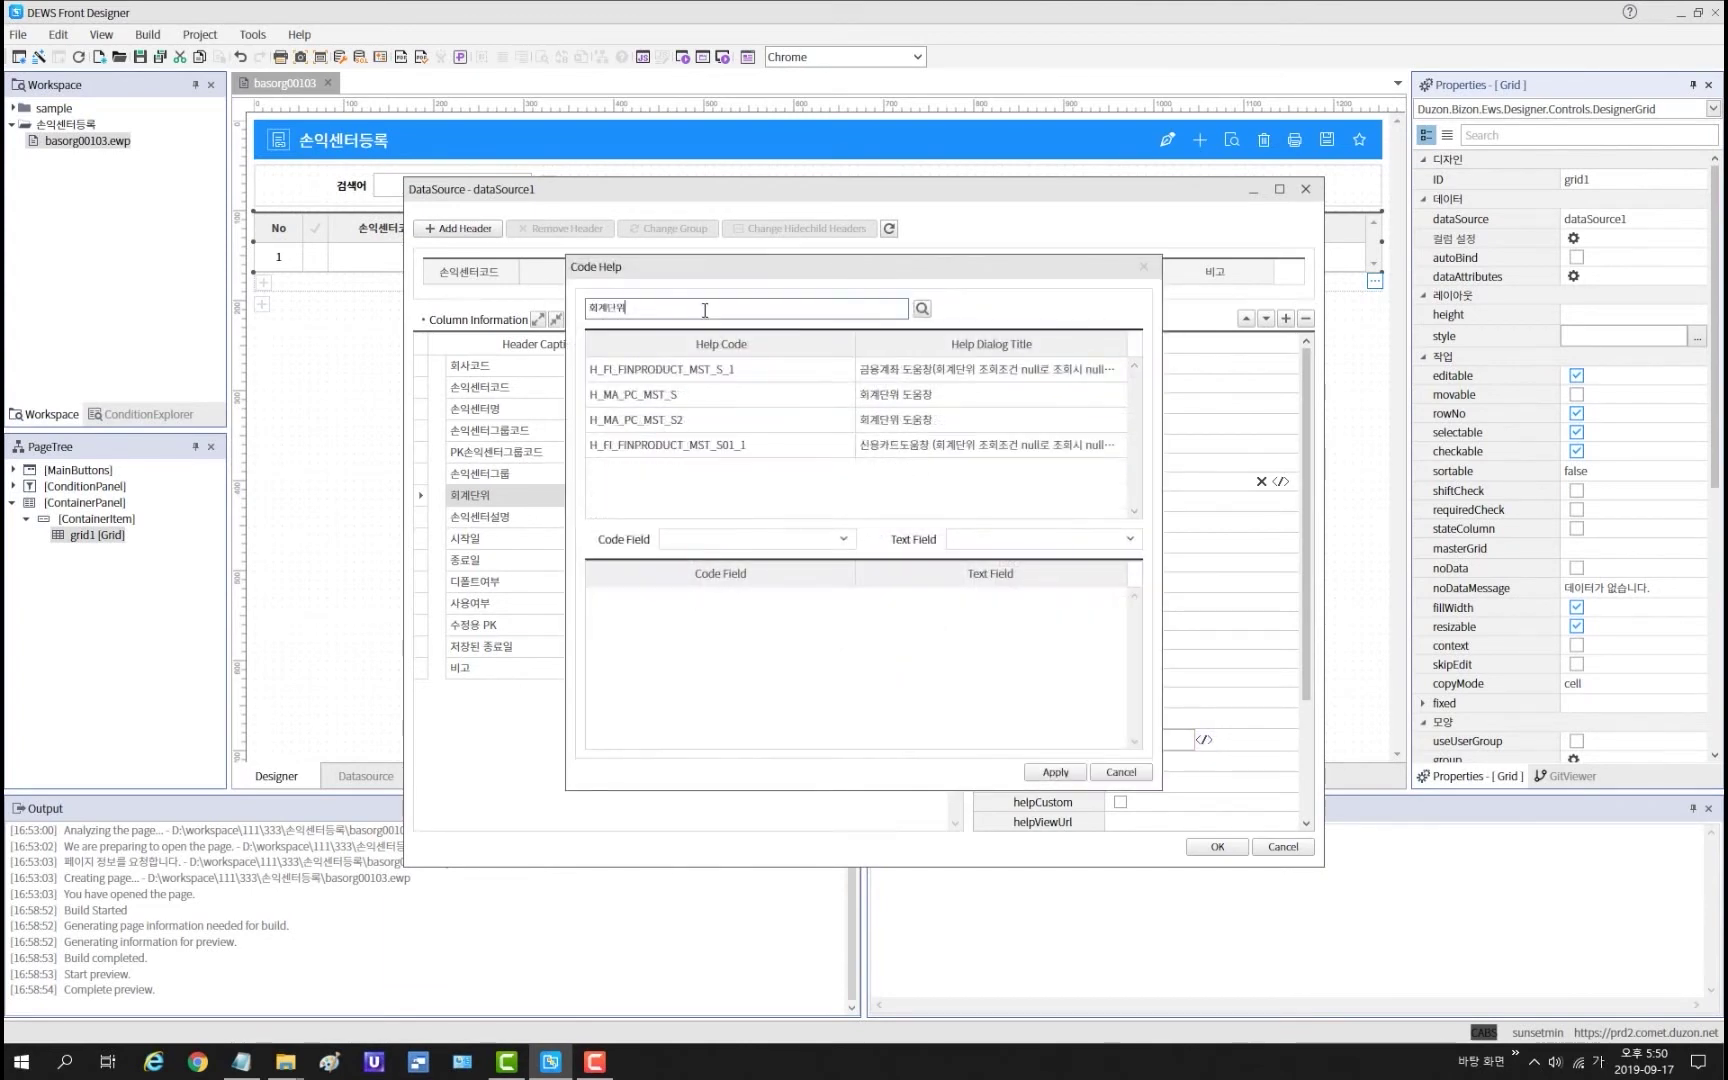
click(671, 396)
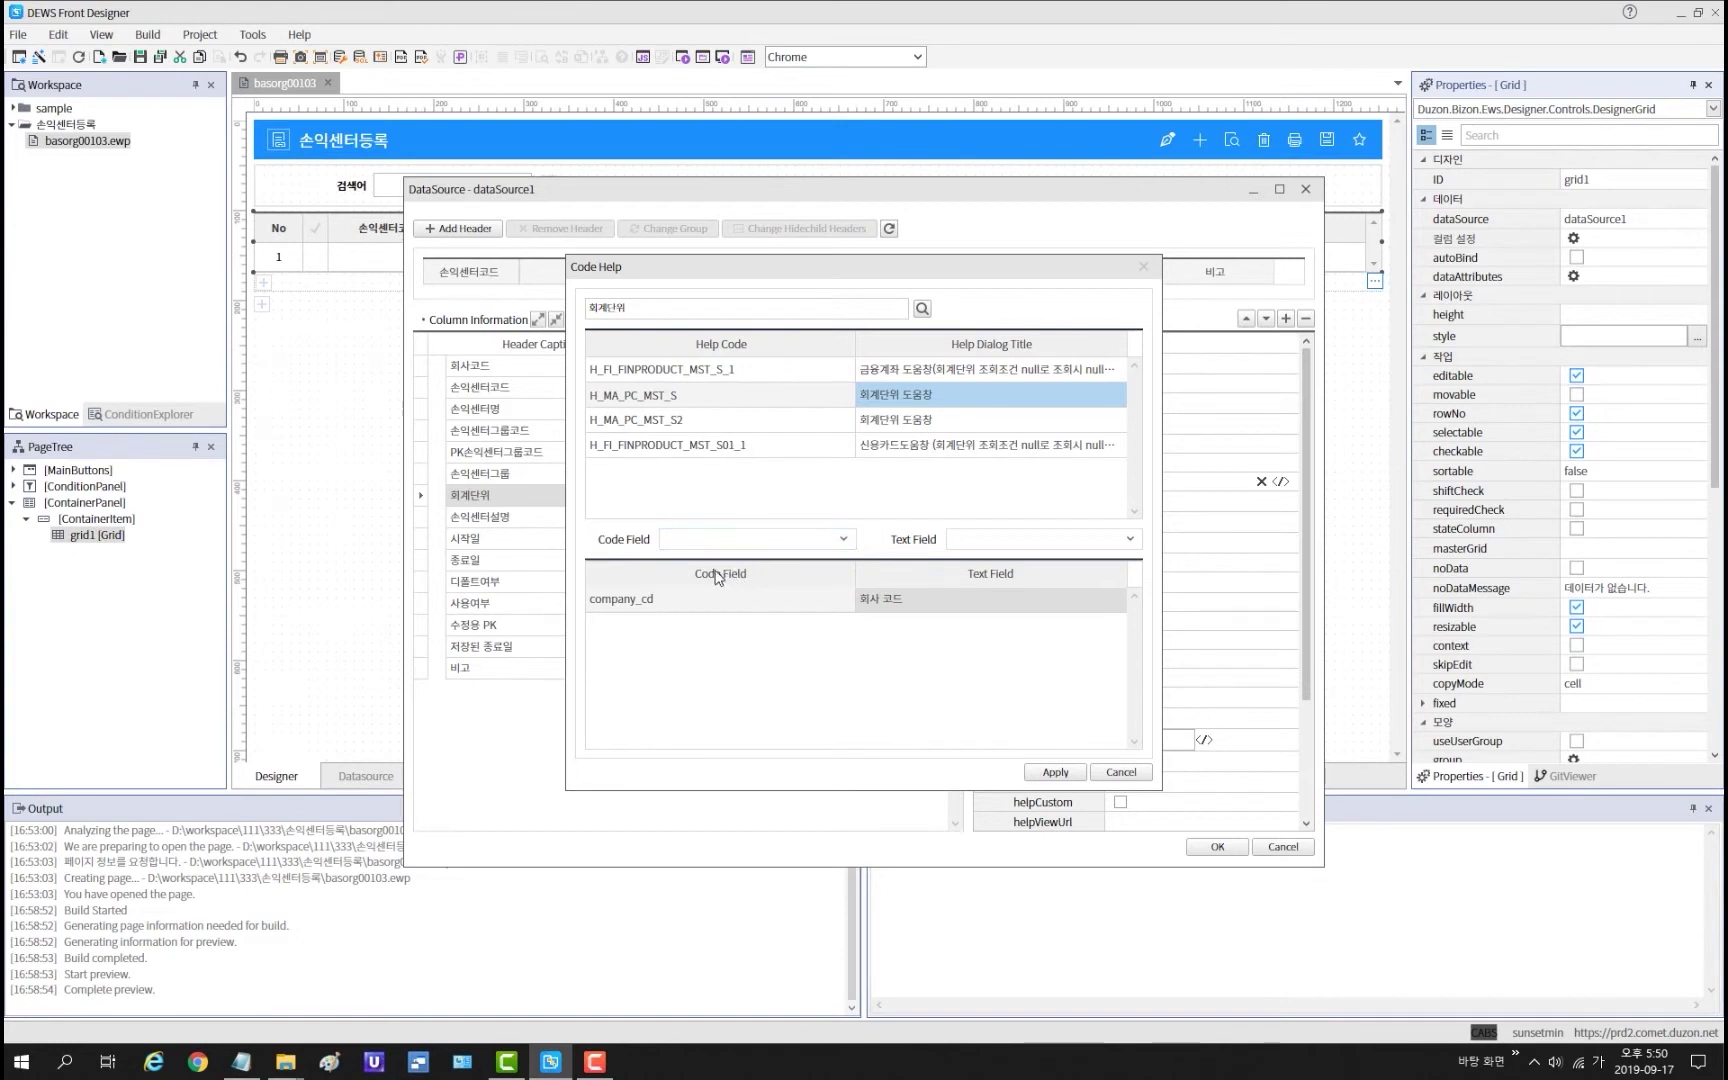
click(771, 540)
click(745, 561)
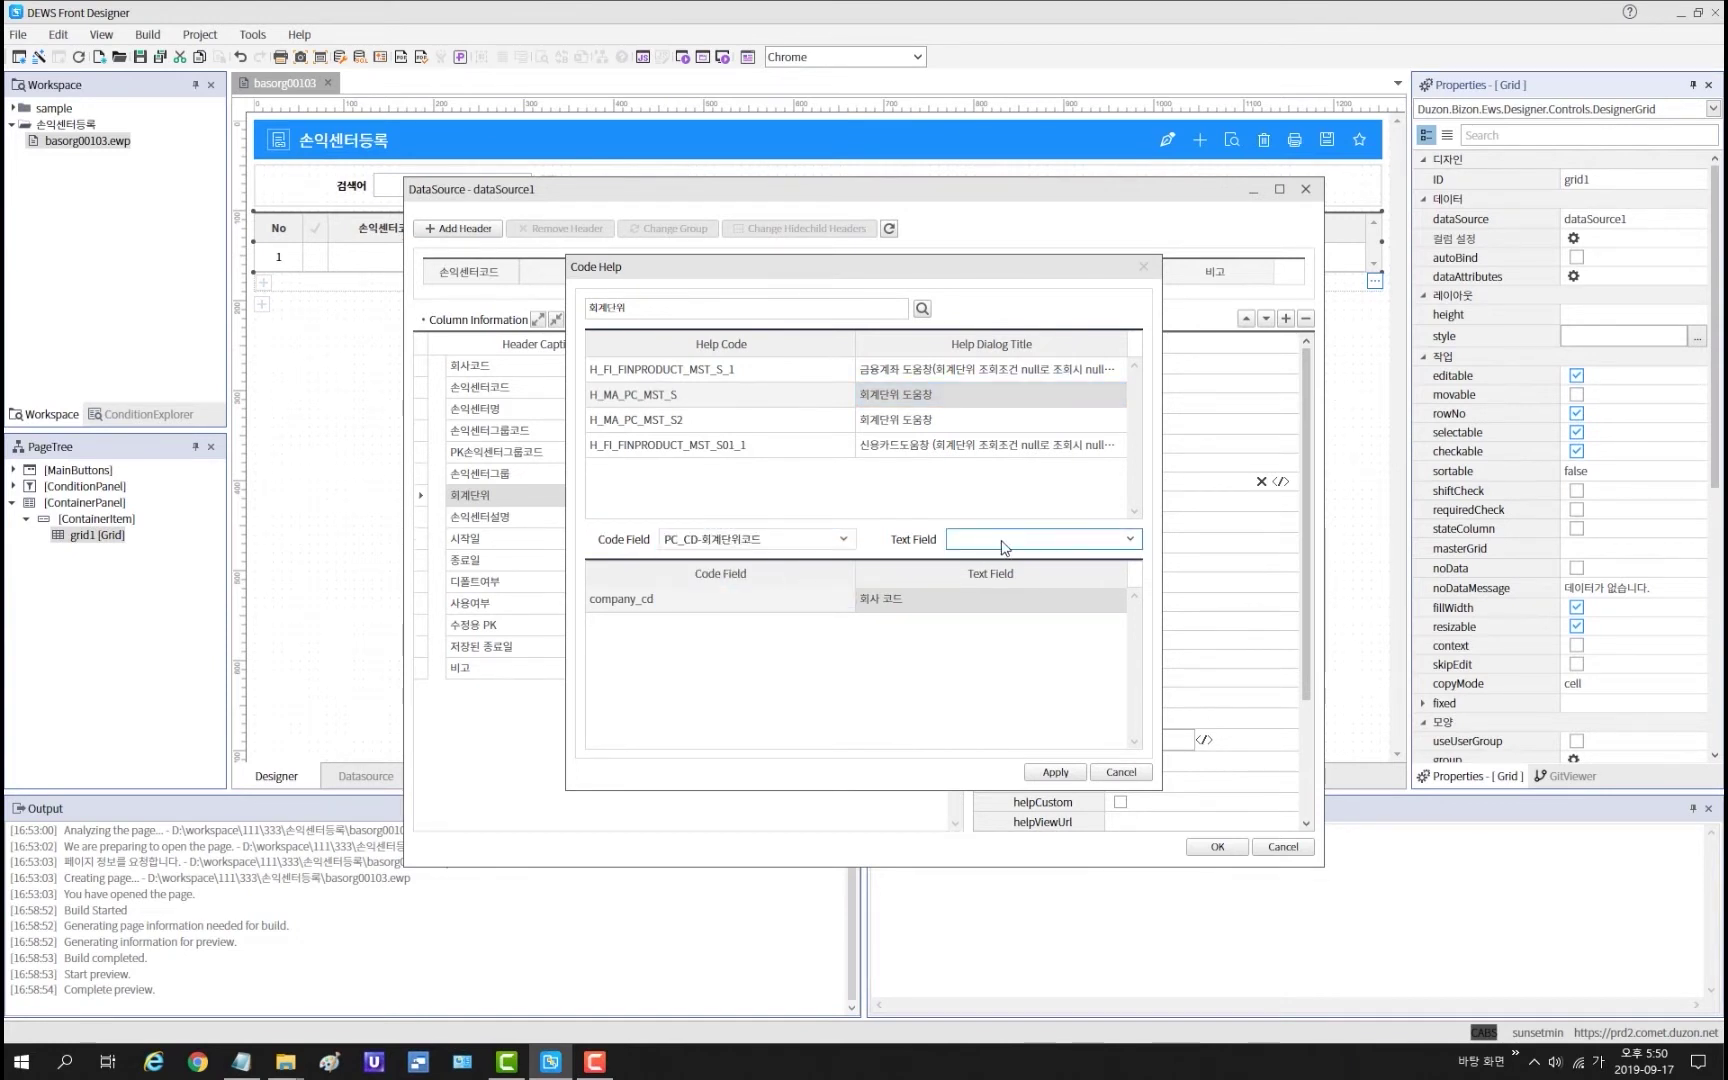
click(999, 540)
click(1000, 565)
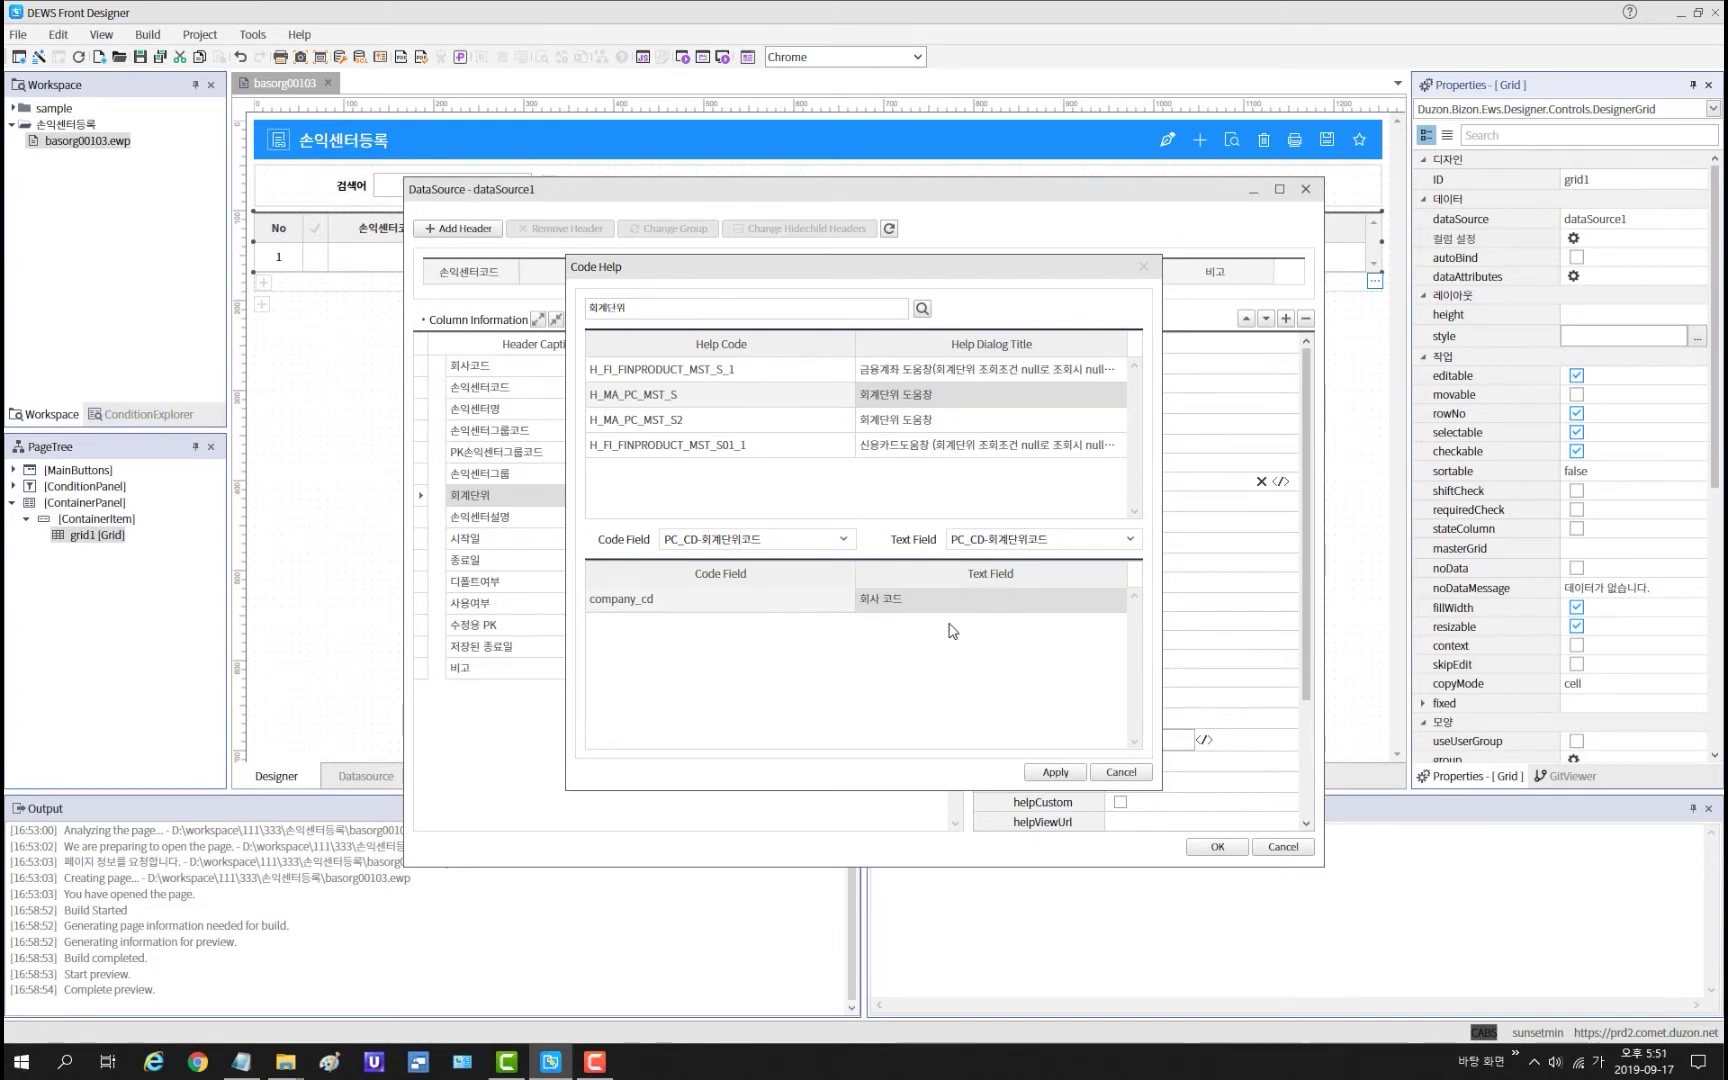
click(1055, 772)
click(1000, 390)
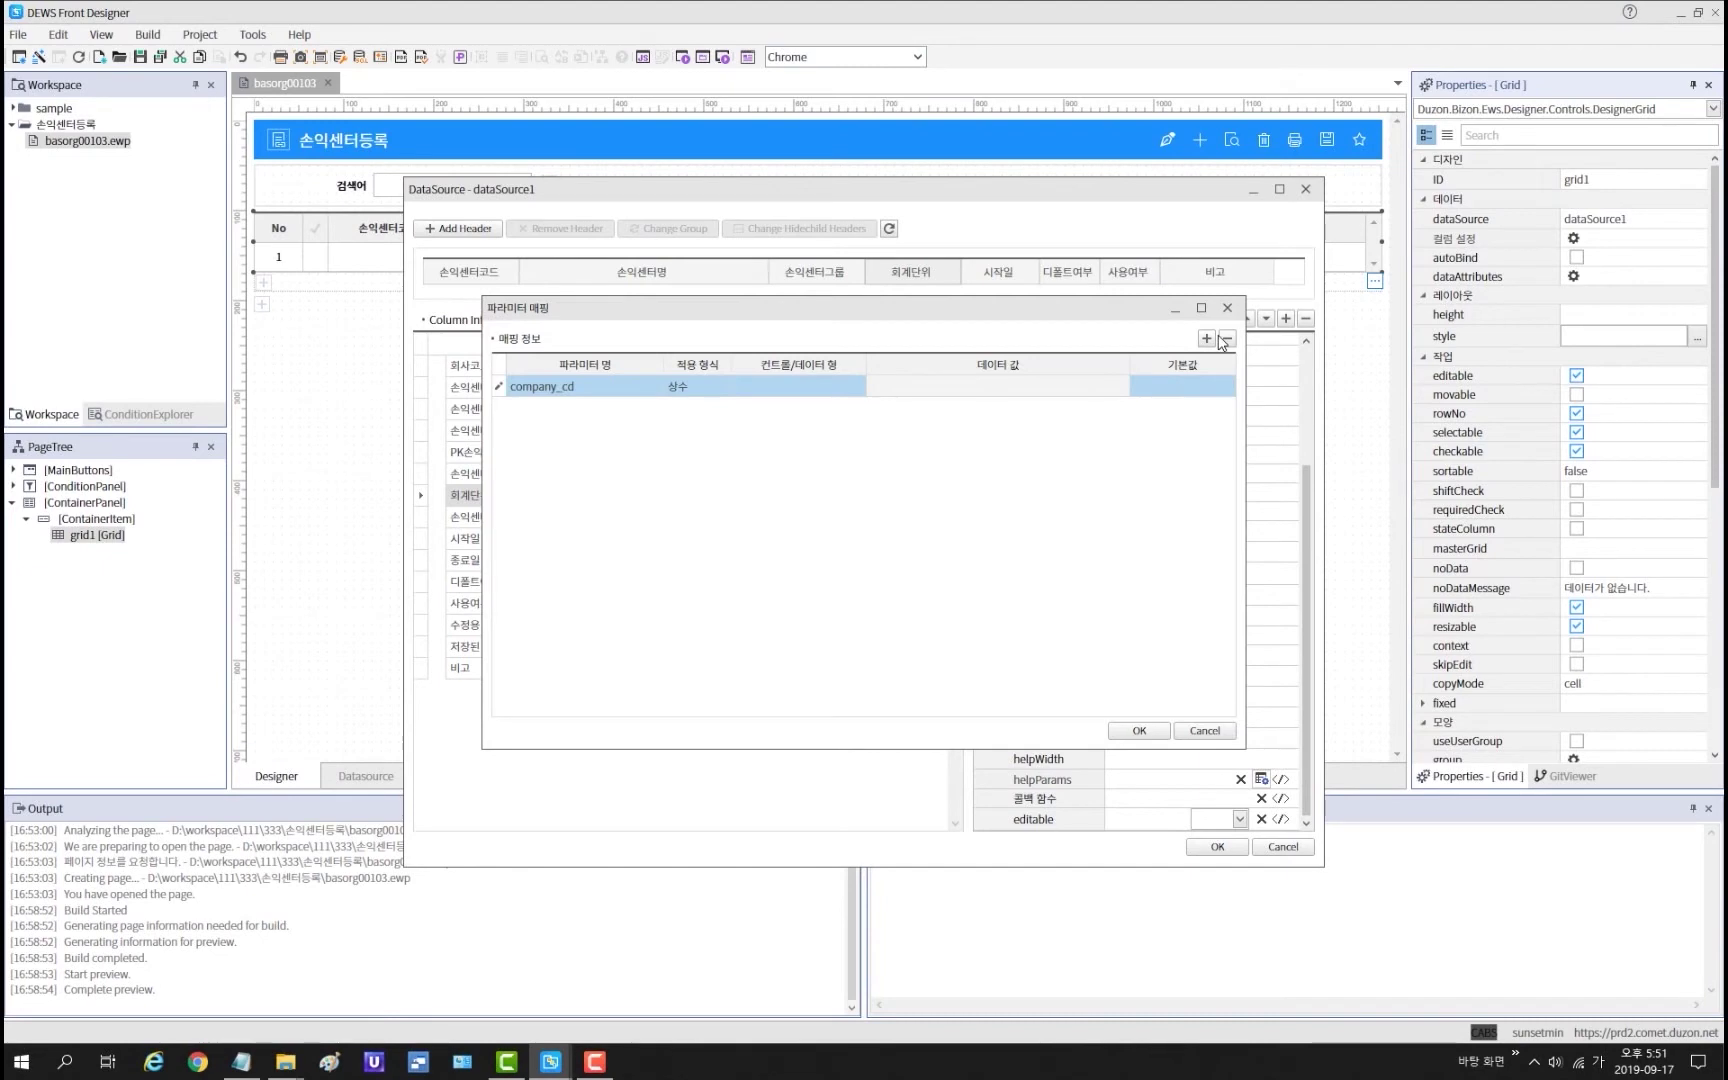
click(1222, 343)
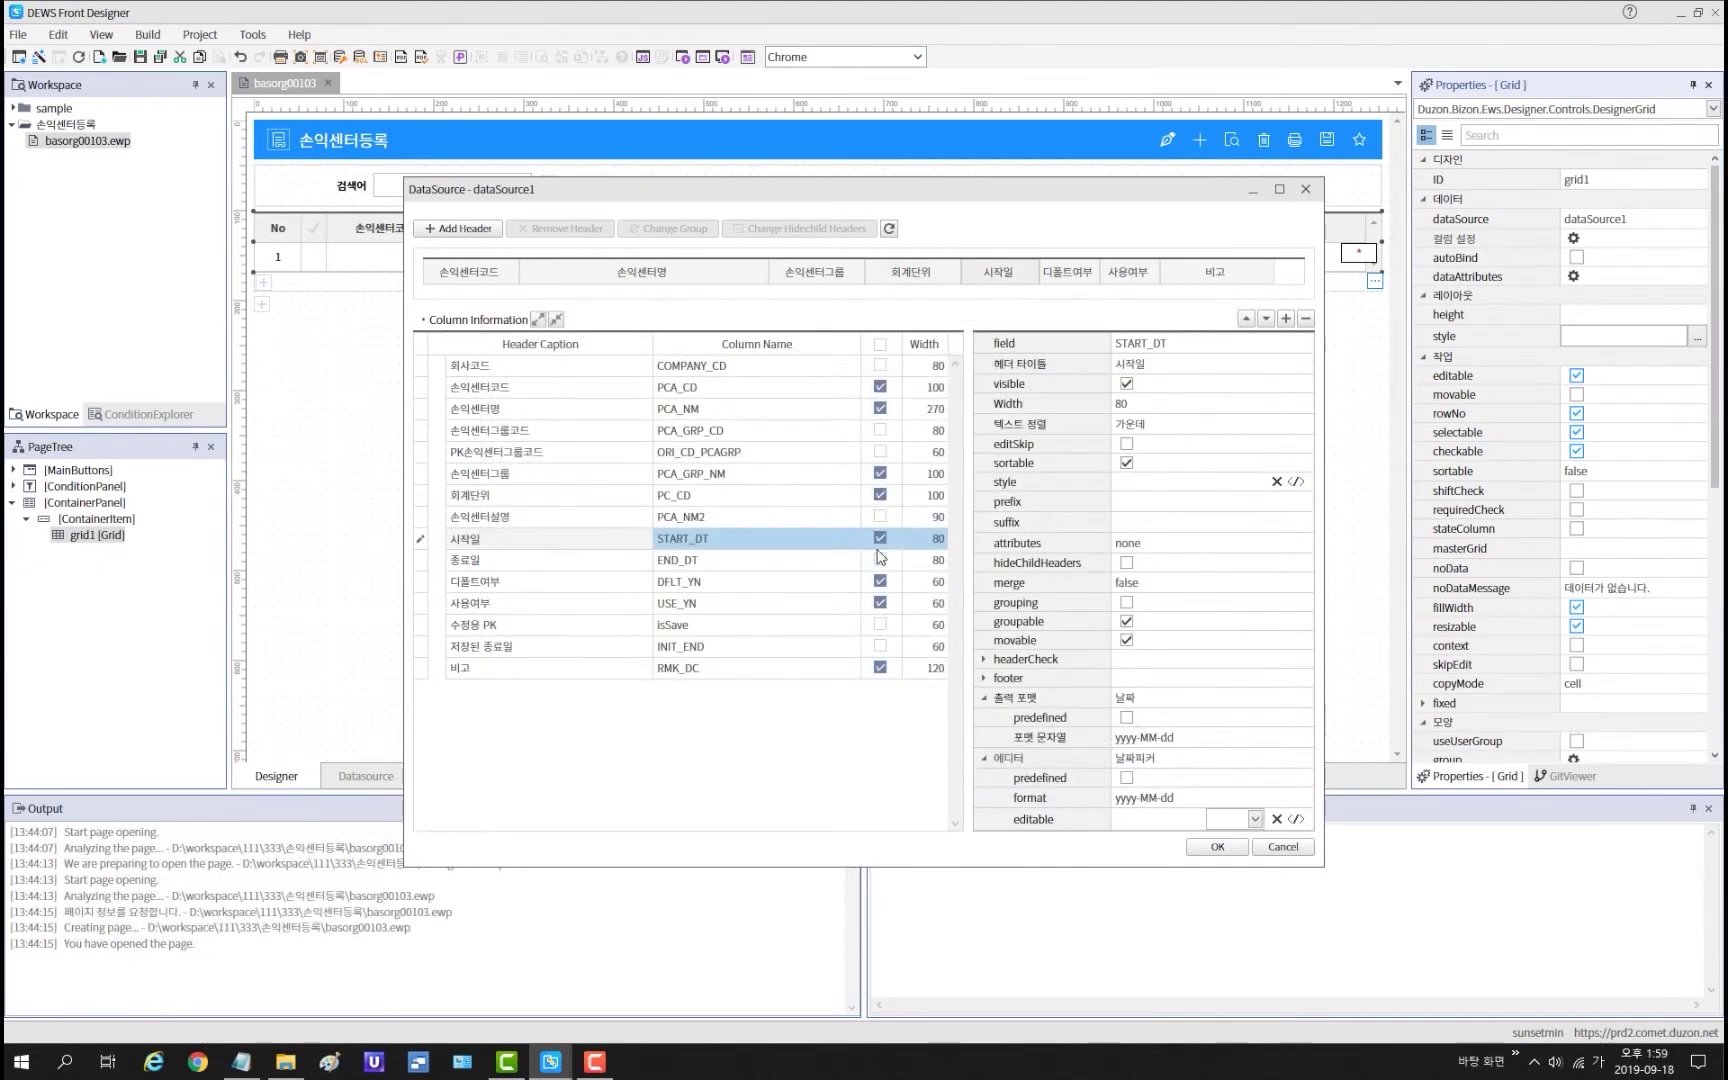
Step: Set the 시작일 (START_DT) column's width to 90, make it required, and open its date picker editor's editable script
click(938, 539)
text(90)
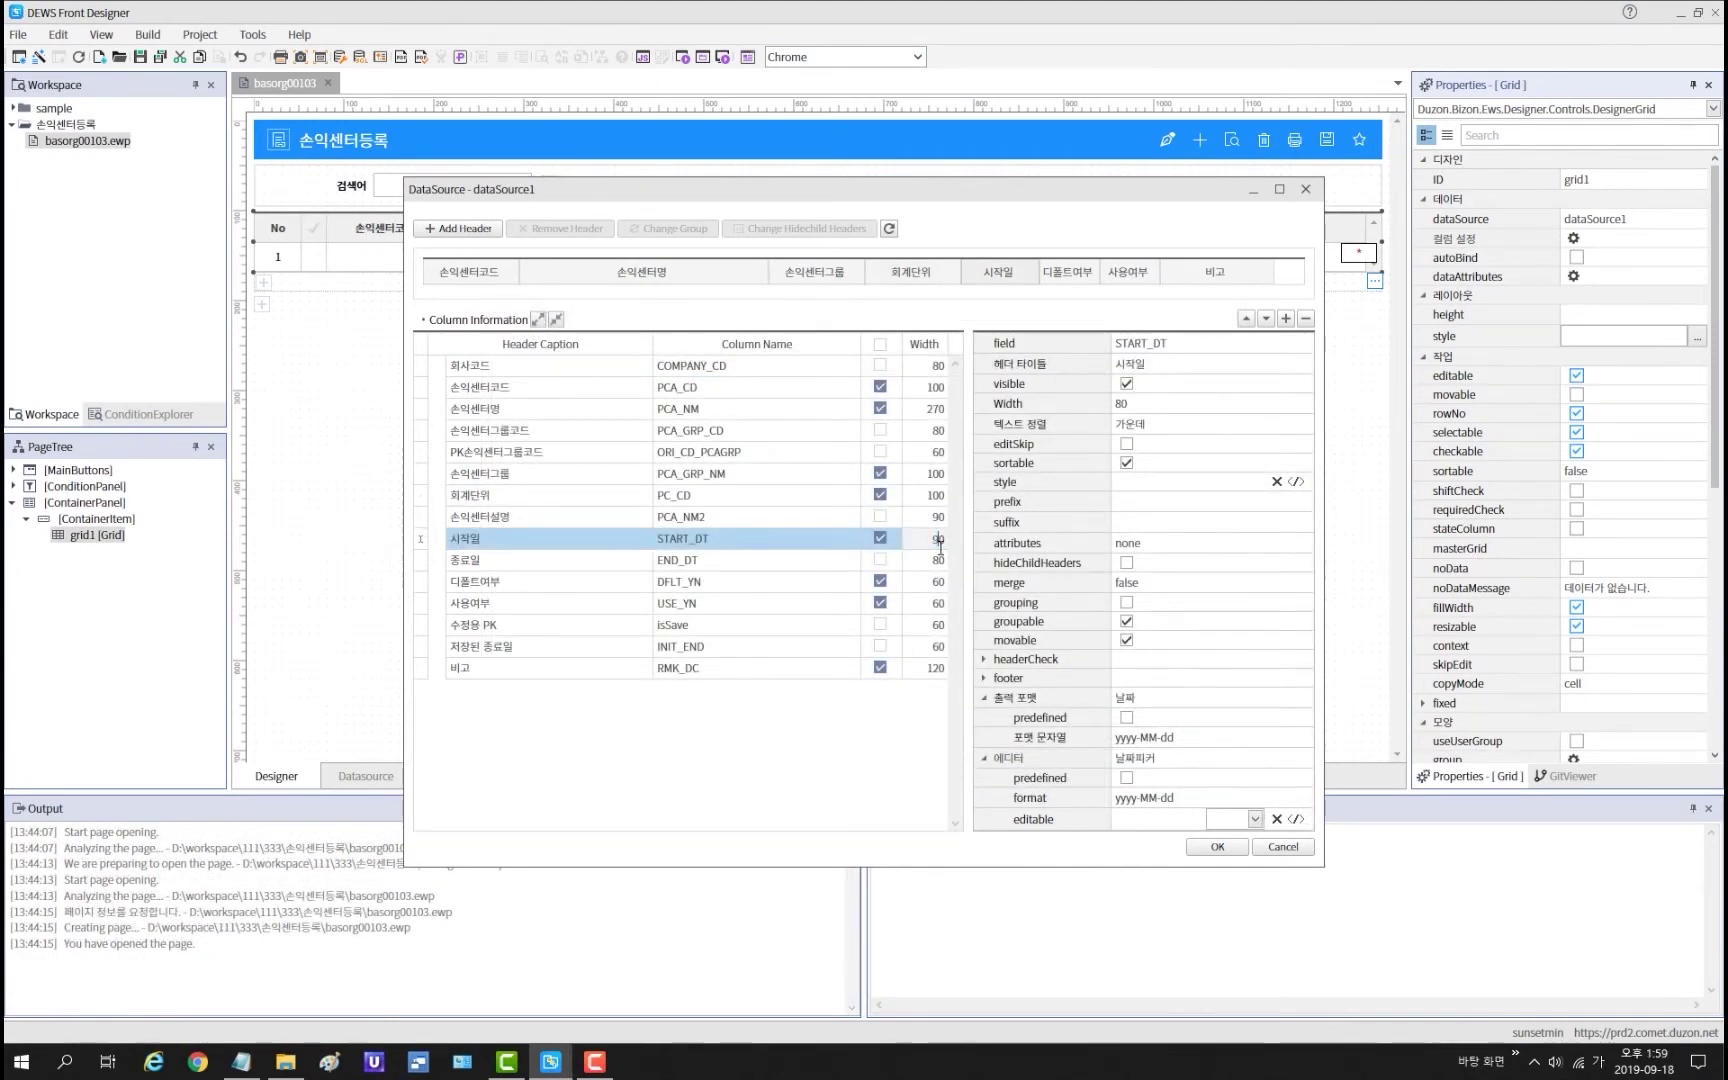
click(1140, 545)
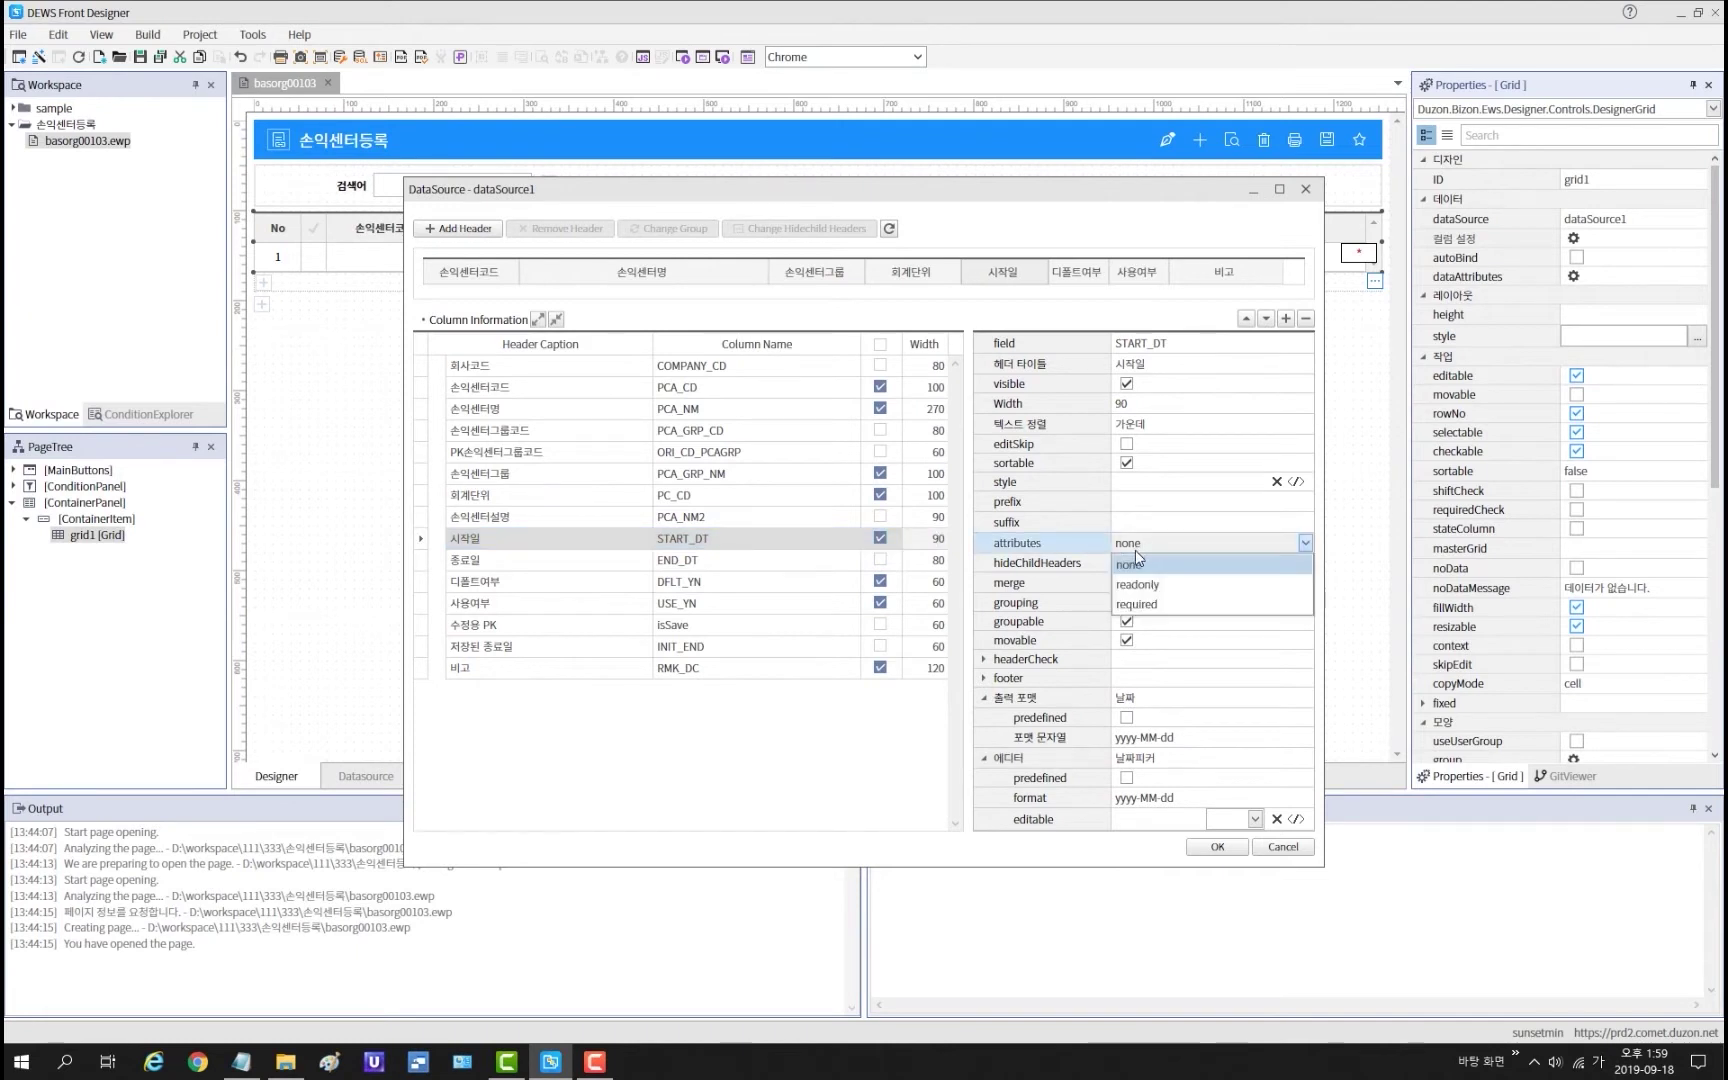
click(1172, 606)
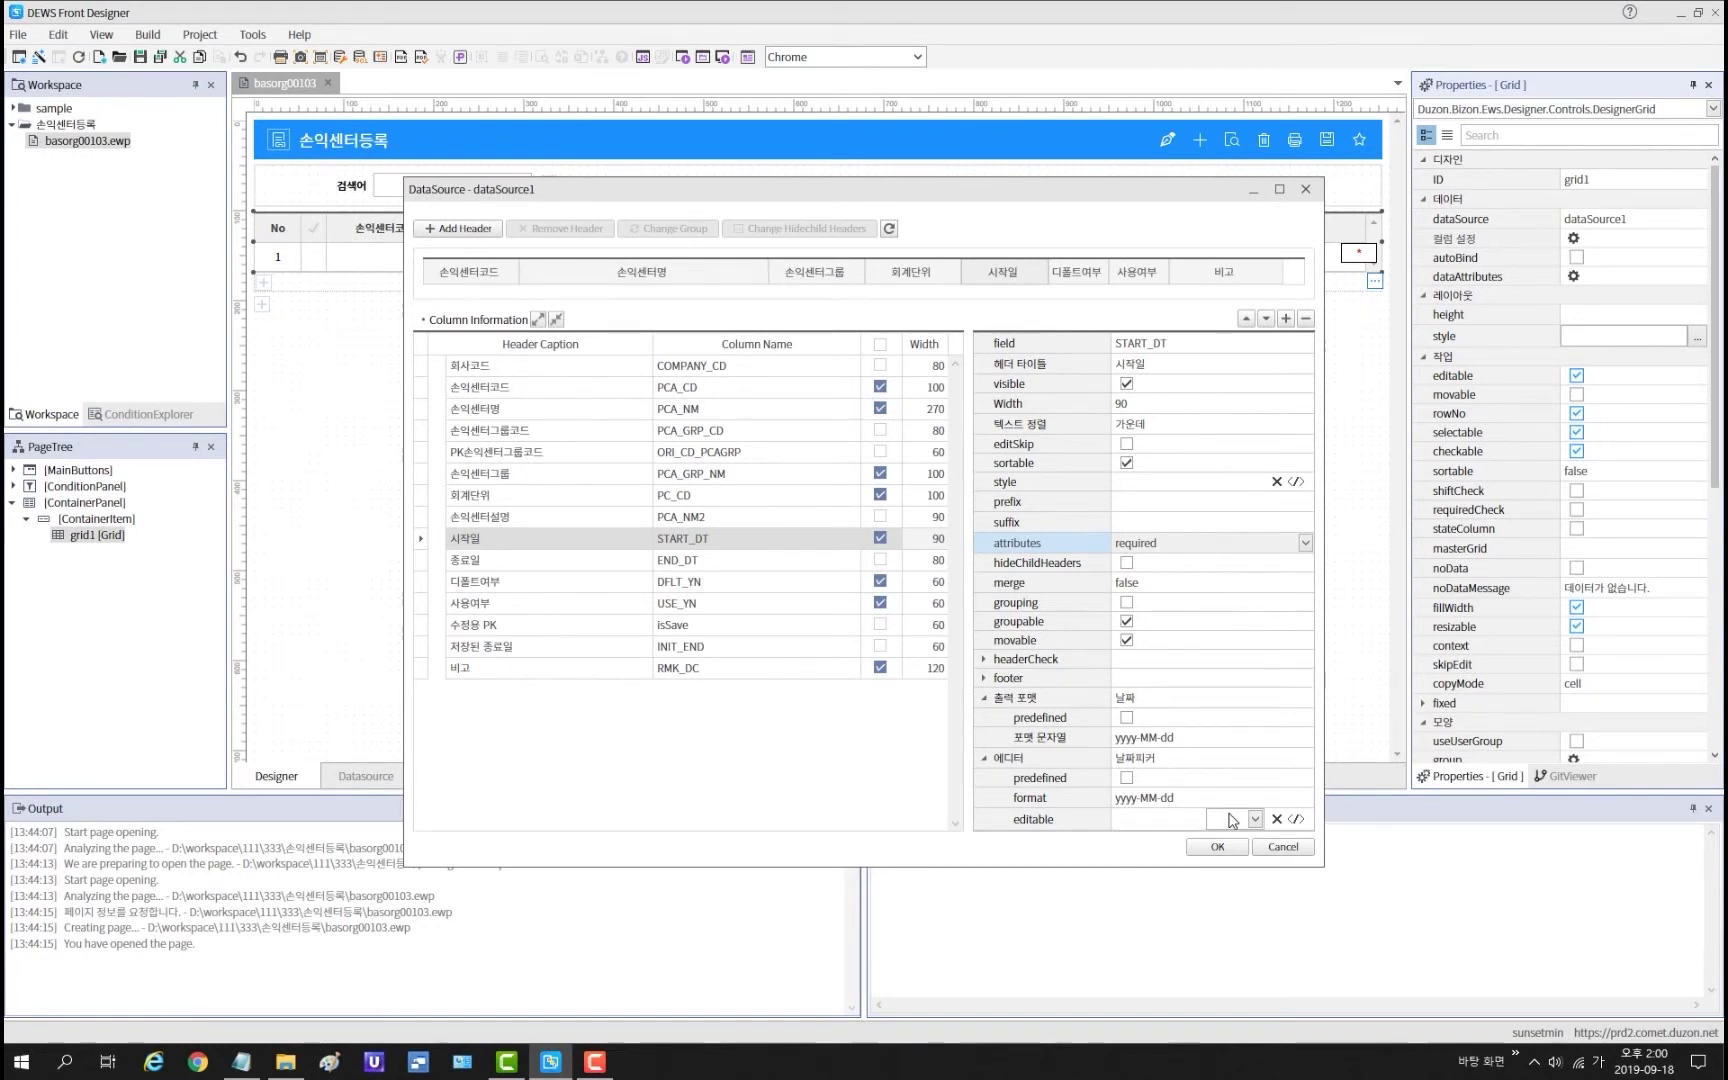
click(1297, 820)
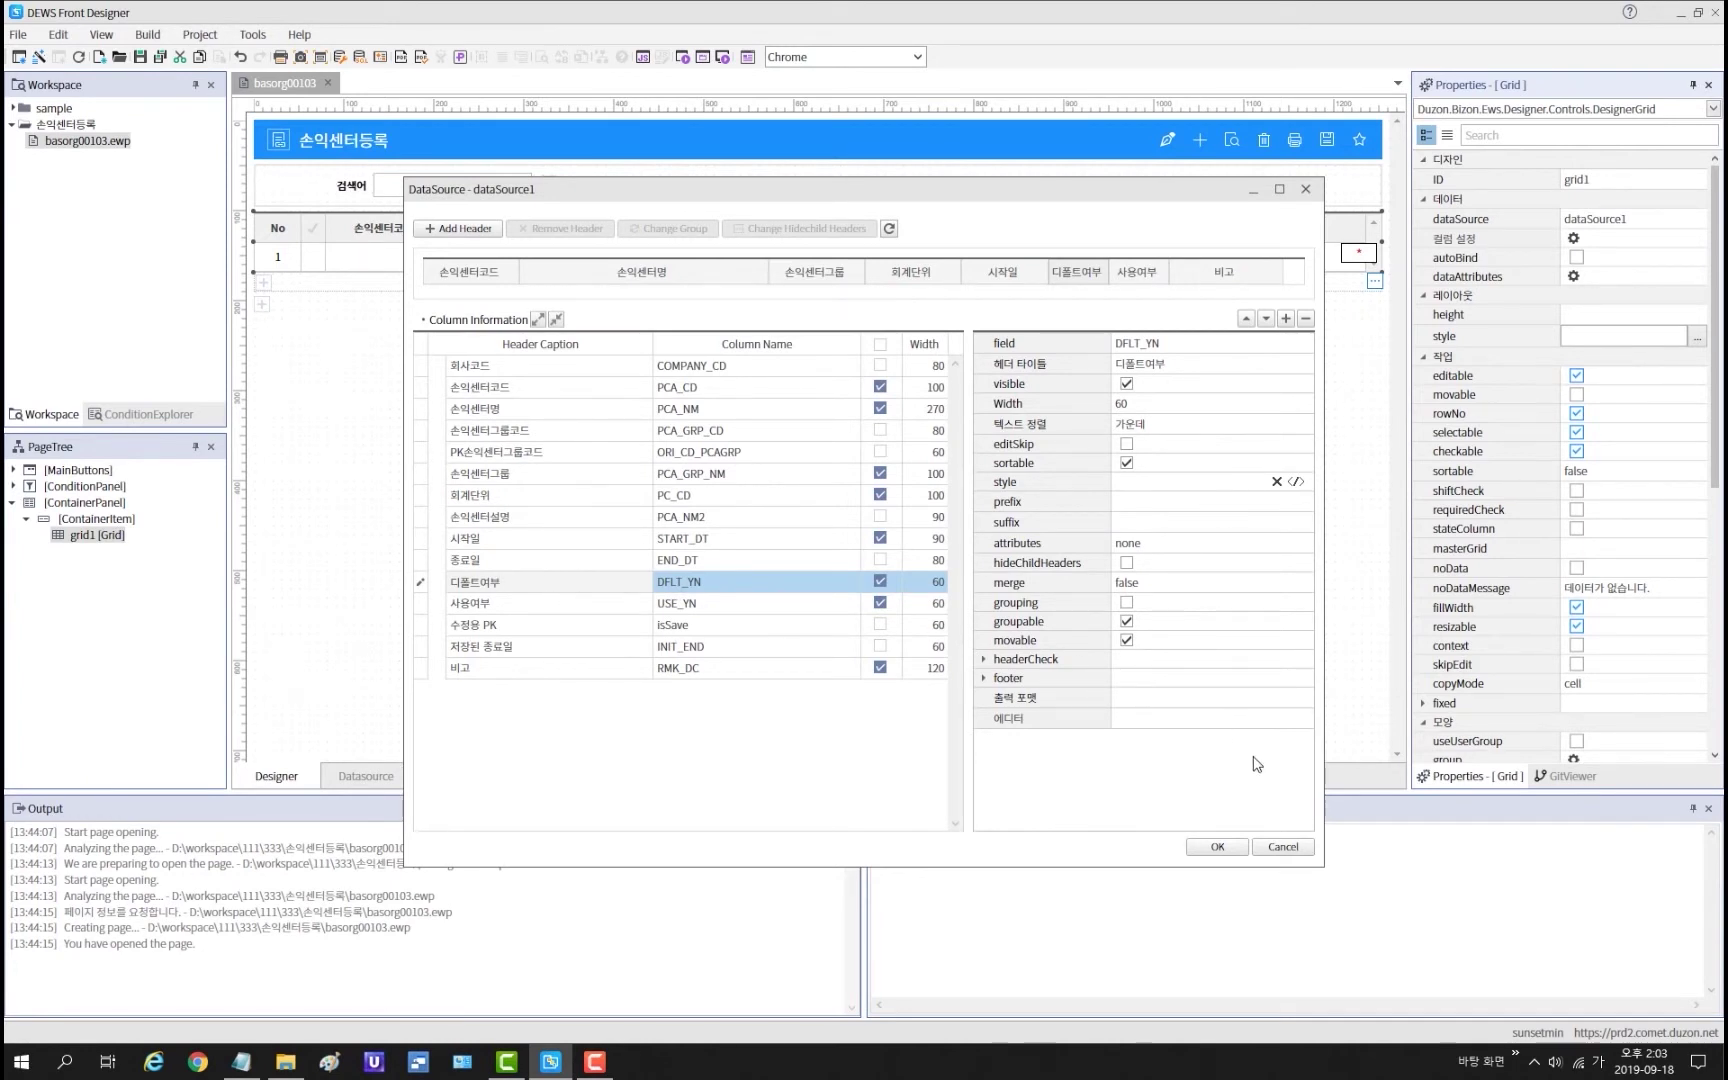
Step: Give the 디폴트여부 (DFLT_YN) column a 드롭다운리스트 editor using dataSource2, with SYSDEF_CD as value field and SYSDEF_NM as text field
click(1304, 719)
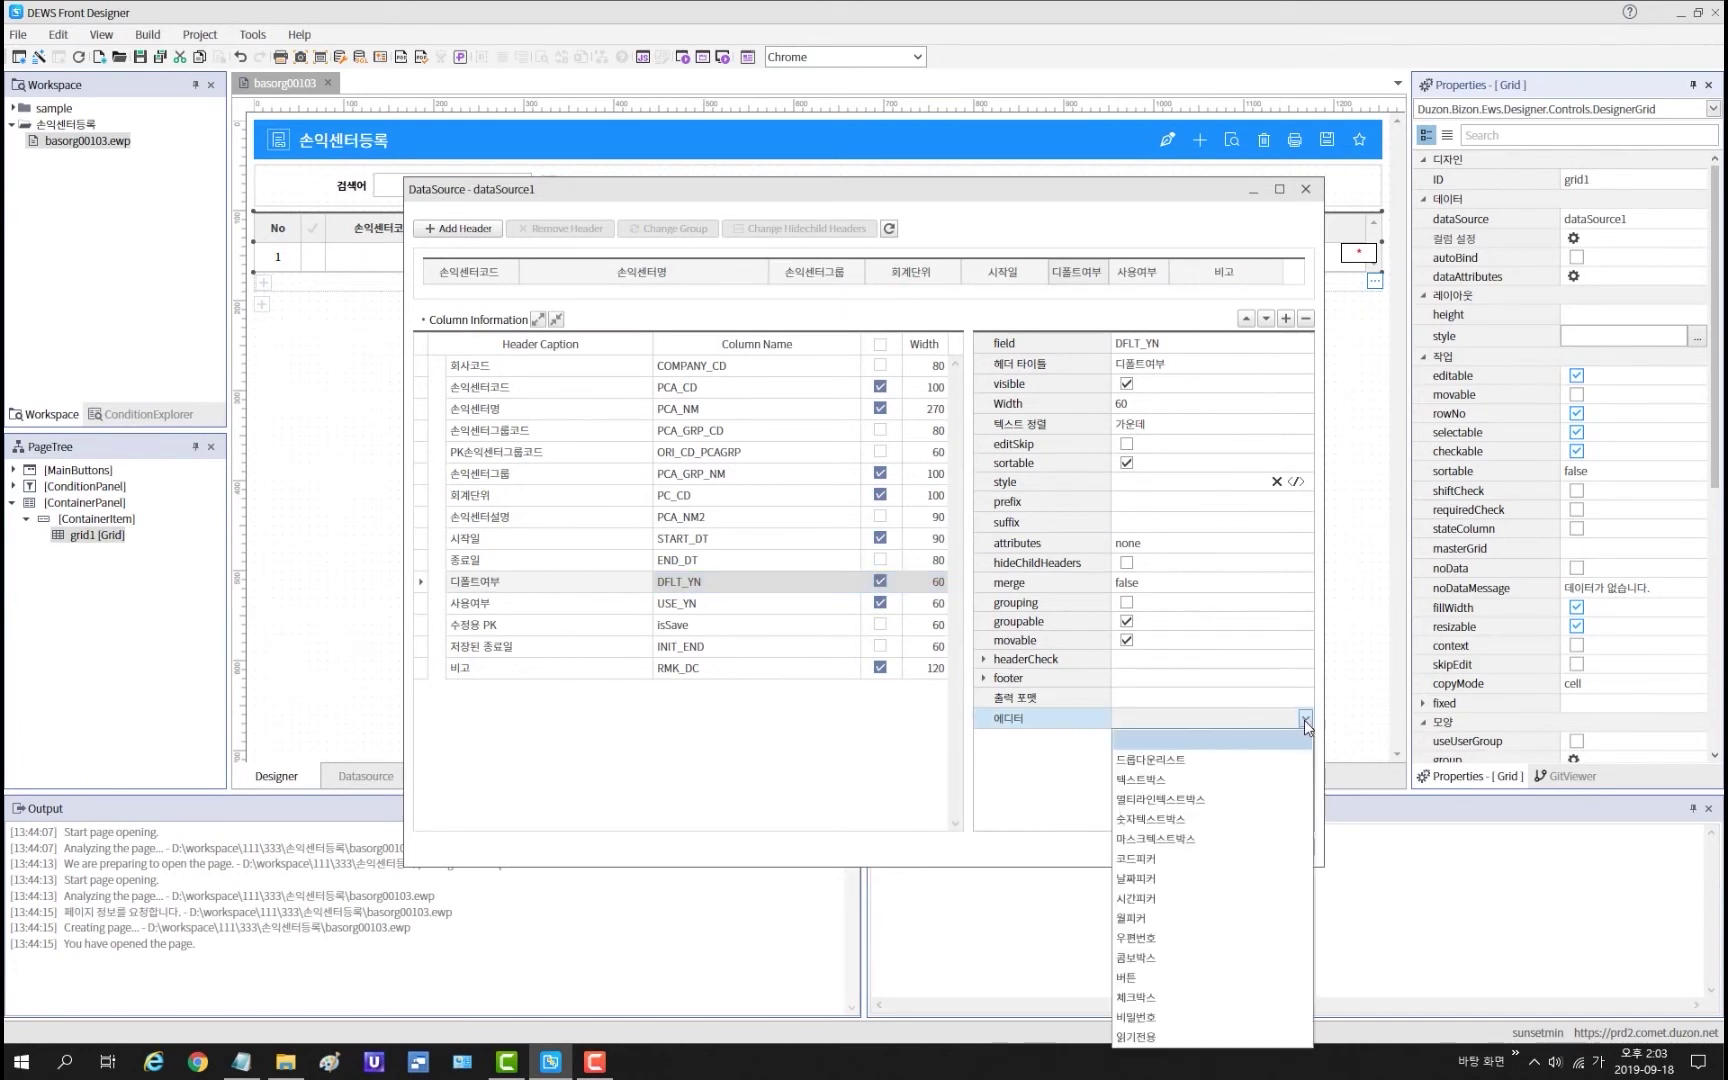
click(1268, 762)
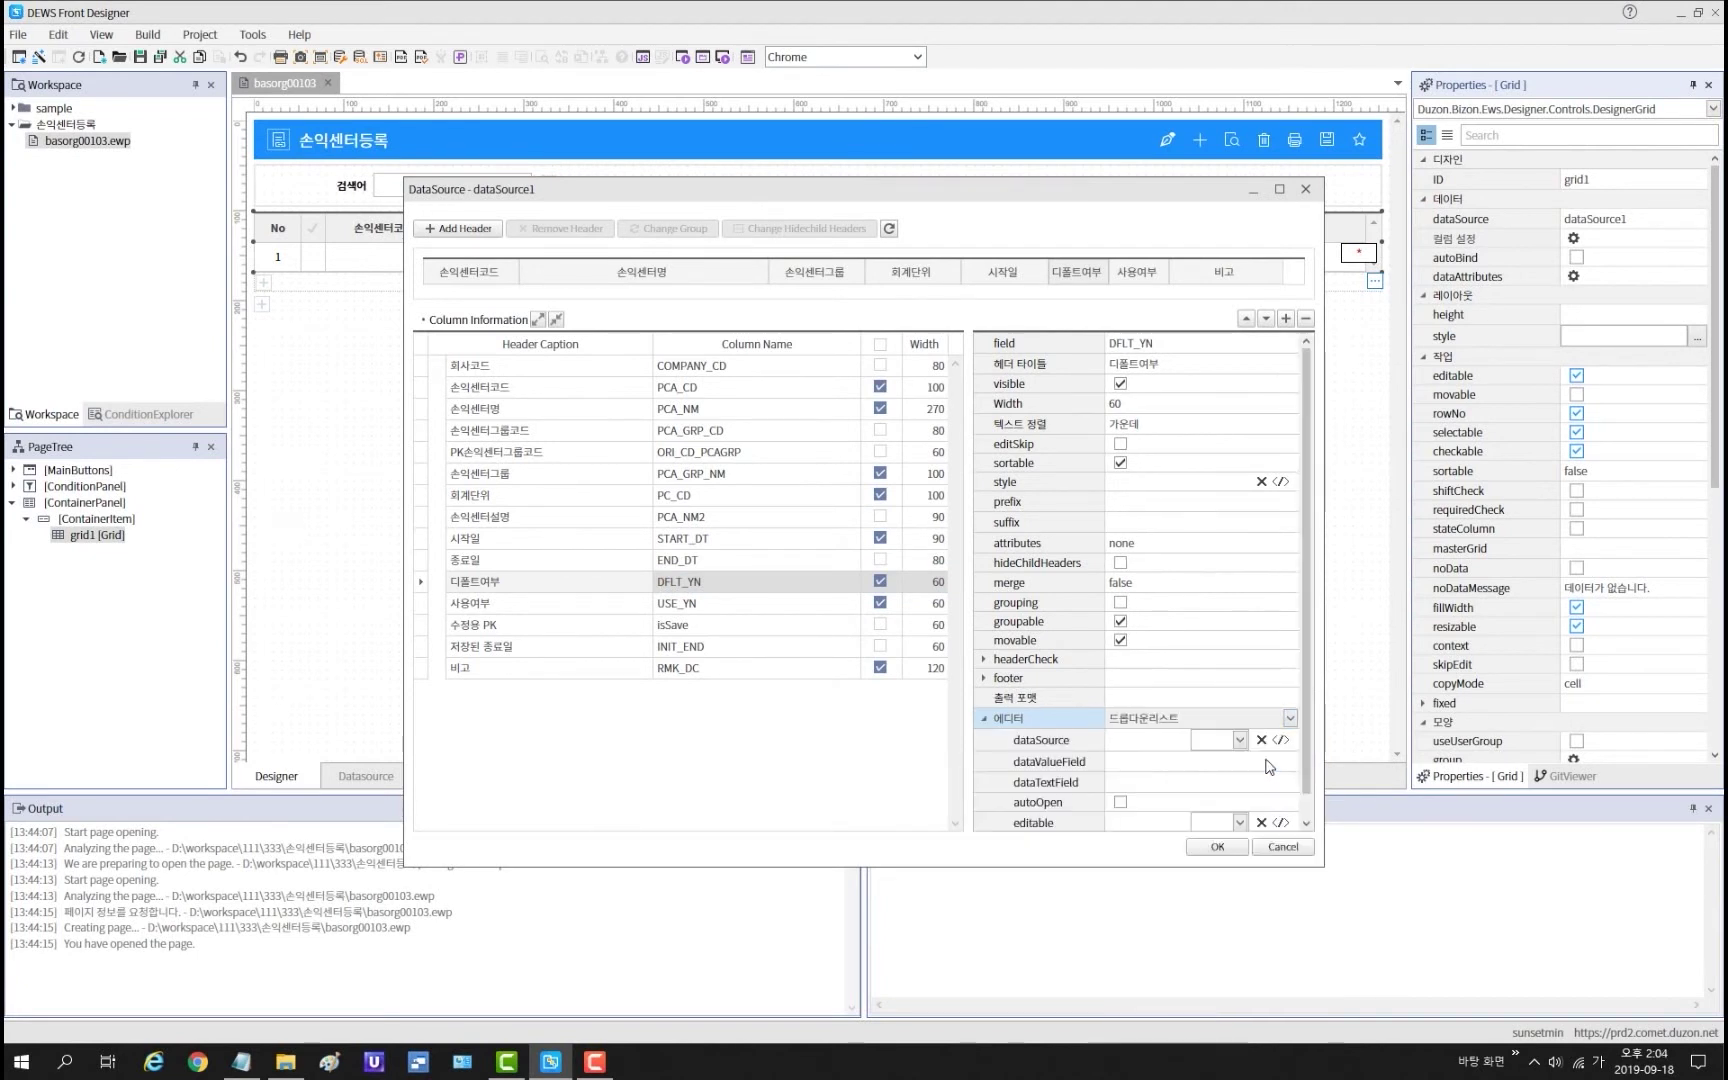
click(1238, 740)
click(1228, 764)
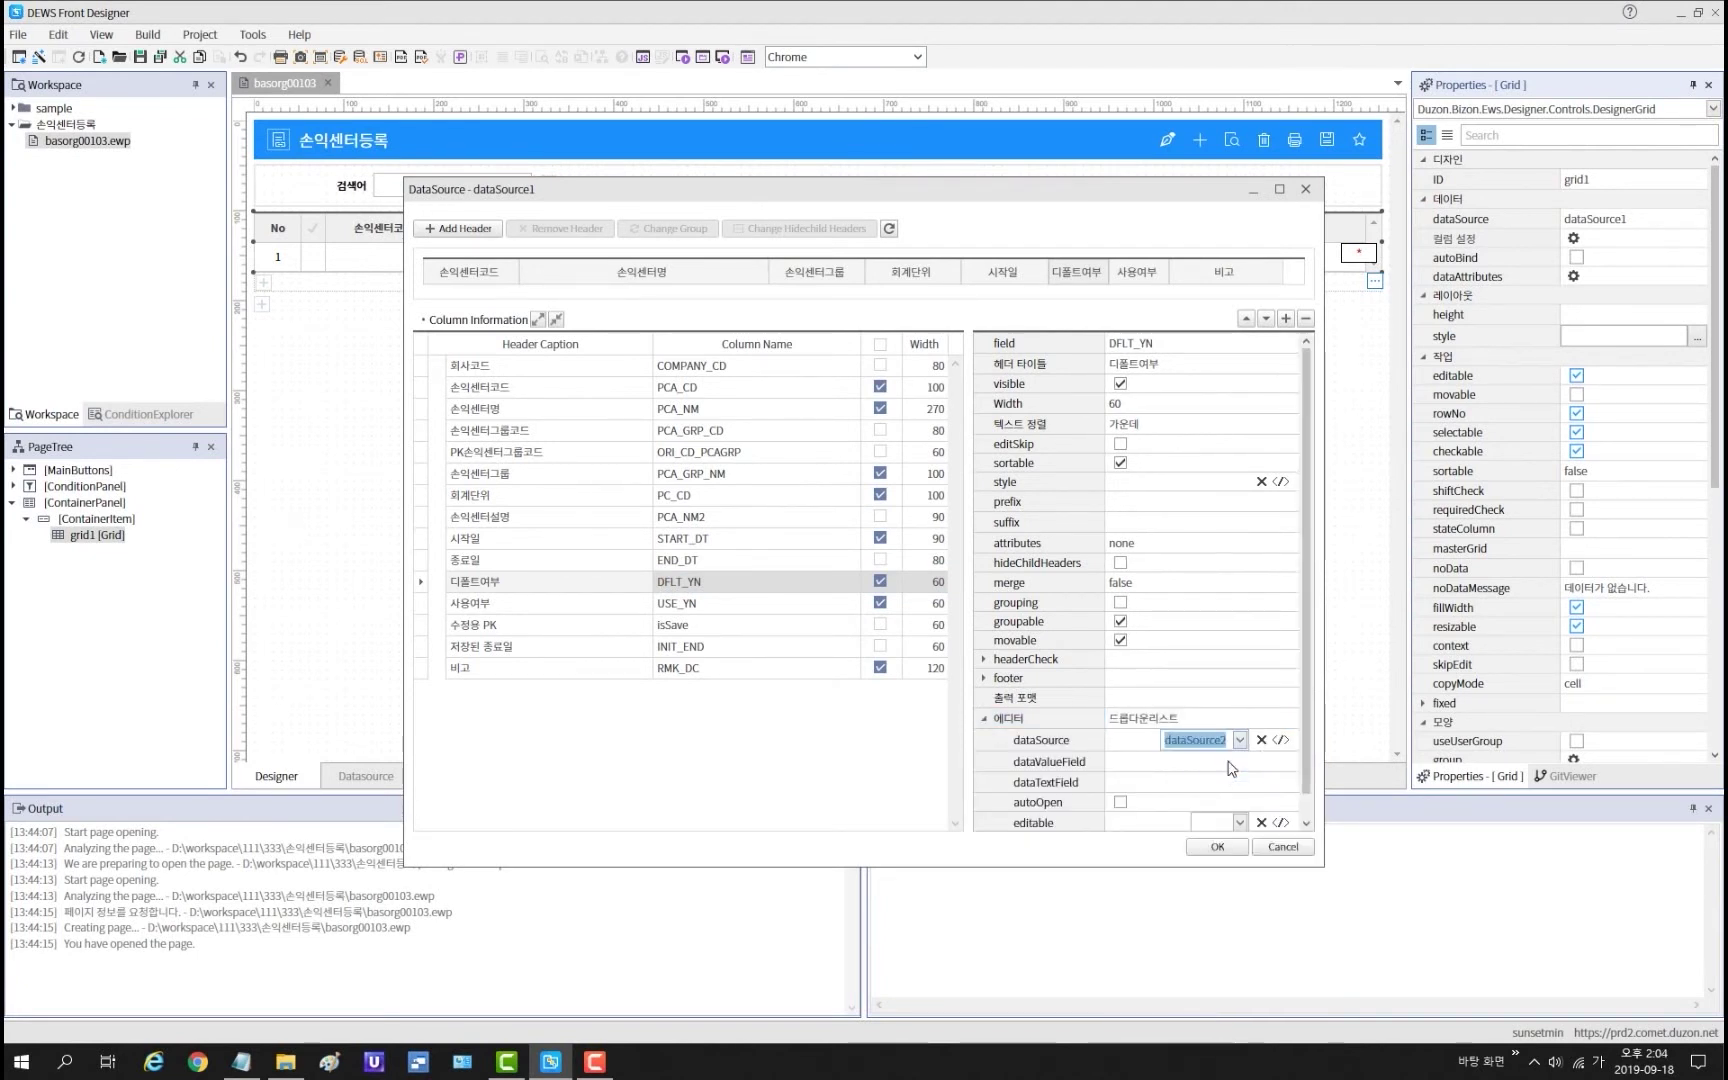
click(1232, 764)
click(1289, 761)
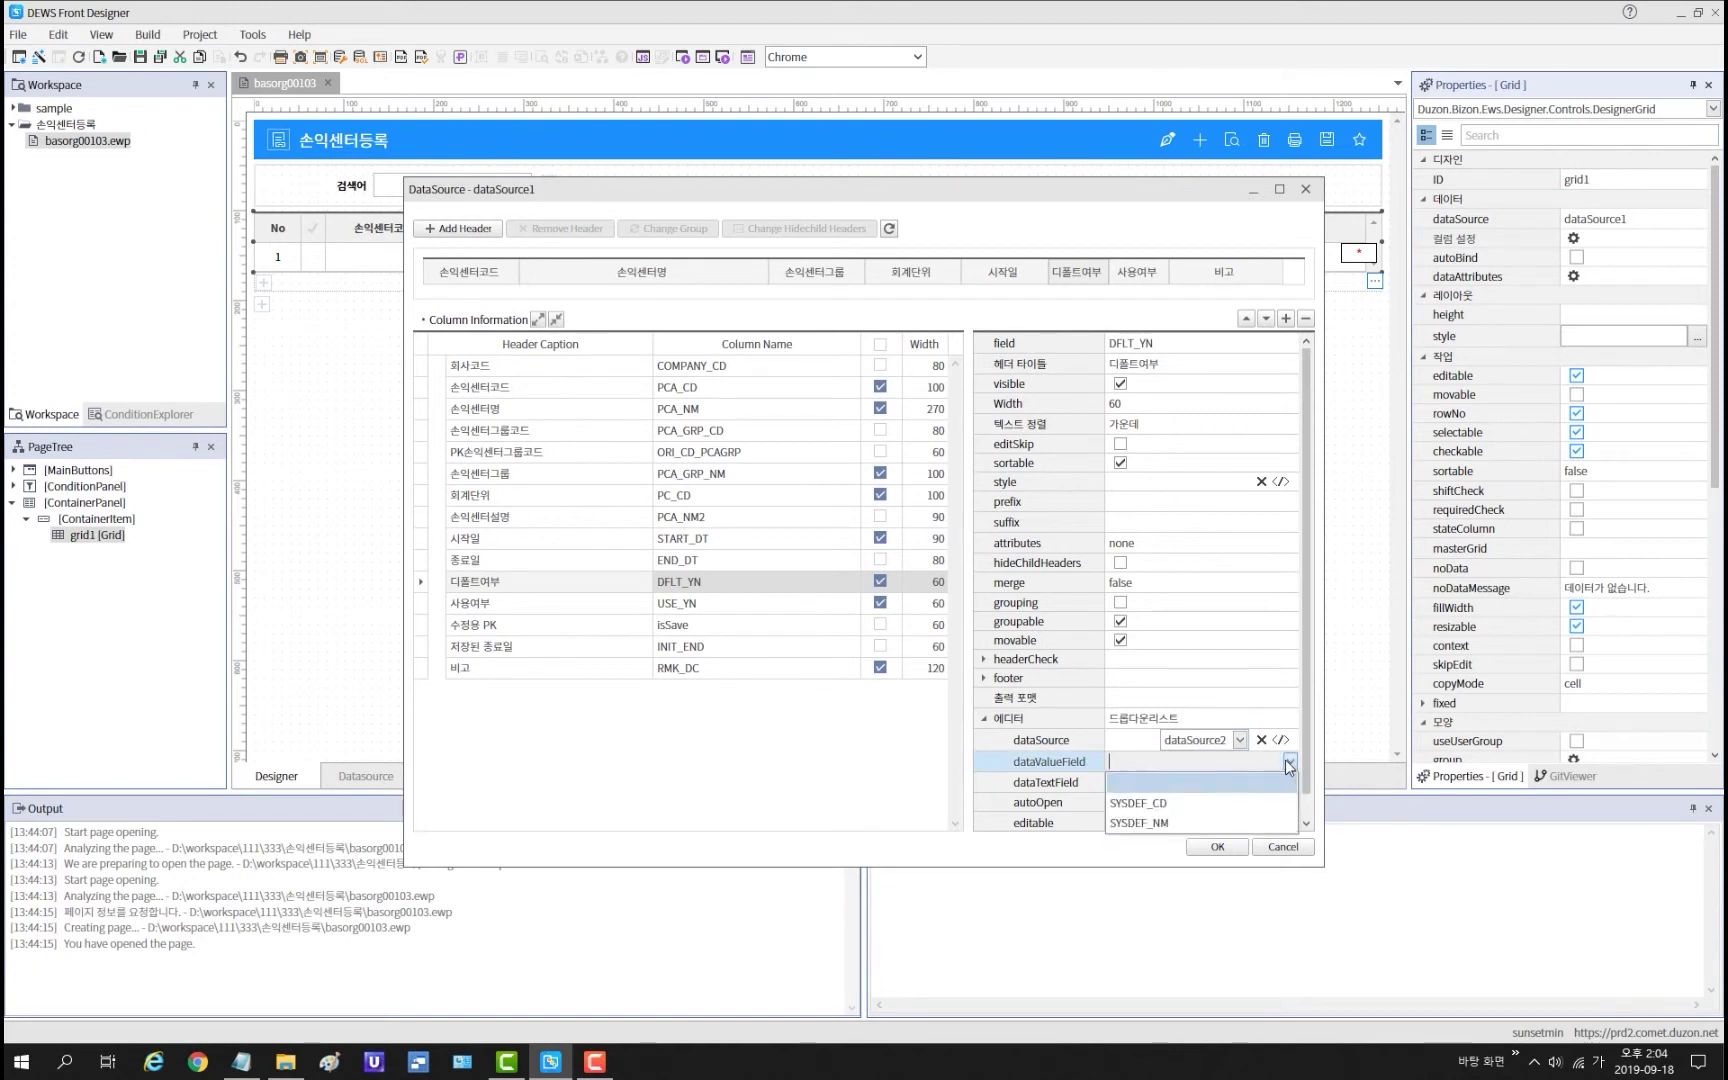
click(1236, 803)
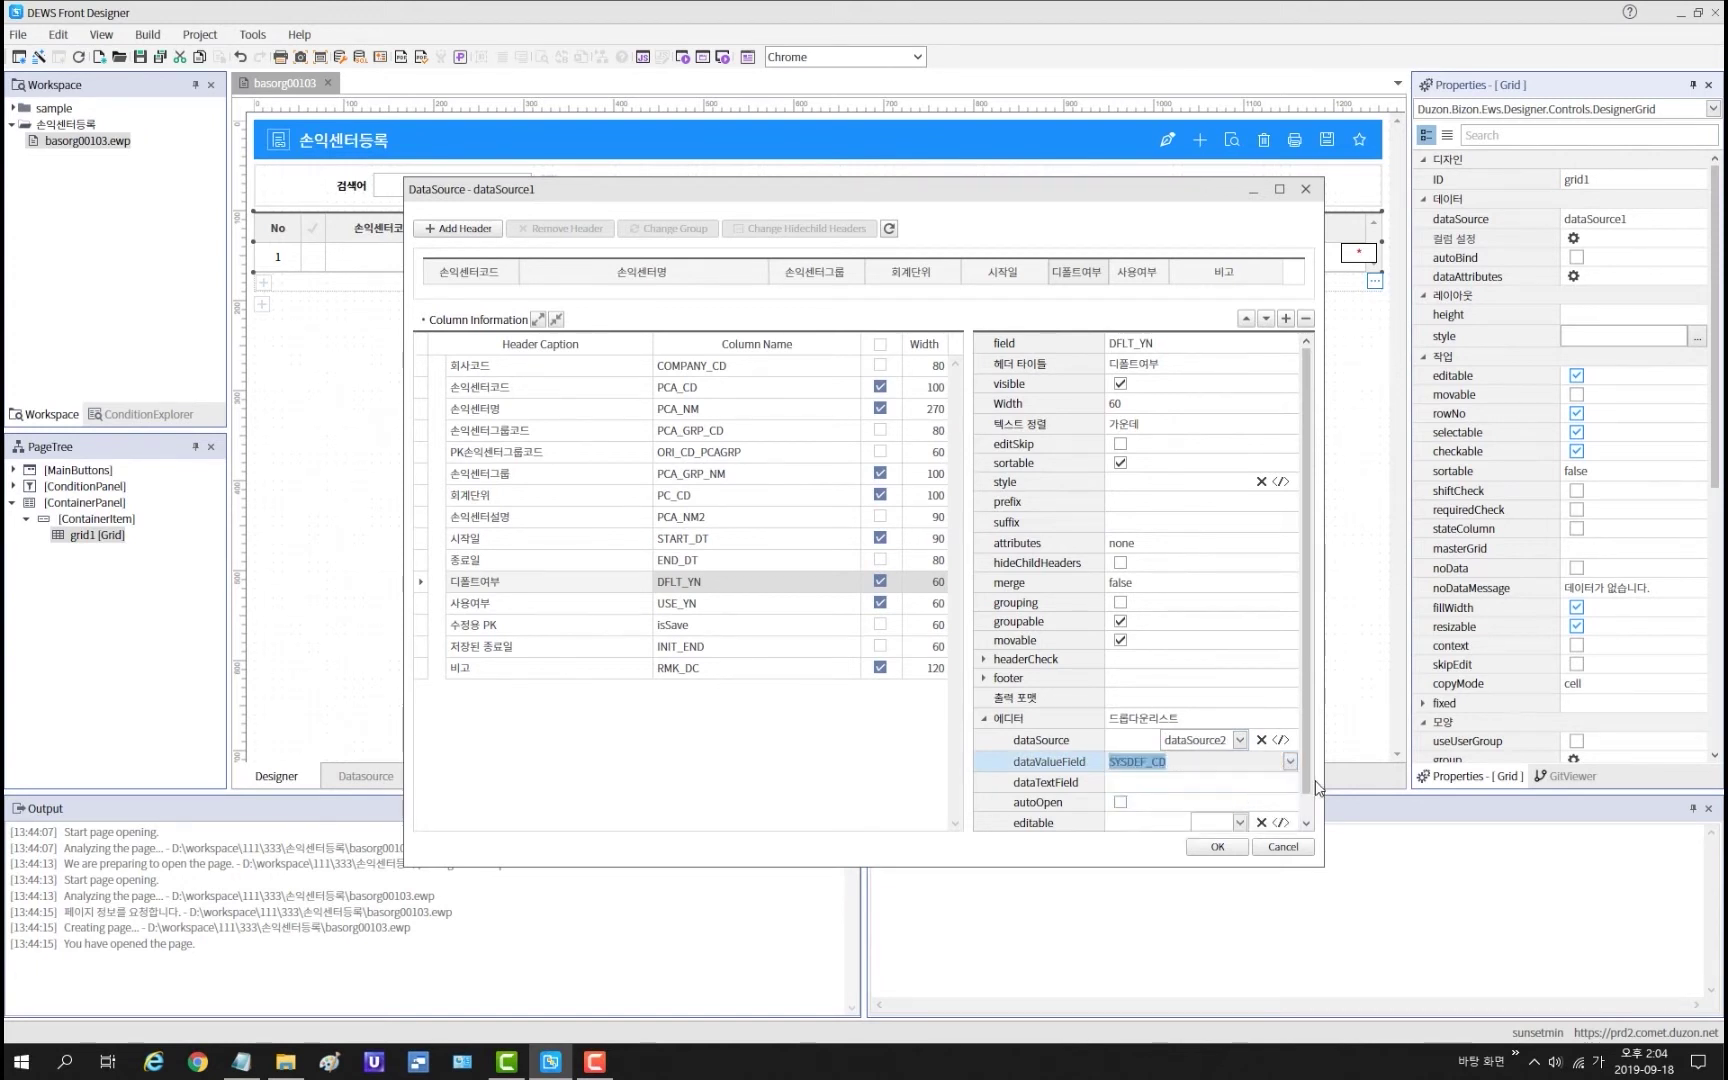
click(1290, 782)
click(1290, 782)
click(1242, 845)
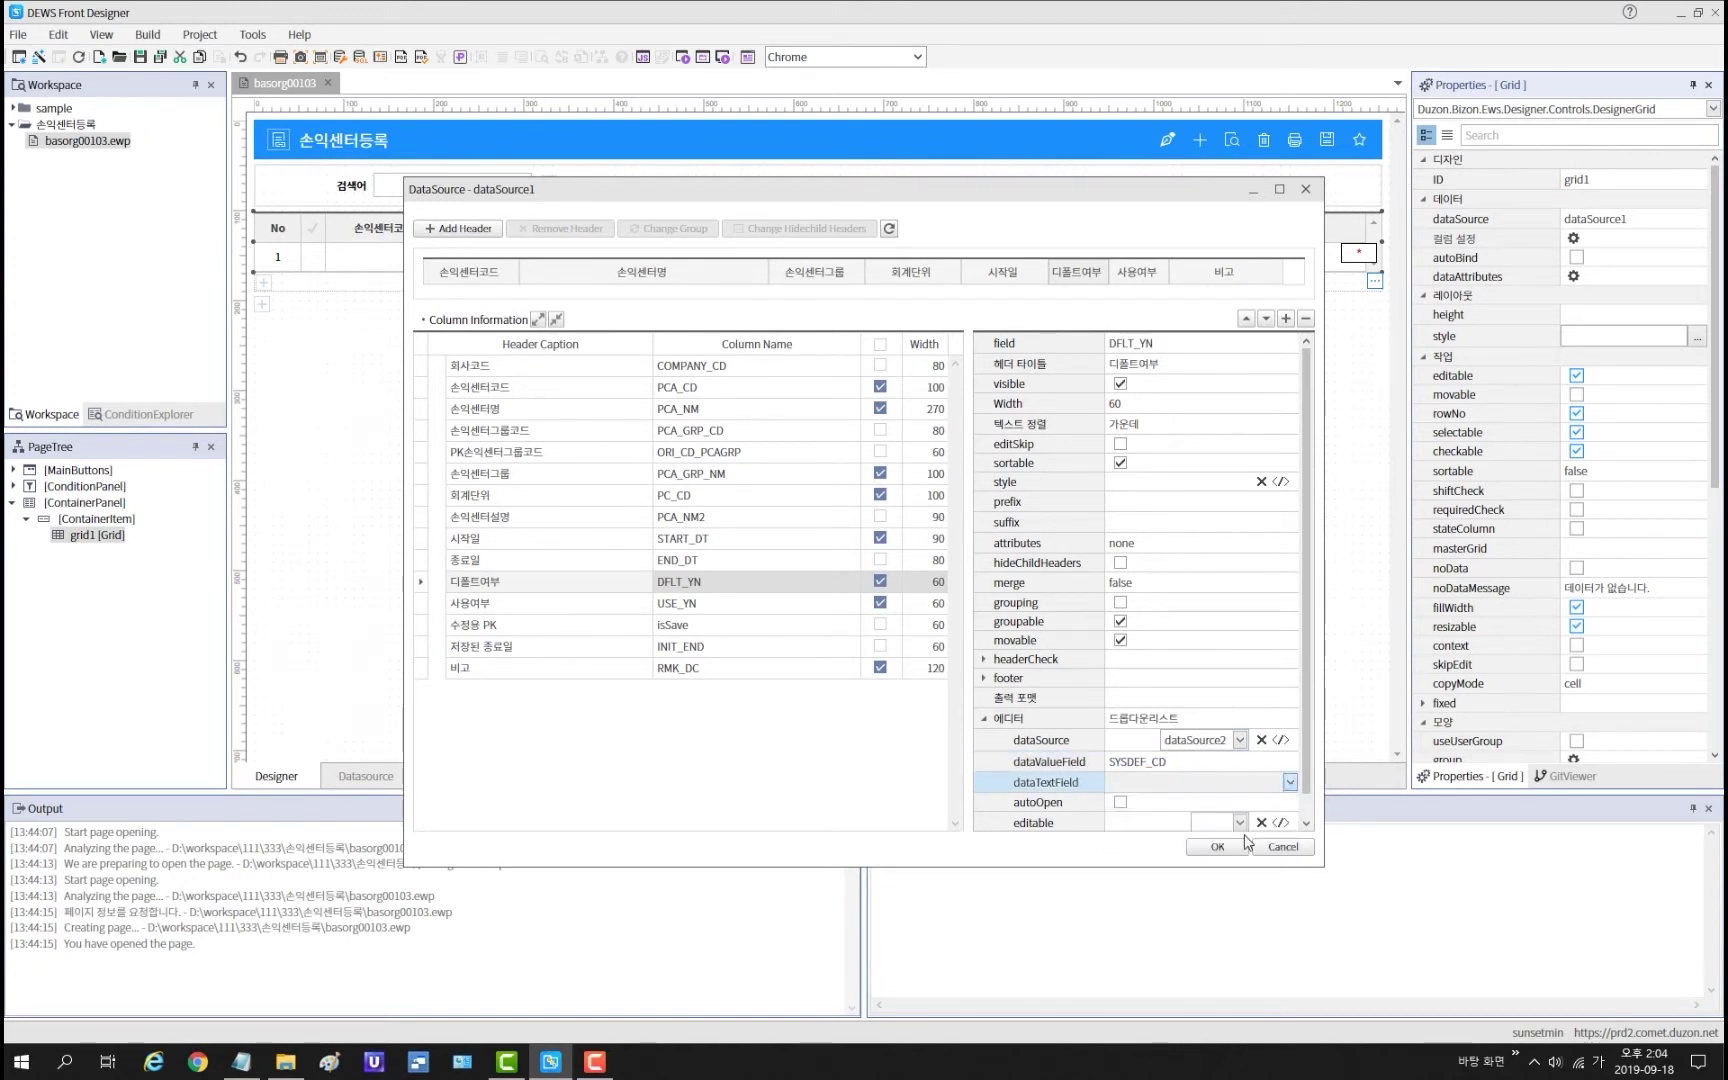
Step: Give 사용여부 (USE_YN) an auto-opening 드롭다운리스트 editor on dataSource2 with SYSDEF_CD as value and SYSDEF_NM as text, and apply the column settings
click(576, 604)
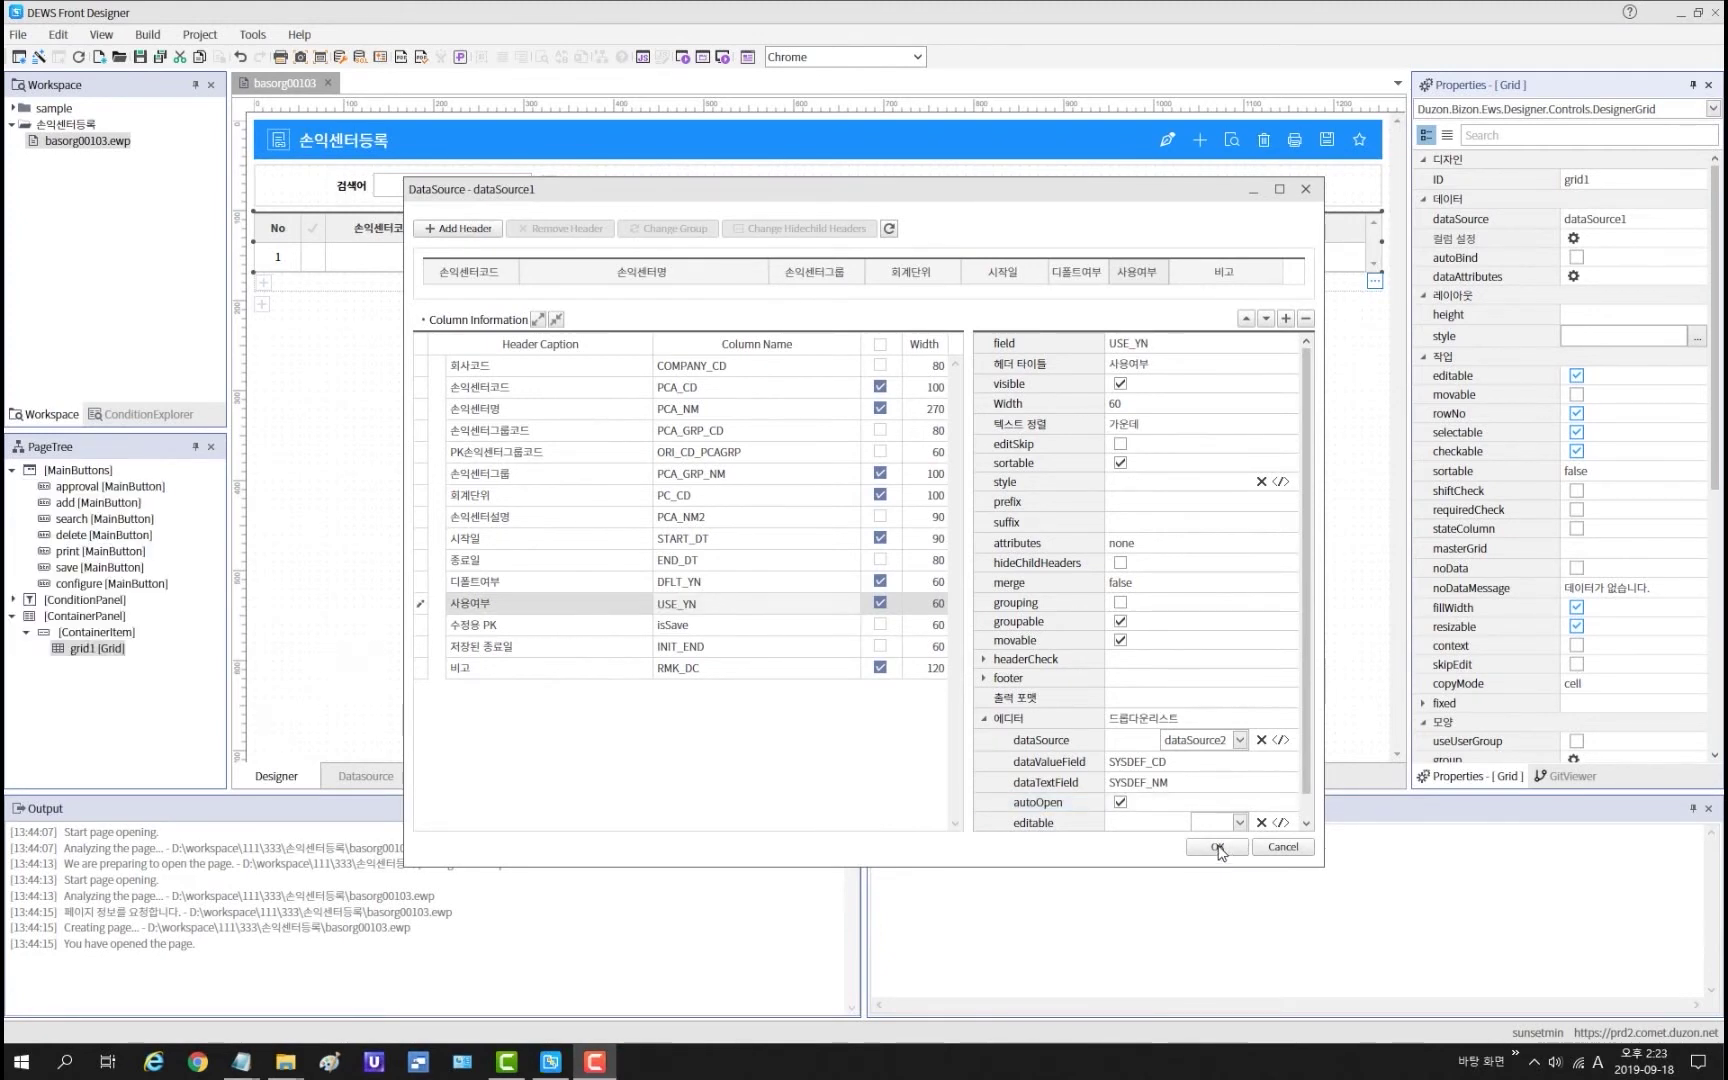
click(1218, 847)
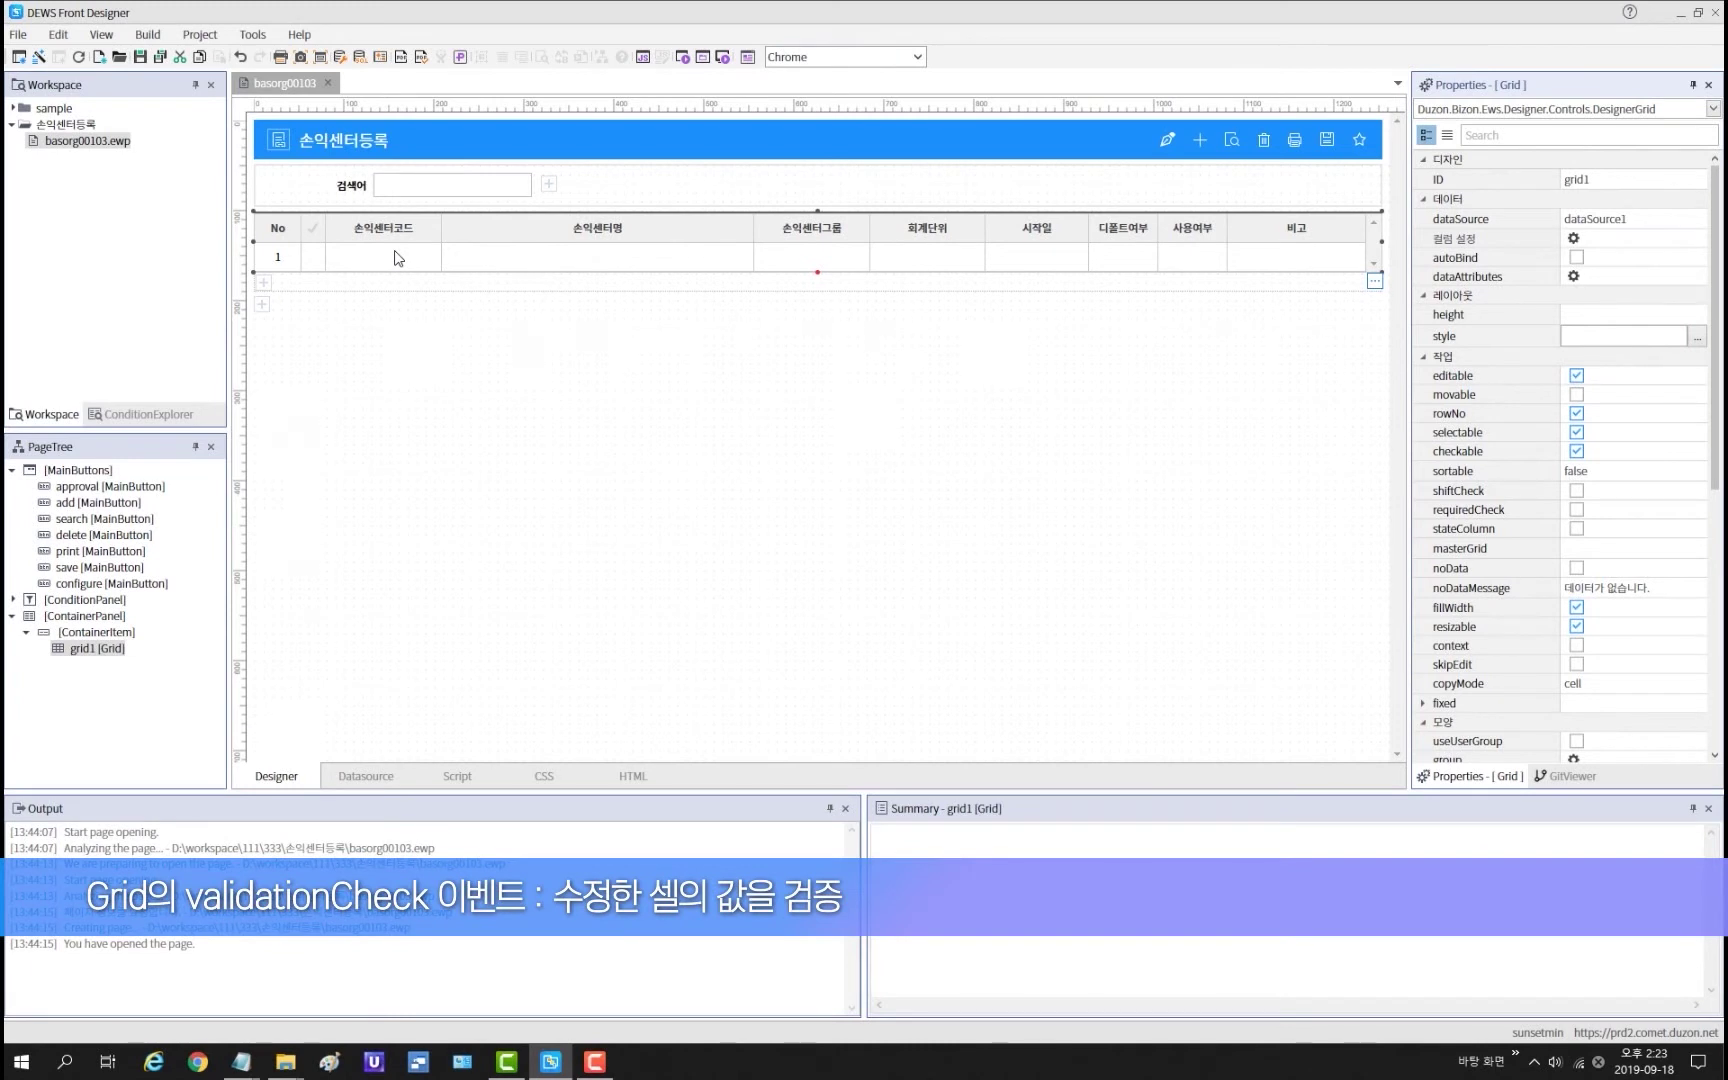
Step: Write grid1's validationCheck handler to show "같은 손익센터코드가 존재합니다" and cancel the cell edit when the entered PCA_CD already exists in dataSource1
scroll(1615, 555, down, 4)
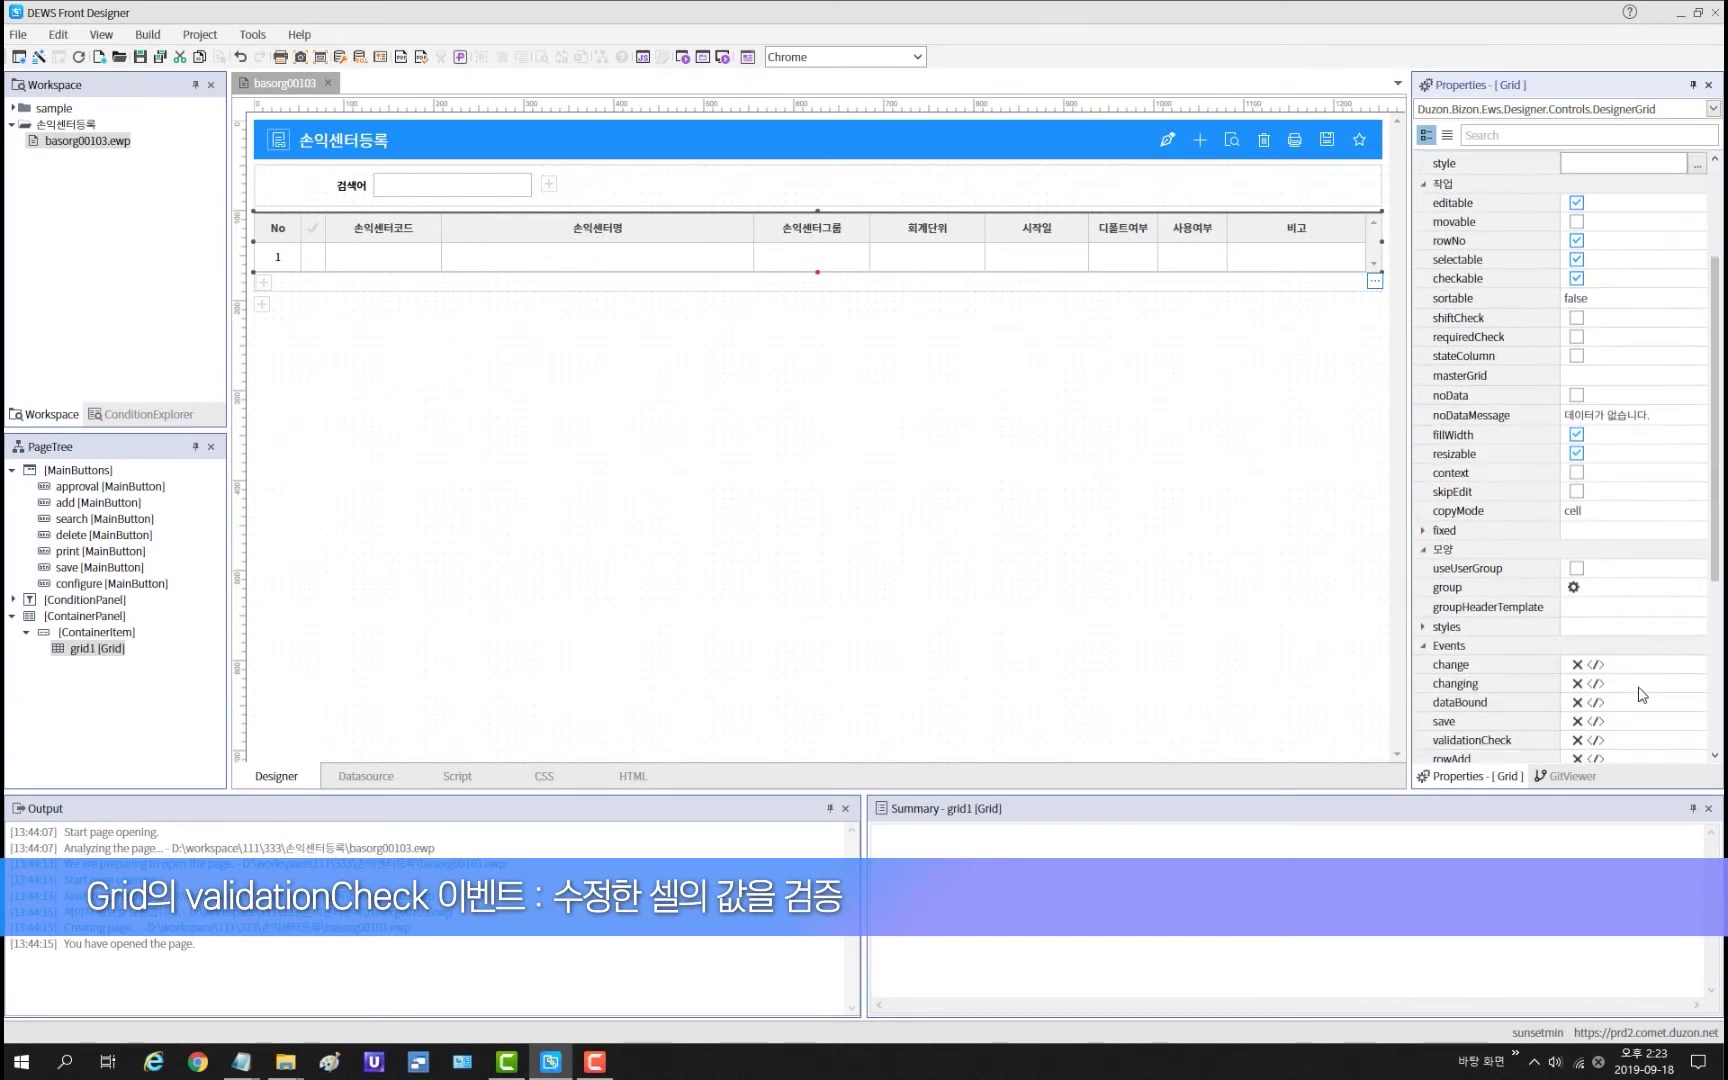
click(1597, 745)
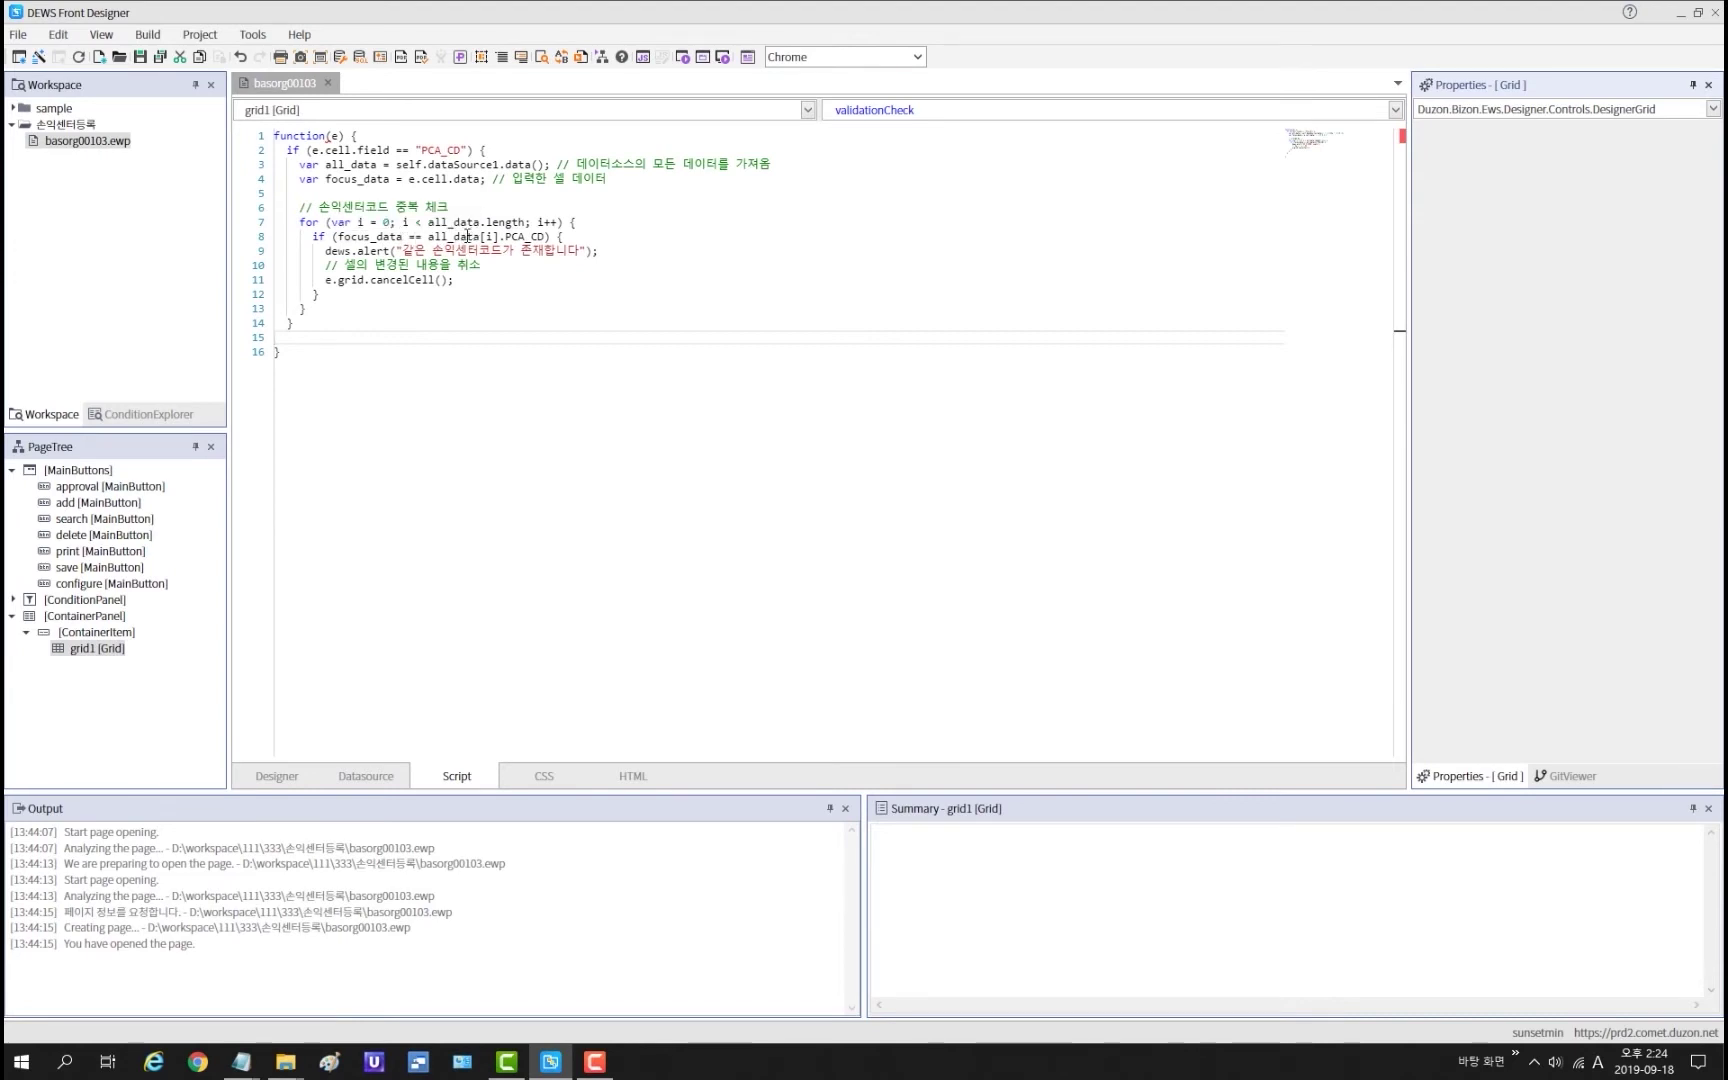
drag(403, 250, 578, 250)
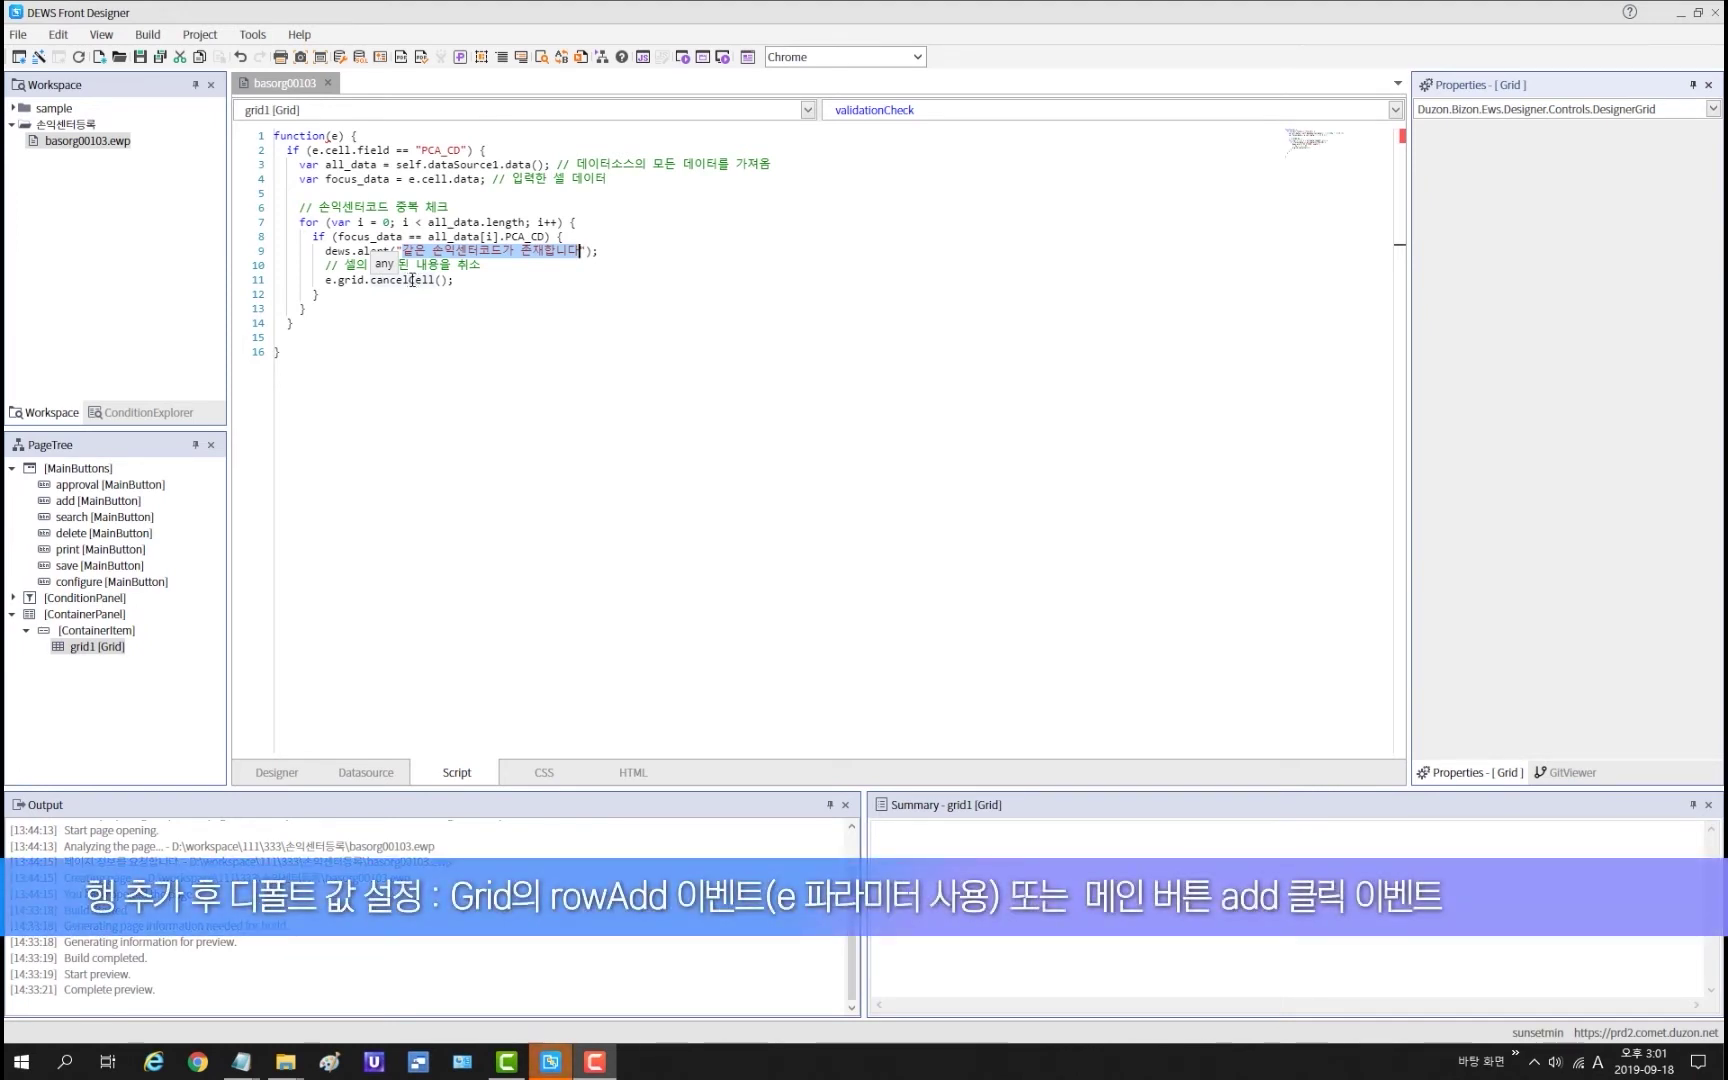
Step: Write grid1's rowAdd handler with setCellValue defaults of new Date() for START_DT and "20991231" for END_DT
click(290, 776)
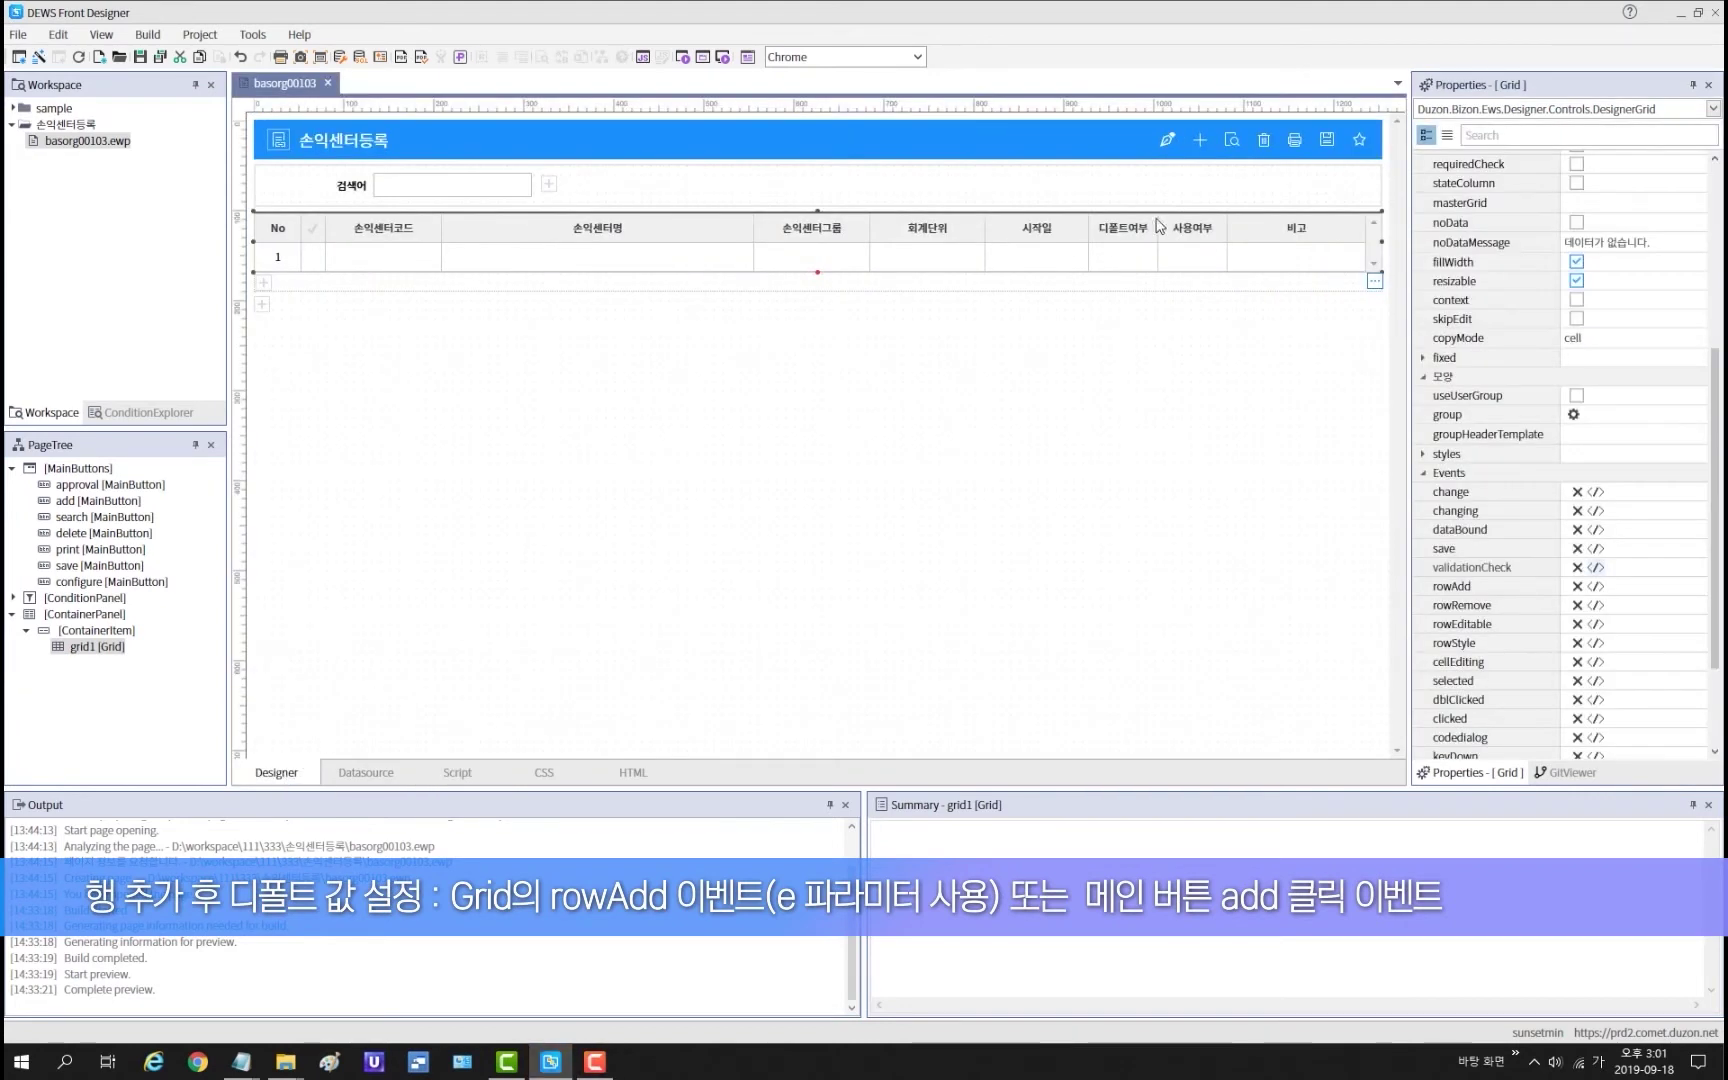
click(1200, 141)
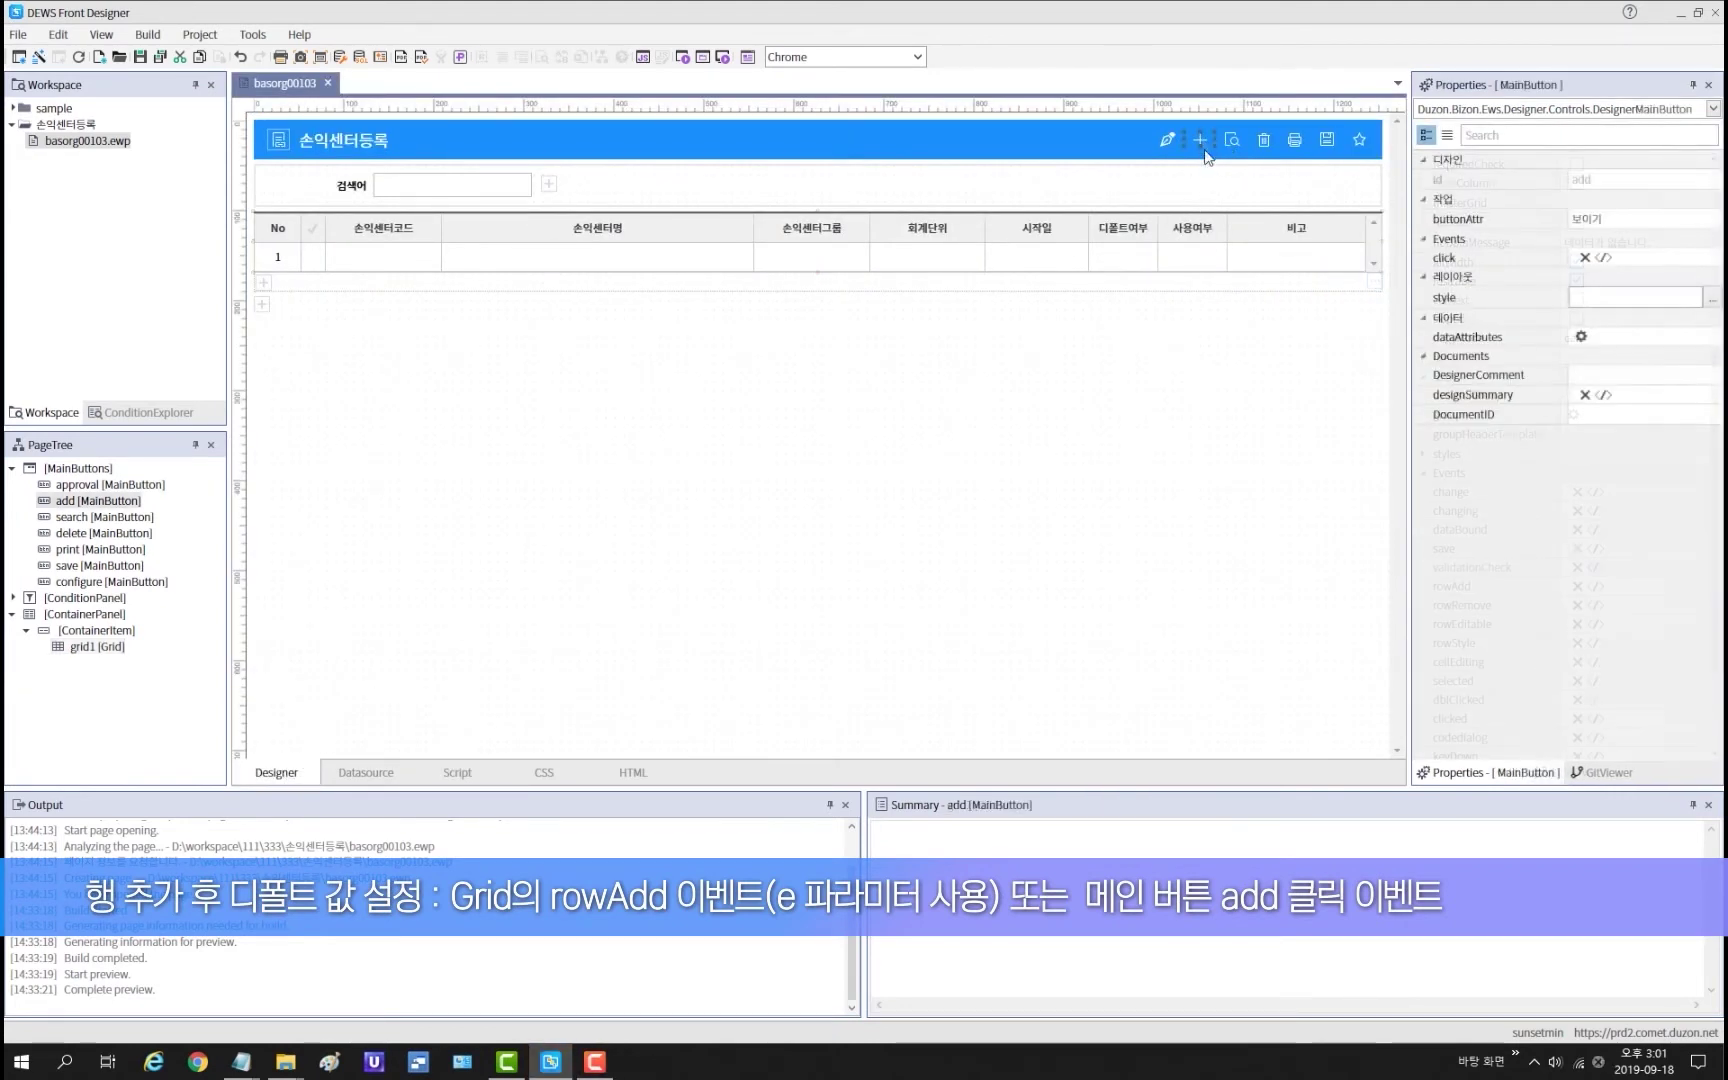
click(1130, 250)
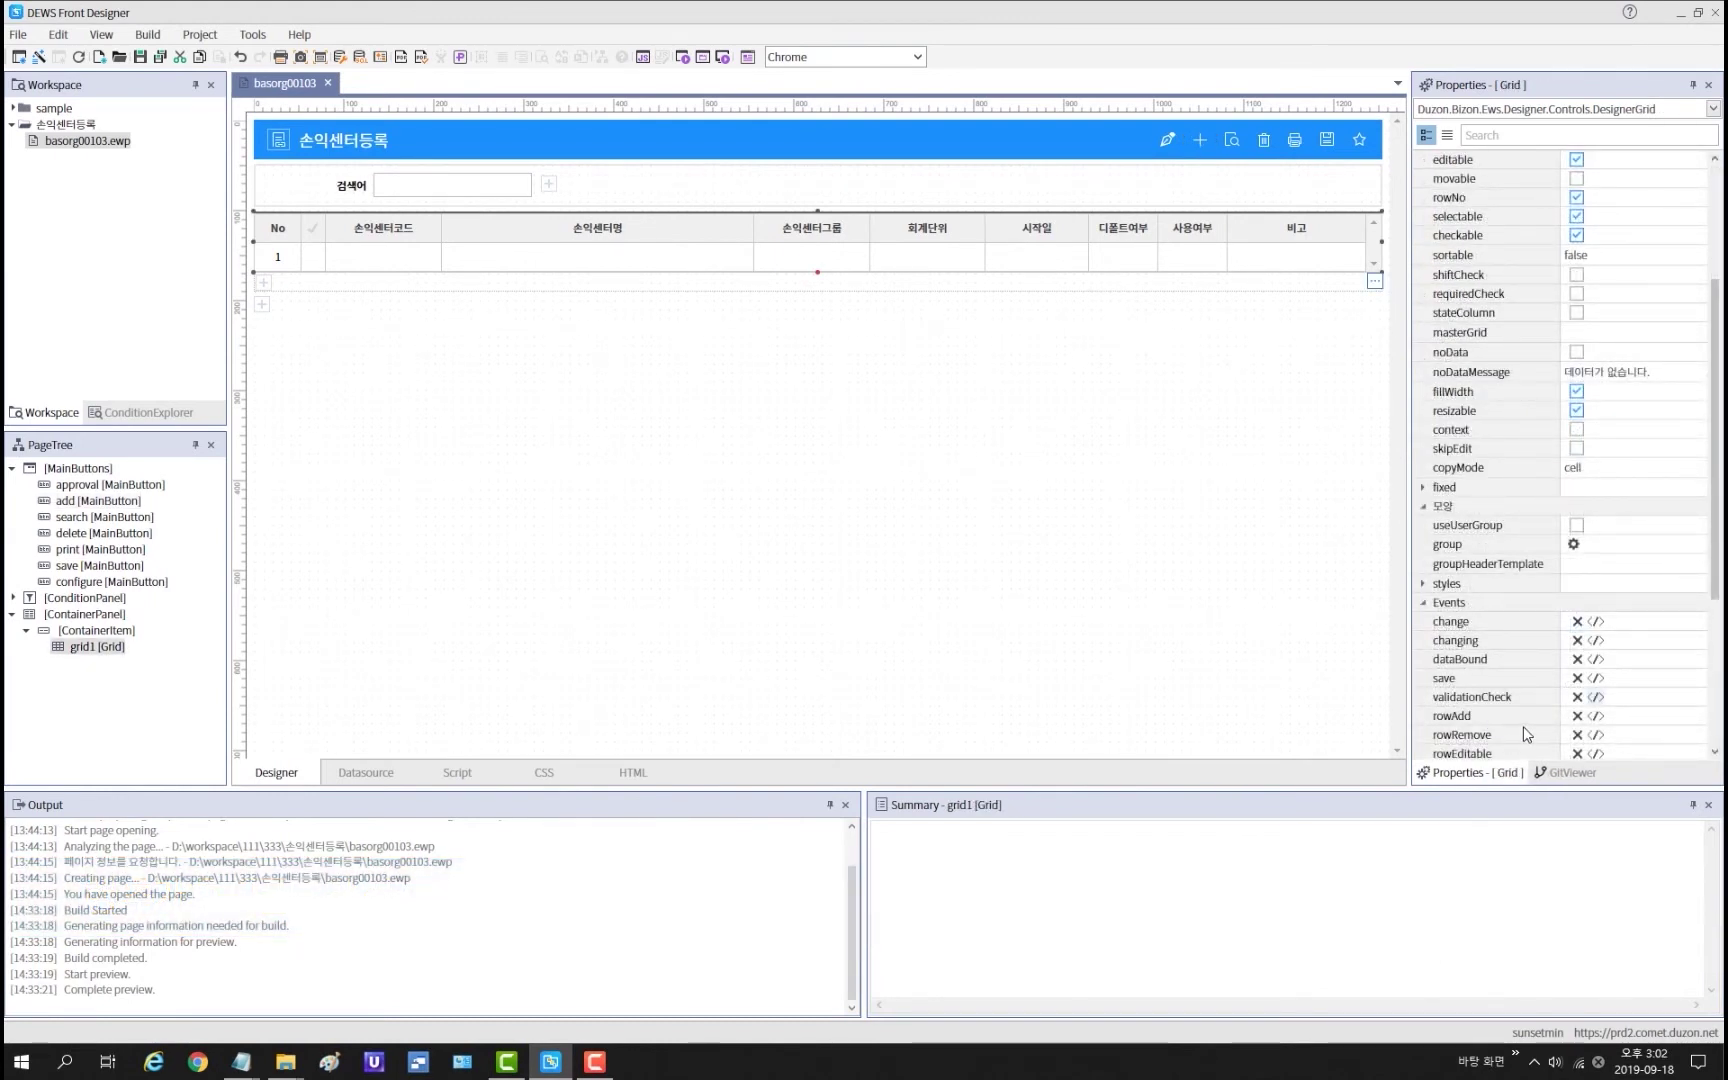
click(1594, 717)
text(e.grid.setCellValue(e.row.index, "START_DT", new Date()); e.grid.setCellValue(e.row.index, "END_DT", "20991231"); e.grid.setCellValue(e.row.index, "DFLT_YN", e.row.index == 0 ? "Y" : "N"); e.grid.setCellValue(e.row.index, "USE_YN", "Y");)
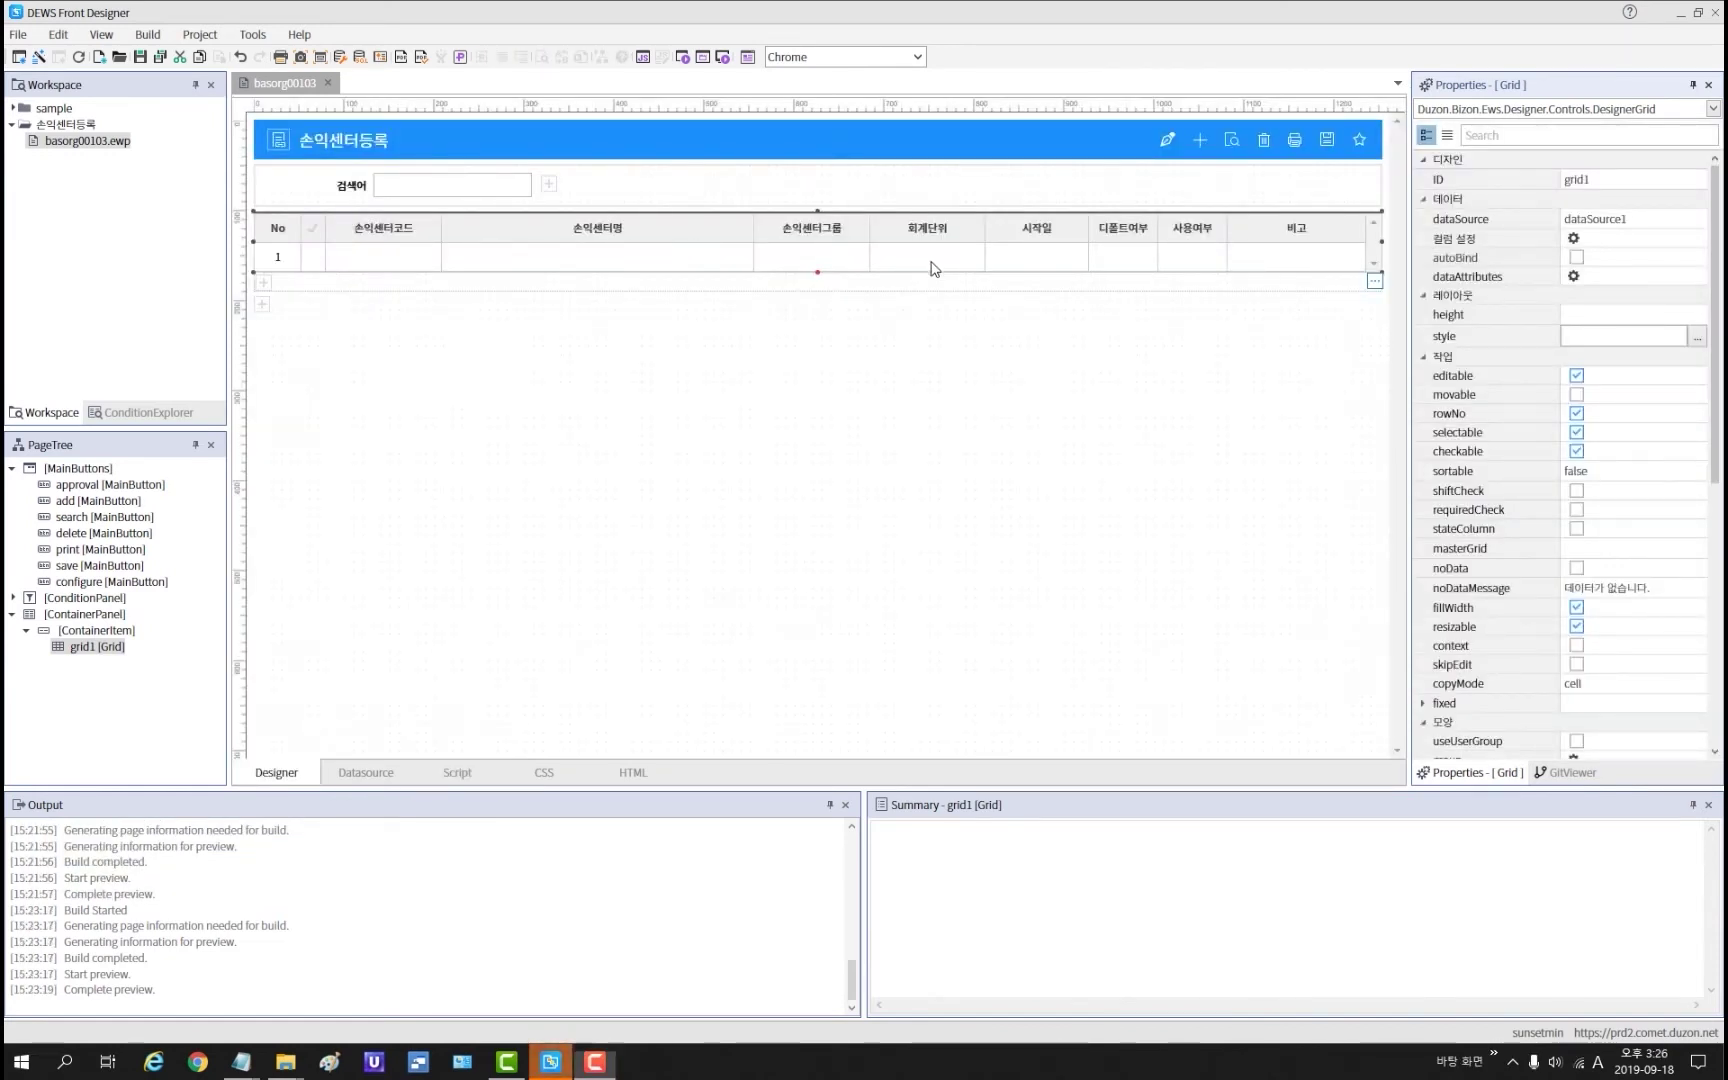
Step: Enable autoBind on grid1 and uncomment the code line in the add main button's click handler
click(1577, 257)
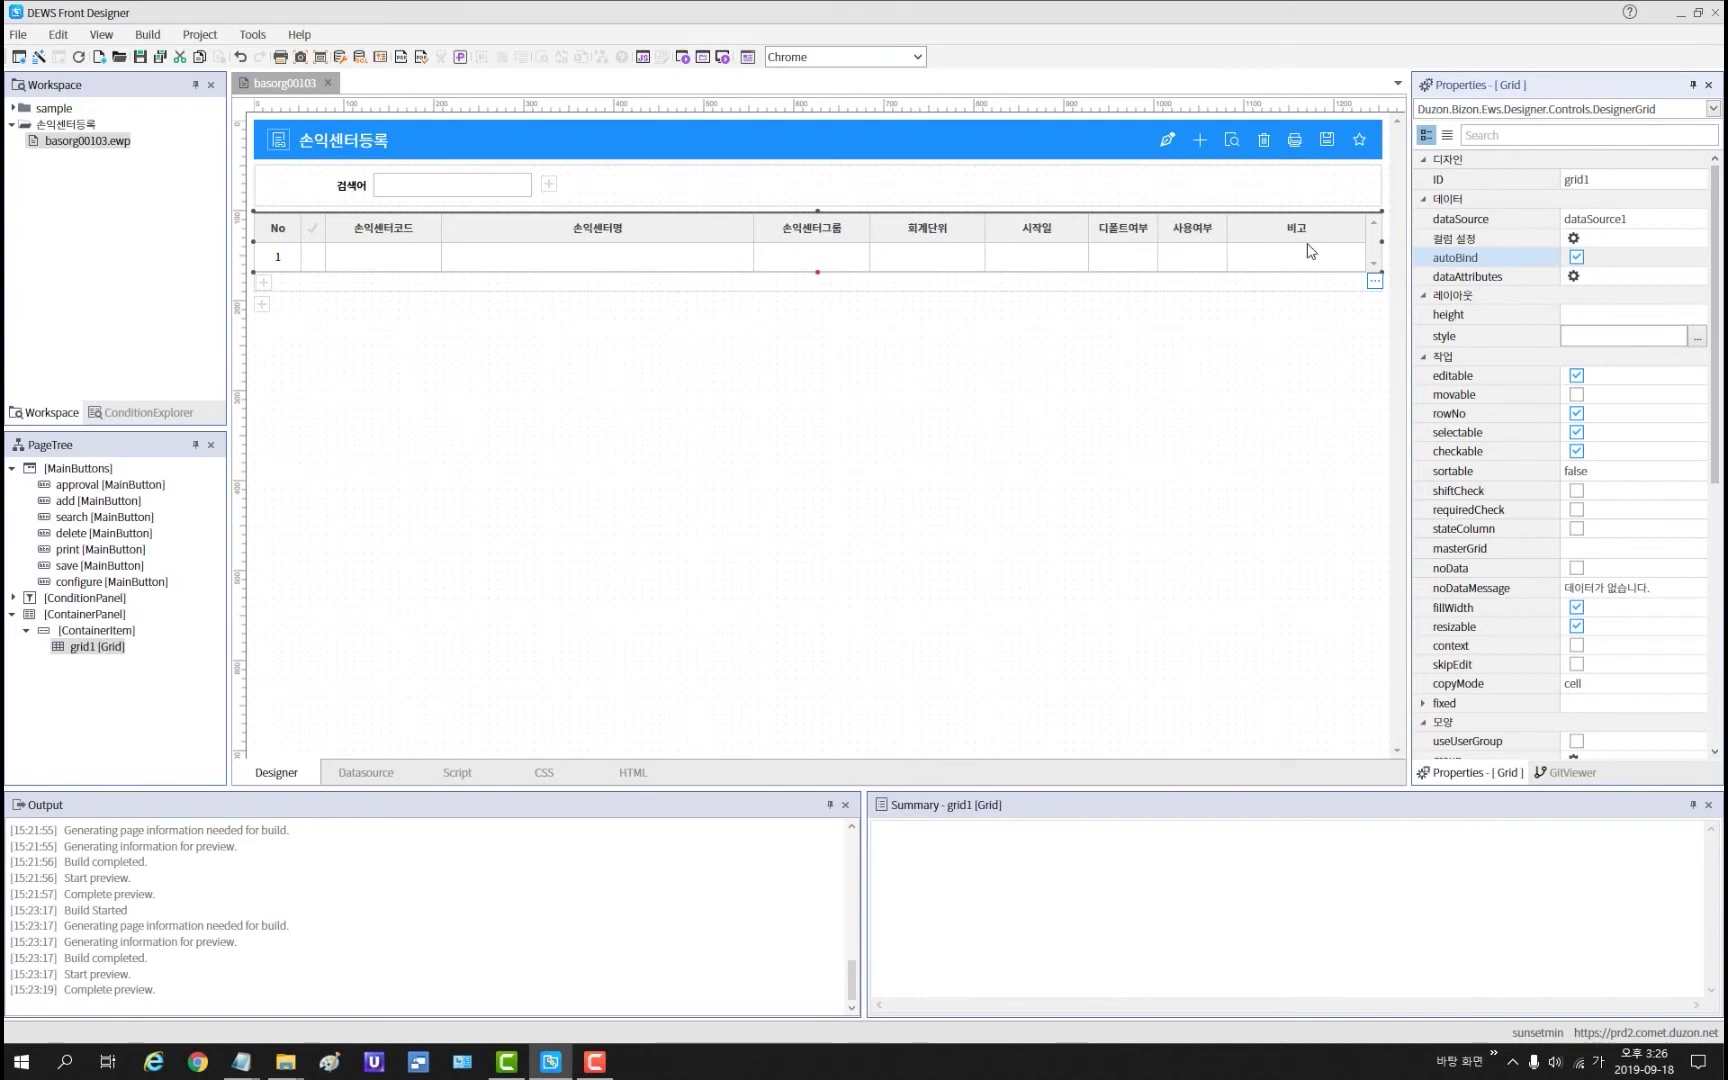
click(1202, 140)
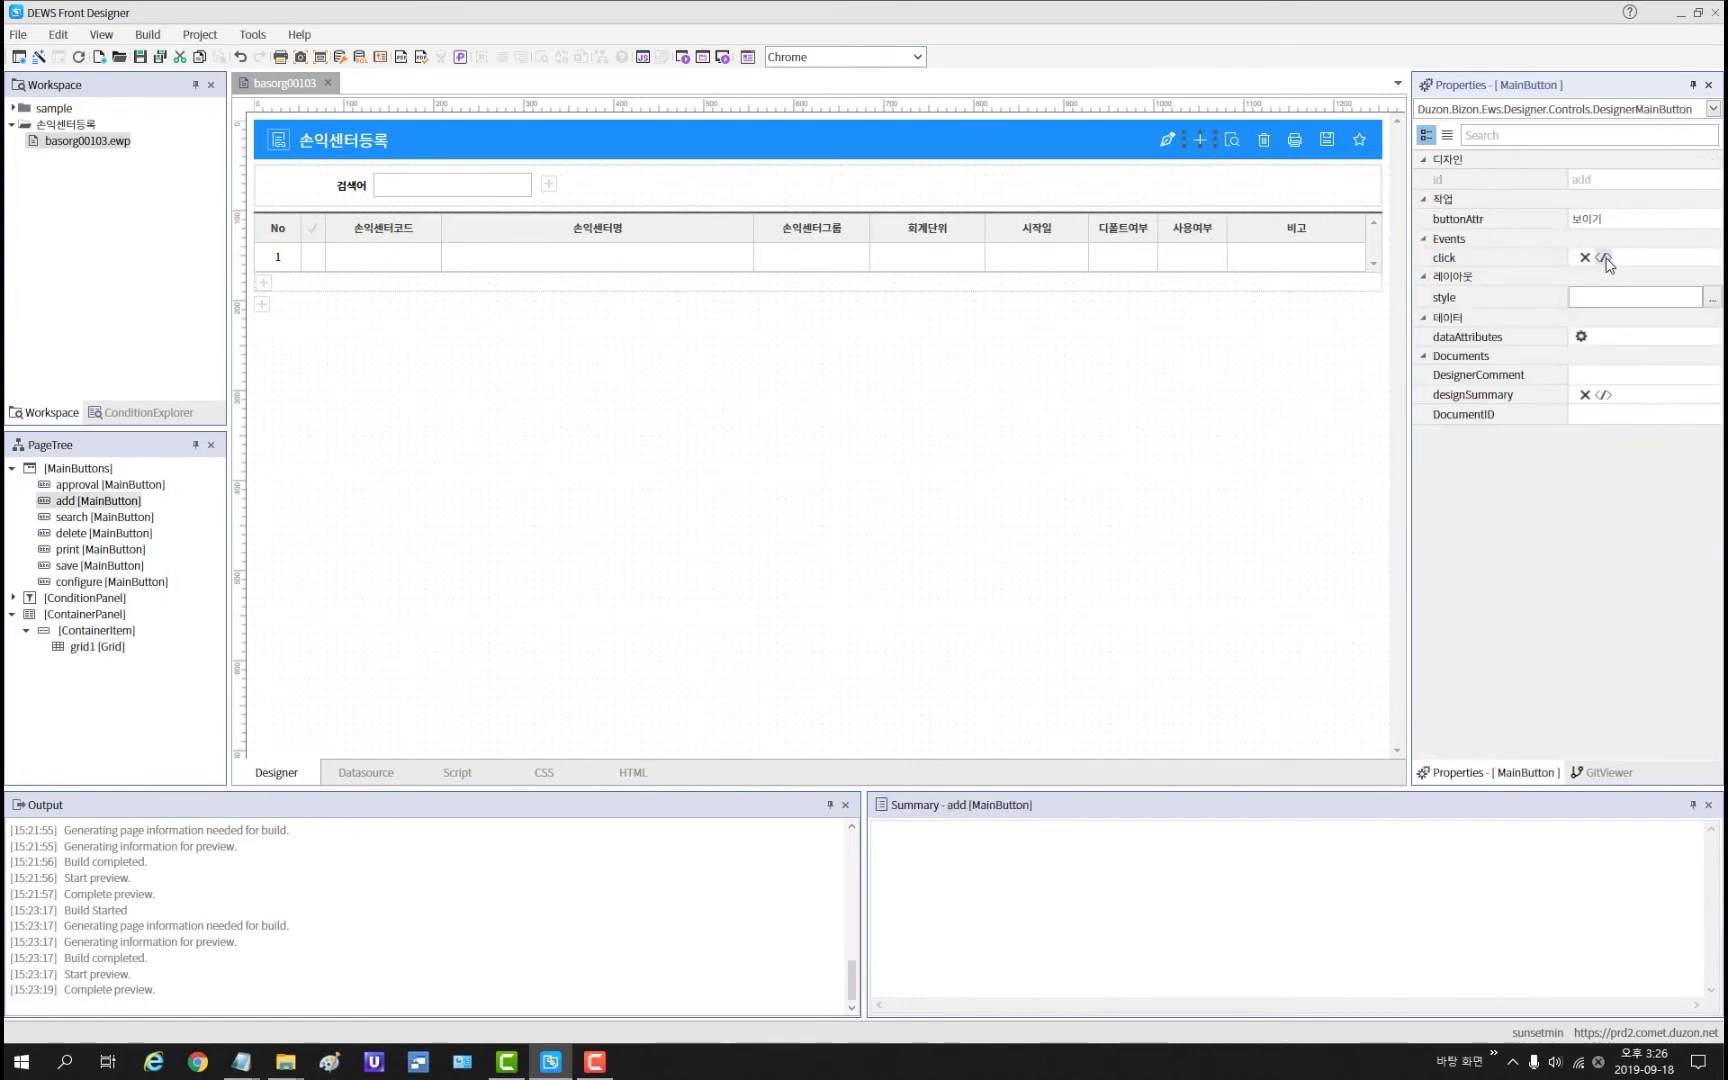
click(1603, 258)
click(299, 166)
key(Delete)
key(Delete)
key(Delete)
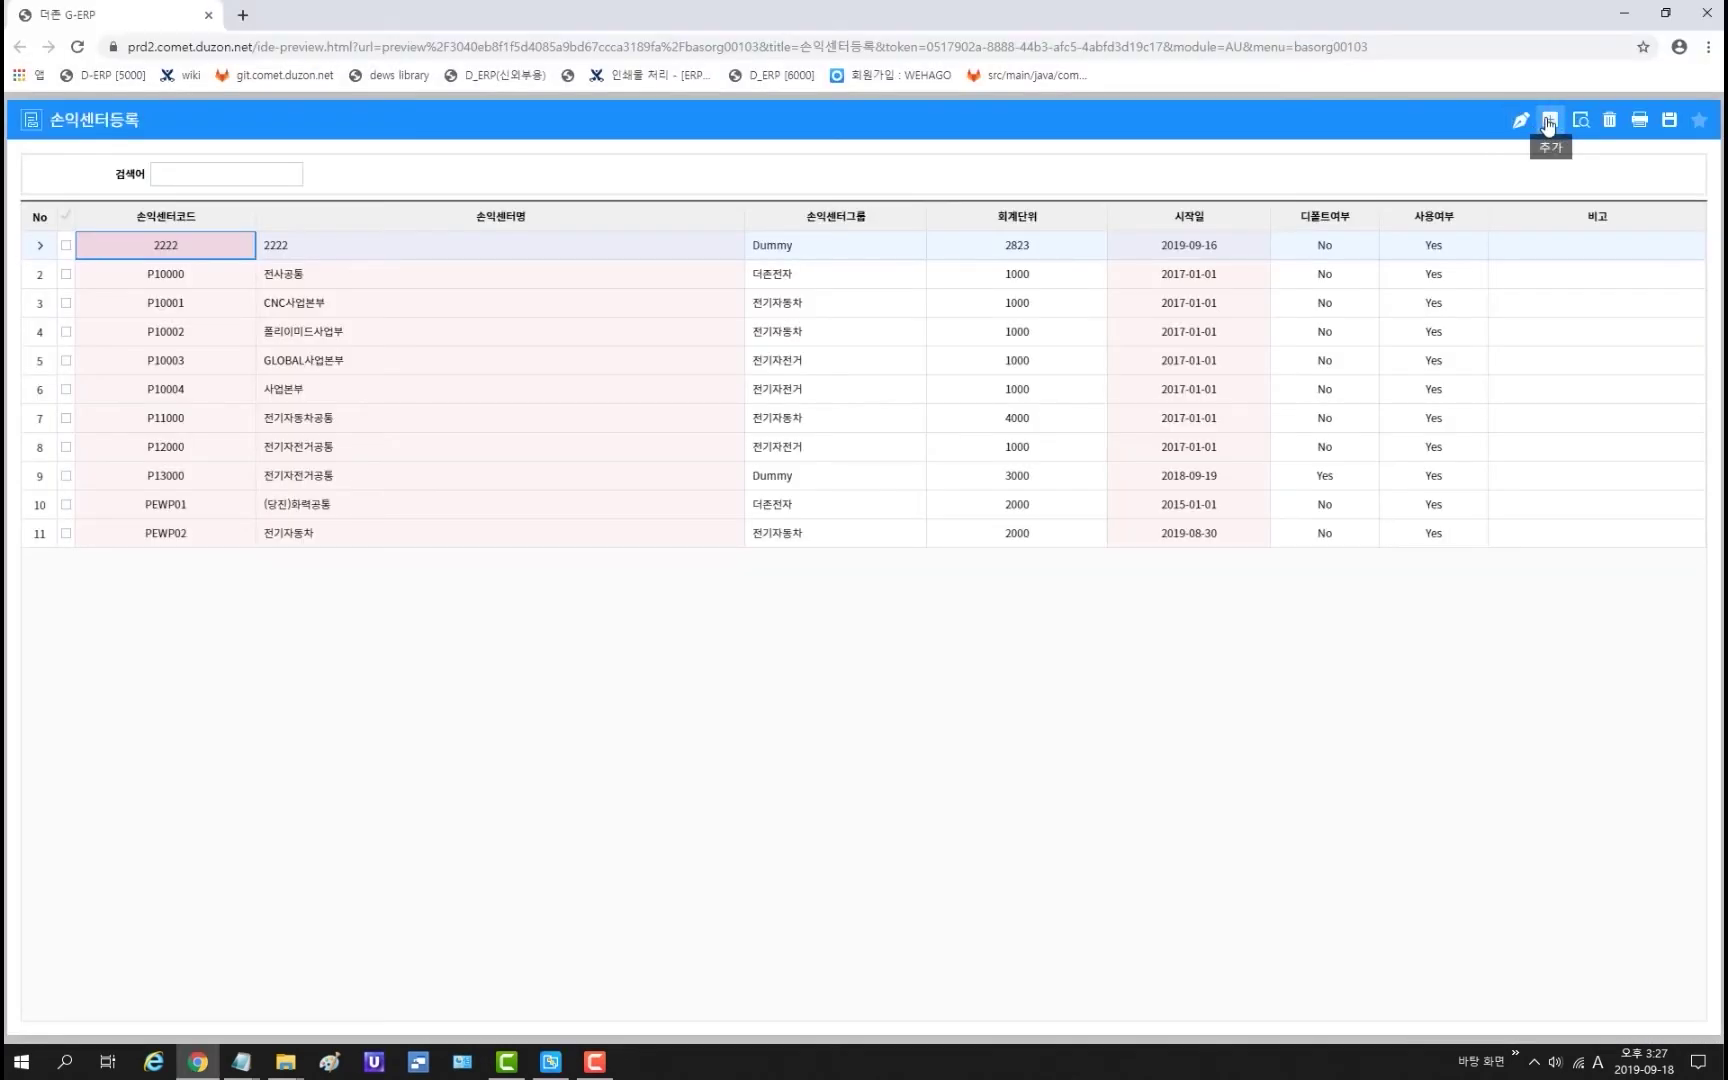
Step: Add a row in the page preview and test its 손익센터그룹 and 회계단위 code pickers, closing each without choosing a value
click(1550, 120)
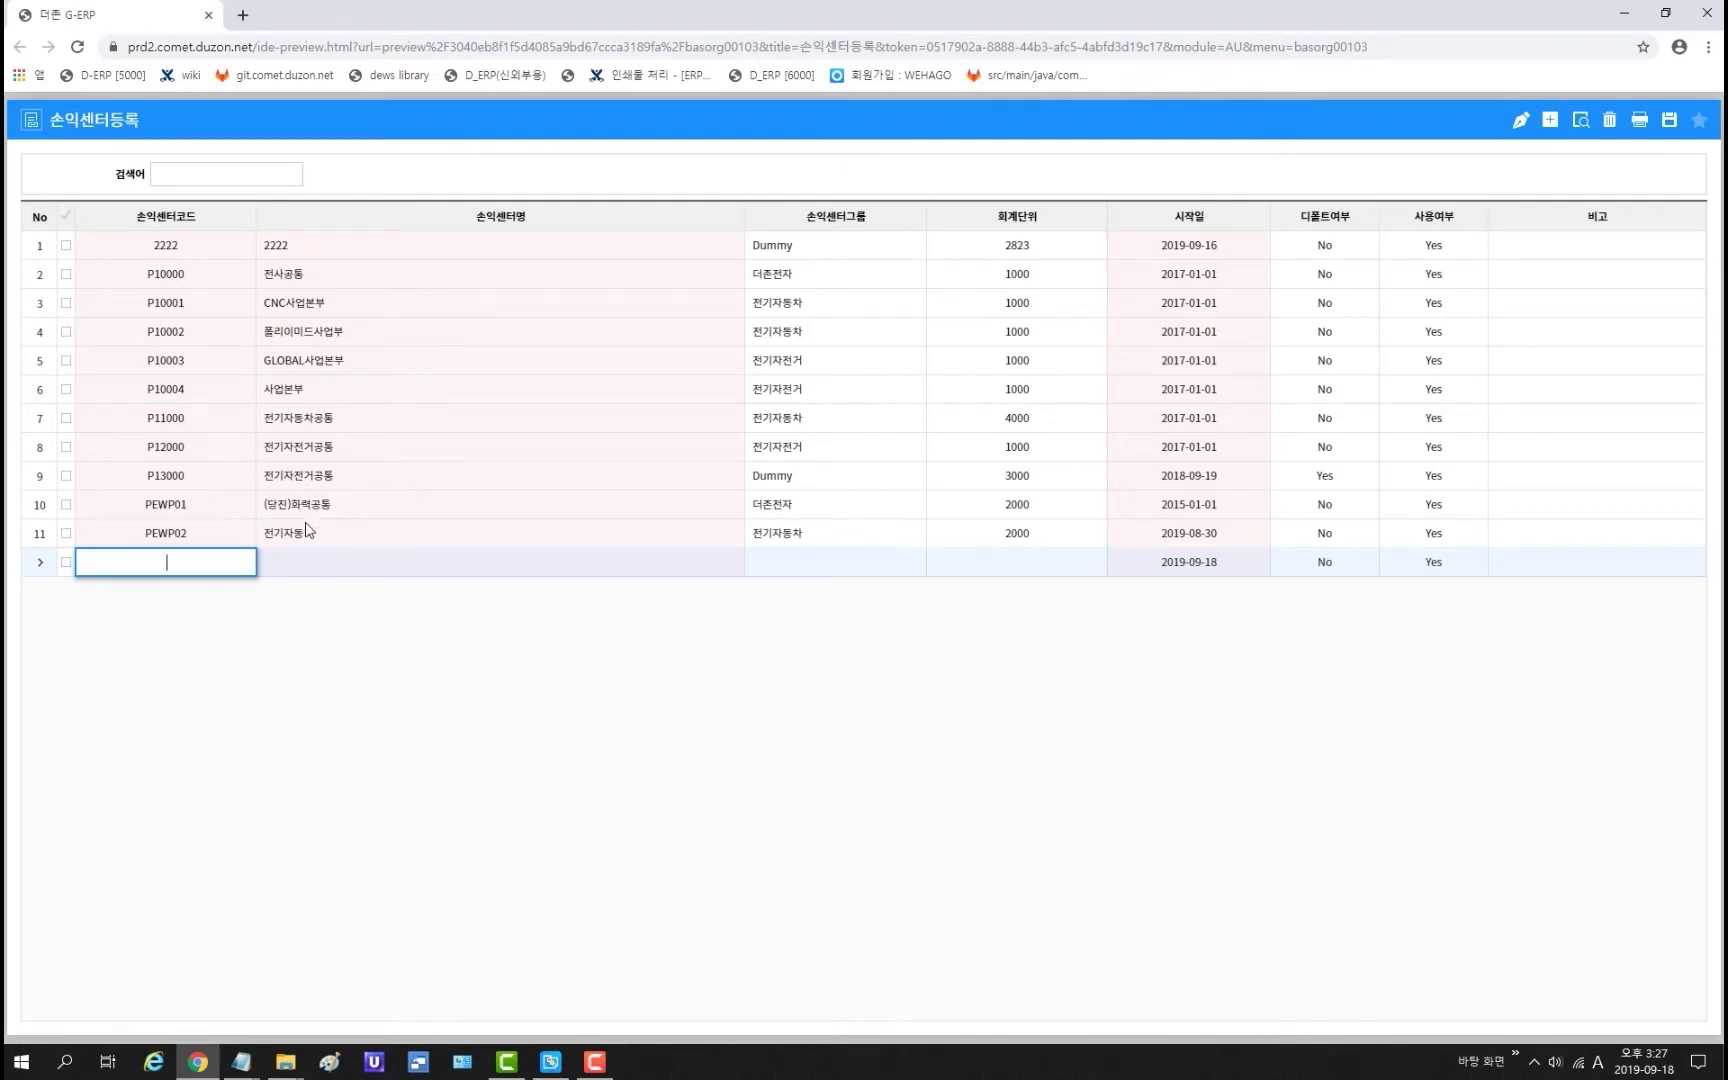
click(222, 537)
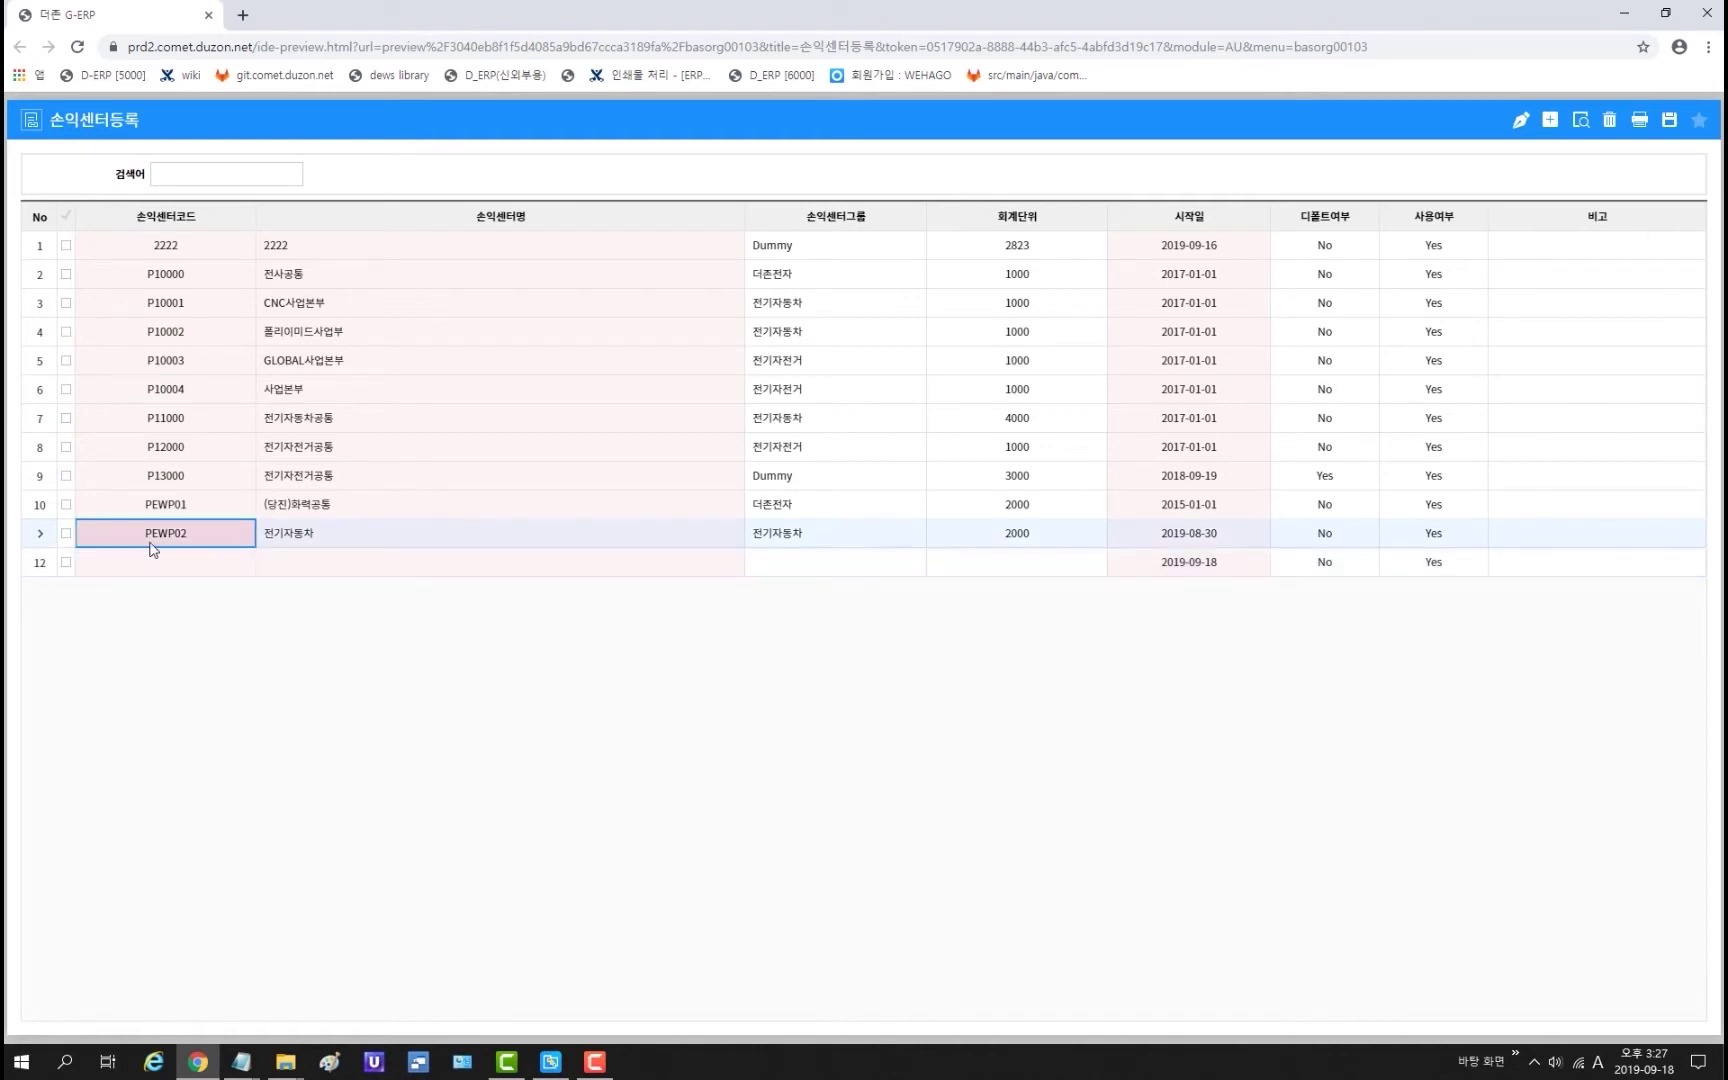
click(905, 566)
click(912, 563)
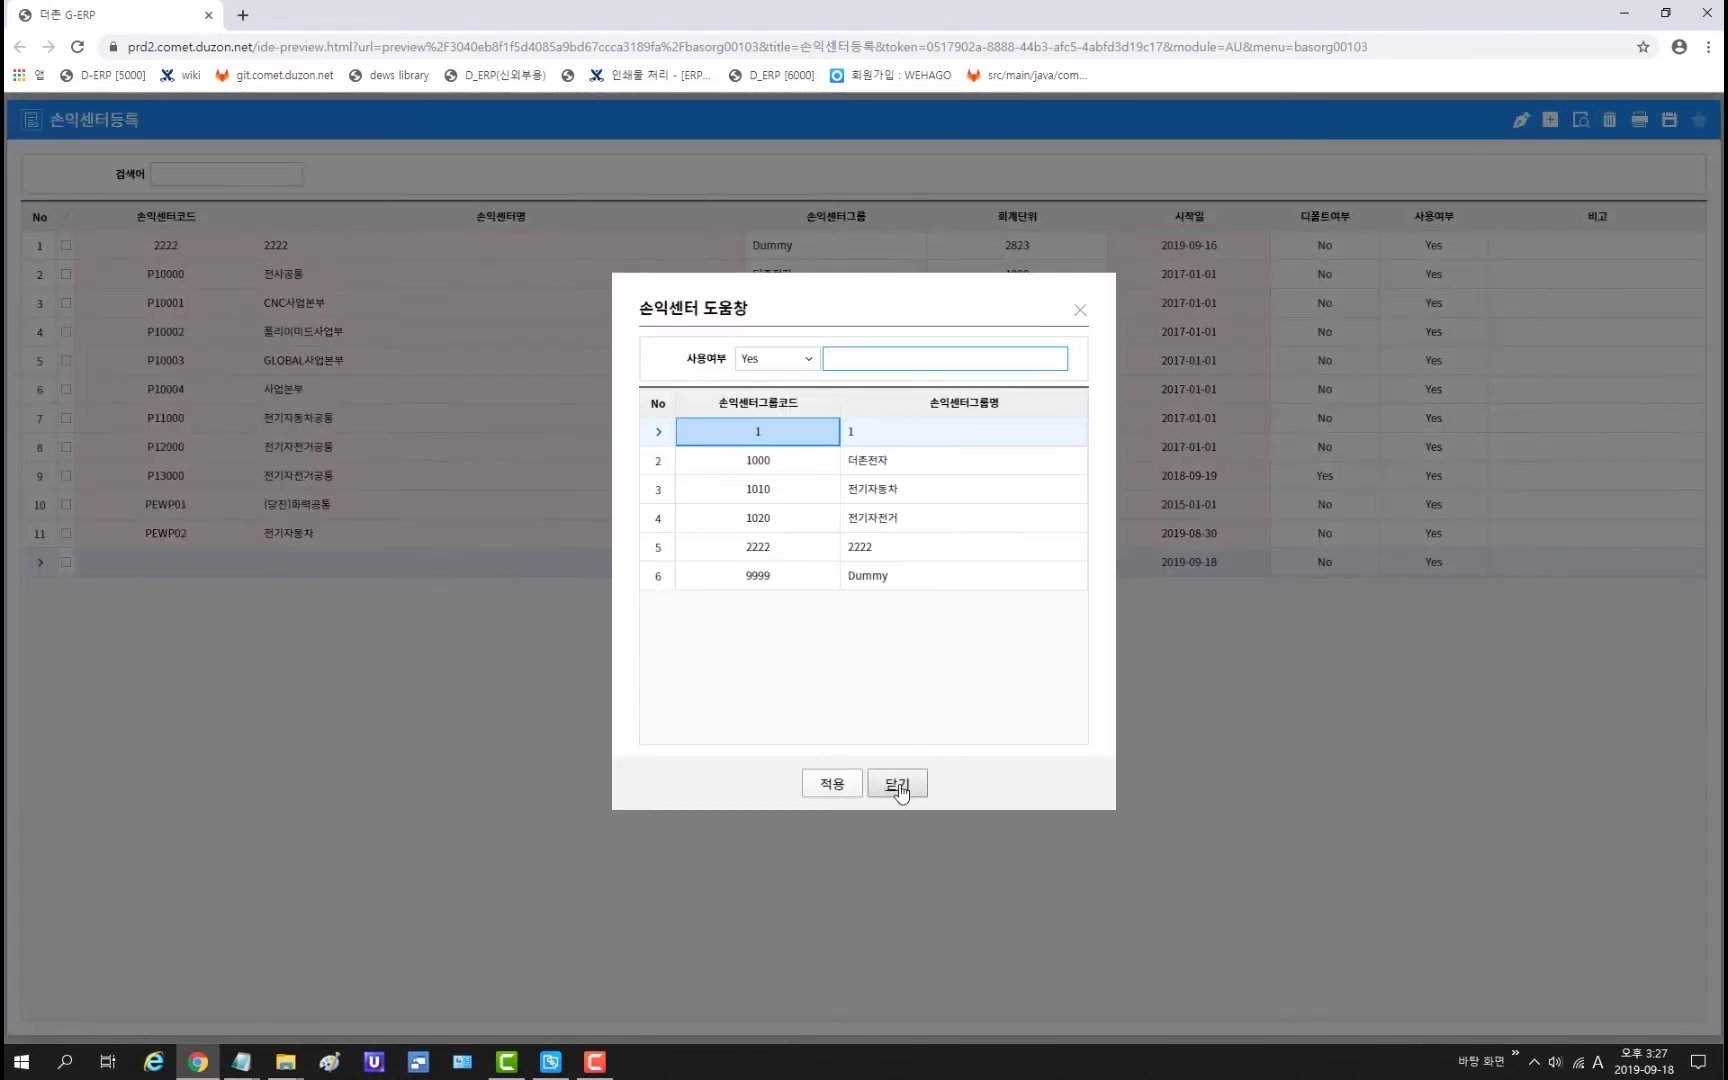
click(897, 783)
click(1091, 566)
click(1091, 563)
key(Escape)
Step: Check the dropdown options of the new row's 디폴트여부 and 사용여부 cells without changing them
click(1358, 563)
click(1368, 562)
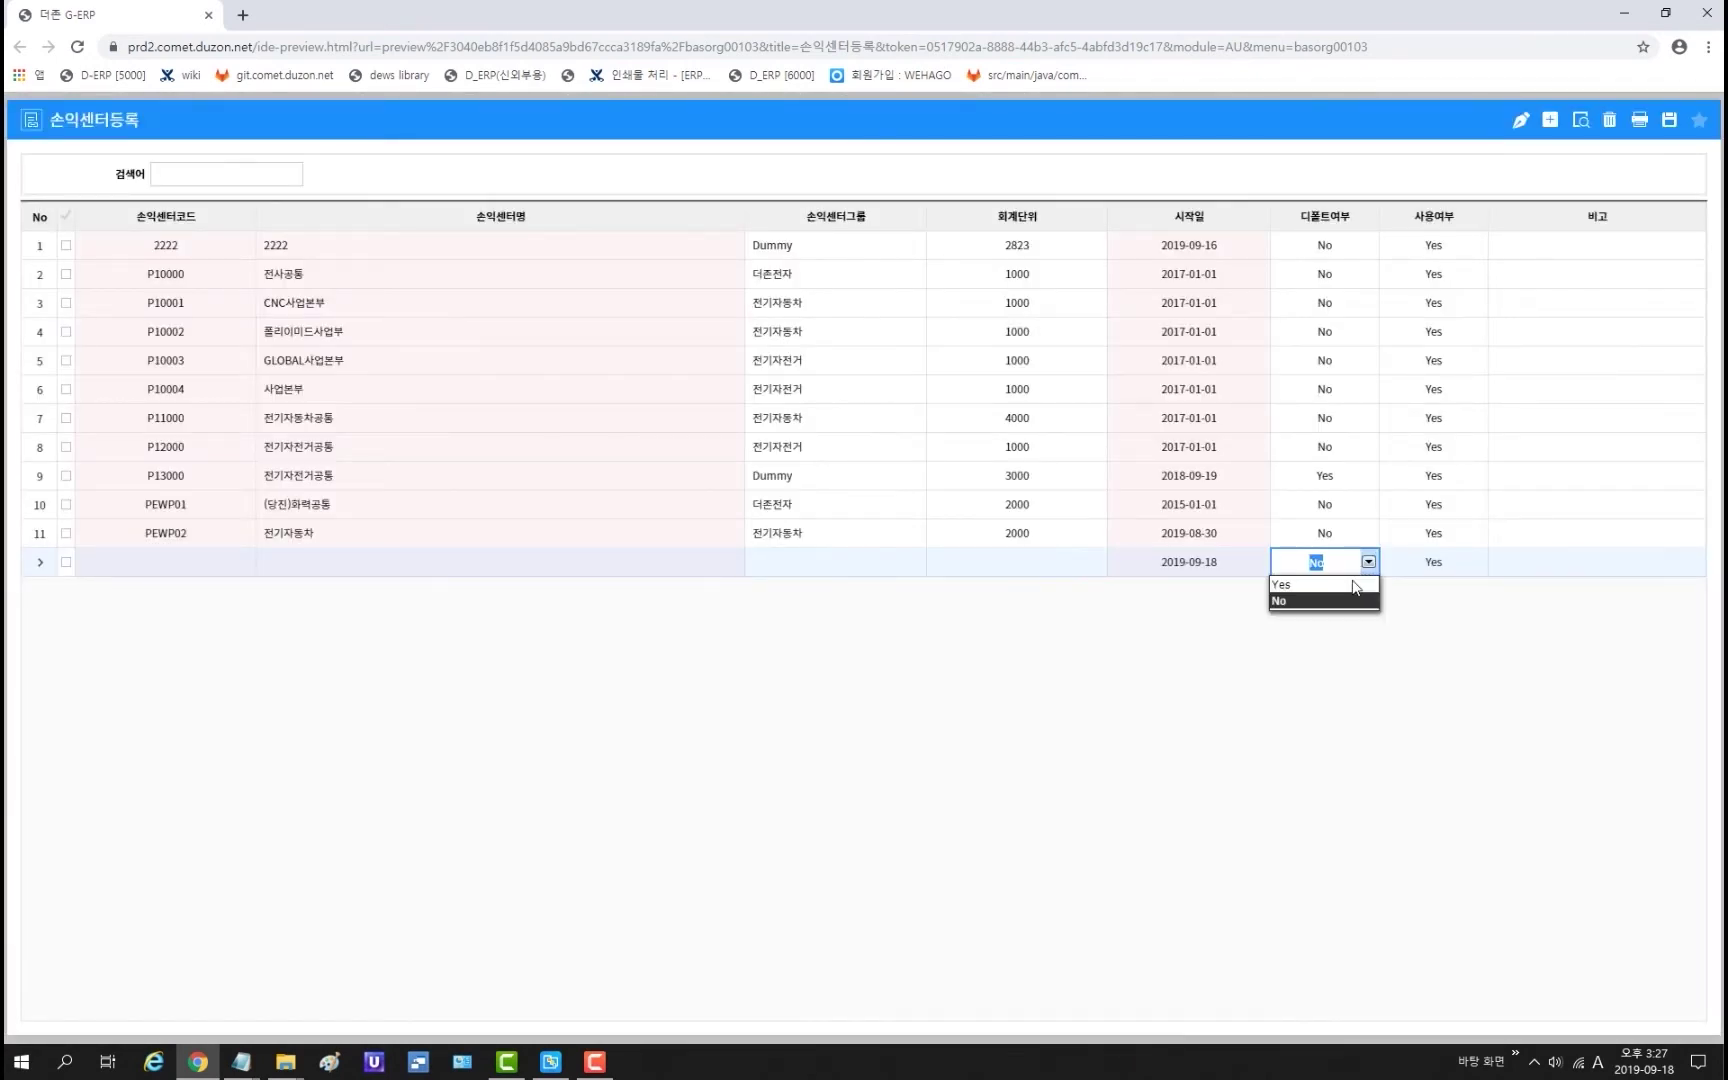
click(1453, 566)
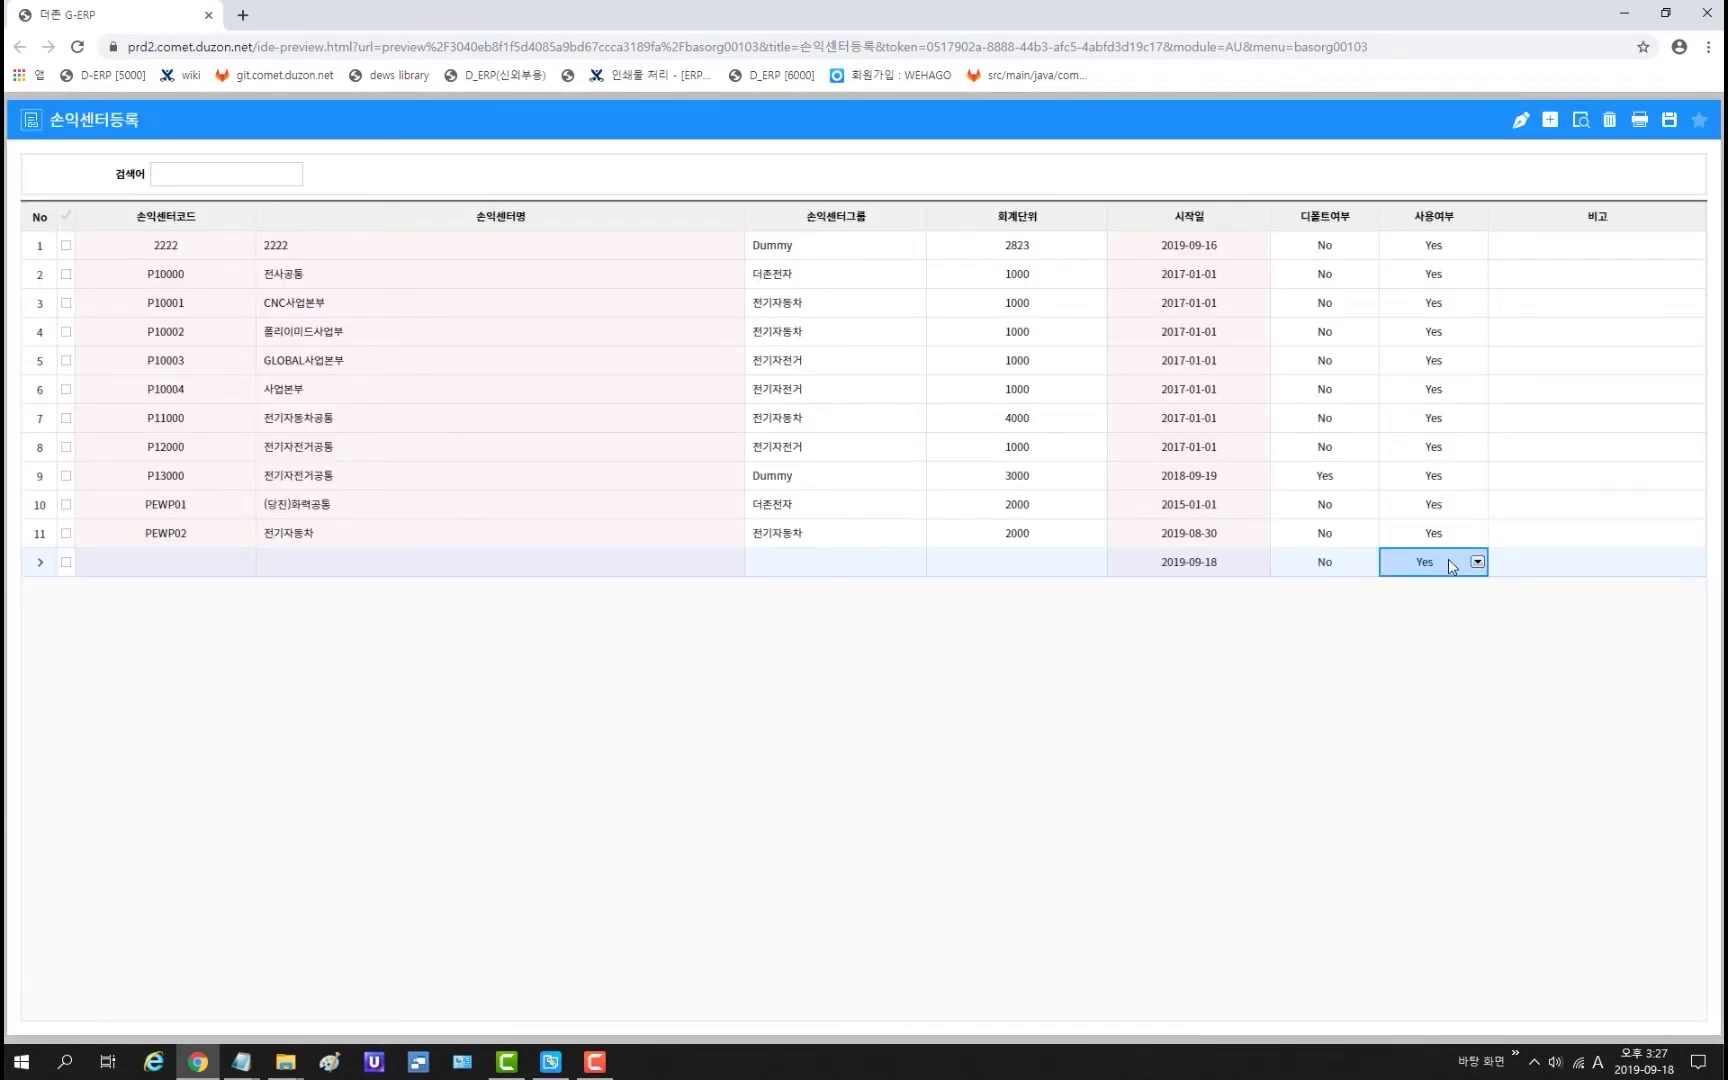
click(1477, 562)
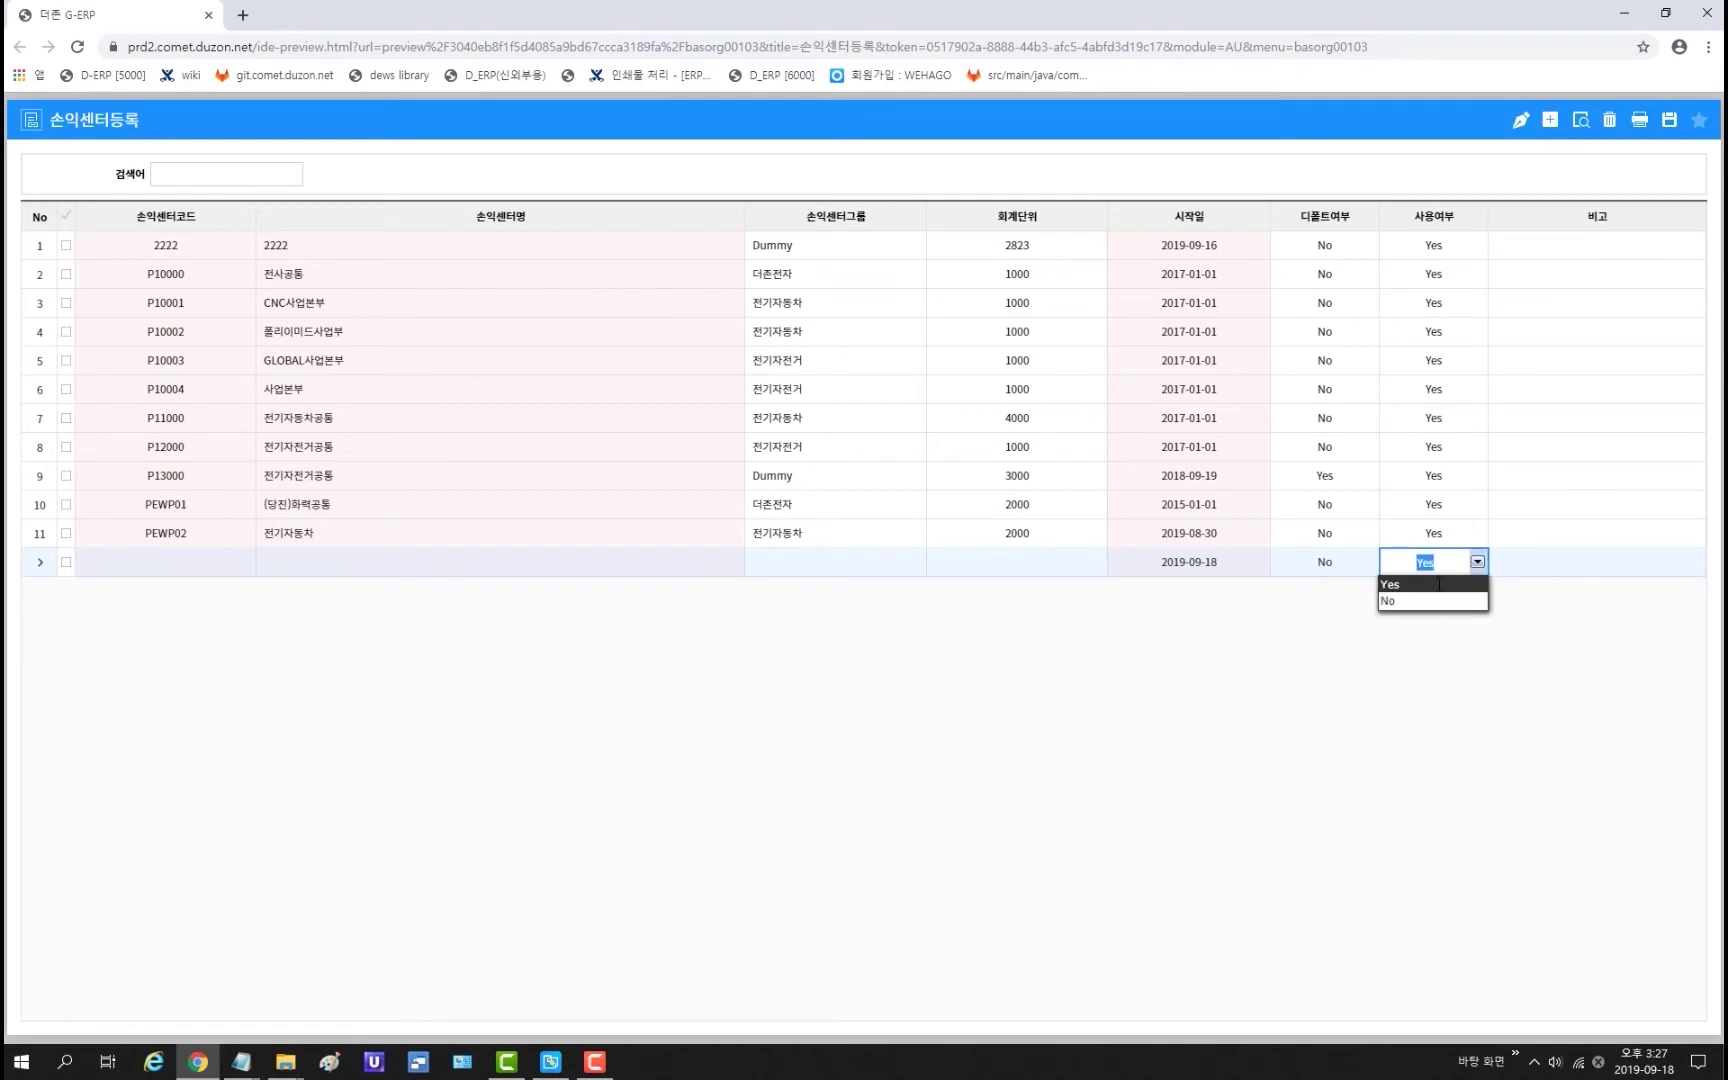
click(1340, 627)
Step: Test the duplicate check by entering the existing code 2222 as the new row's 손익센터코드
click(183, 572)
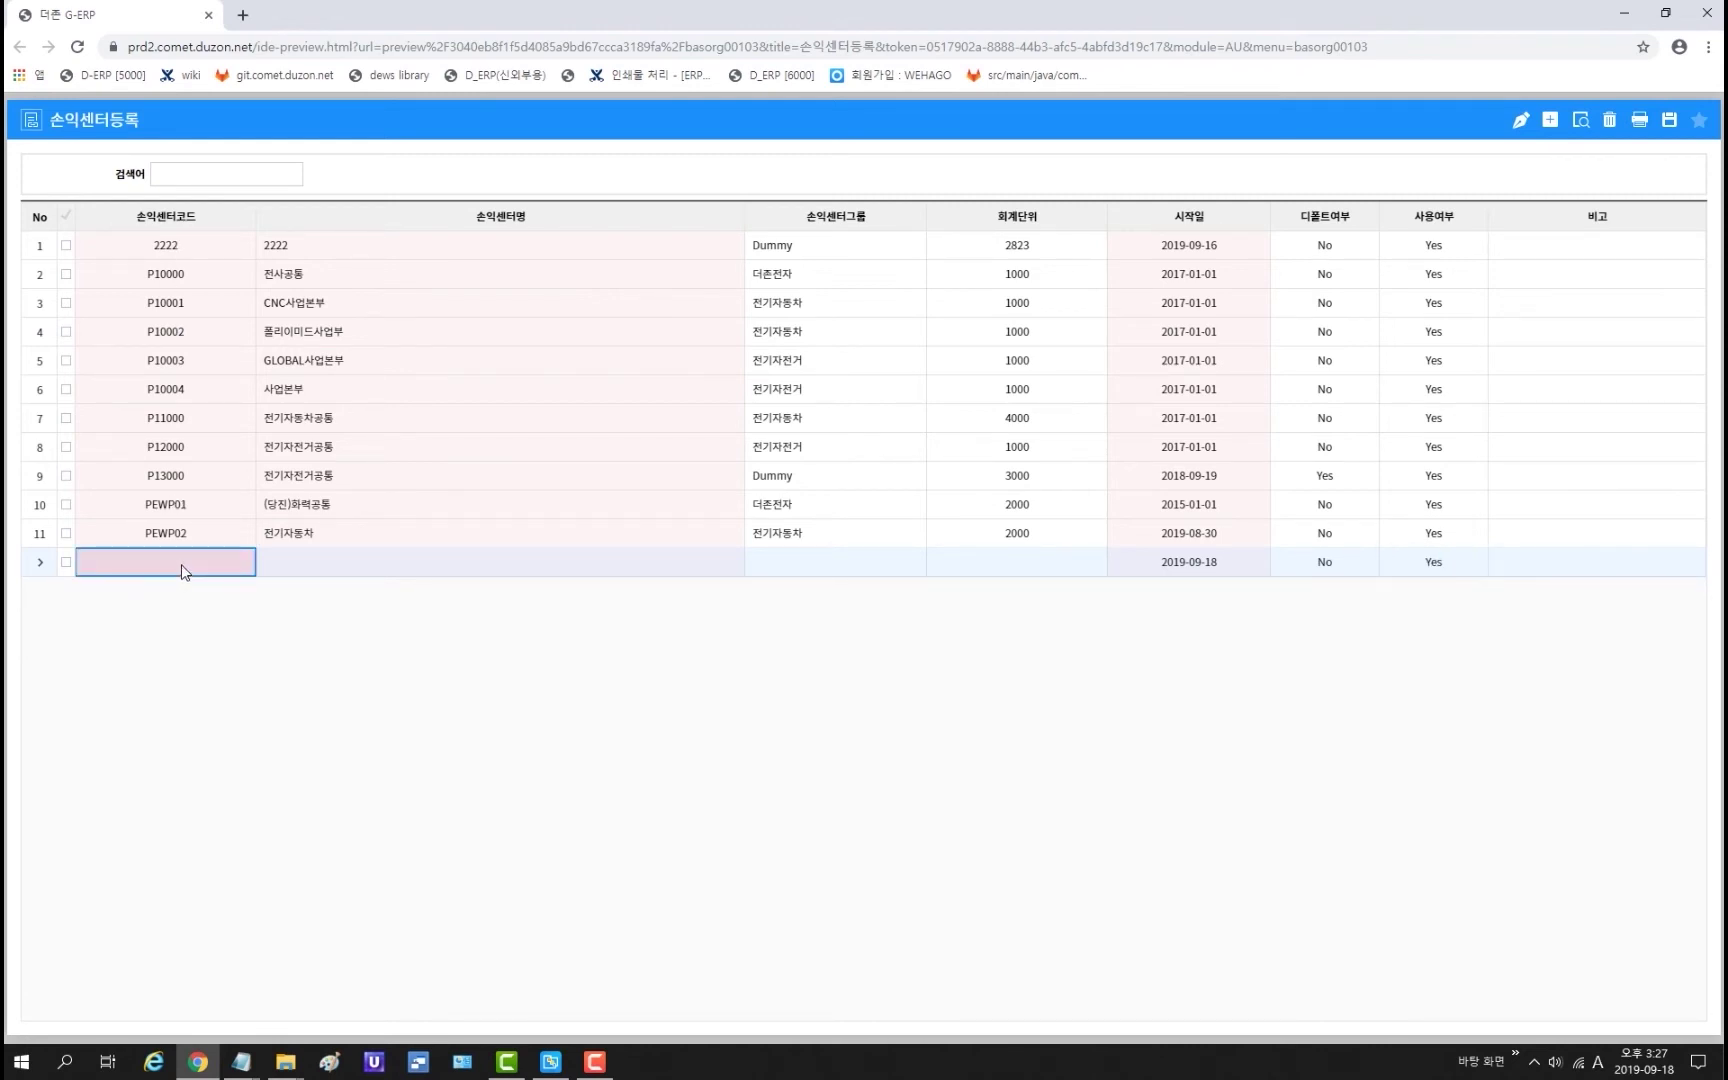
click(181, 564)
text(2222)
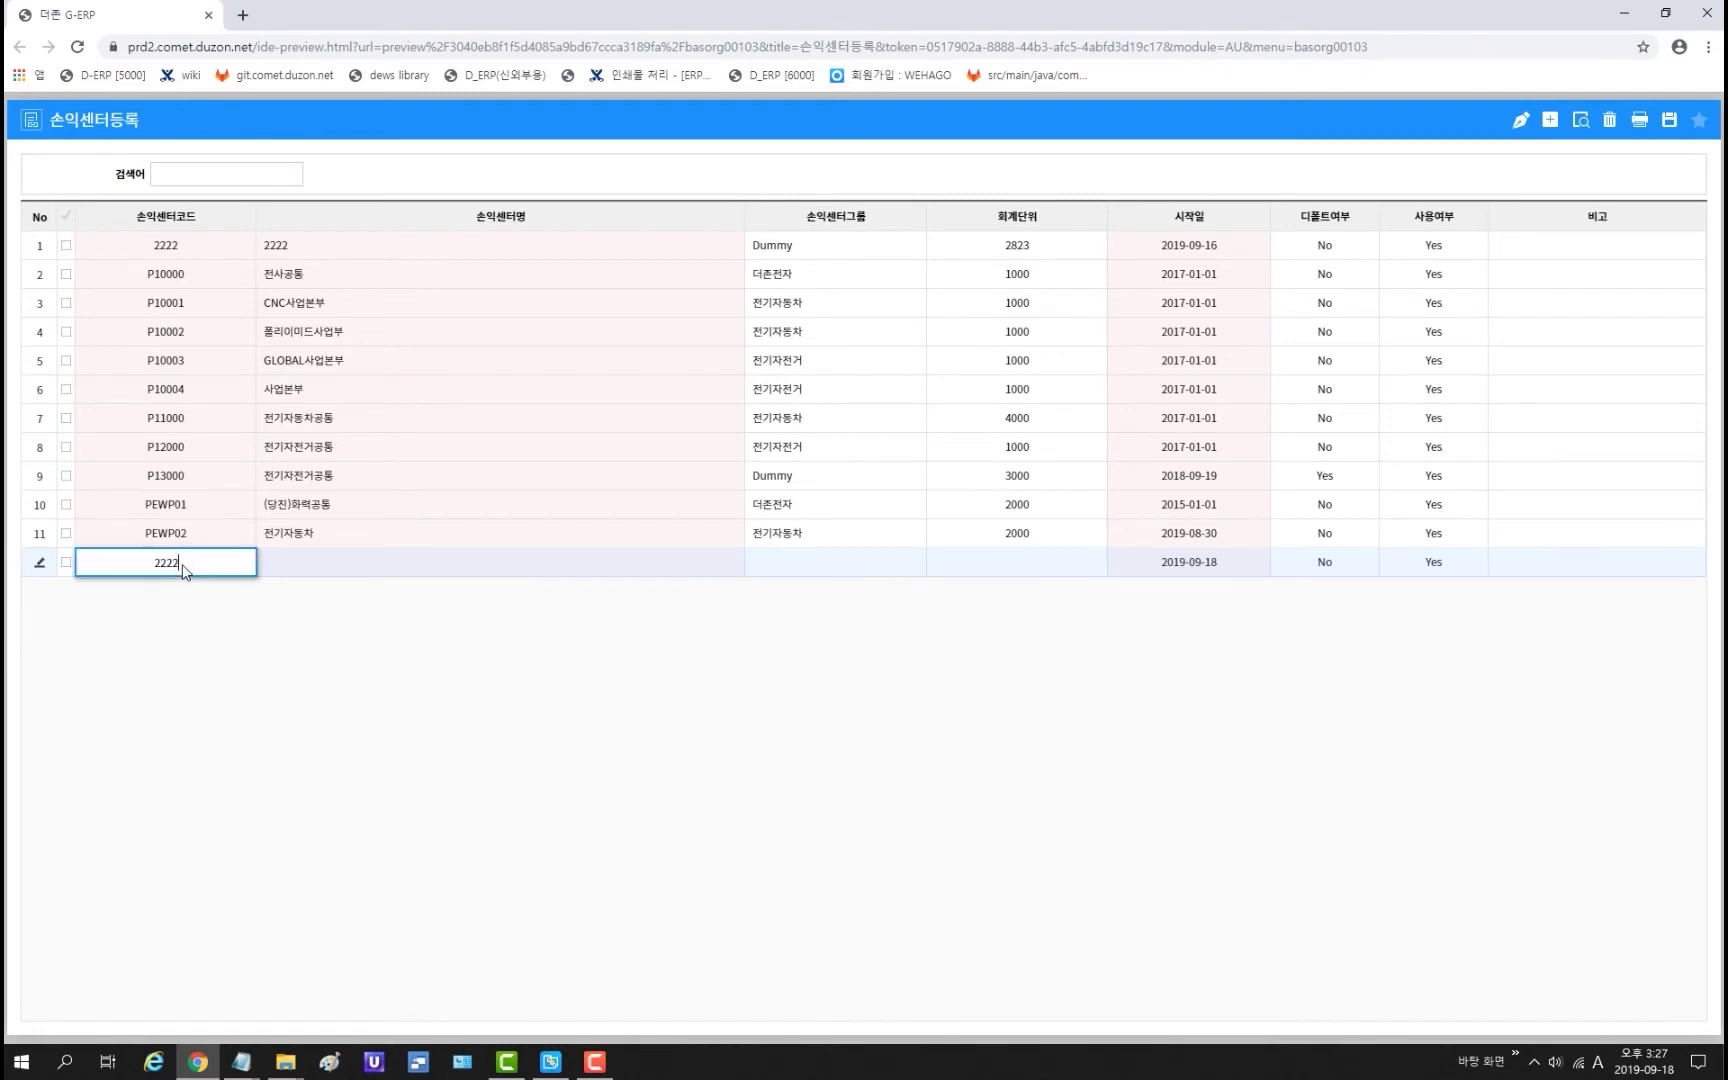
key(Return)
click(878, 622)
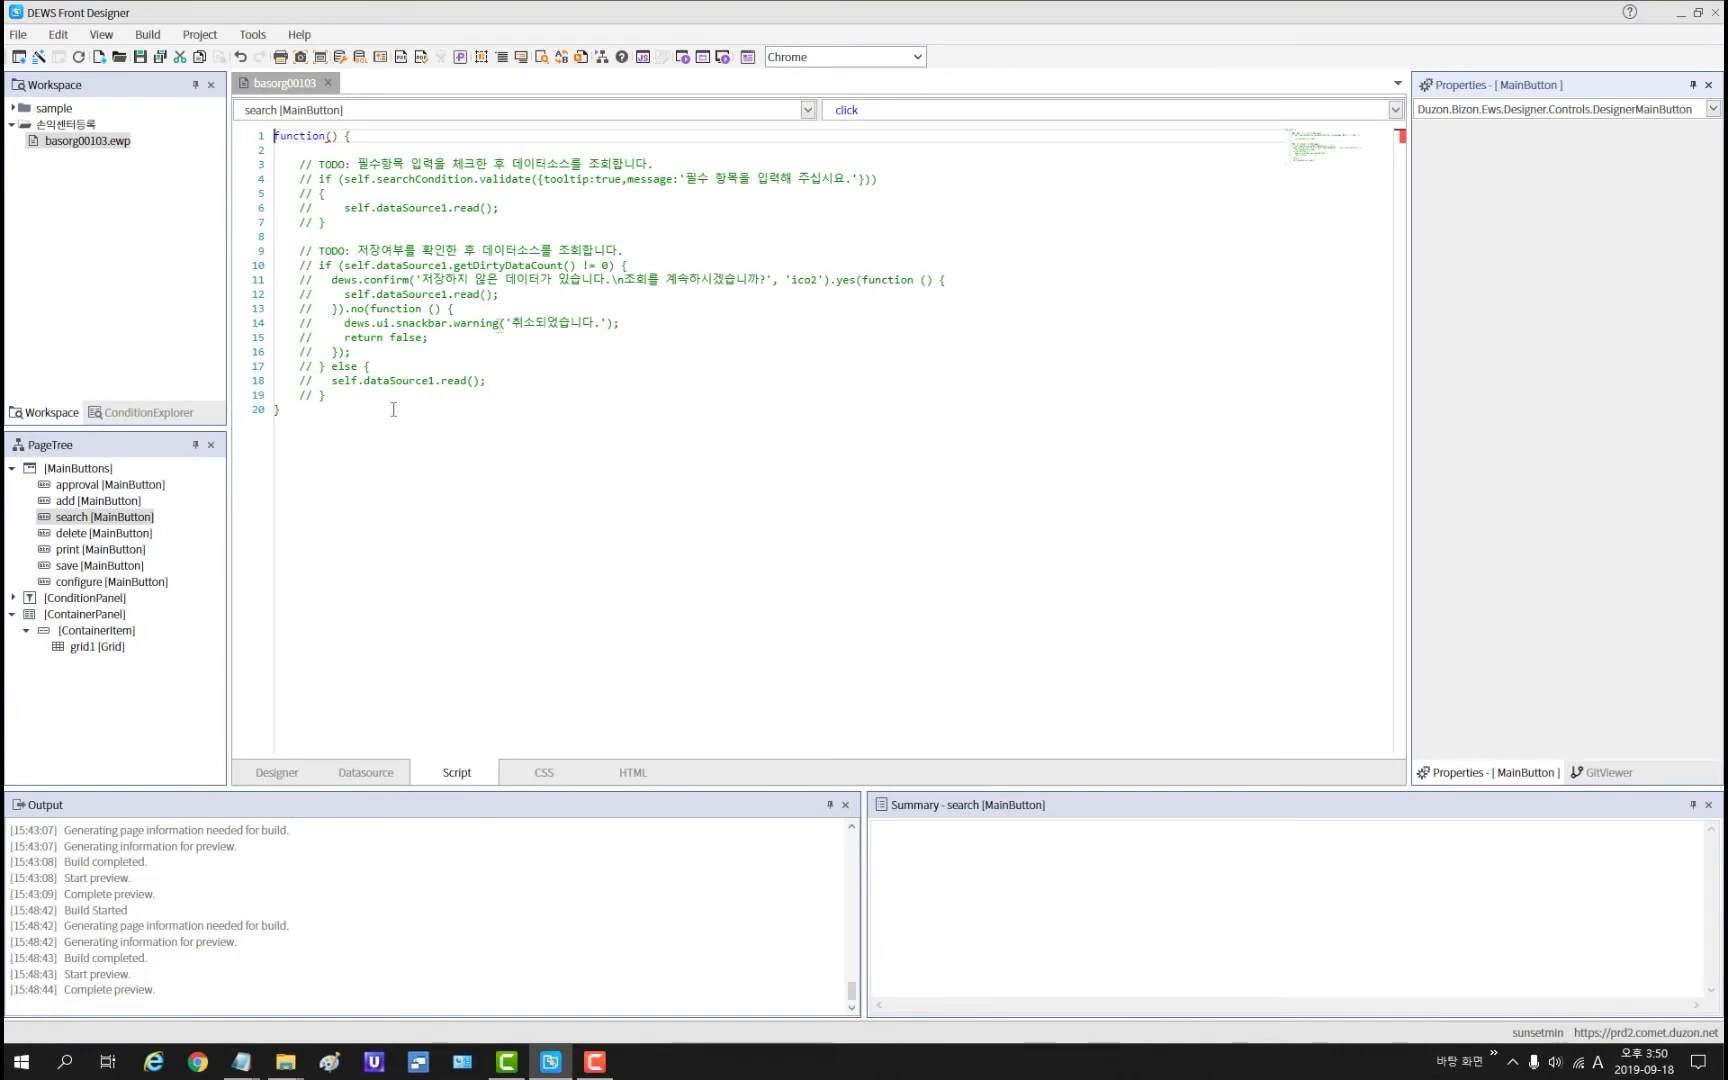
Step: Uncomment the getDirtyDataCount block in the search button's click handler that confirms unsaved data before reading dataSource1
drag(327, 398, 174, 273)
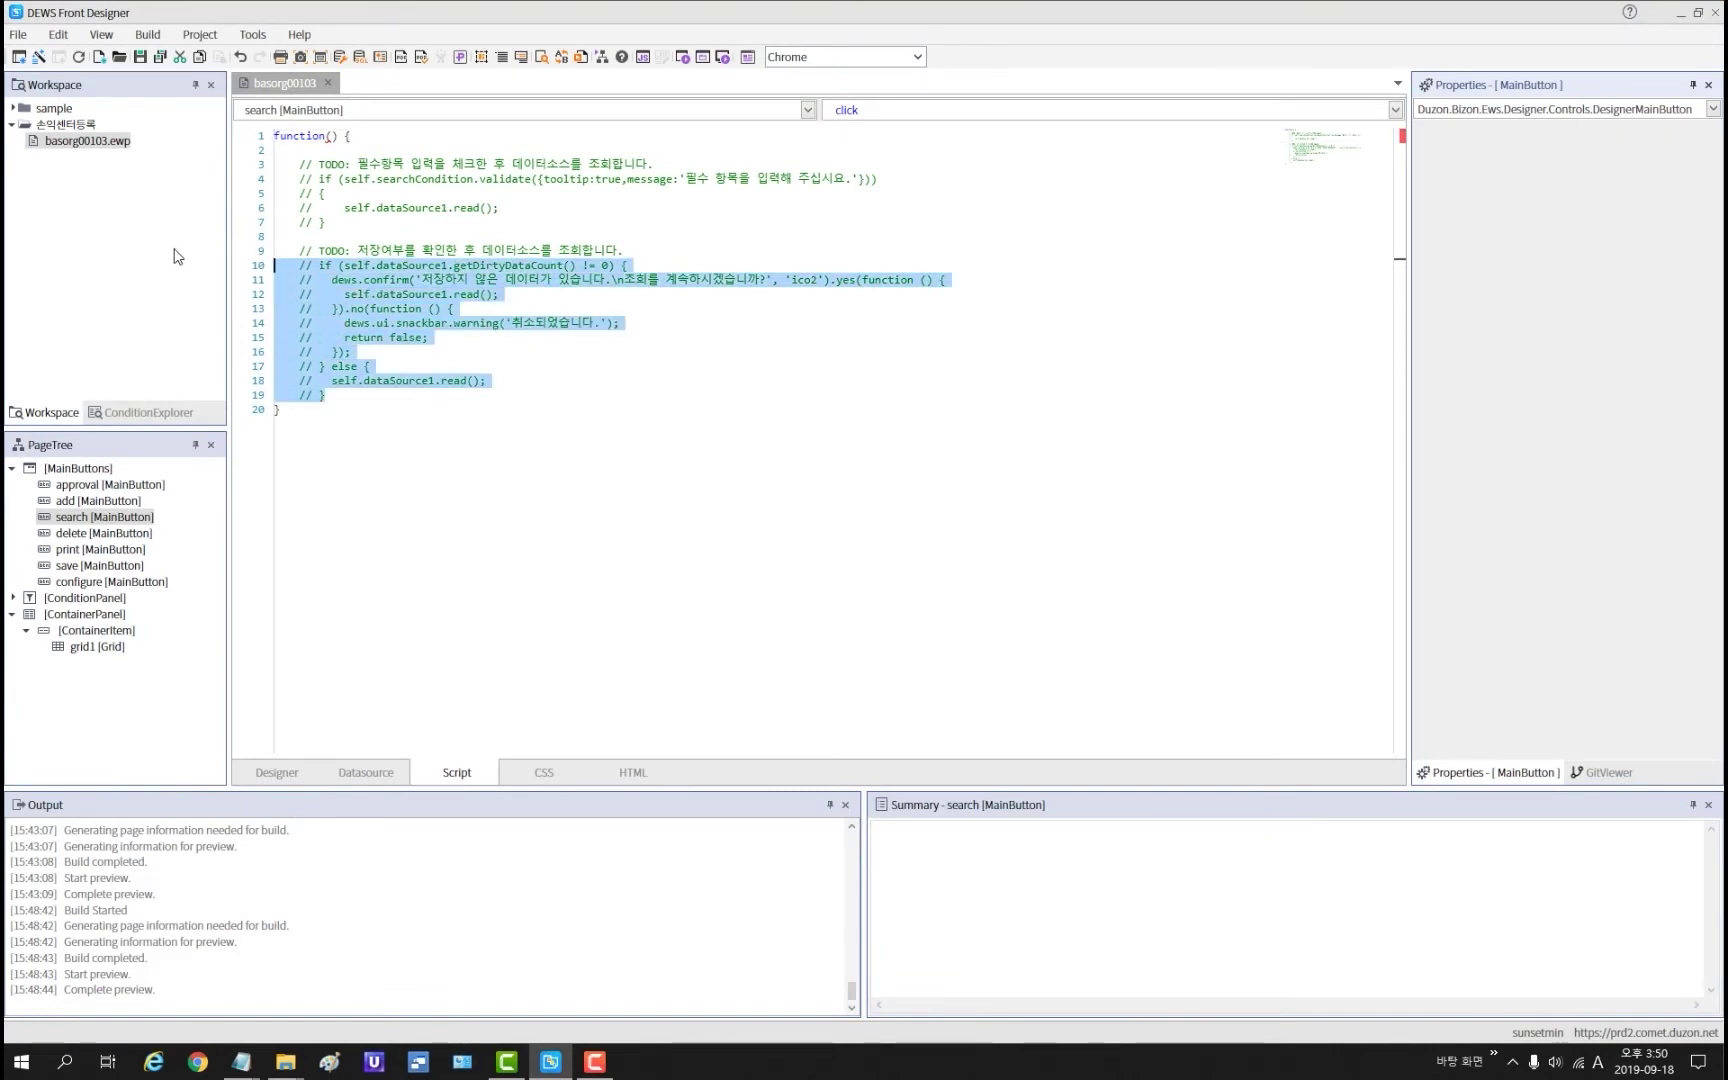
key(ctrl+slash)
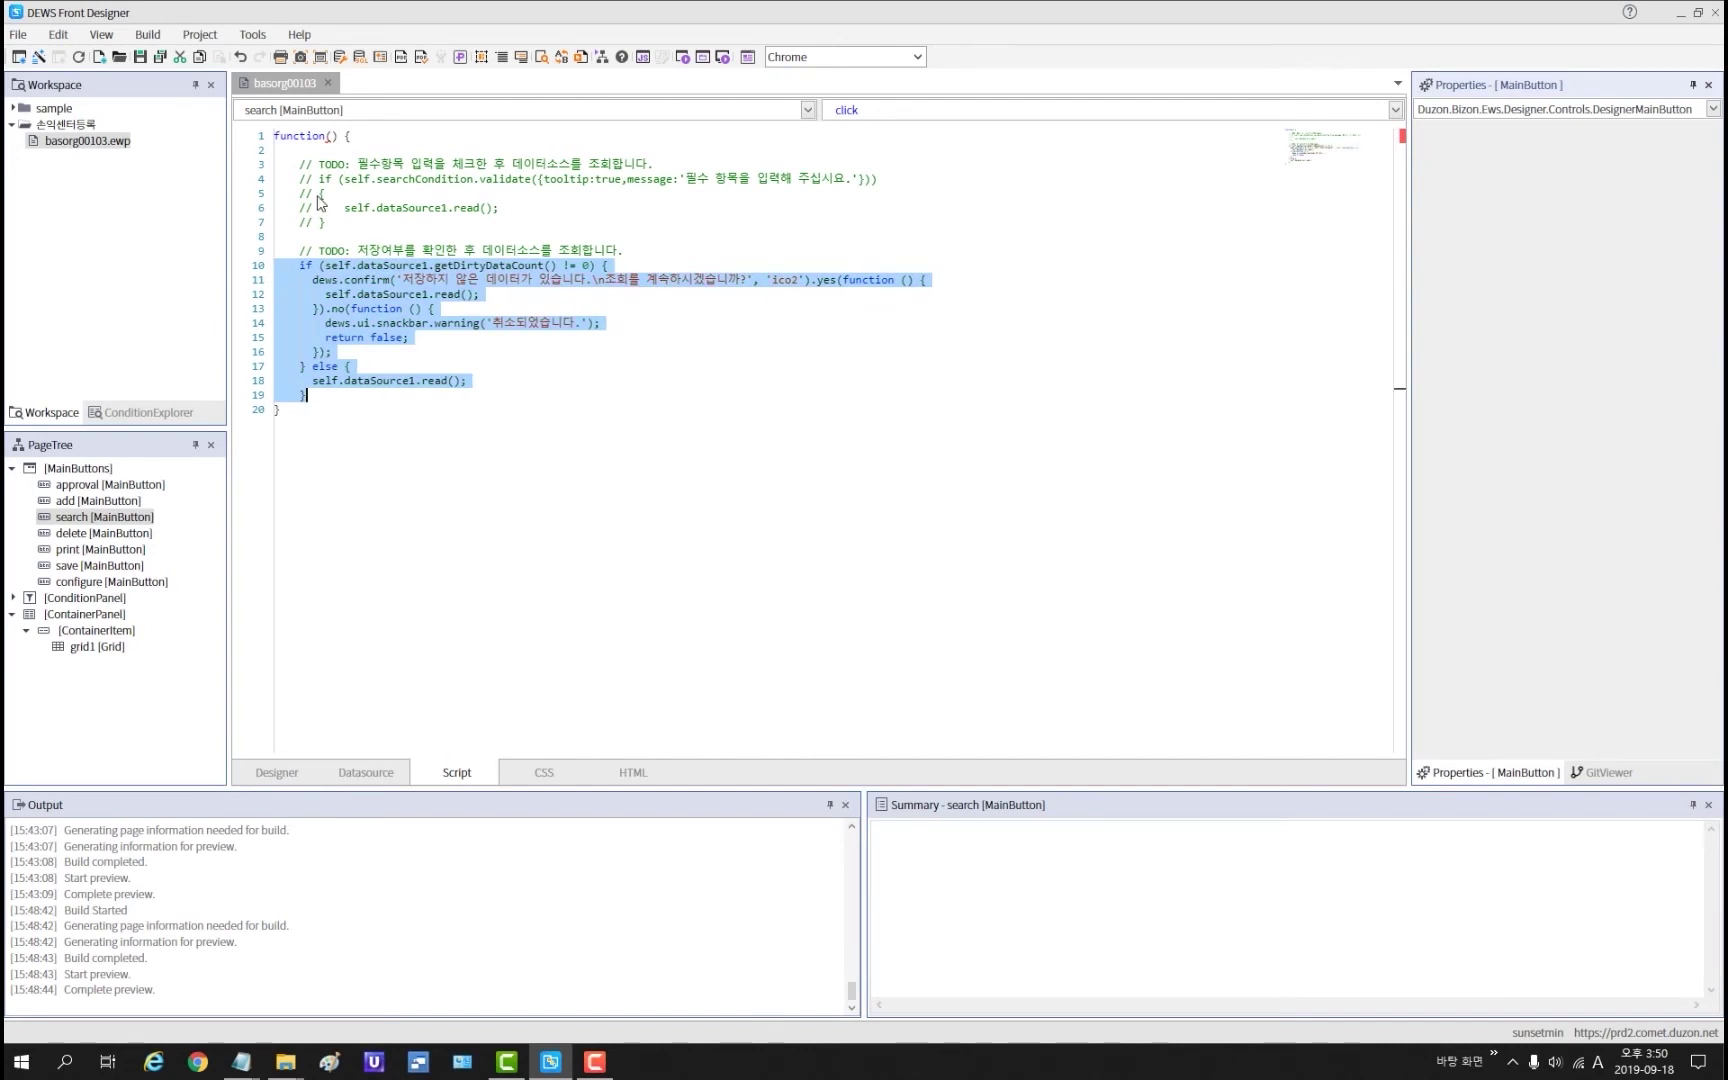
Step: Create the delete button's click handler and uncomment the block that alerts when nothing is checked and removes grid1's checked rows
click(438, 111)
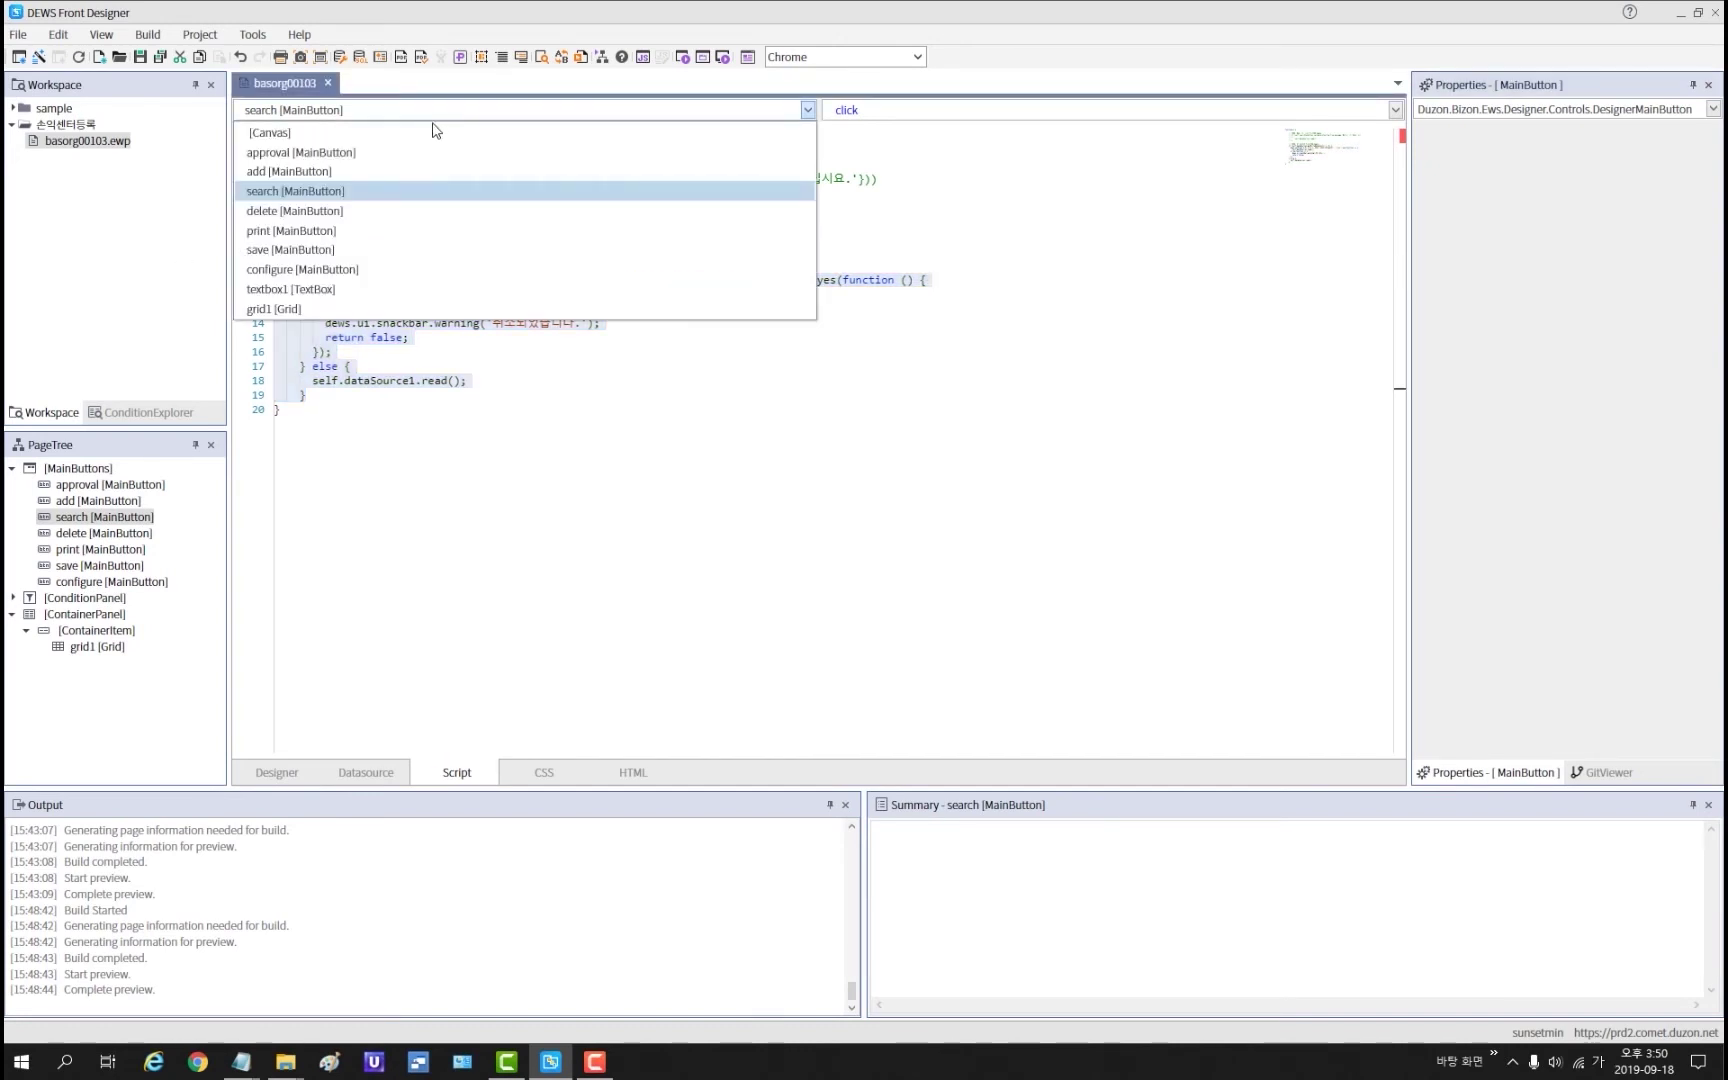
click(450, 211)
click(852, 112)
click(855, 132)
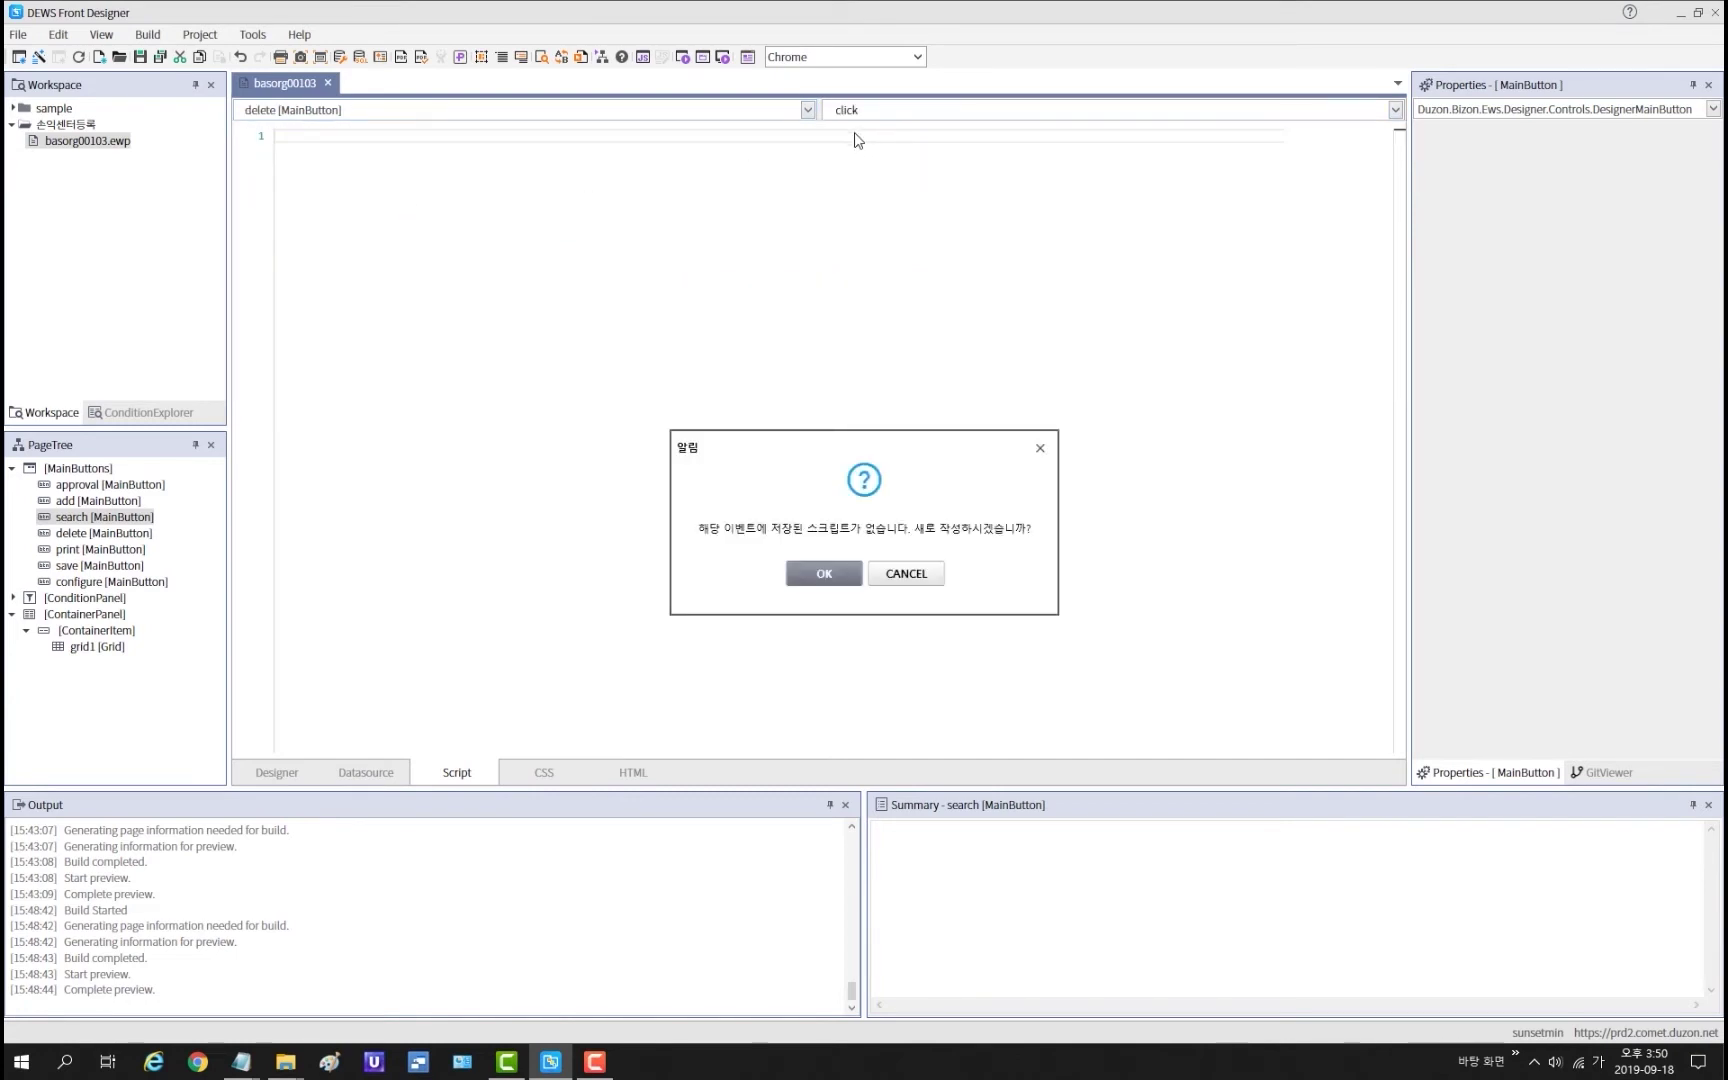
click(832, 578)
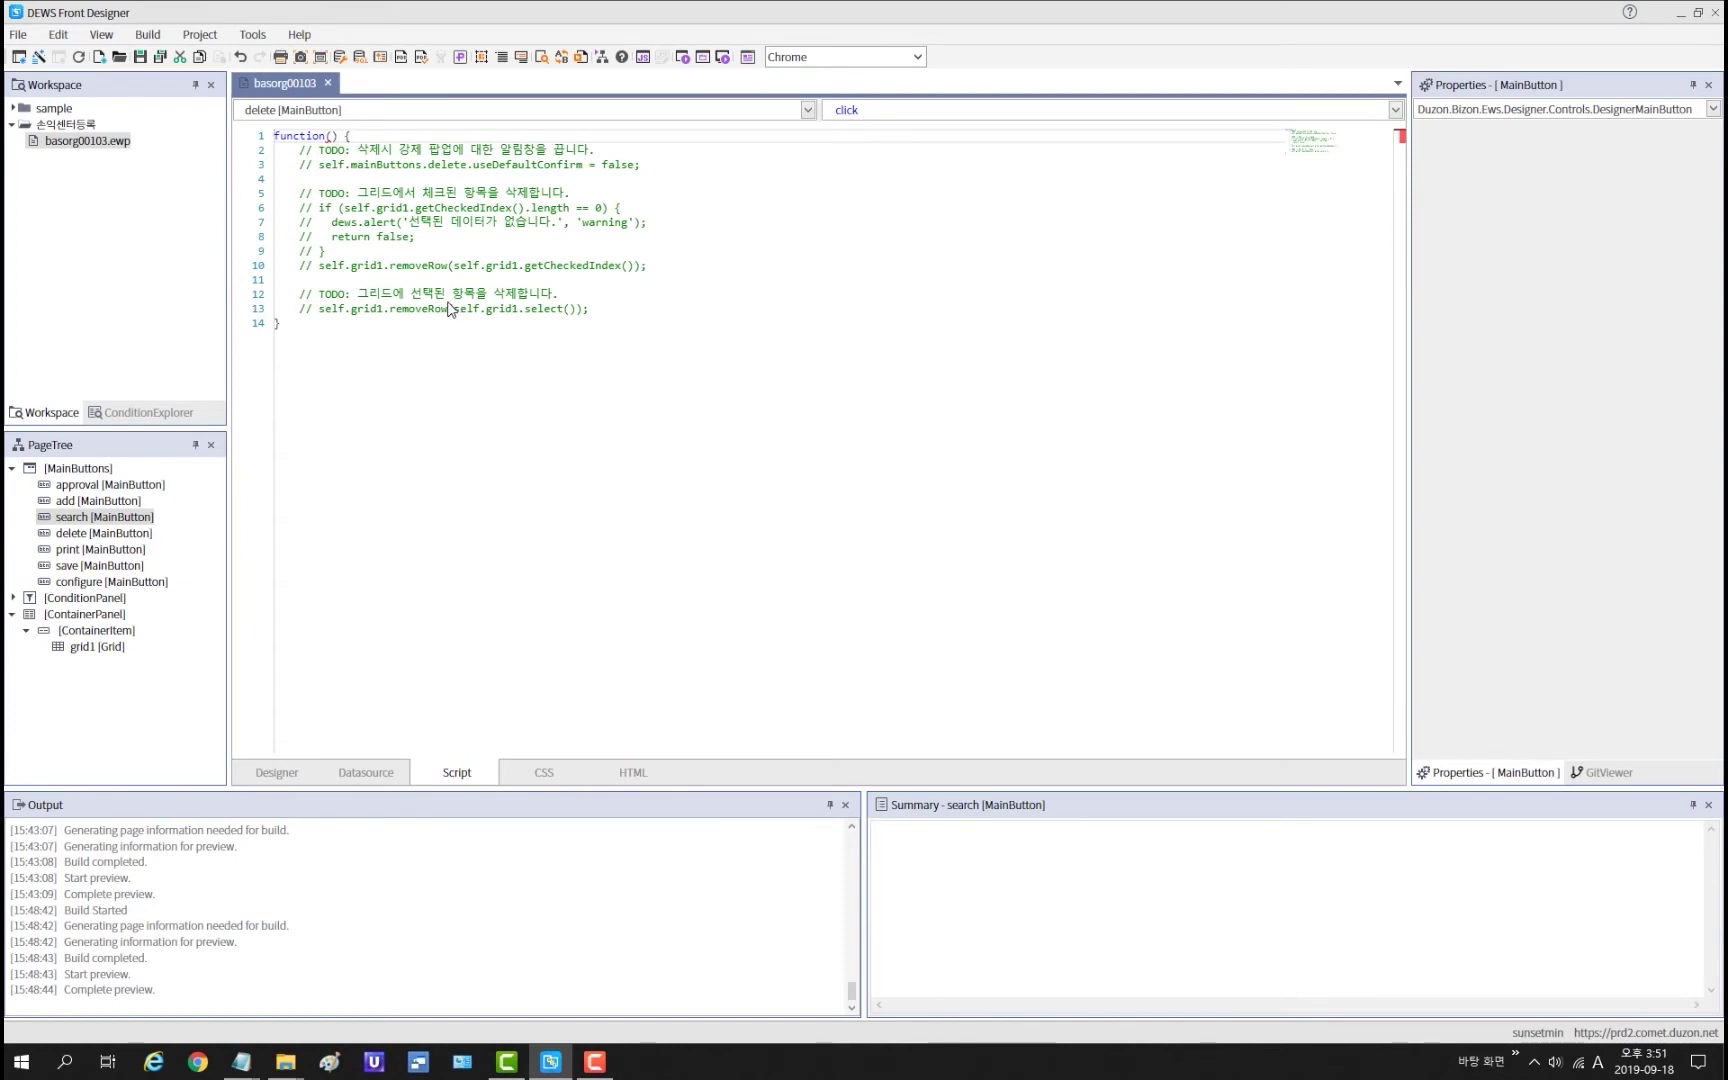
drag(648, 265, 268, 213)
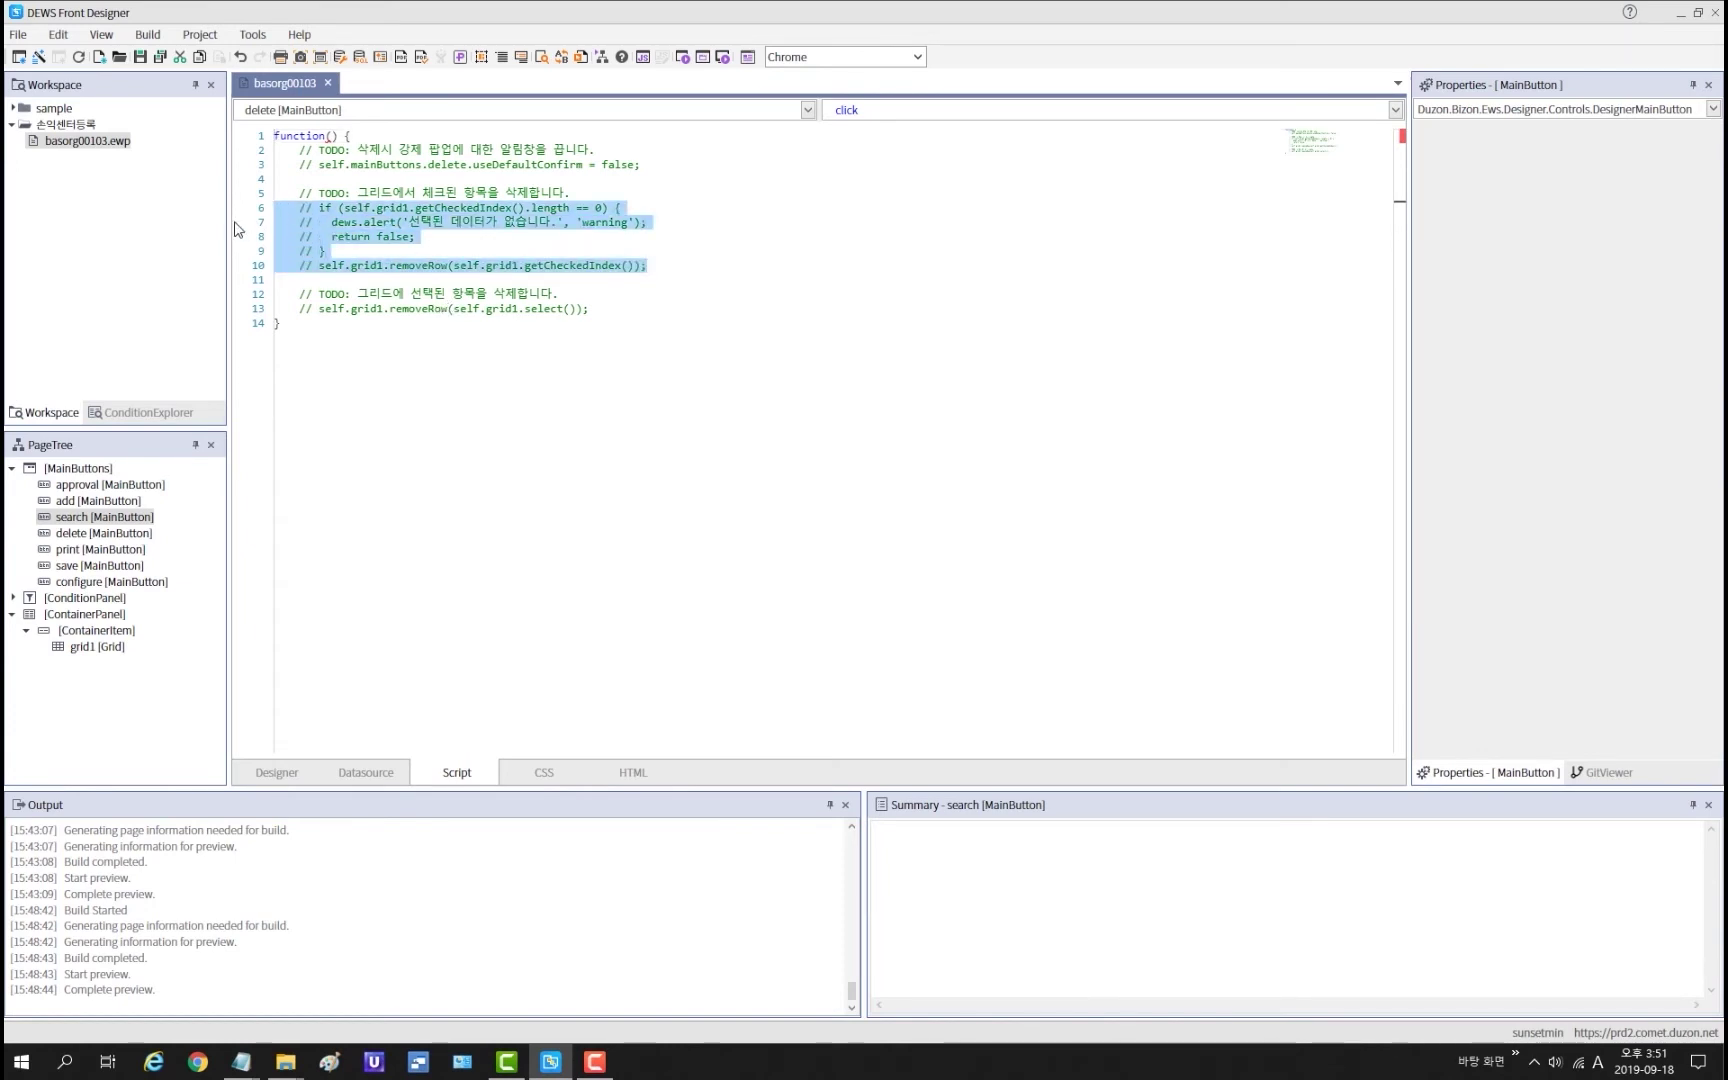
key(ctrl+k)
key(ctrl+u)
Step: Create a new click event script for the save main button
click(426, 112)
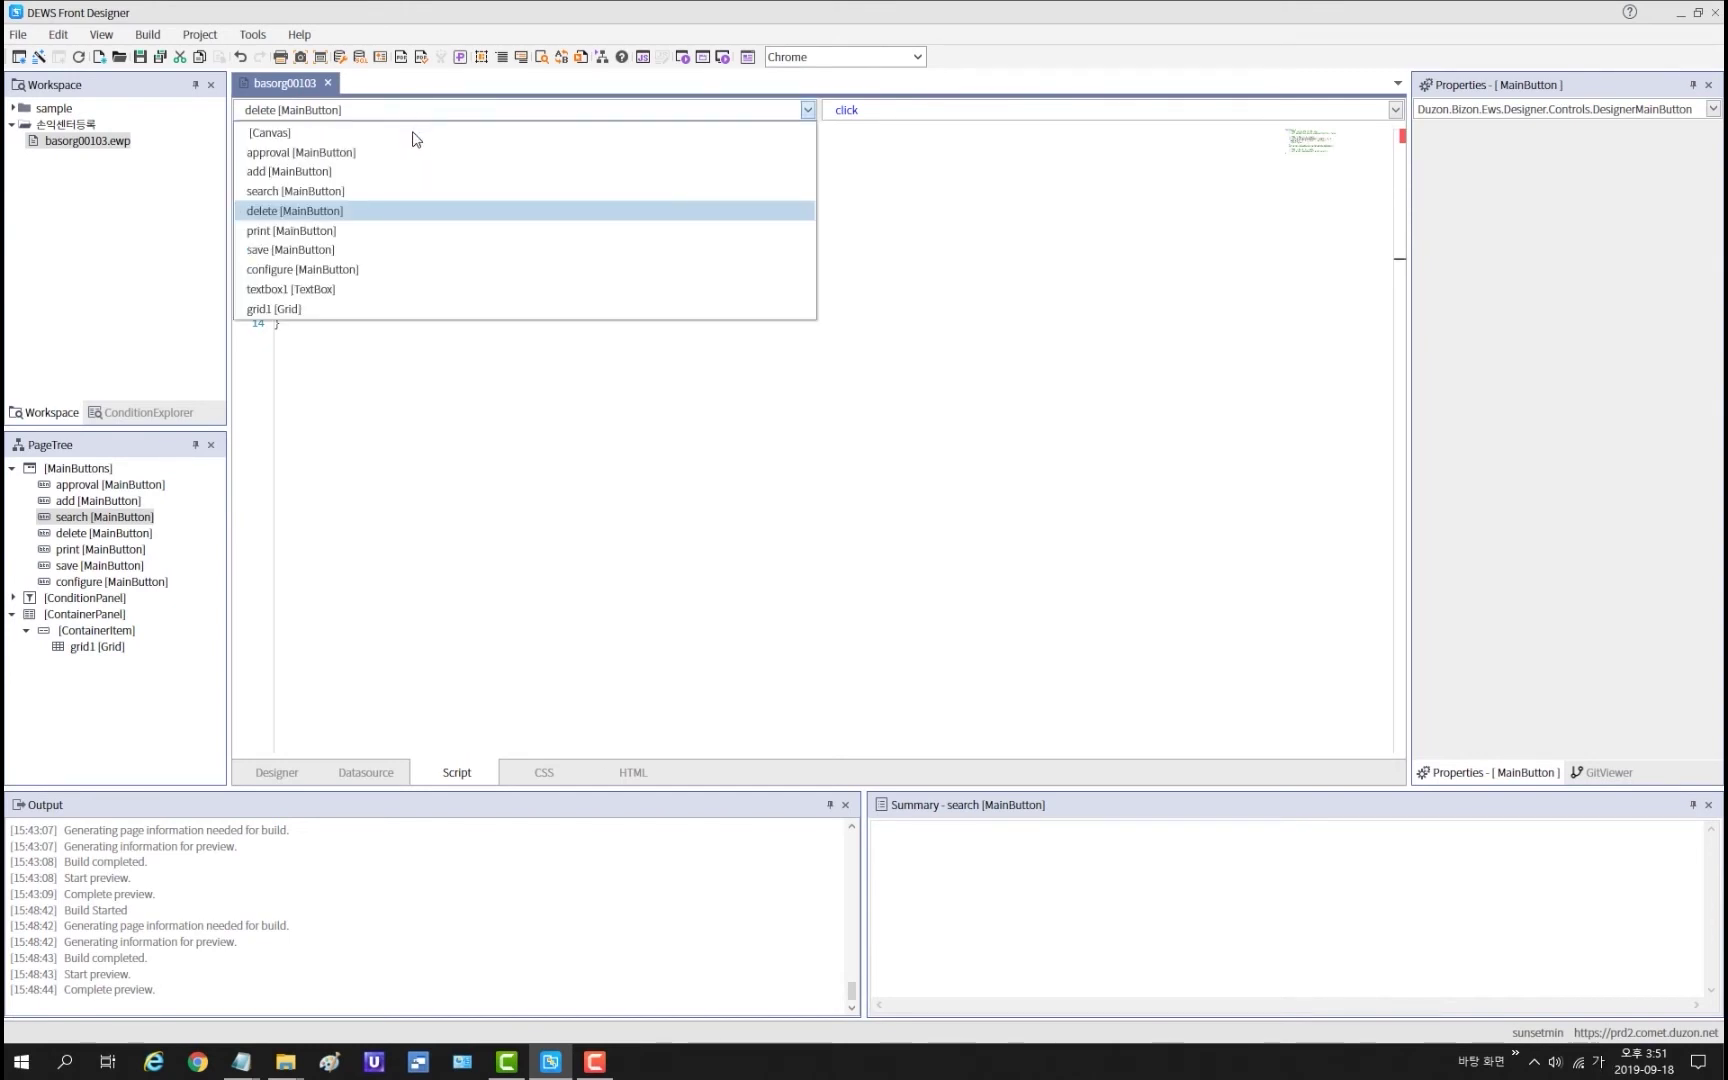
click(404, 249)
click(830, 112)
click(862, 137)
click(818, 572)
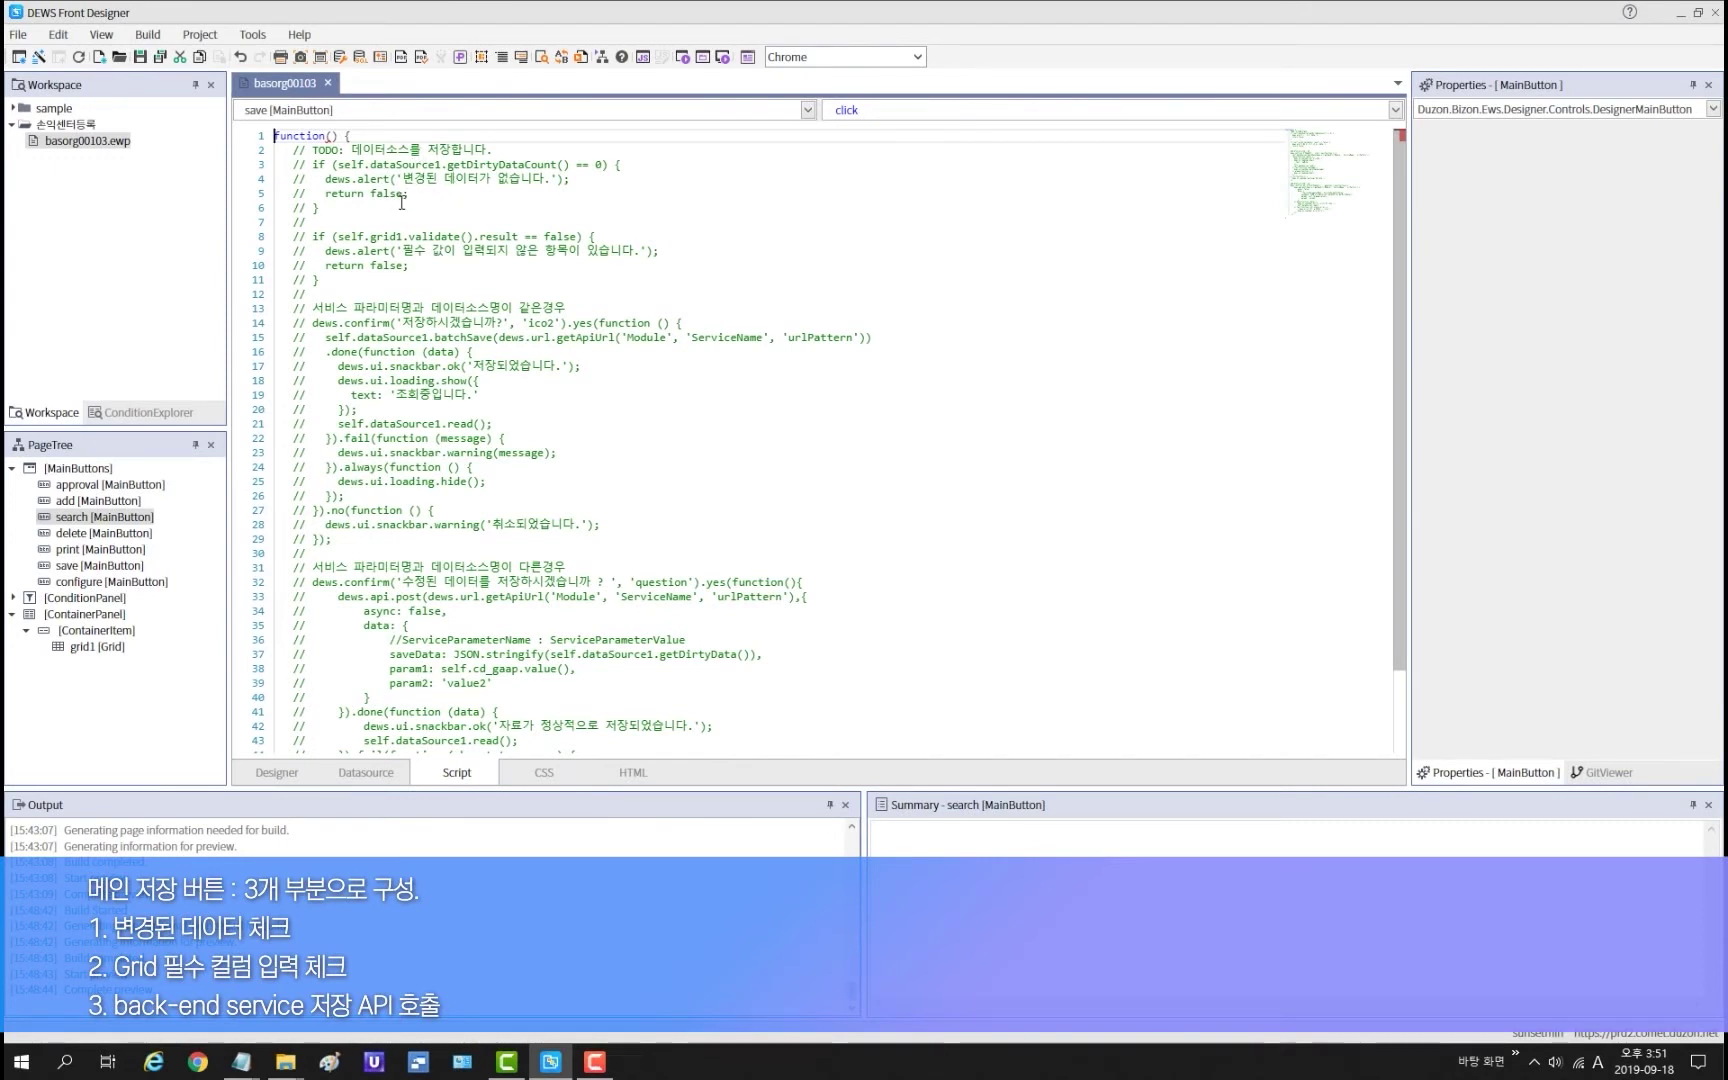
Step: Uncomment the save handler's getDirtyDataCount check and its grid1.validate check for required values
drag(306, 222, 256, 172)
key(ctrl+slash)
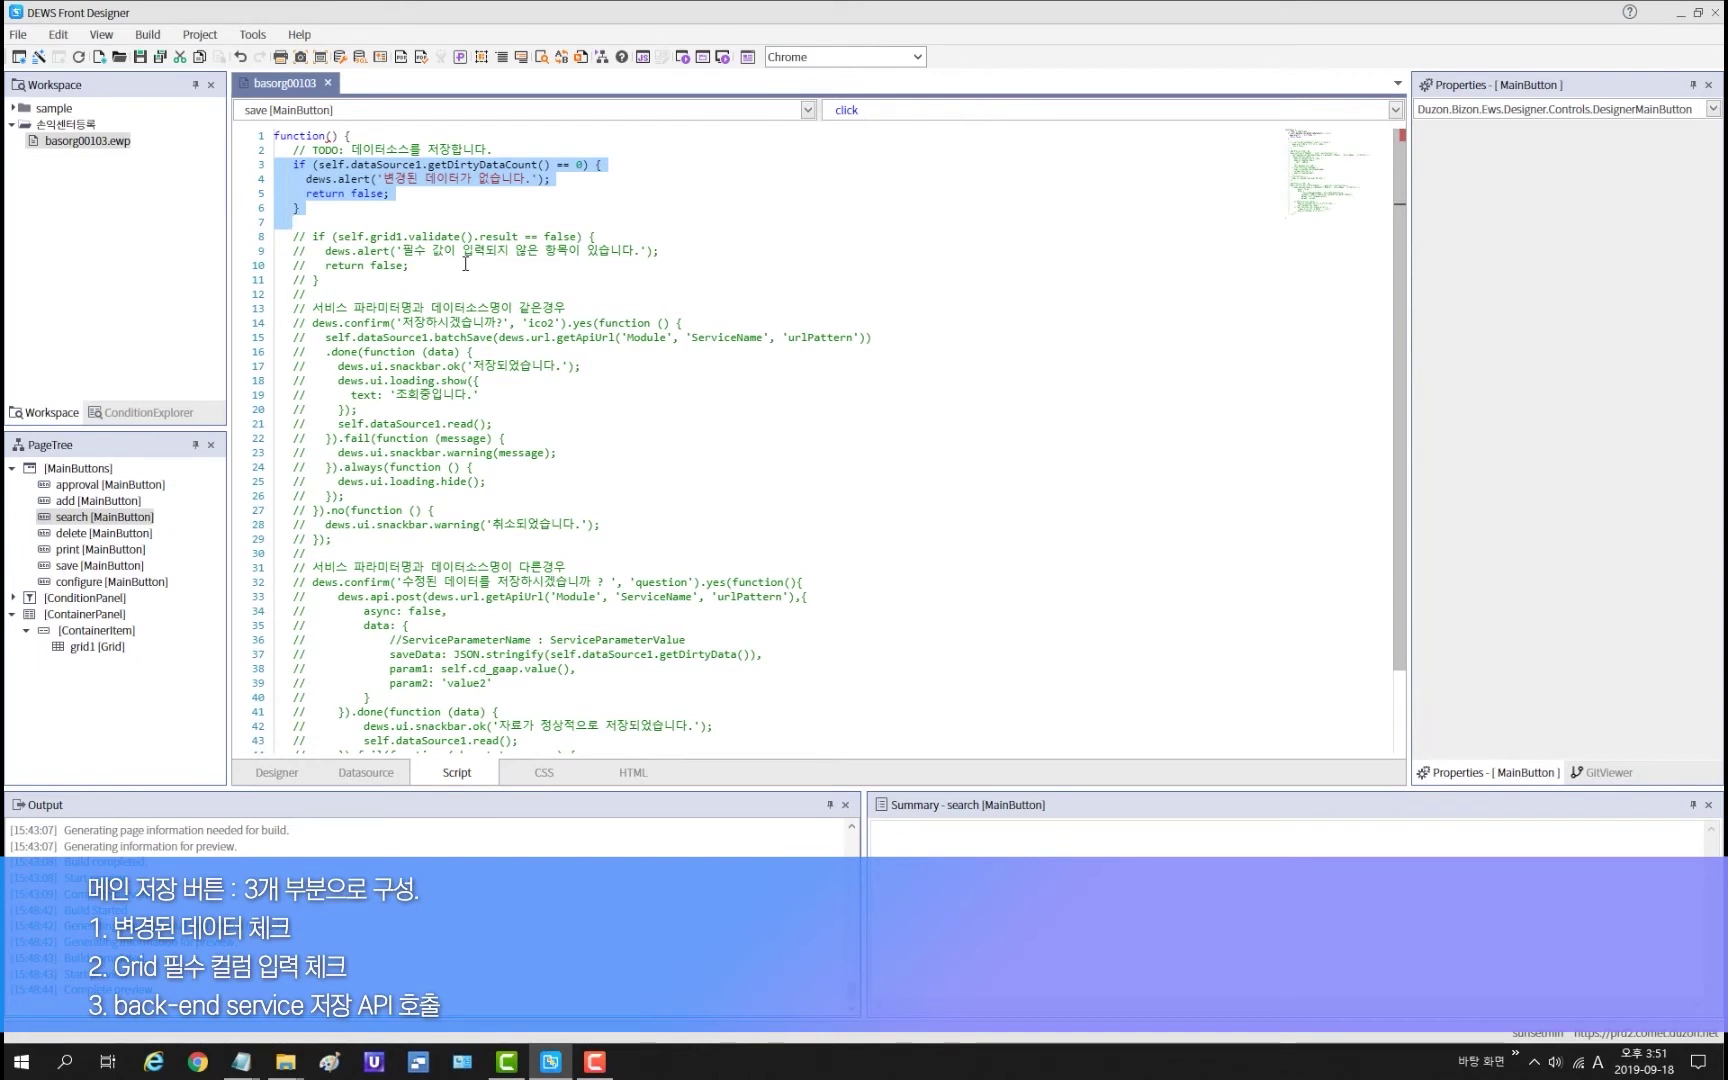
drag(404, 250, 636, 250)
drag(330, 294, 222, 242)
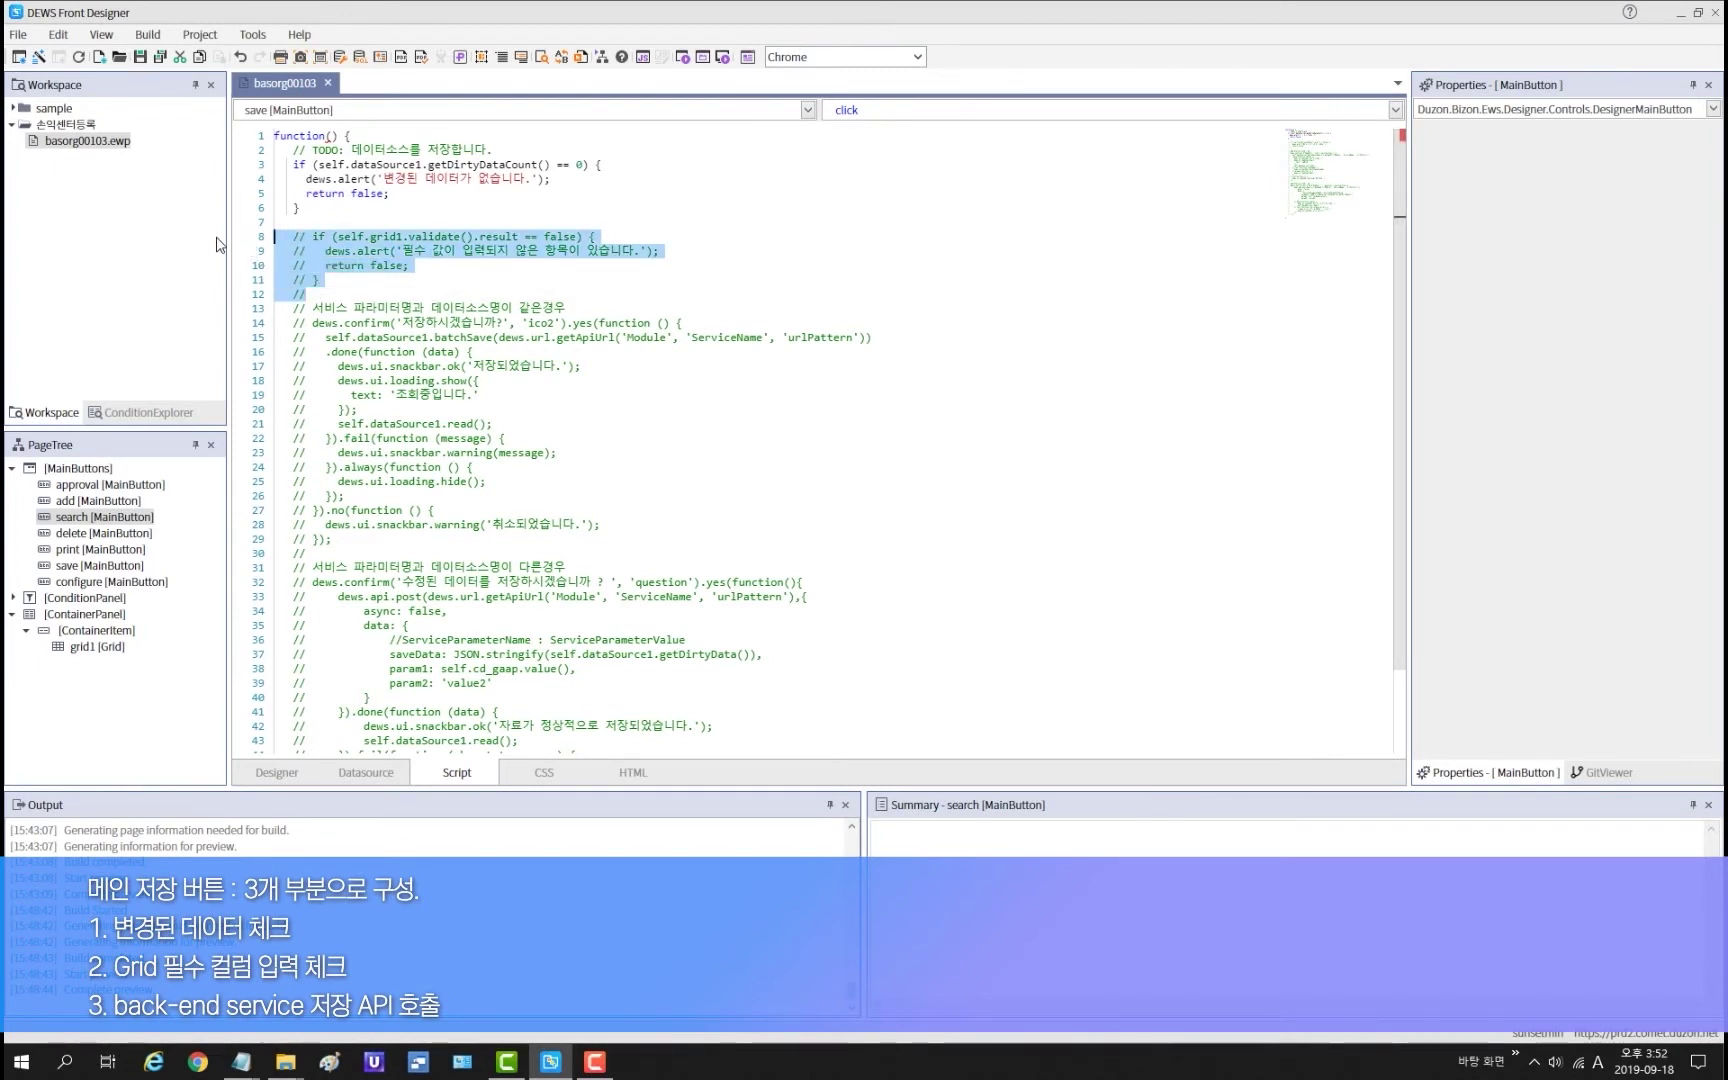
key(ctrl+slash)
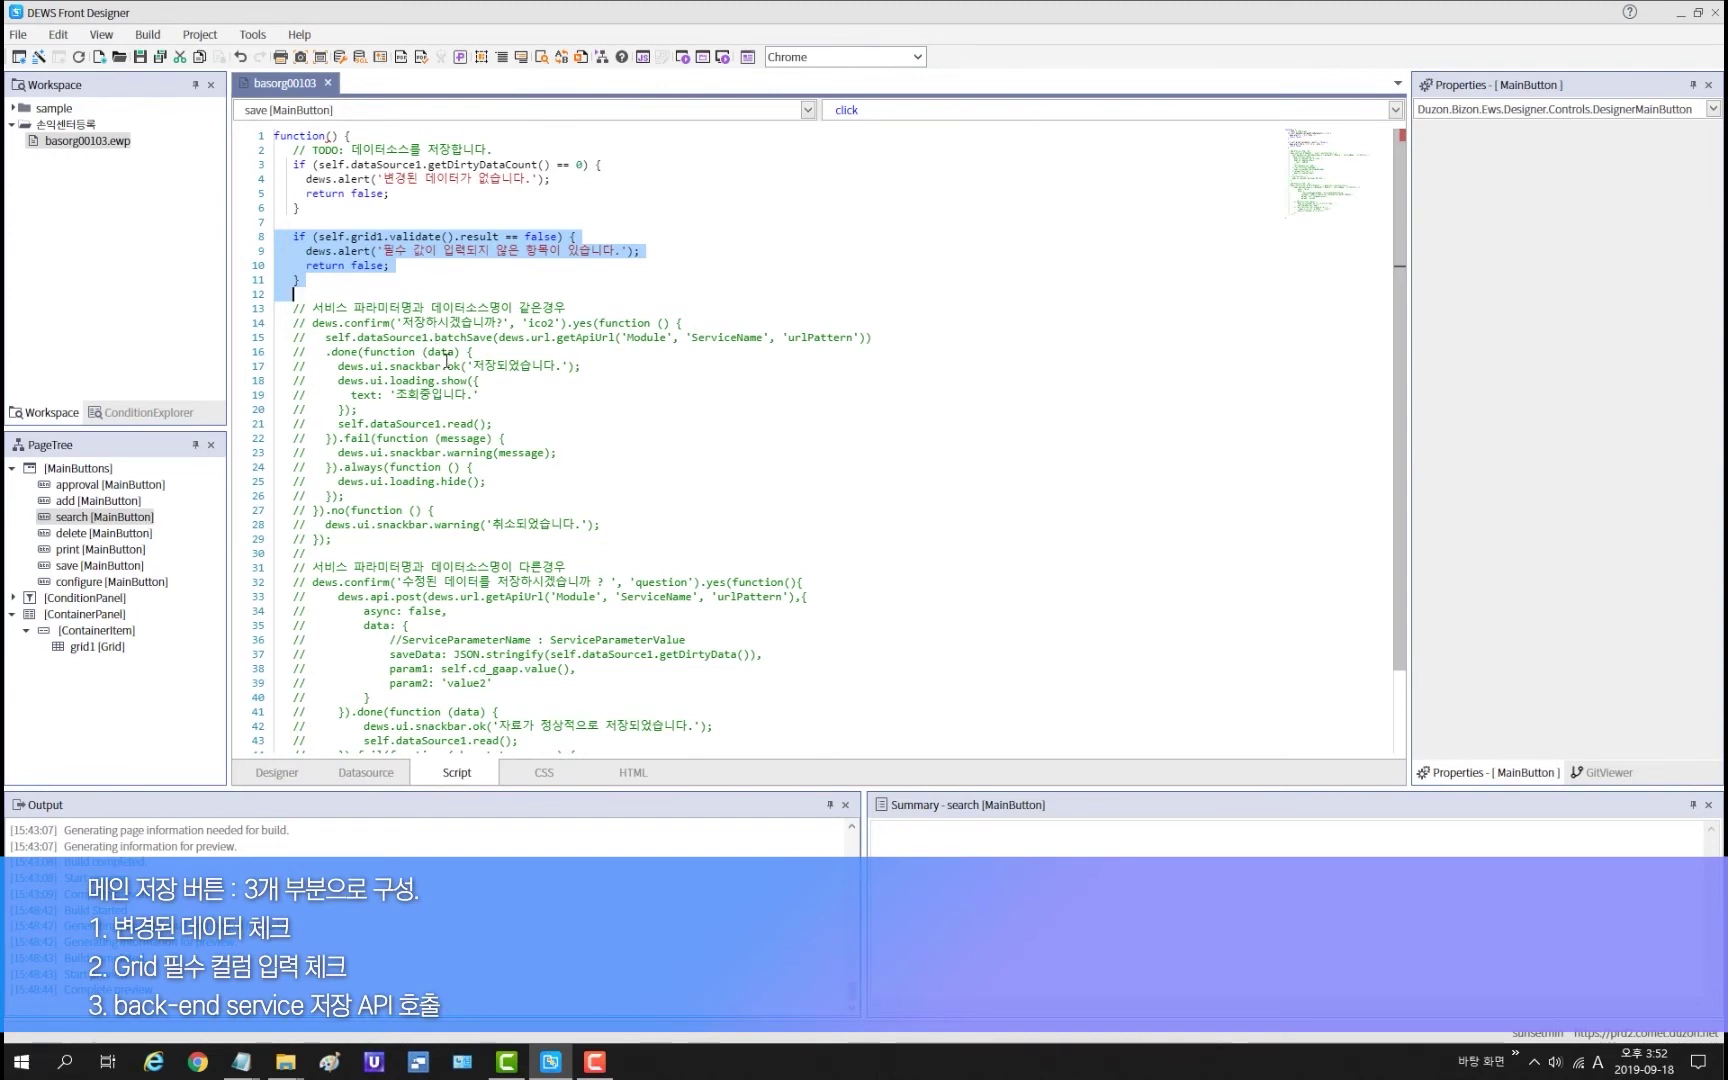
Step: Examine the two save API guide scripts, comparing batchSave for matching parameter and data source names with dews.api.post for differing names
double_click(583, 337)
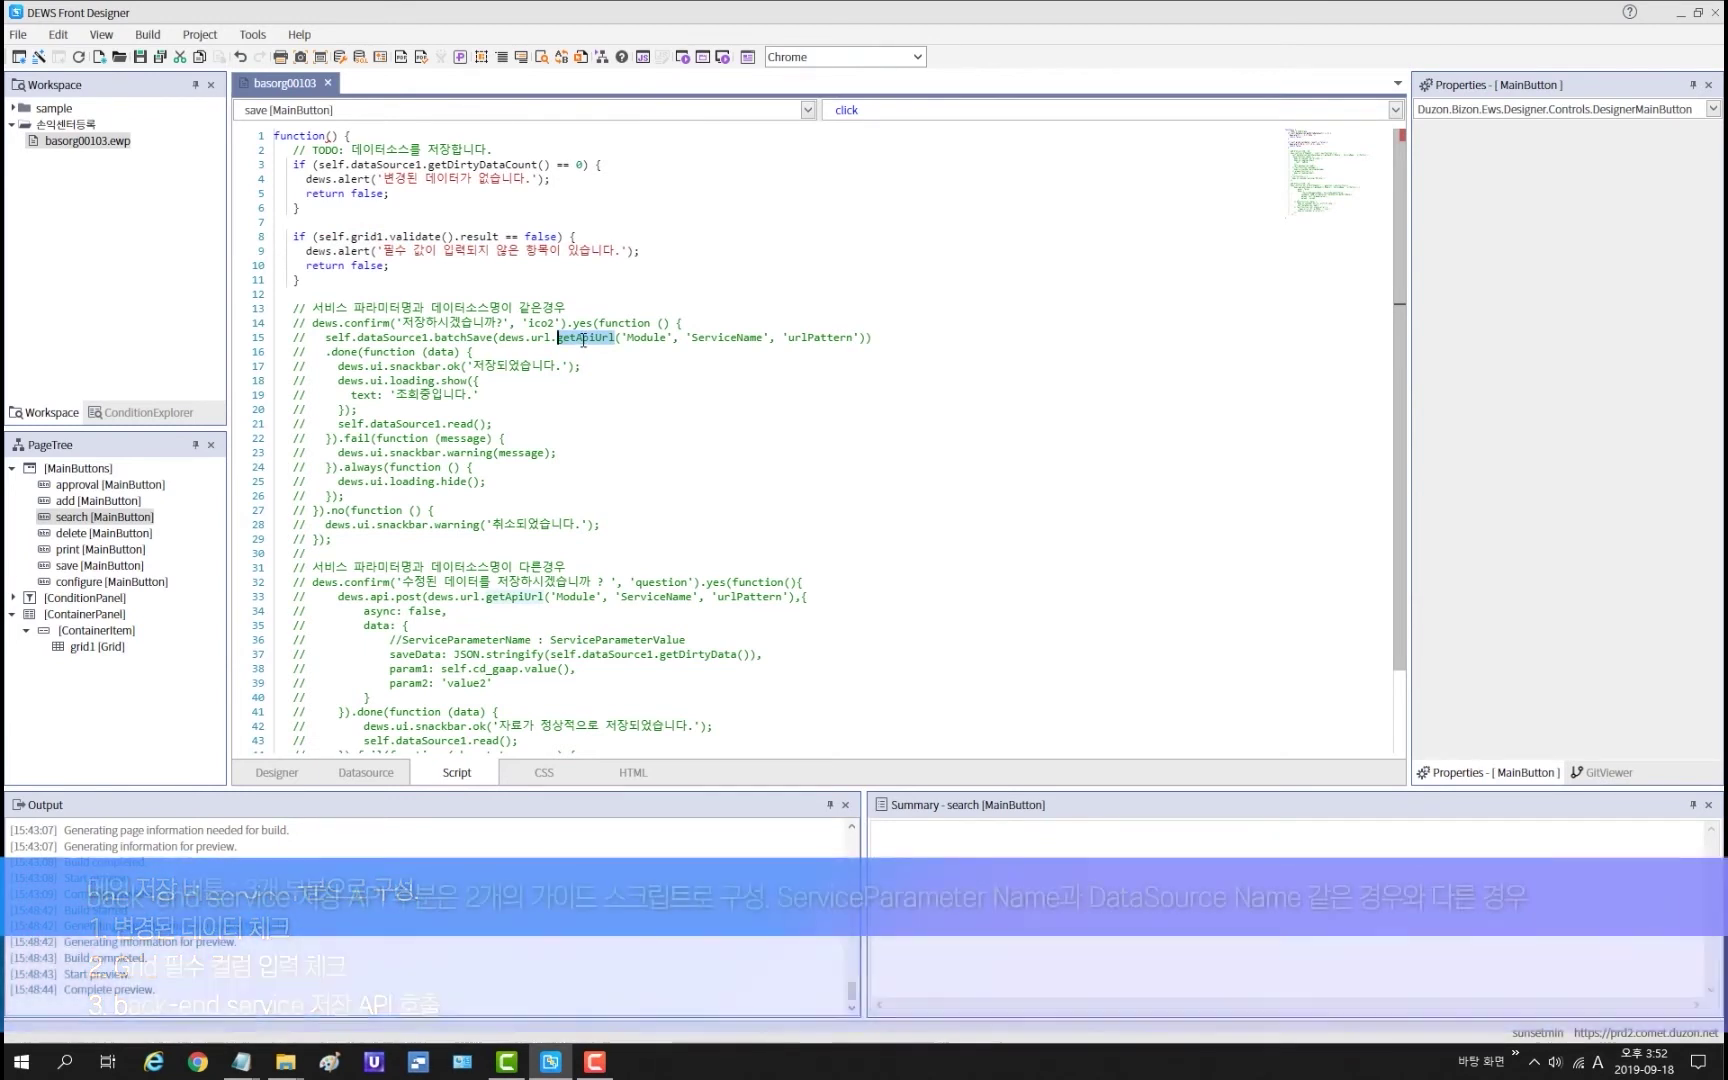
drag(316, 309, 499, 306)
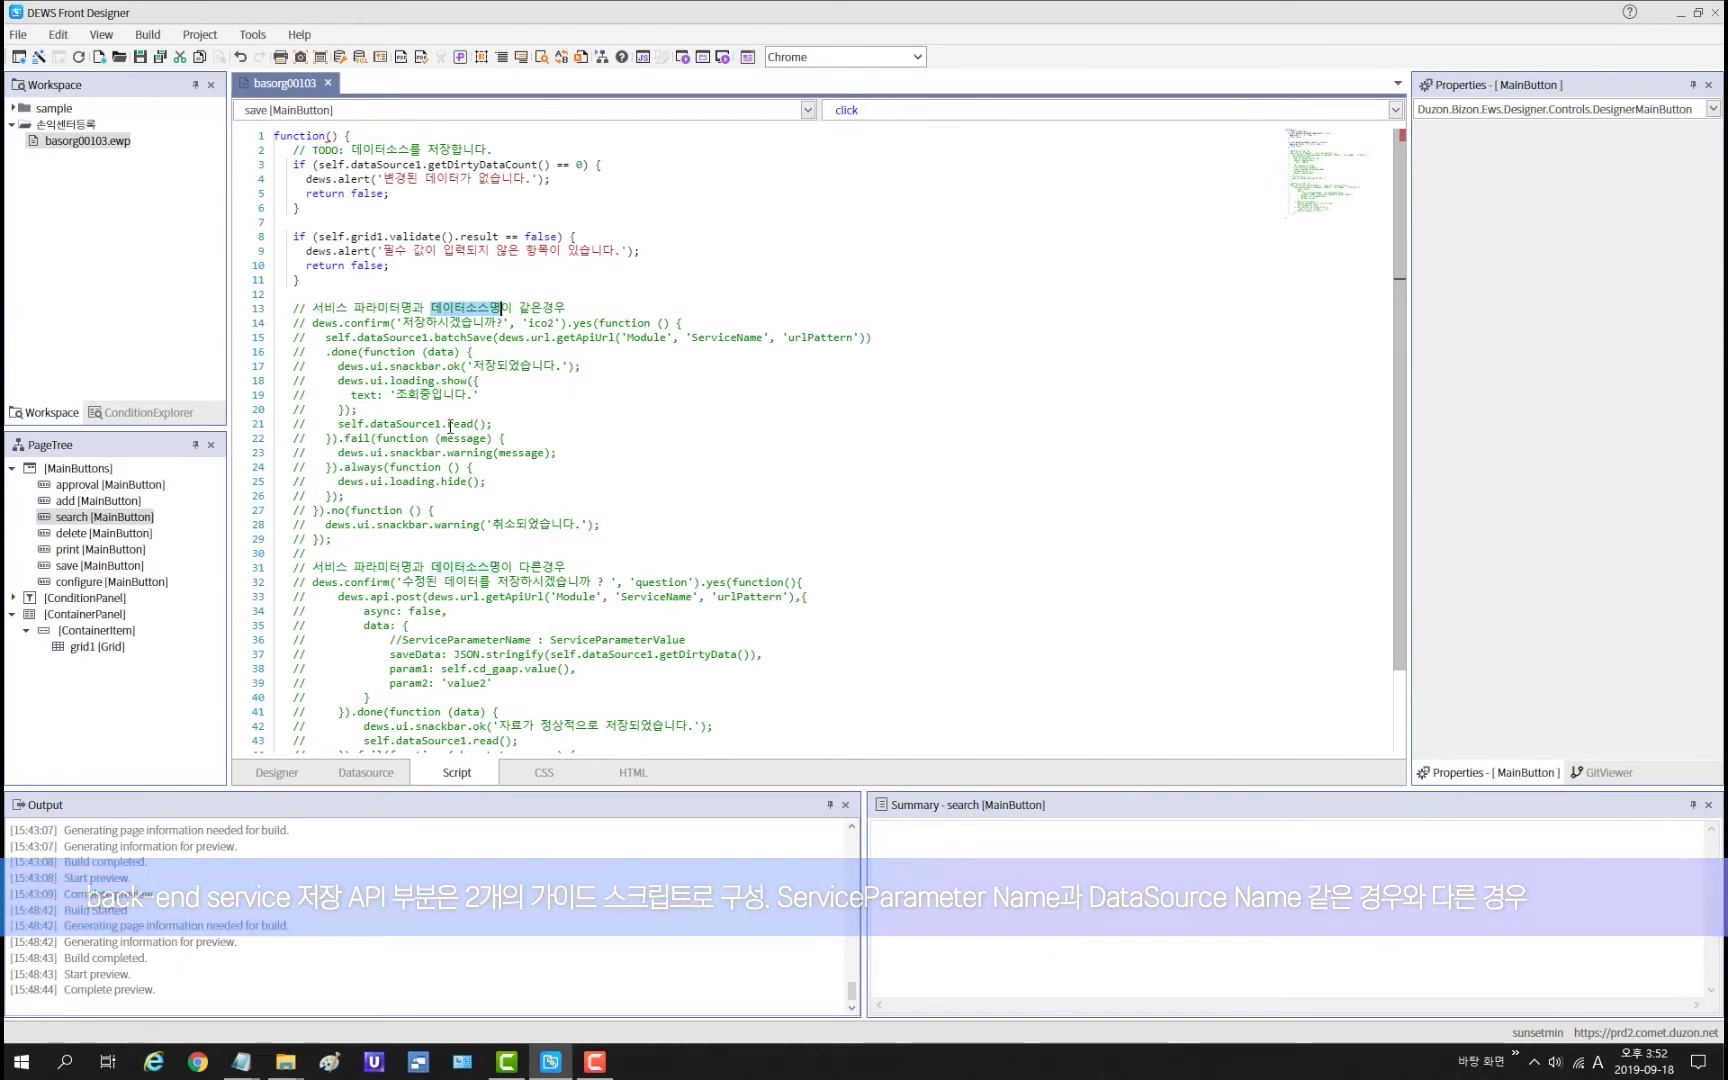
click(390, 310)
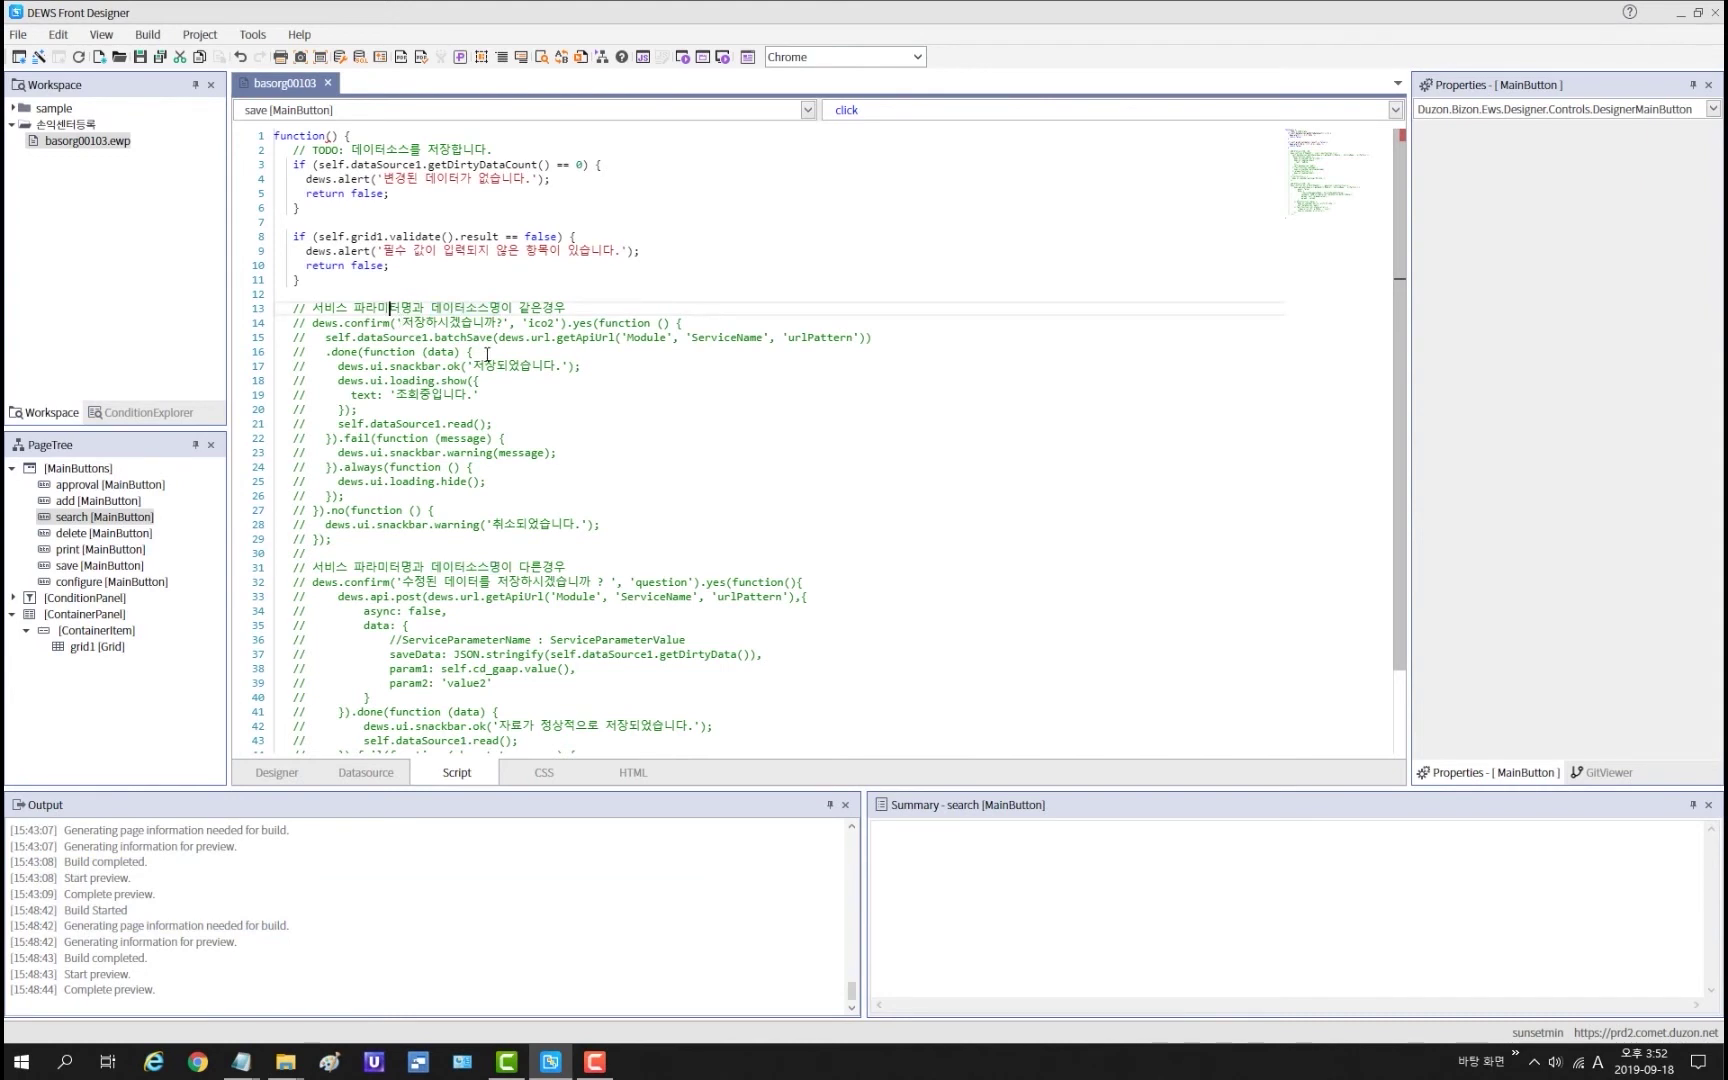
double_click(468, 340)
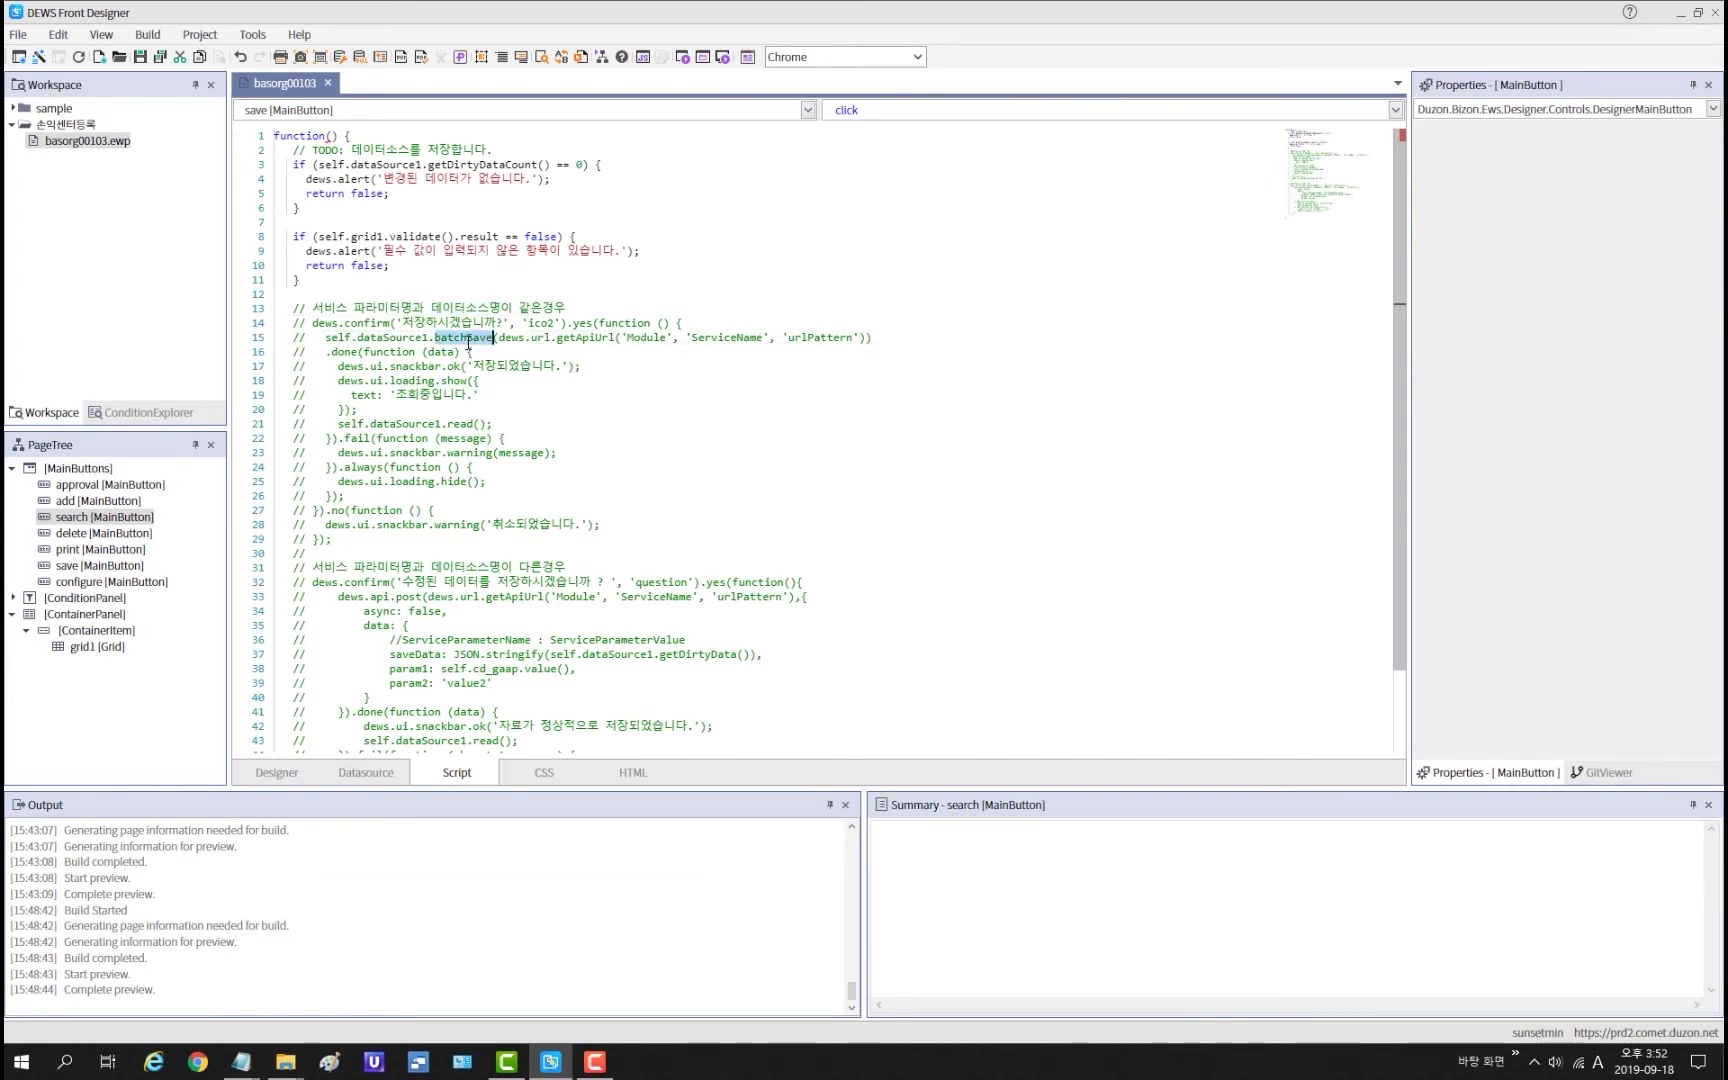
click(520, 567)
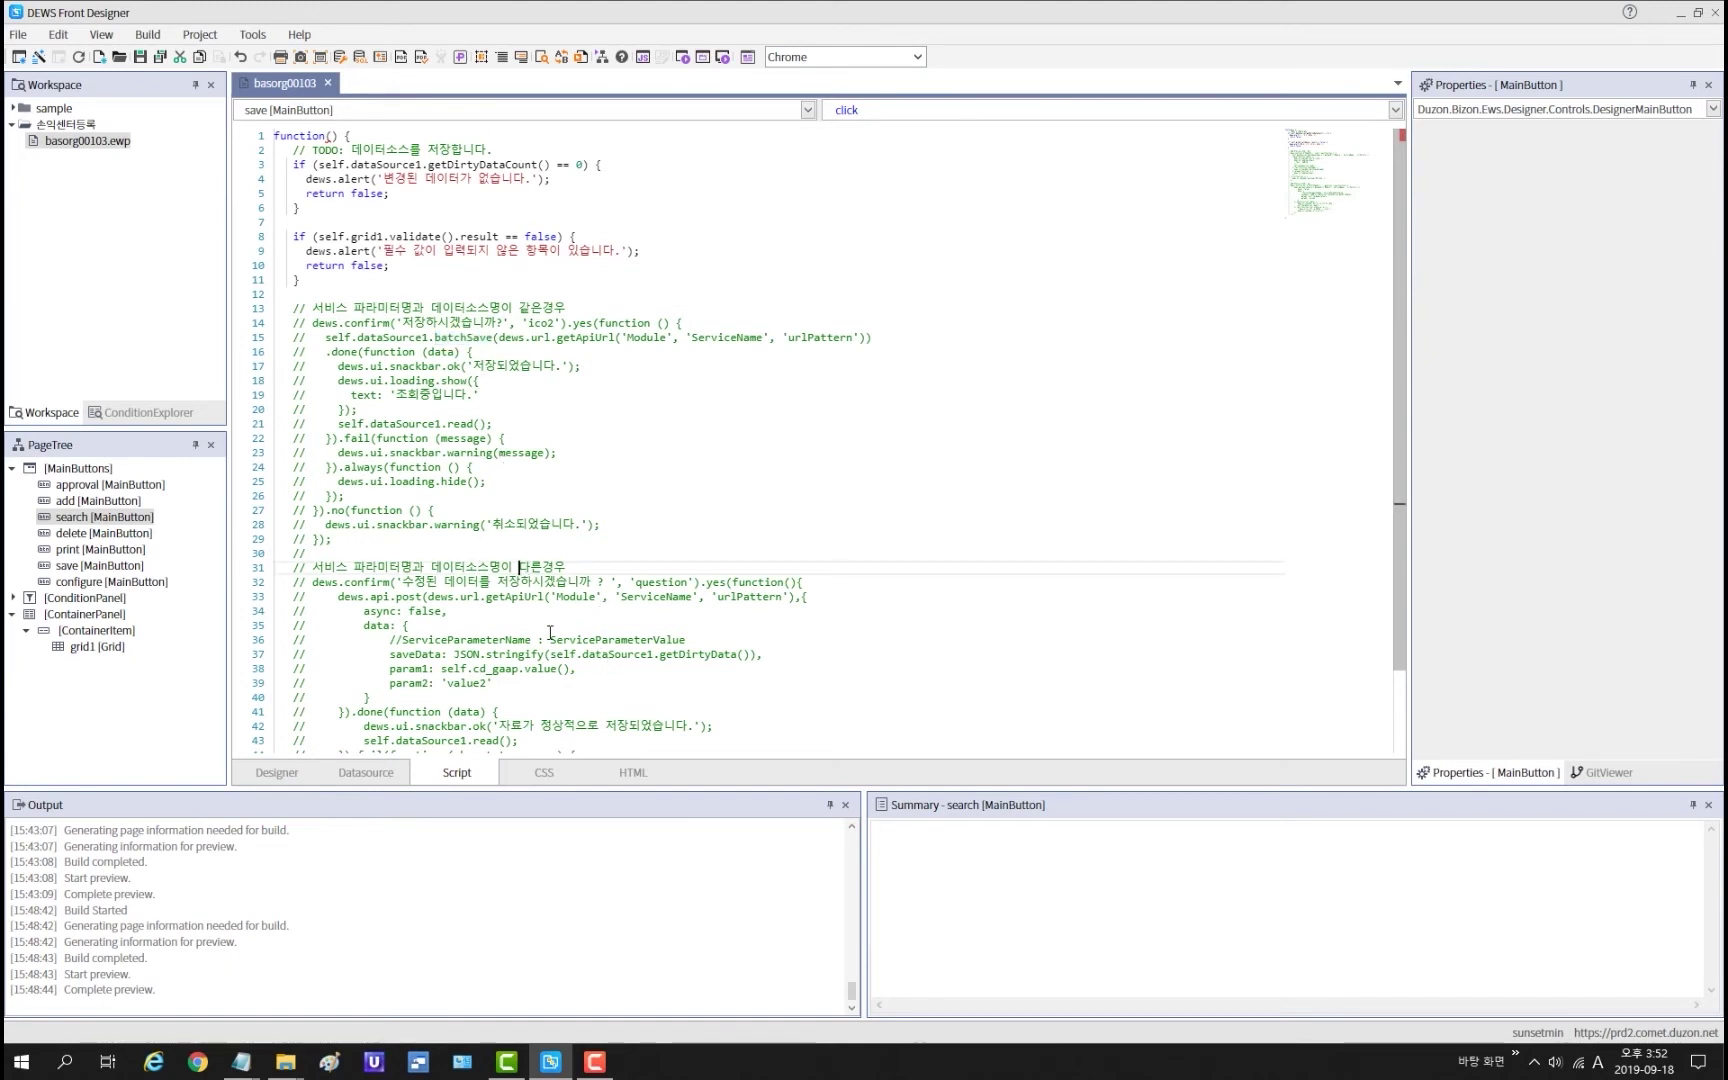
drag(549, 654, 750, 654)
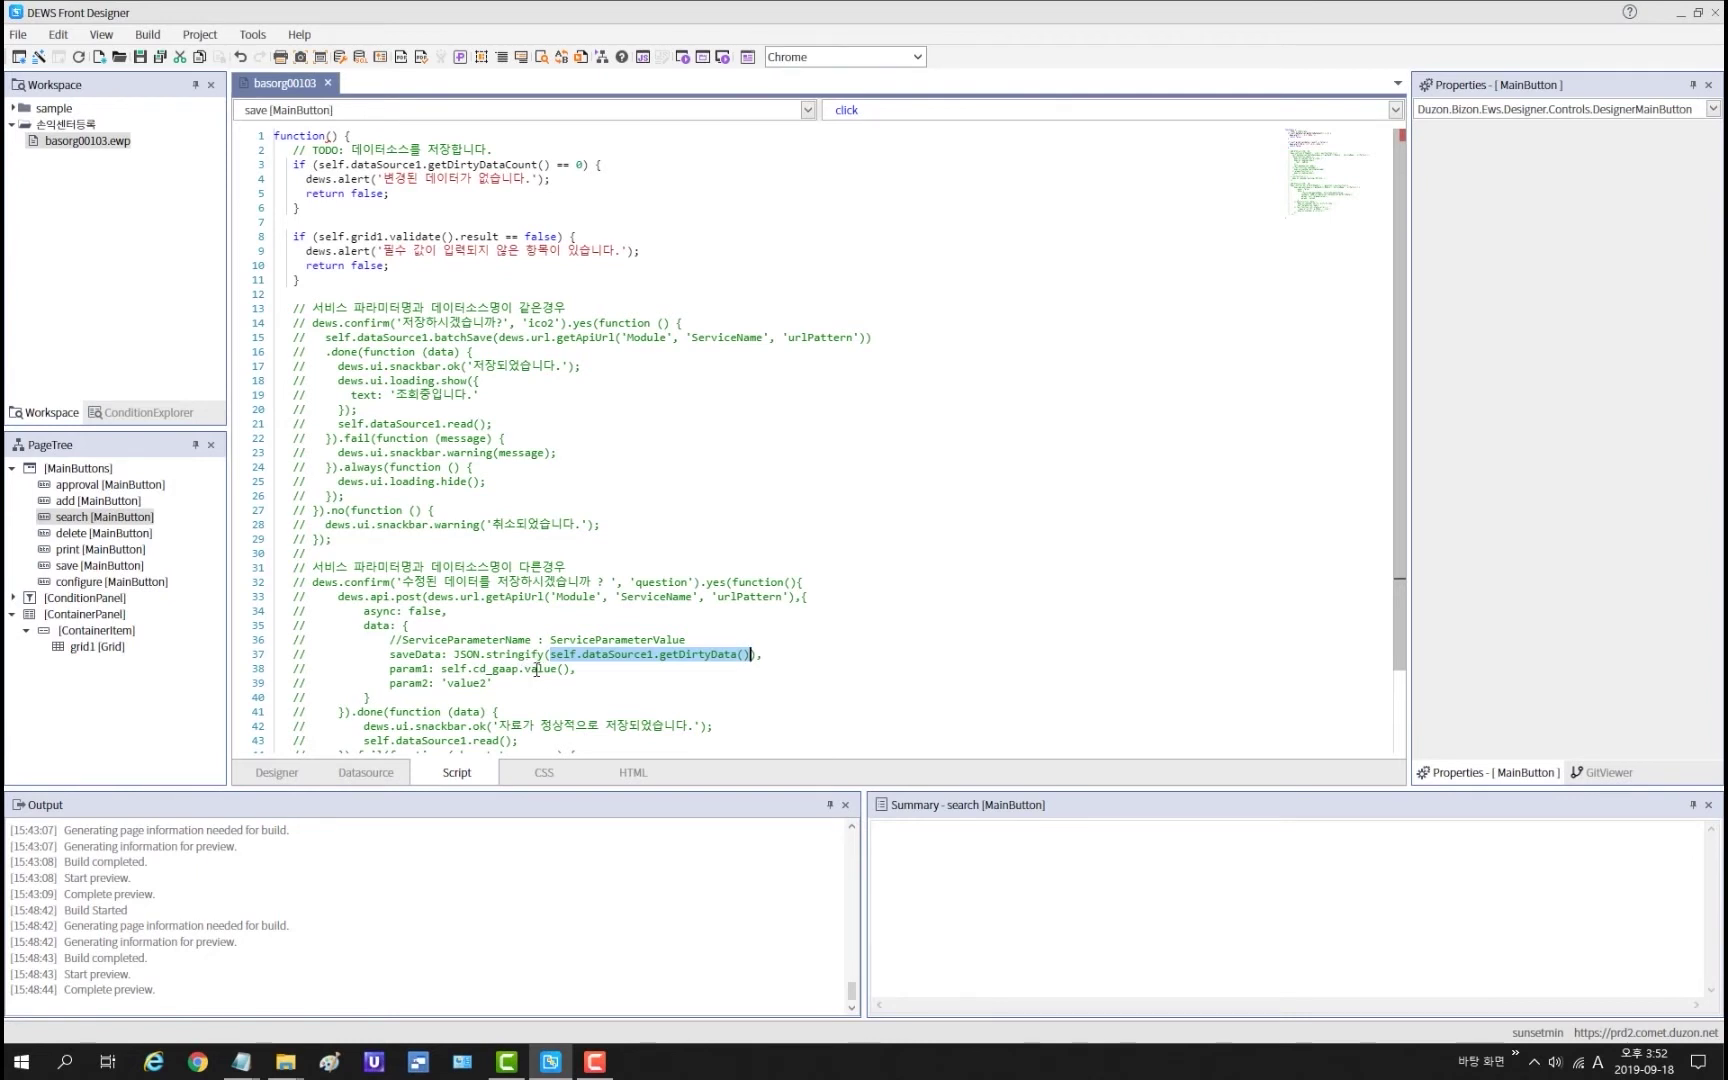
double_click(410, 655)
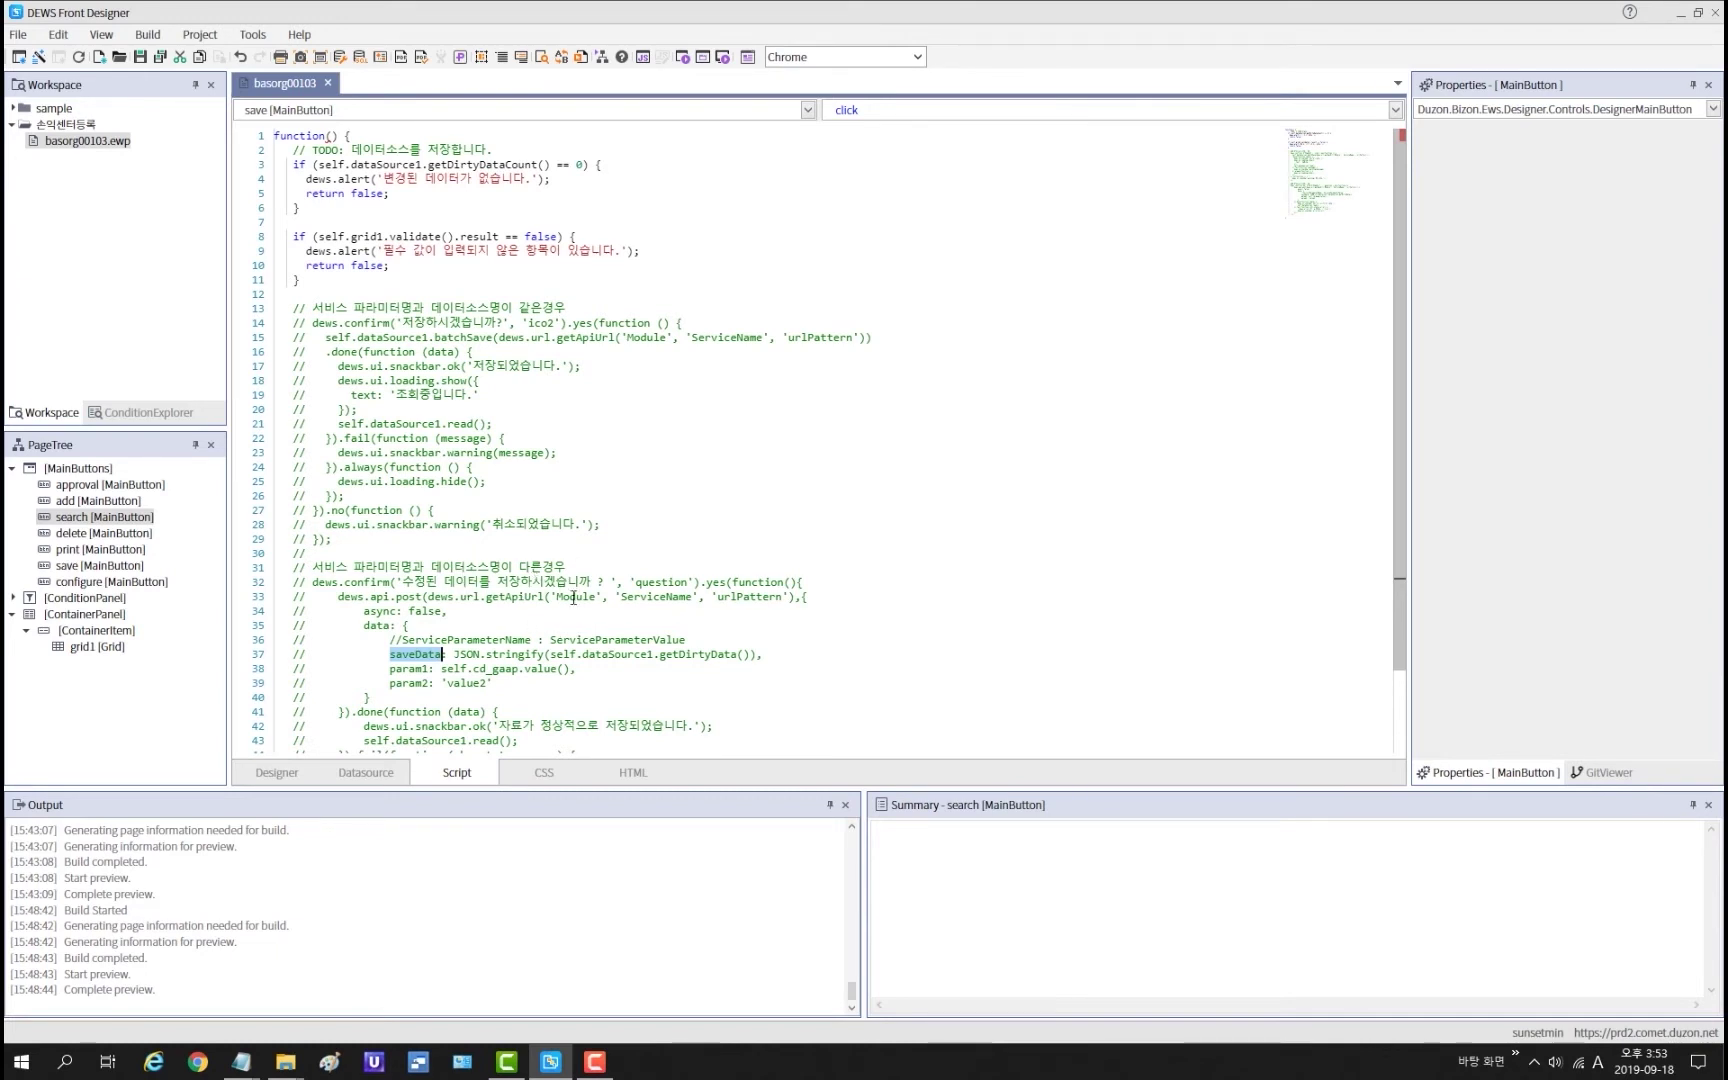
Step: Delete the batchSave guide block from the save handler and uncomment the dews.api.post block for differing parameter and data source names
drag(276, 567, 193, 309)
key(Delete)
drag(366, 561, 163, 320)
key(ctrl+k)
key(ctrl+u)
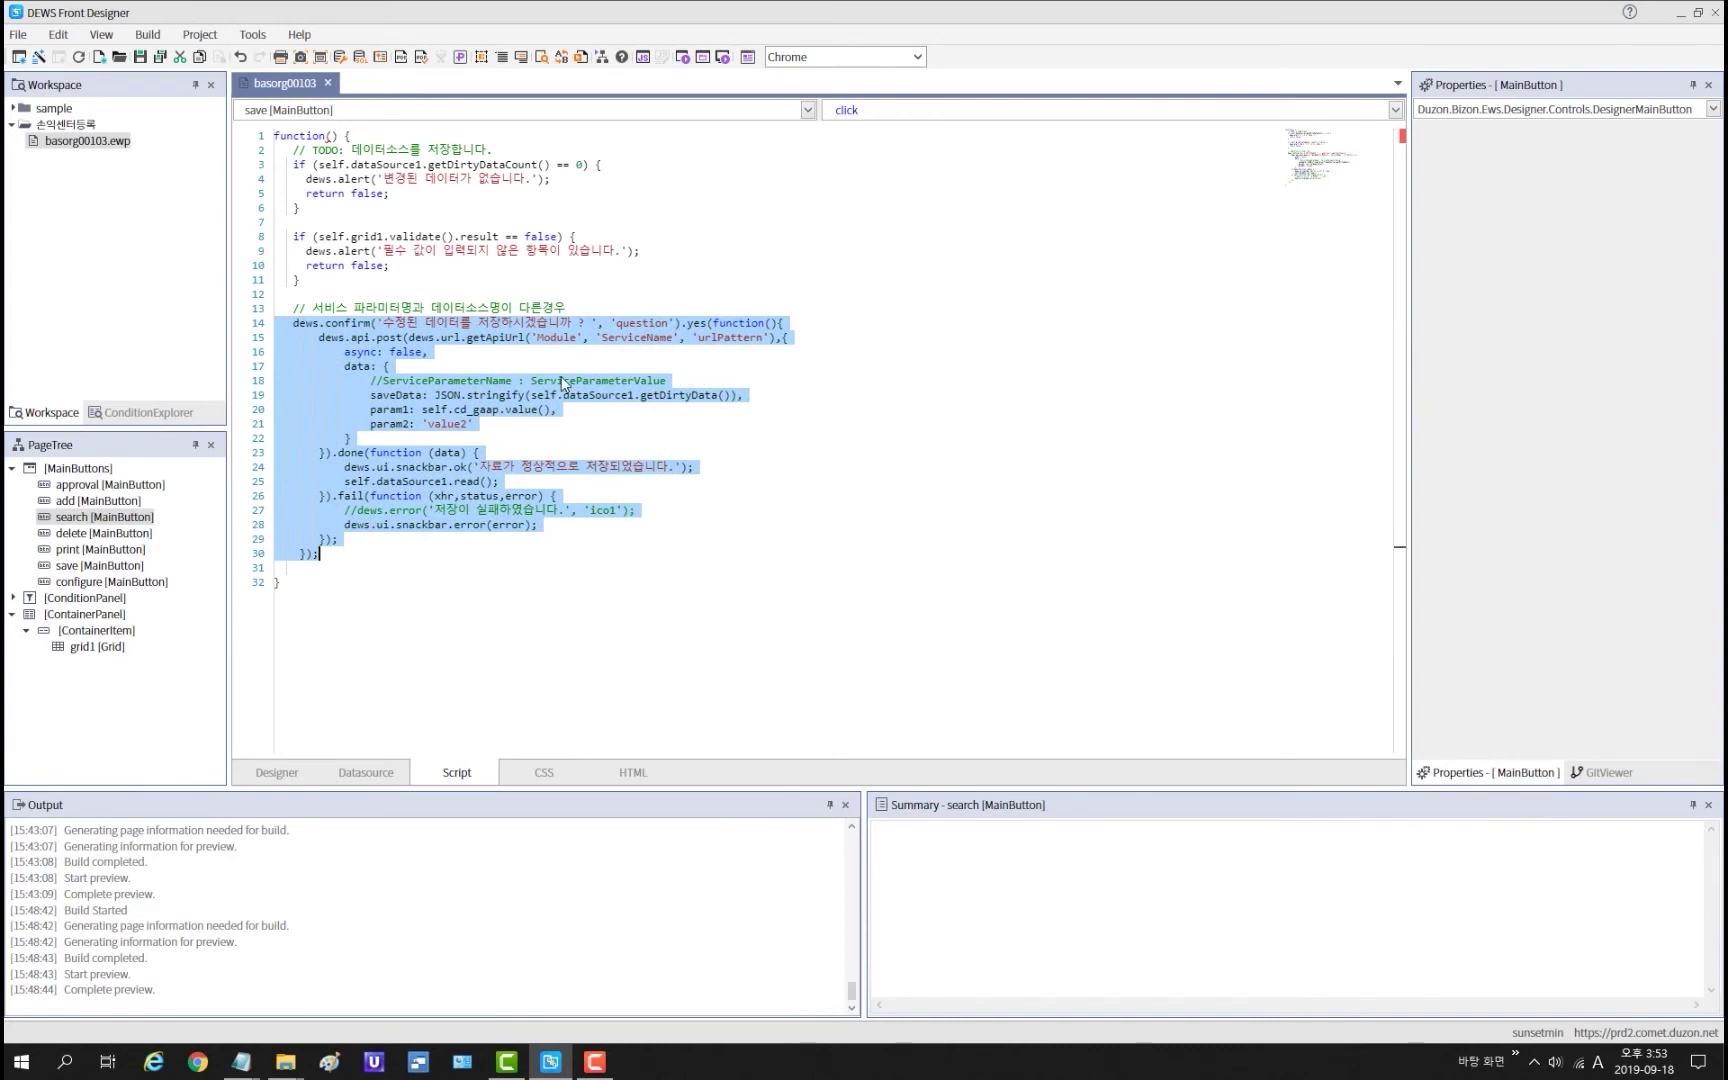
Step: Set the save handler's getApiUrl arguments to 'MA', 'SystemBaseInformationORGService' and 'basorg02400_save'
click(533, 337)
drag(533, 337, 772, 337)
text('MA', 'SystemBaseInformationORGService', 'basorg02400_save')
Step: Rename the saveData service parameter to dataSource and remove the param1 and param2 lines from the data object
double_click(398, 395)
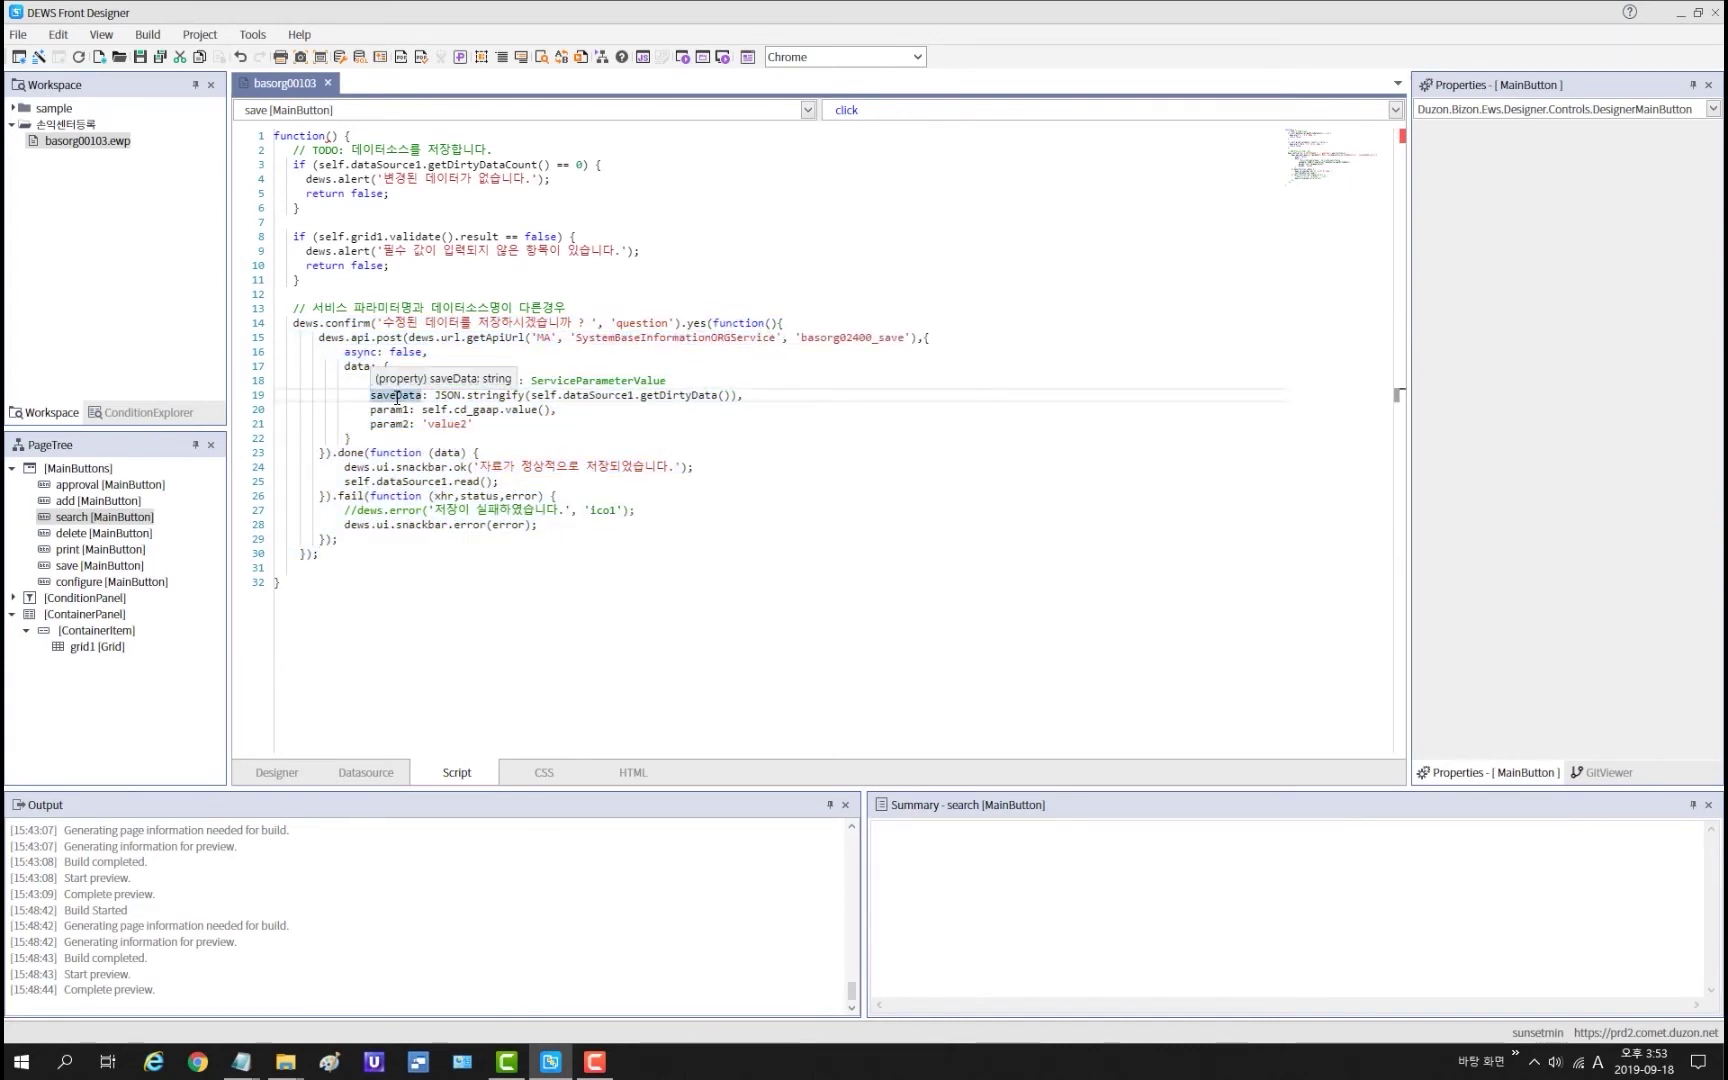
text(d)
double_click(405, 395)
text(dataSource)
drag(490, 429, 233, 415)
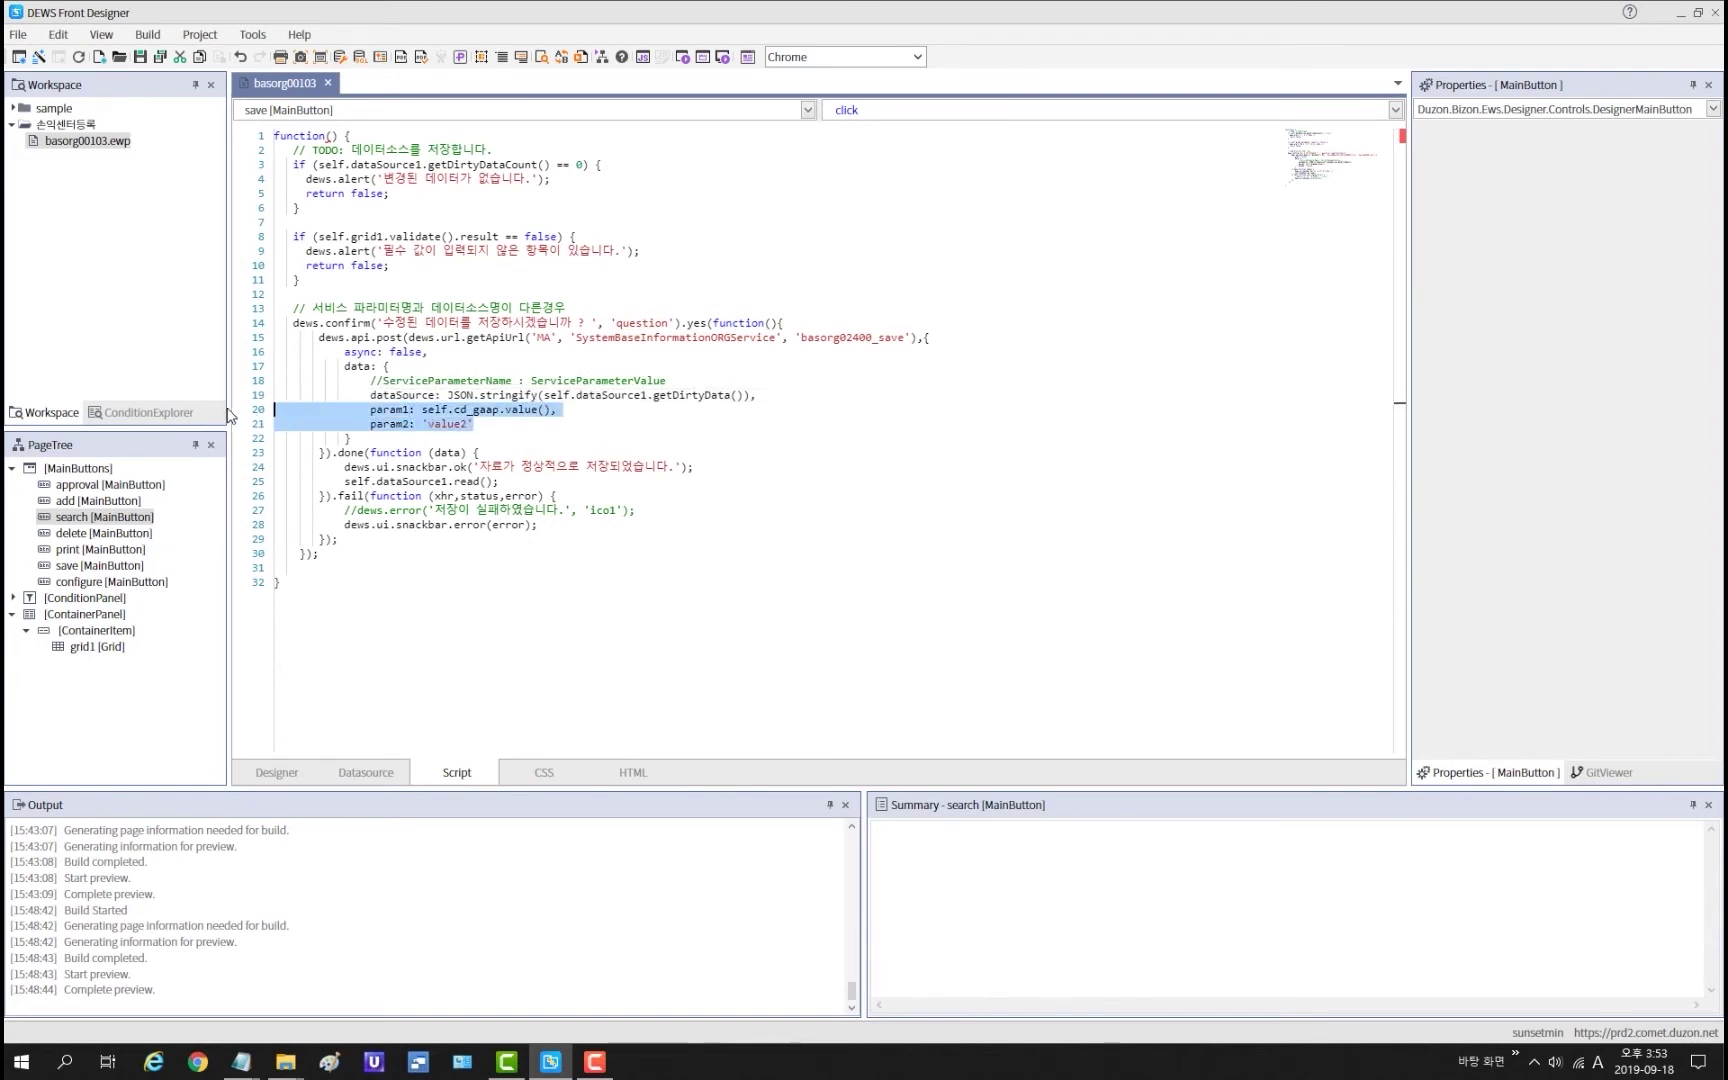
key(Delete)
key(Delete)
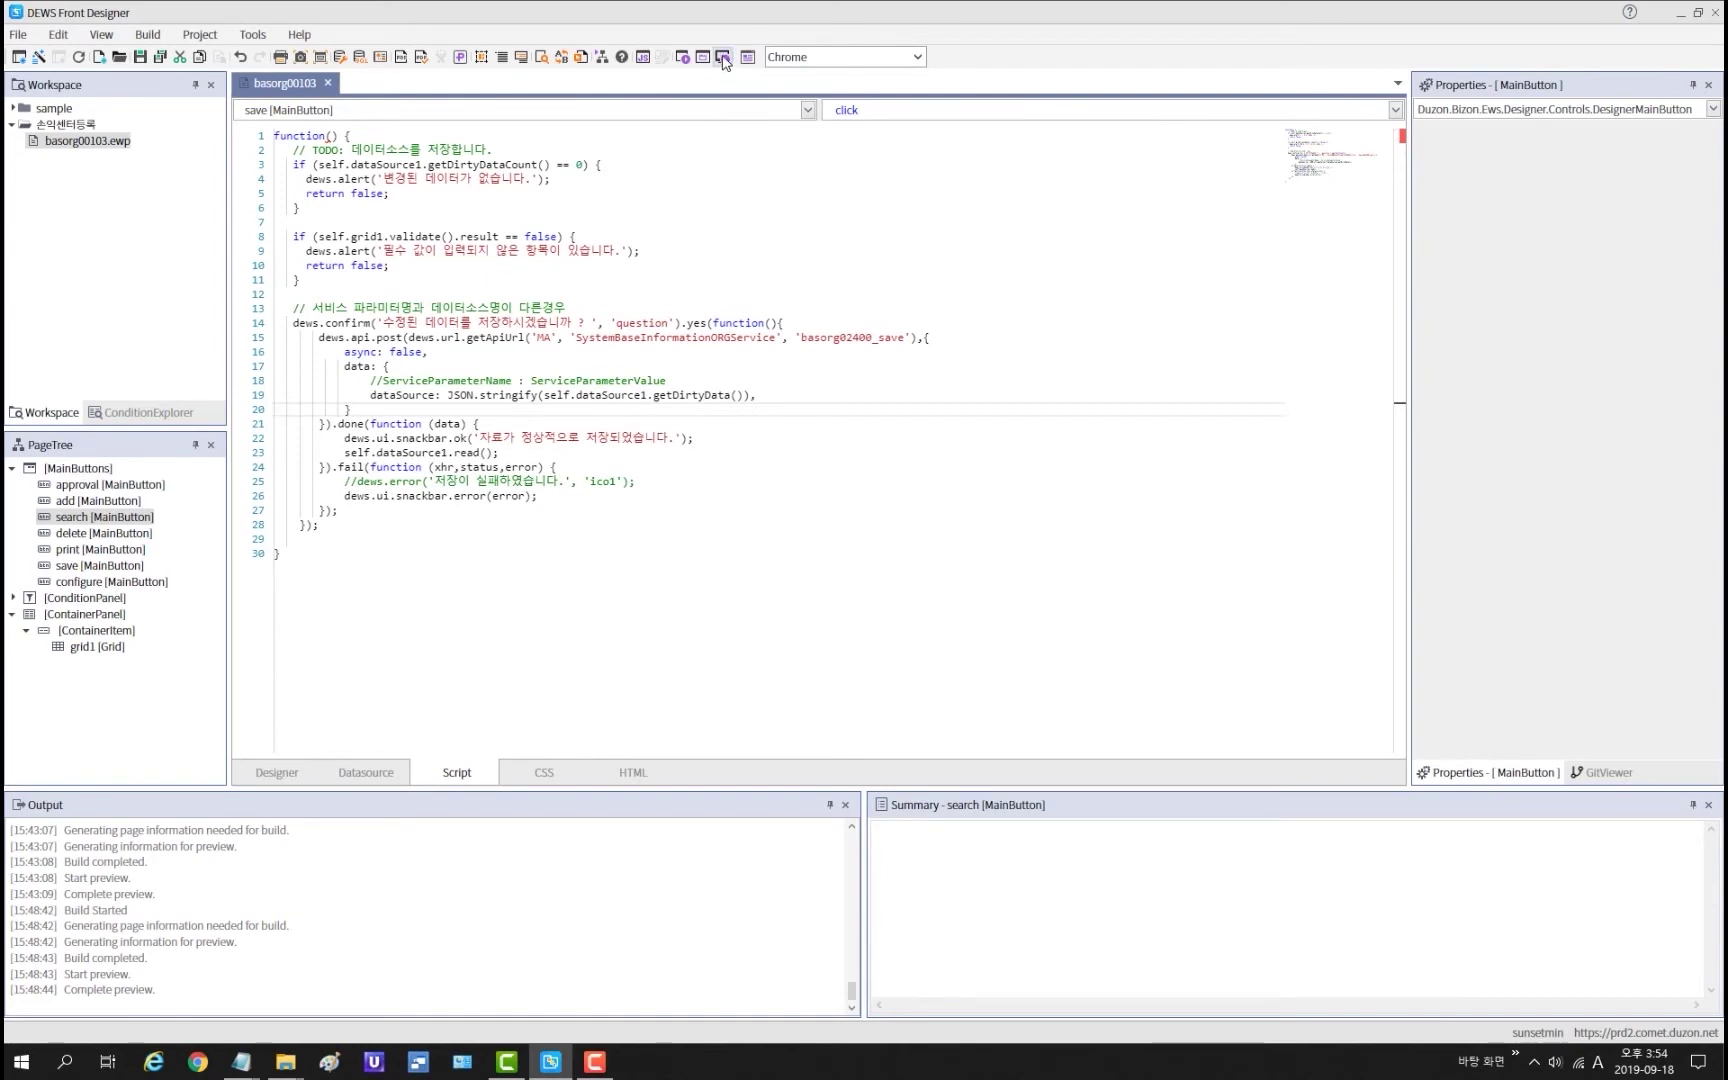
Step: Build and preview the page, choose 2000 IM부문 as row 3333's 회계단위, and save the modified data
click(722, 57)
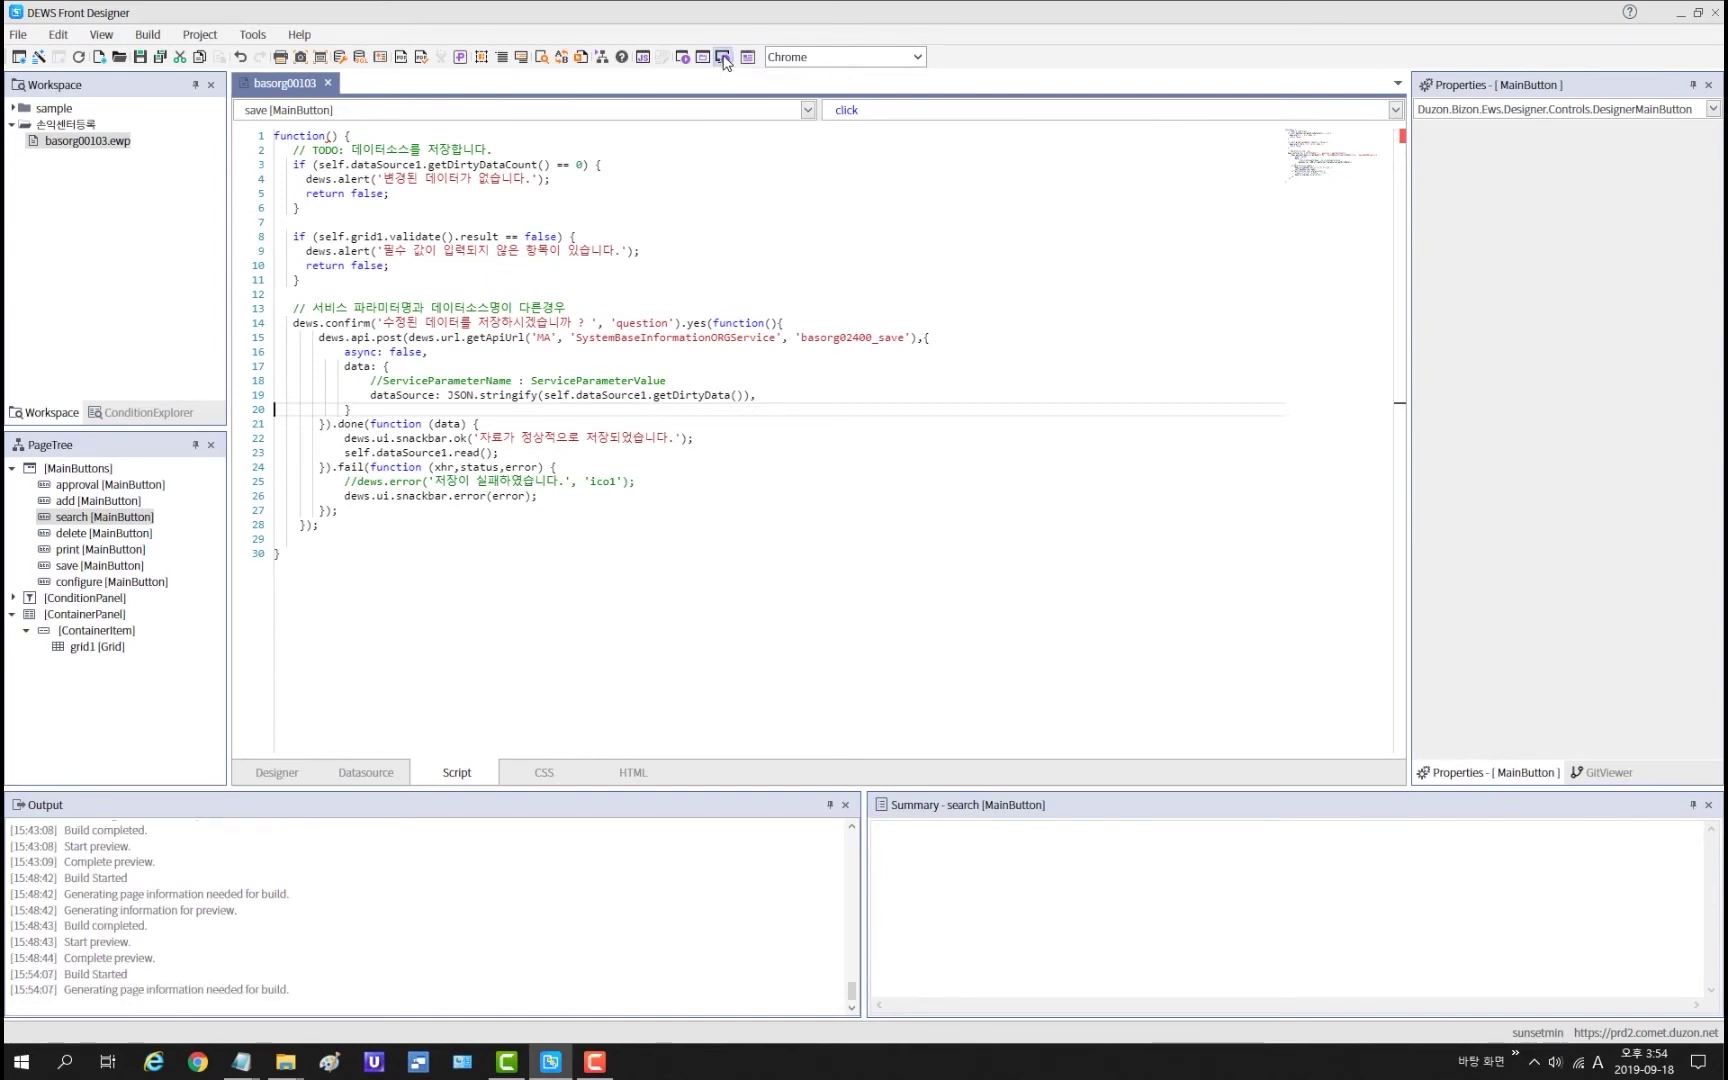
click(935, 500)
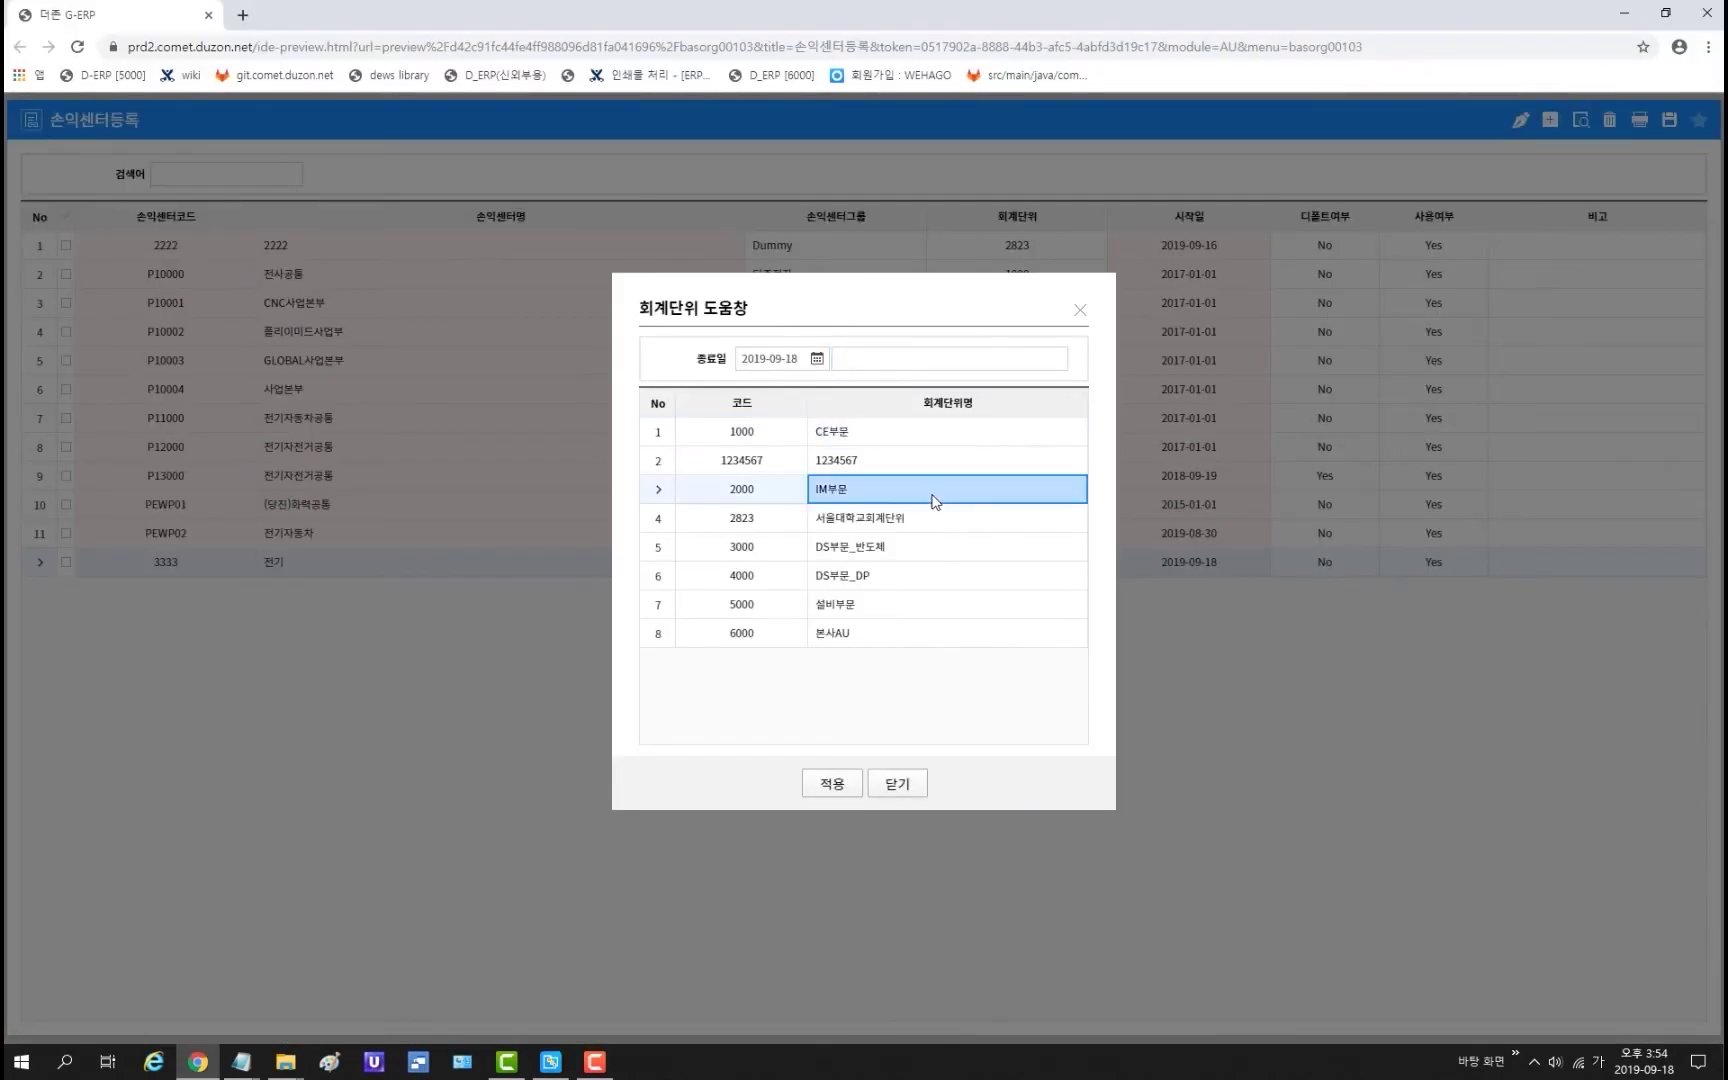
double_click(935, 500)
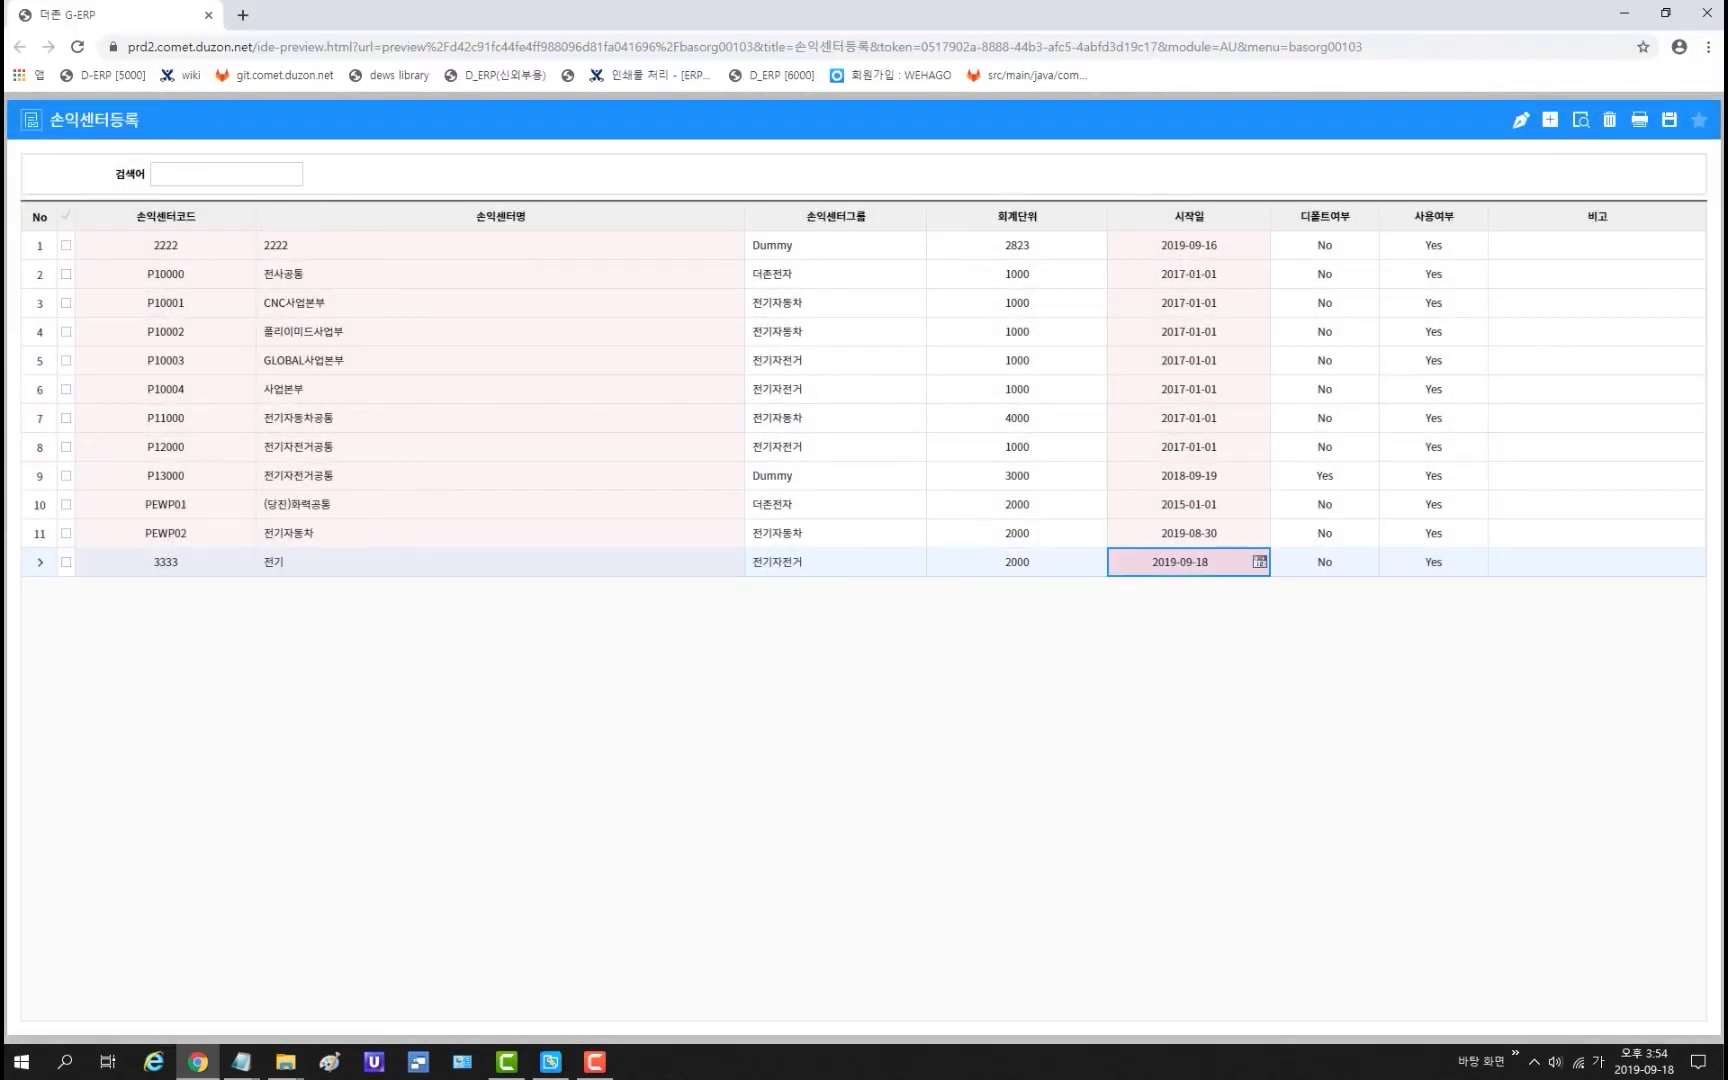
click(1670, 121)
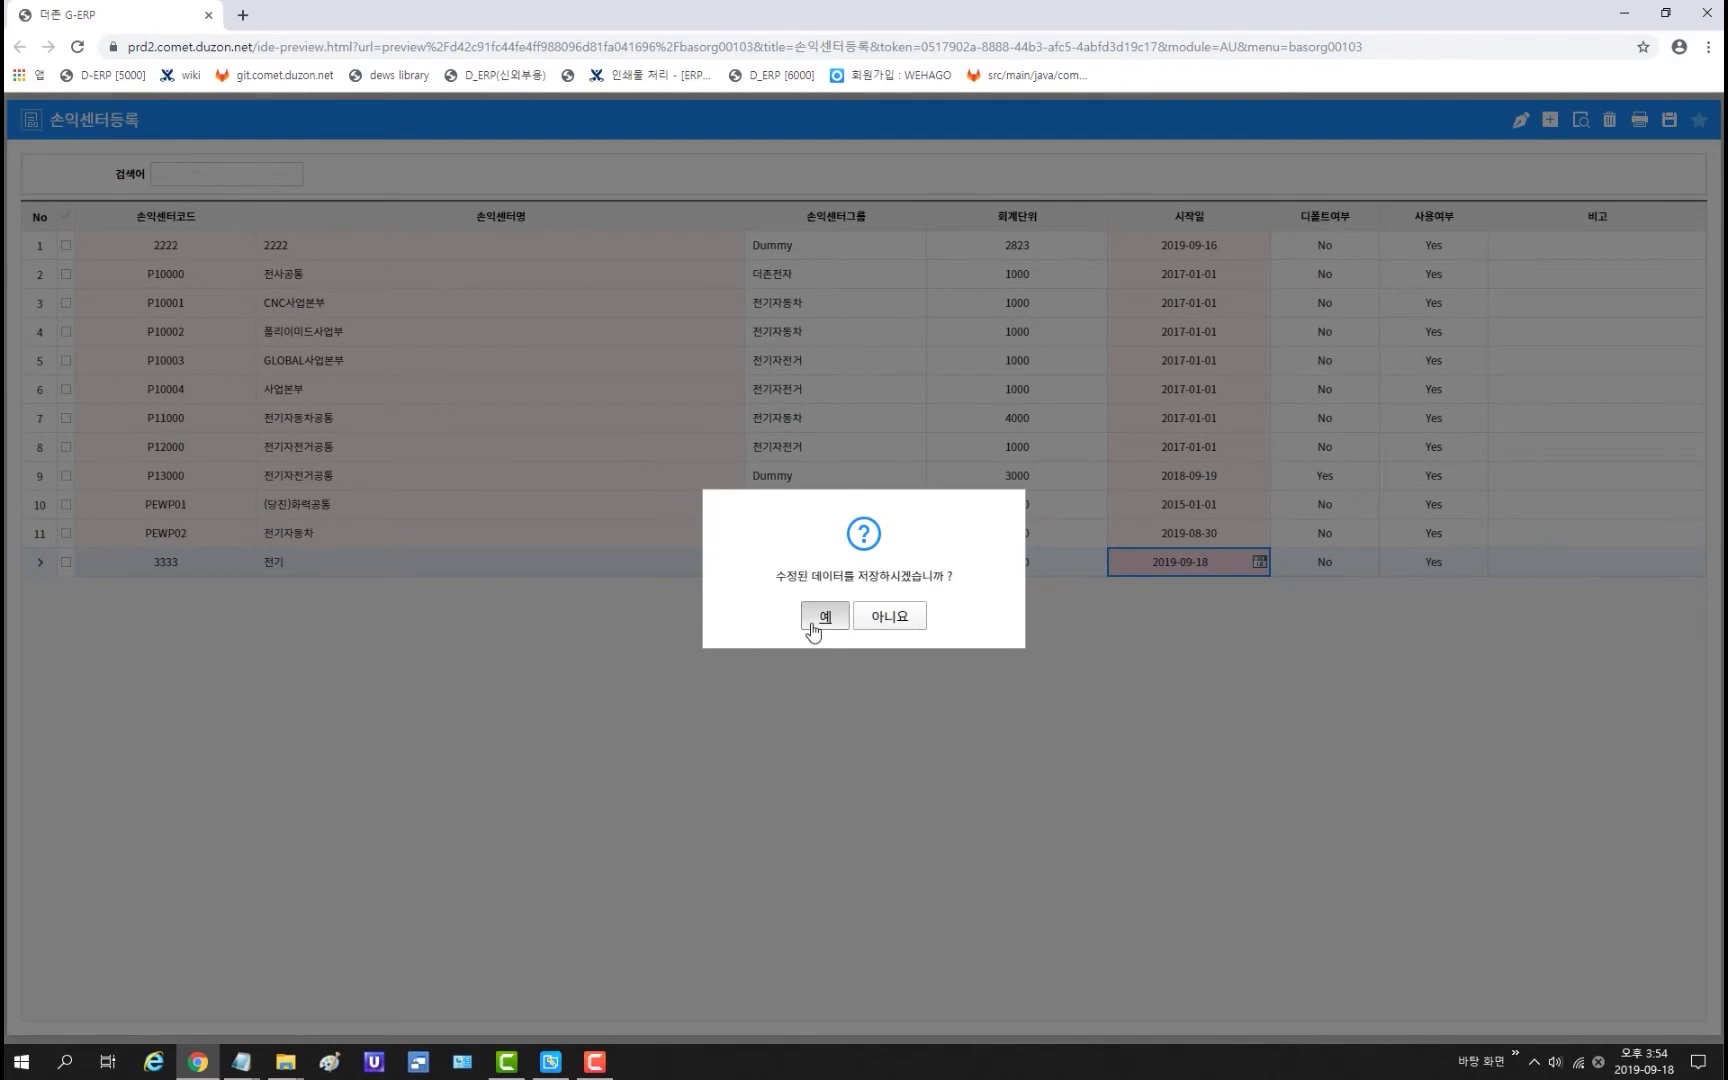
click(814, 620)
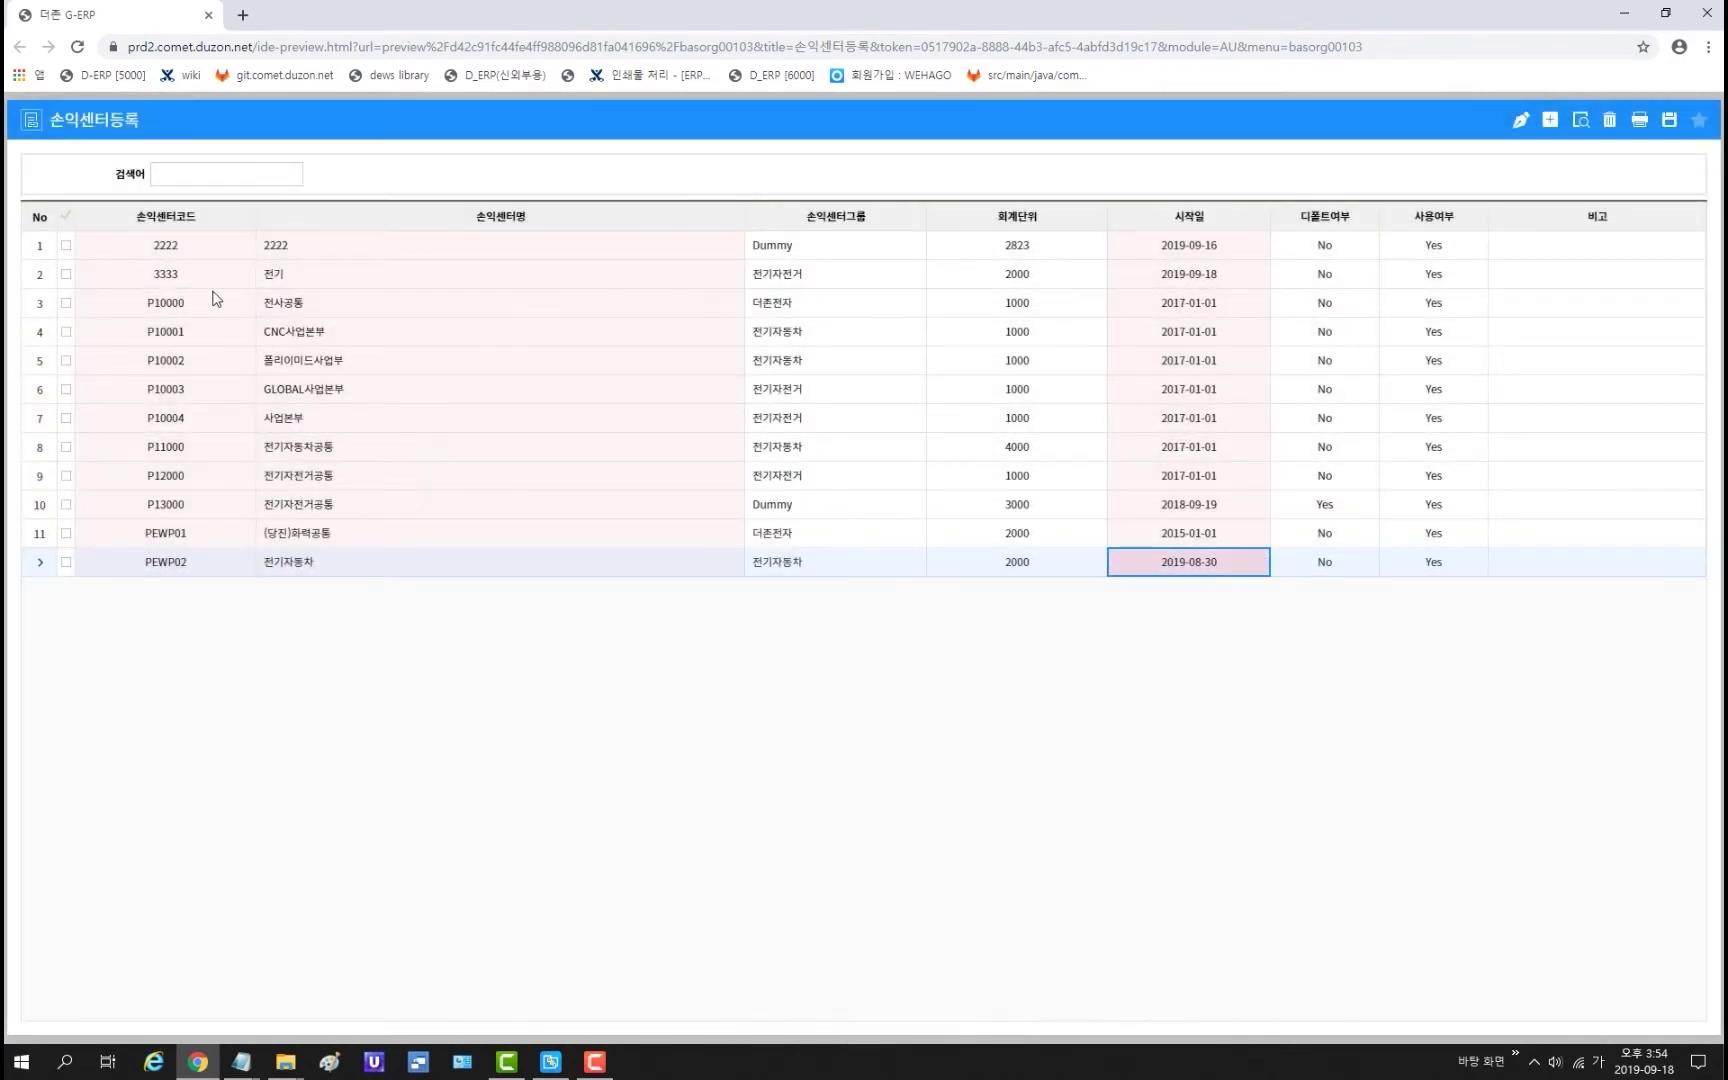
Step: Delete the rows with 손익센터코드 2222 and 3333 in the preview
click(66, 244)
click(66, 274)
click(1609, 120)
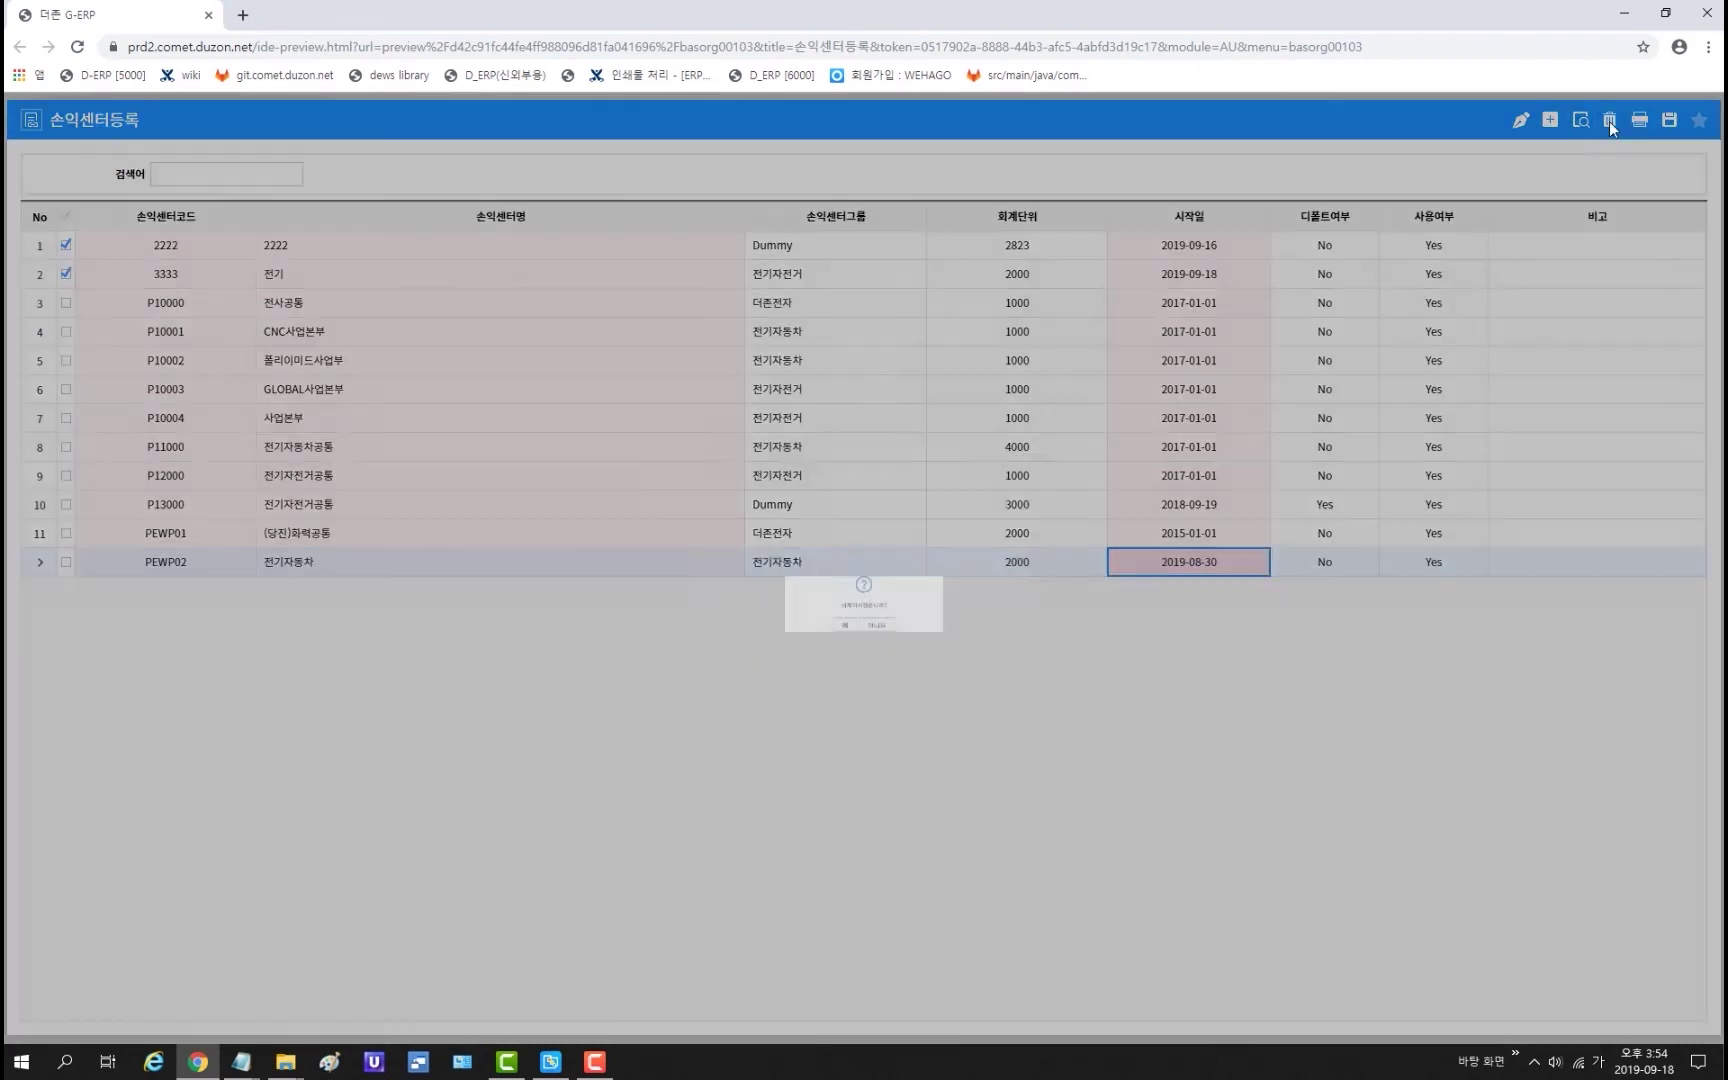
click(805, 628)
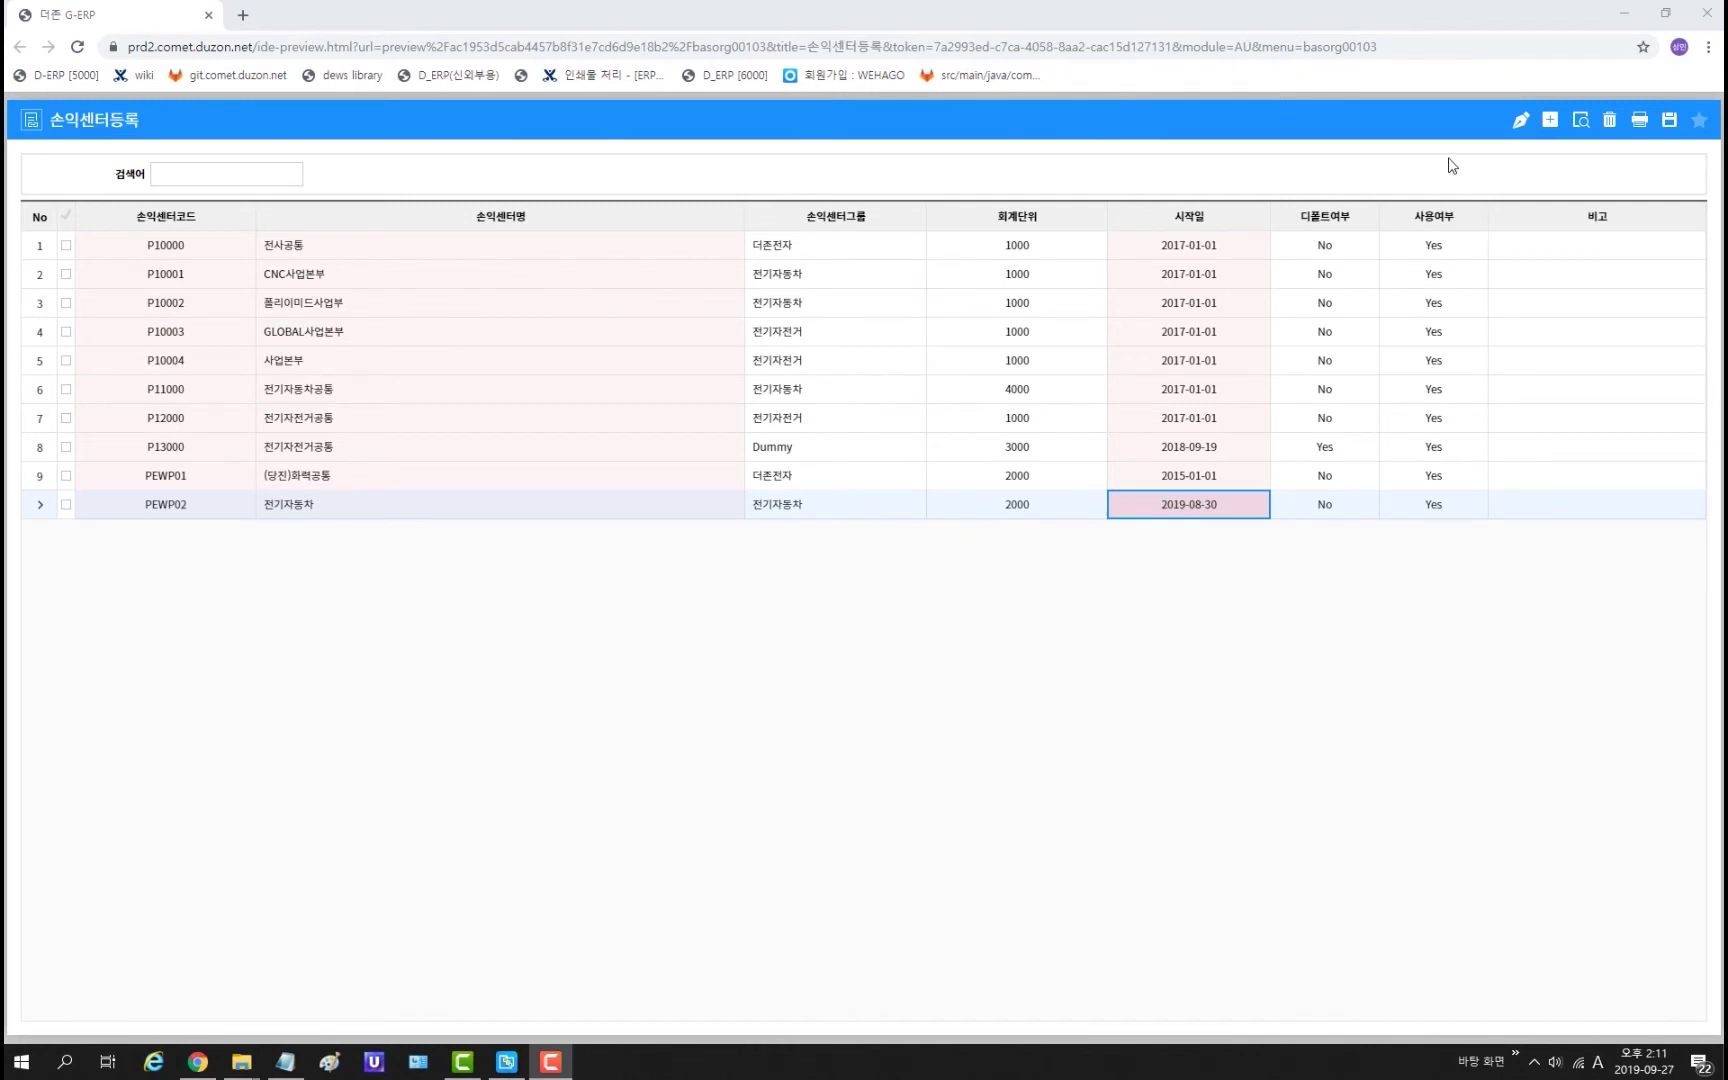
Step: Set row P10000's 디폴트여부 to Yes in the preview to test the default setting
click(1372, 248)
click(1368, 245)
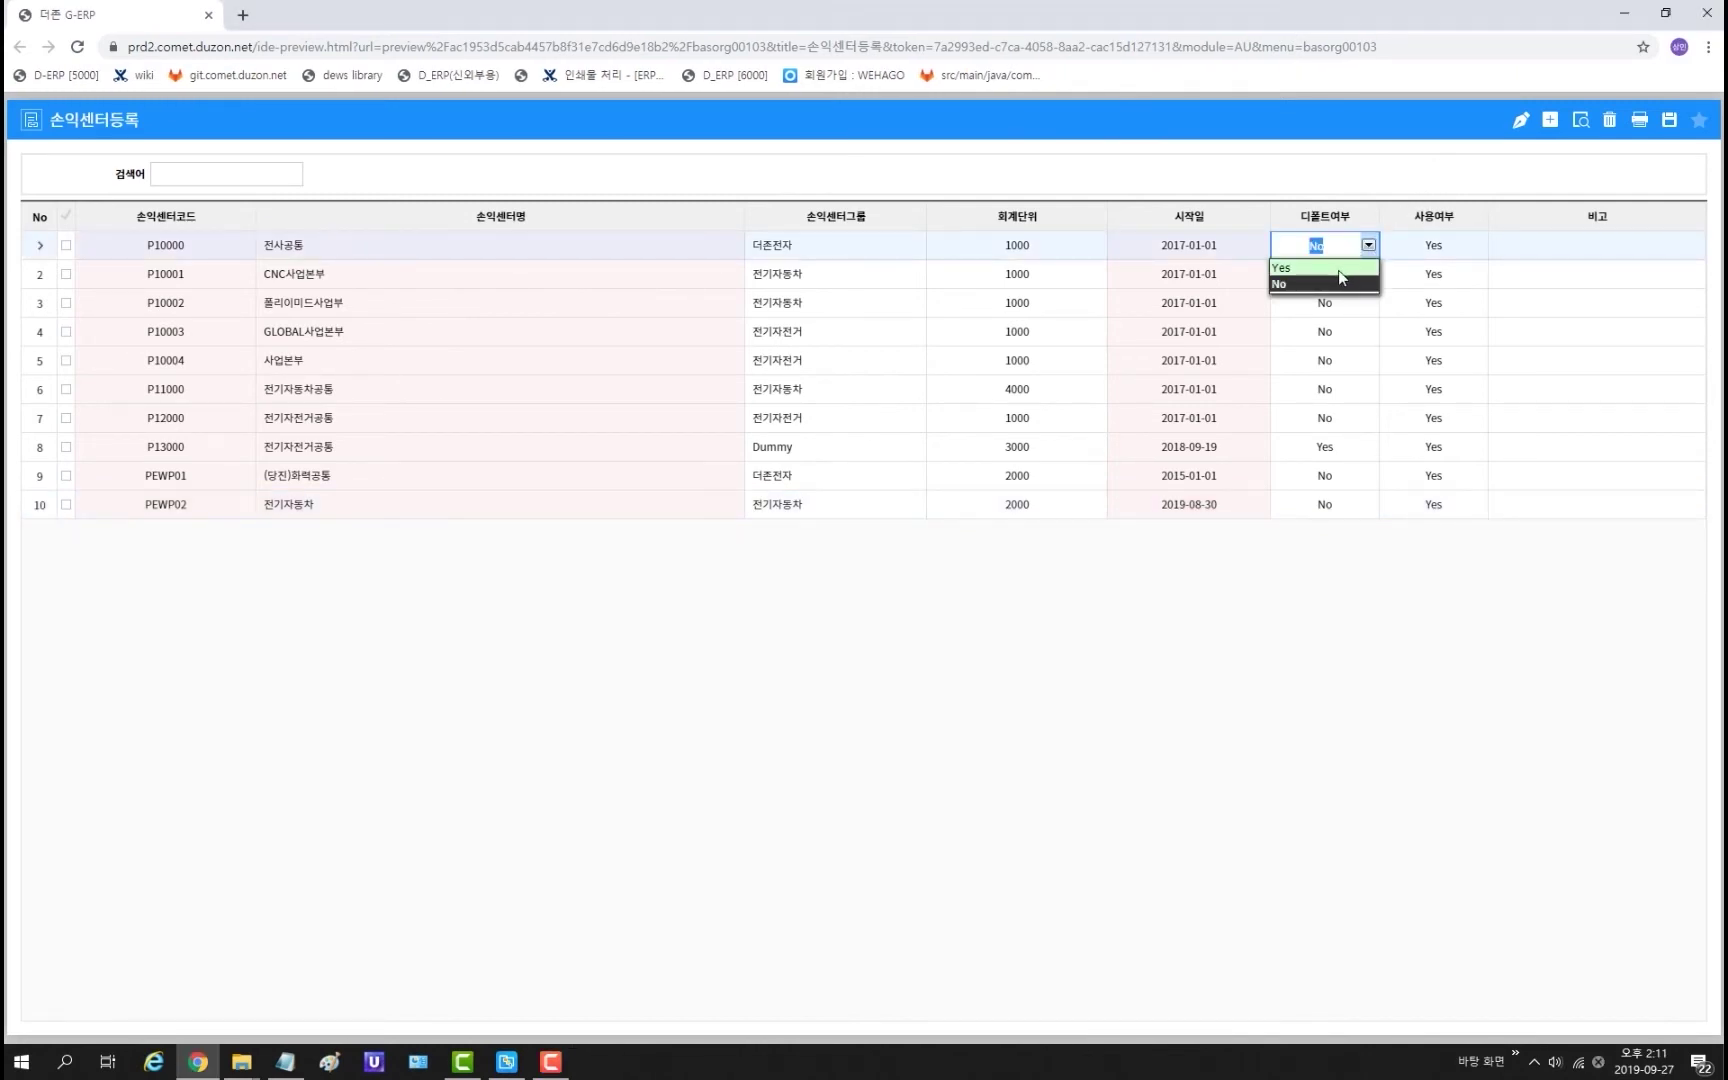
click(1341, 269)
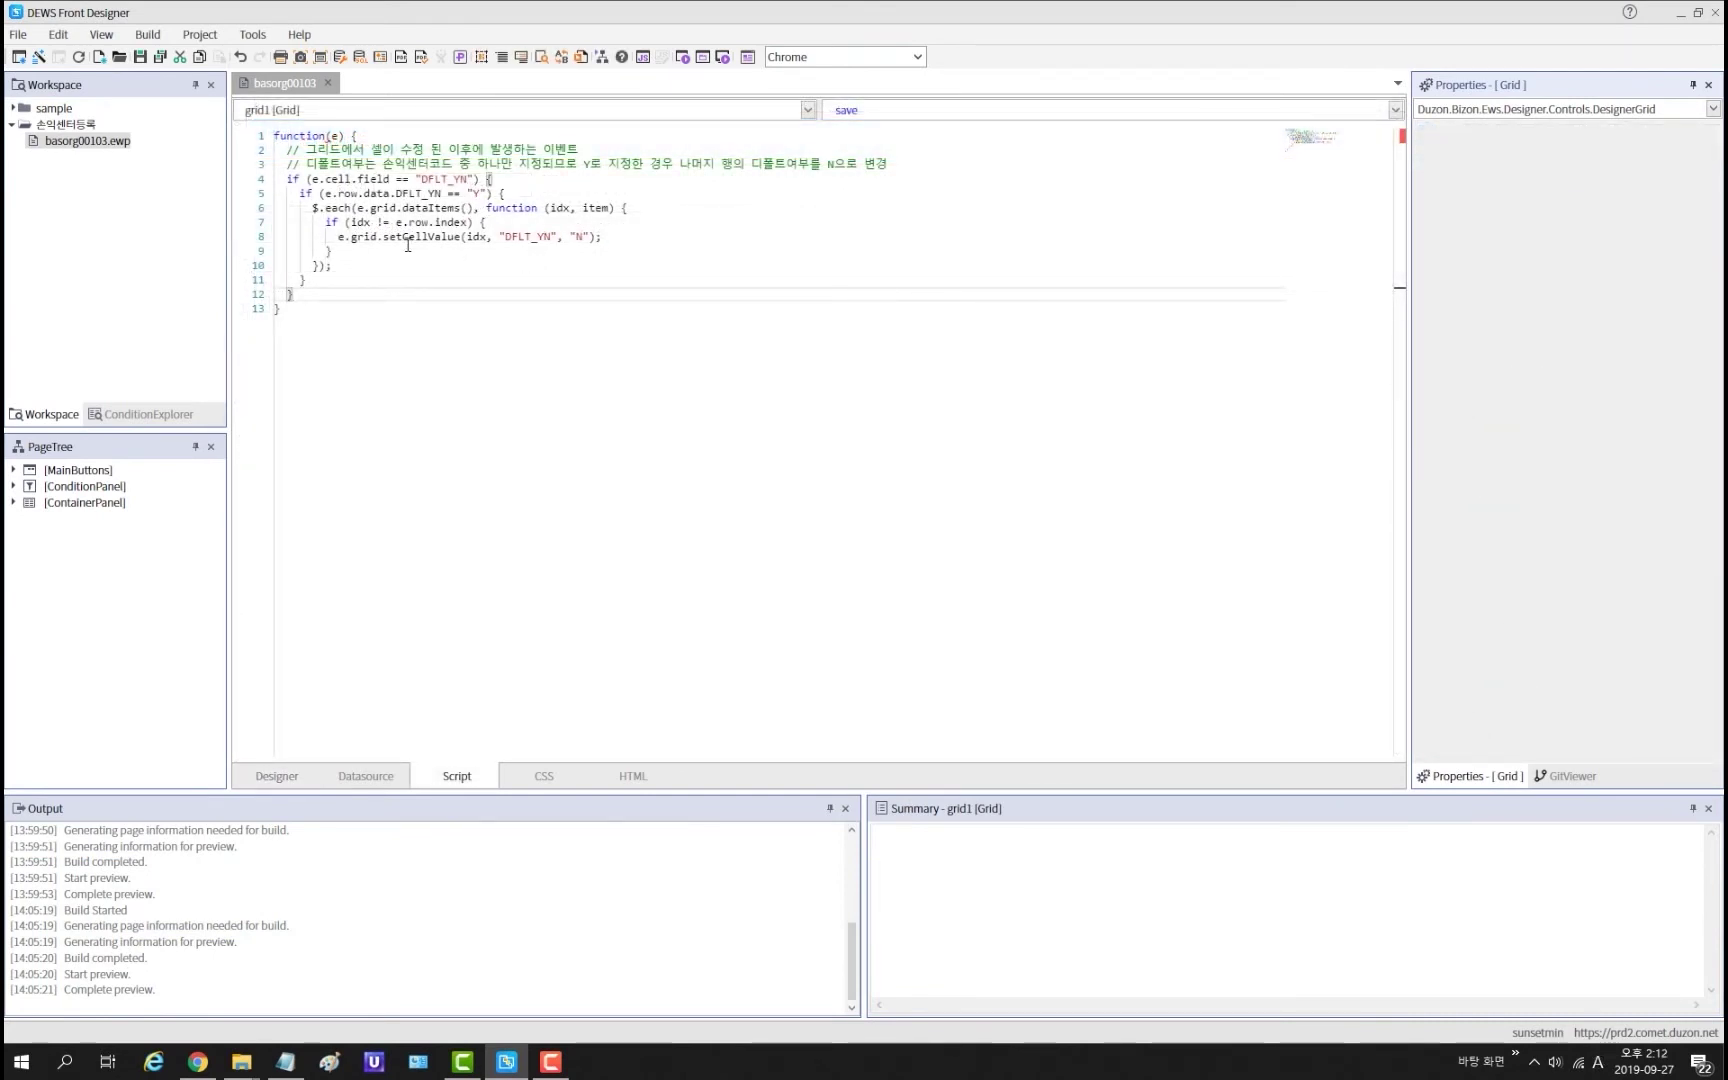
Step: Review grid1's save event code that resets other rows' DFLT_YN to N, and test it by setting P10000's 디폴트여부 to Yes in a fresh preview
double_click(360, 222)
drag(396, 222, 591, 236)
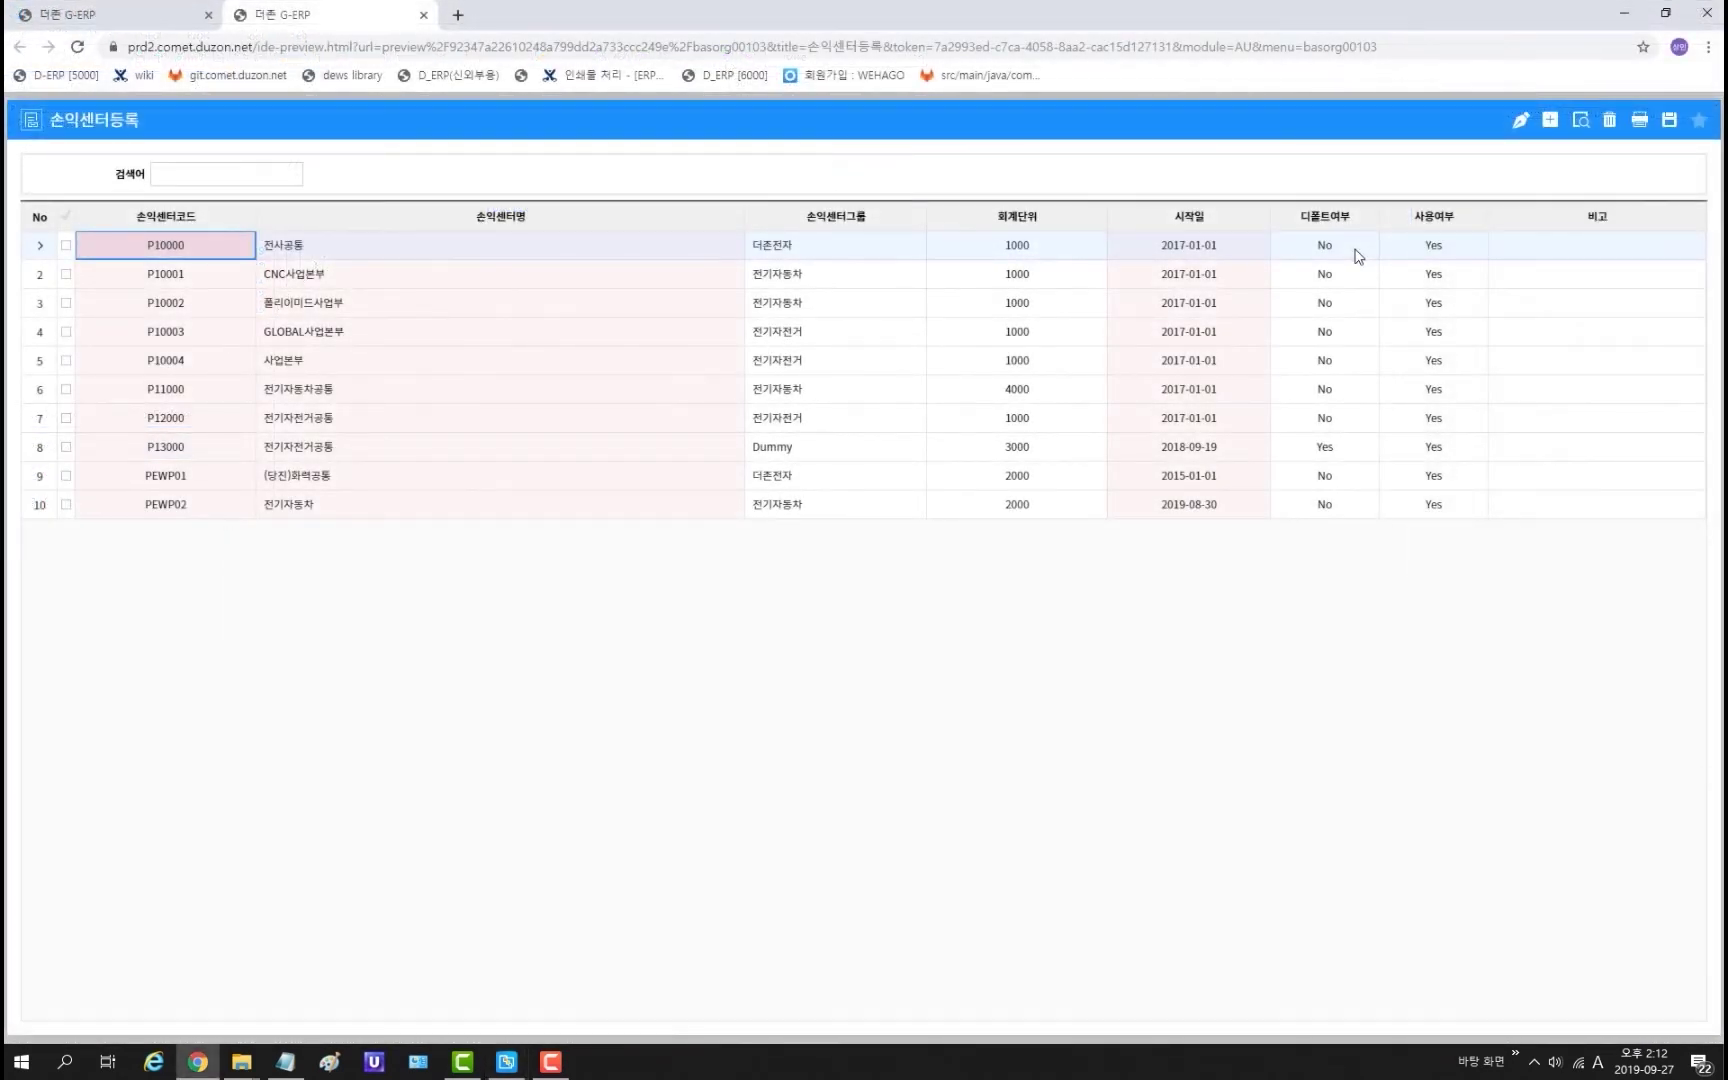
click(1366, 256)
click(1369, 247)
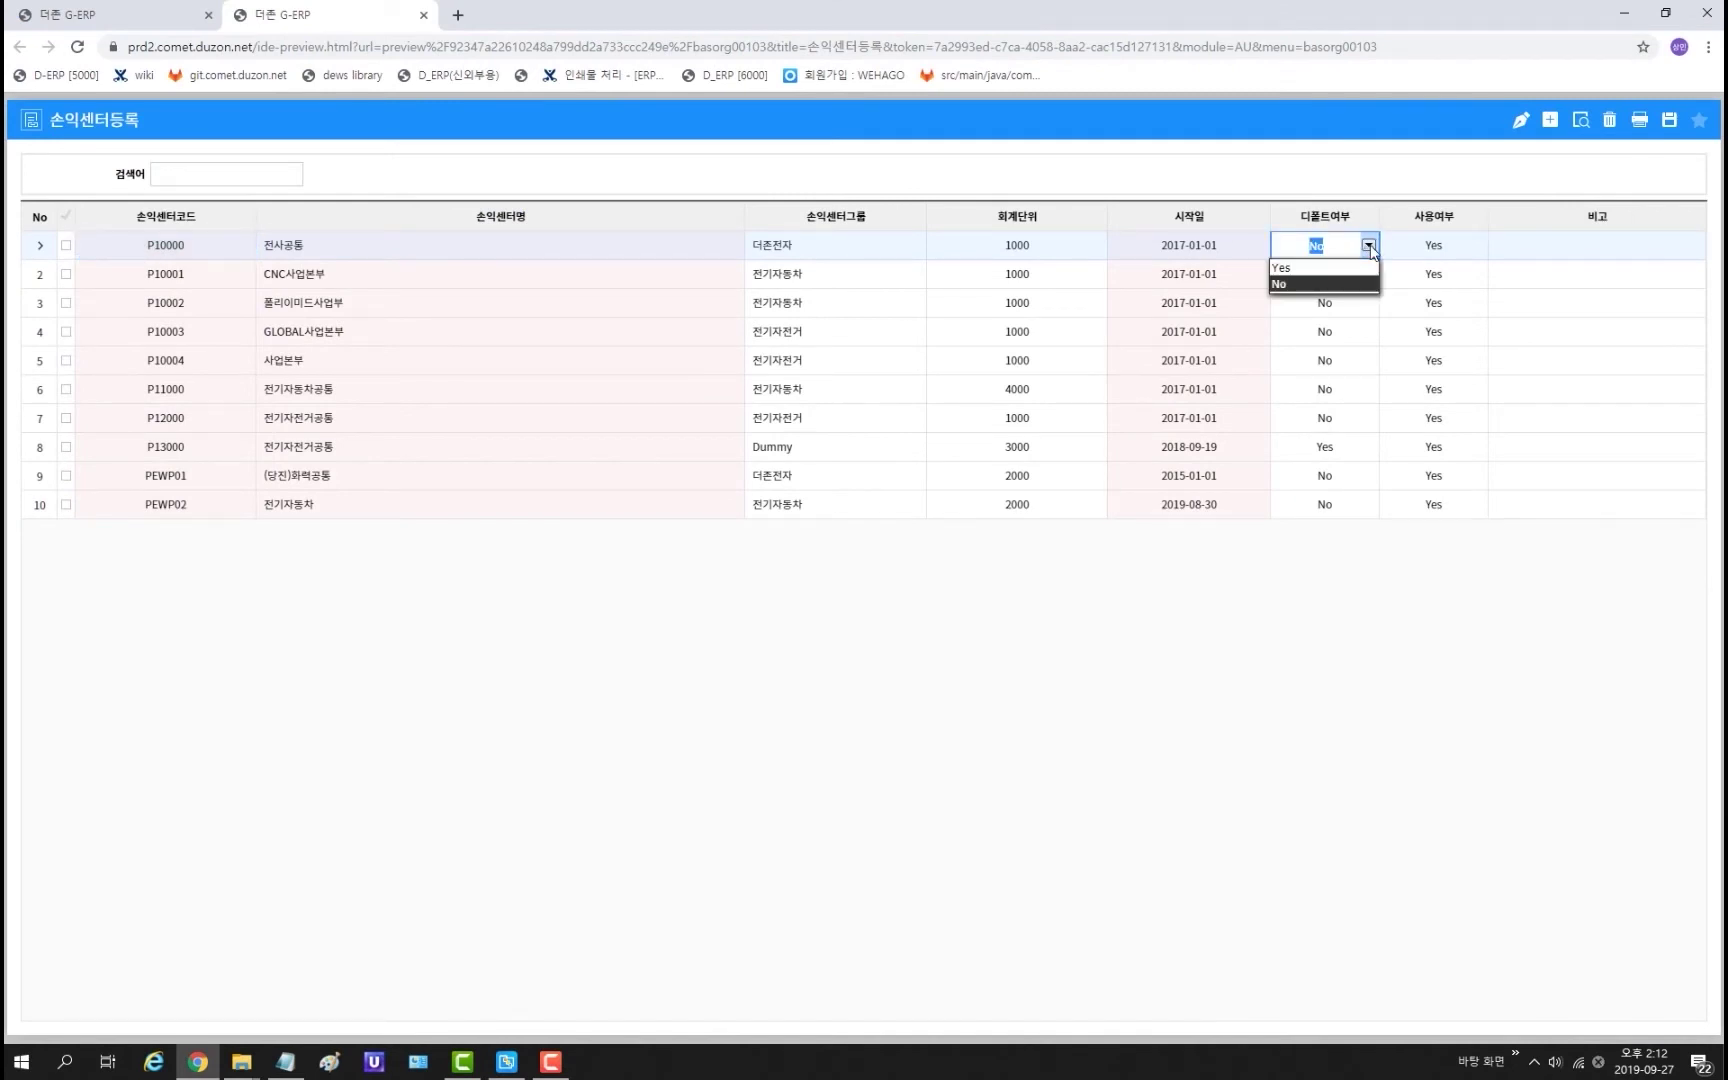
click(1332, 268)
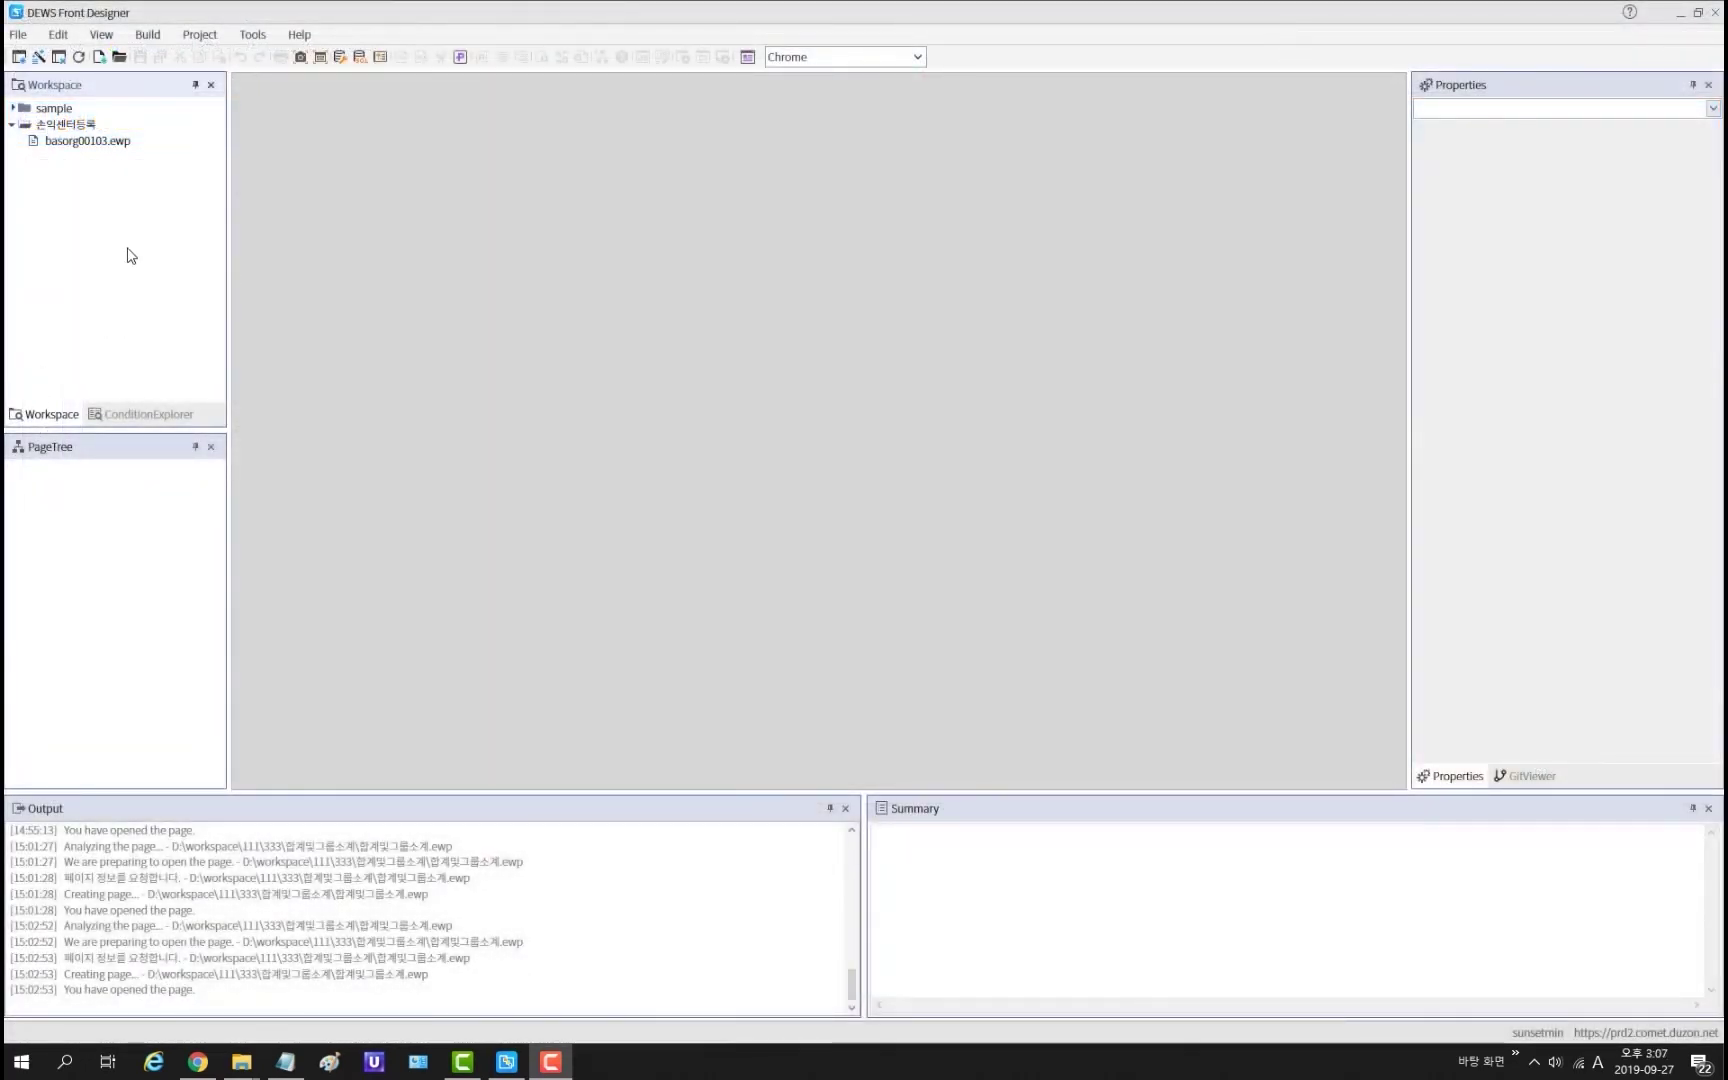
Step: Start a new workspace project with Project Name, Menu ID and Menu Title all set to 합계및그룹소계
right_click(128, 248)
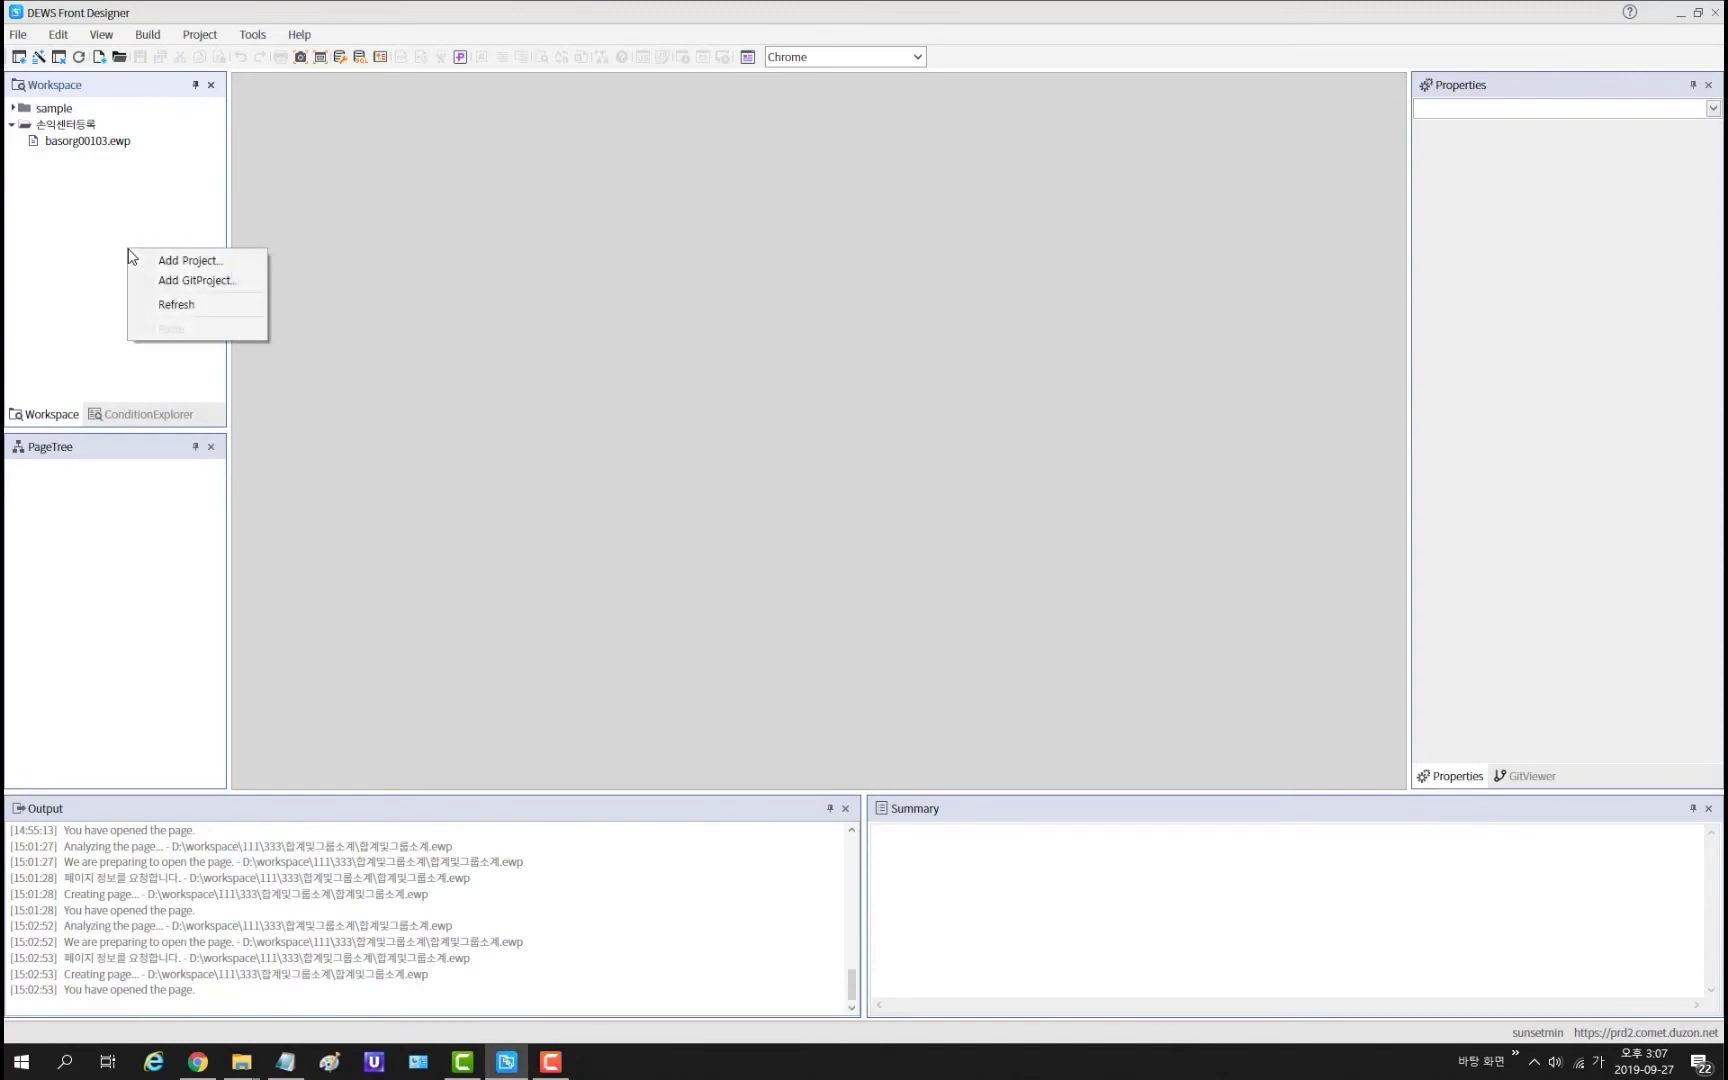
click(225, 270)
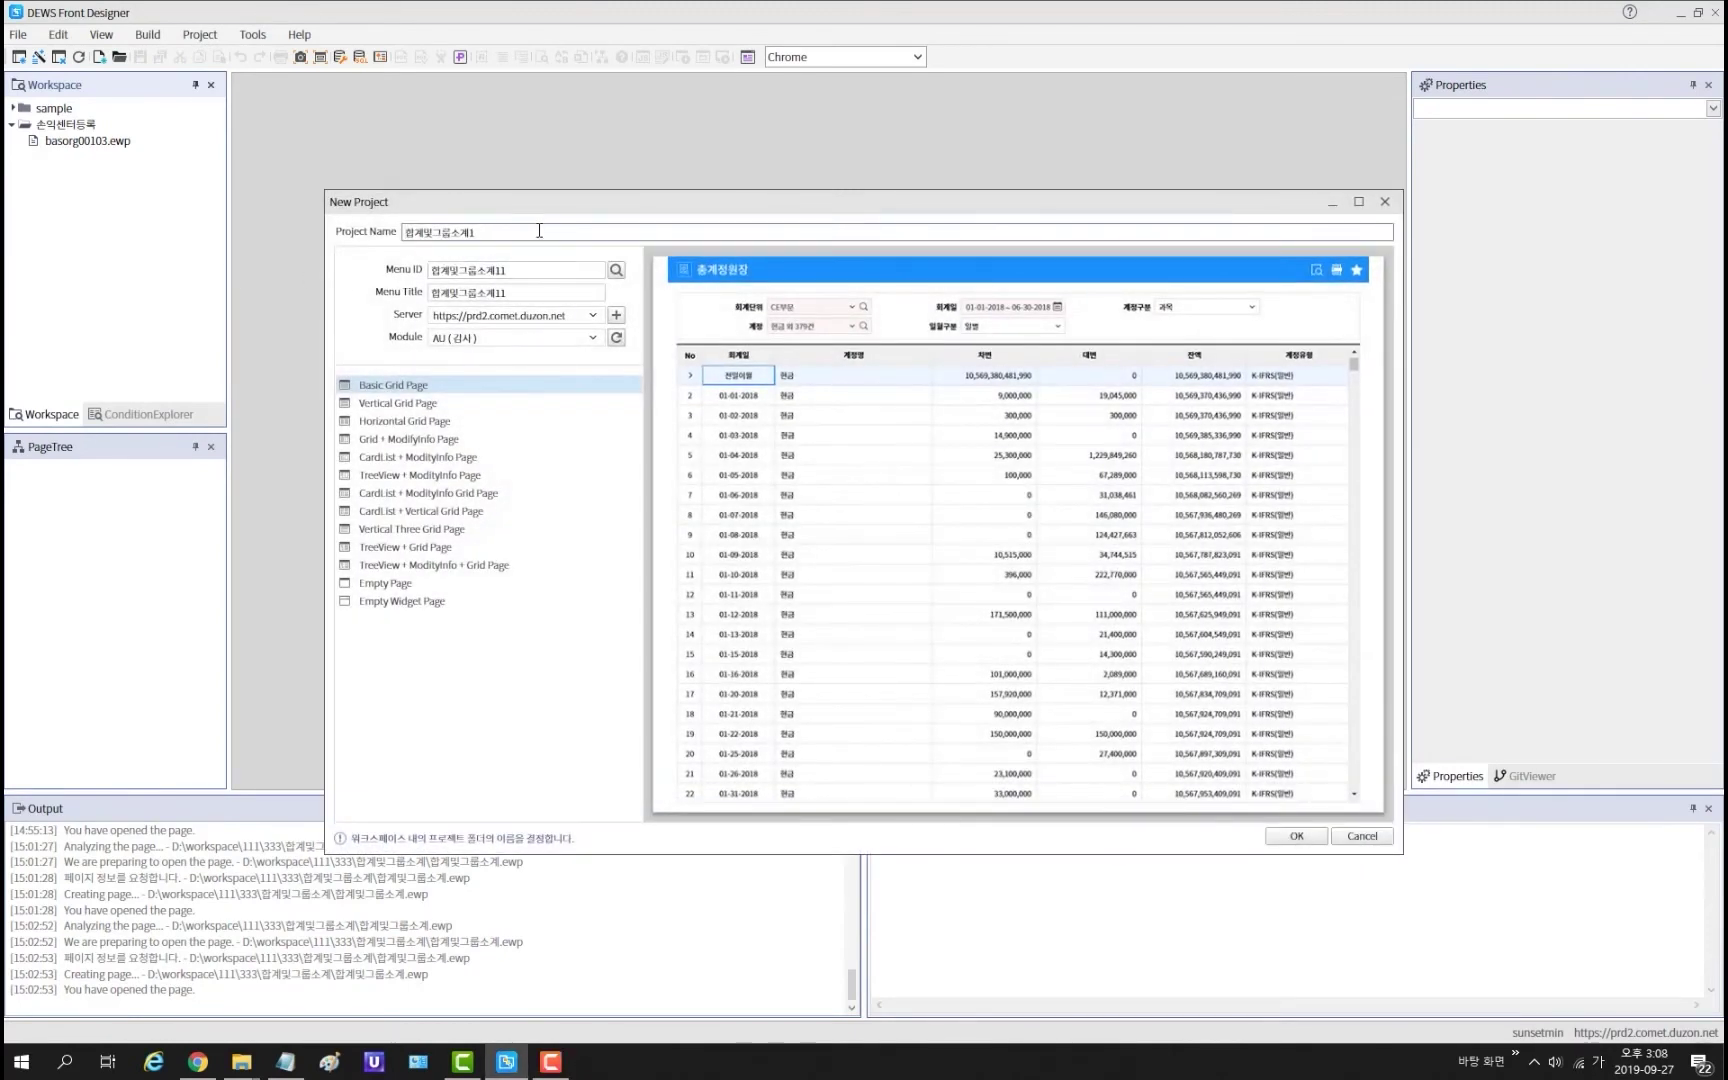
click(553, 271)
key(BackSpace)
click(548, 293)
key(BackSpace)
key(BackSpace)
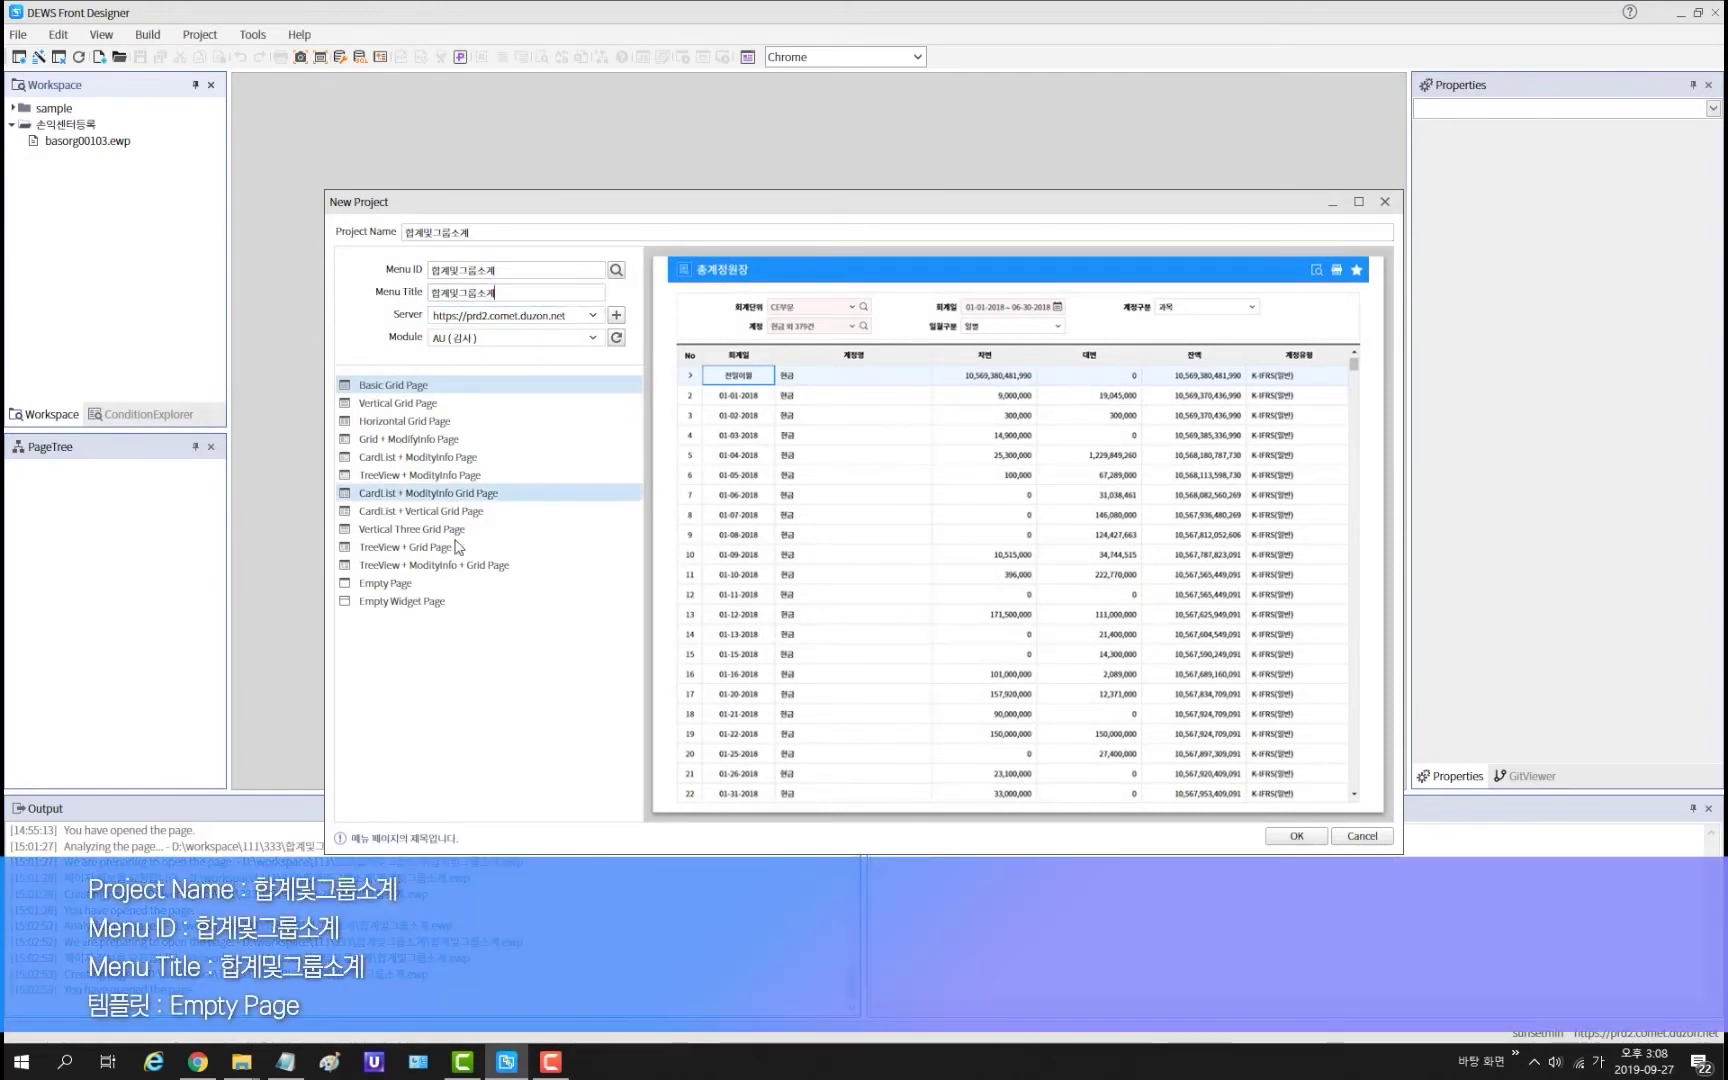
Step: Create the 합계및그룹소계 project from the Empty Page template
click(414, 585)
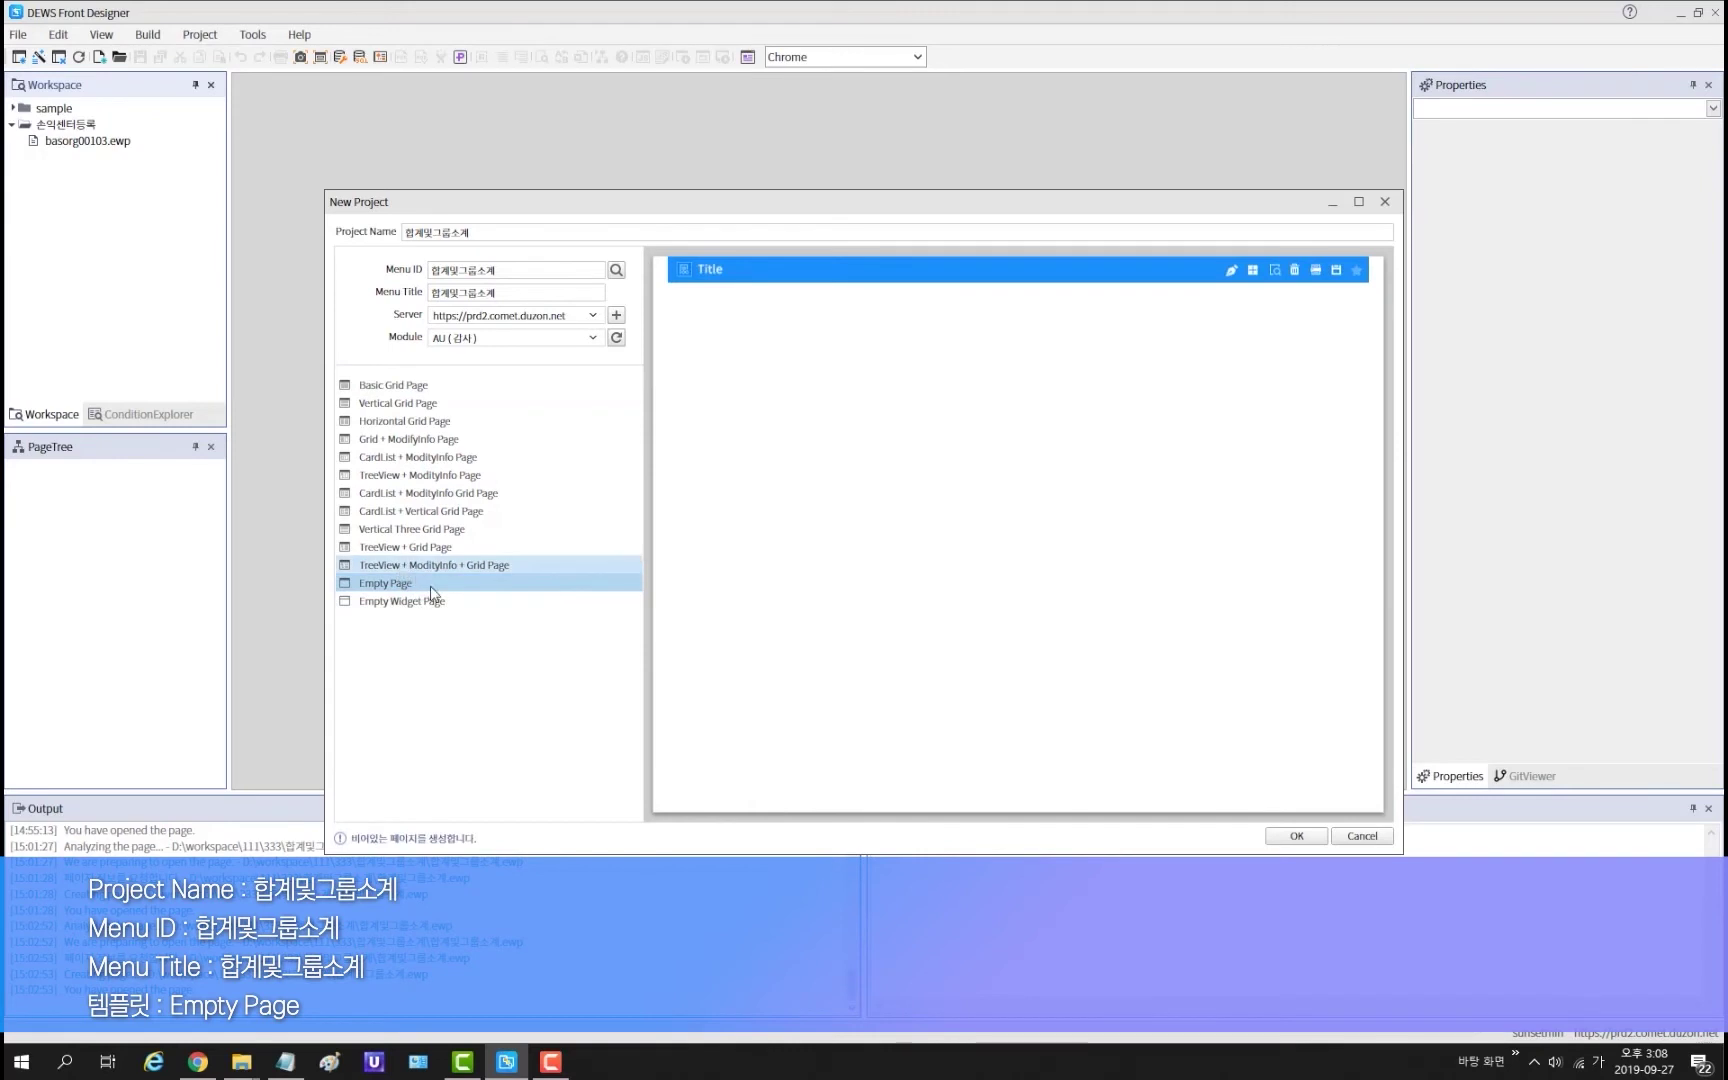
click(1297, 837)
Step: Add a ContainerPanel with fitBottom enabled to the empty page and place a Grid inside it
click(263, 179)
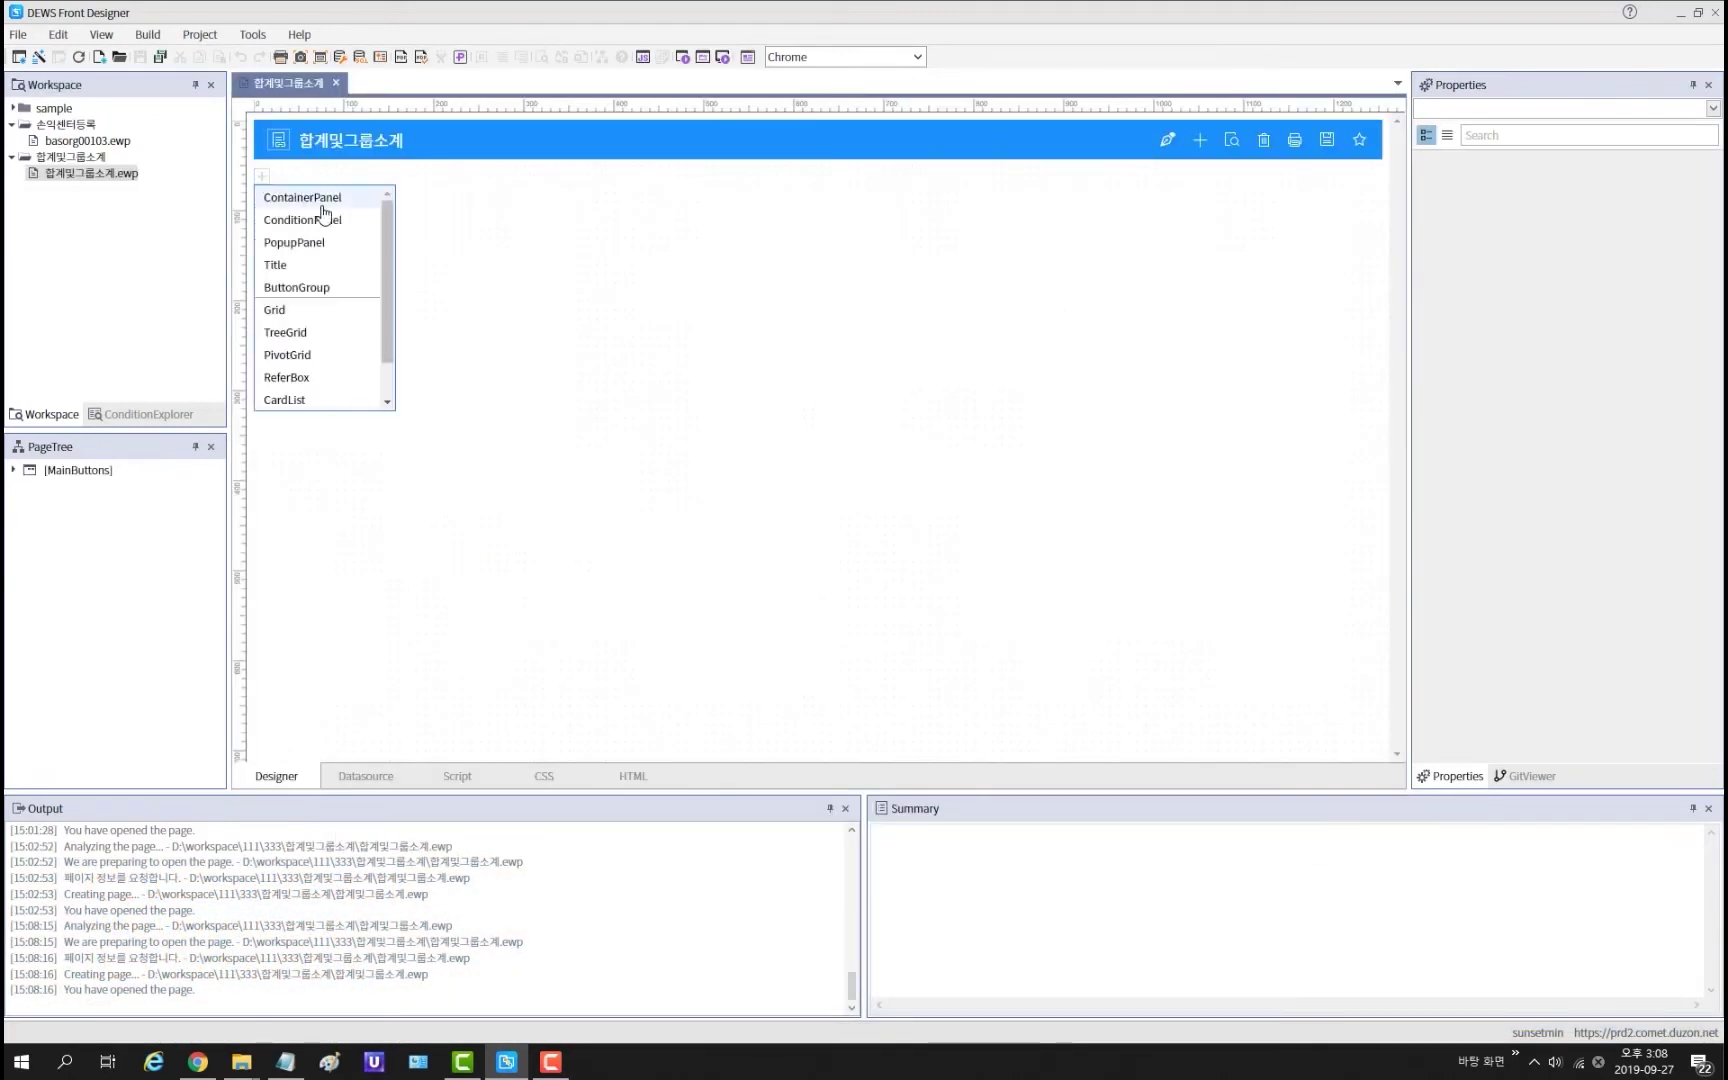
drag(330, 208, 698, 190)
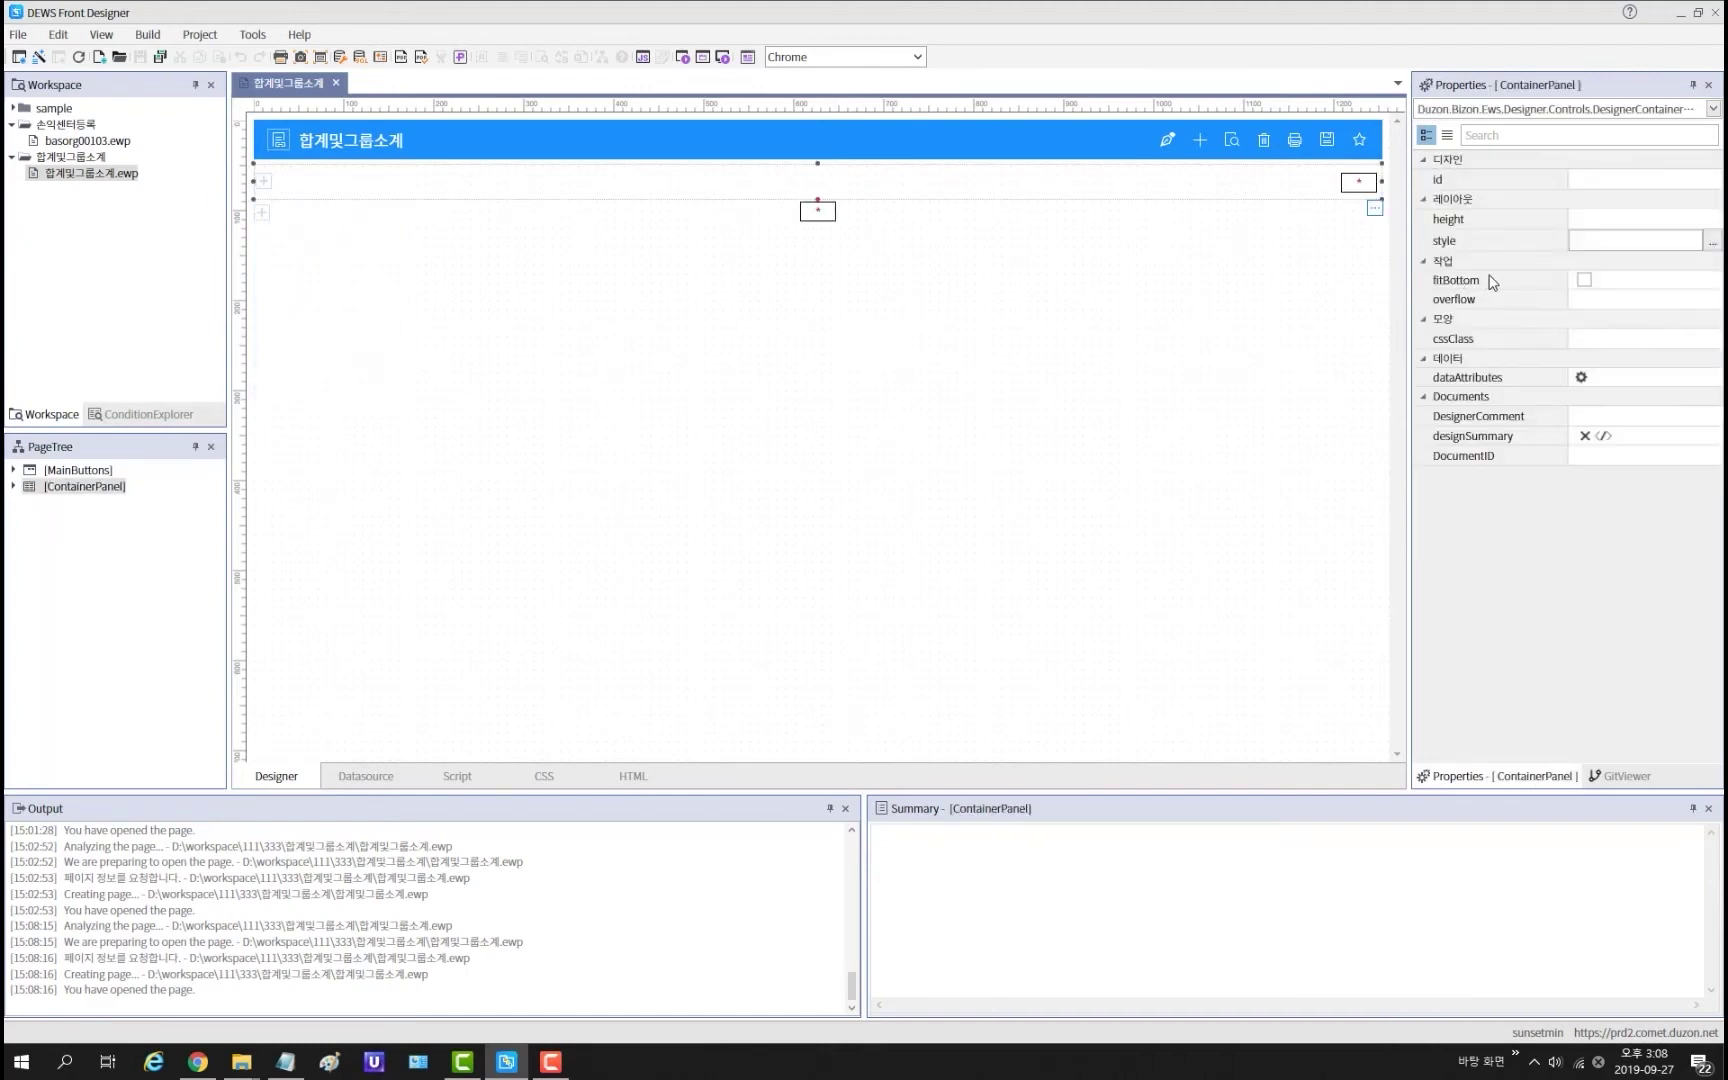
click(1584, 280)
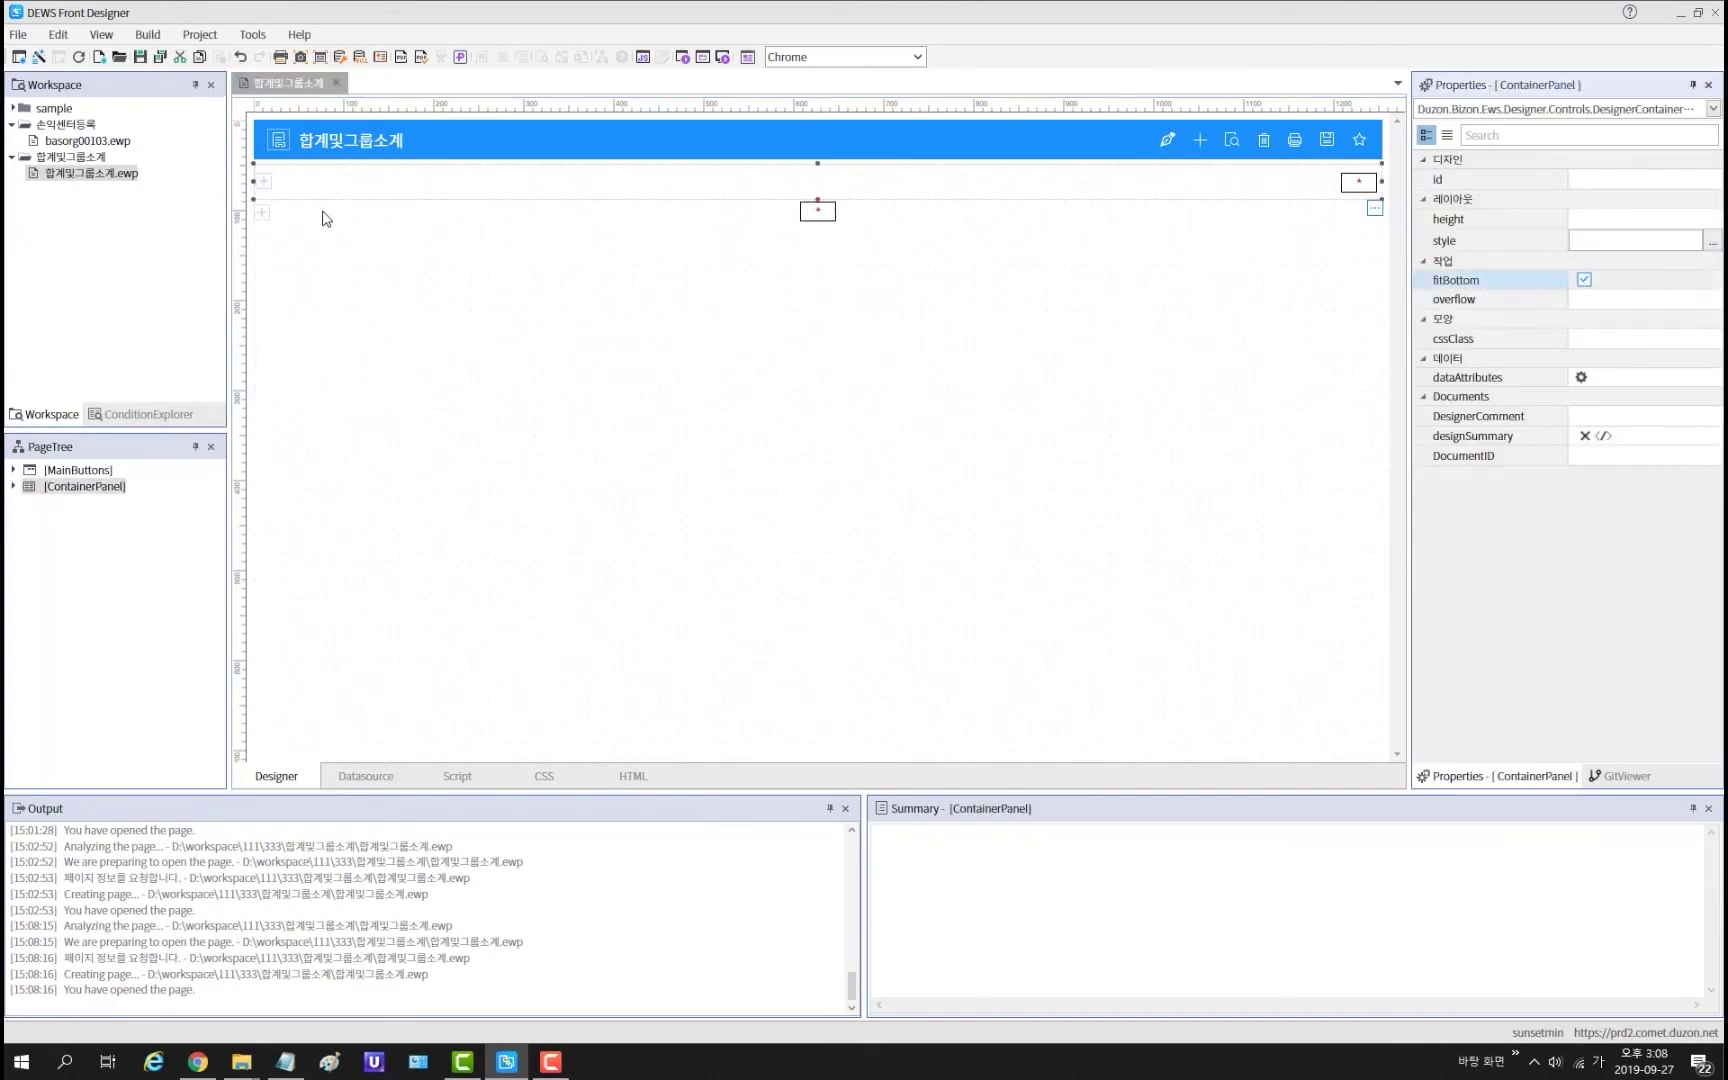
click(264, 181)
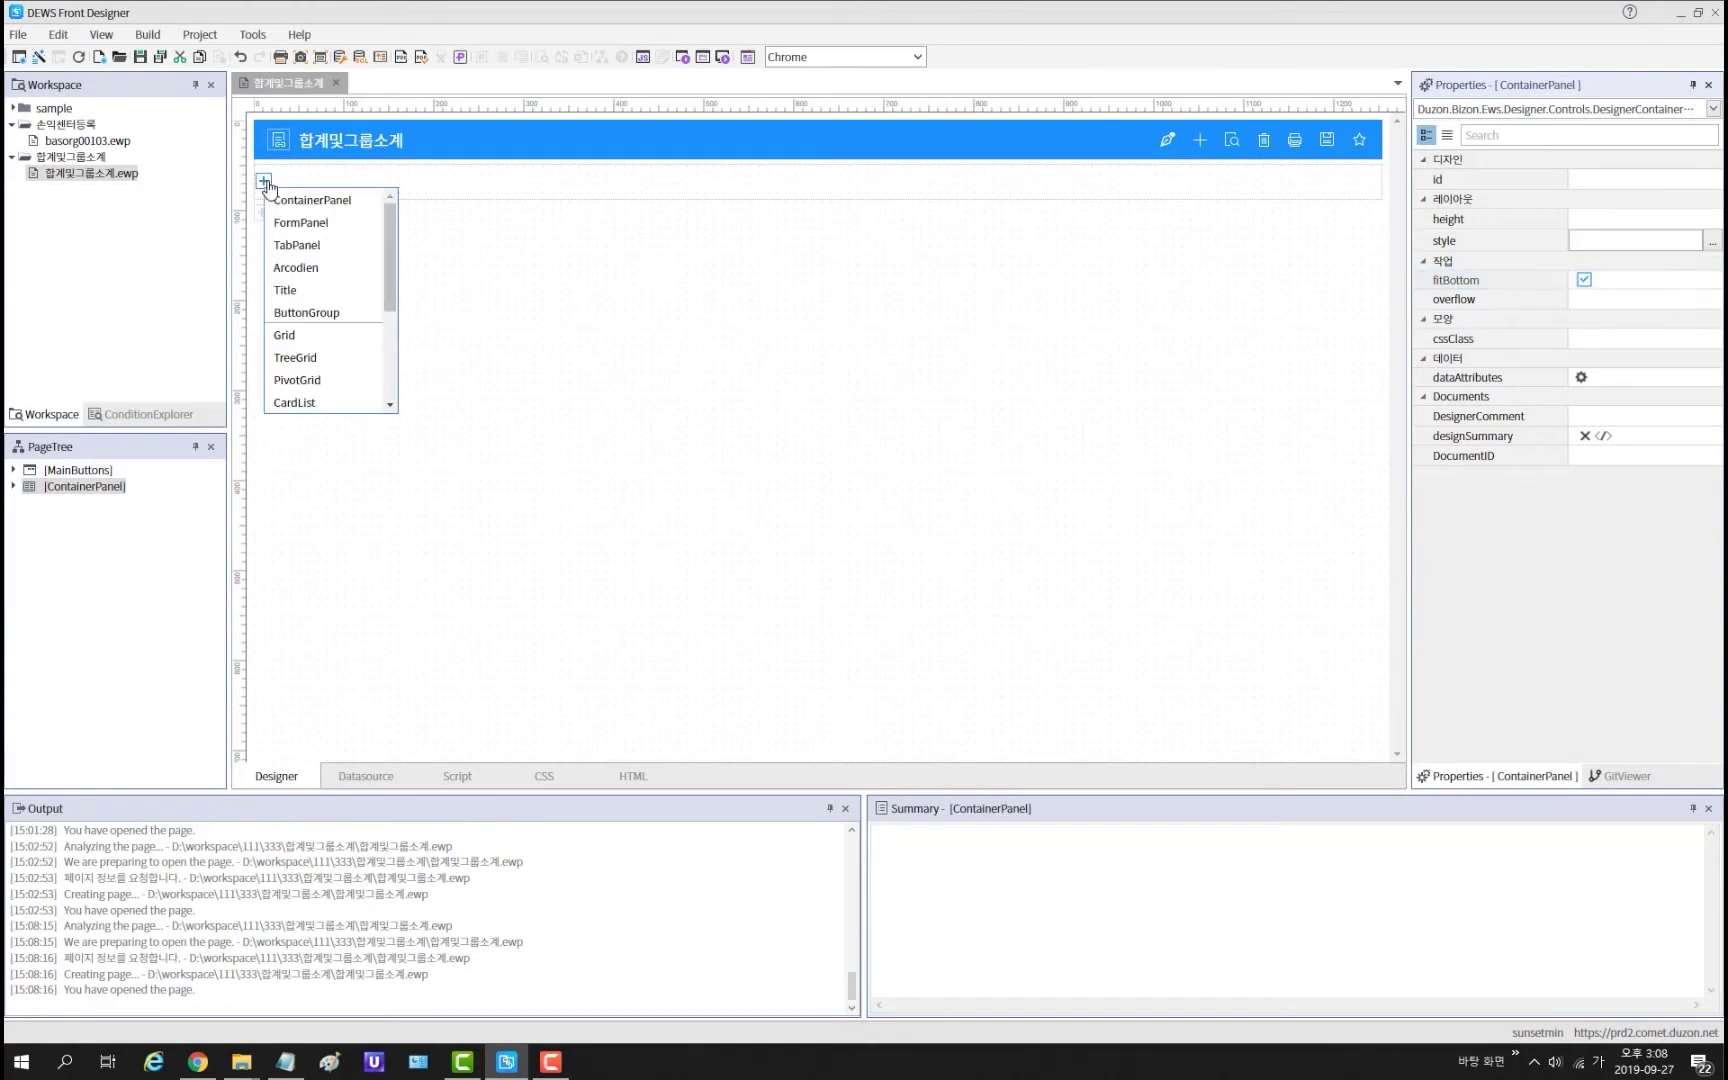
click(331, 340)
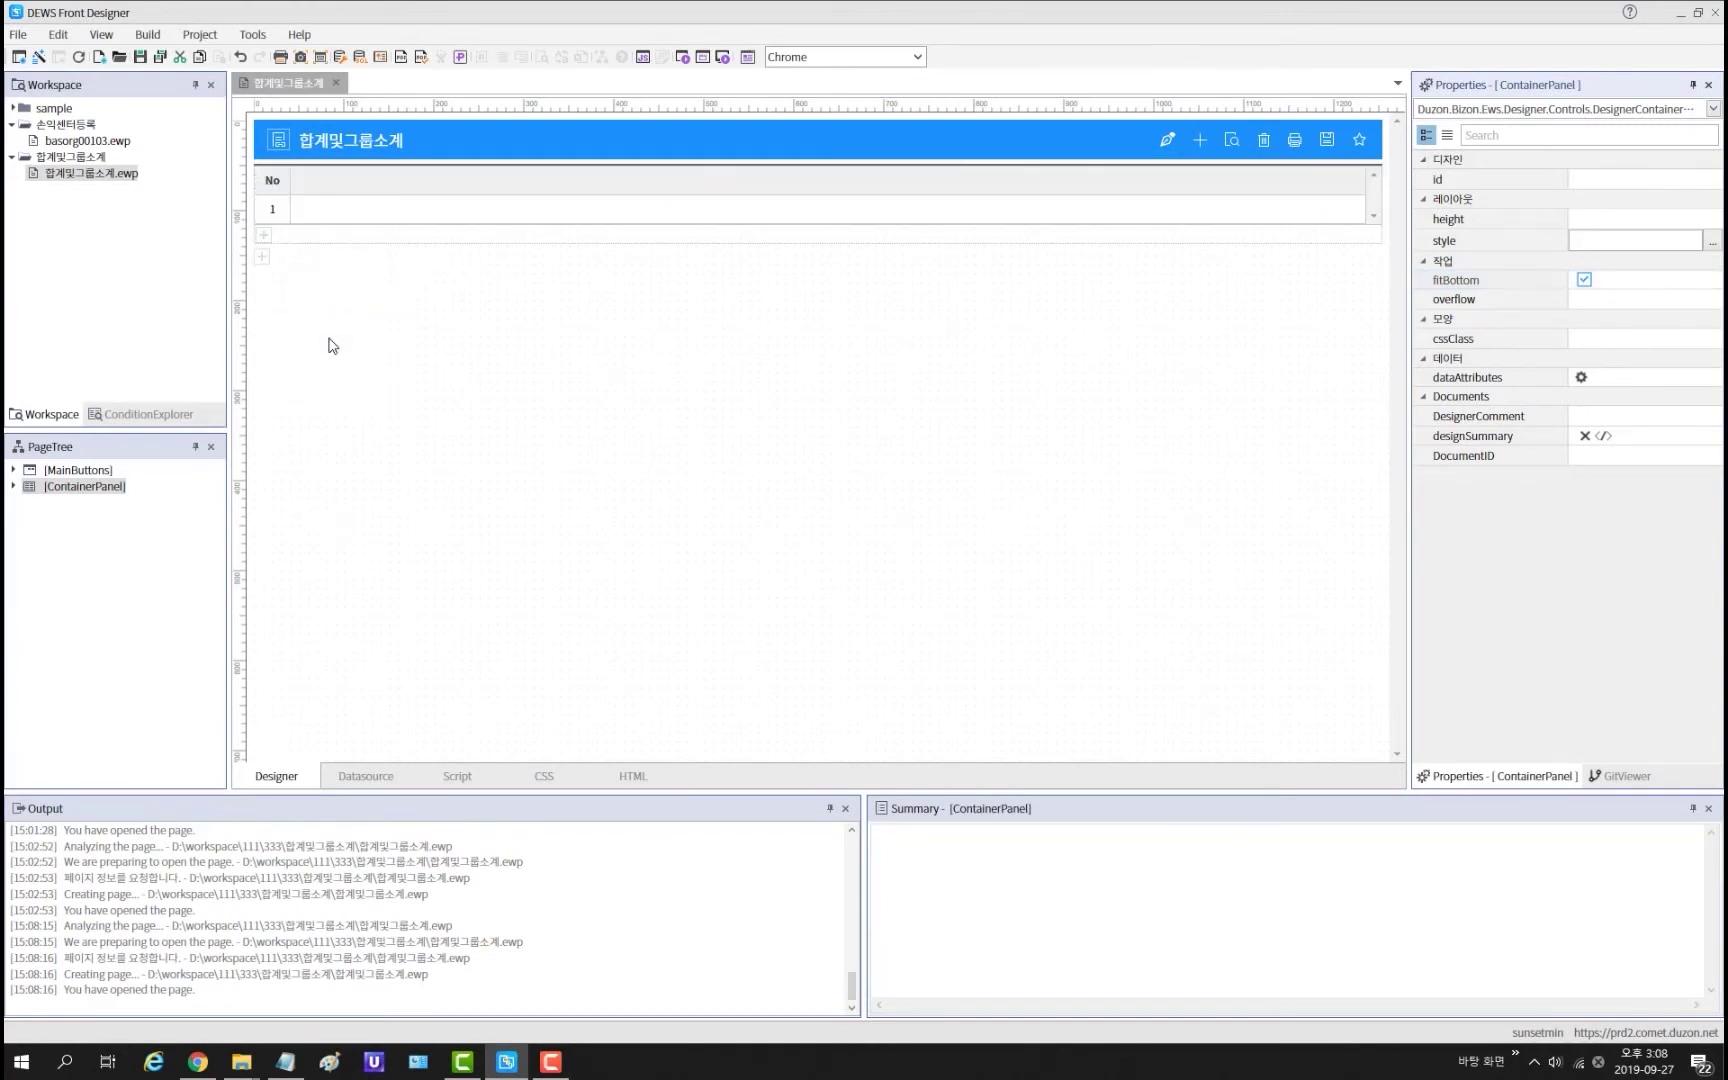
Step: Add a new datasource to the page and set its Data Provider to Local Data
click(380, 778)
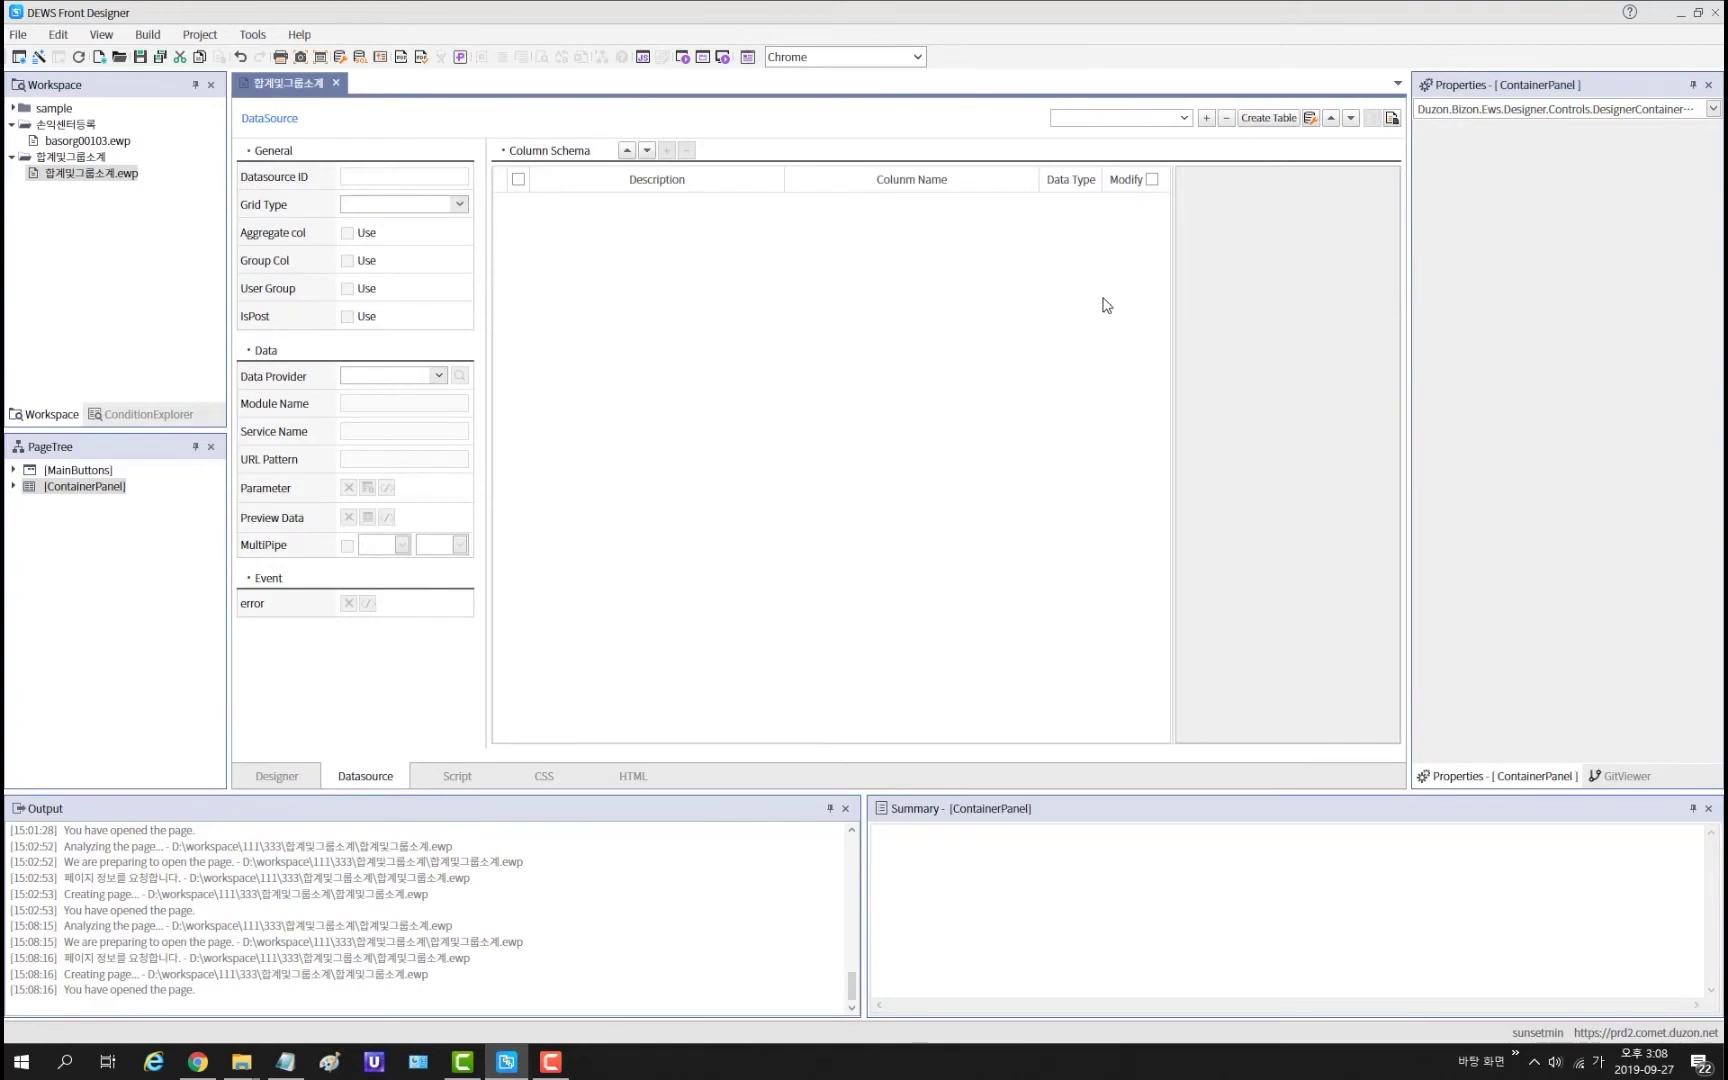
click(1207, 118)
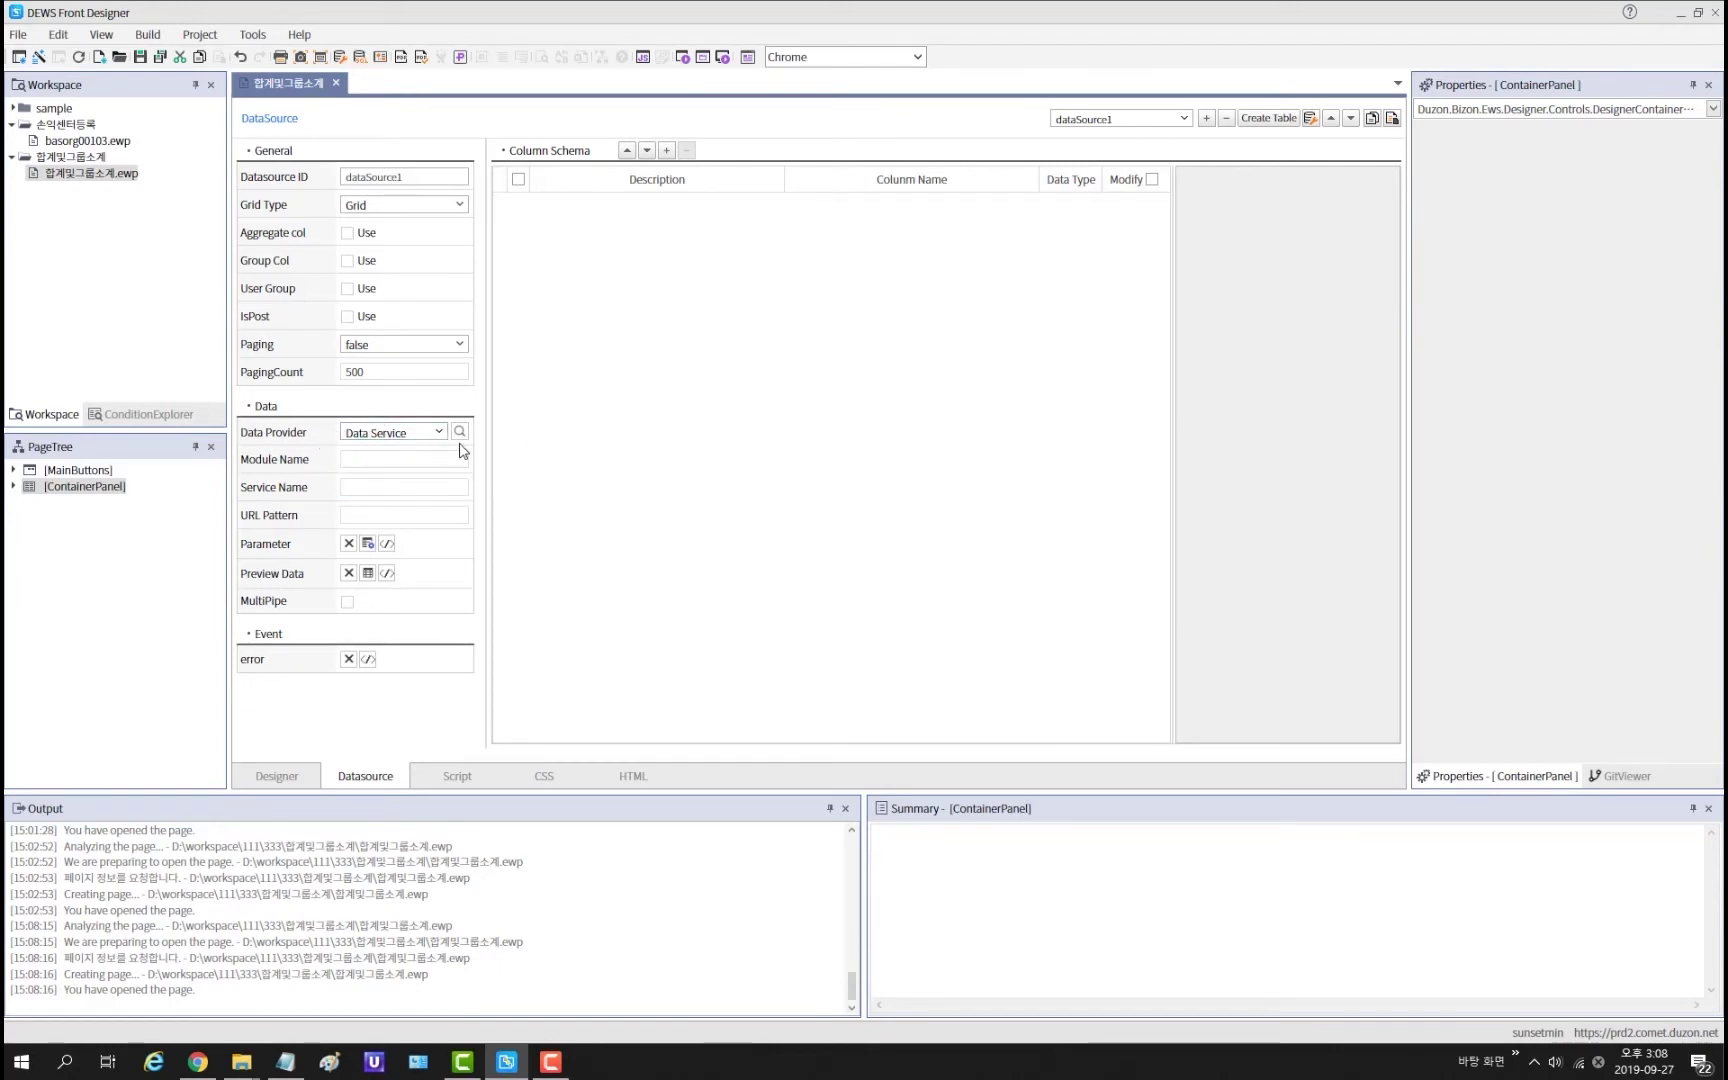
click(434, 432)
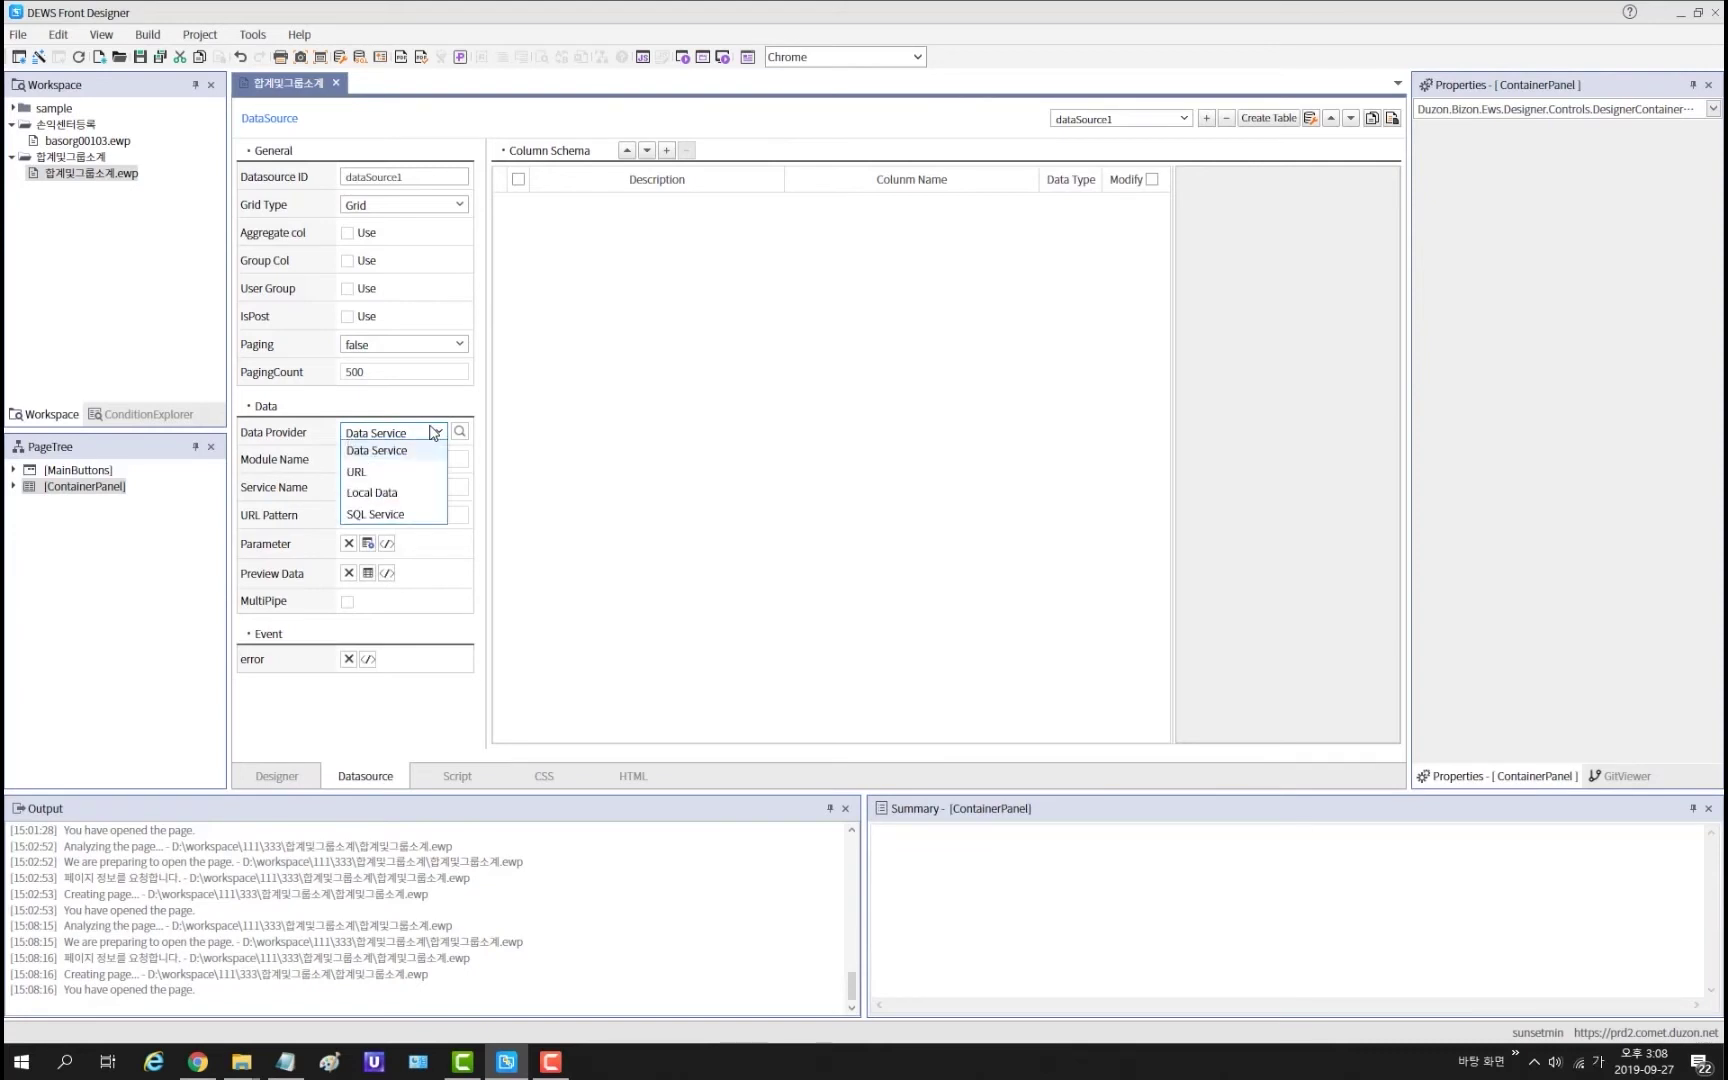
click(405, 492)
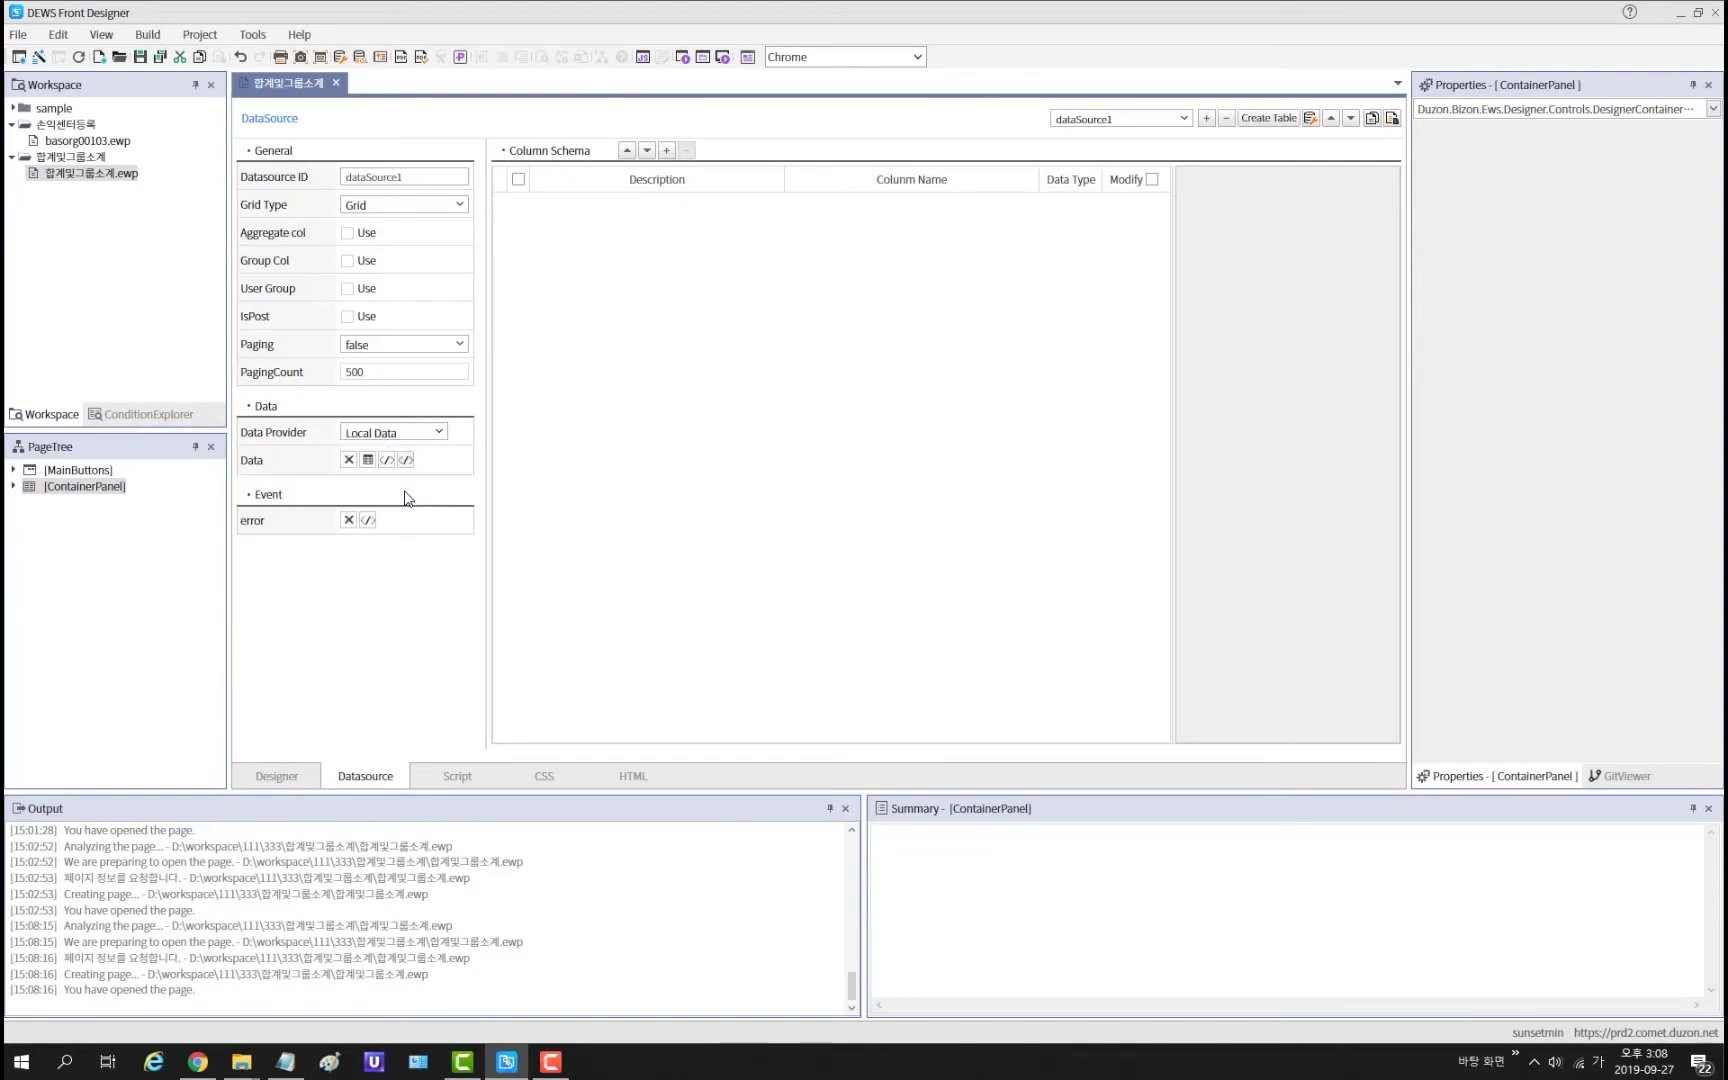
Step: Add five columns named 지점, 월, 일자, 에어컨 and 선풍기 to the datasource's column schema
click(667, 150)
click(843, 202)
text(지점)
key(Return)
text(월)
key(Return)
text(일자)
key(Return)
text(에어컨)
key(Return)
text(선풍기)
click(712, 389)
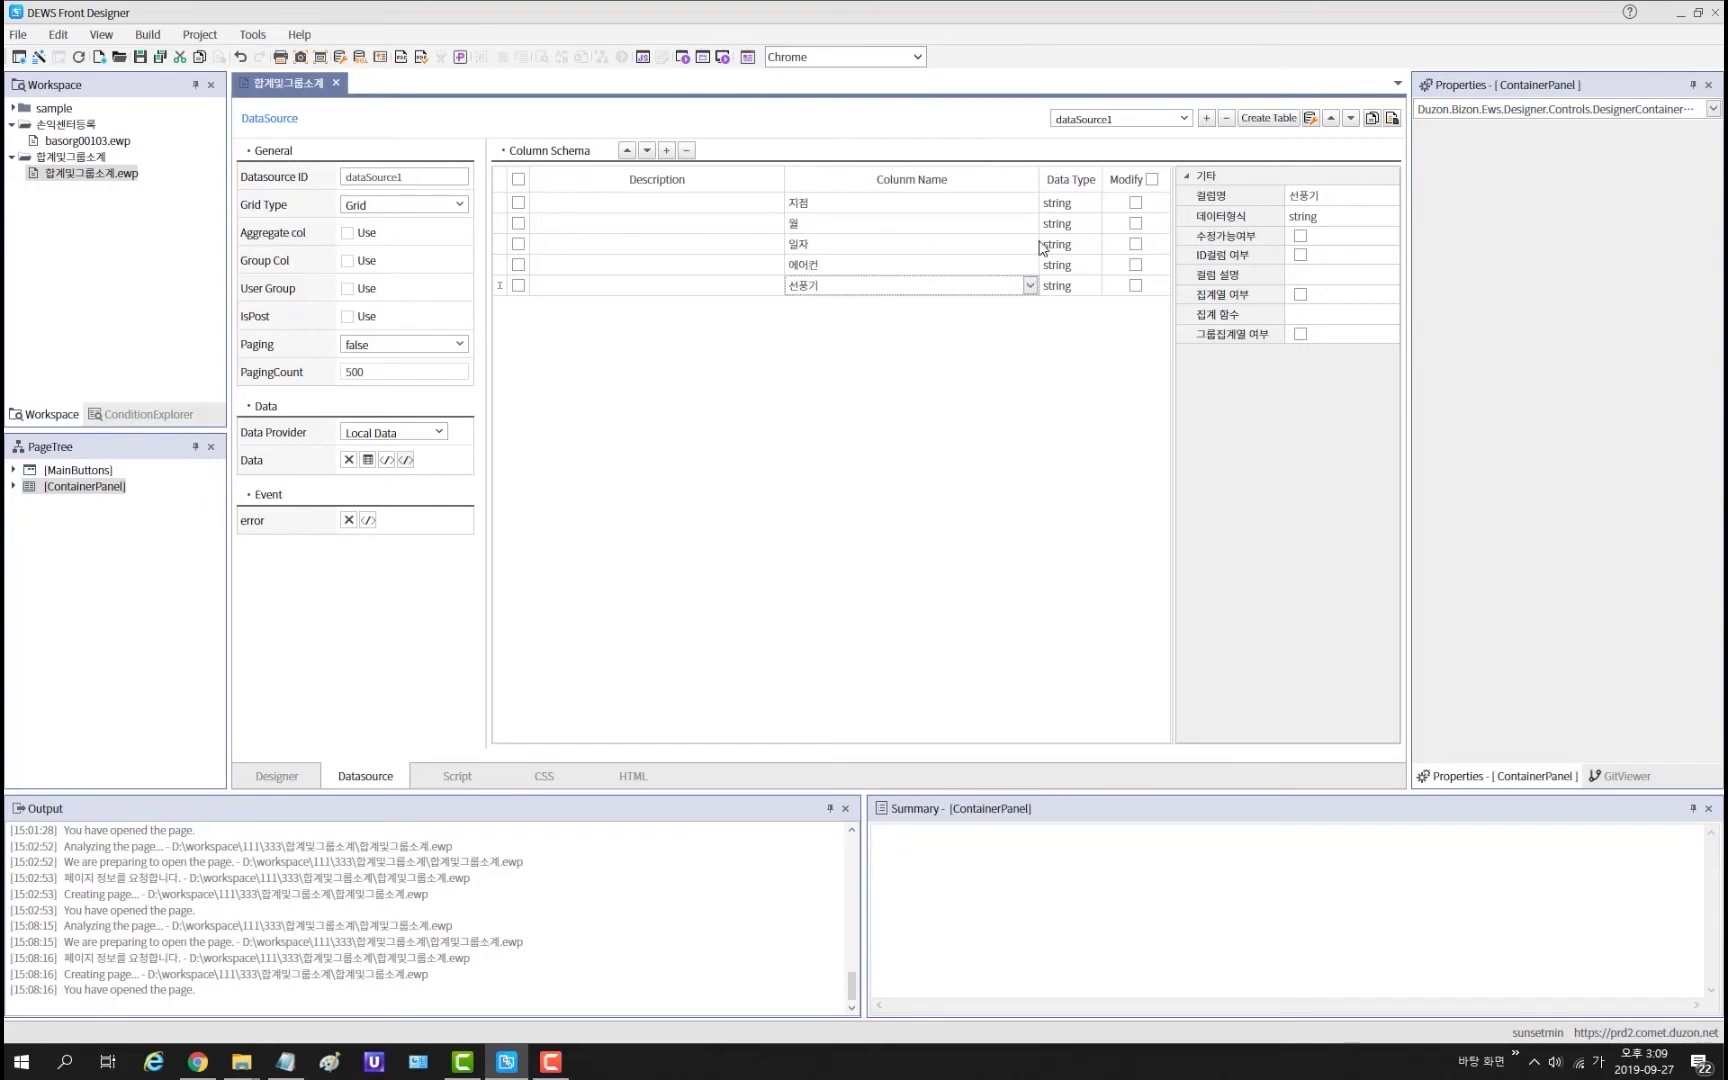
Step: Set the data type of the 에어컨 and 선풍기 columns to number
click(1077, 267)
click(1092, 264)
click(1080, 327)
click(1090, 287)
click(1093, 287)
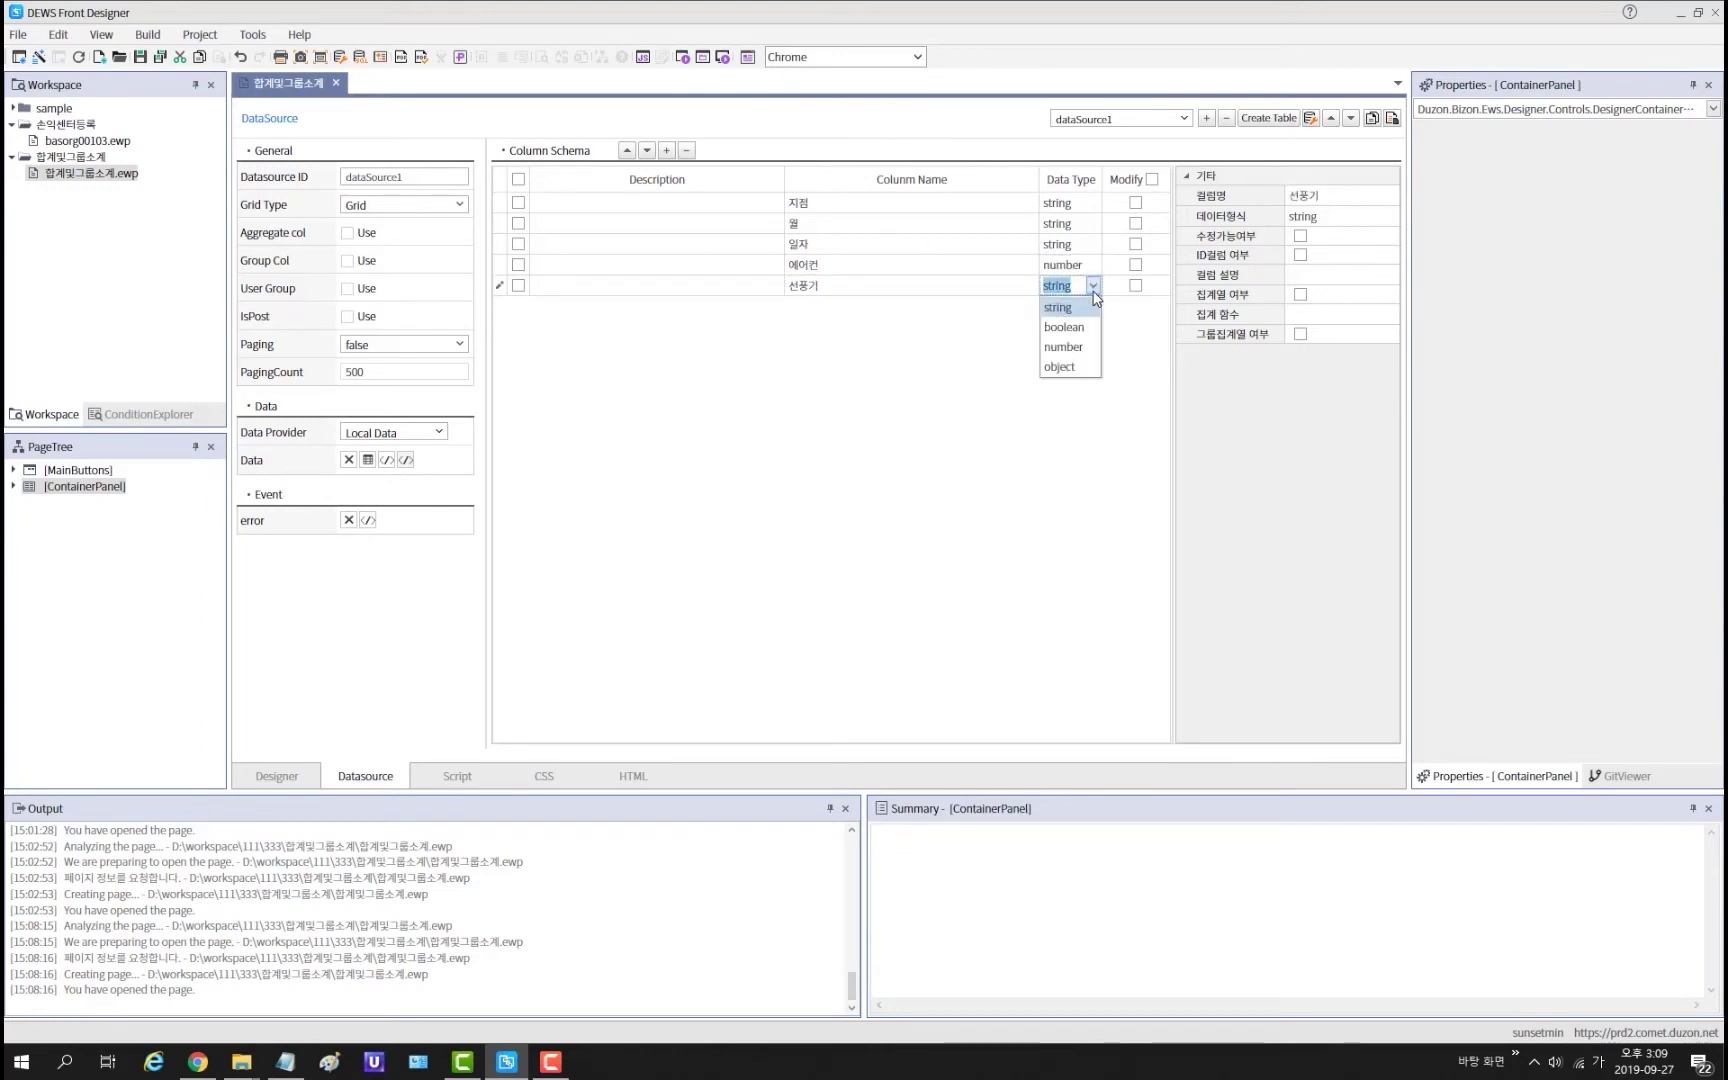
click(1078, 347)
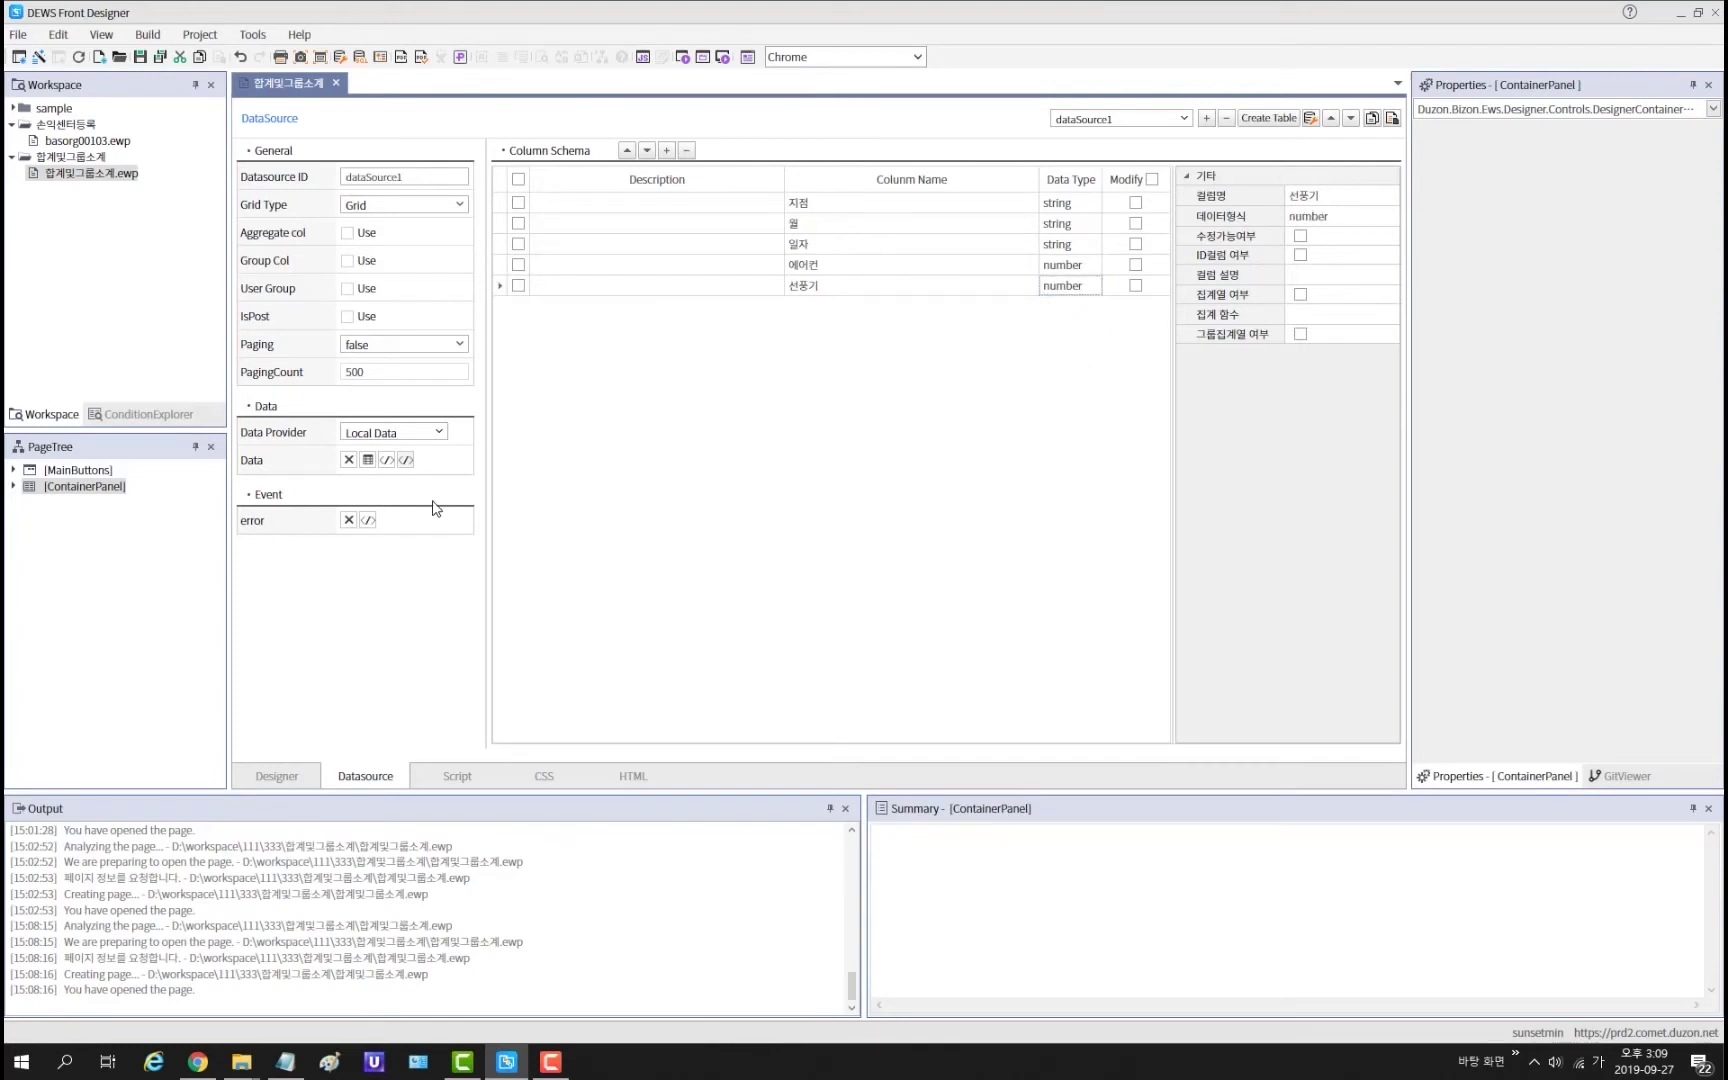
Step: Paste the copied JSON sales records into the JSON Converter and convert them into the datasource's local data
click(406, 460)
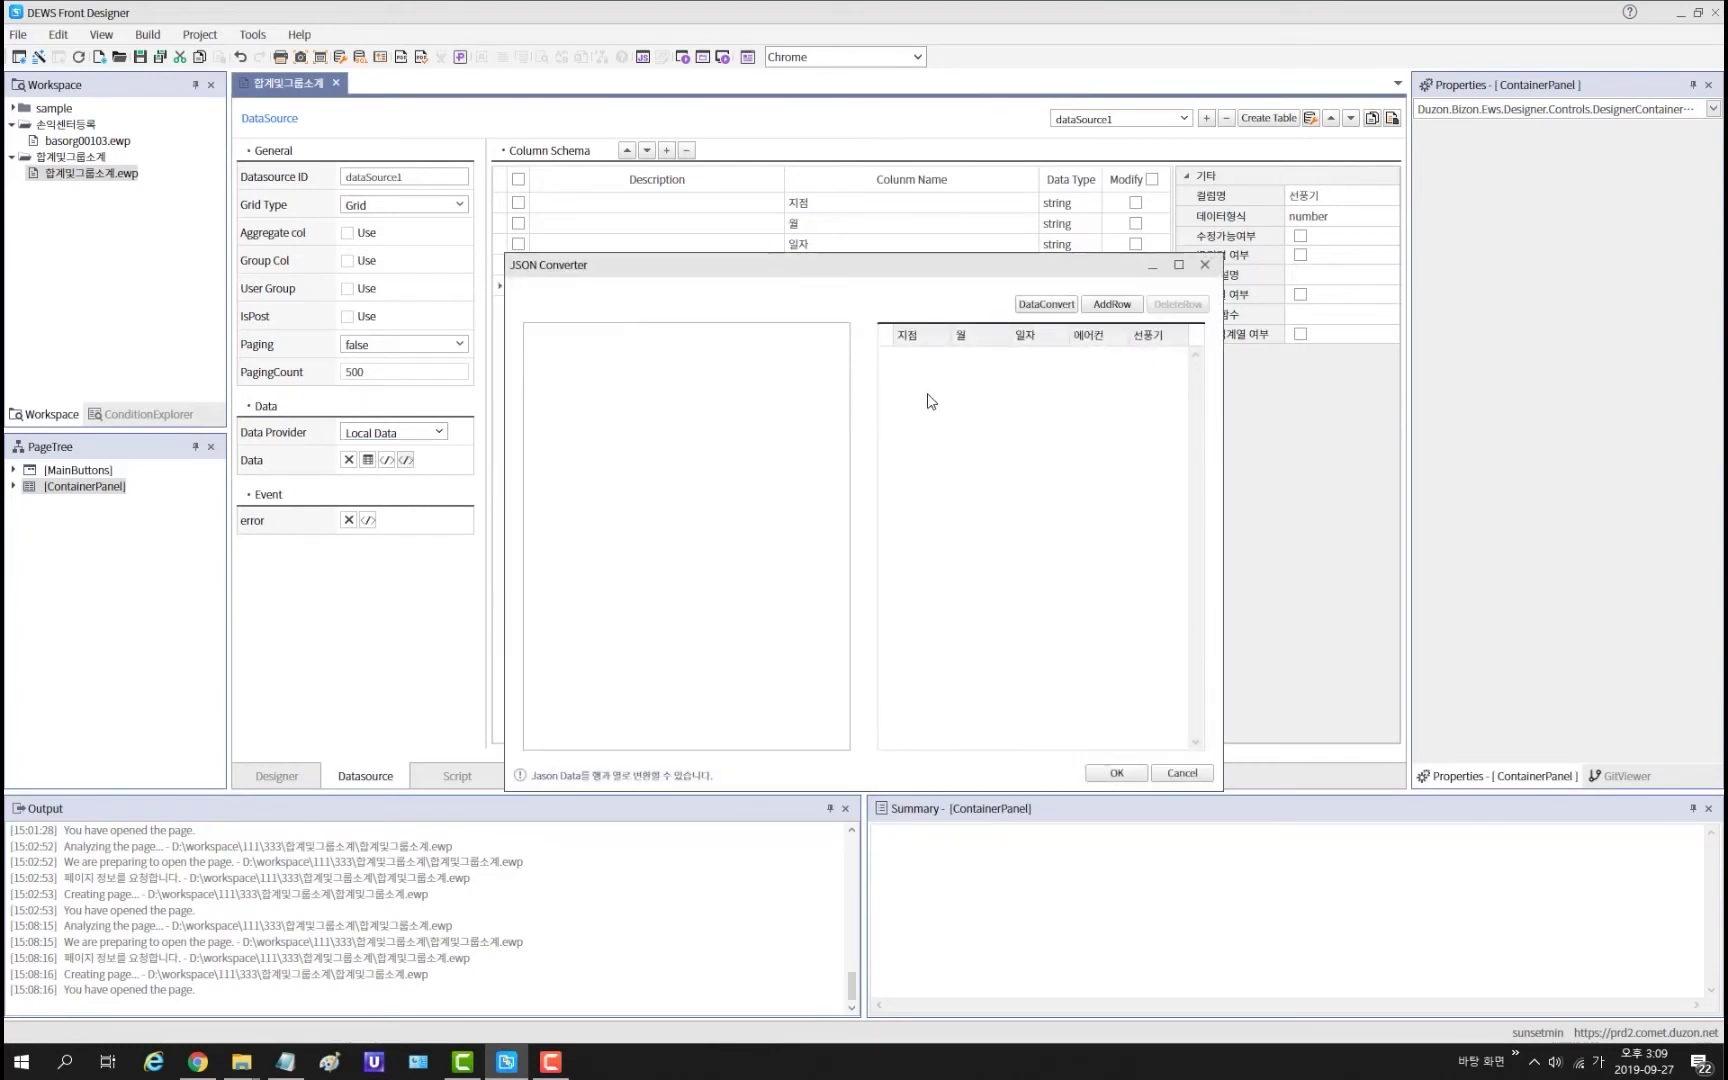
key(ctrl+v)
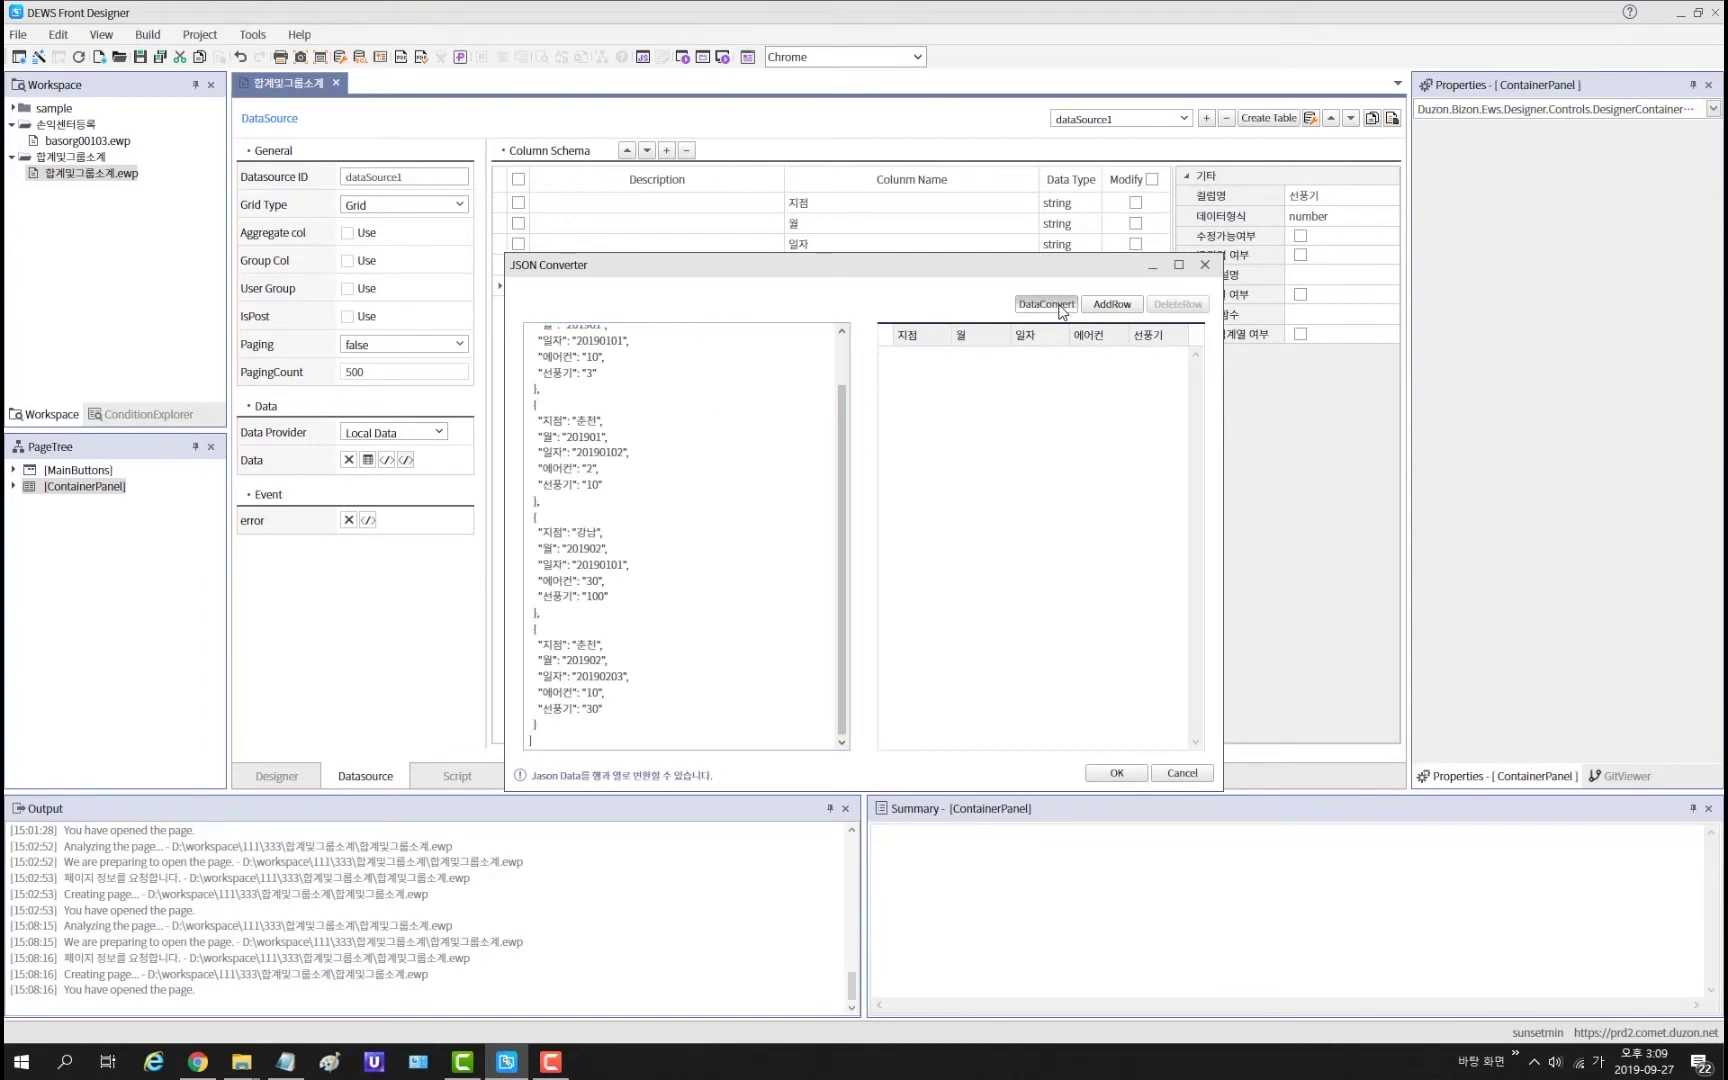
click(1060, 306)
click(1117, 773)
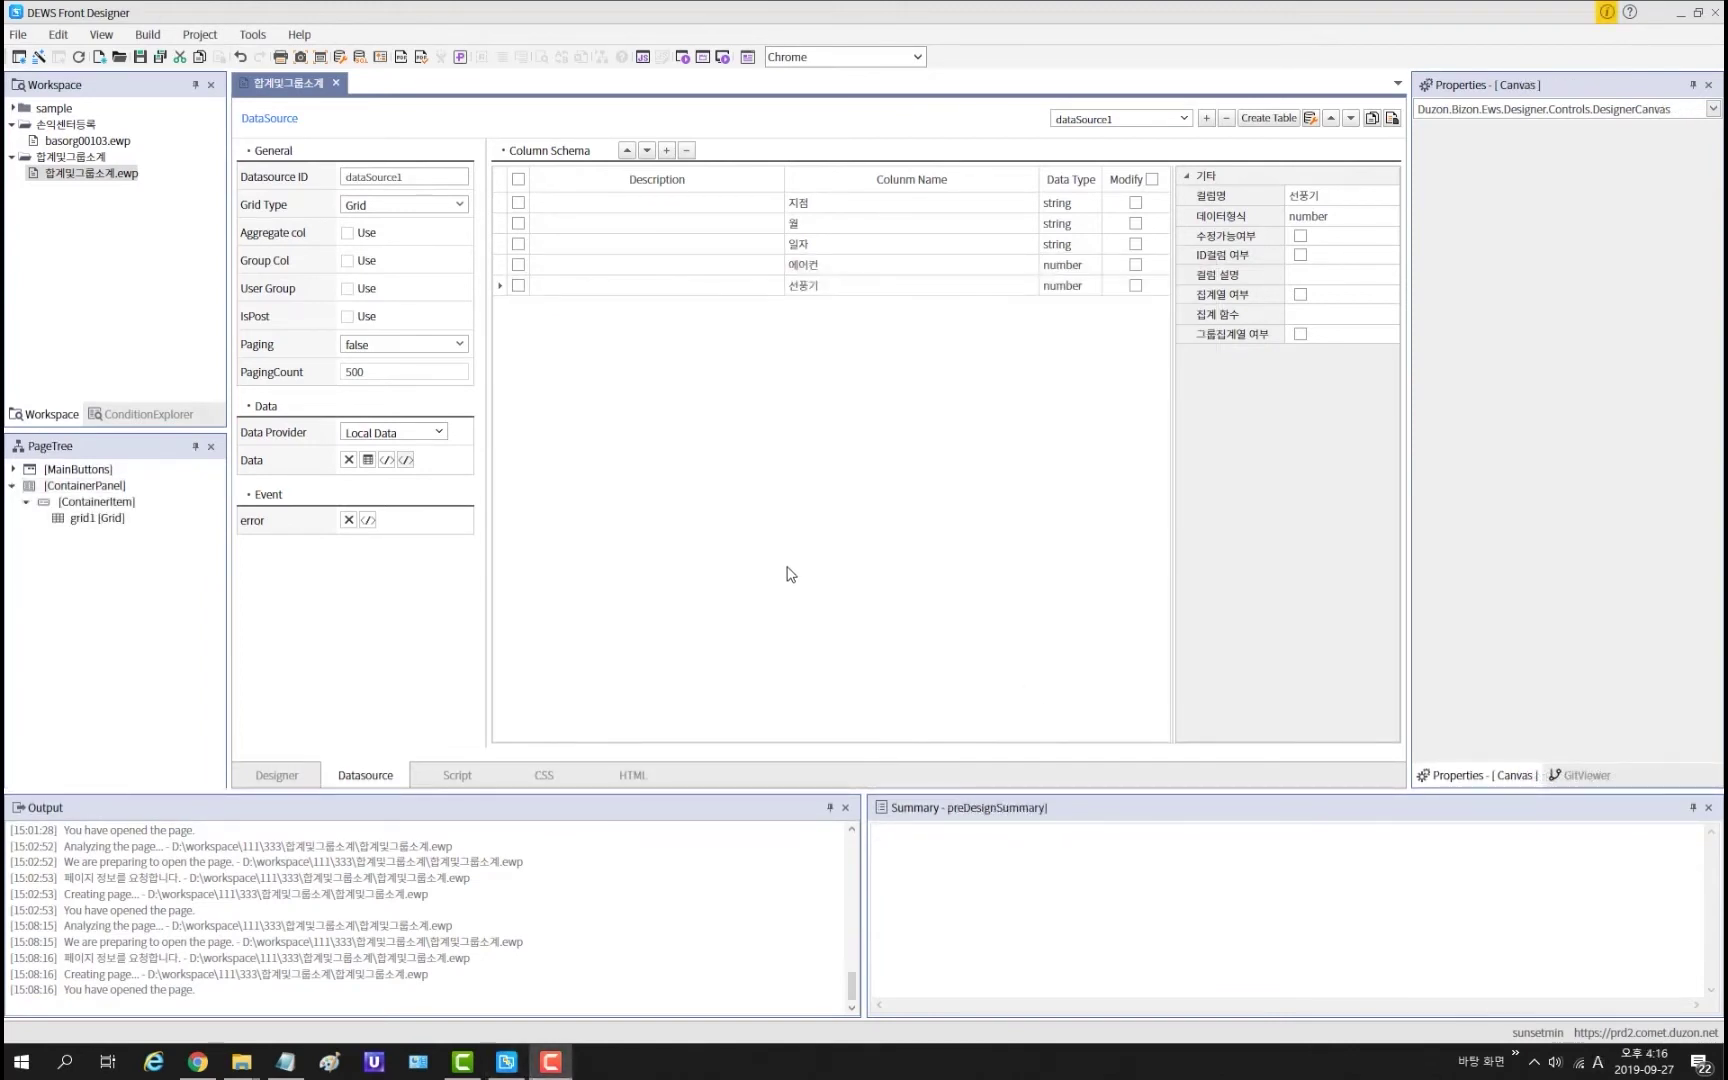
Step: Bind the page's grid to dataSource1, refreshing its column information but declining the automatic code-help and dropdown editor setup
click(276, 775)
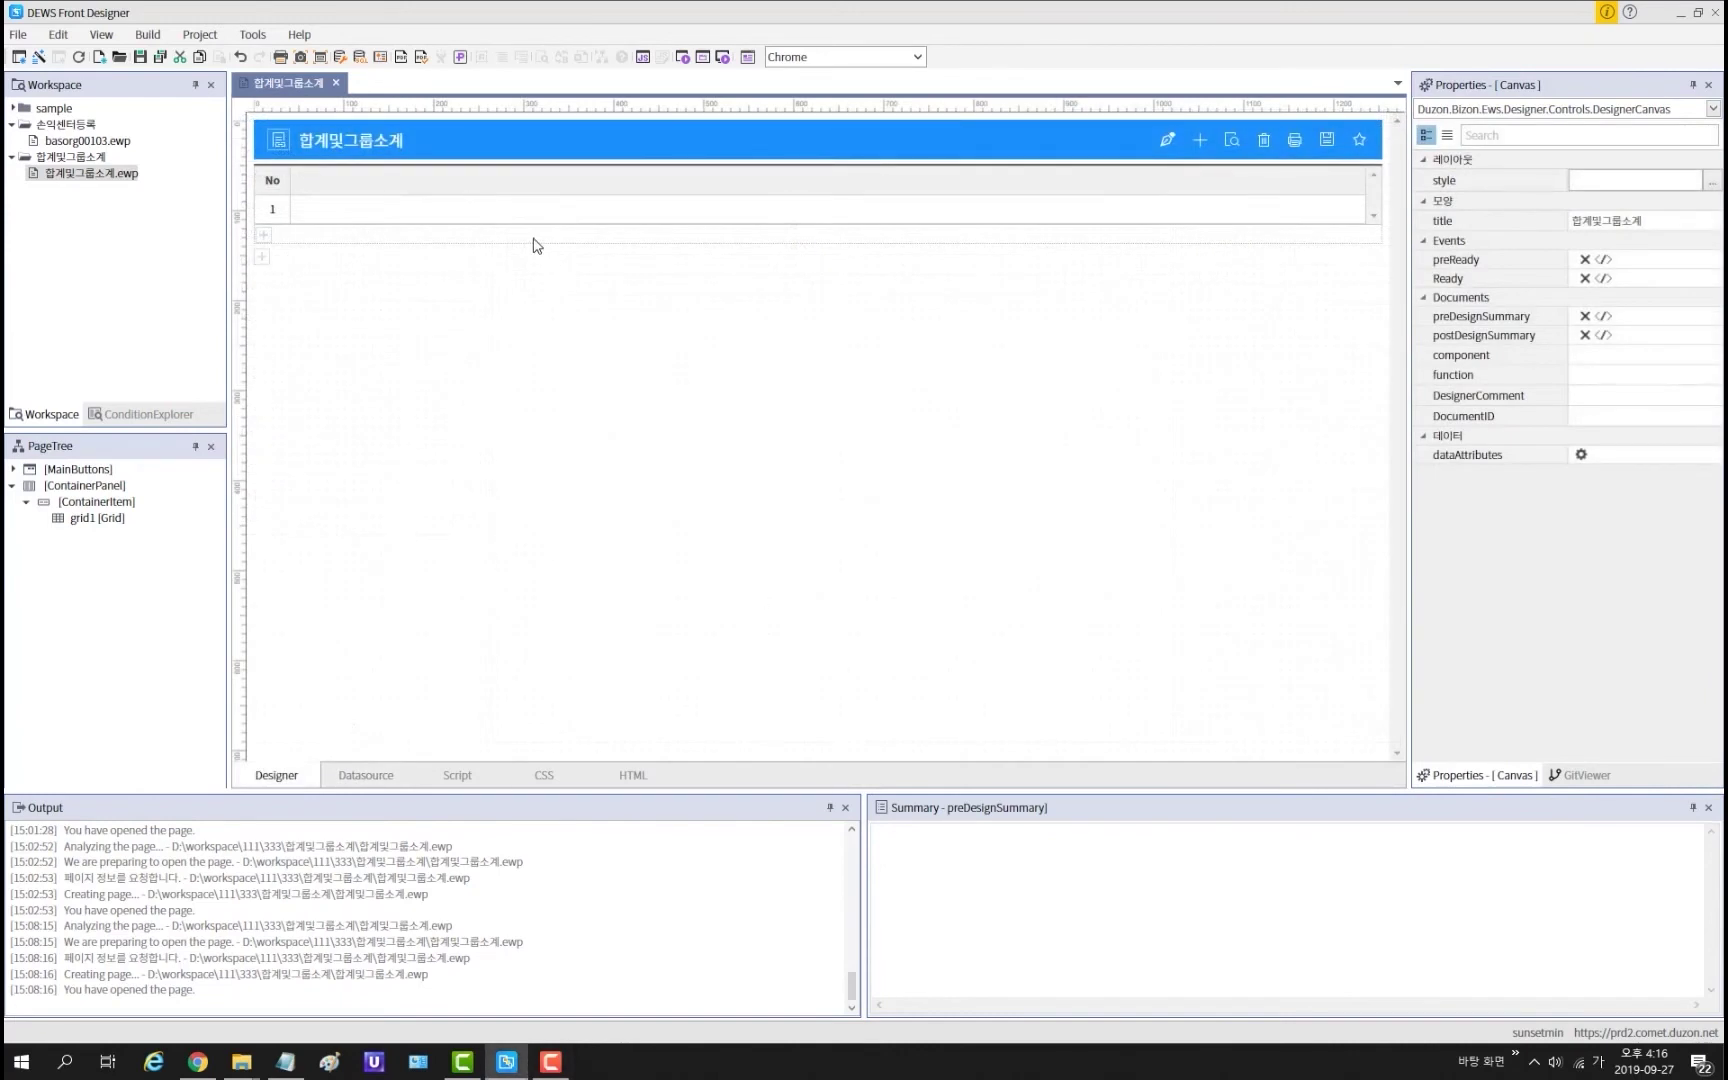
click(563, 198)
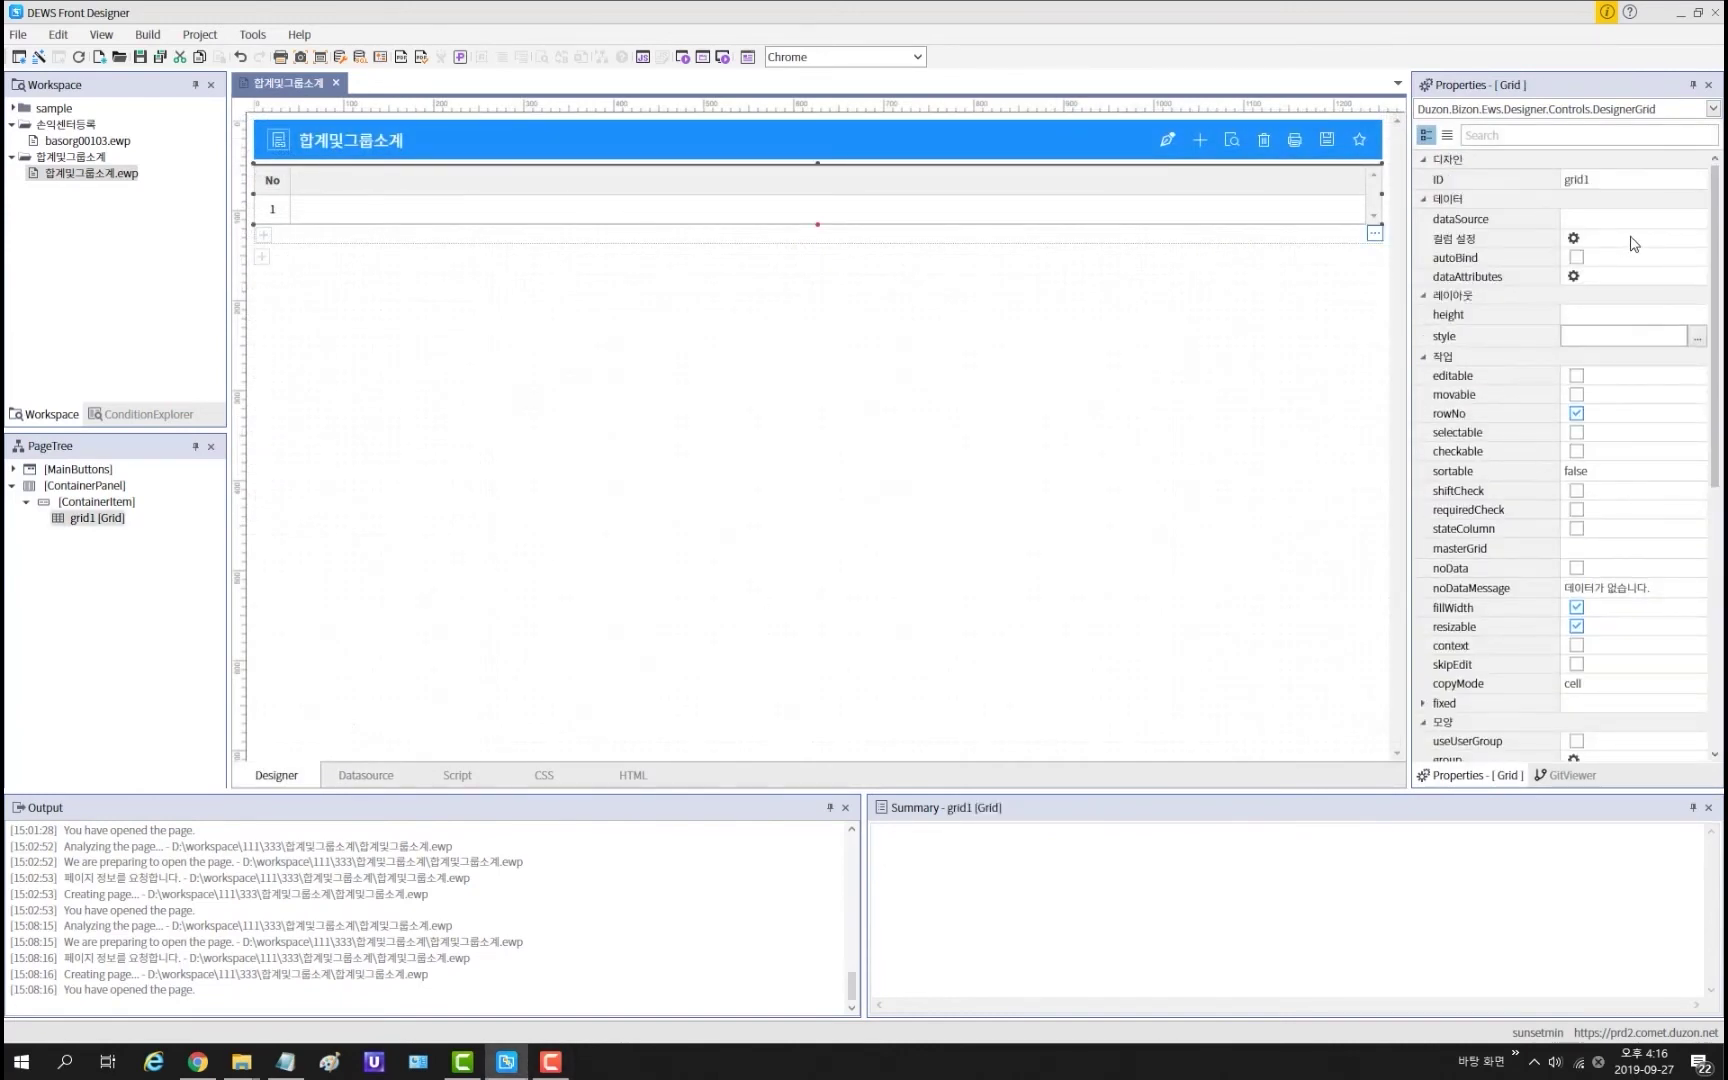
click(1679, 219)
click(1698, 220)
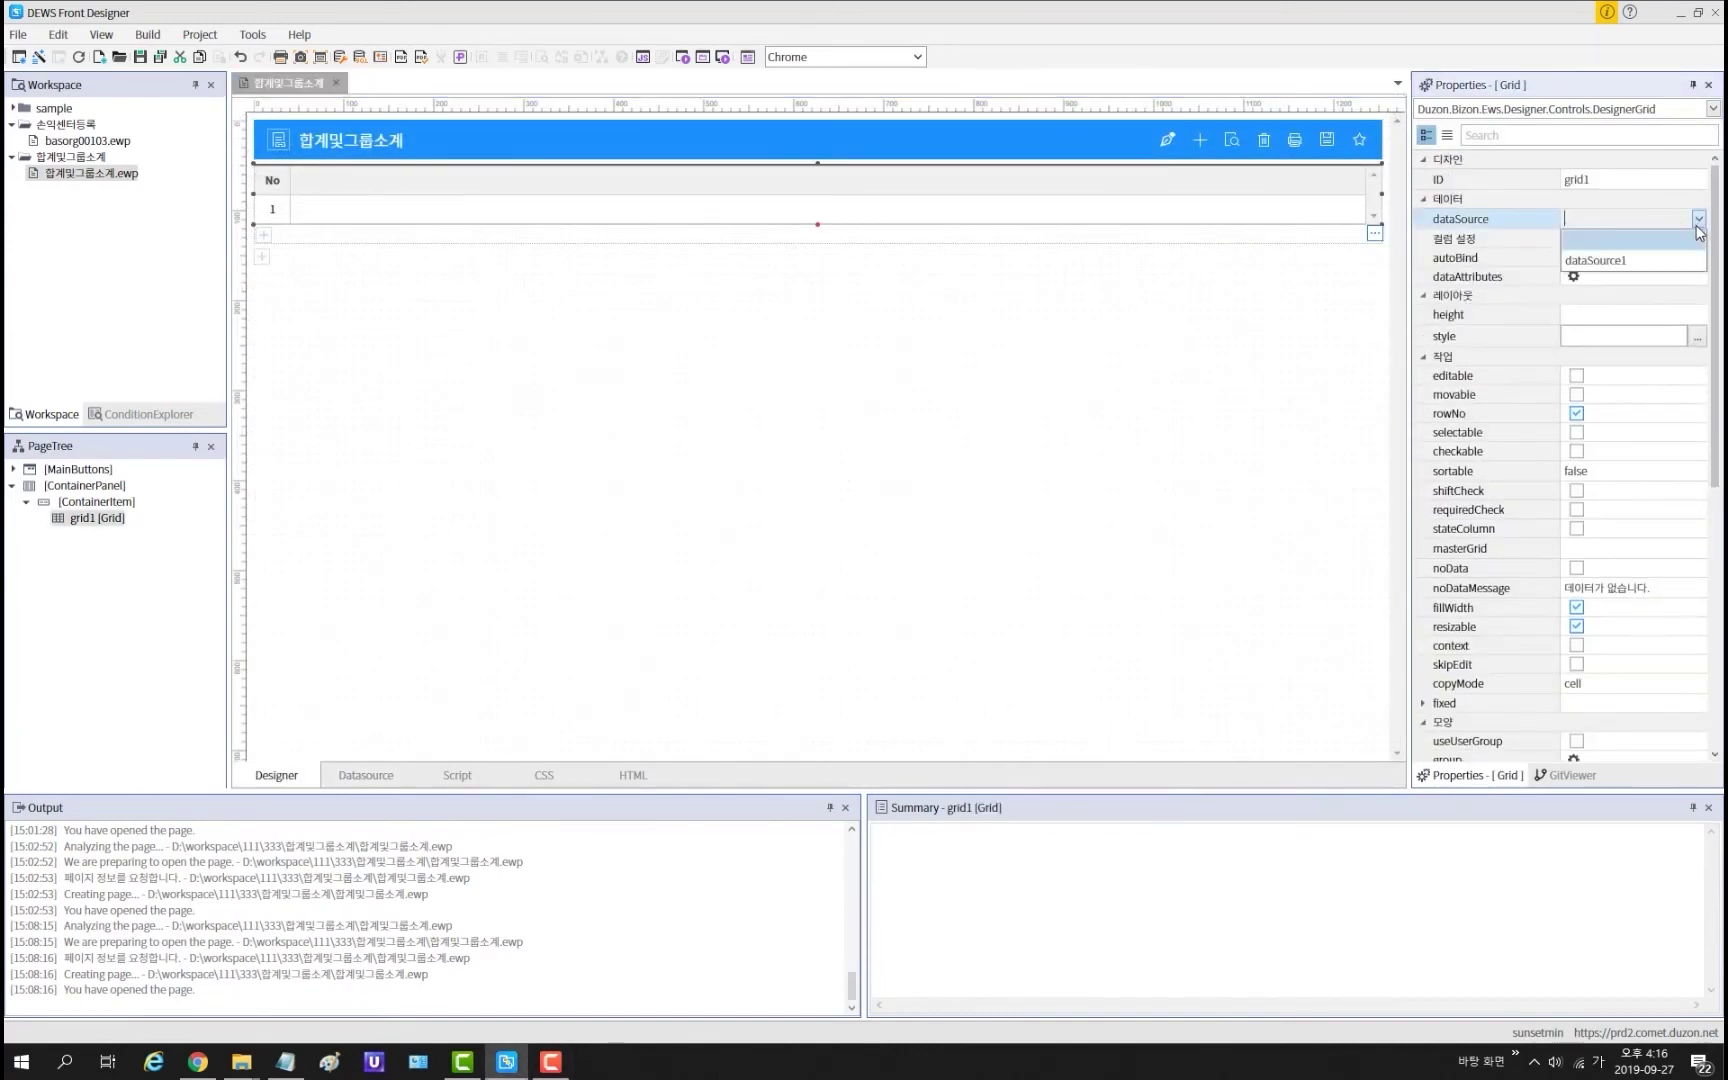
click(1668, 260)
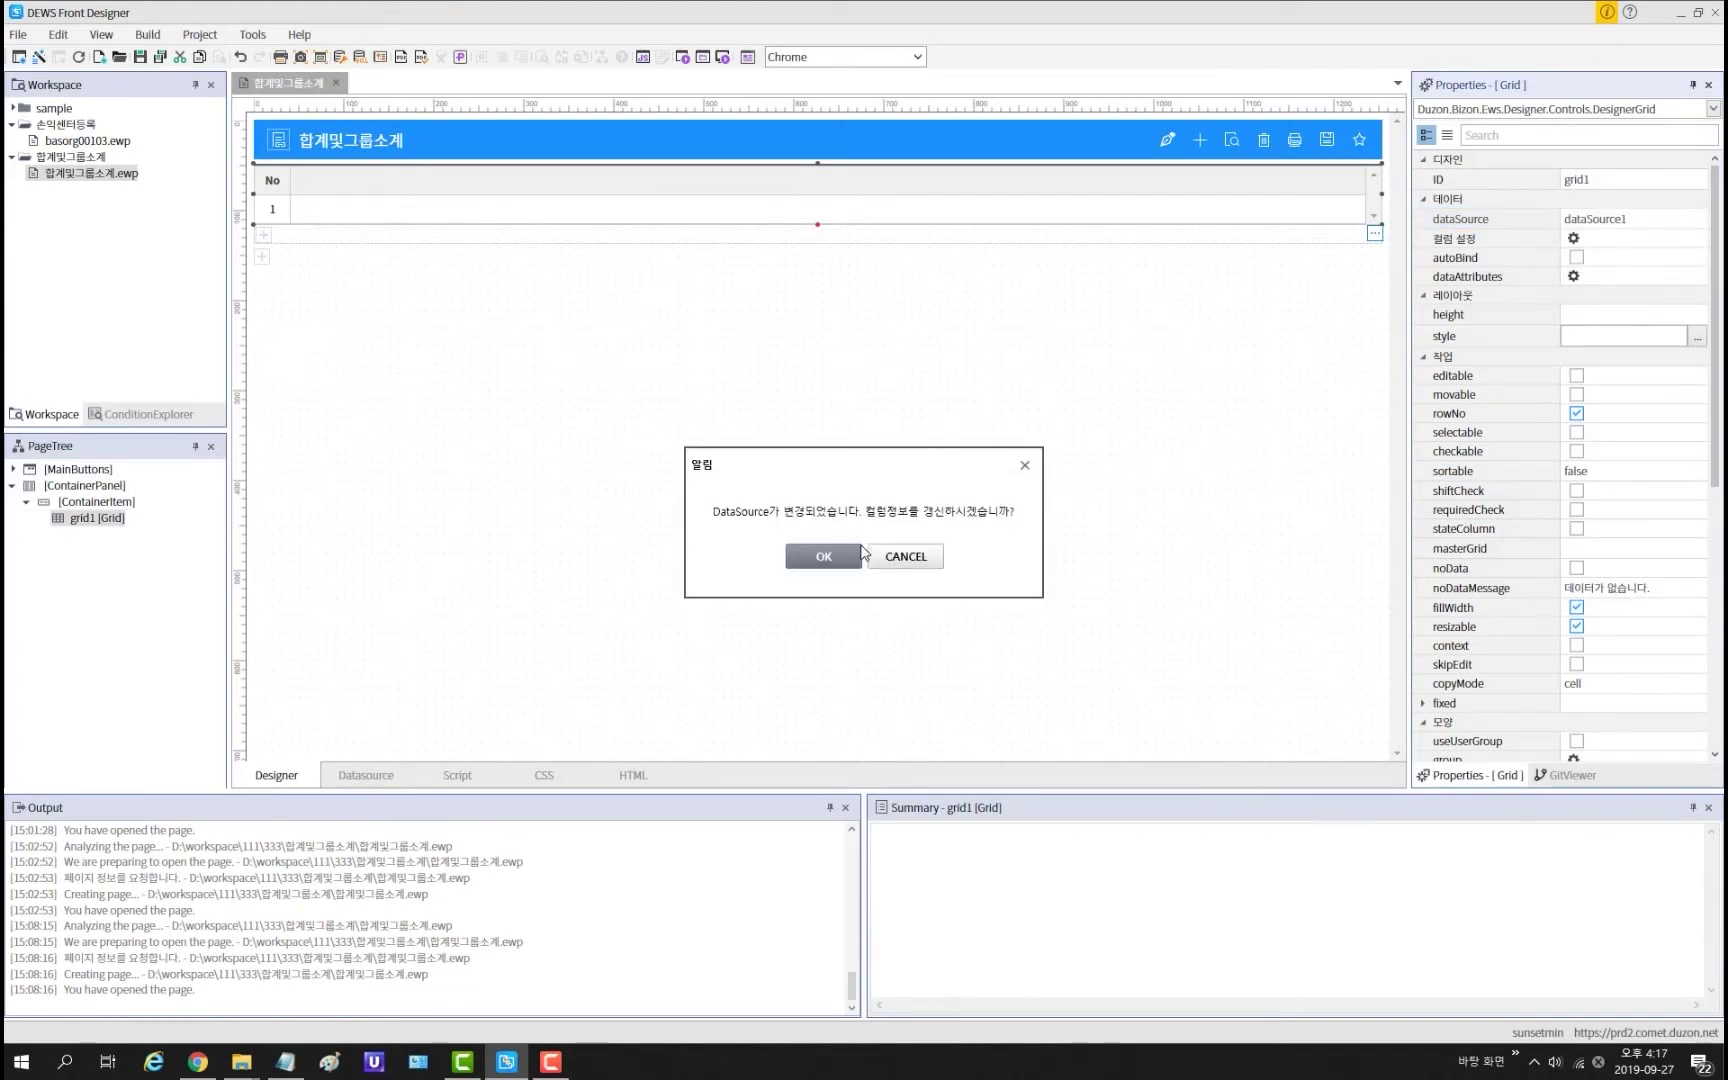
click(836, 554)
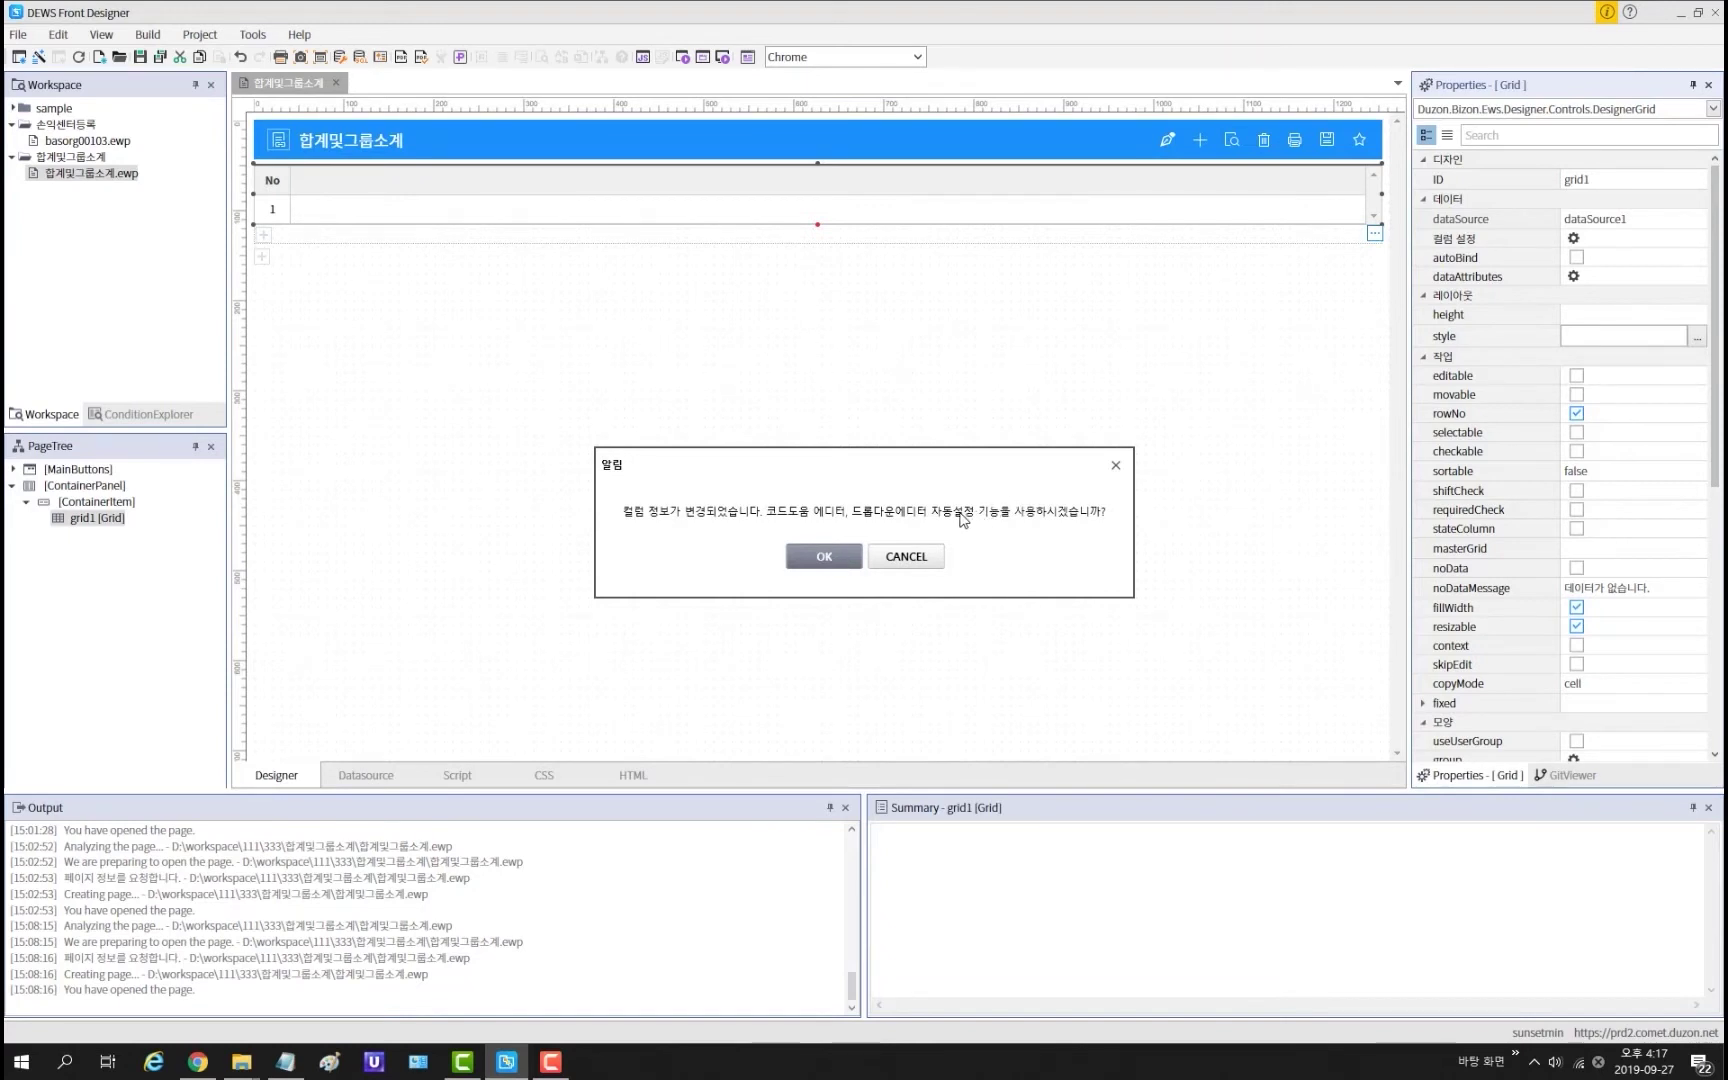
click(920, 566)
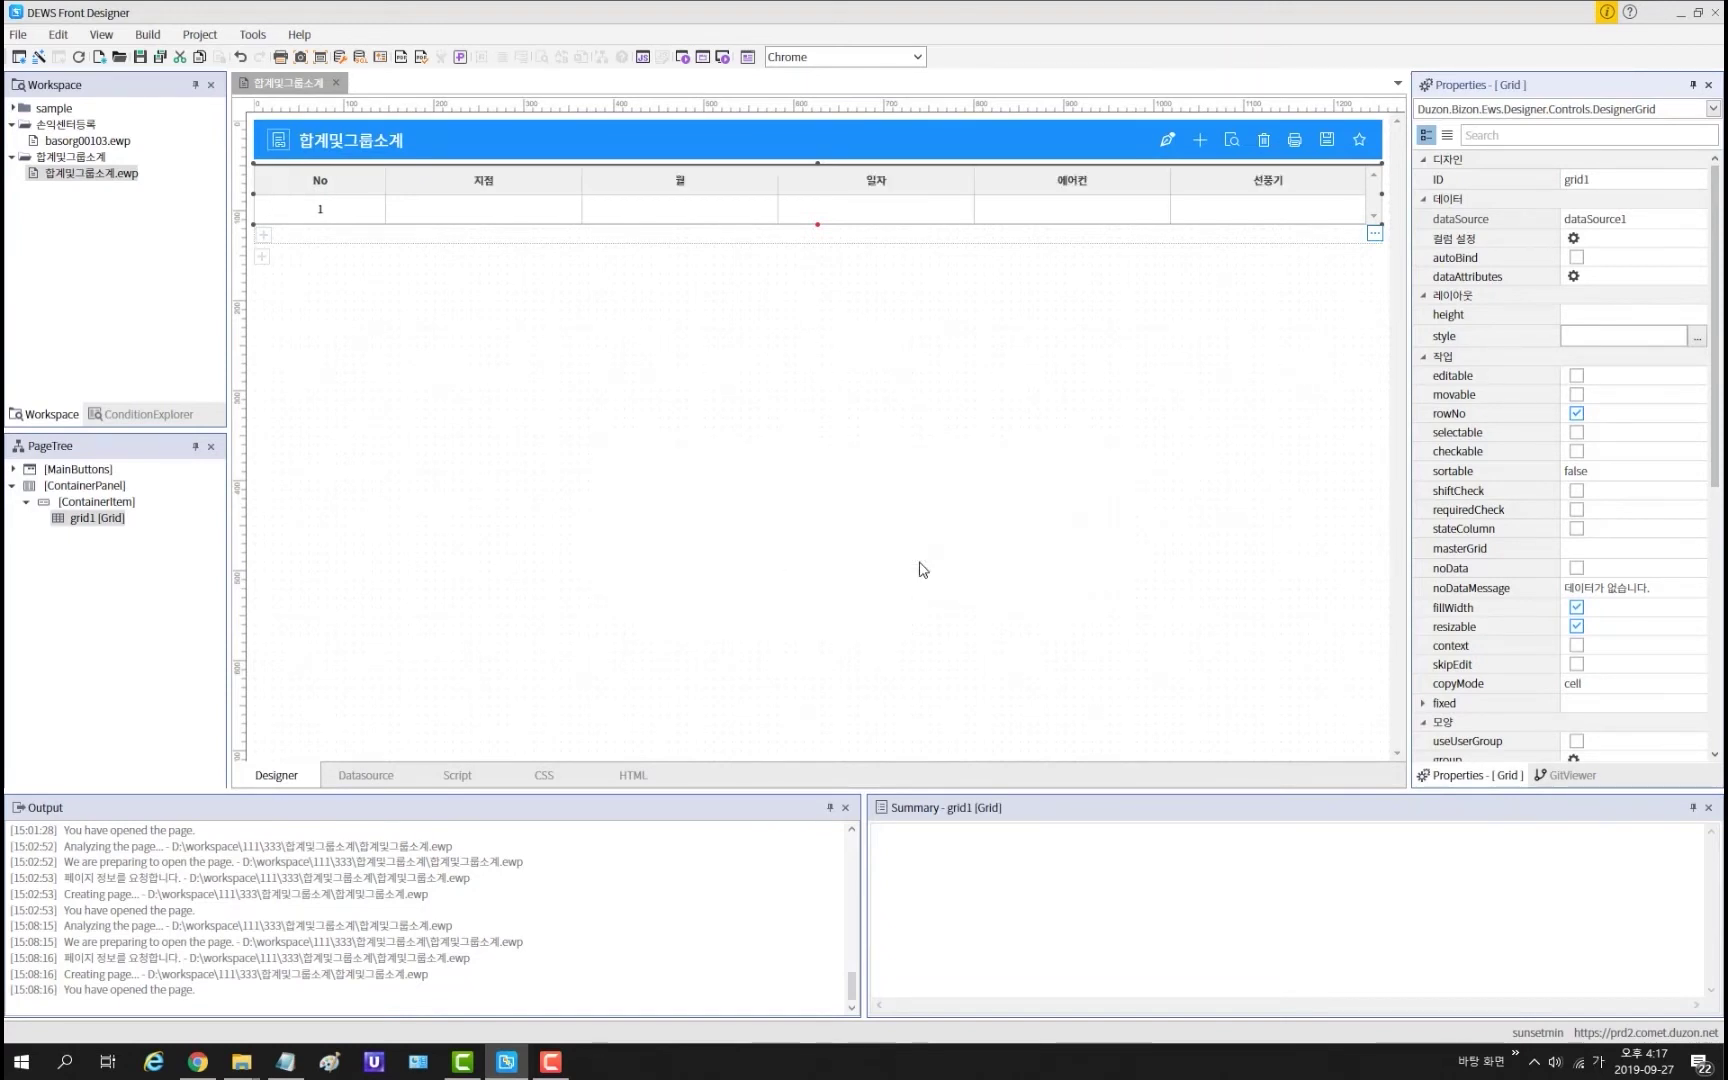
Step: In the grid's column settings, group 에어컨 and 선풍기 under a new header captioned 품목
click(1573, 238)
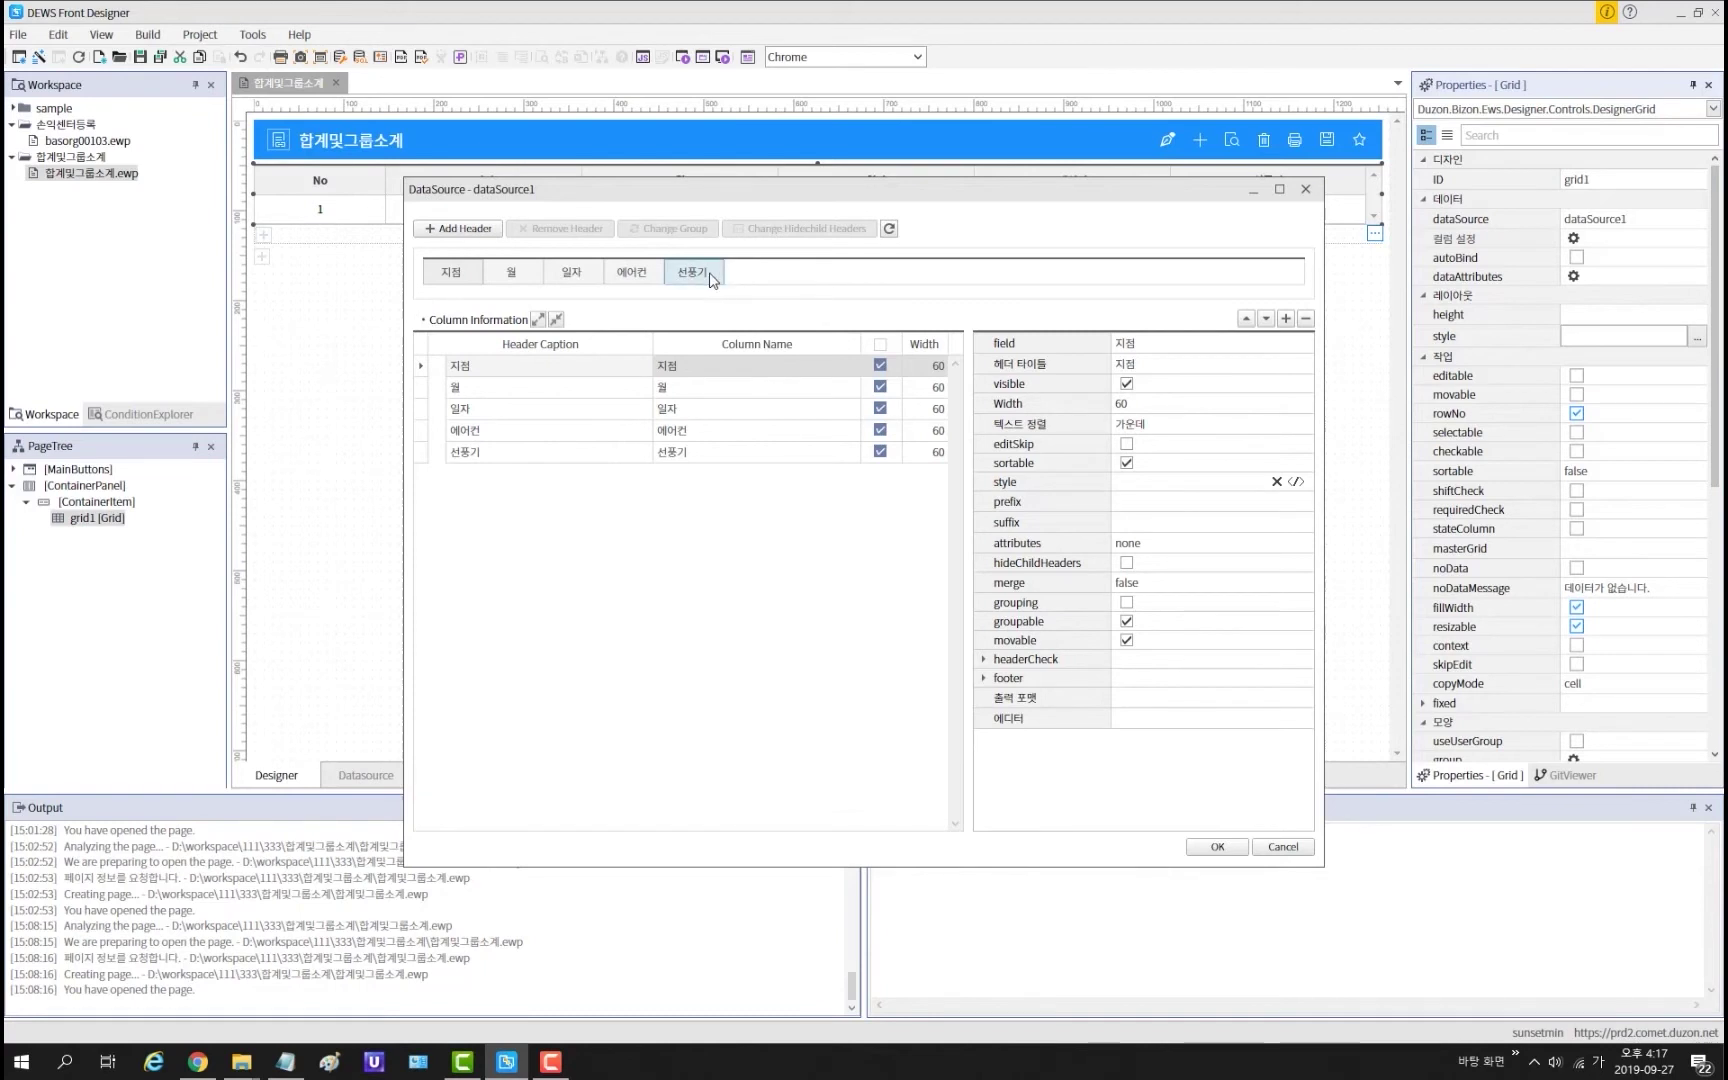
click(636, 281)
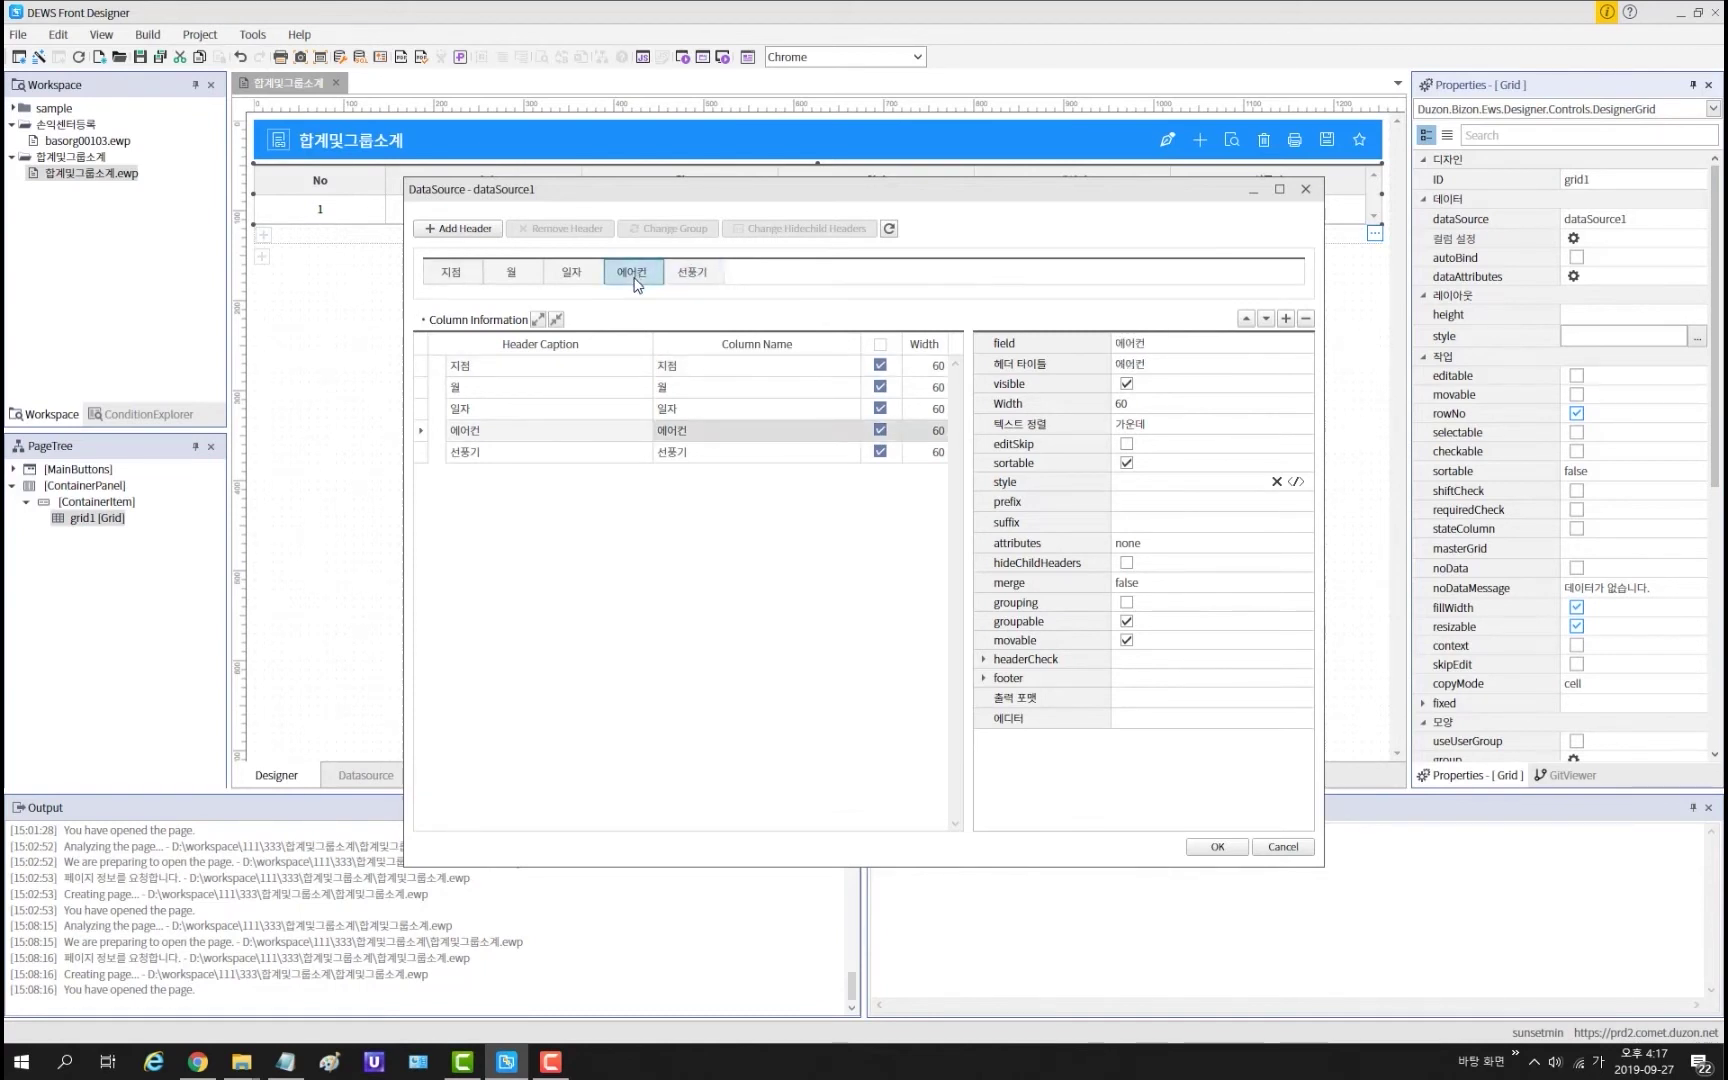
click(697, 281)
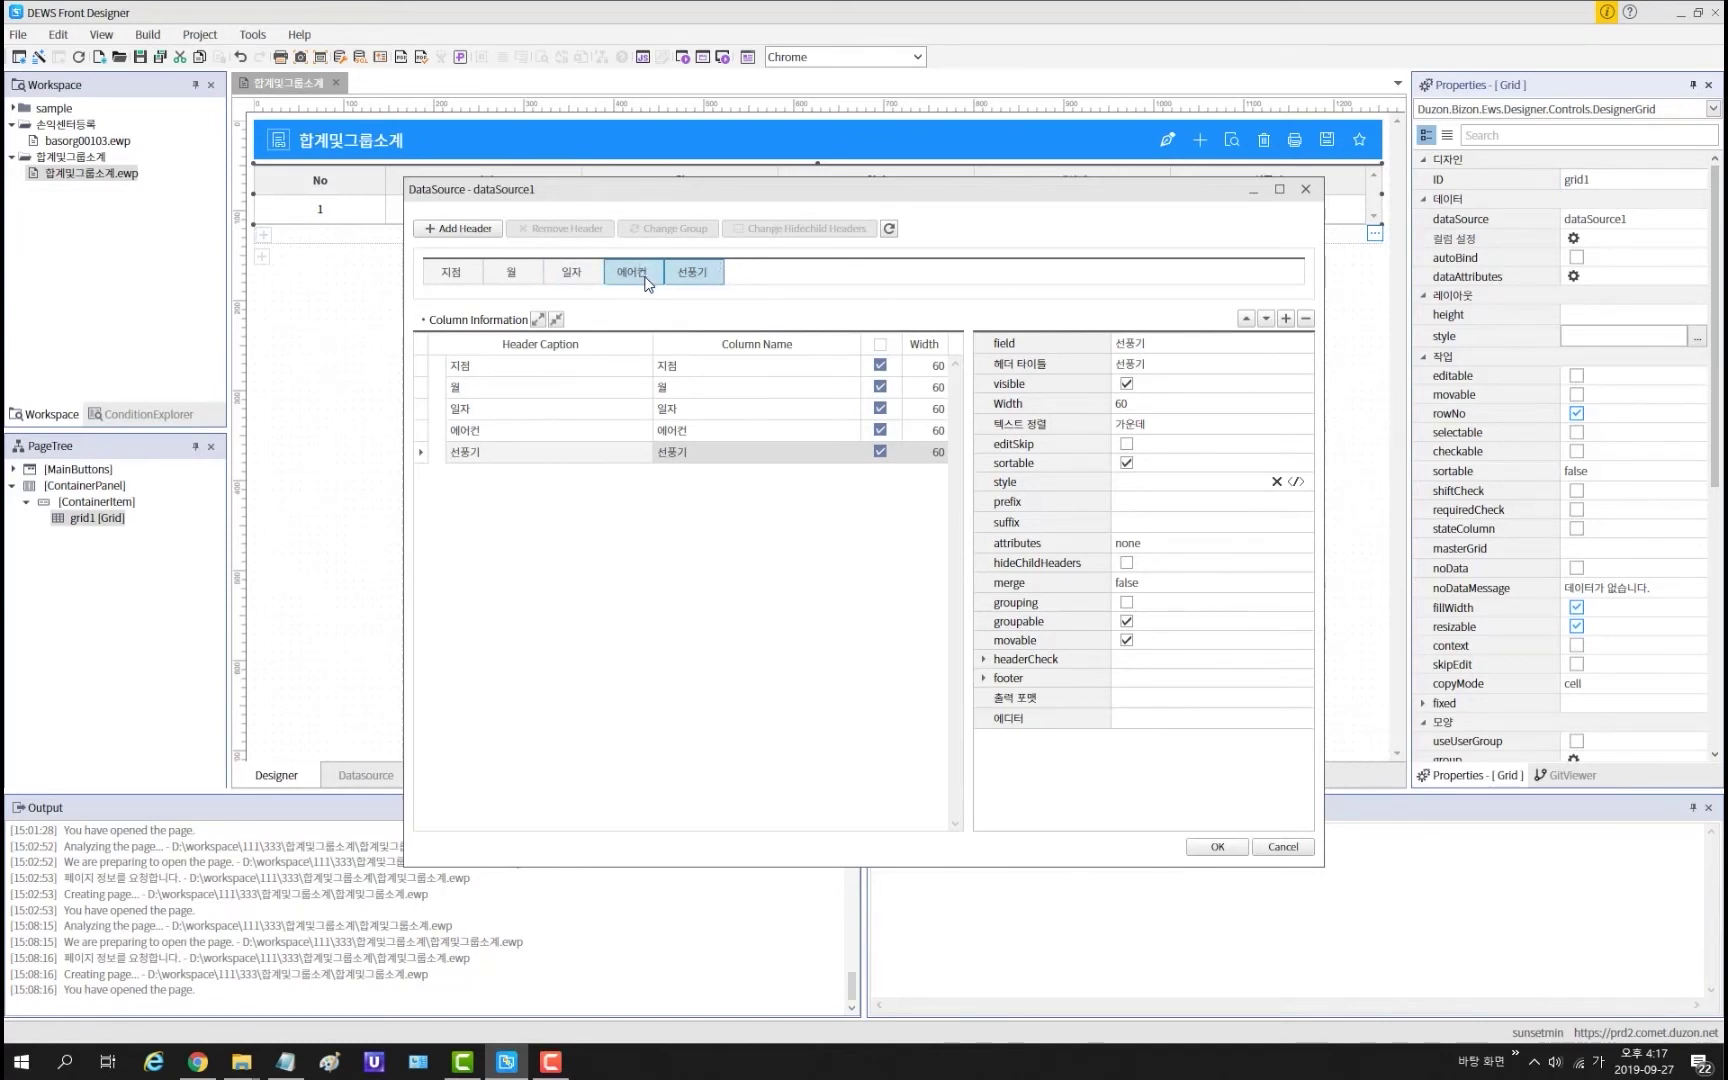
click(474, 230)
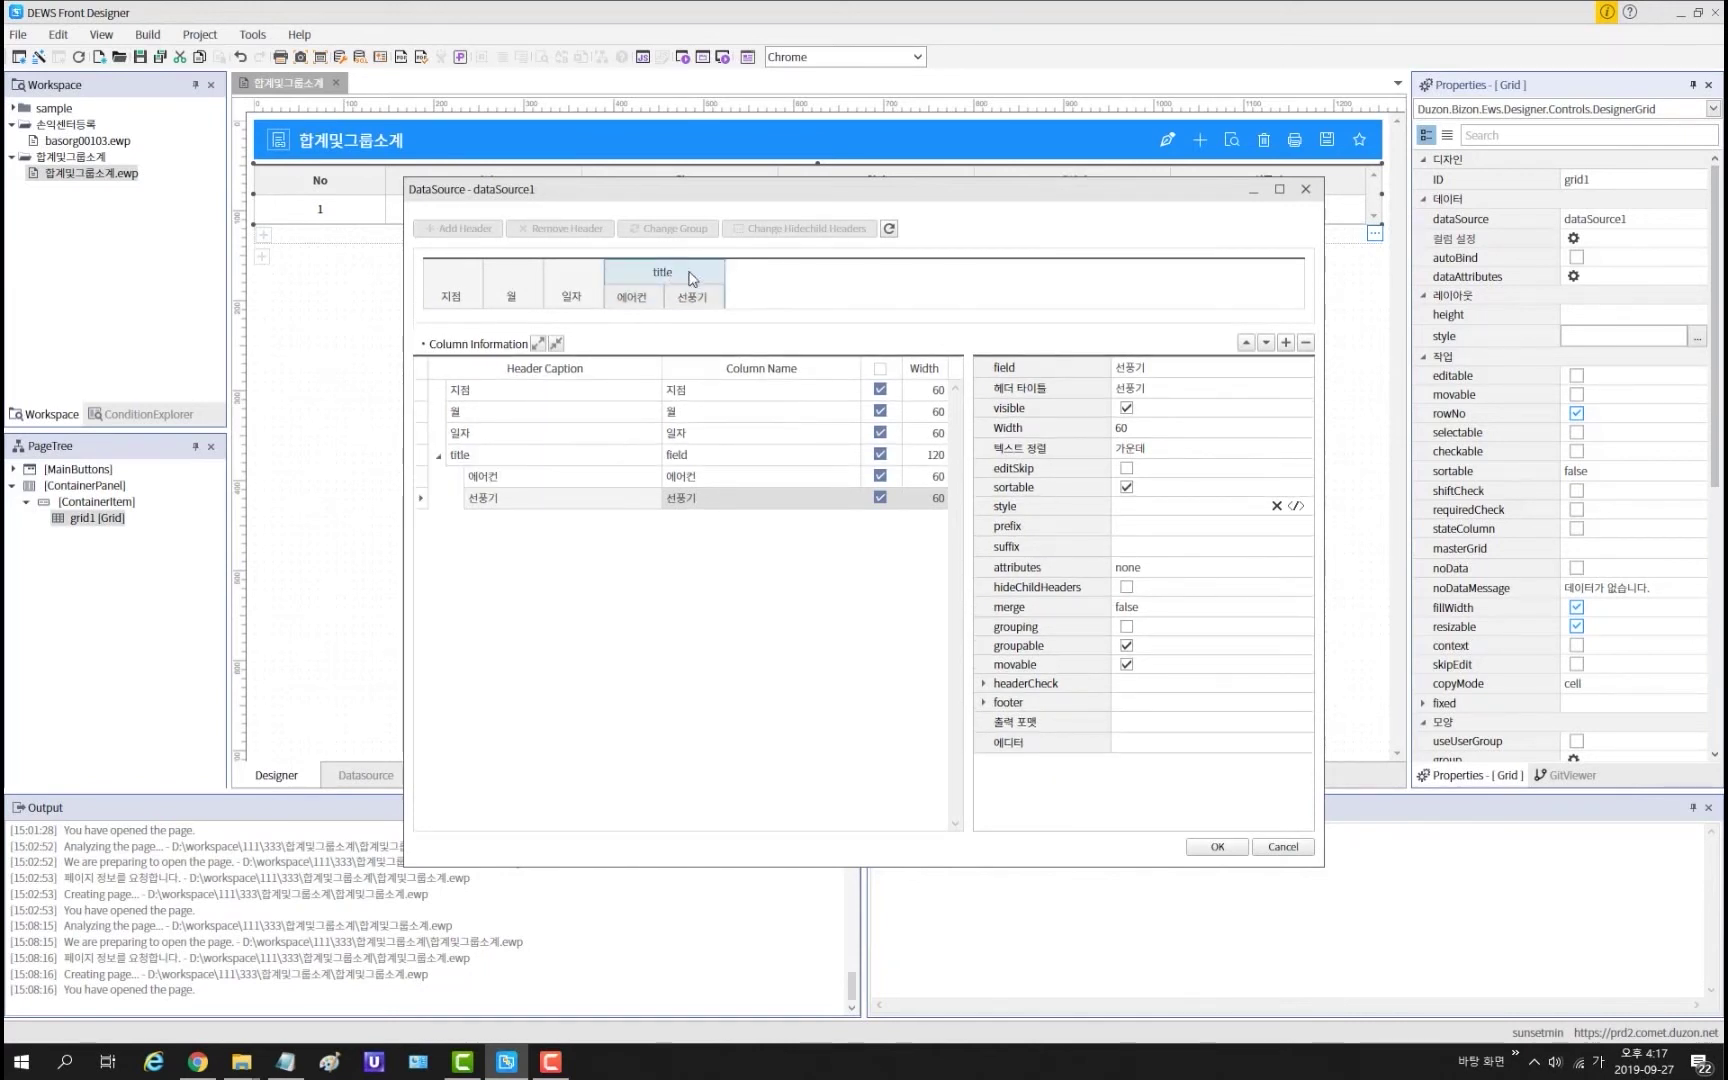
click(483, 456)
drag(483, 456, 440, 459)
text(품목)
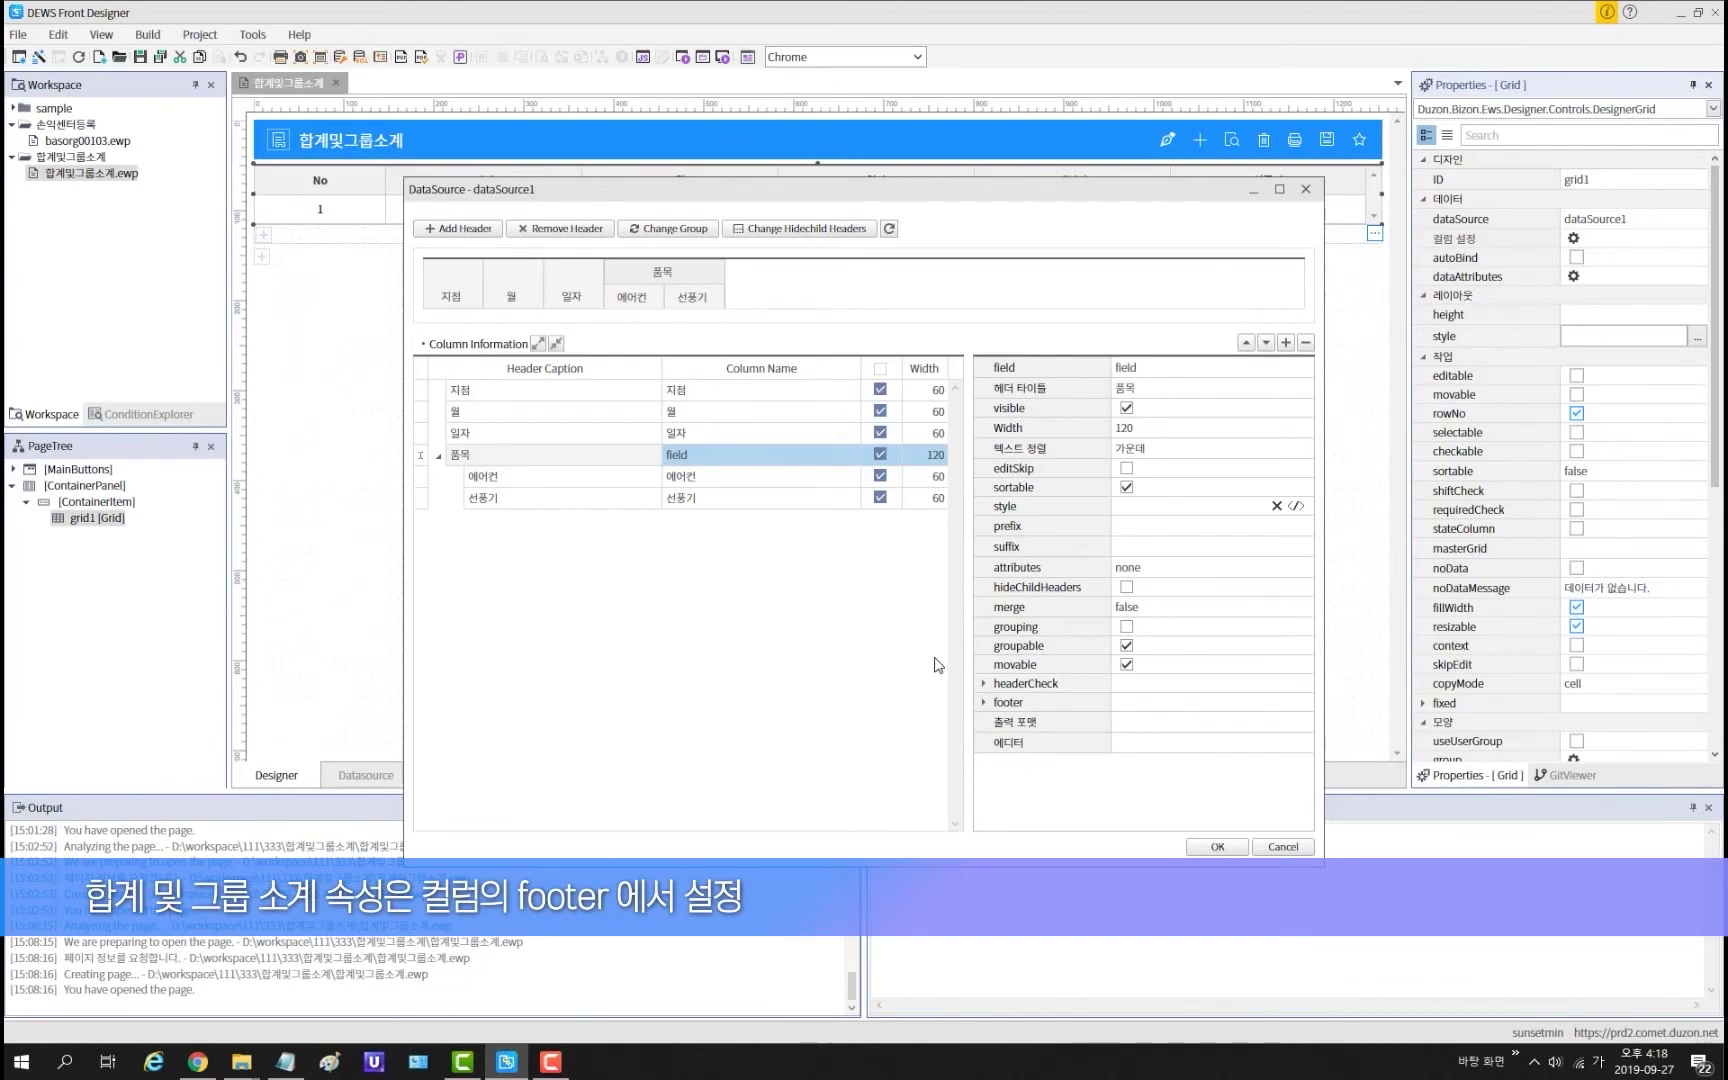
Step: Set the 월 column's footer text to 합계 and apply the column settings
click(567, 421)
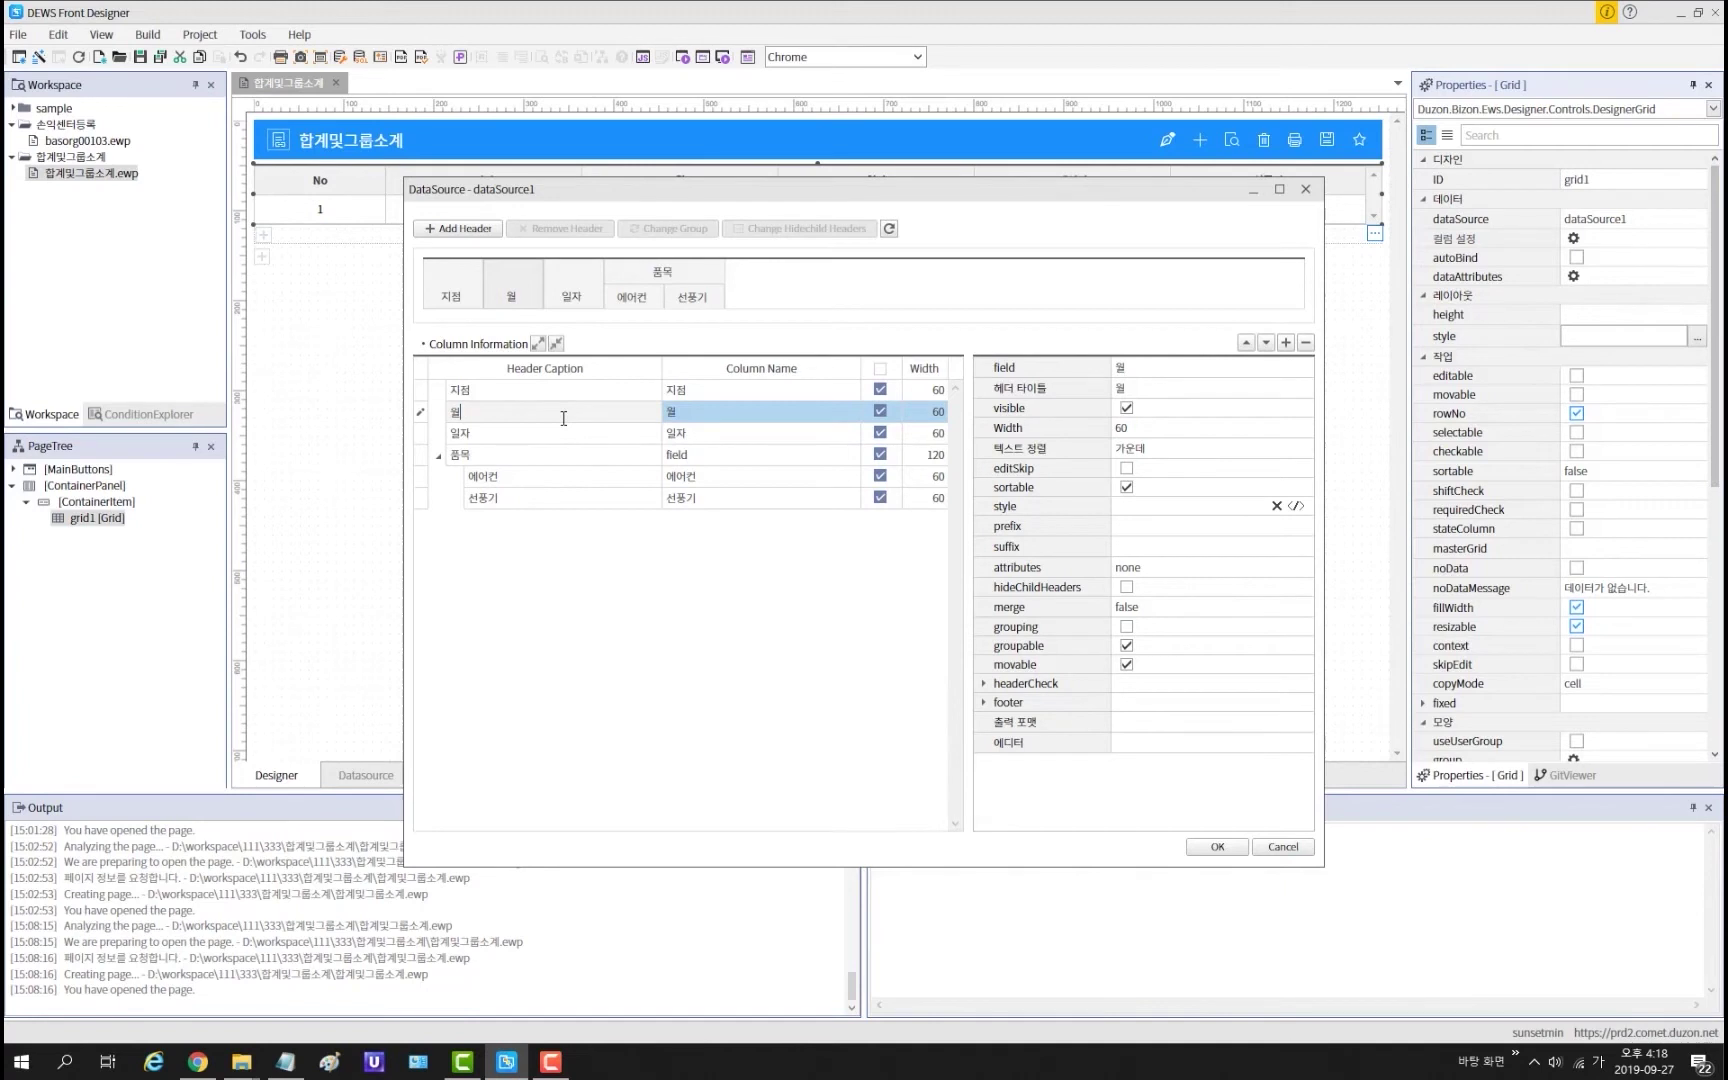
click(985, 702)
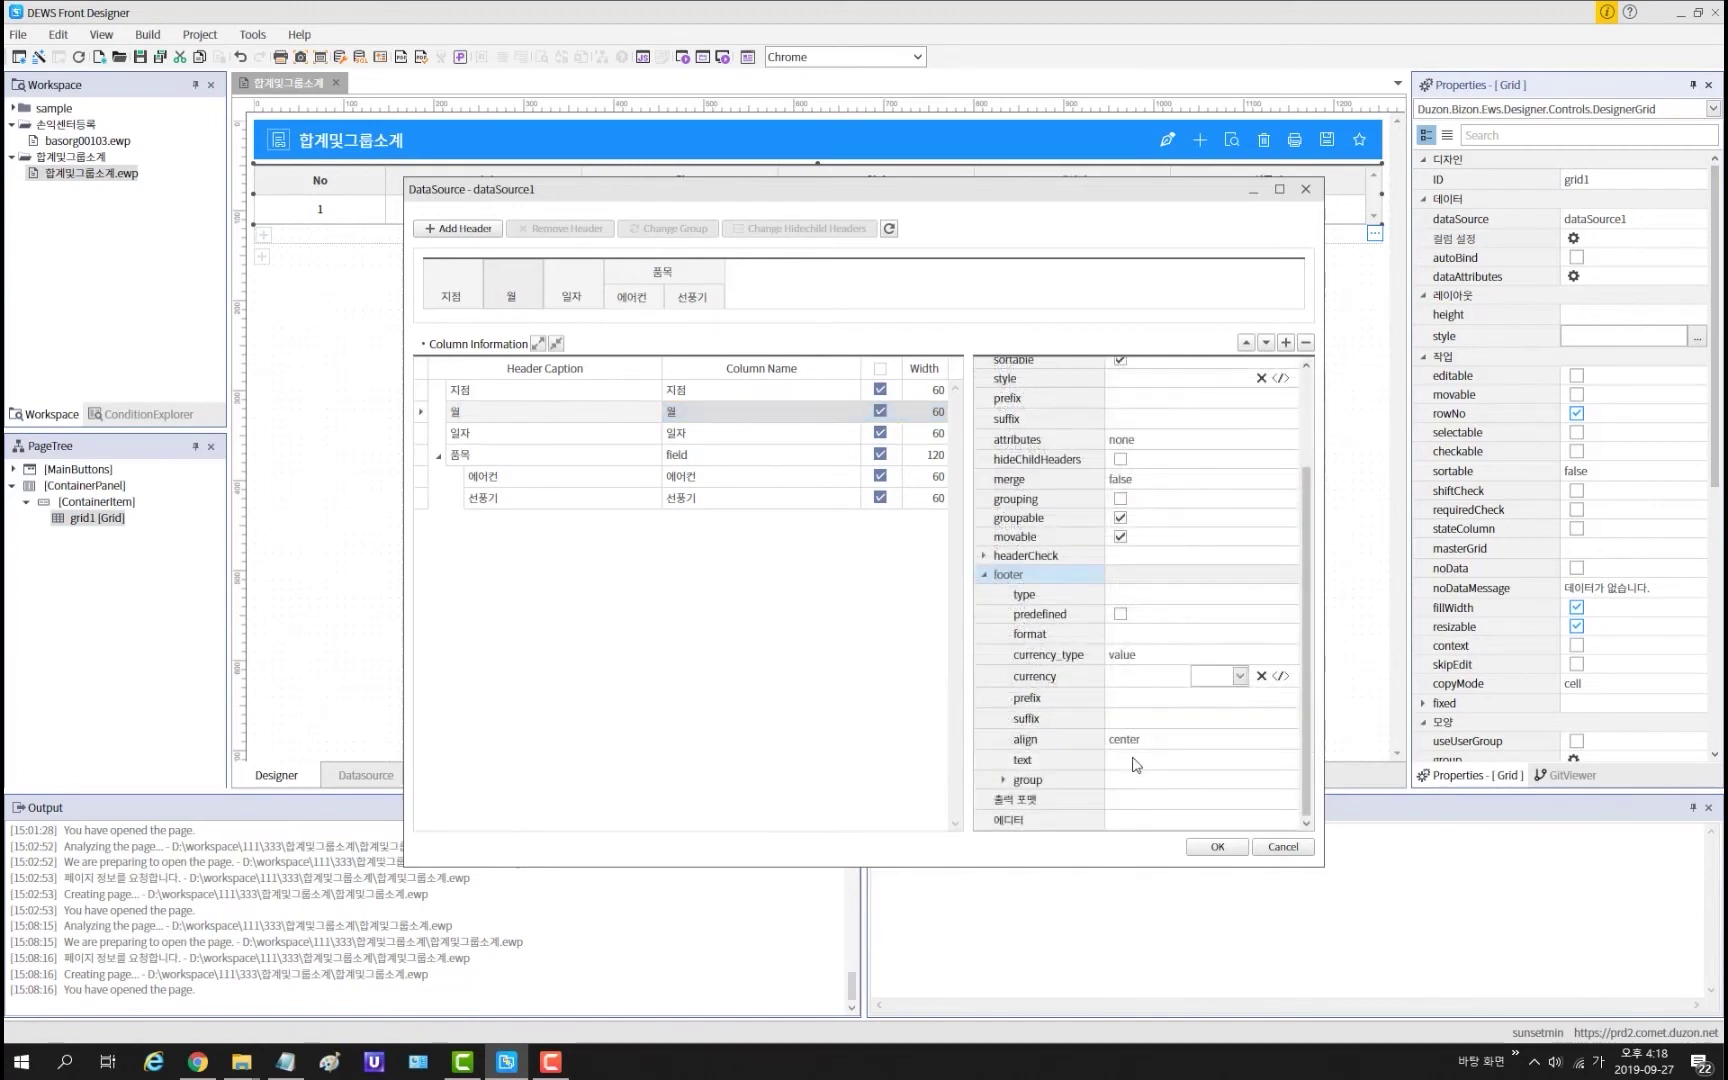
click(1134, 760)
text(합)
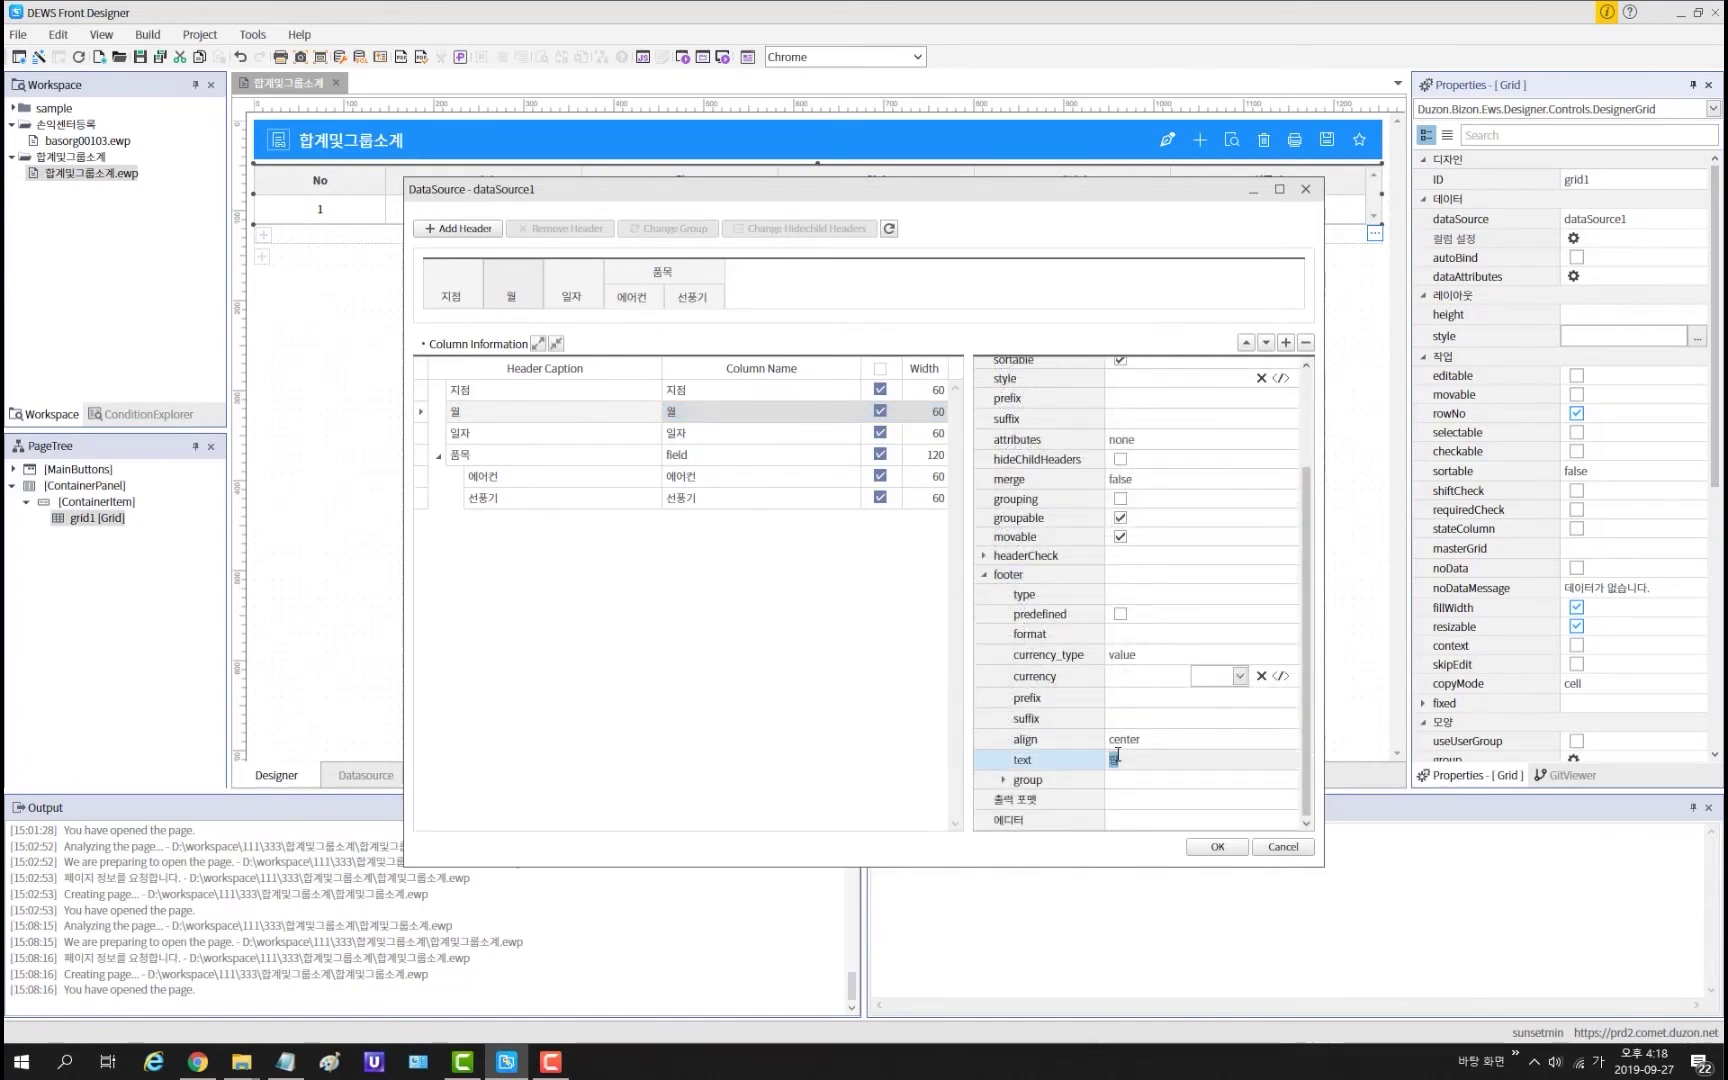
text(계)
click(1210, 848)
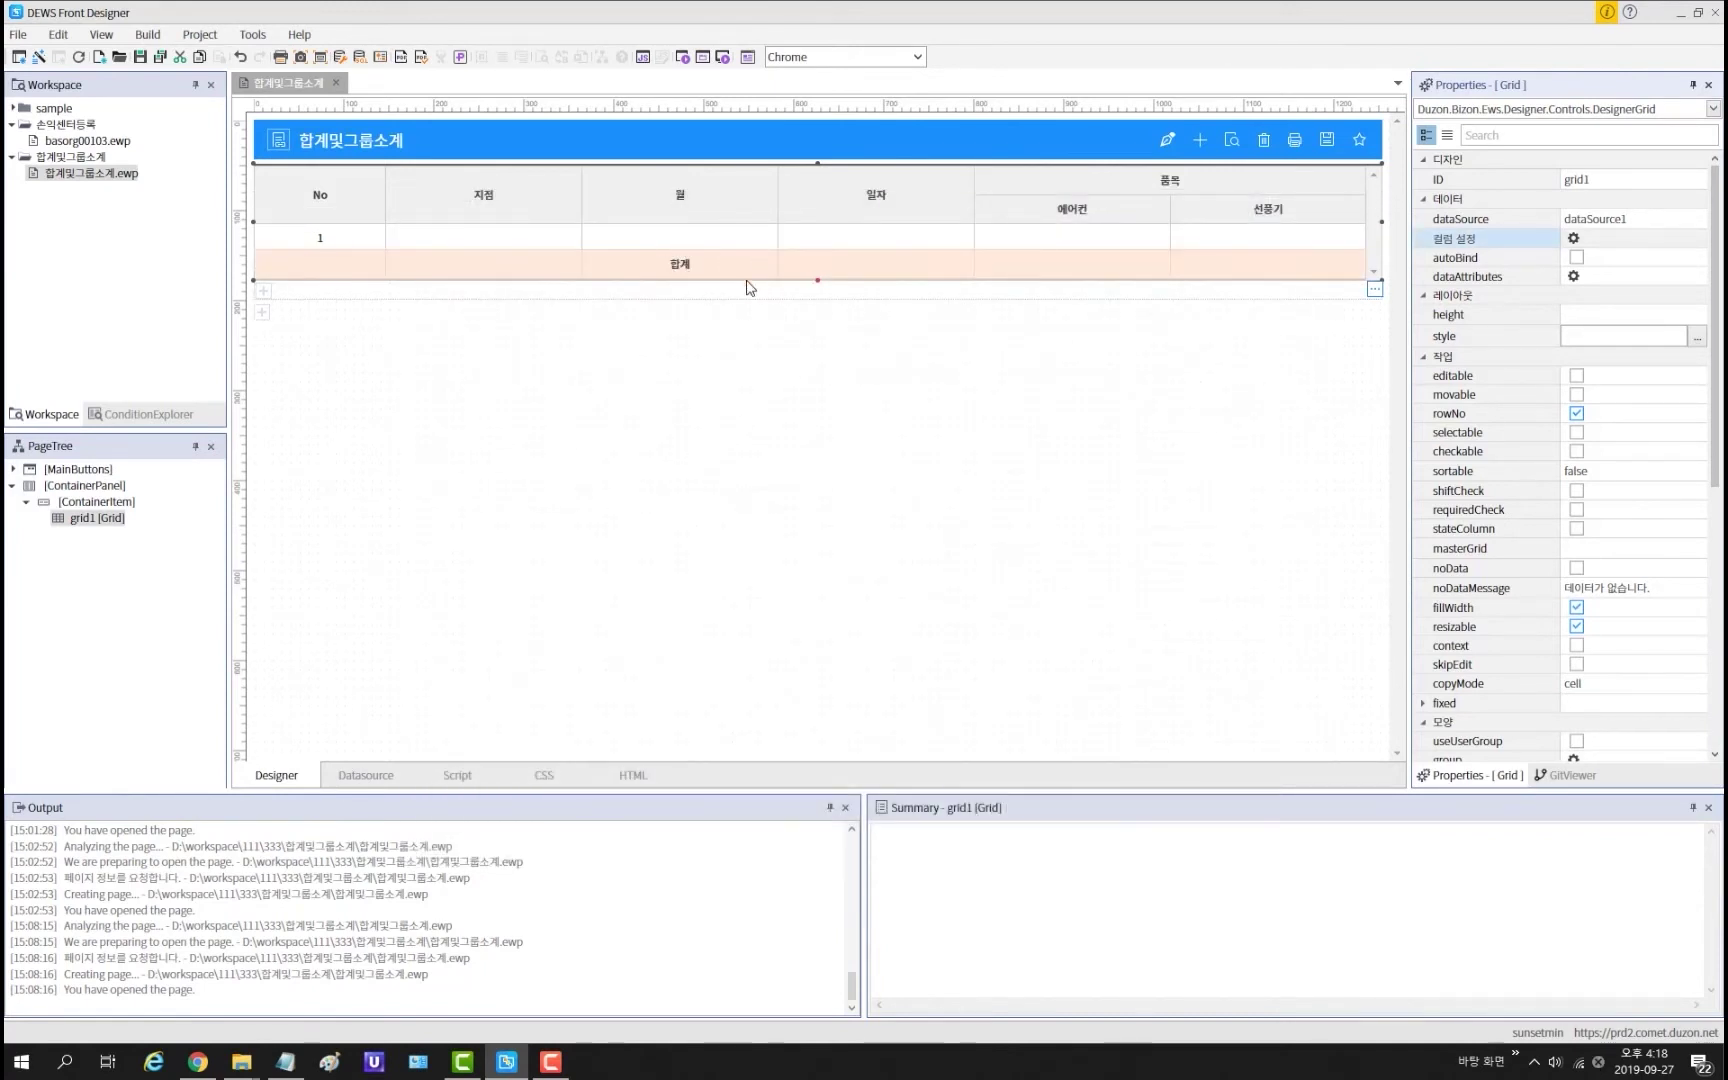
Step: In the grid's column settings, set the 에어컨 column's footer type and its footer group type to sum
click(1574, 240)
click(522, 478)
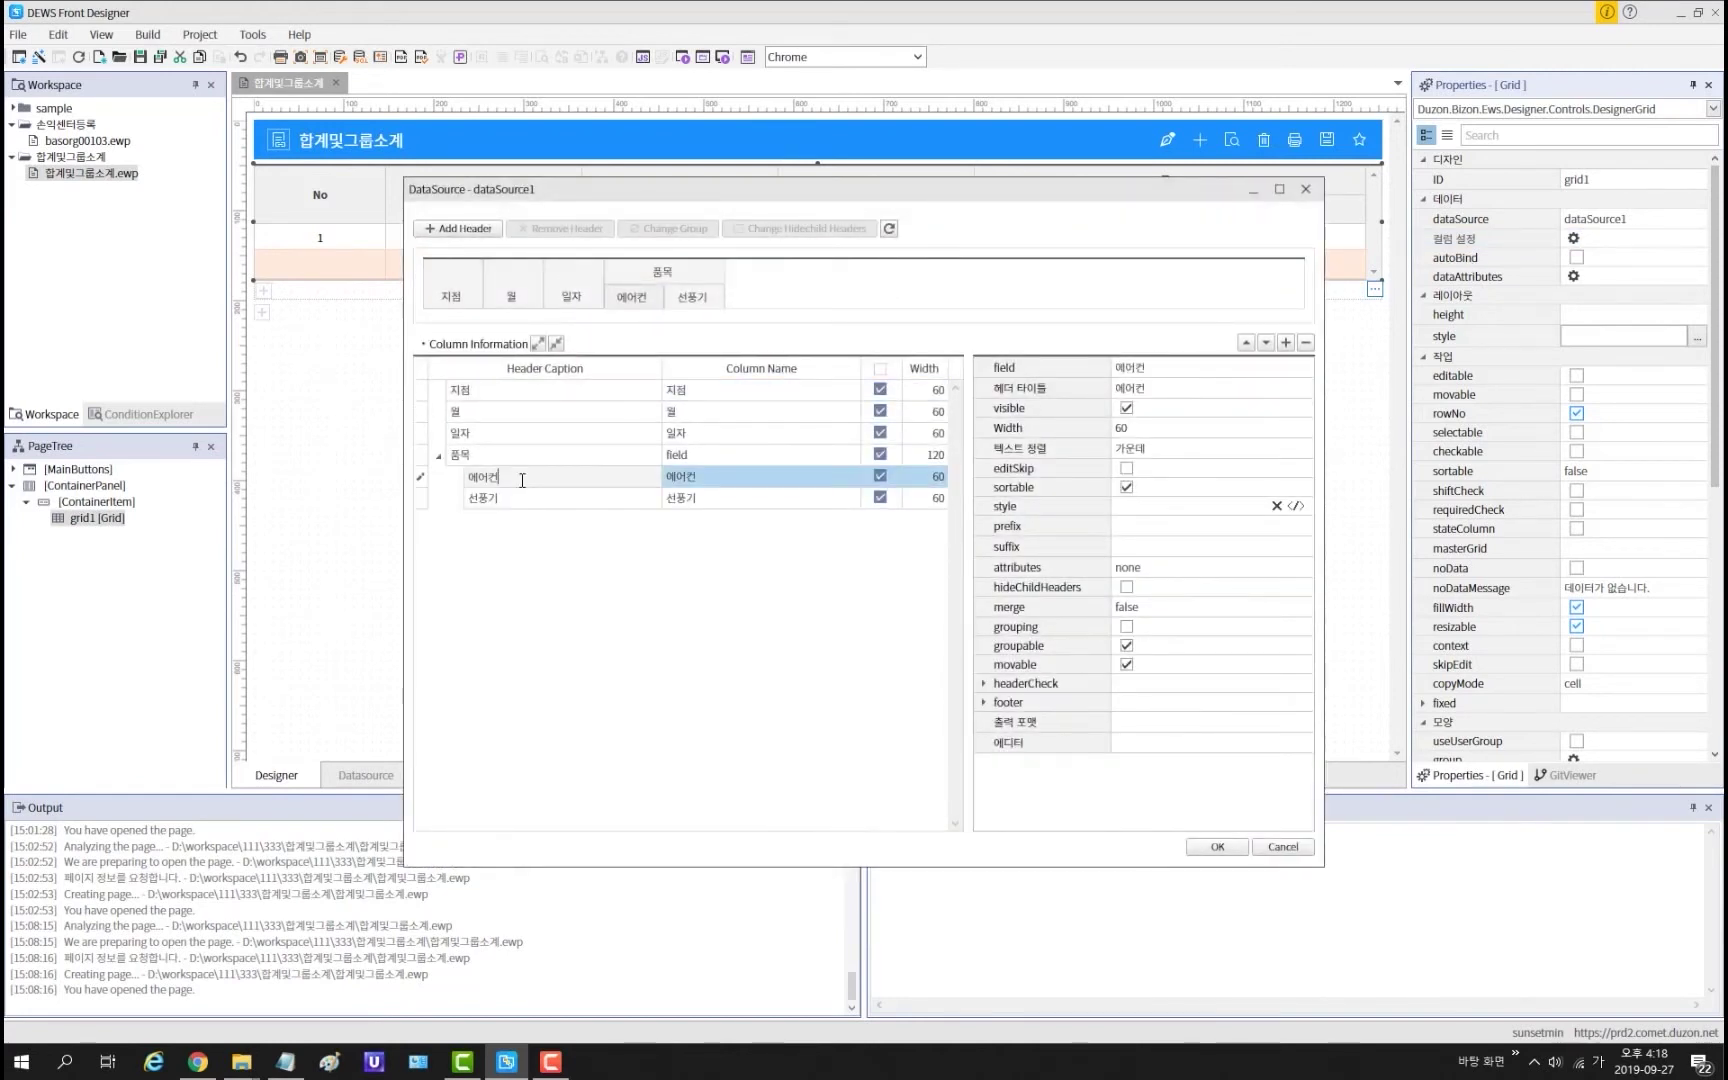
click(986, 703)
click(1283, 727)
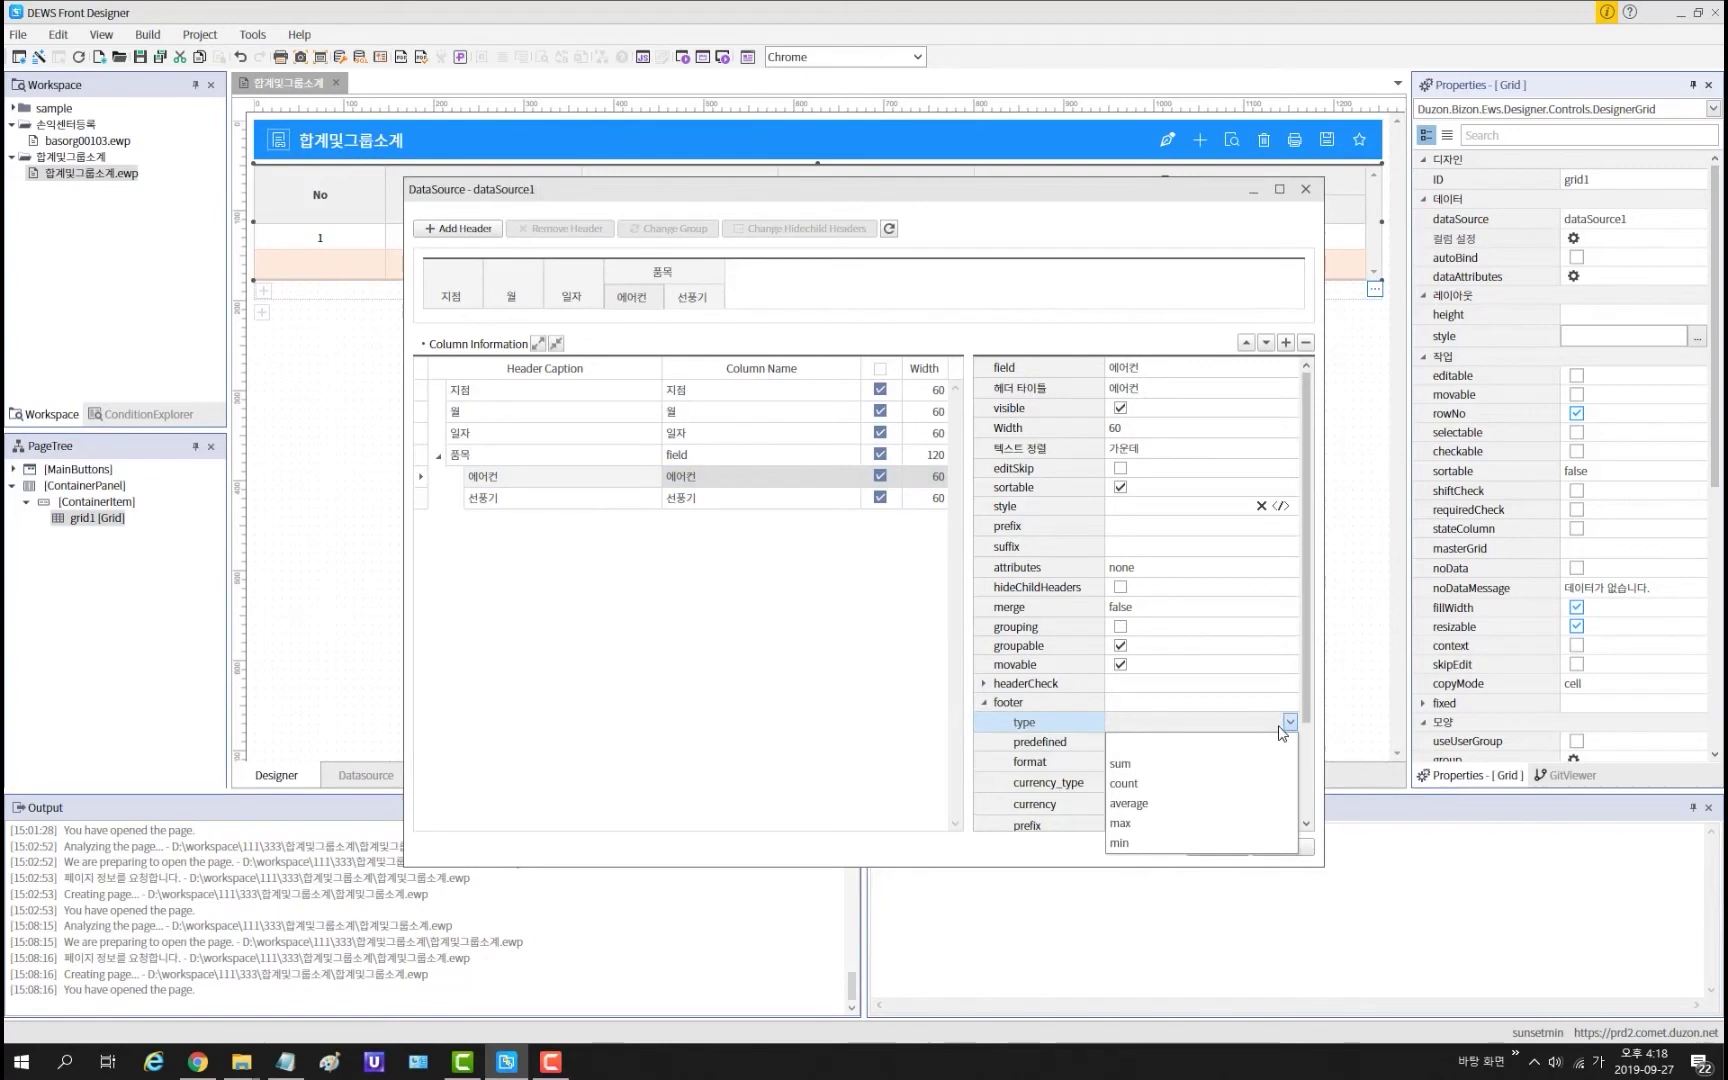
click(1240, 764)
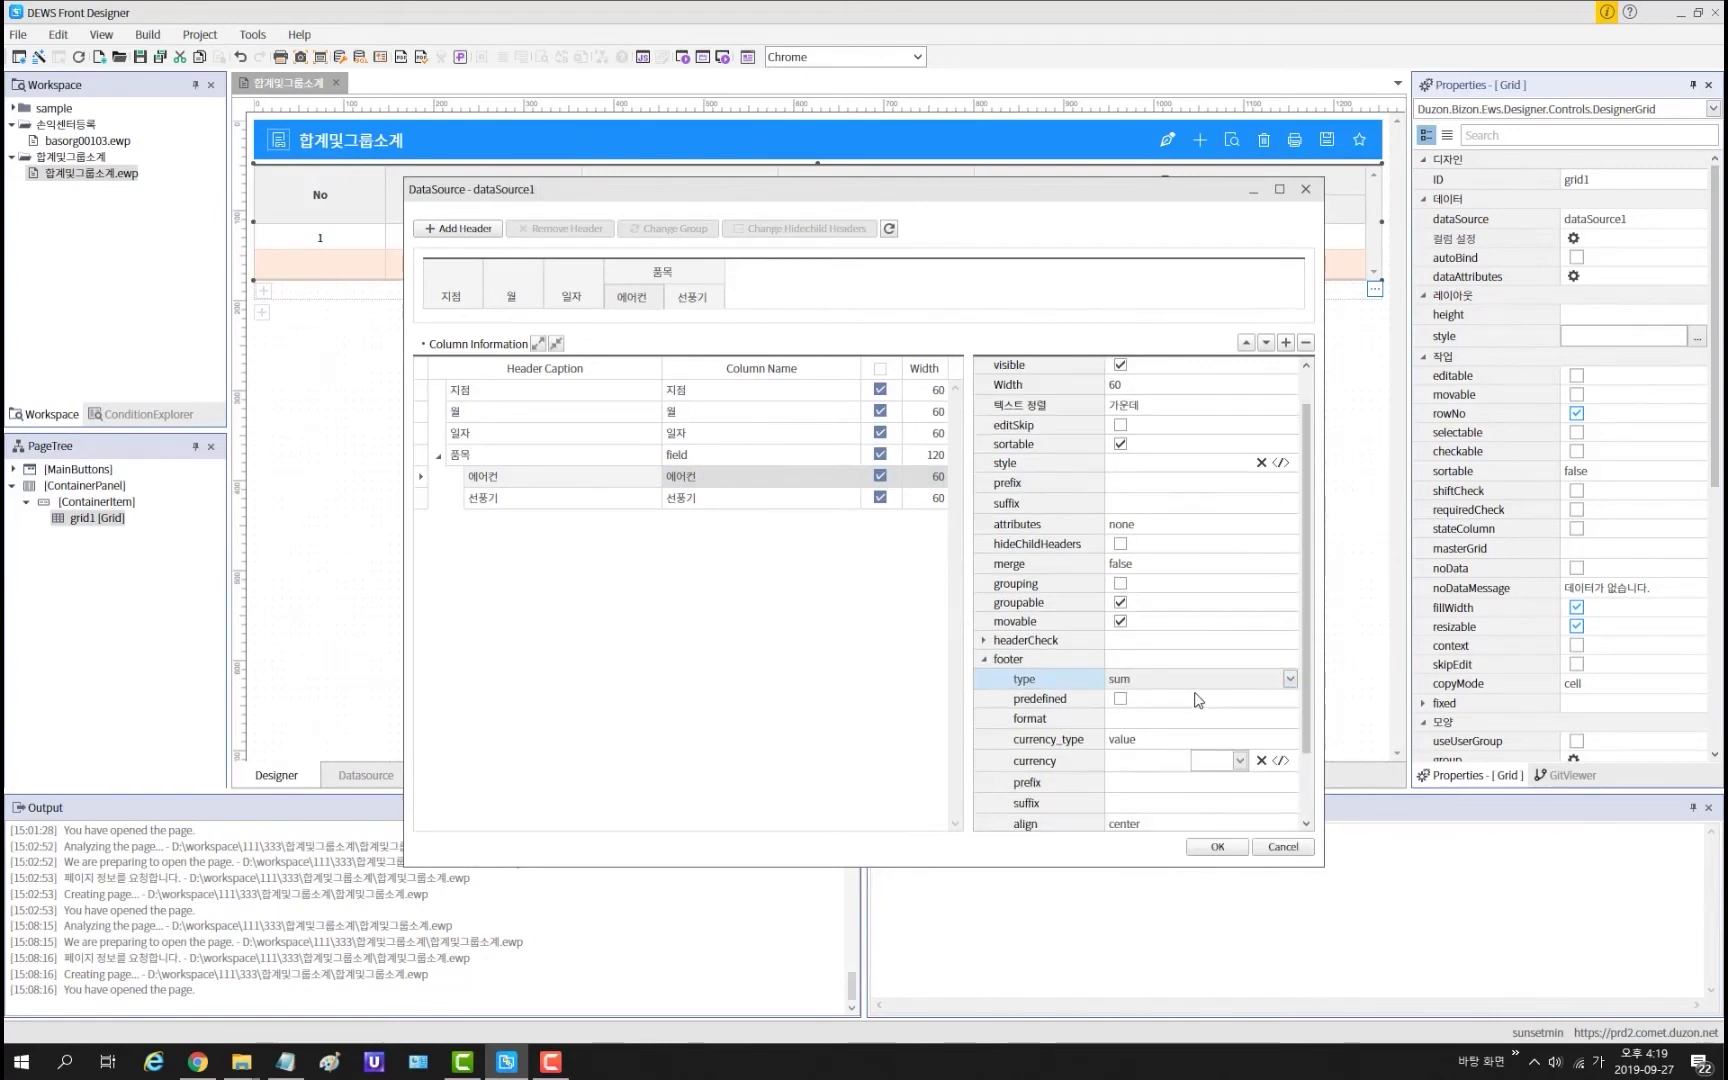
scroll(1191, 700, down, 5)
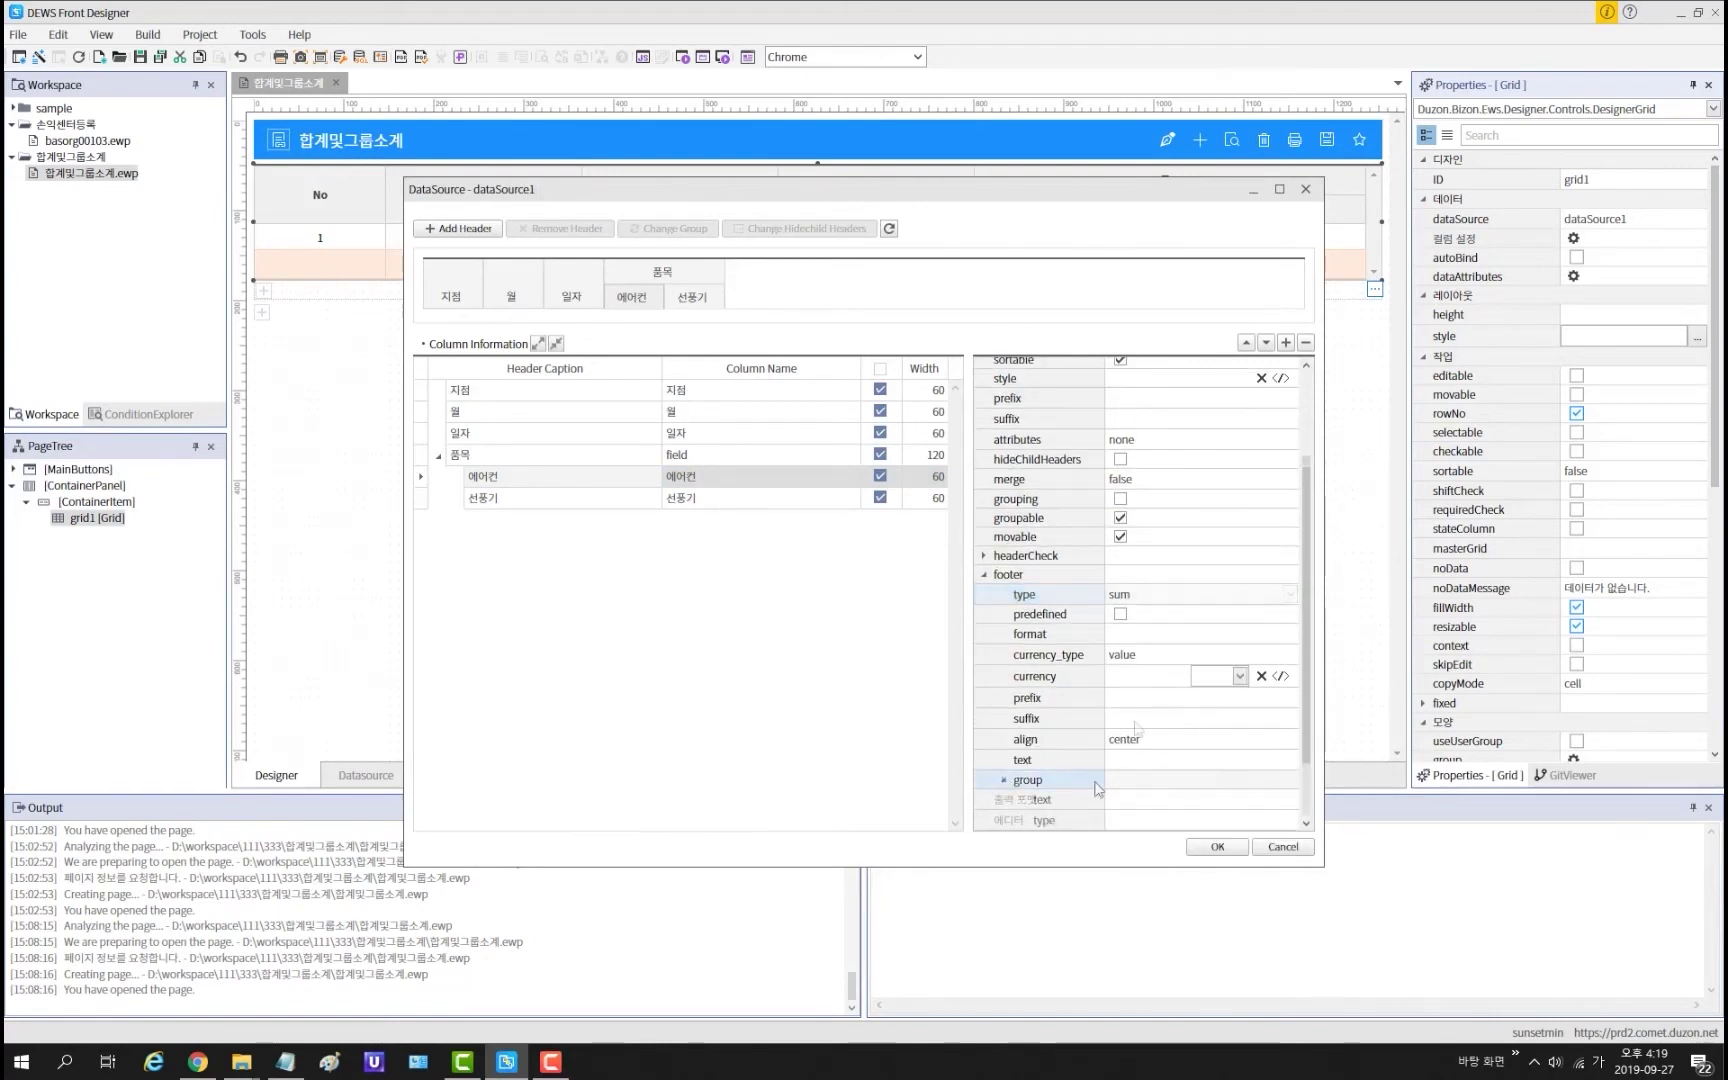
click(1287, 739)
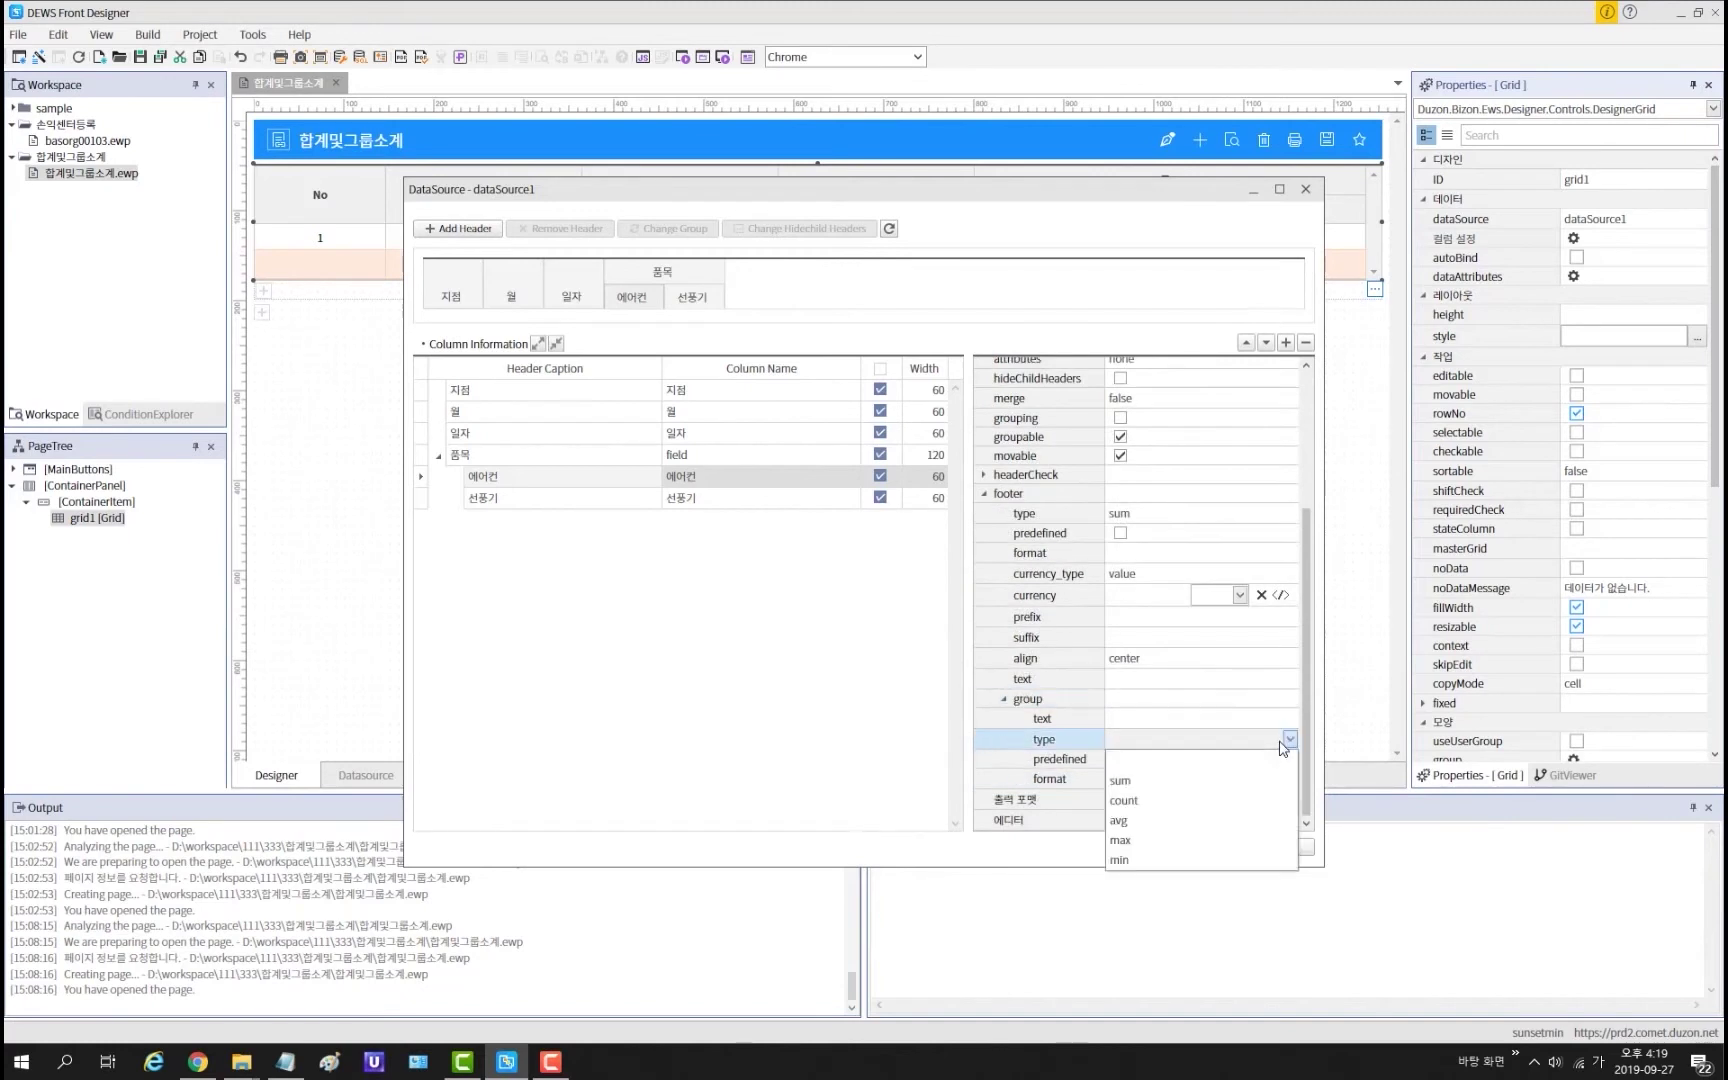
click(1245, 781)
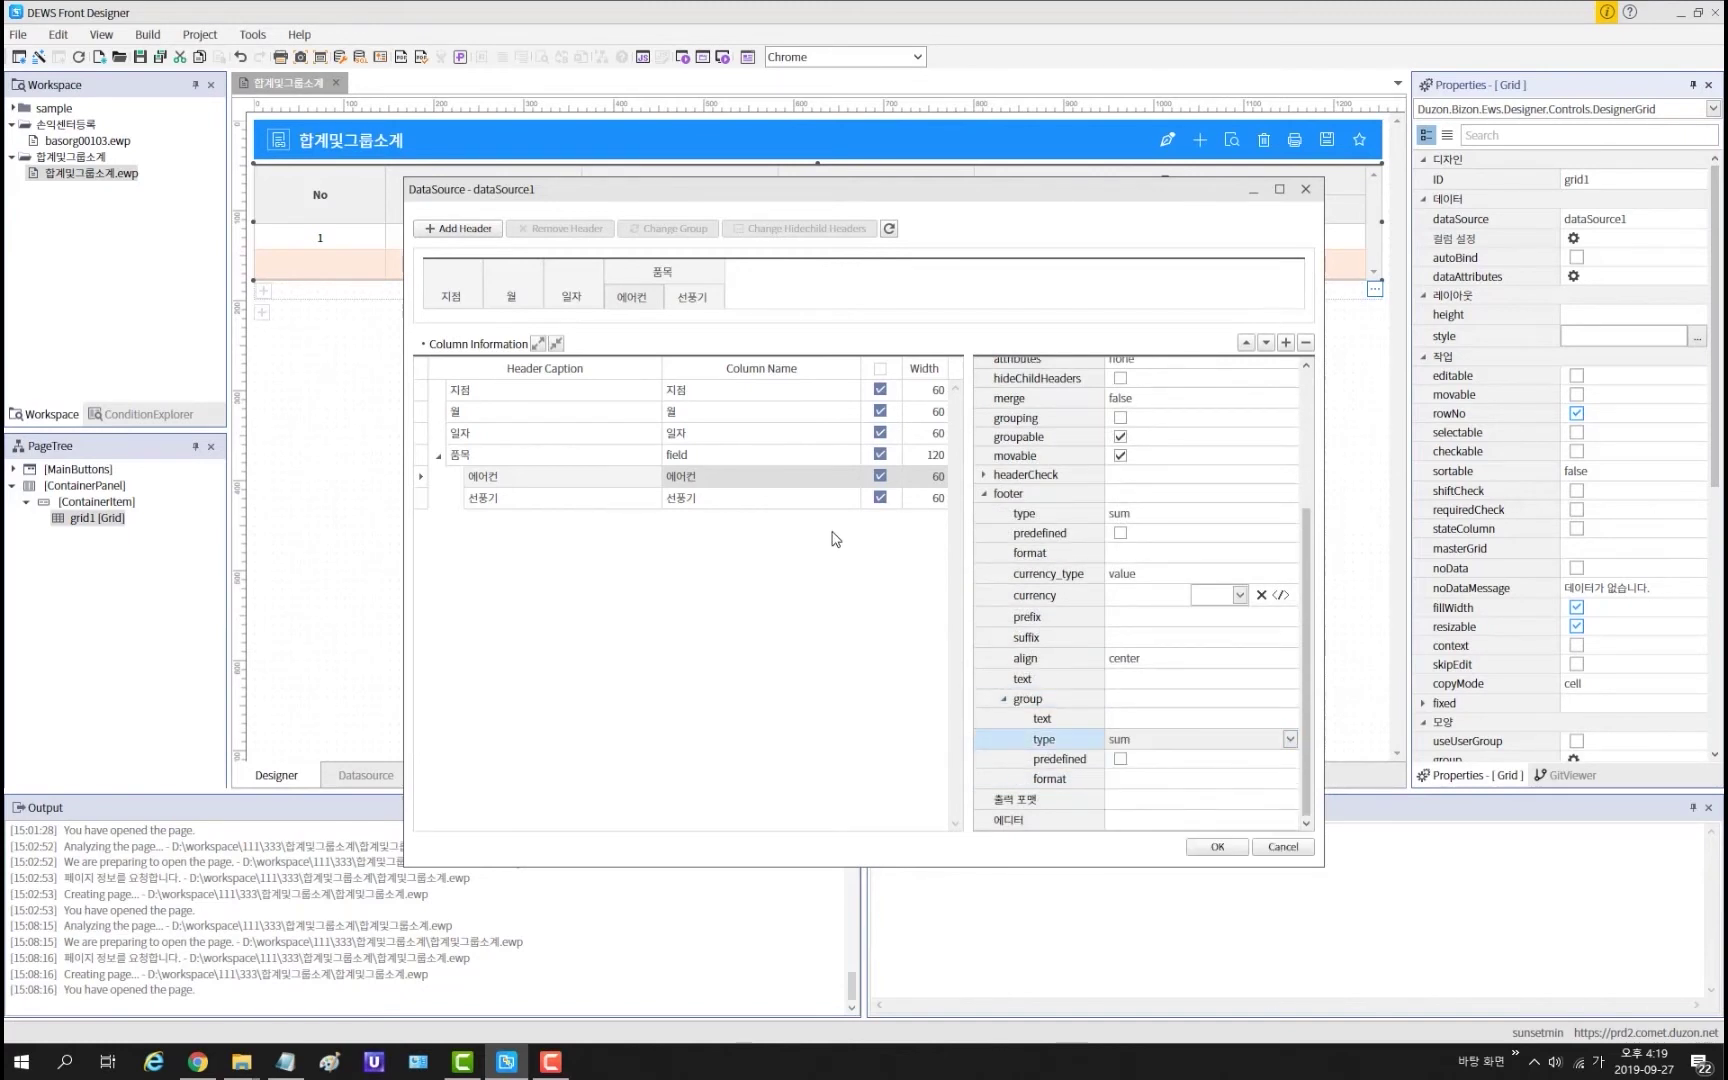
Step: Set the 선풍기 column's footer type and footer group type to sum and apply the column settings
click(610, 499)
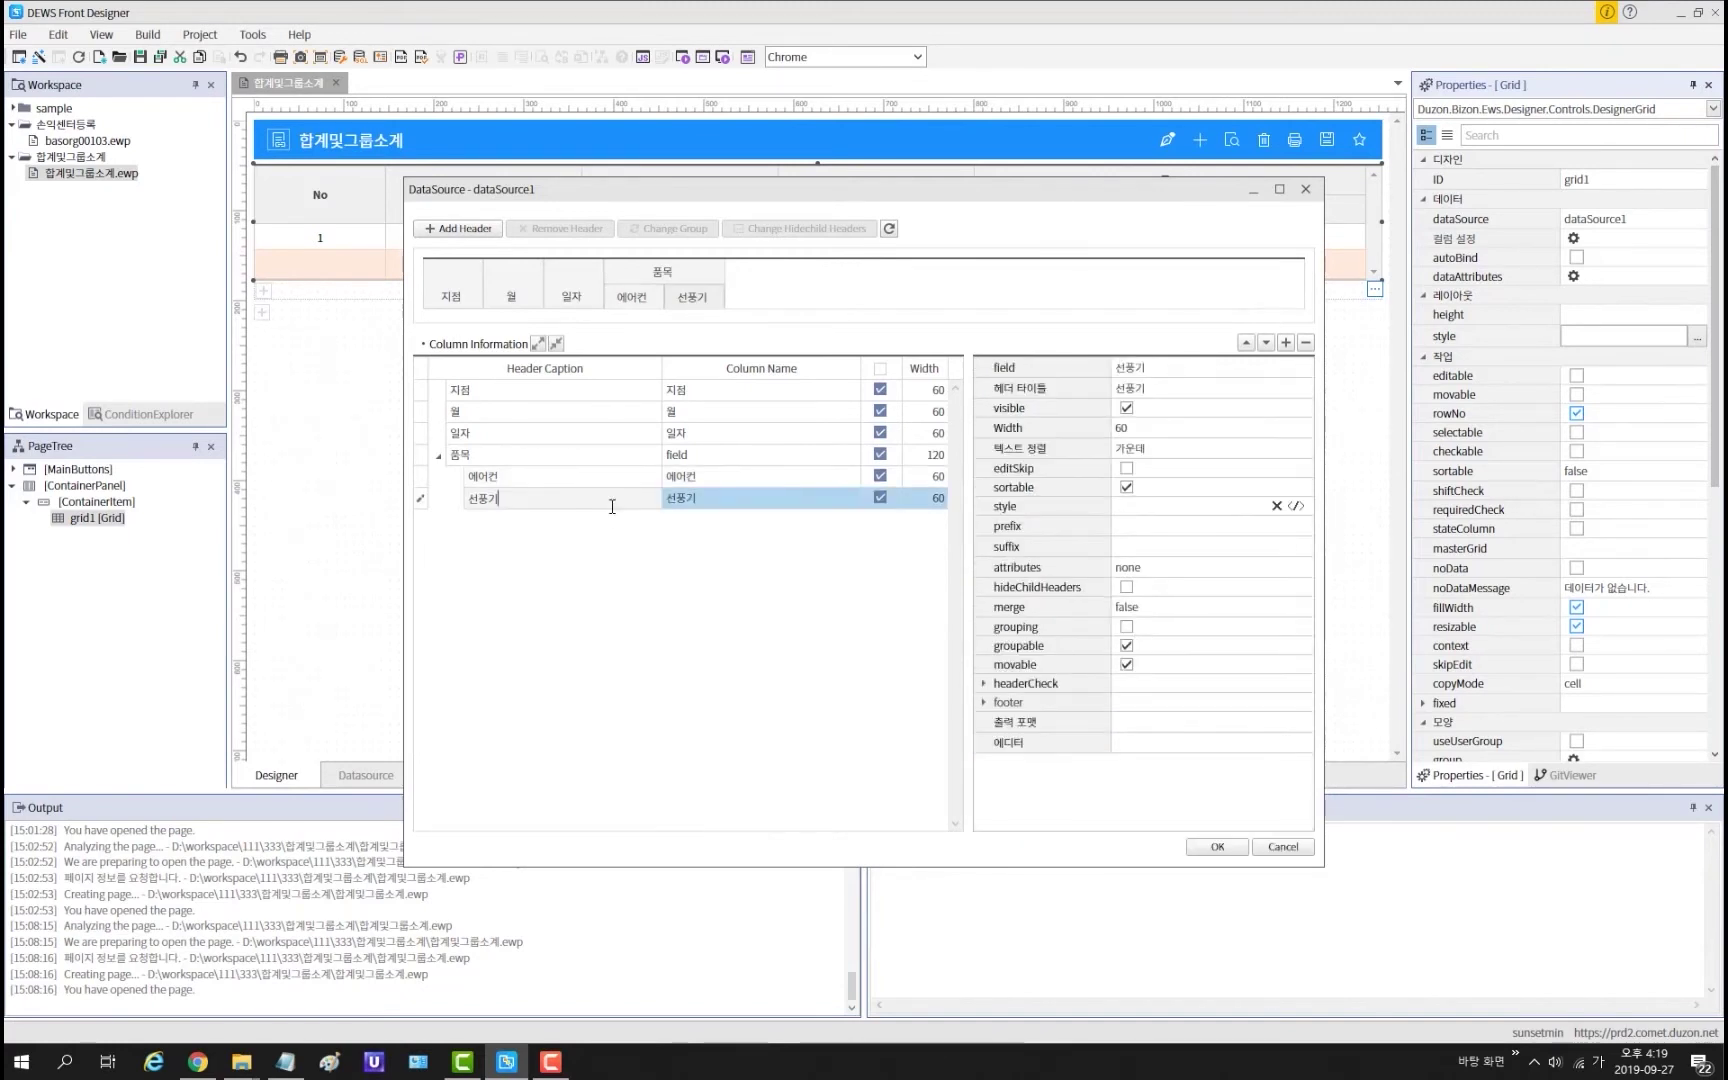
click(1289, 722)
click(1261, 764)
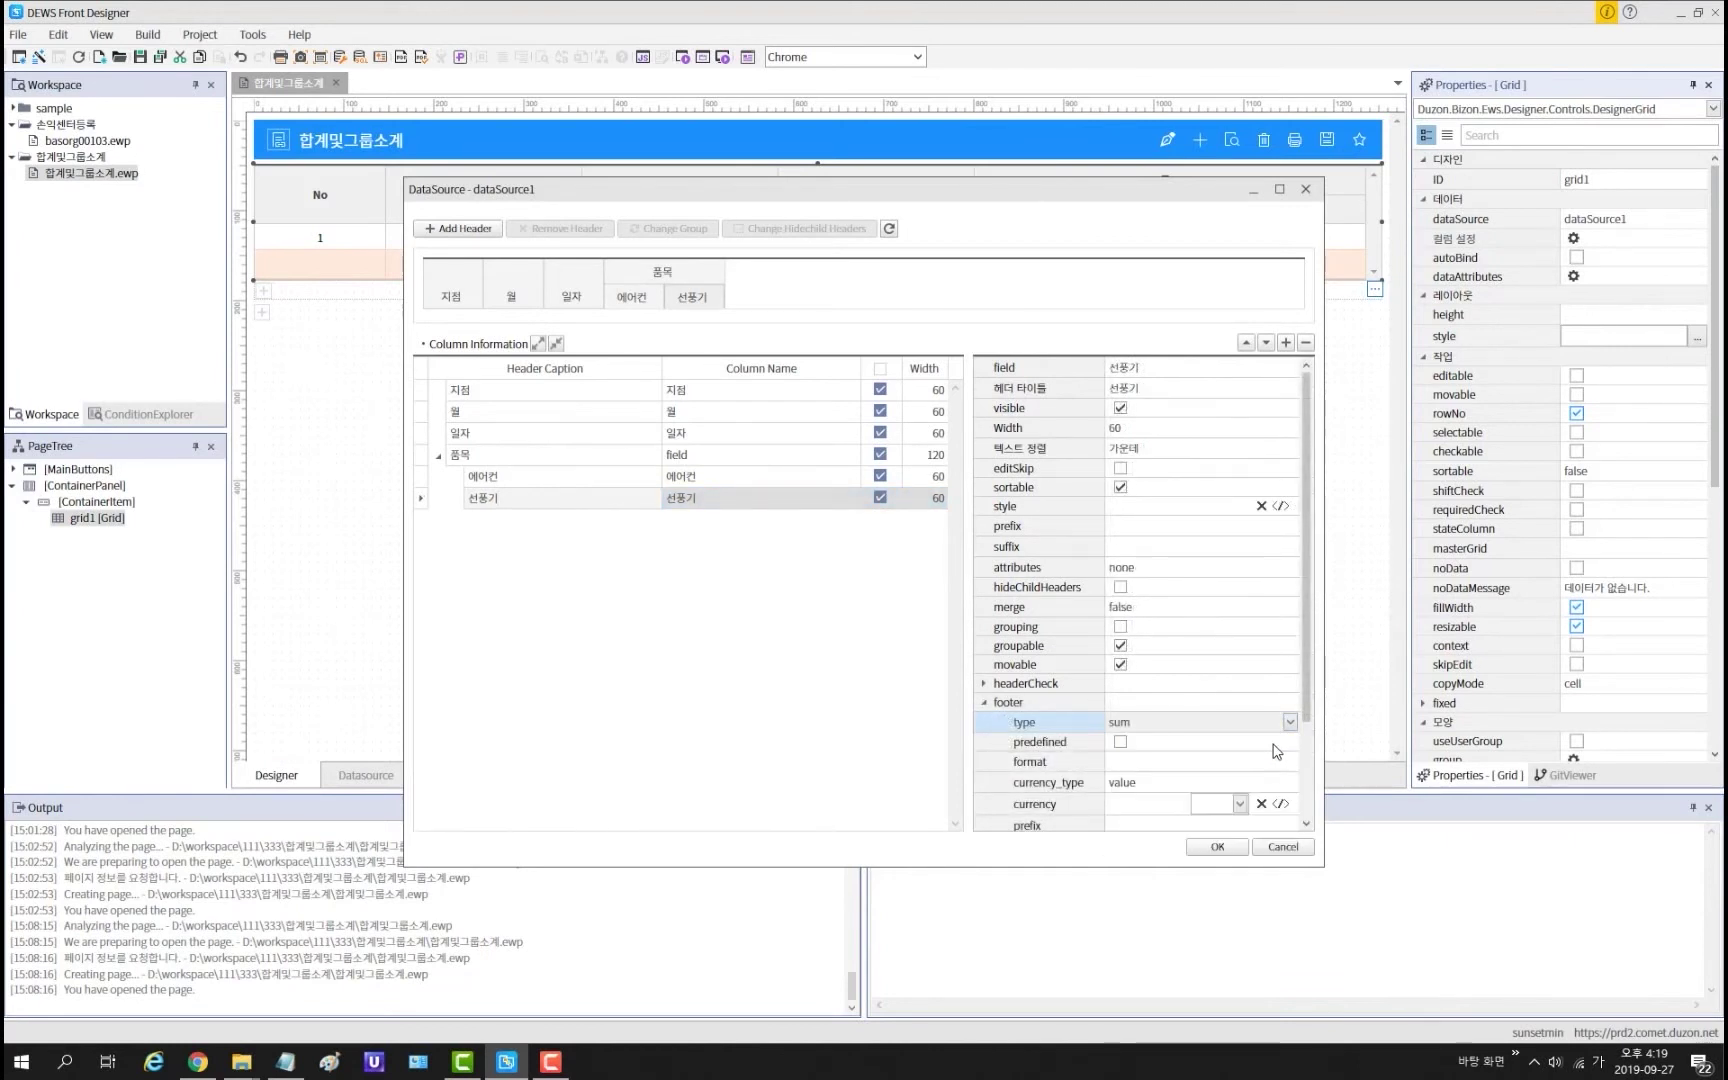
scroll(1280, 750, down, 3)
click(1289, 740)
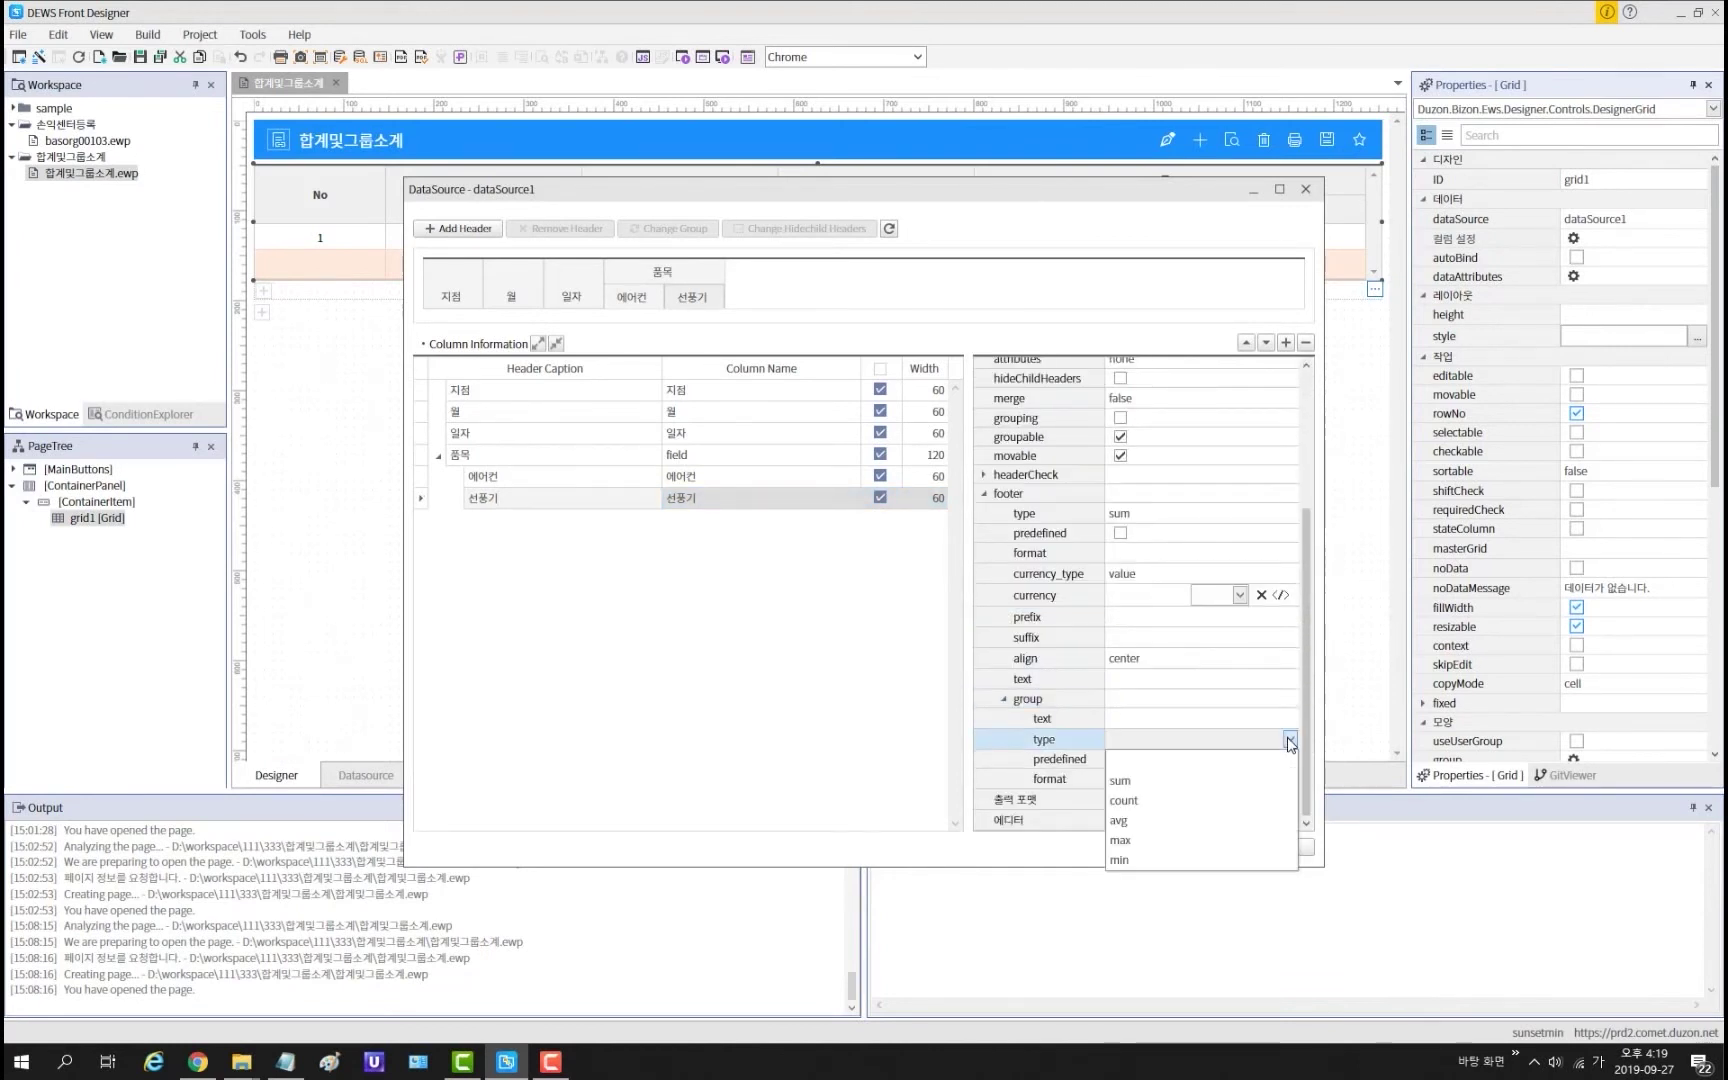
click(1237, 782)
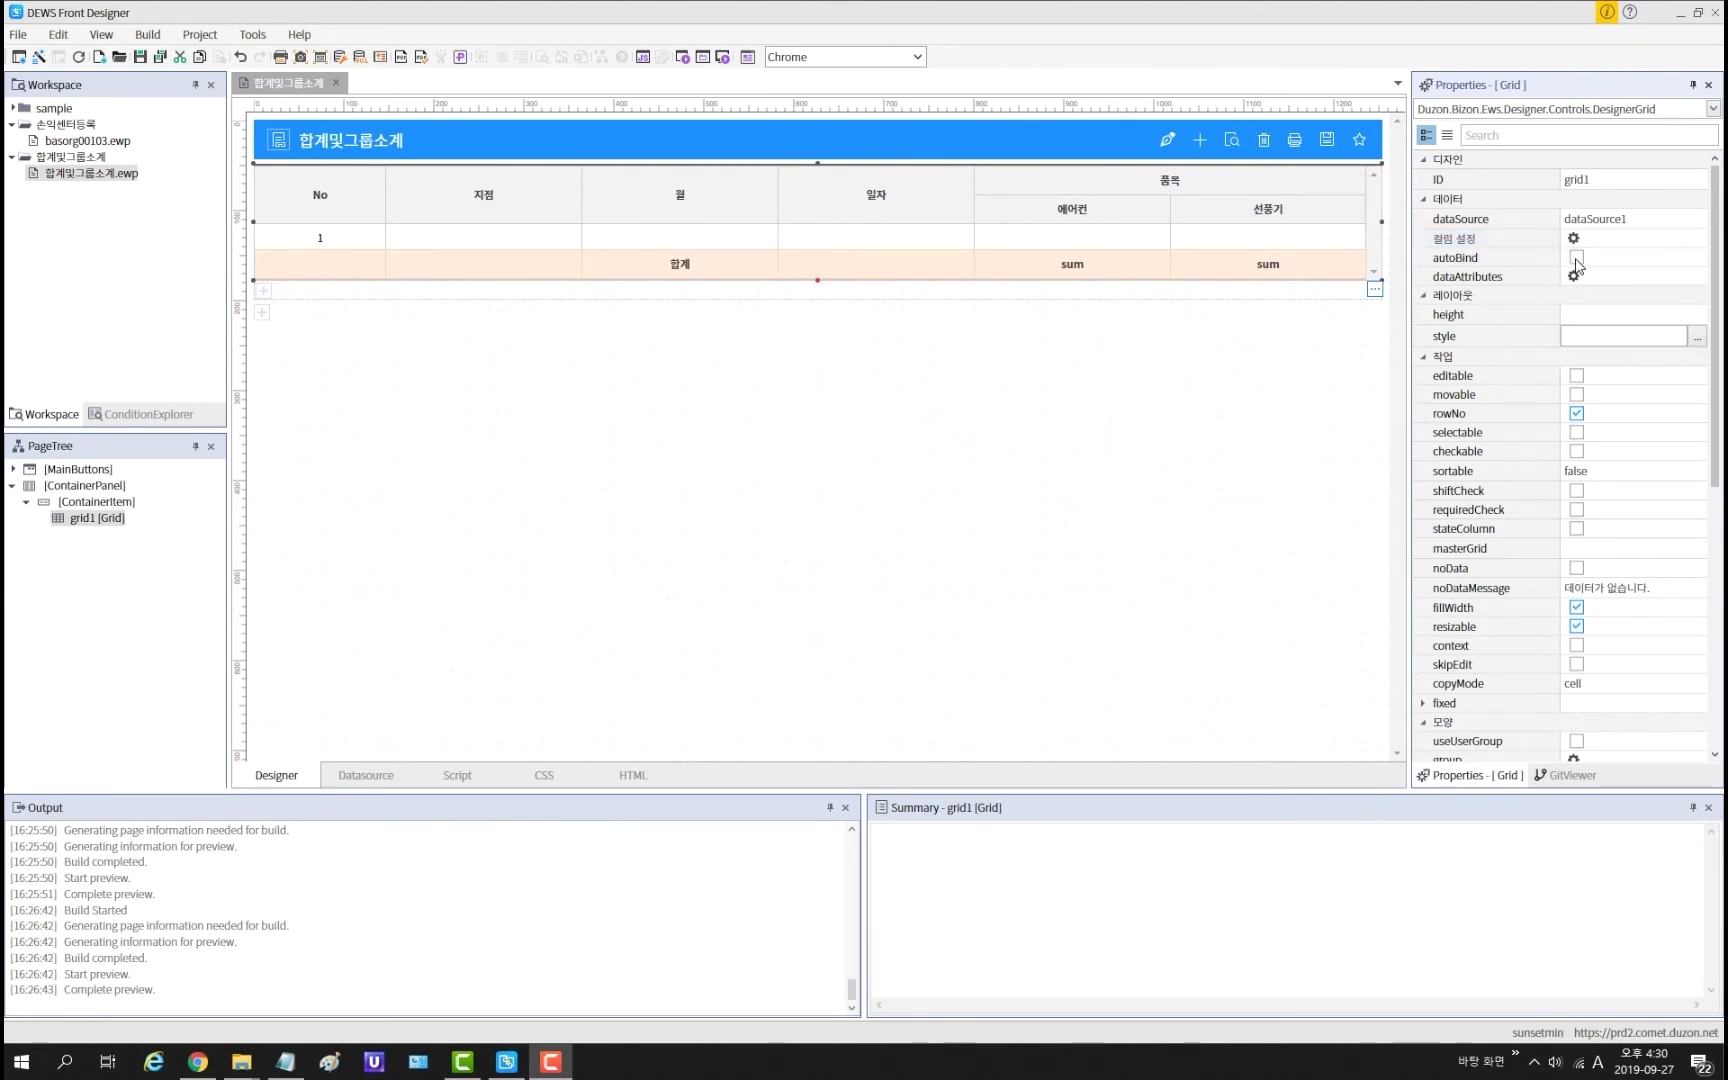
Step: Enable autoBind on grid1 and build a Chrome preview of the page
click(1577, 258)
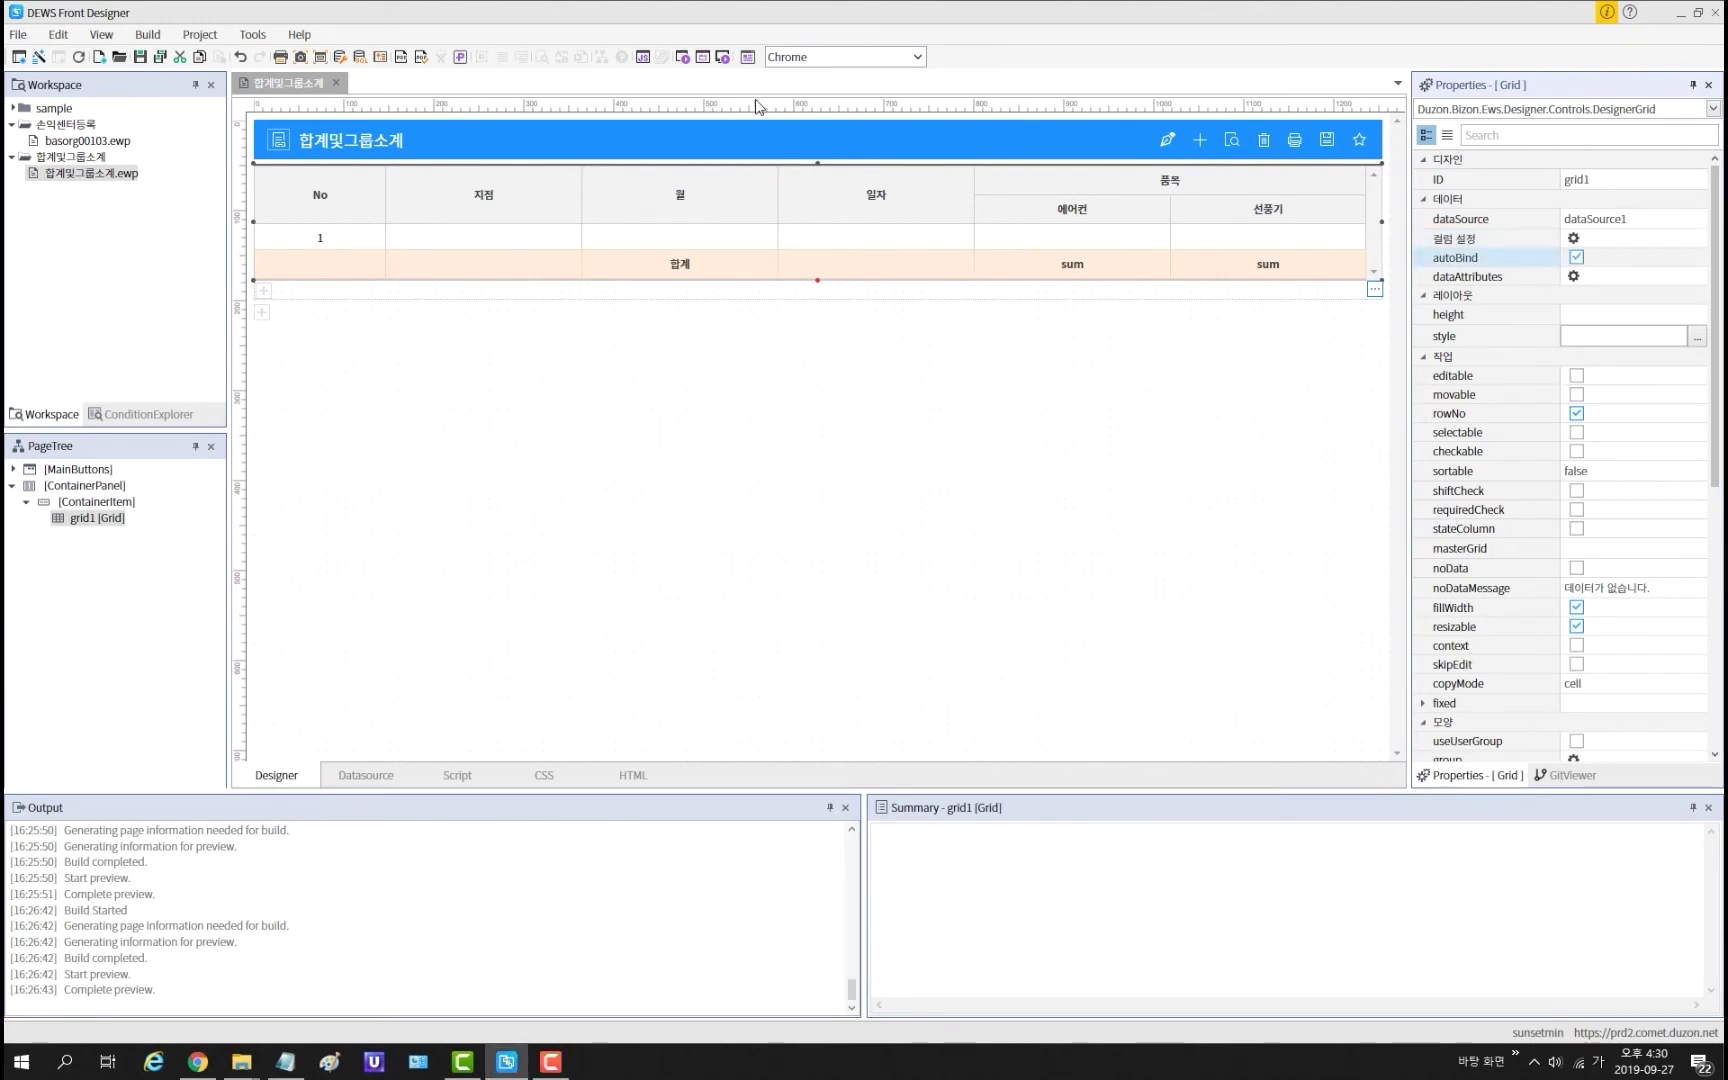
click(725, 61)
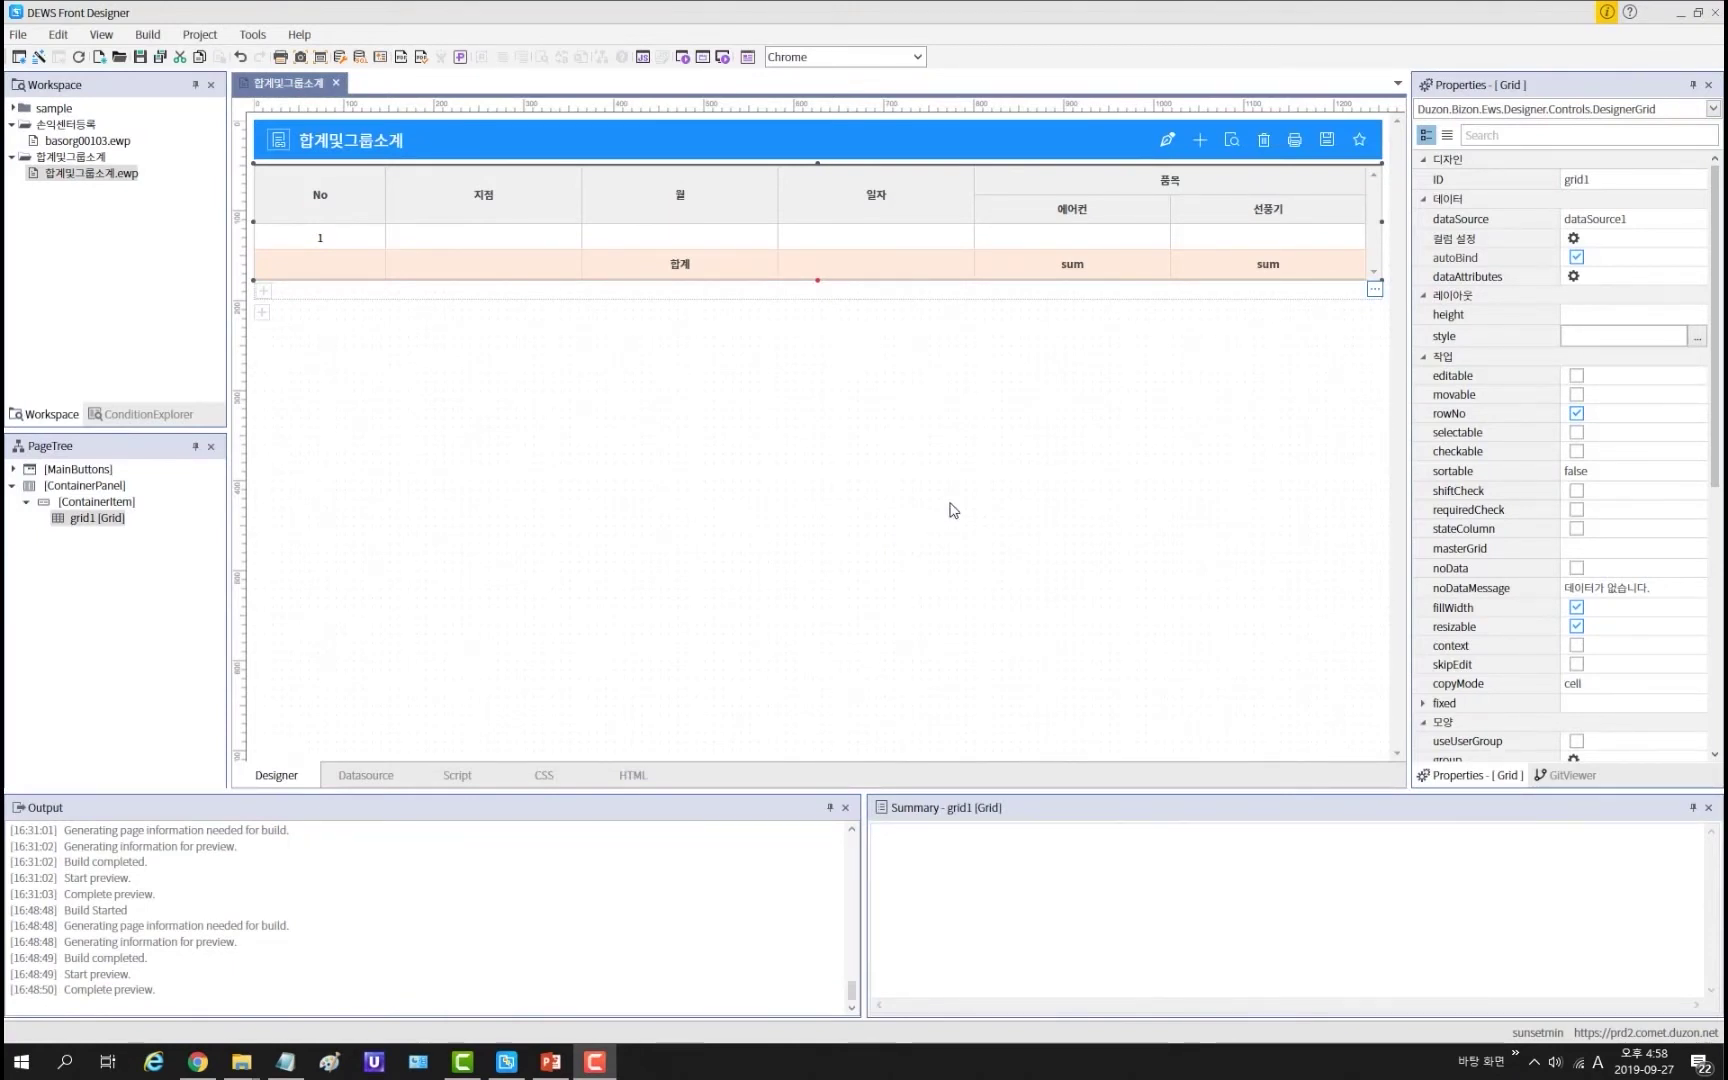
Step: Enable Group Col on dataSource1, mark the 지점 column as a group aggregate column (그룹집계열 여부), and preview the page
click(366, 776)
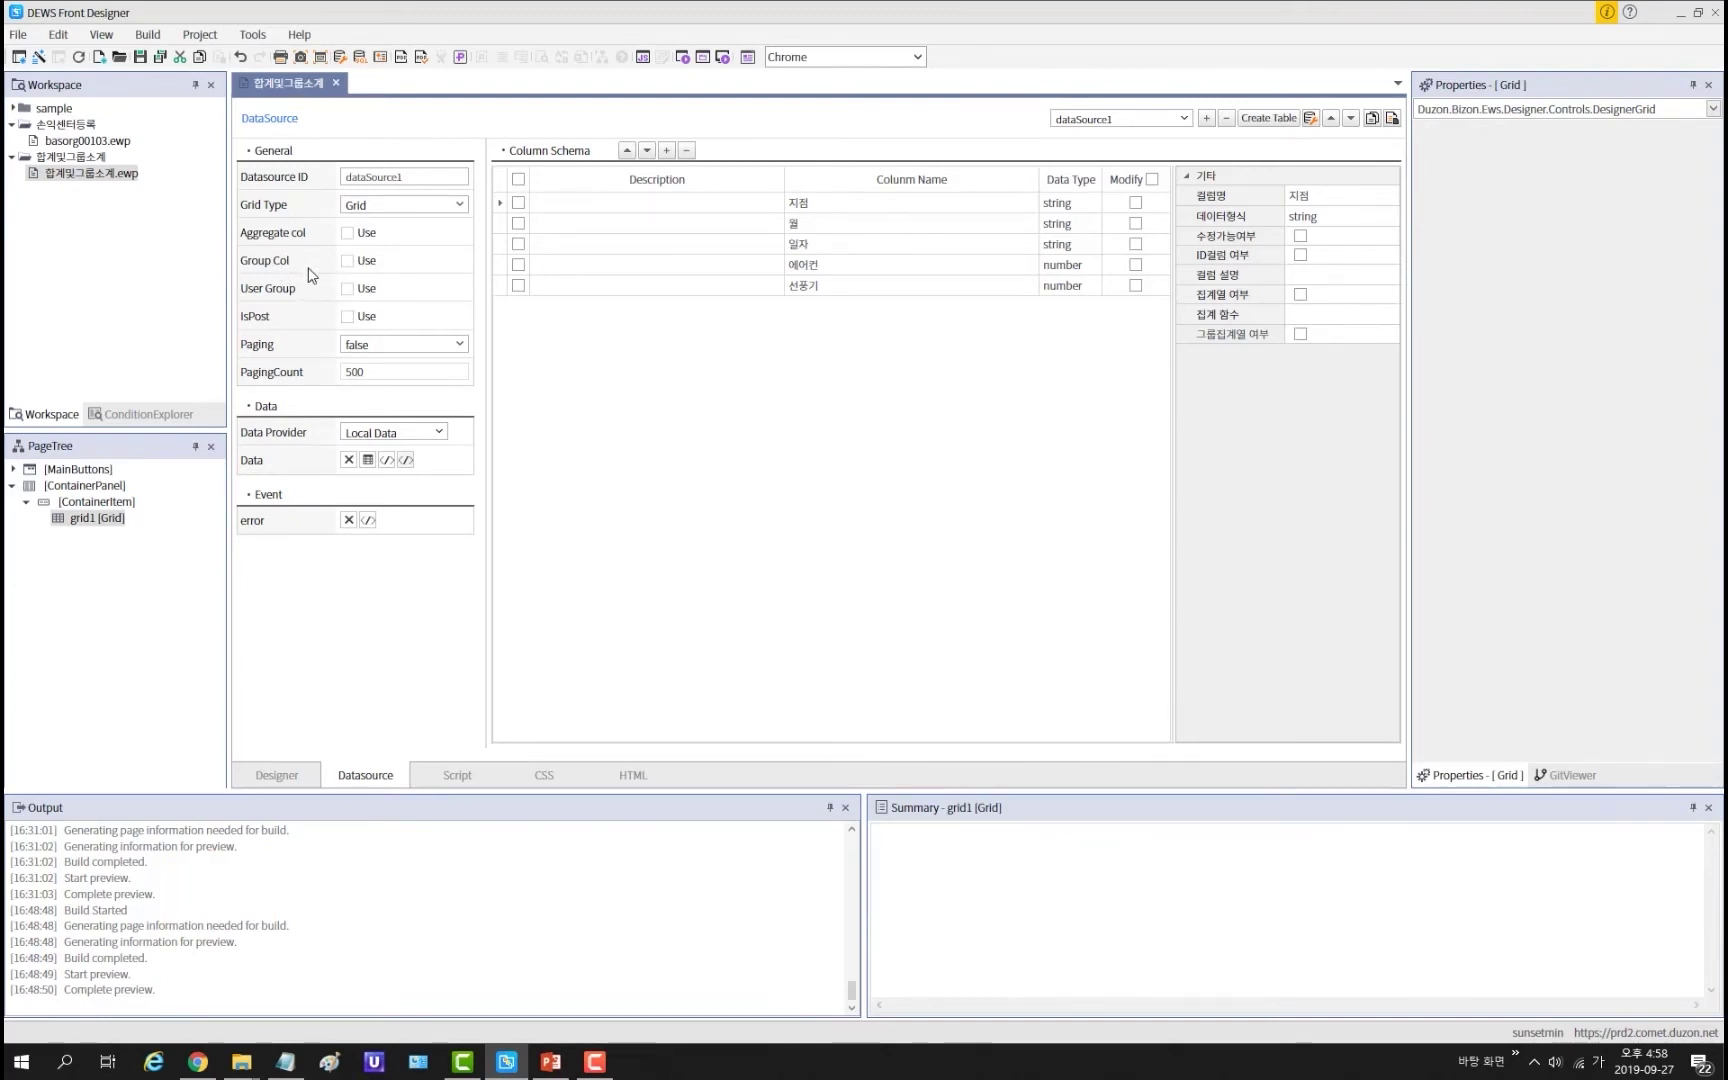
click(355, 263)
click(857, 207)
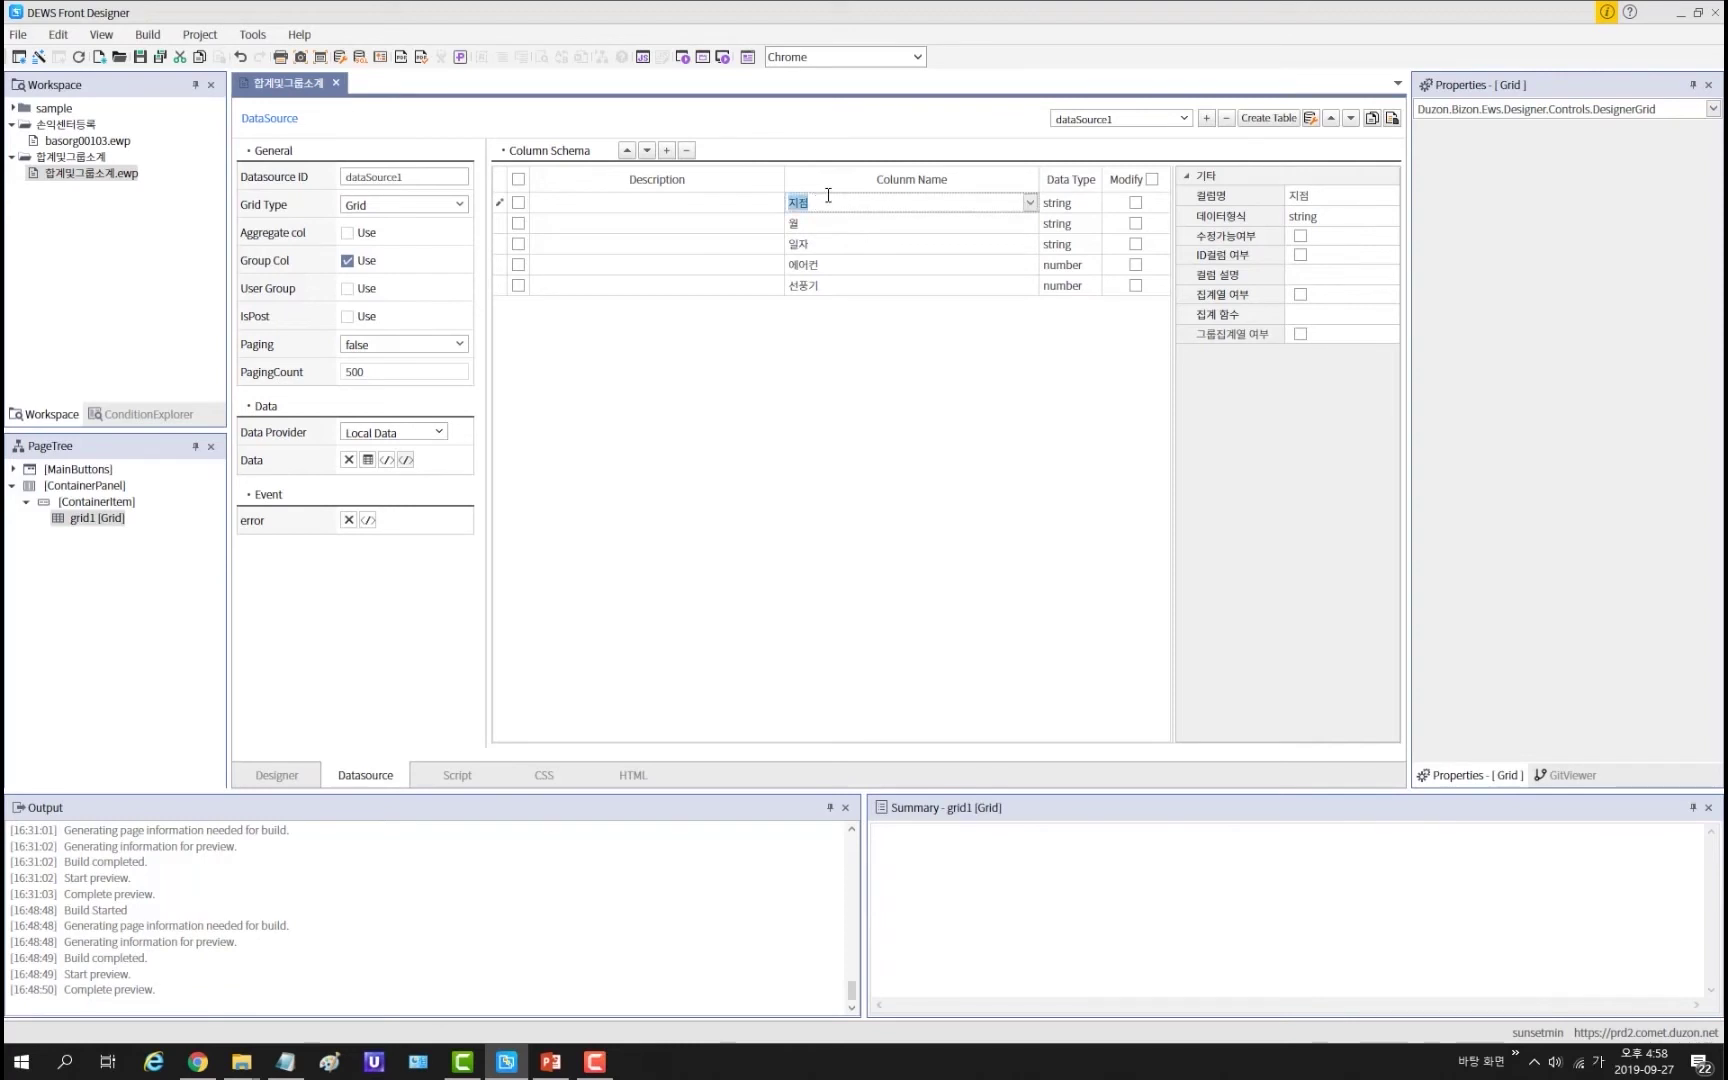
click(1300, 335)
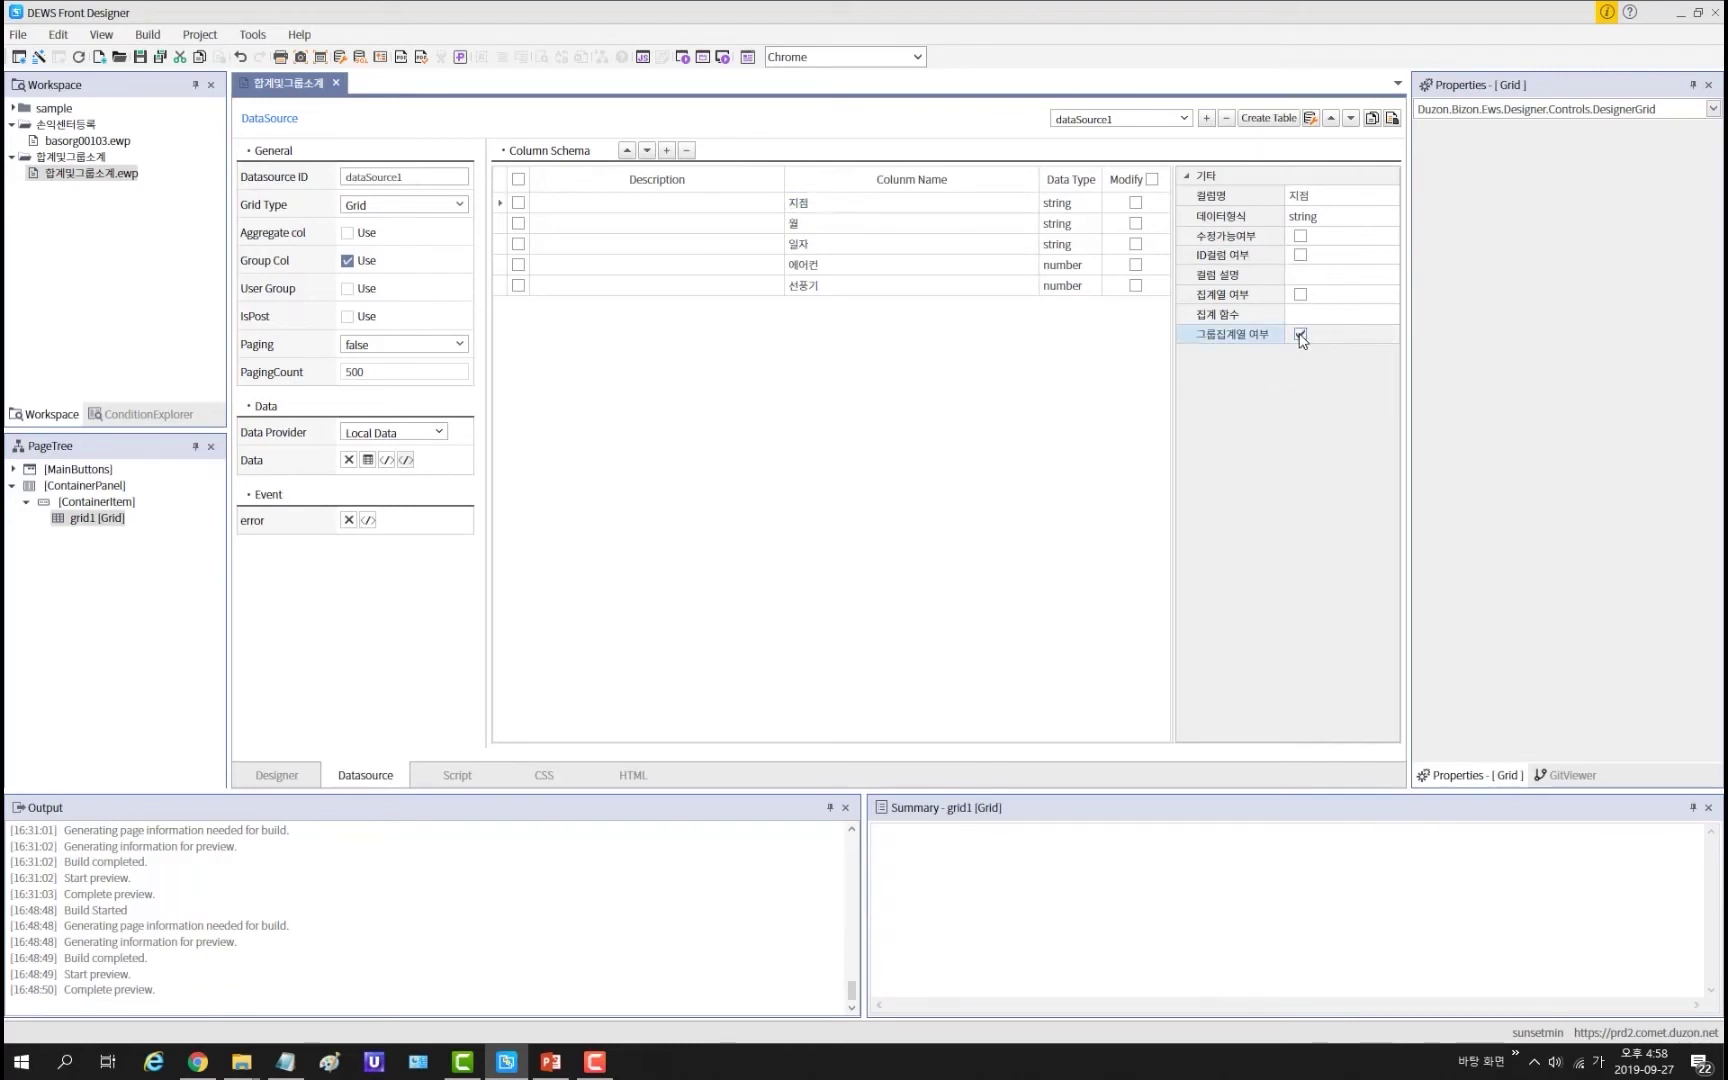
click(729, 60)
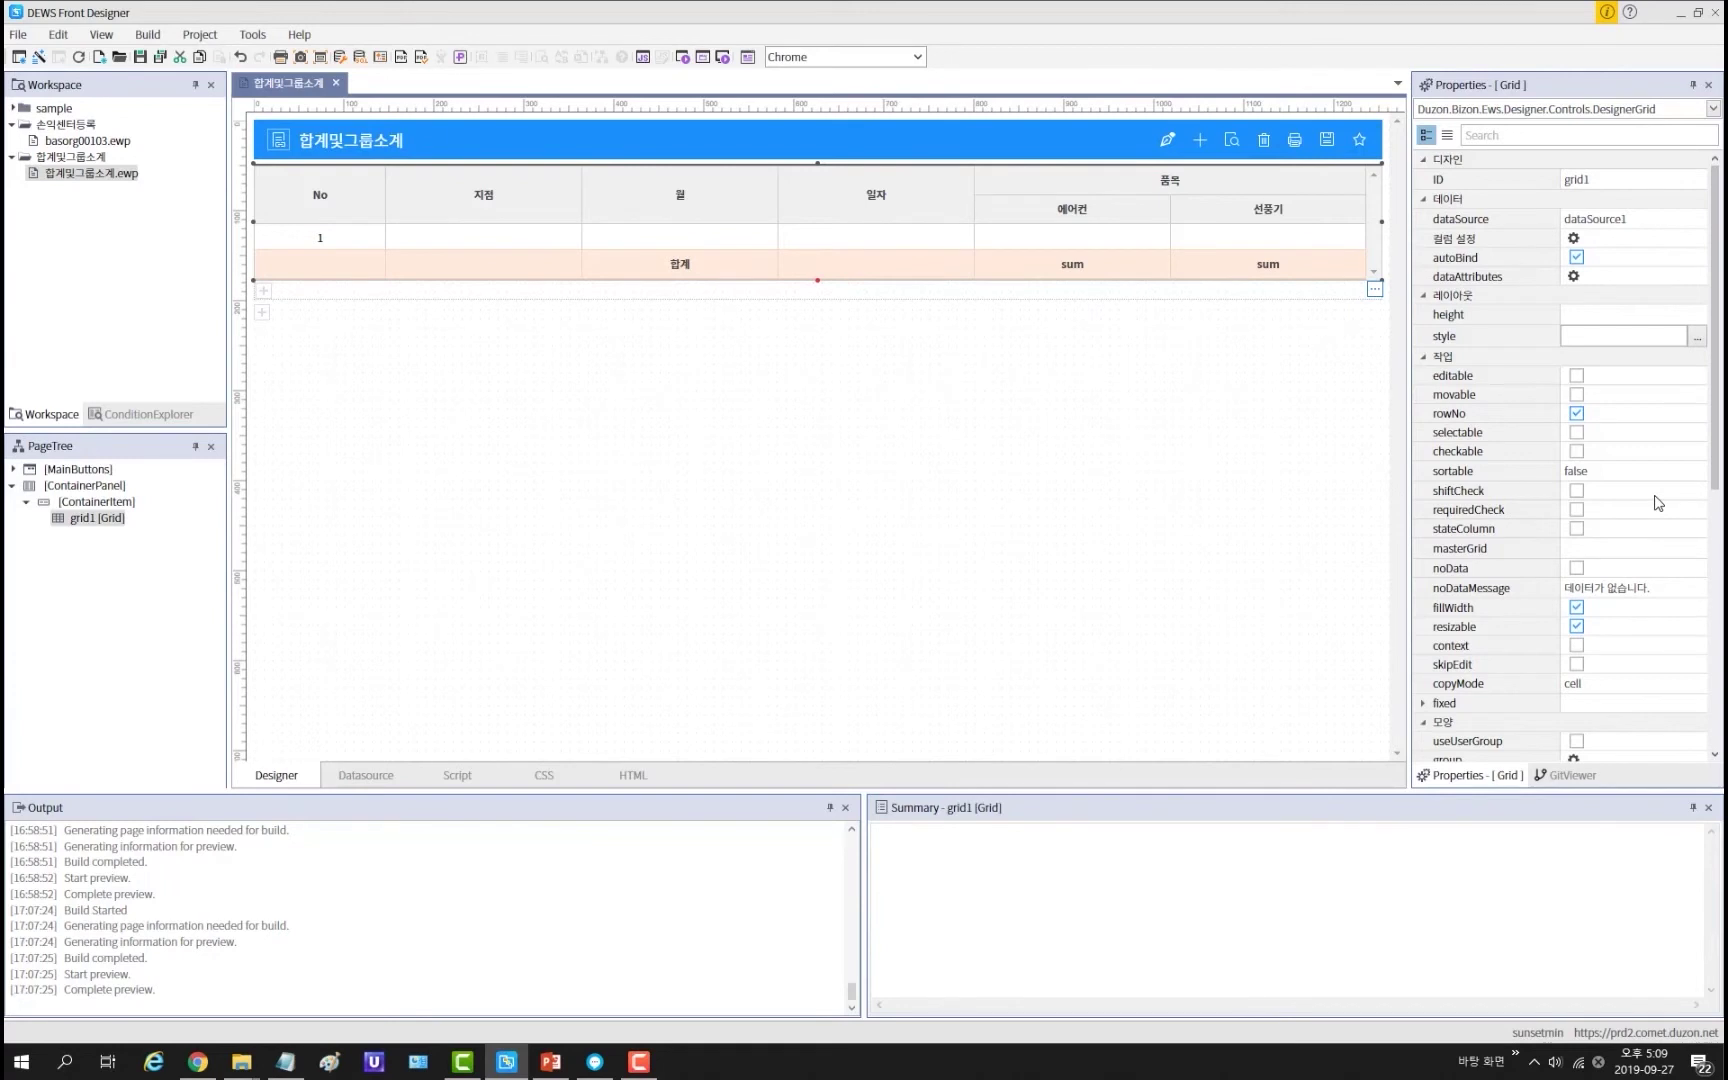
Step: Enable useUserGroup on the grid, choose 지점 as its group column, and preview the page in Chrome
scroll(1658, 503, down, 3)
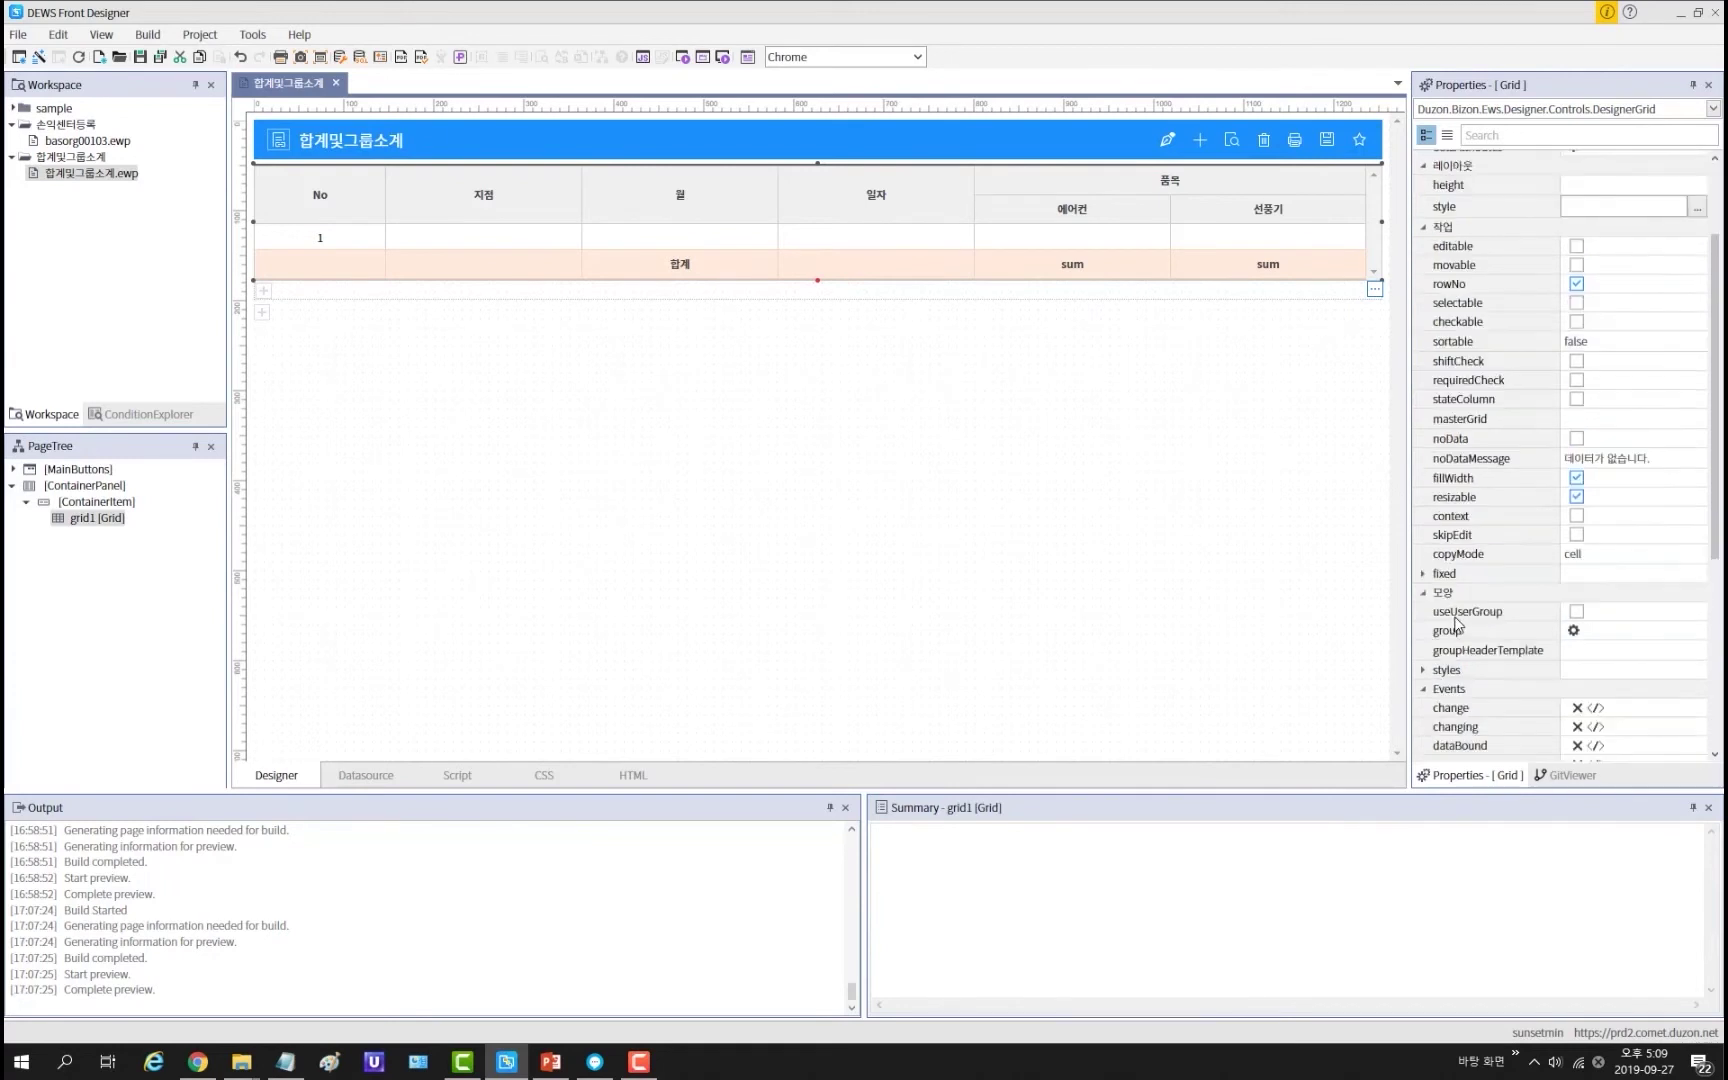
click(1577, 613)
click(1574, 630)
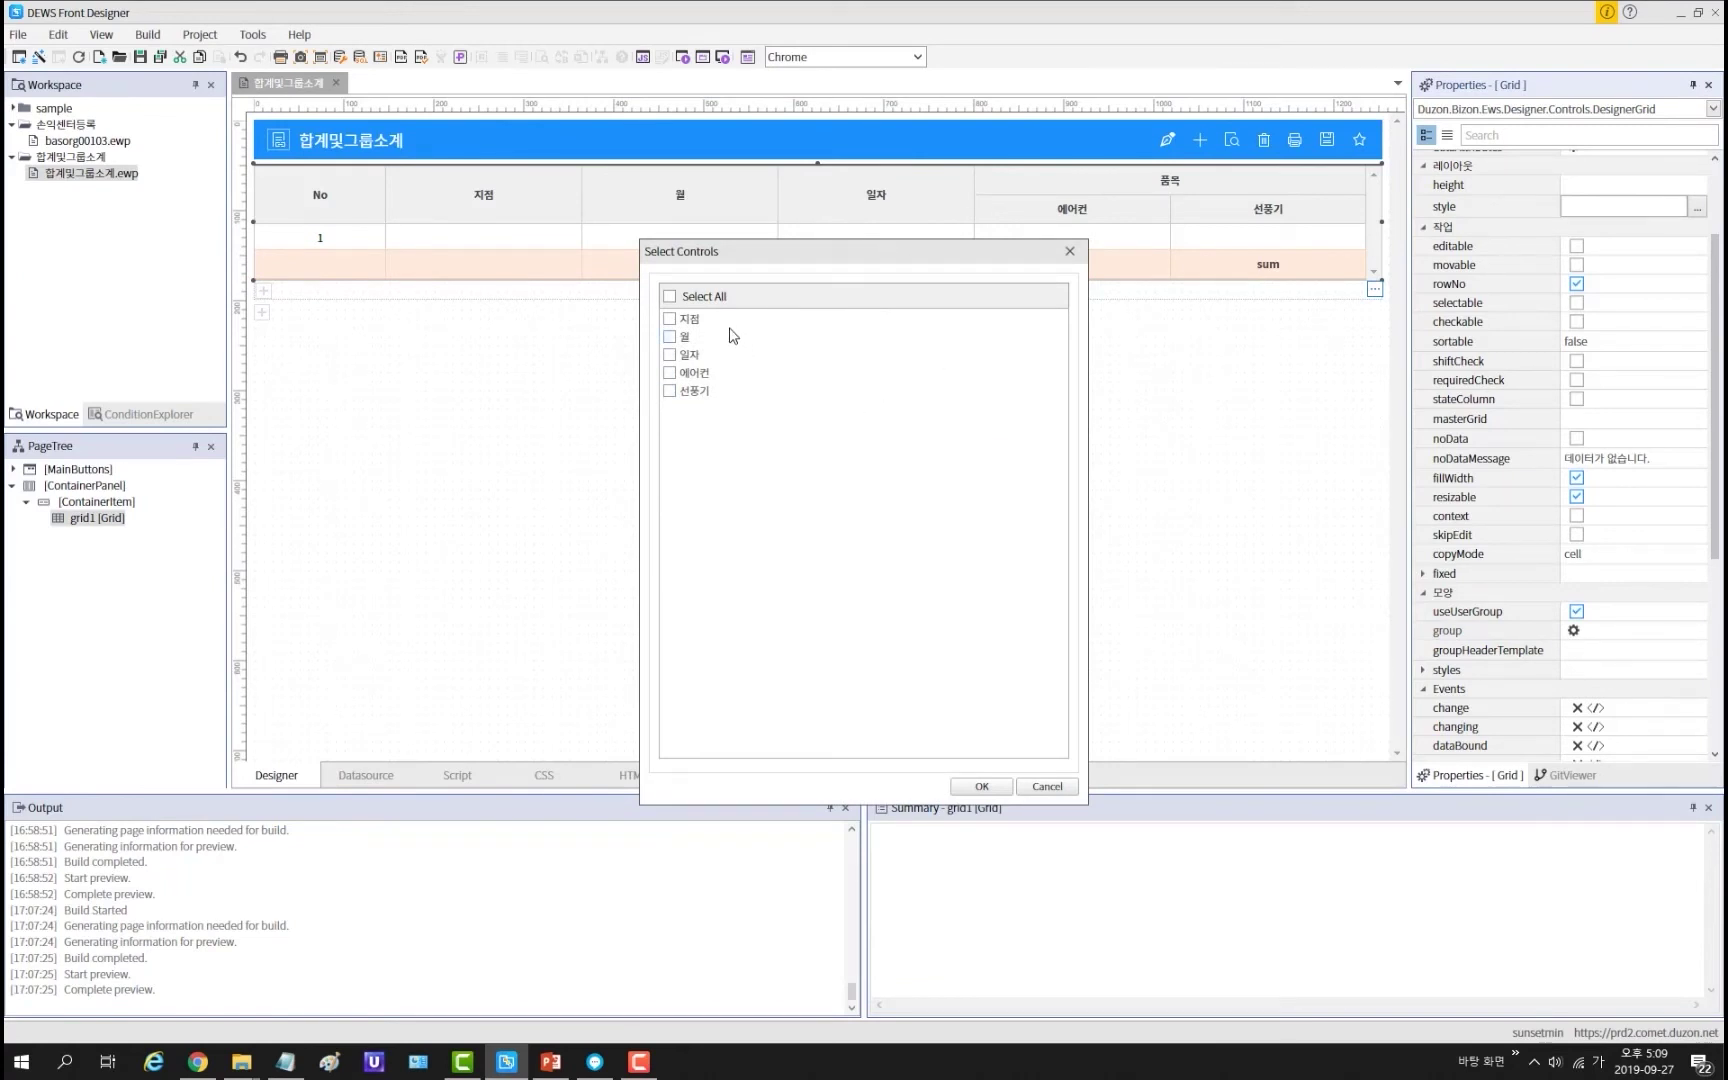
click(670, 319)
click(981, 786)
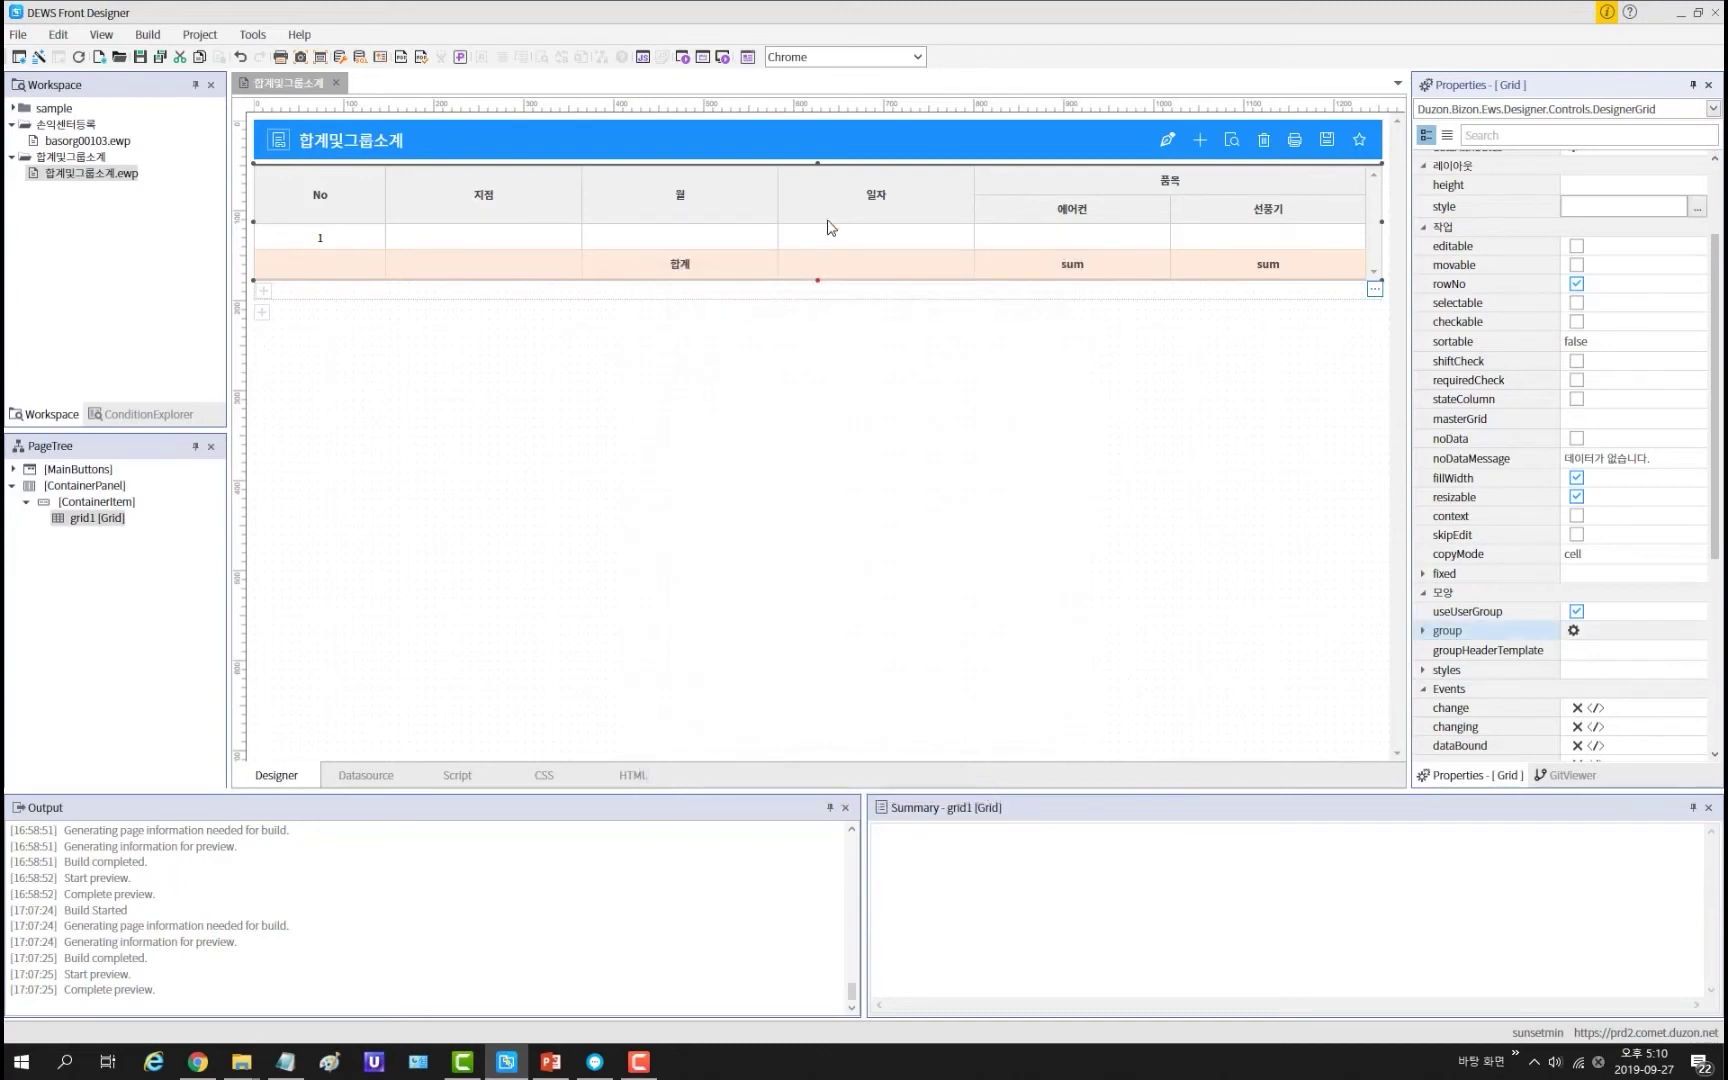
click(722, 57)
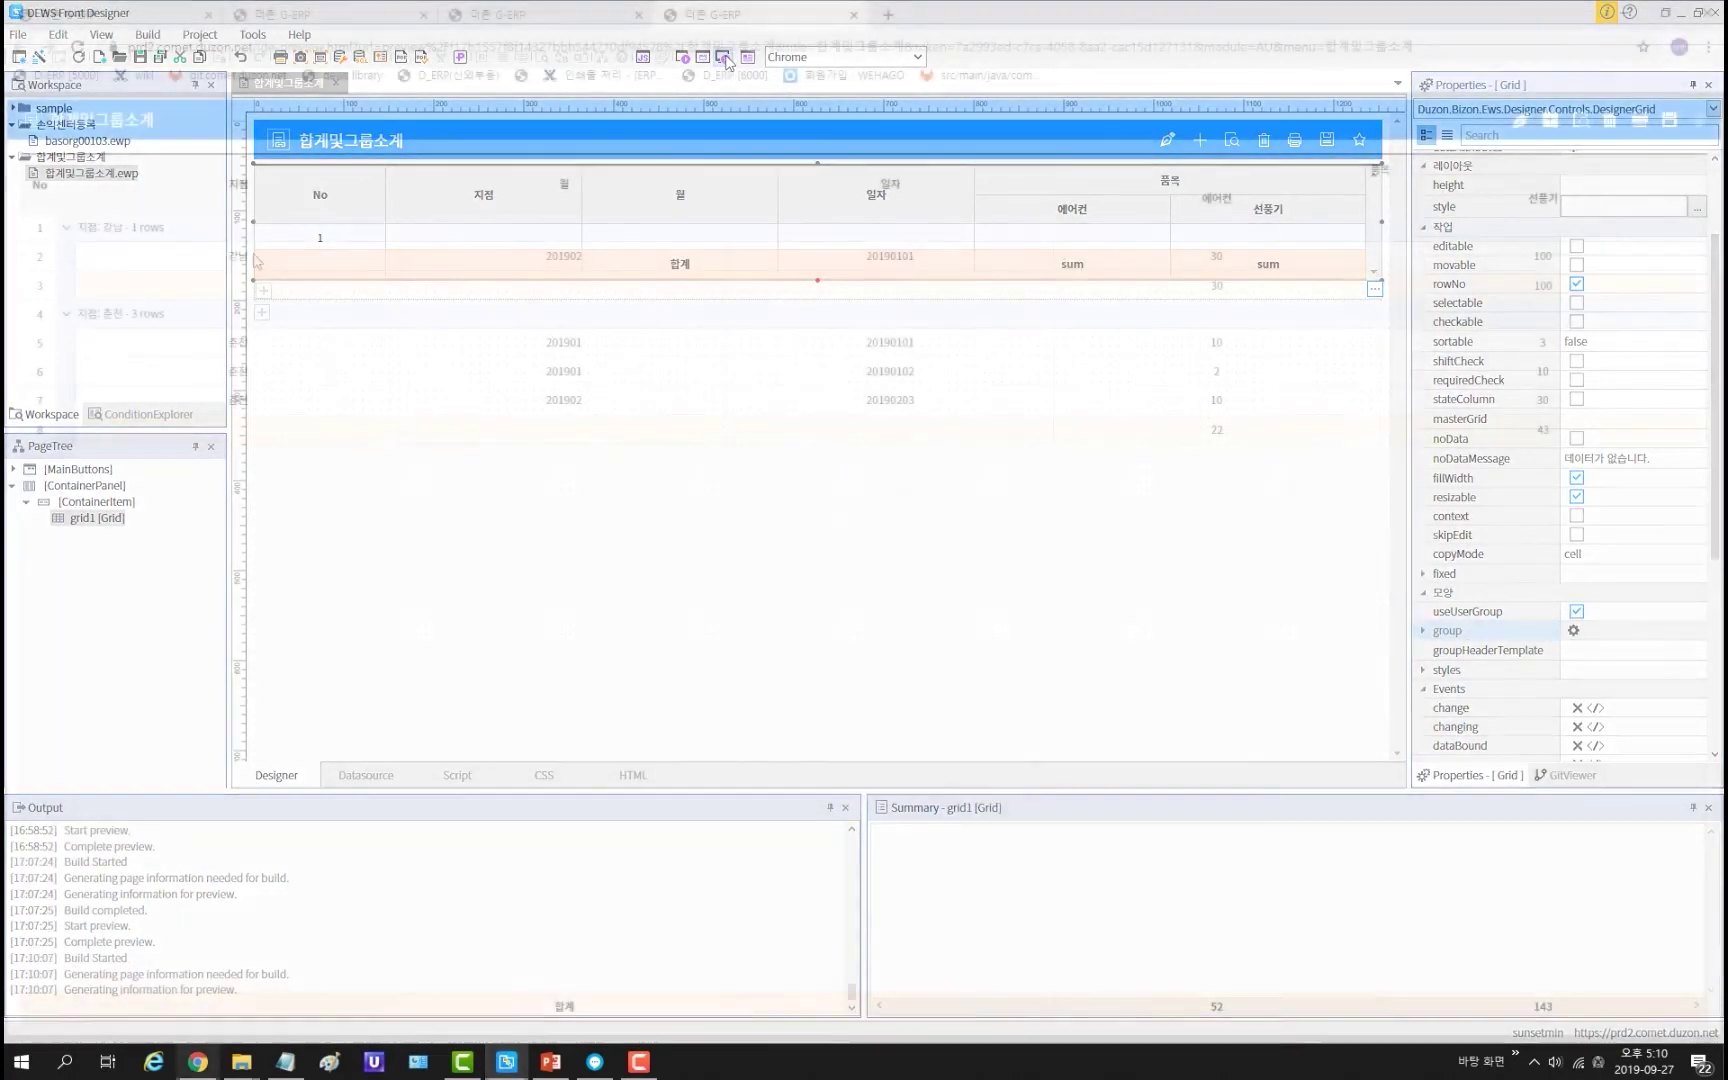
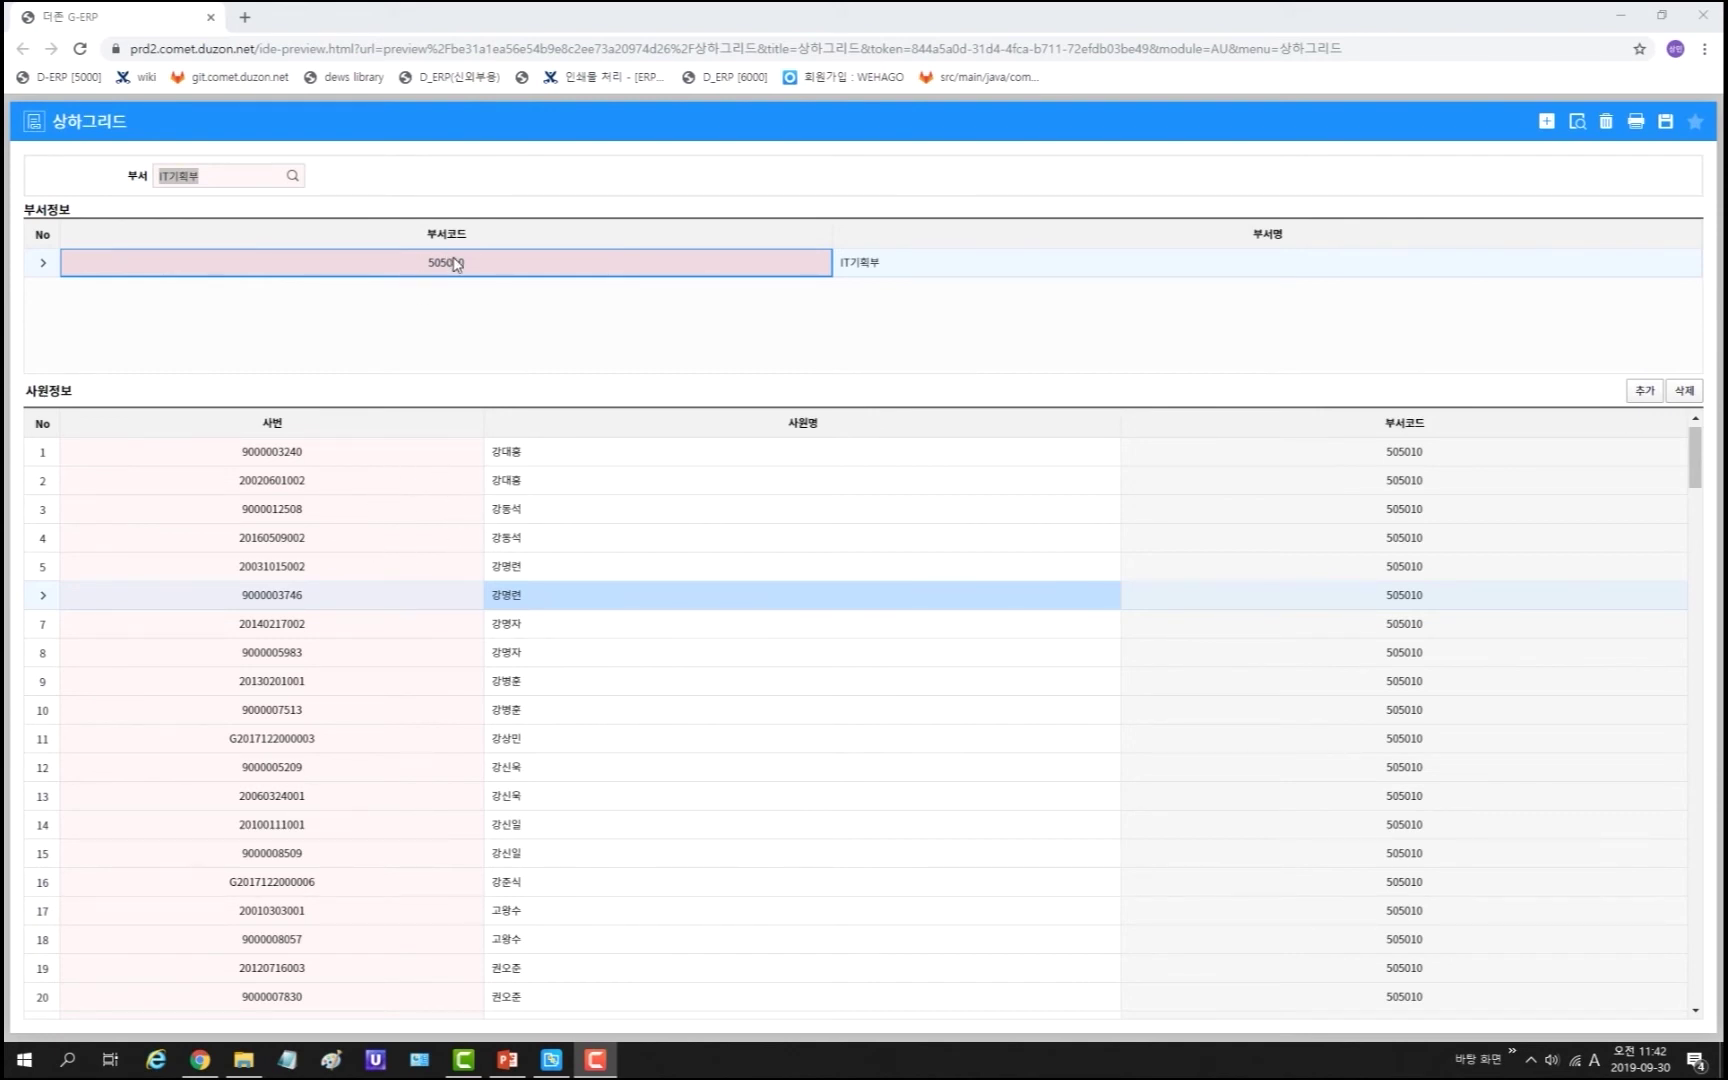
Step: In the Chrome preview of 상하그리드, select the department row in 부서정보 and try adding a row to 사원정보
click(472, 263)
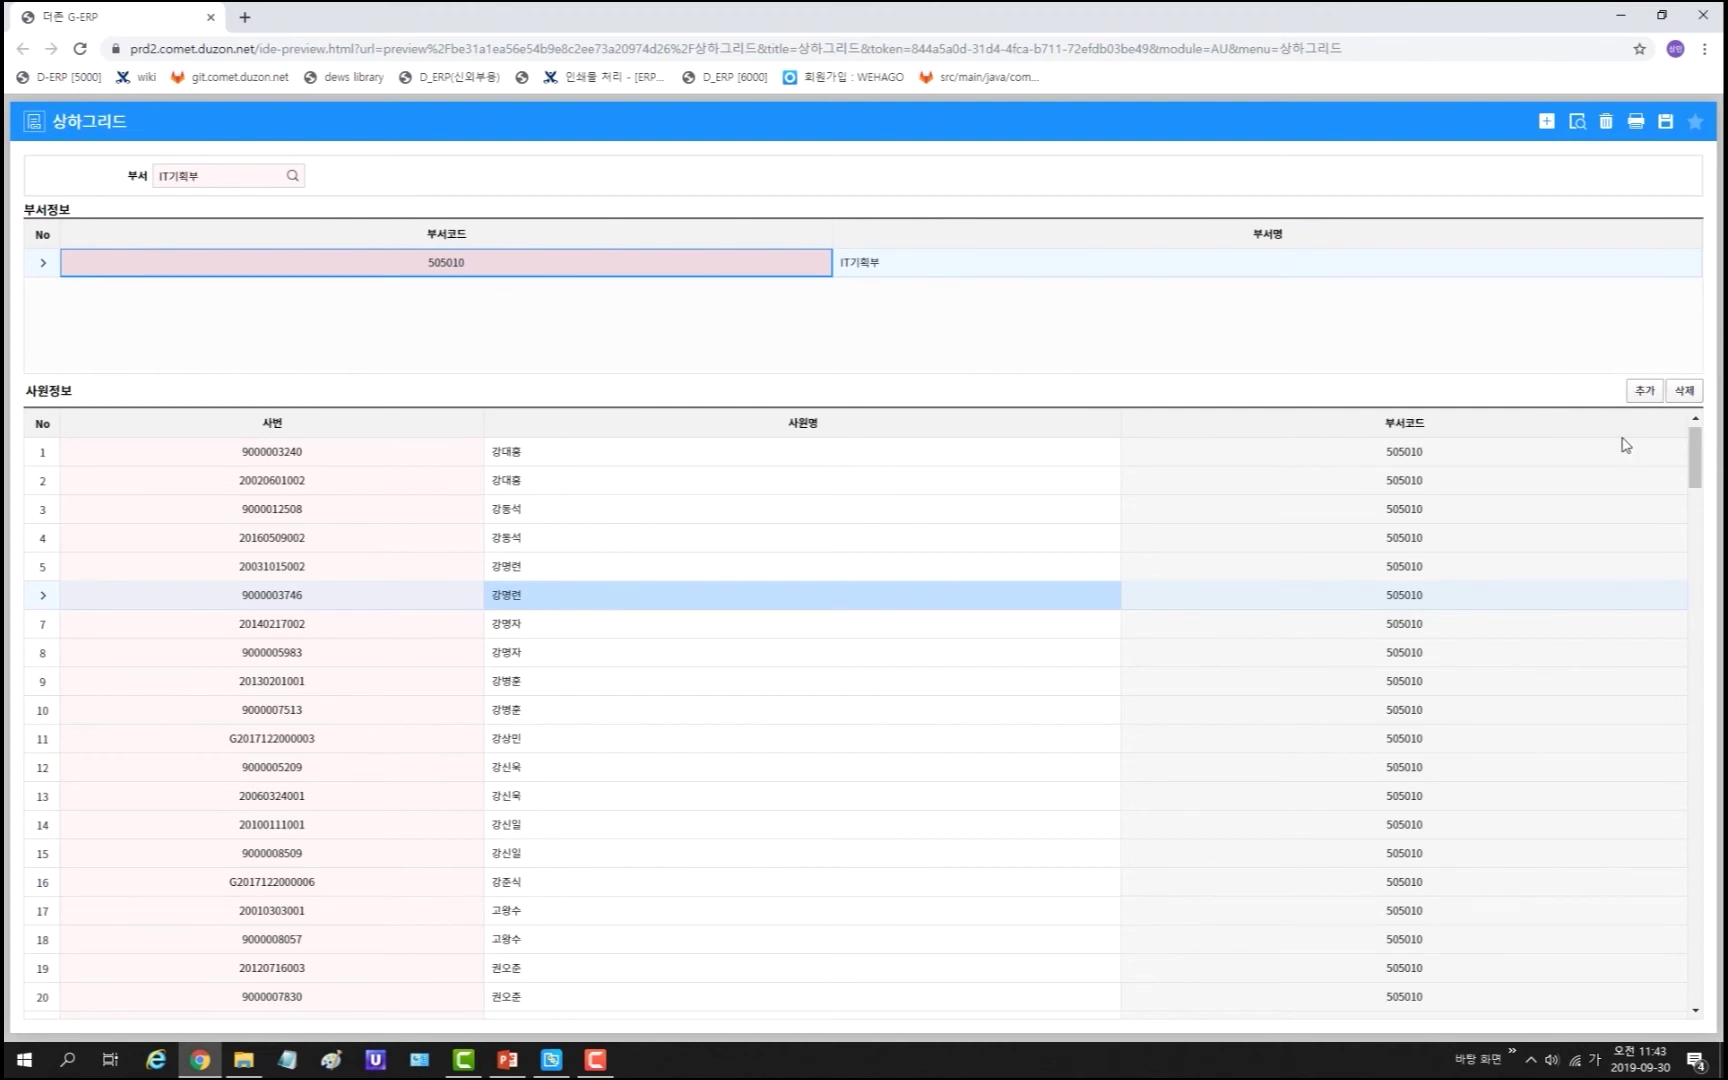
click(1643, 391)
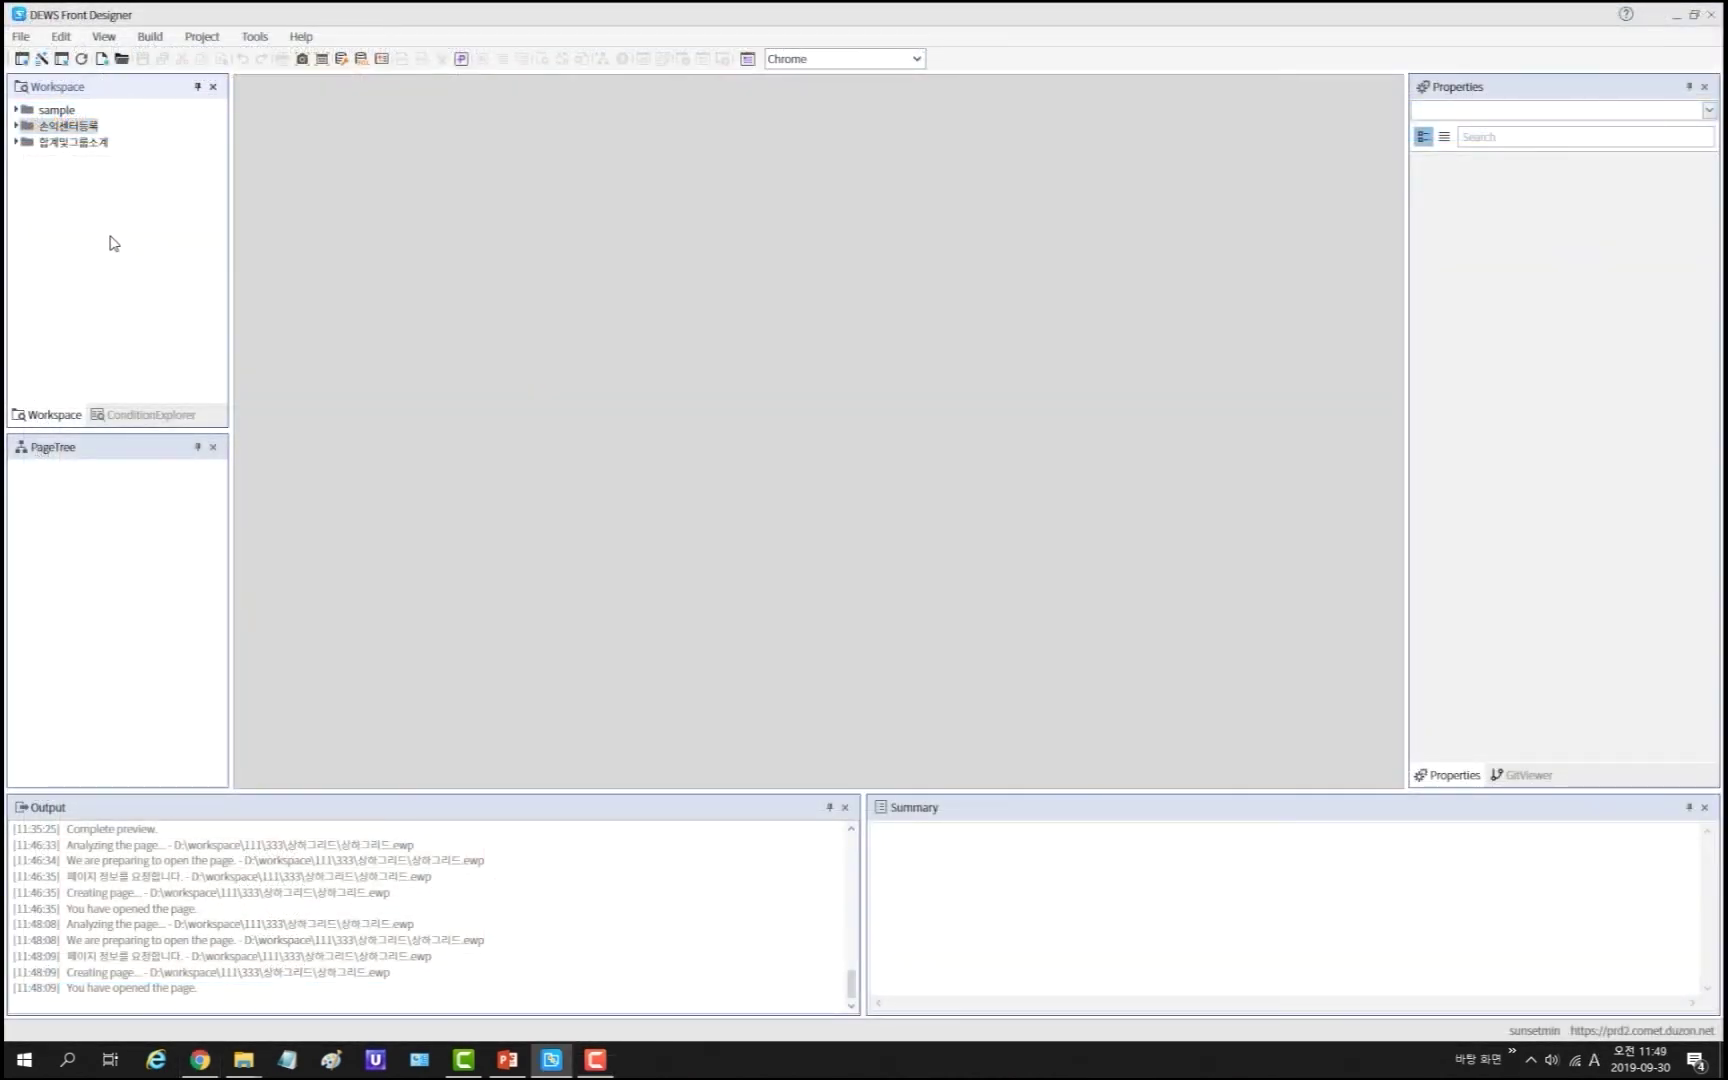
Step: In DEWS Front Designer, create an Empty Page project with project name, menu ID and menu title all set to 상하그리드
right_click(111, 240)
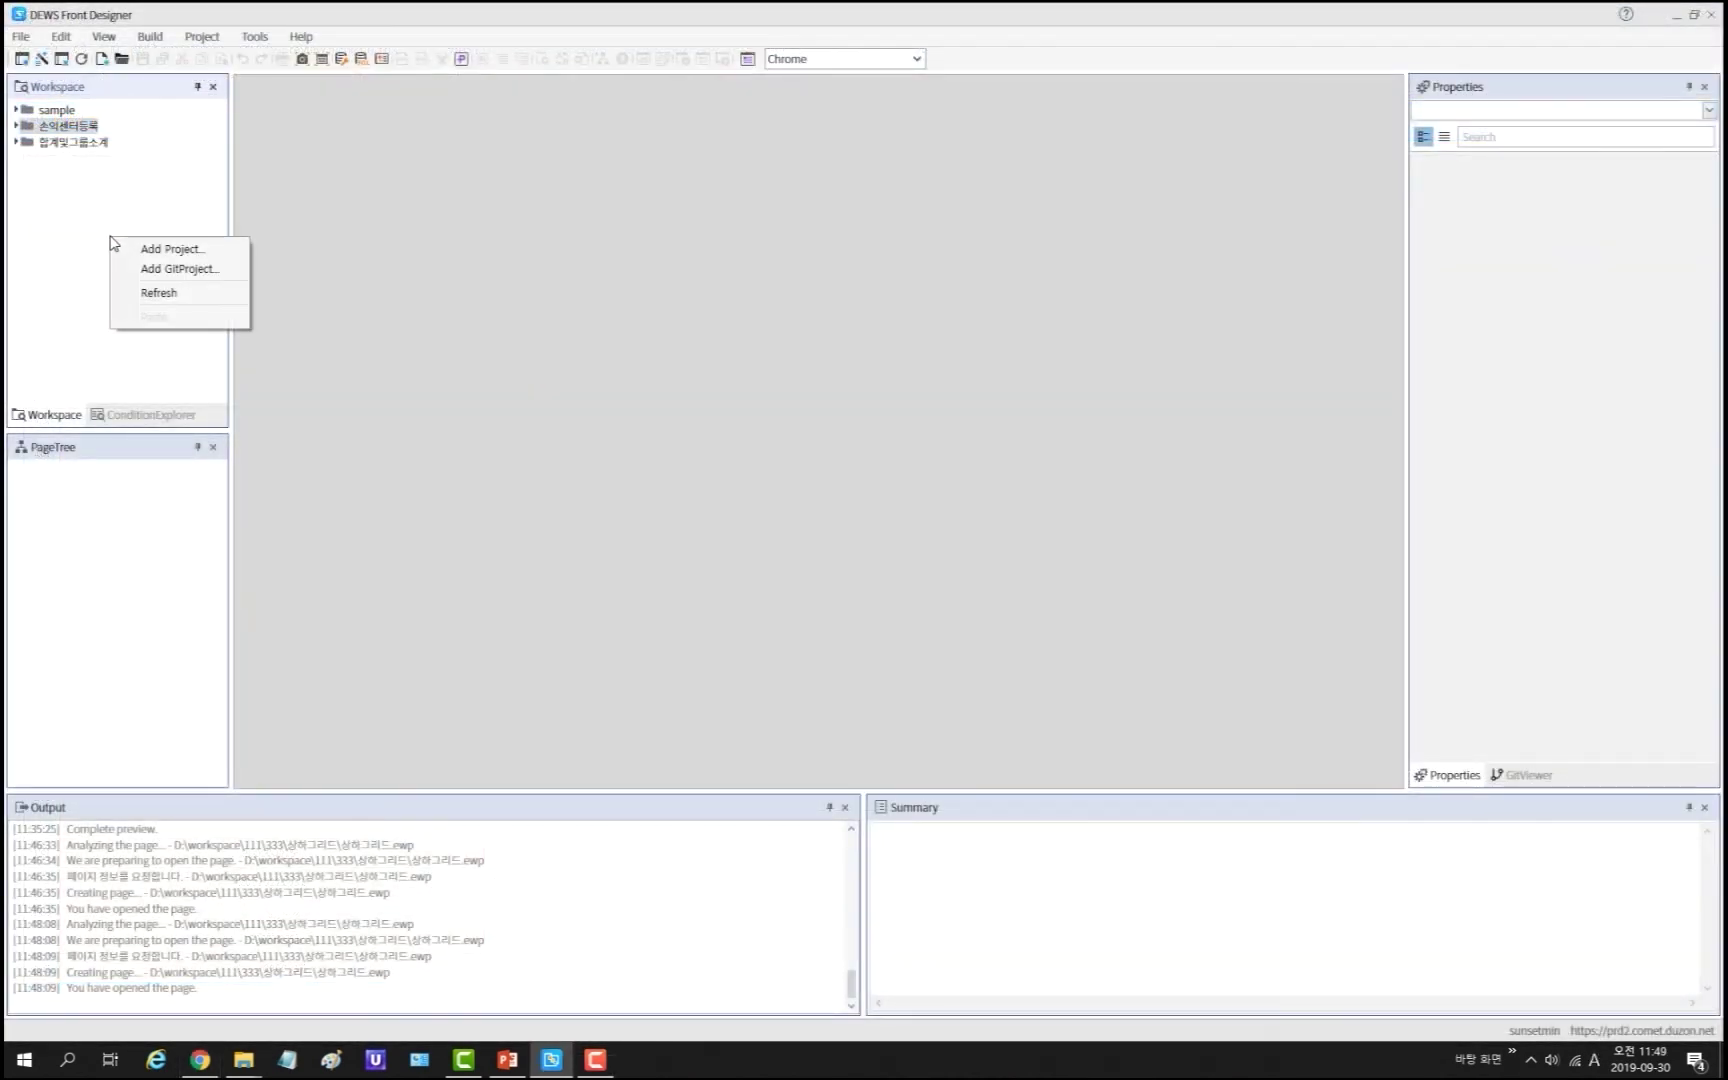
click(224, 254)
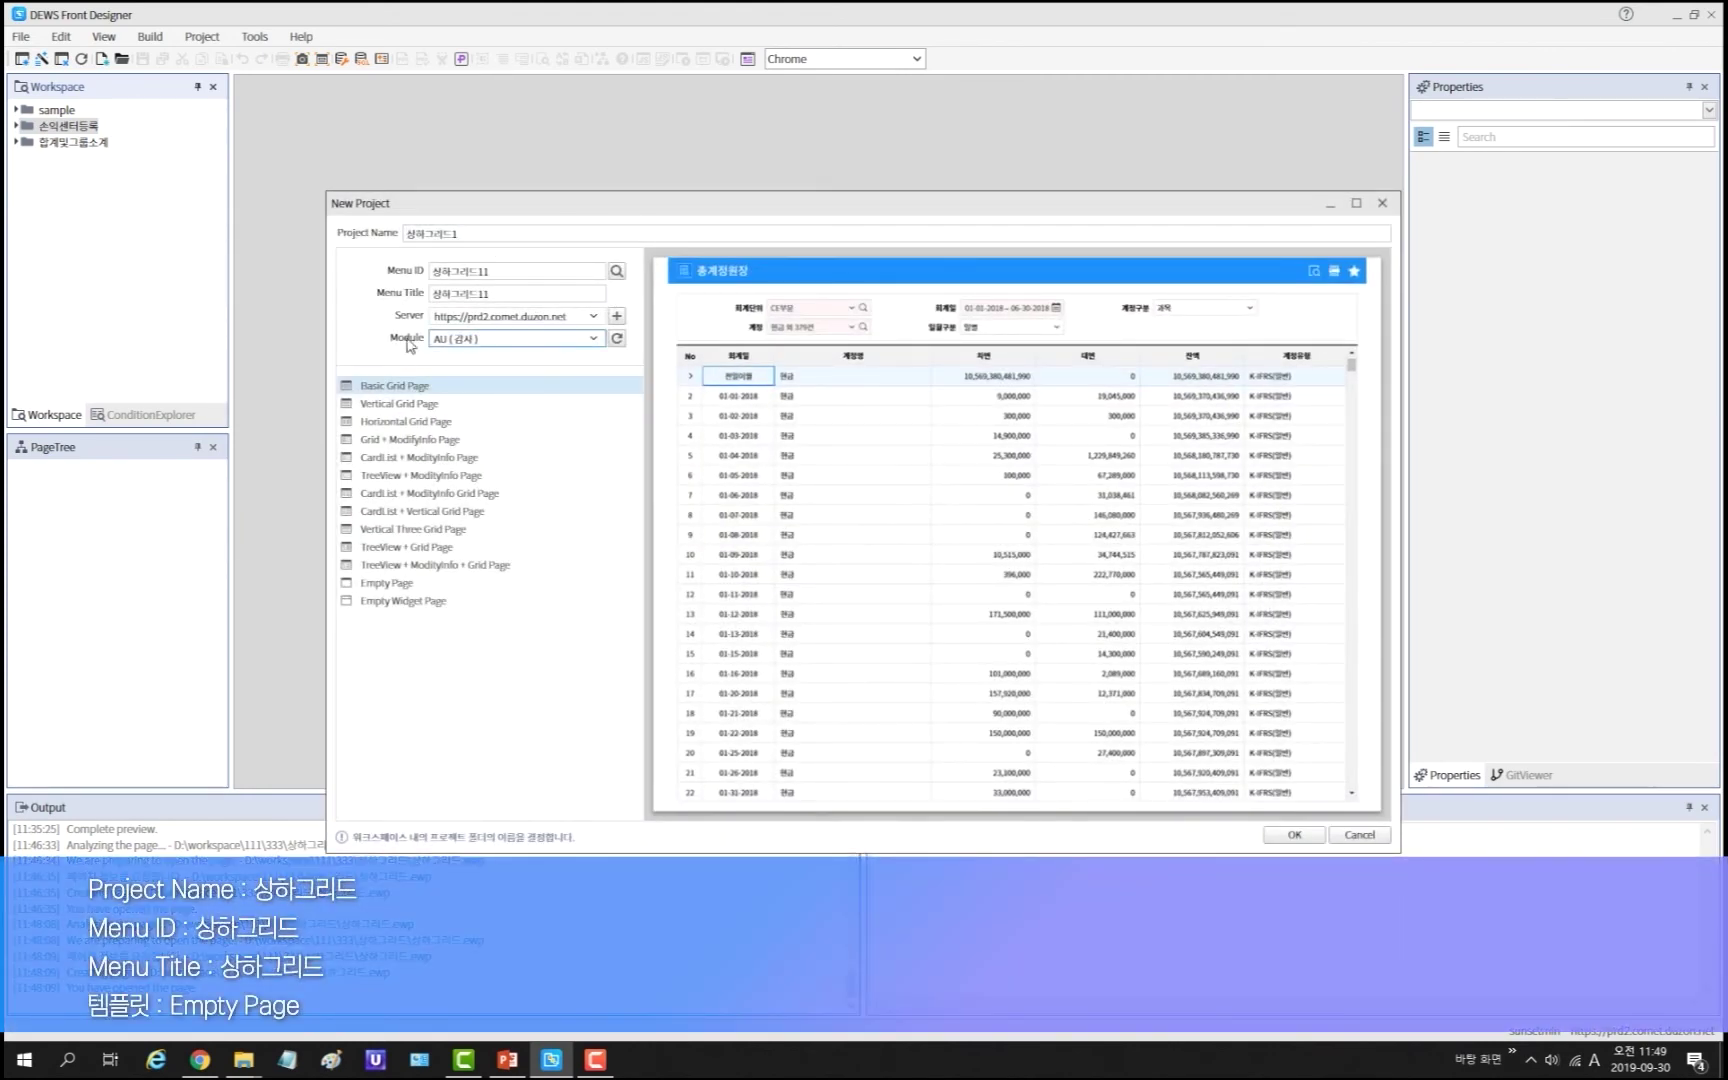
key(BackSpace)
click(507, 268)
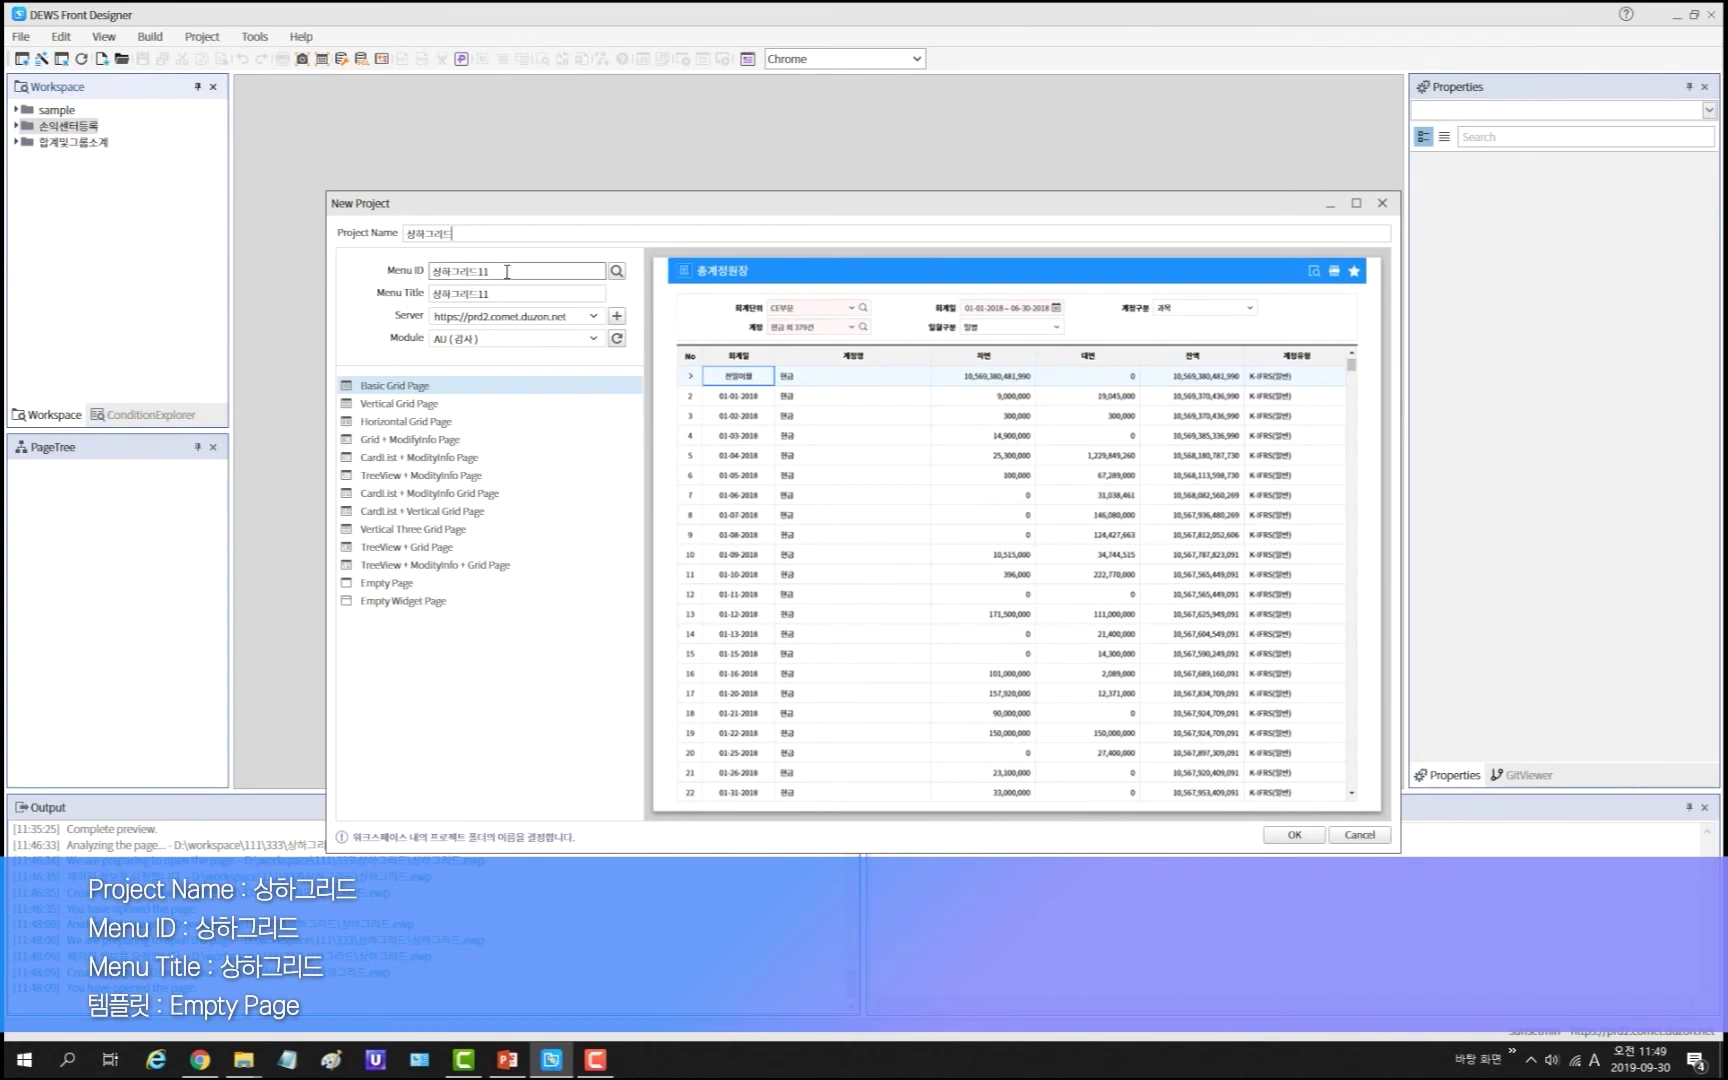
key(BackSpace)
key(BackSpace)
click(517, 292)
key(BackSpace)
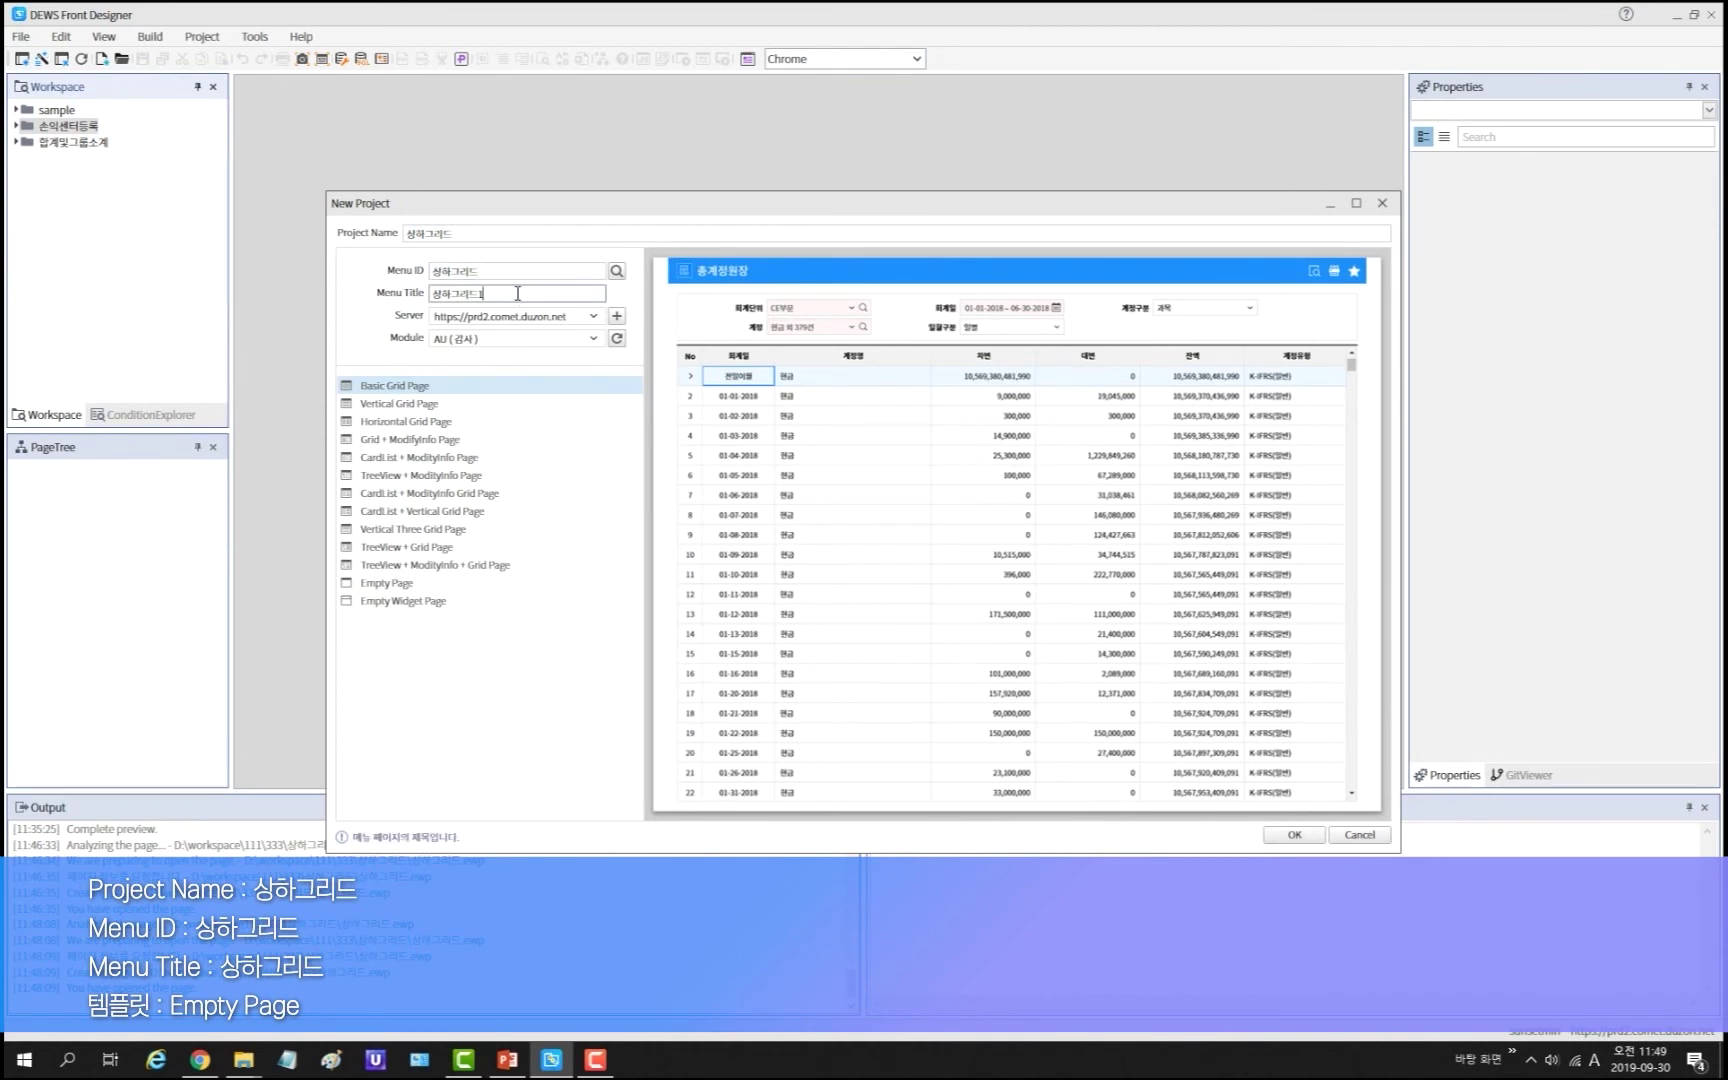
click(475, 585)
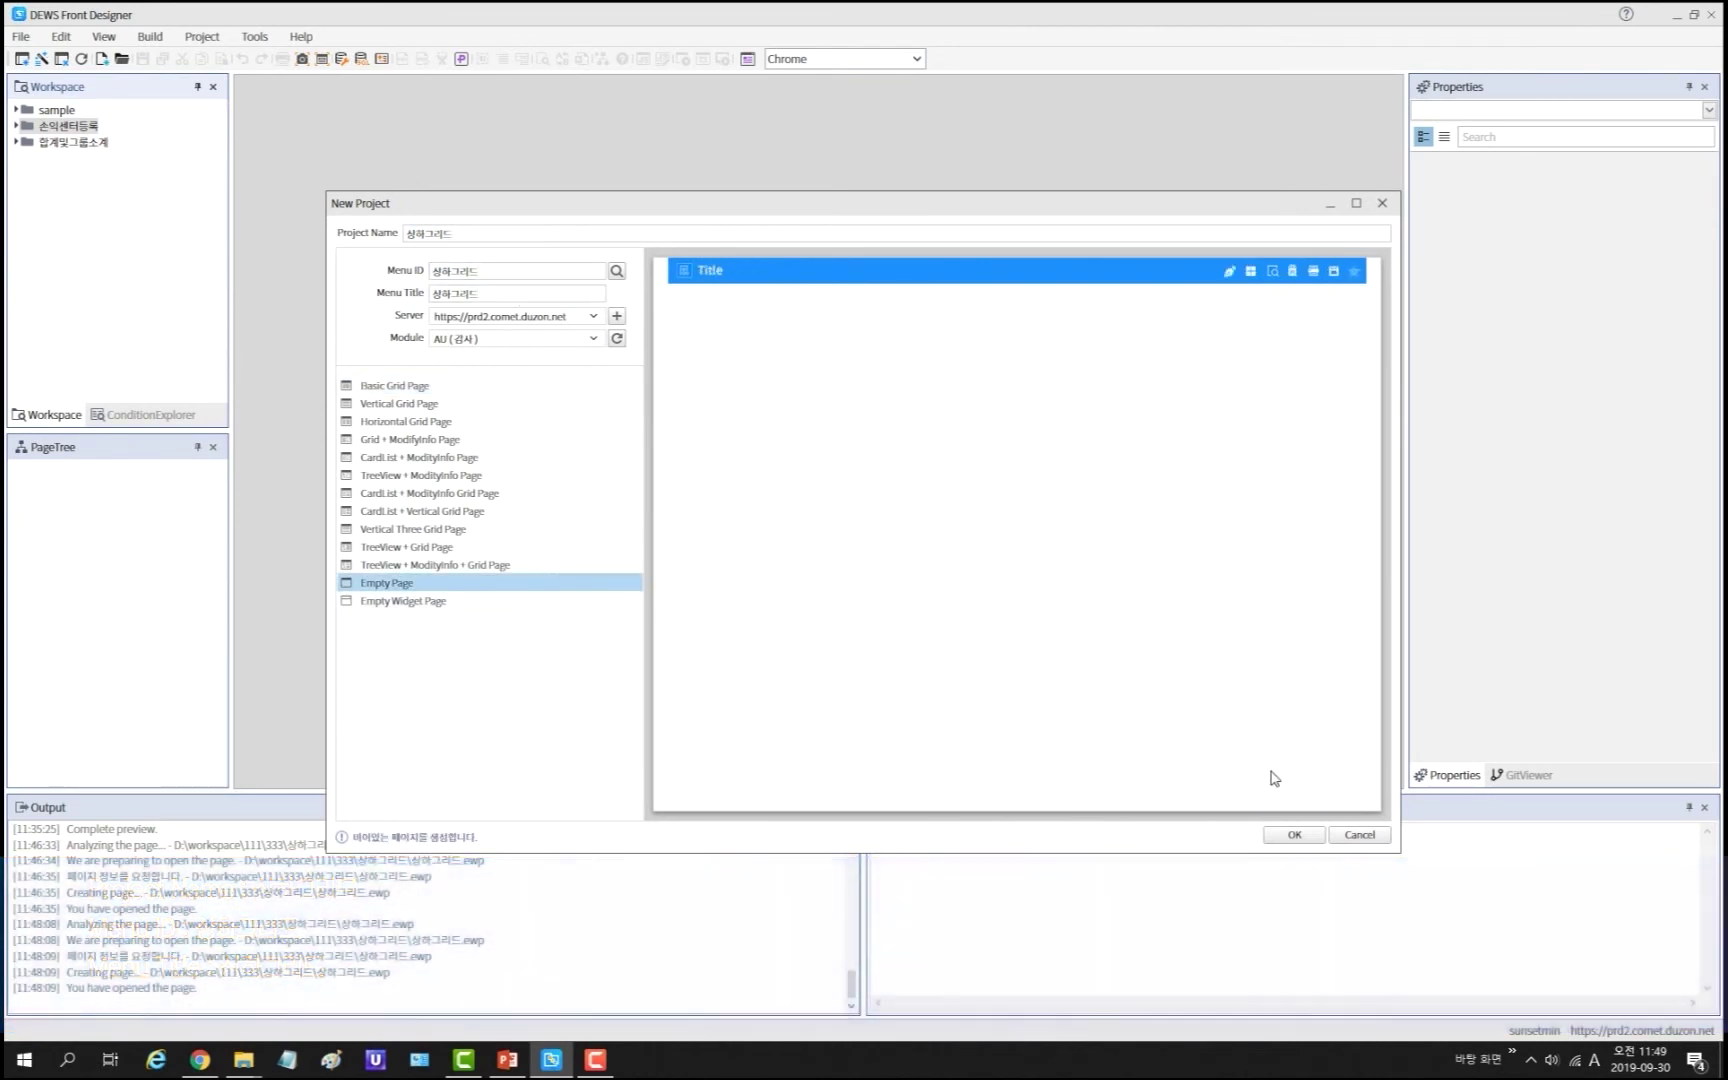
click(1303, 840)
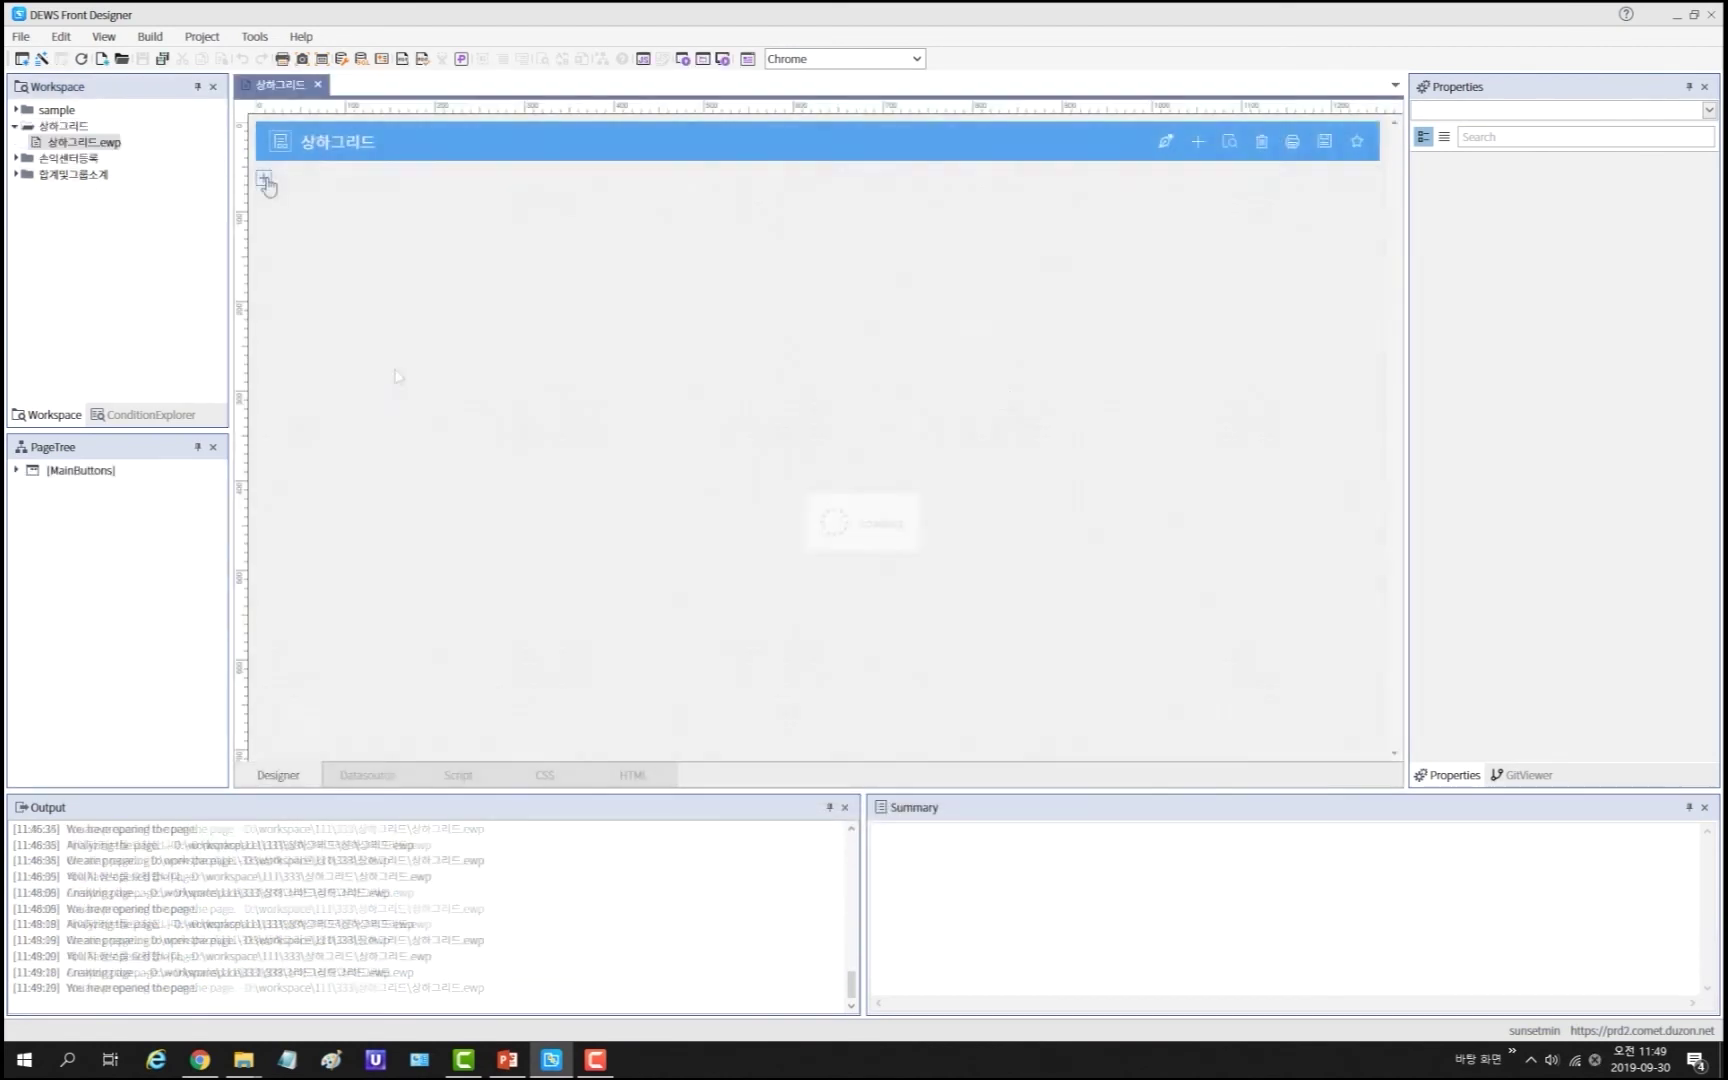
Step: Add a ConditionPanel to the 상하그리드 page and set its id to searchCondition
click(265, 180)
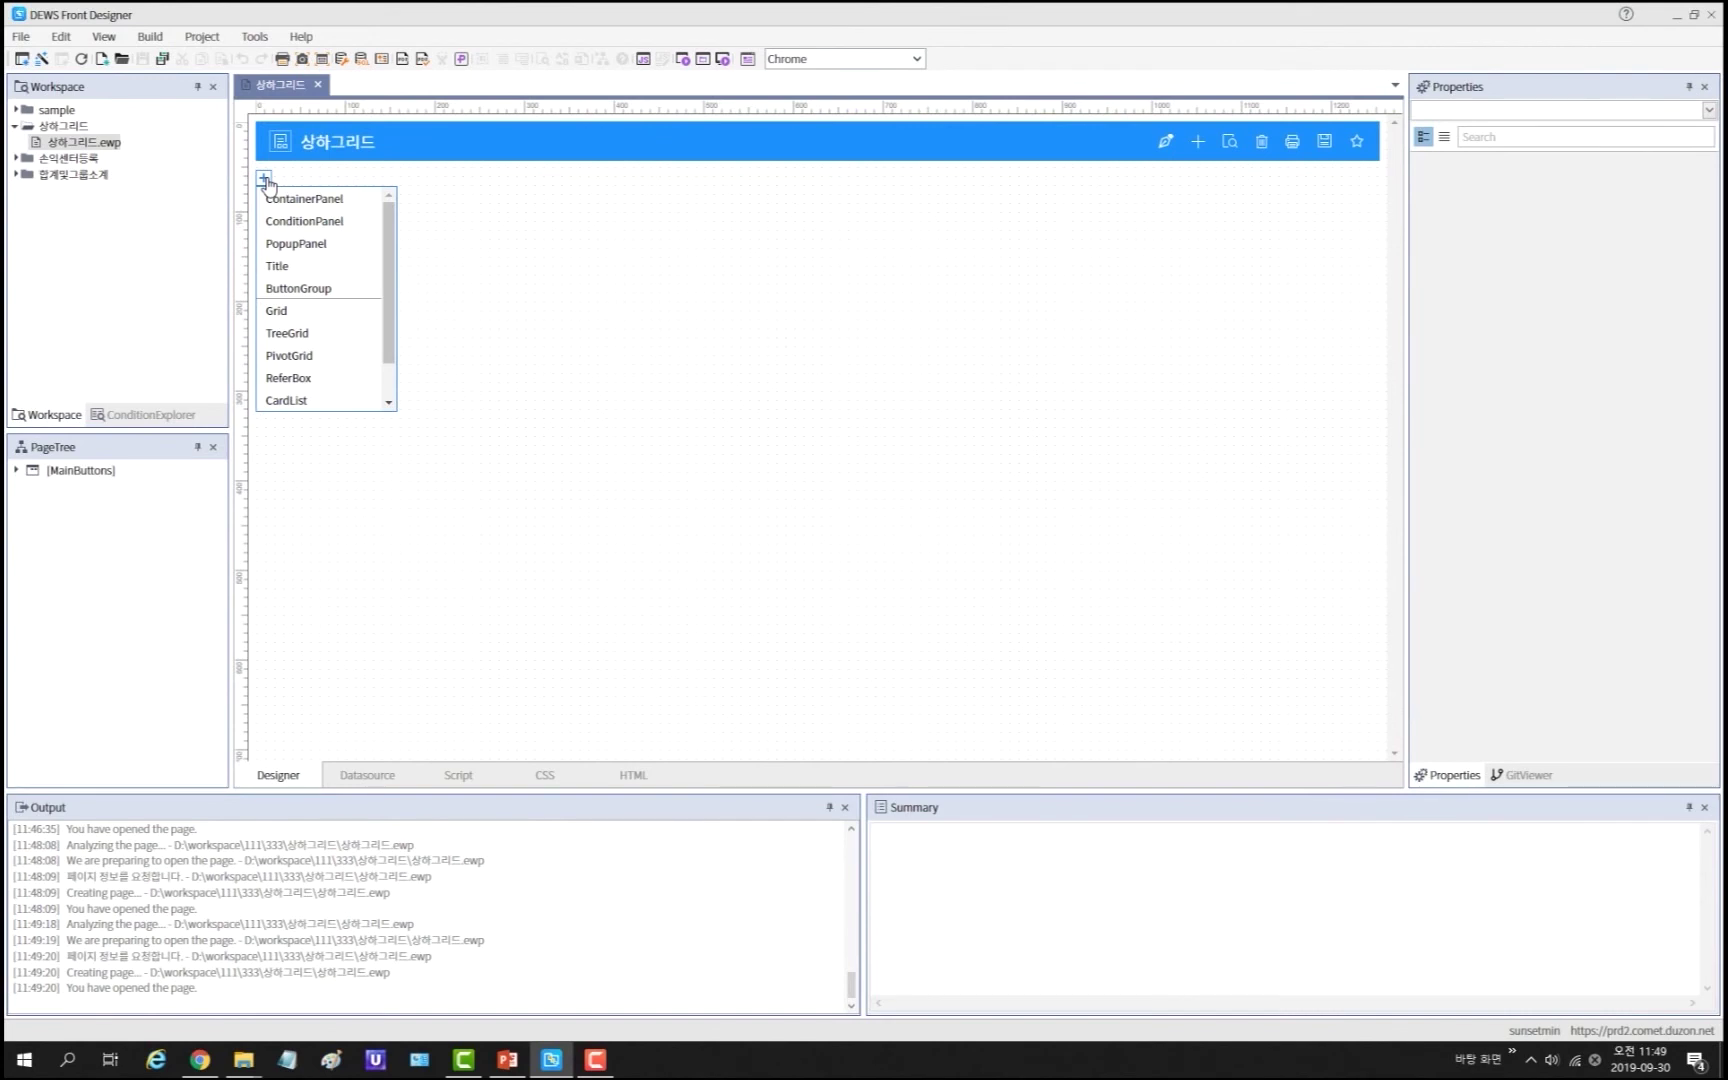
click(325, 222)
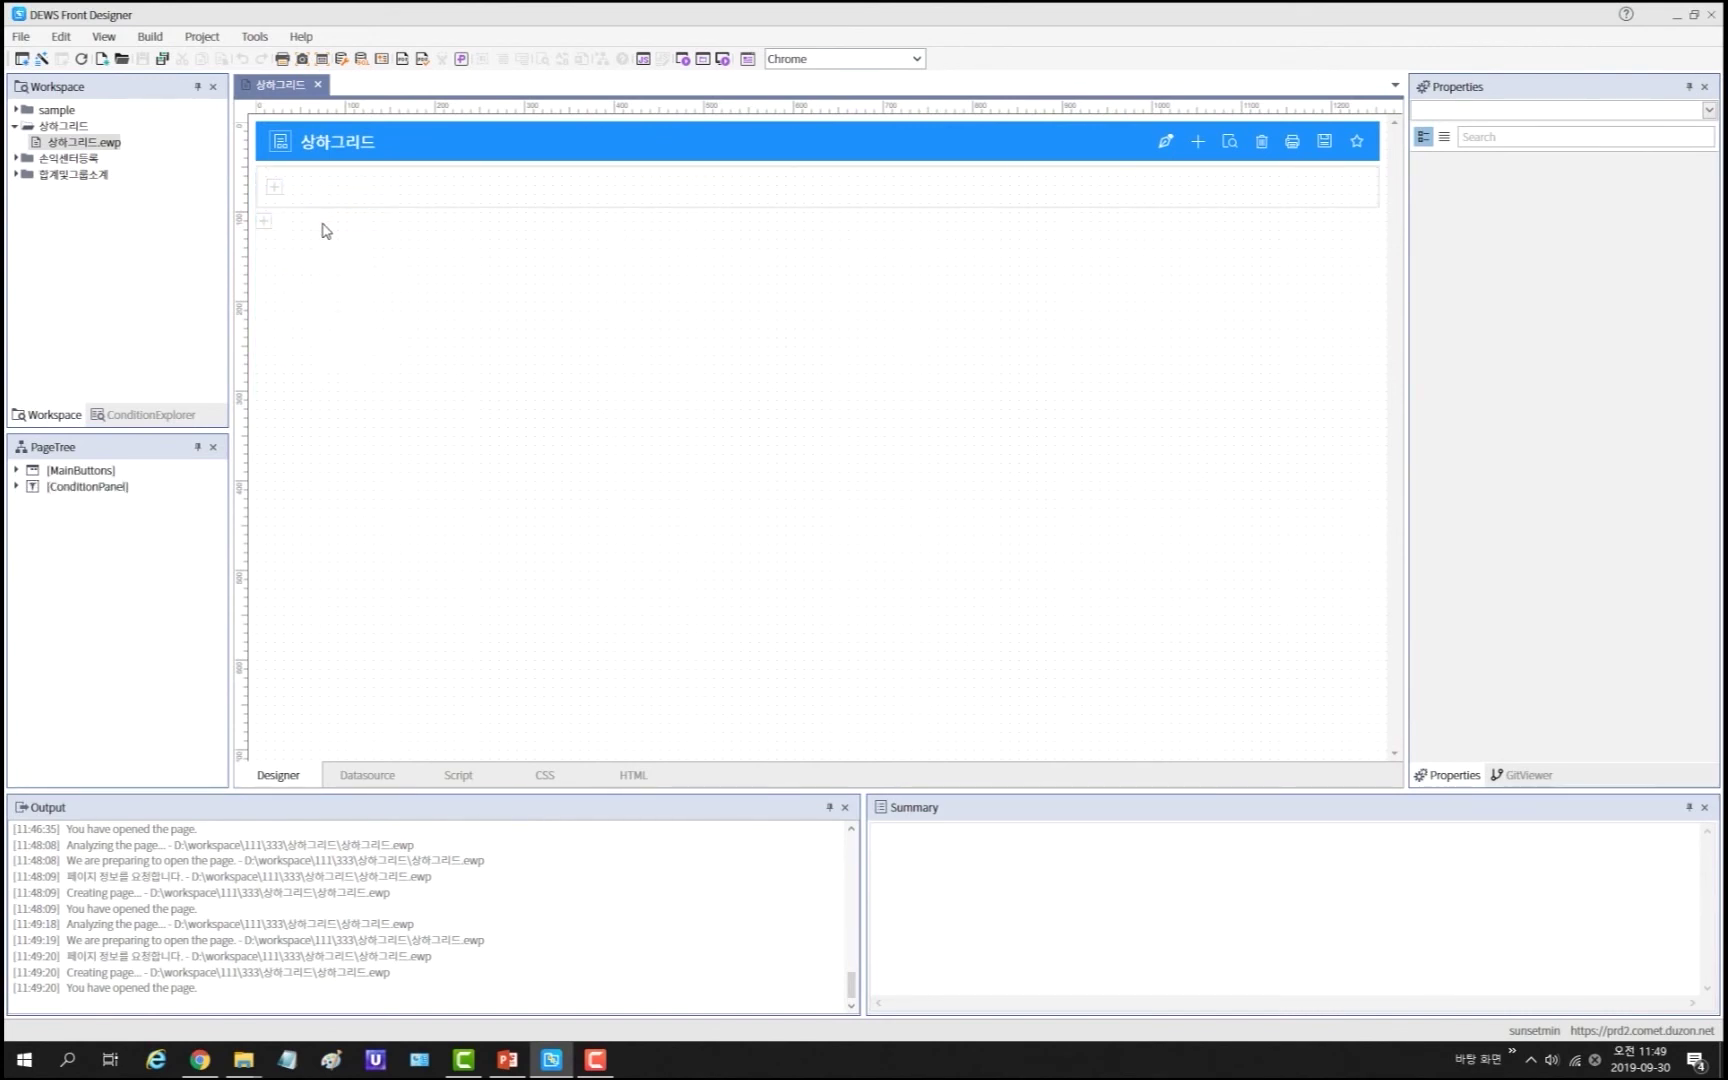
click(453, 193)
click(1615, 182)
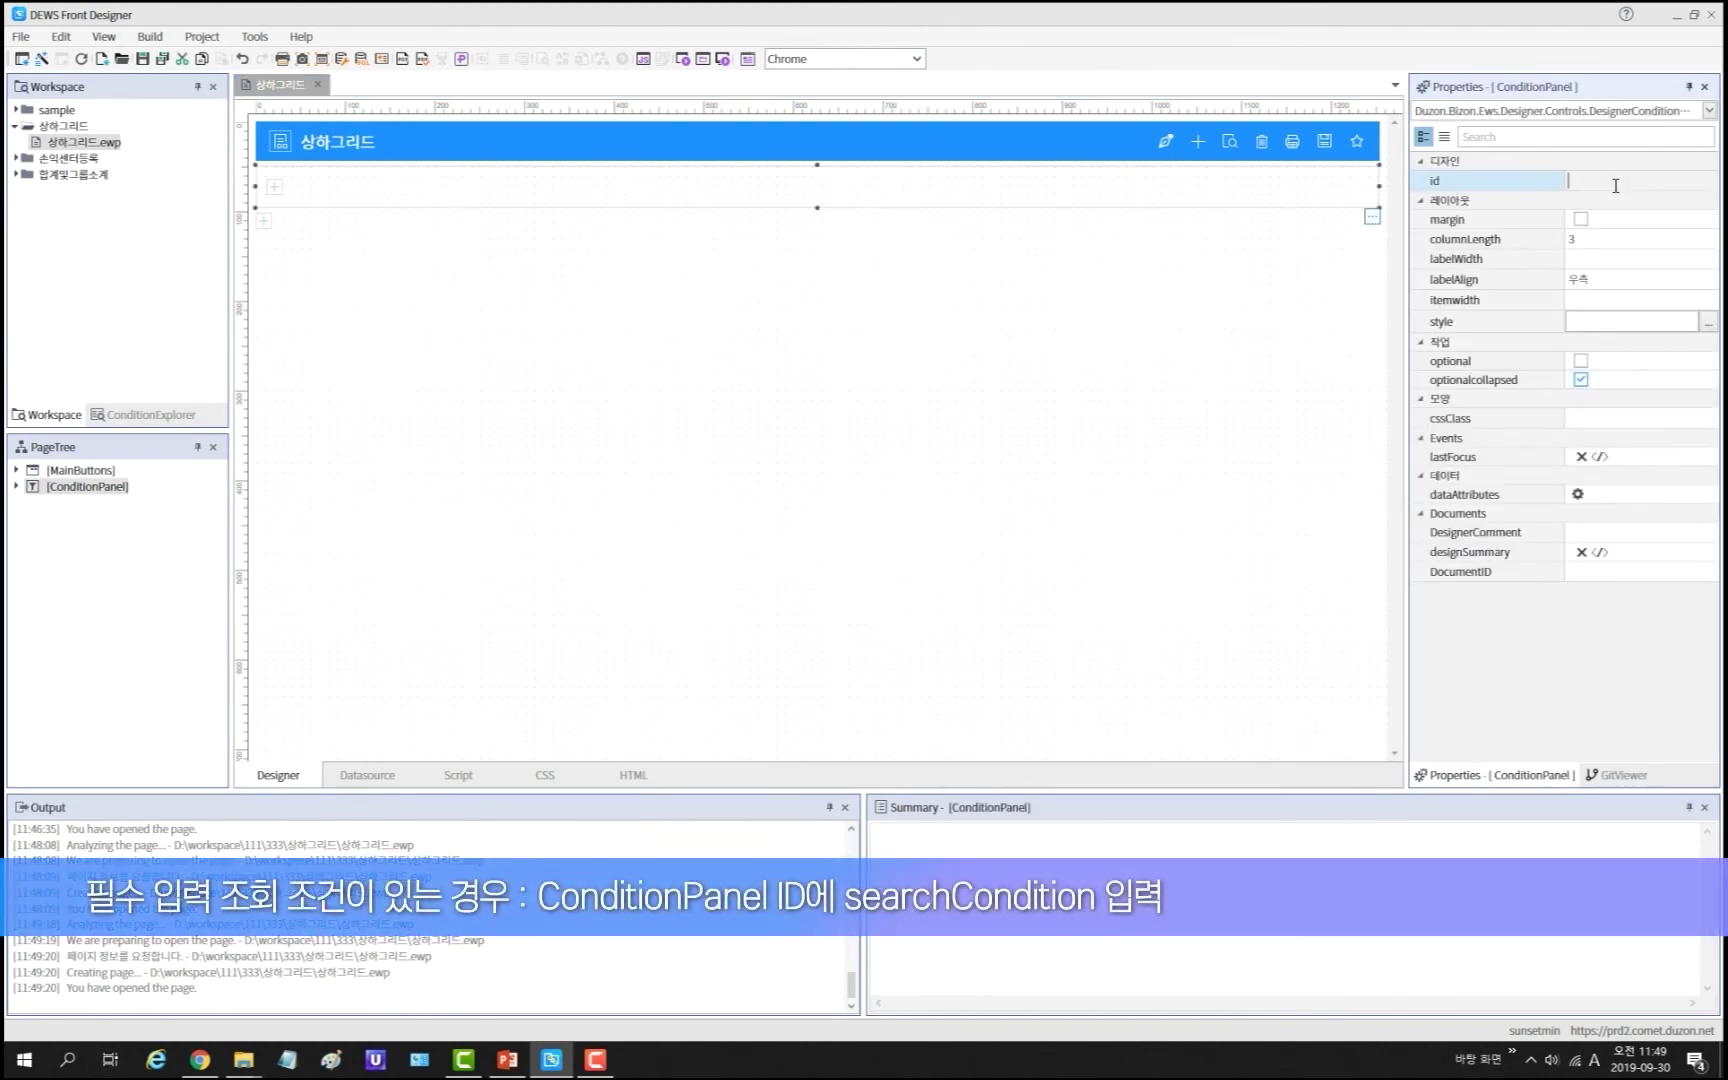
text(searchCondition)
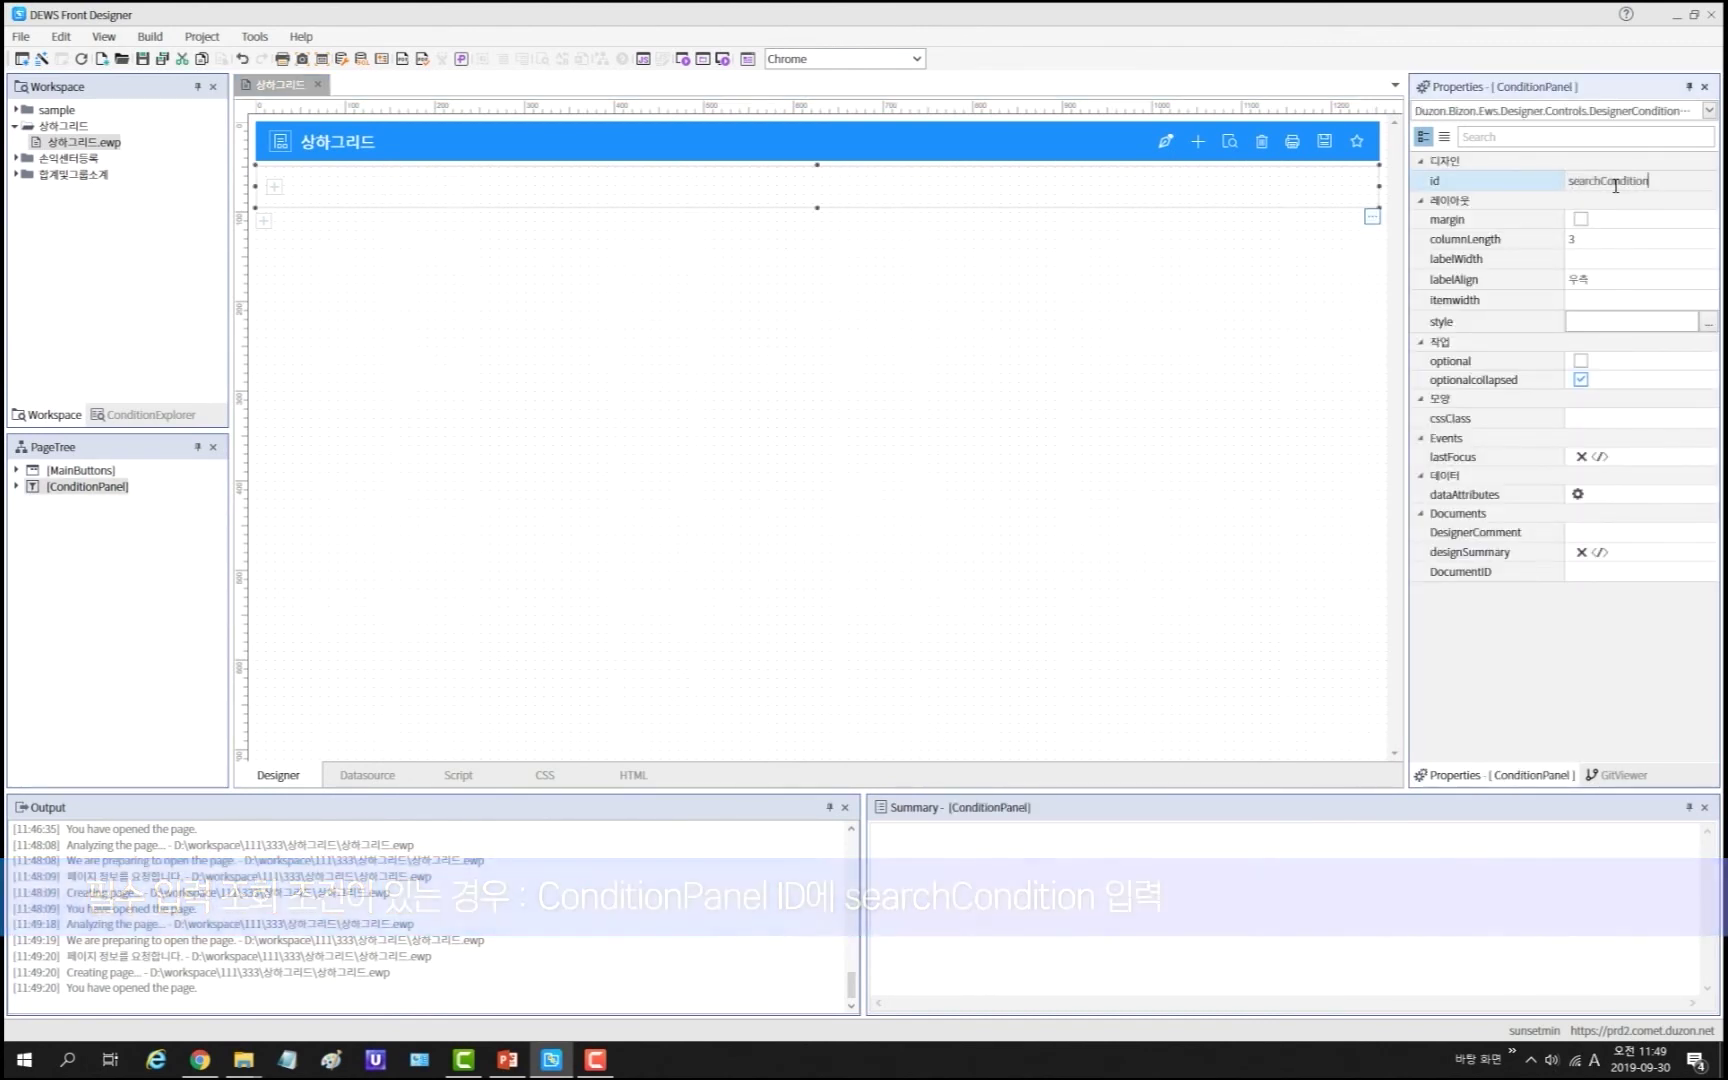
key(Return)
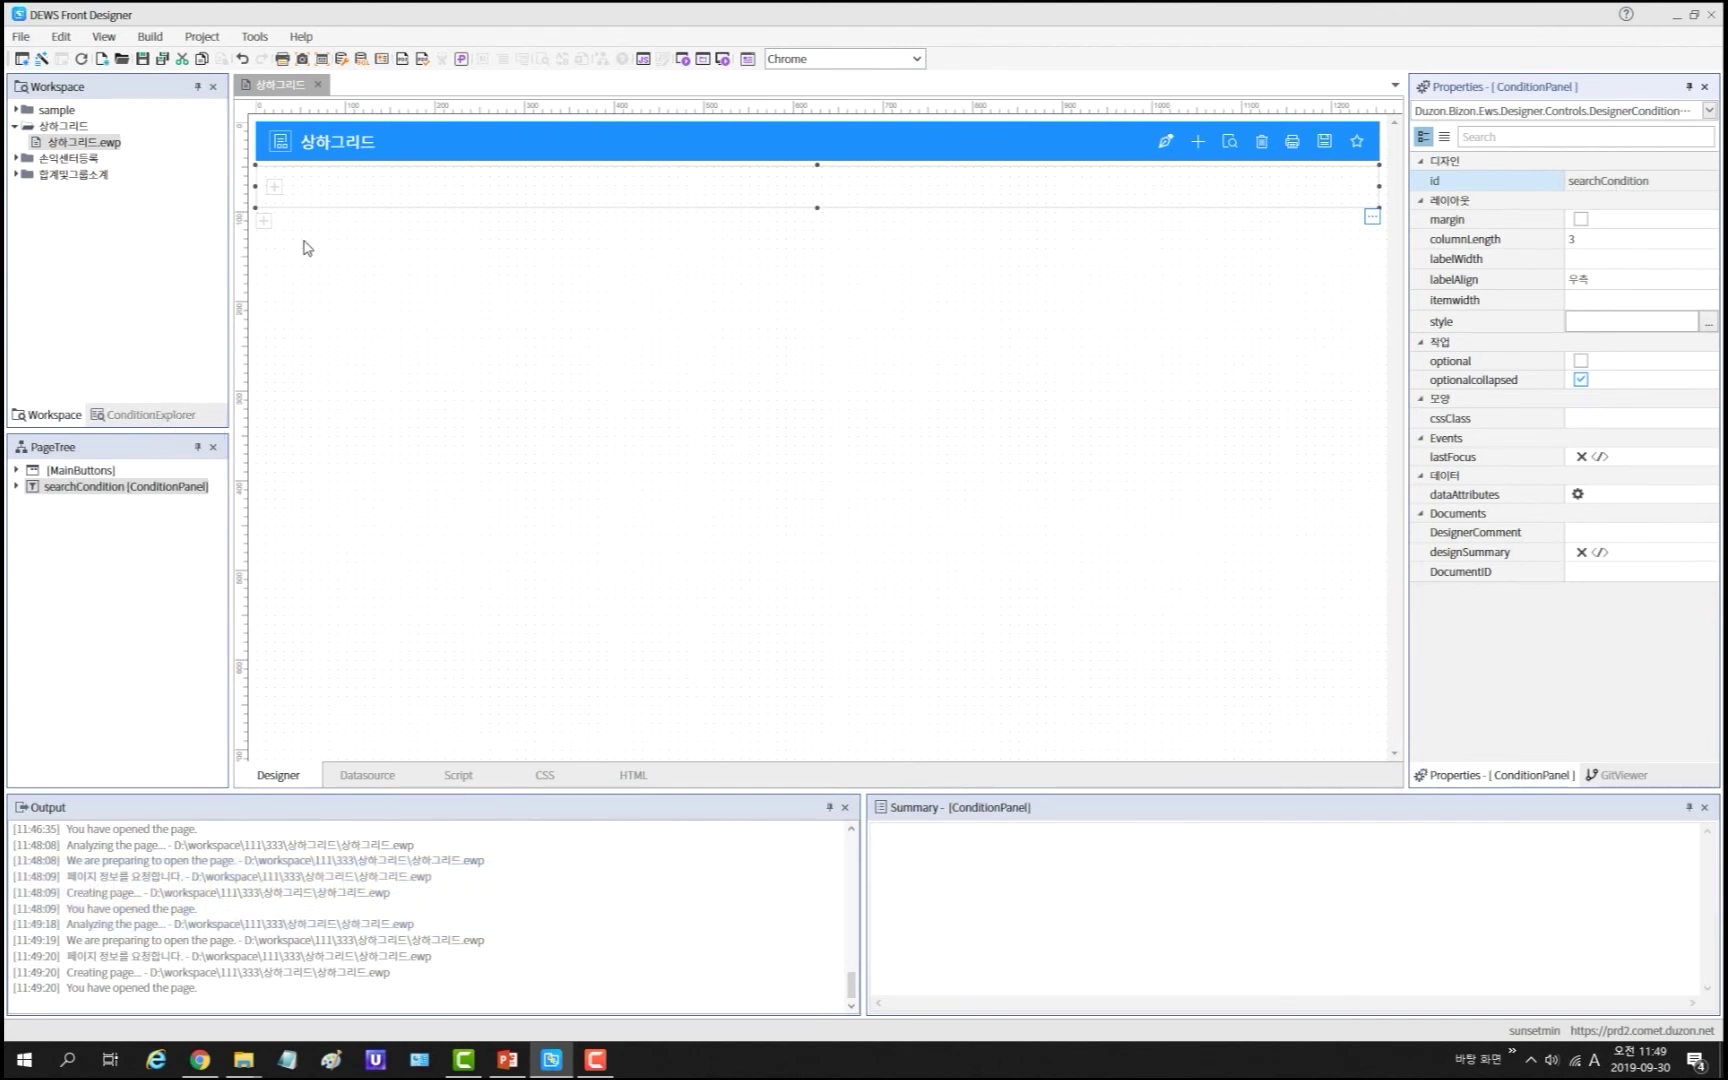
Step: Add the MA module's 부서(코드피커) search condition (H_MA_DEPT_MST_S) to the condition panel and set its state to 필수
click(274, 189)
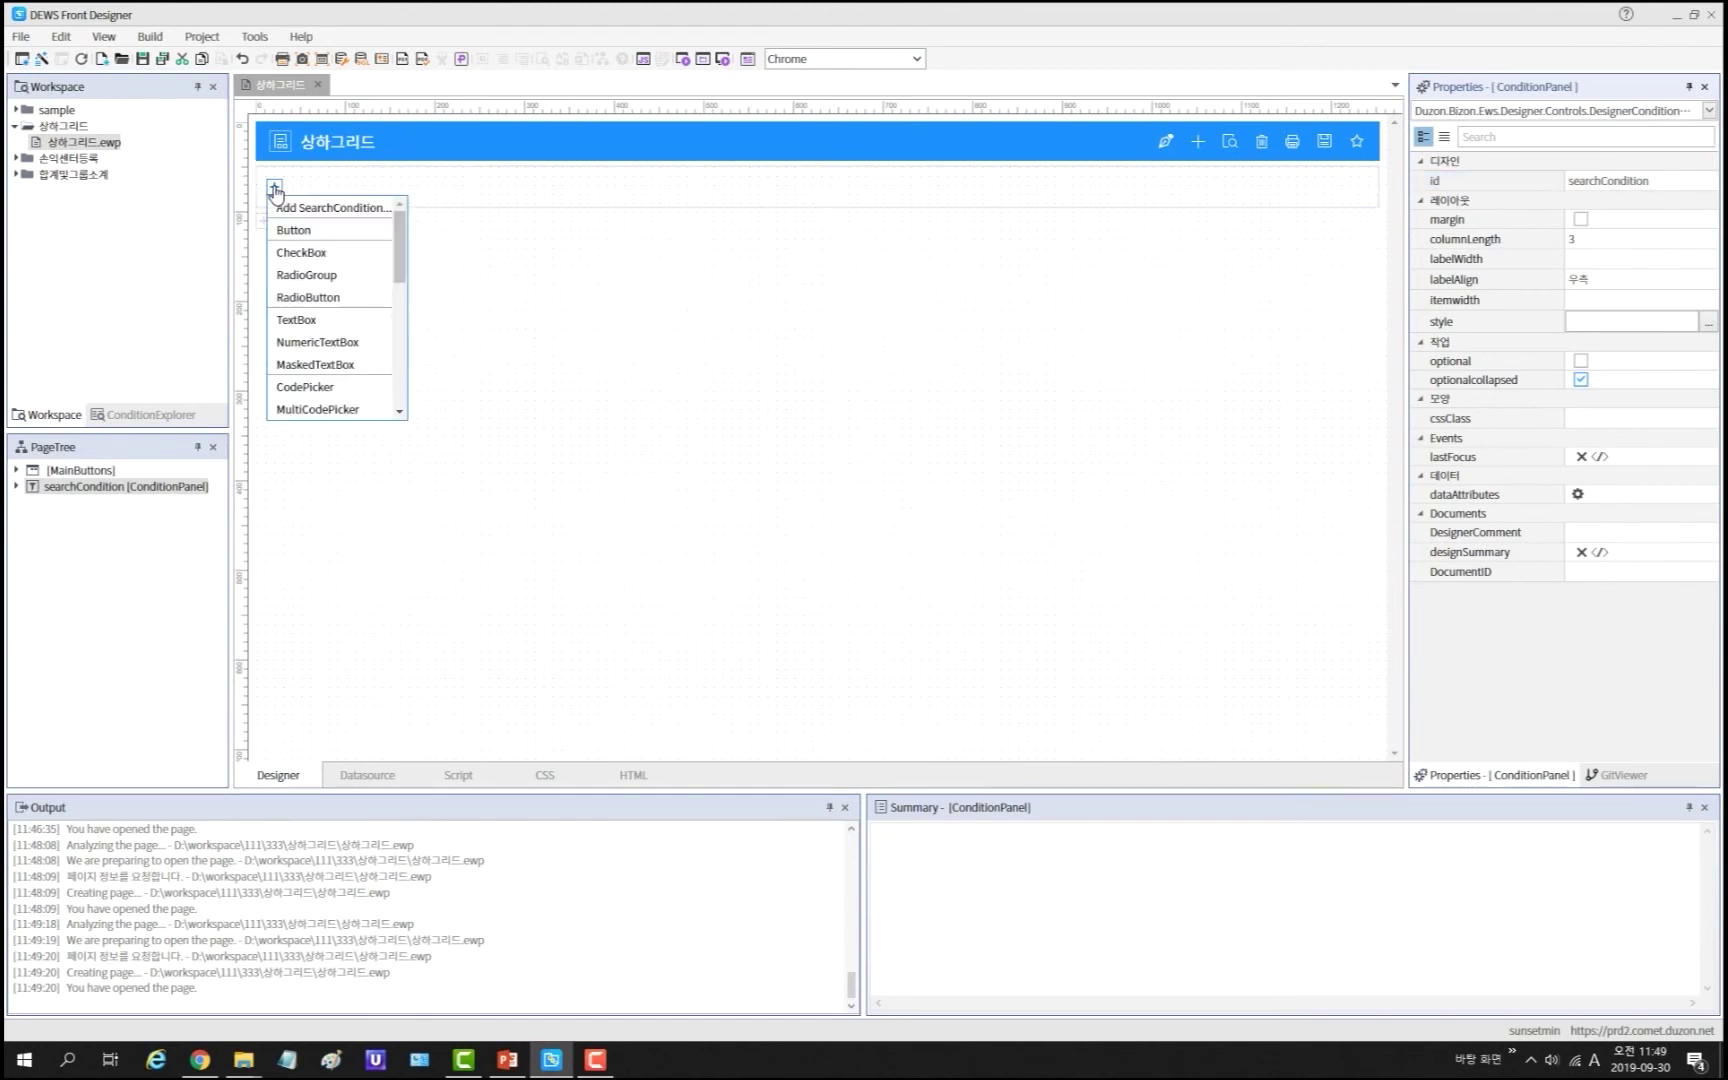
click(363, 210)
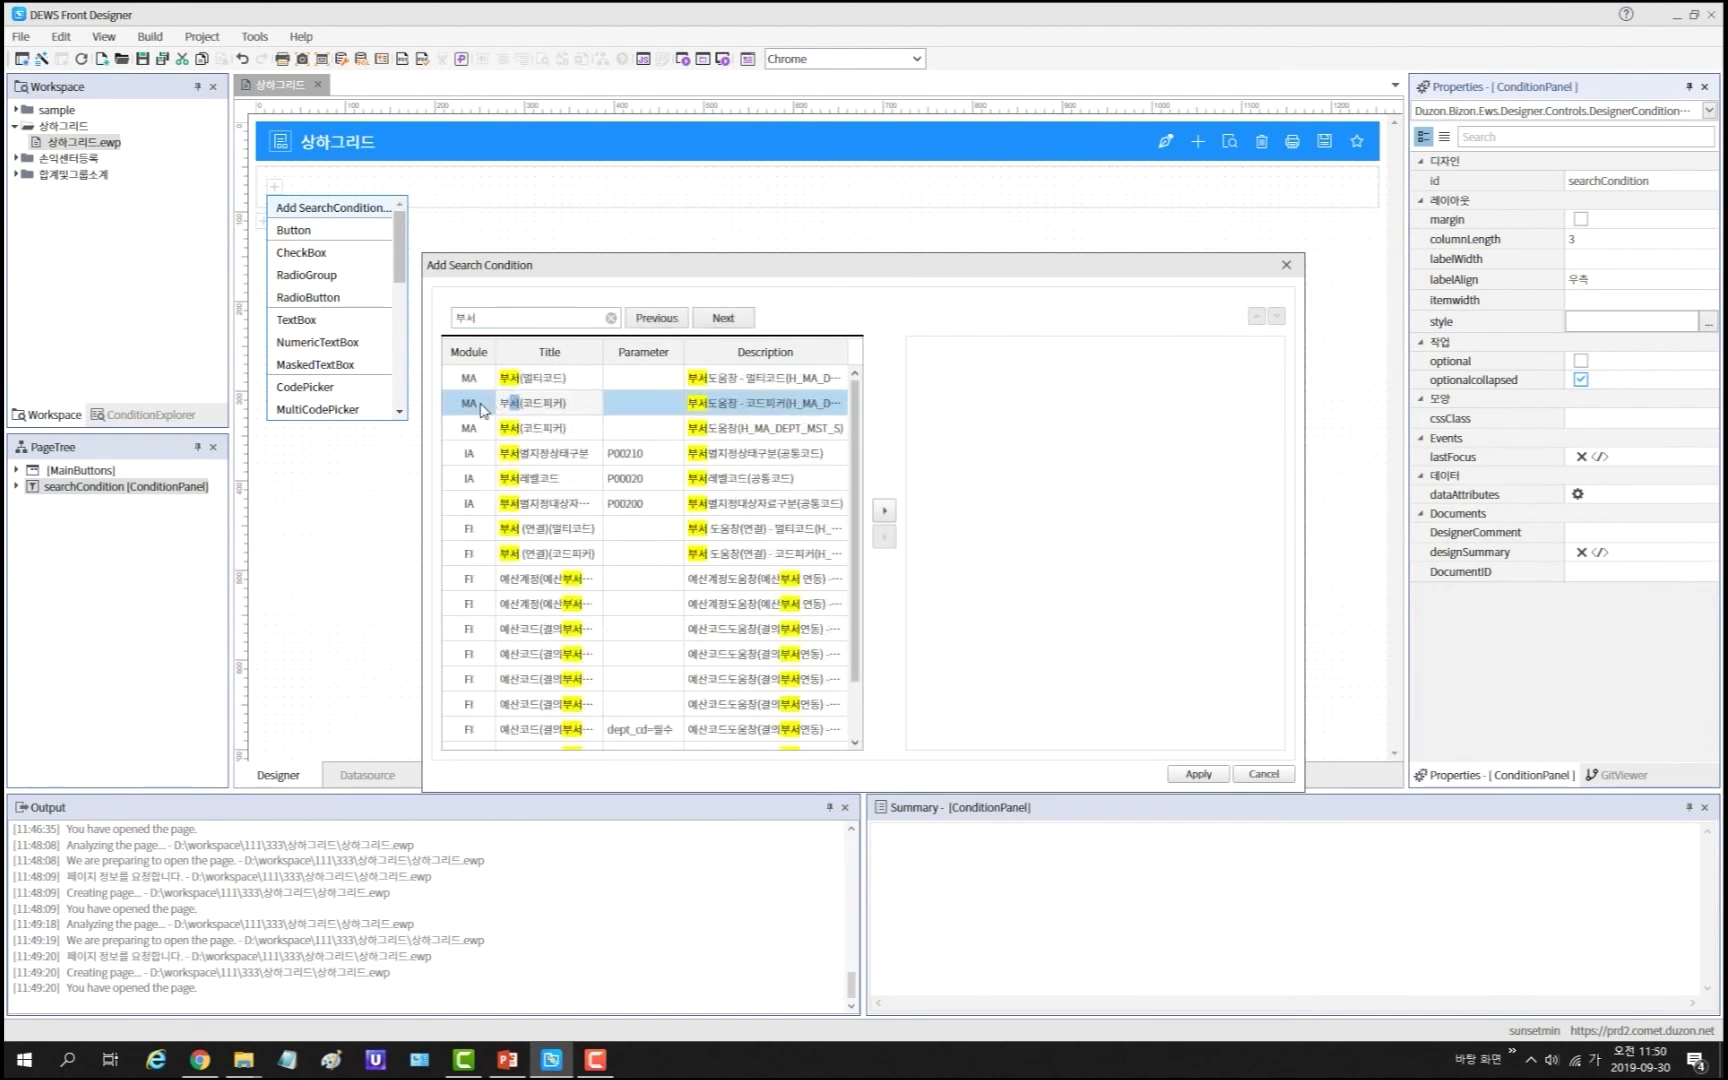
double_click(481, 404)
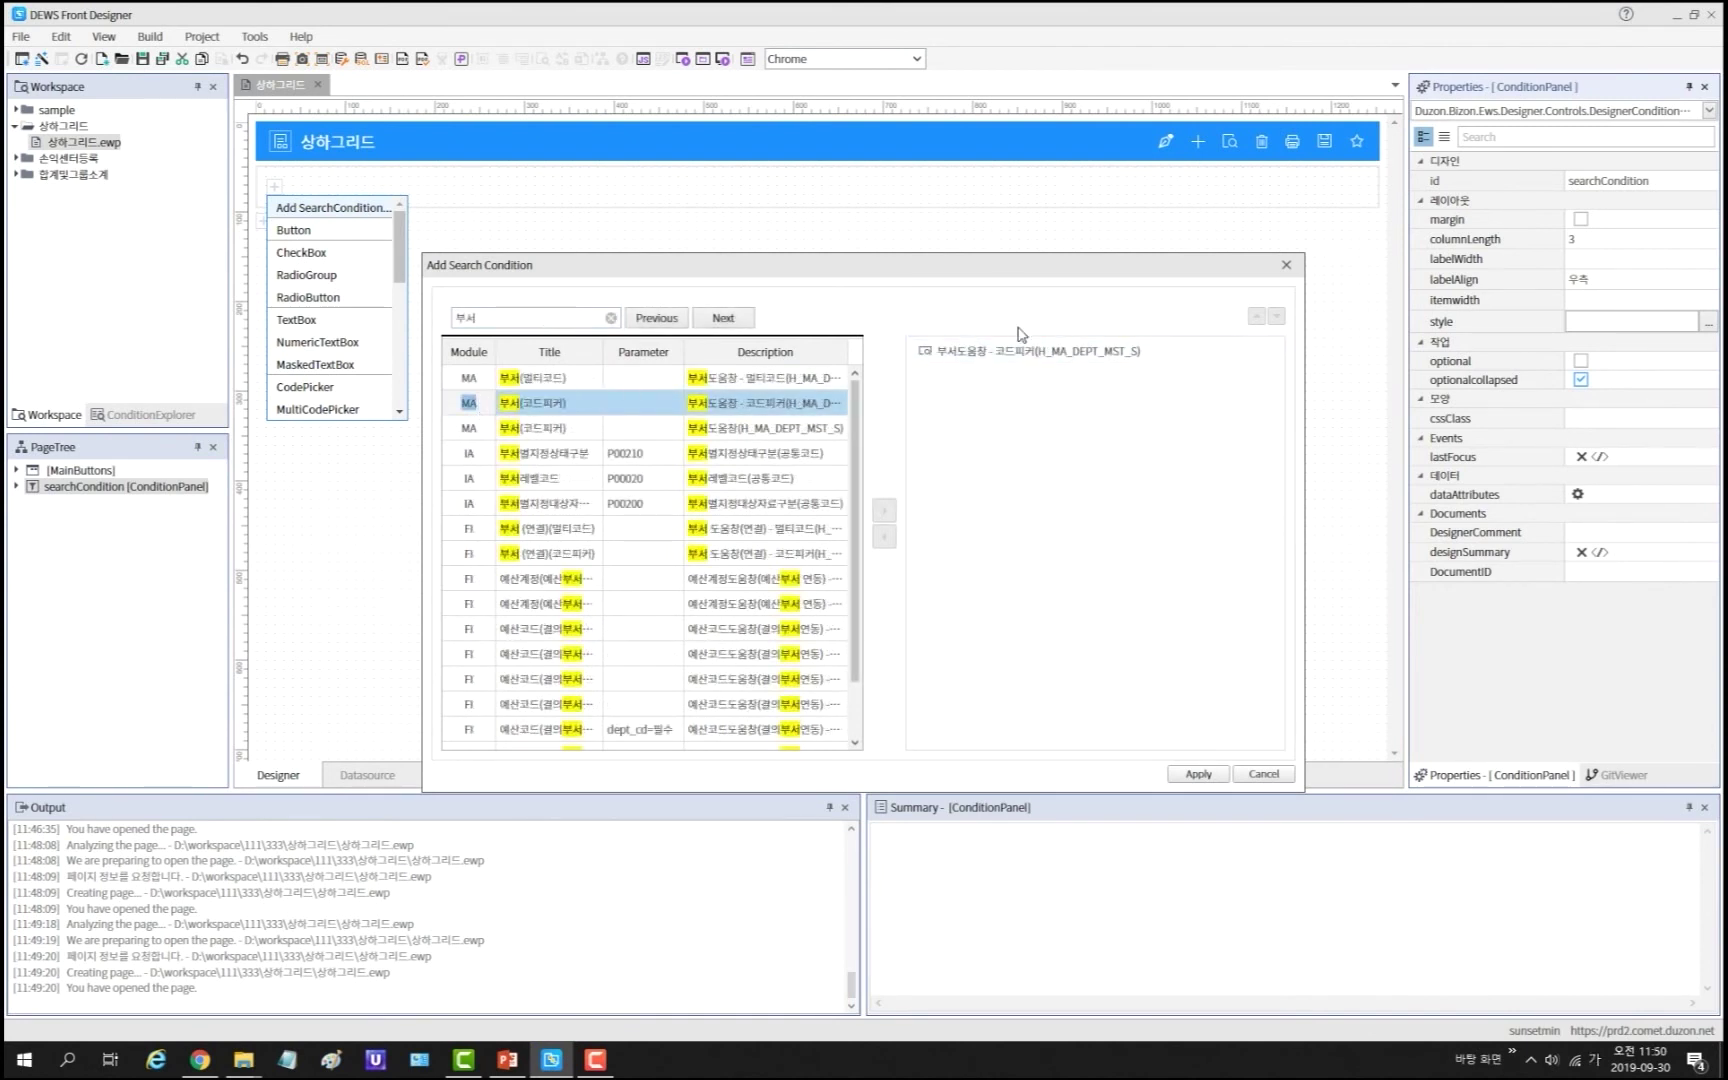
click(1199, 774)
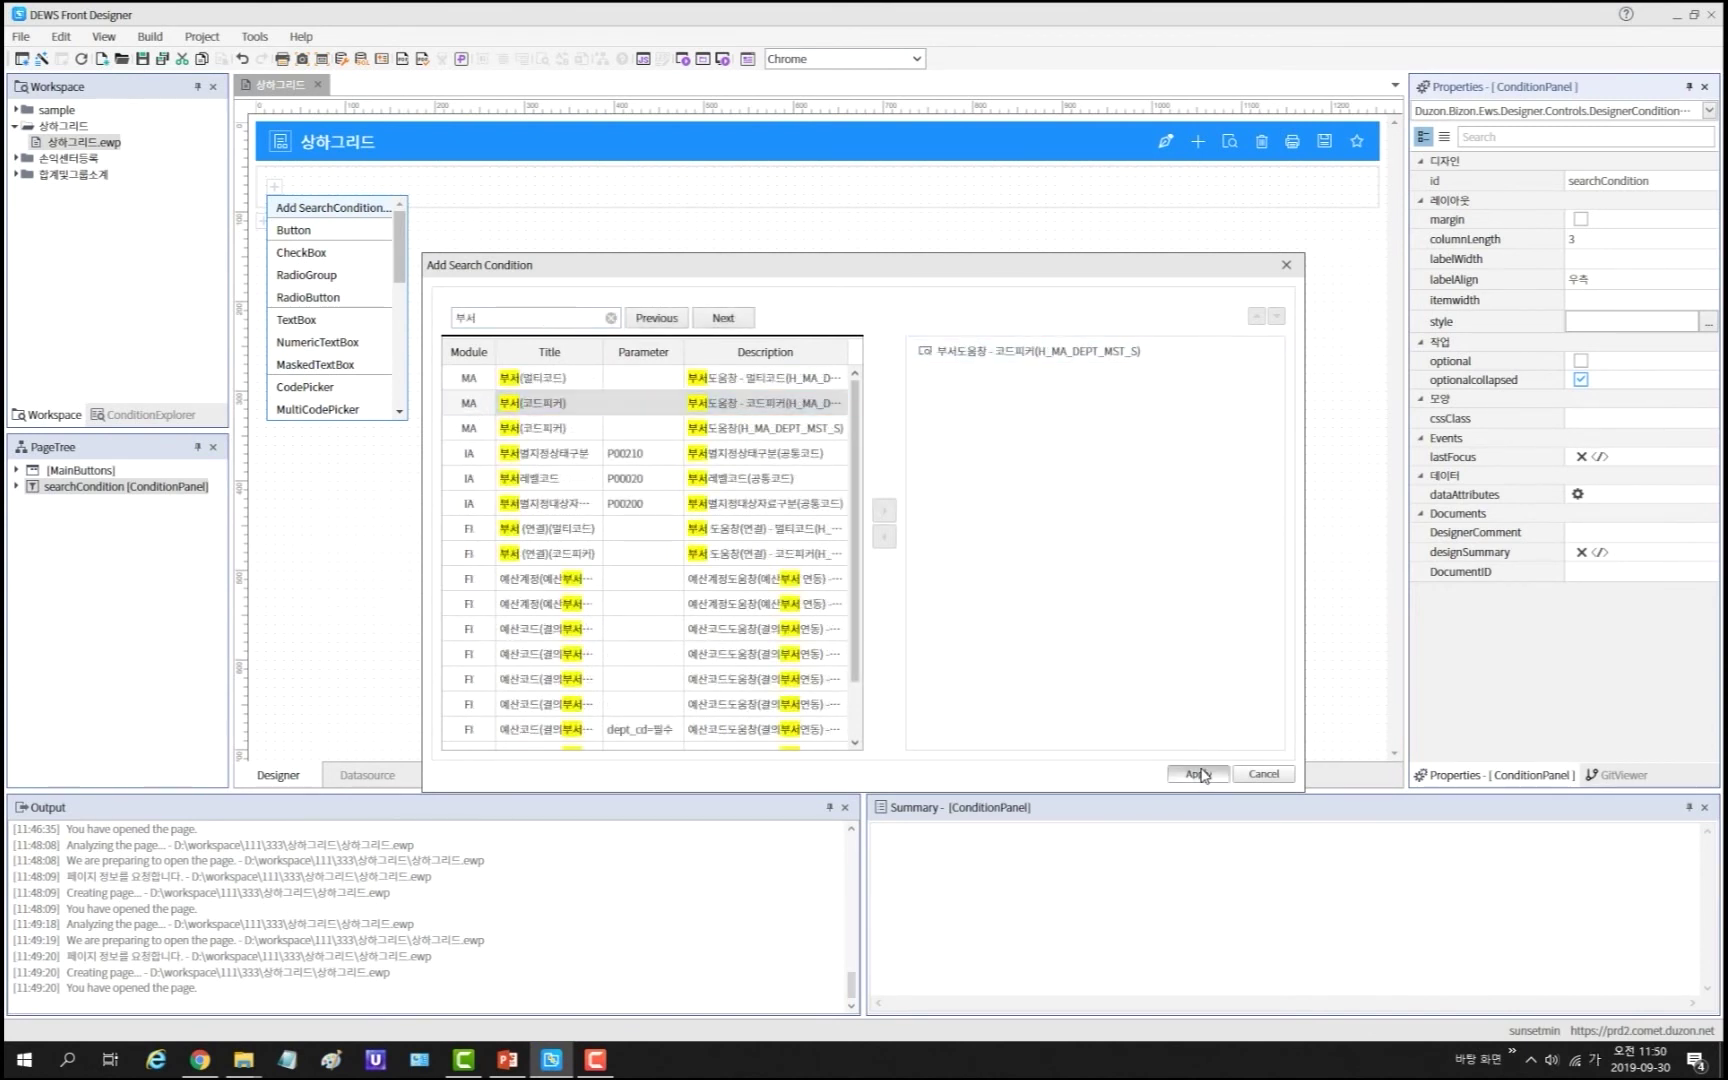
click(432, 188)
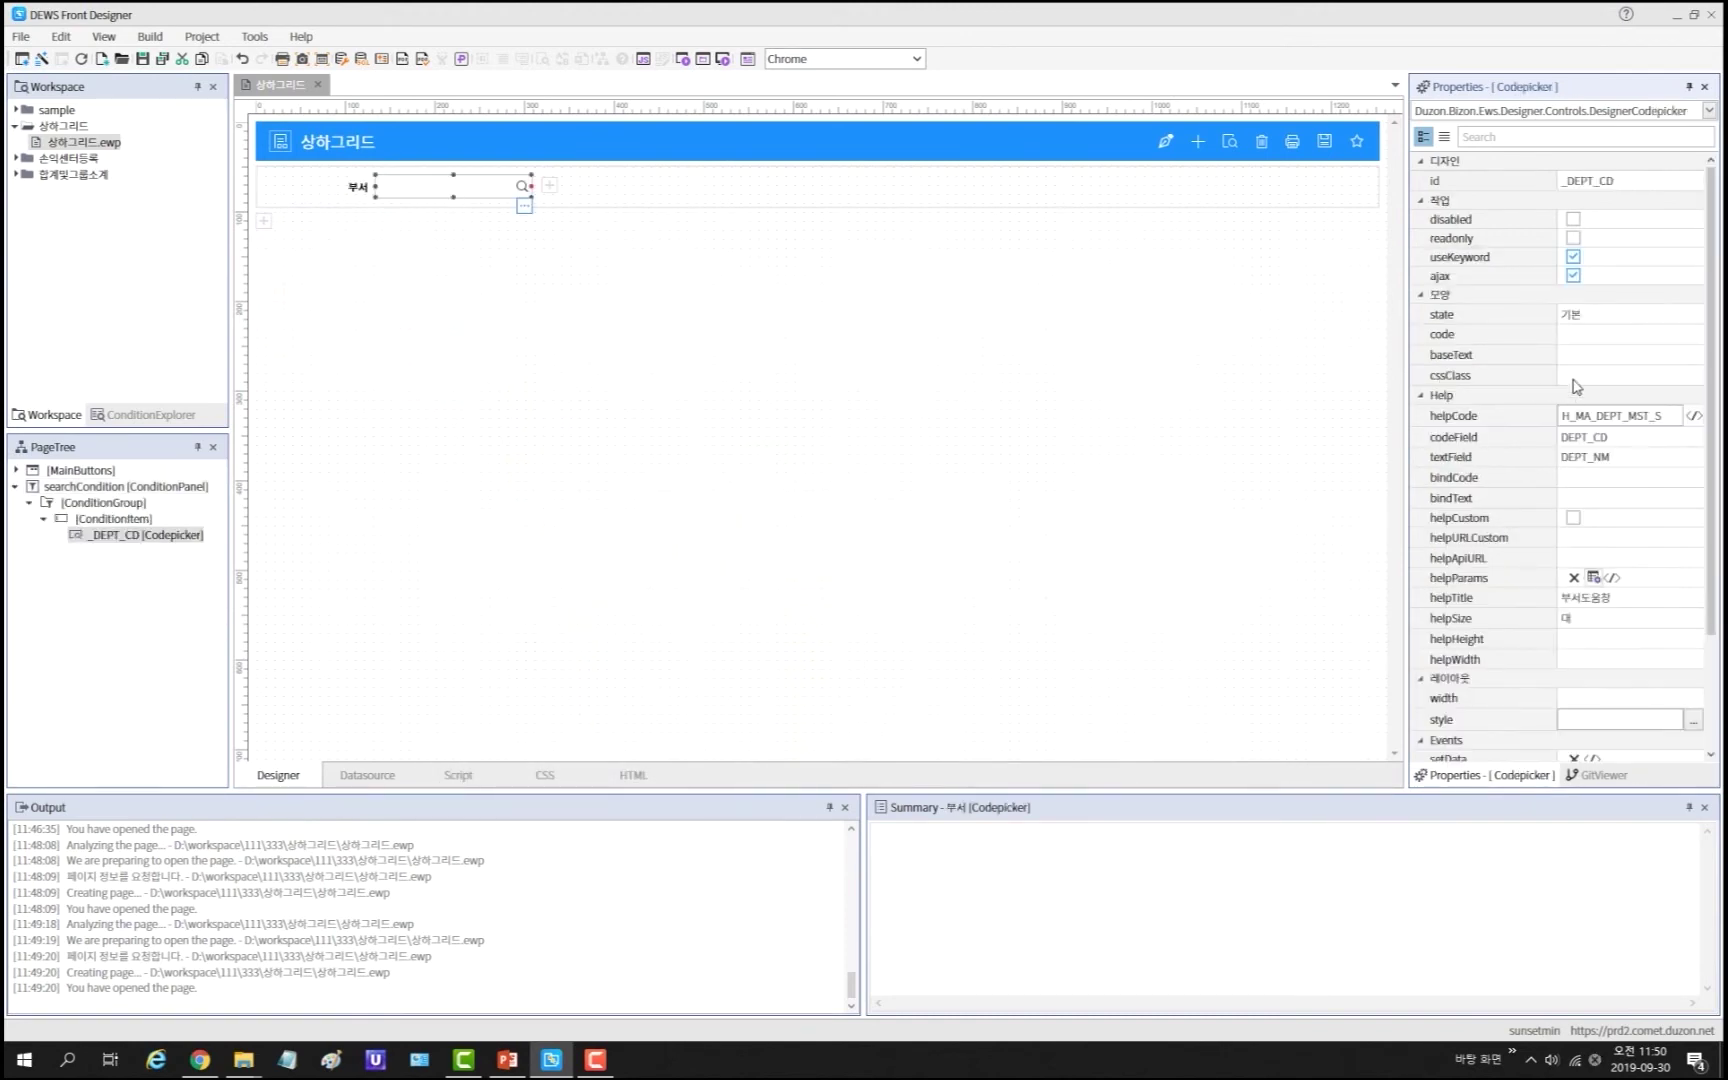
click(1622, 315)
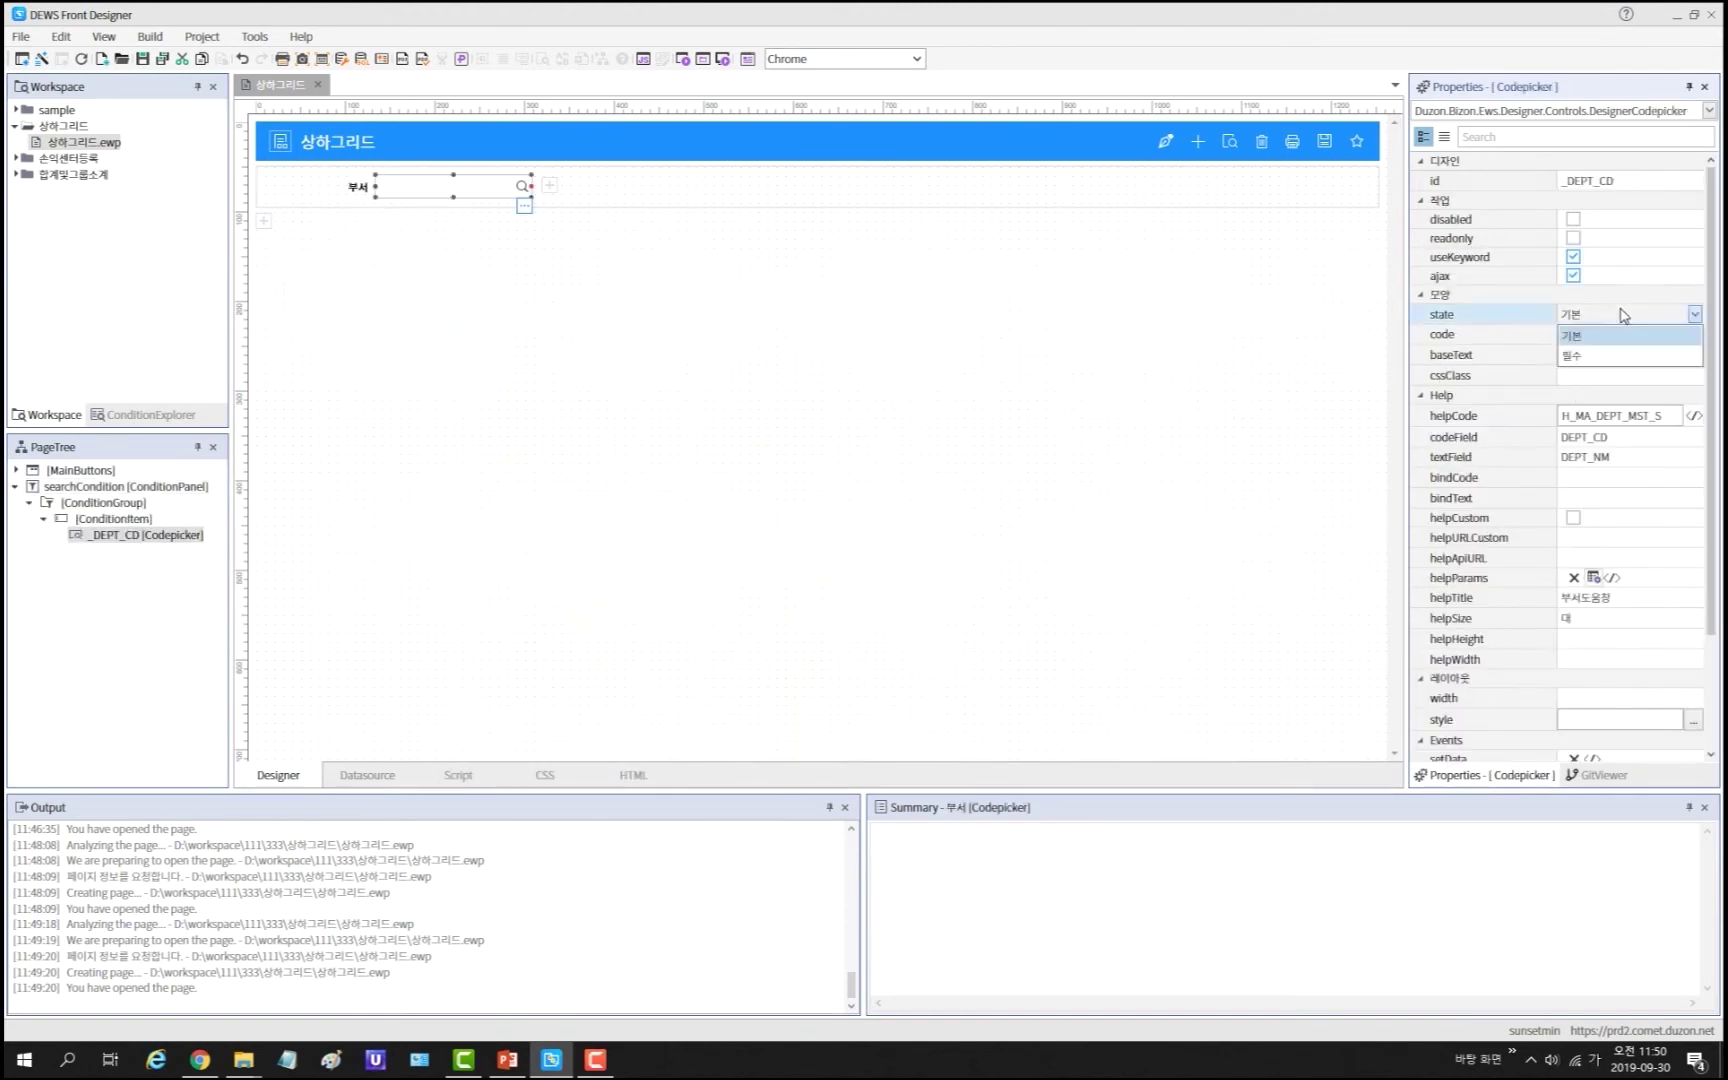
click(1617, 358)
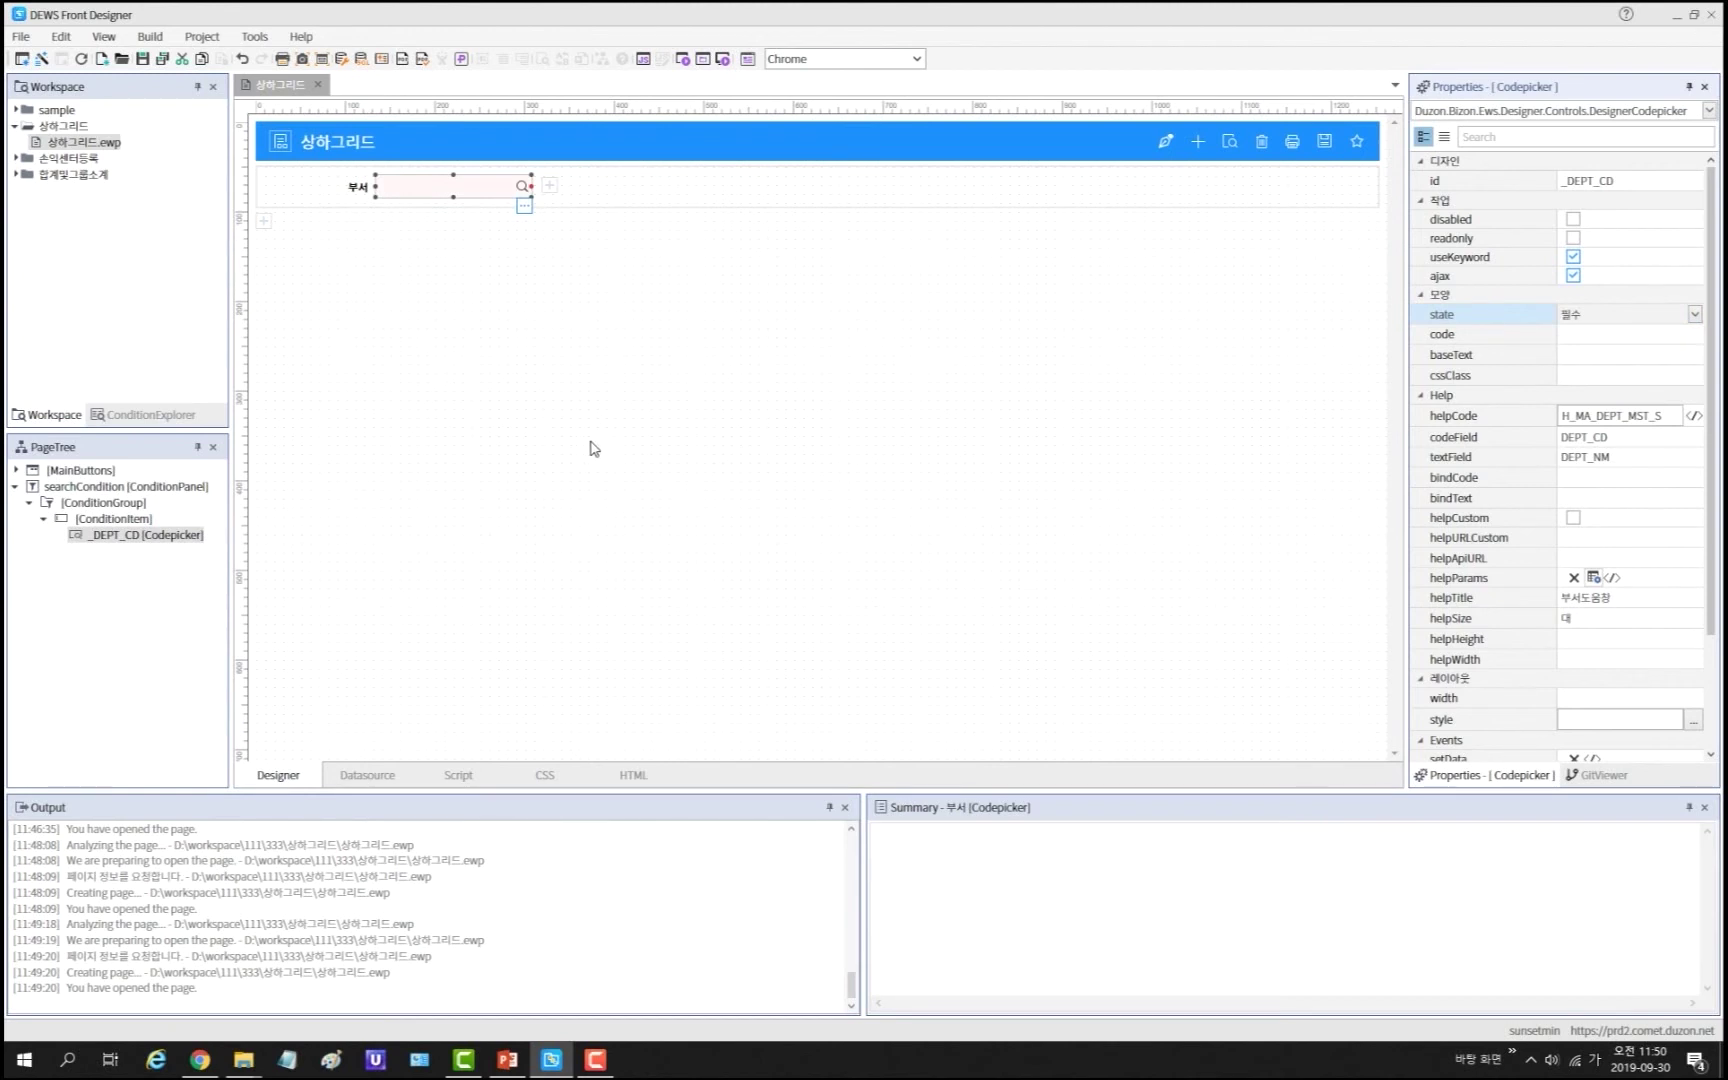
Step: Add a ContainerPanel below the search condition panel and enable its fitBottom option
click(264, 220)
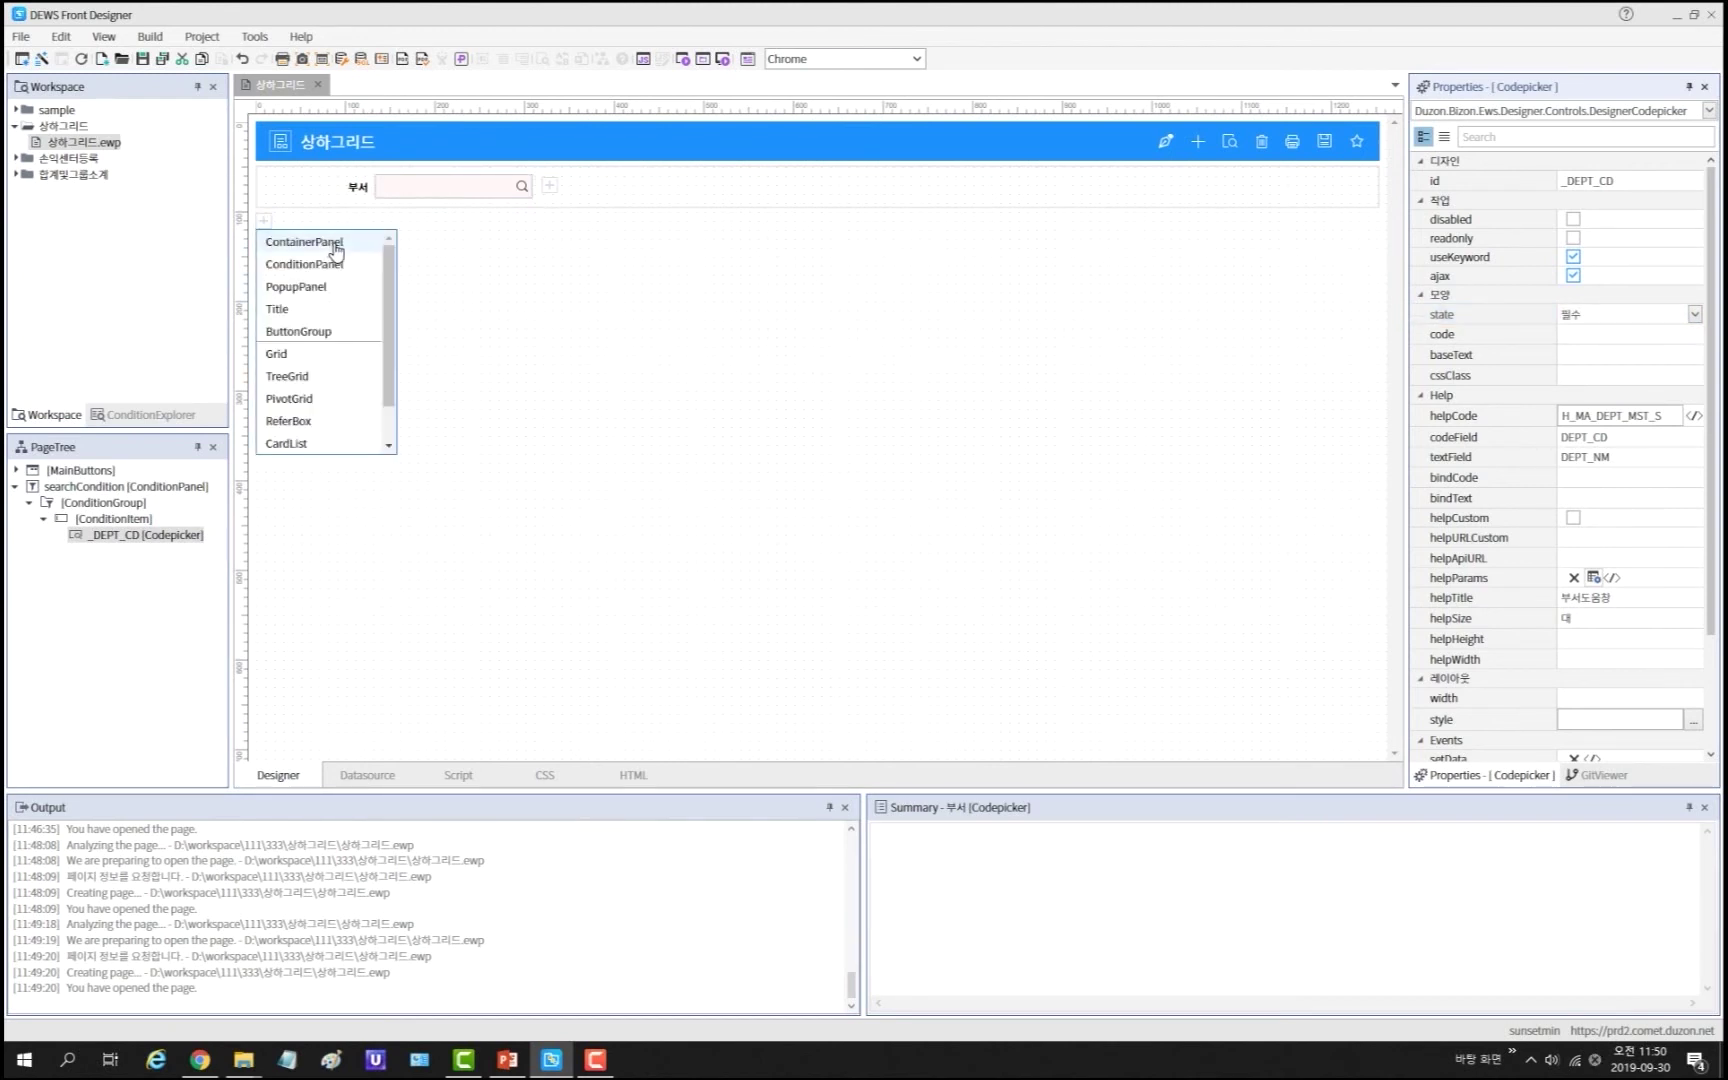
click(336, 250)
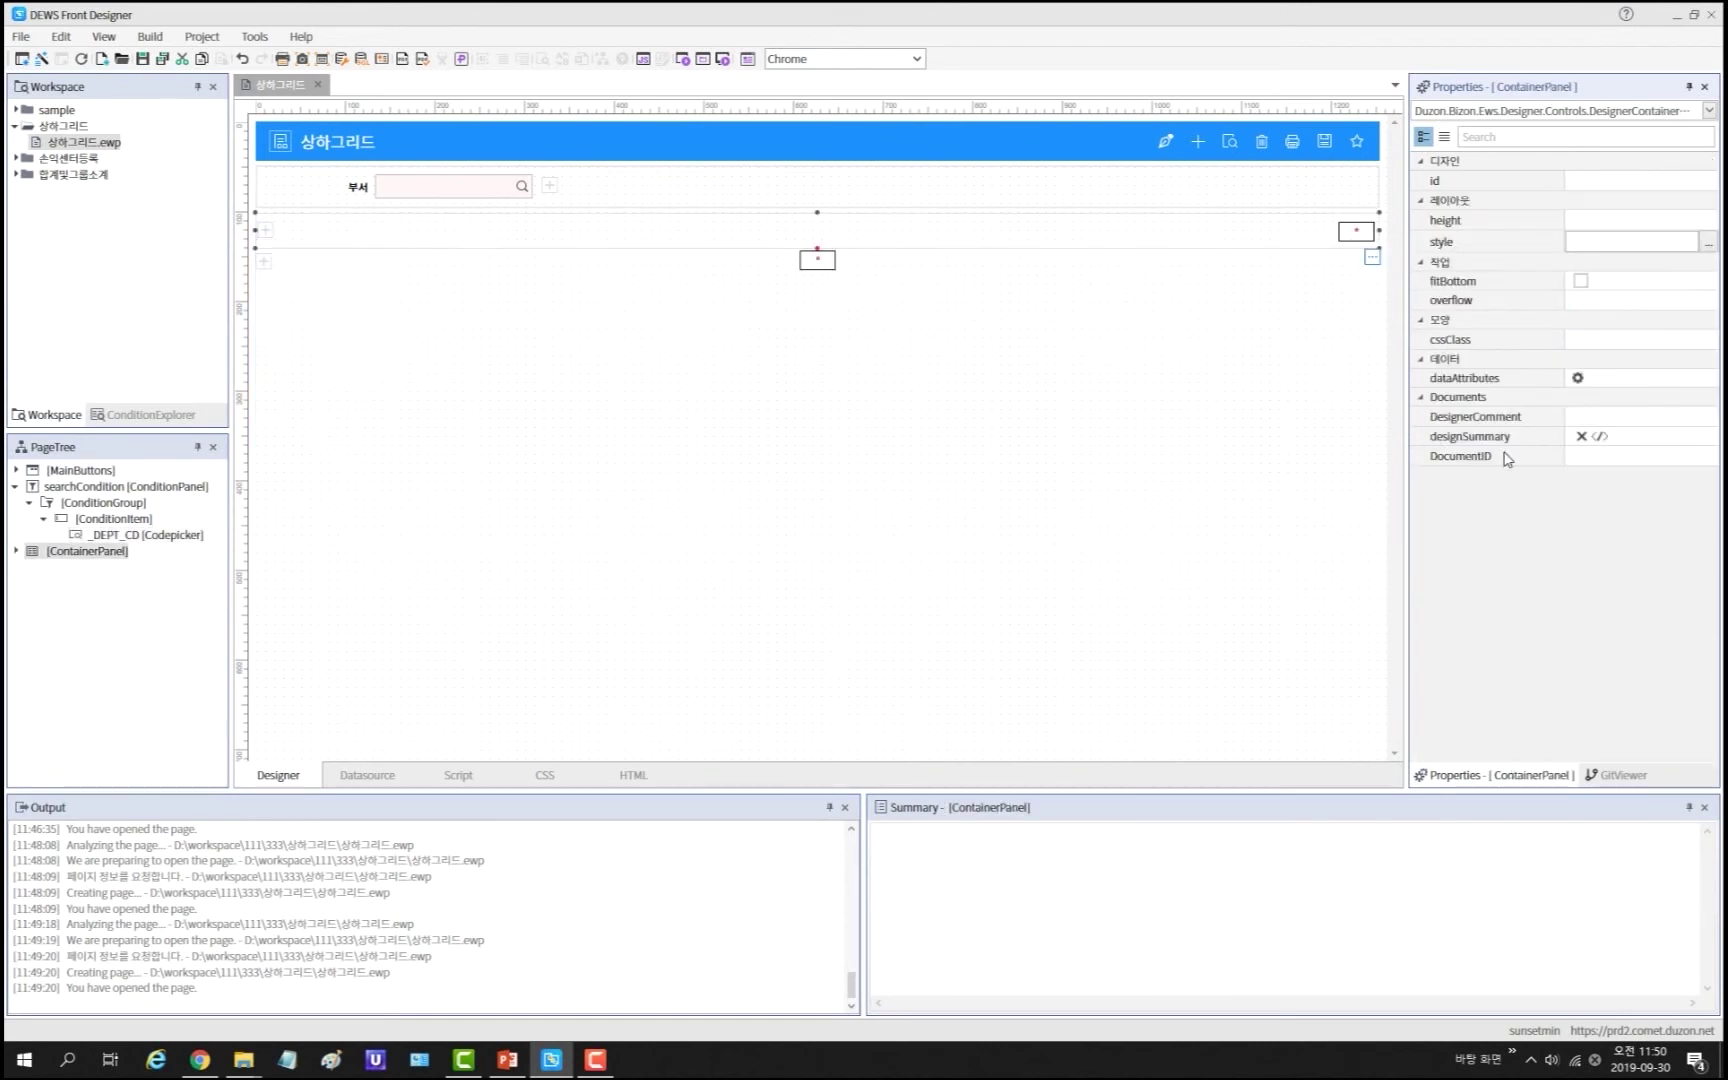
click(1581, 283)
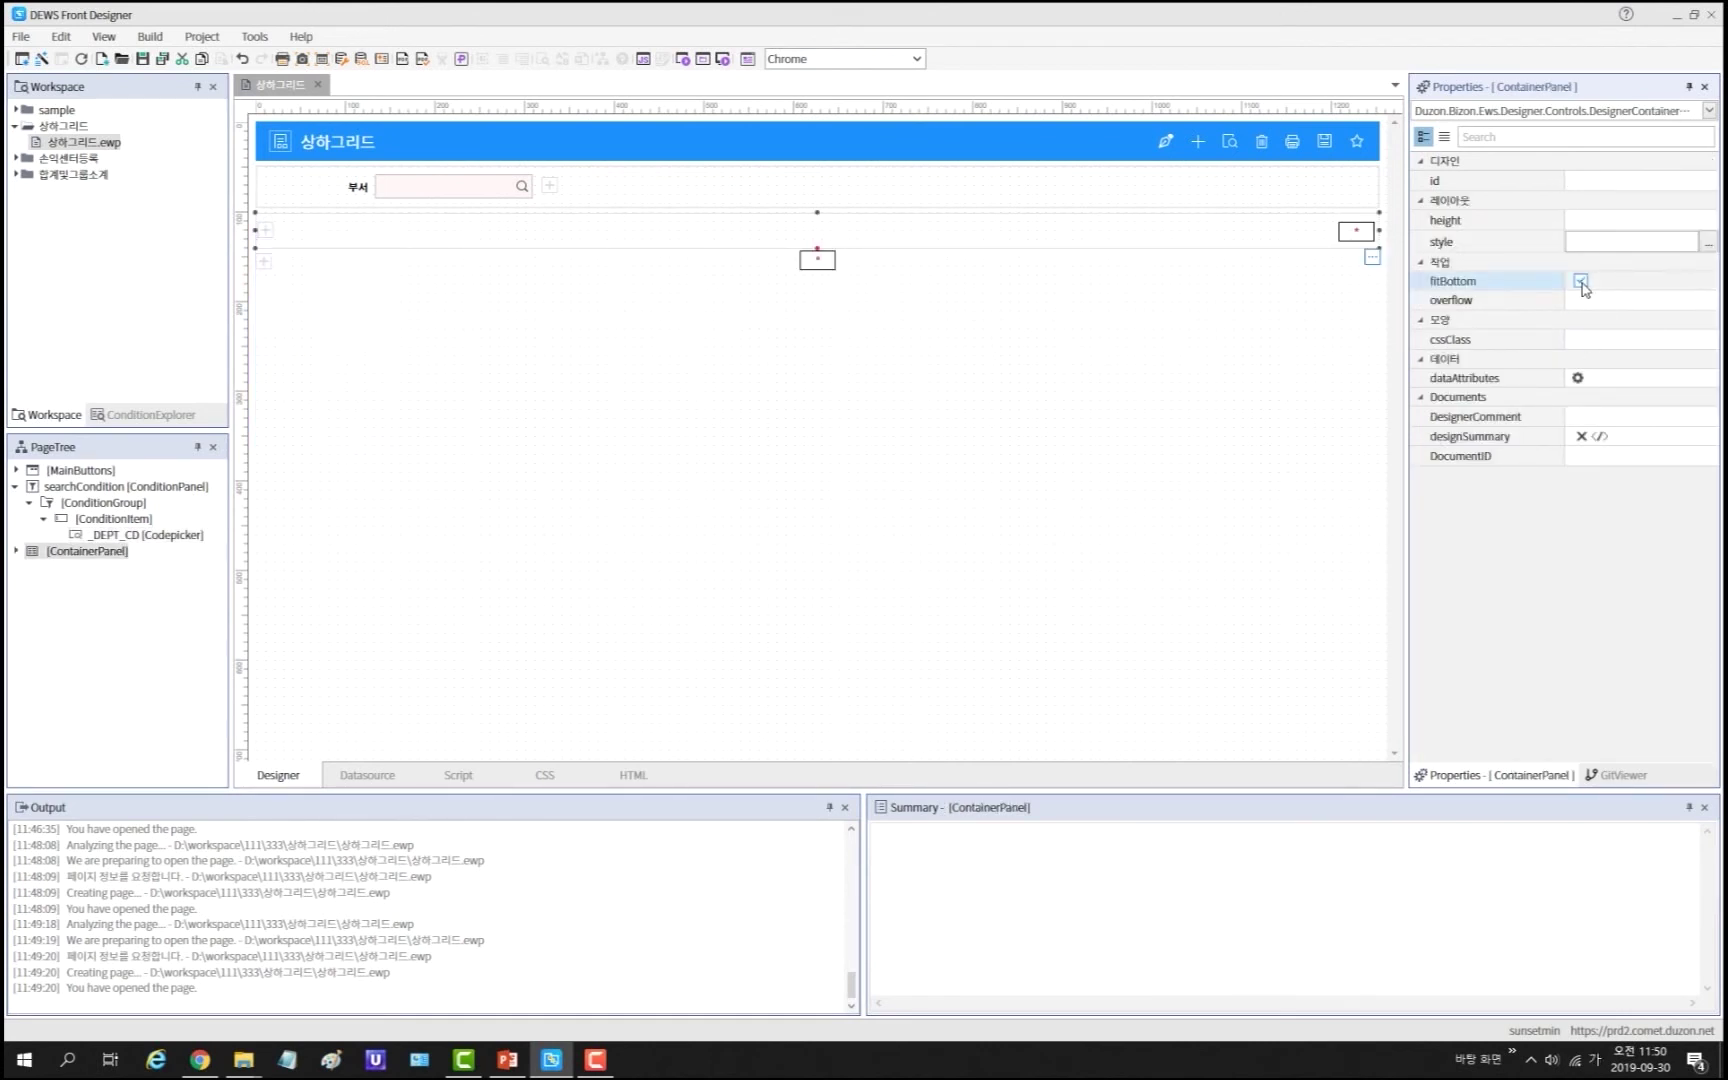
Step: Add a Title inside the container panel with the text 부서정보 and title type h4
click(265, 230)
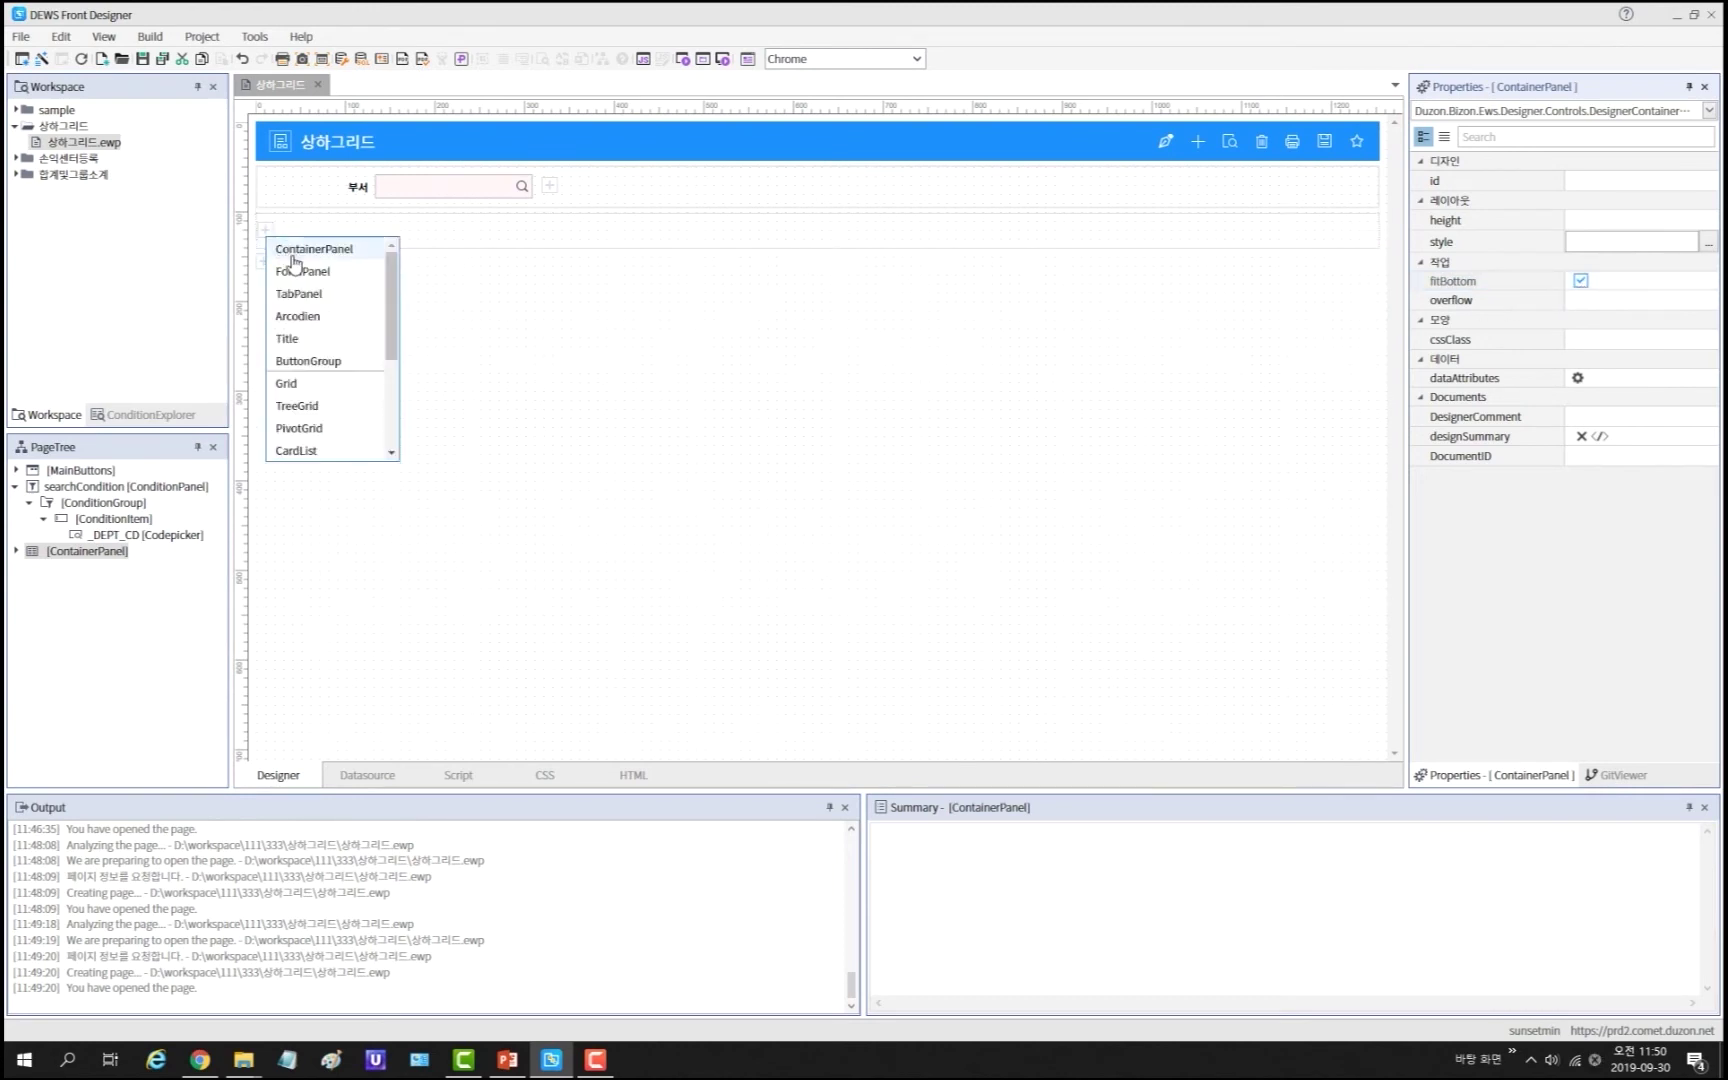
click(332, 340)
click(1634, 218)
text(부서정보)
click(1687, 248)
click(1706, 242)
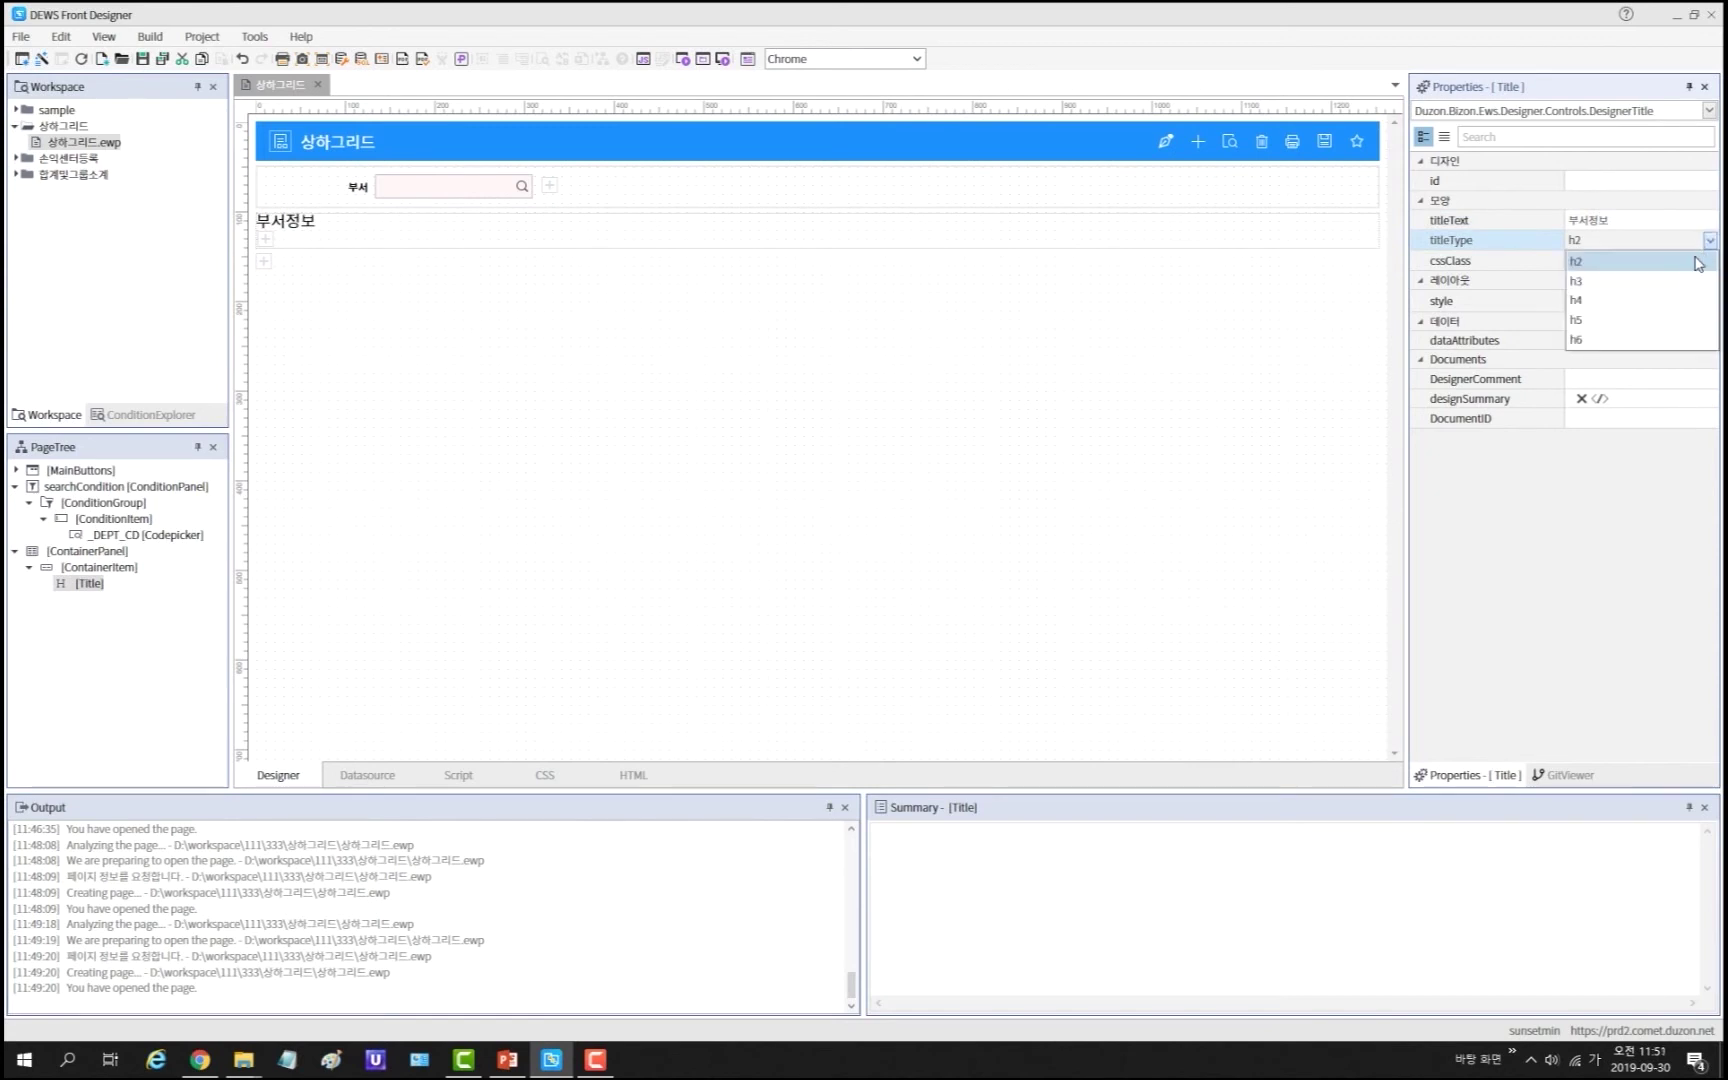
click(1655, 302)
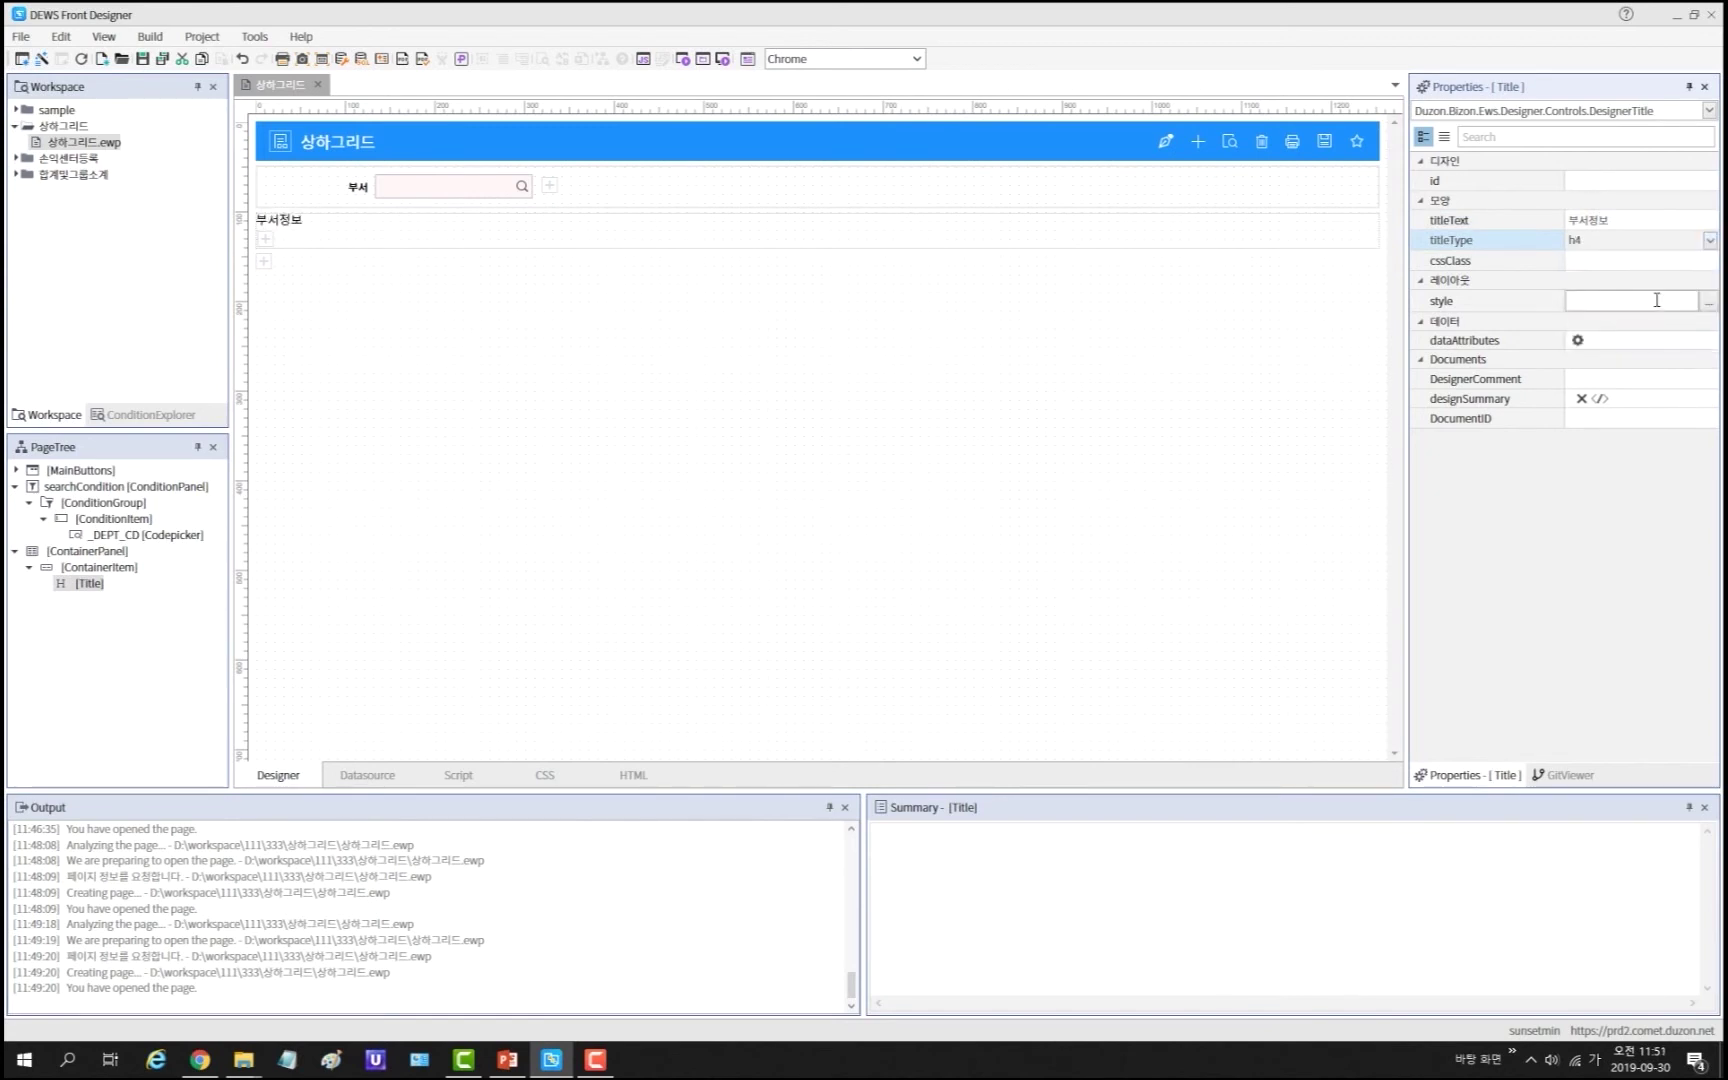
Step: Add a Grid under the 부서정보 title with height 175 and enable autoBind and editable
click(265, 238)
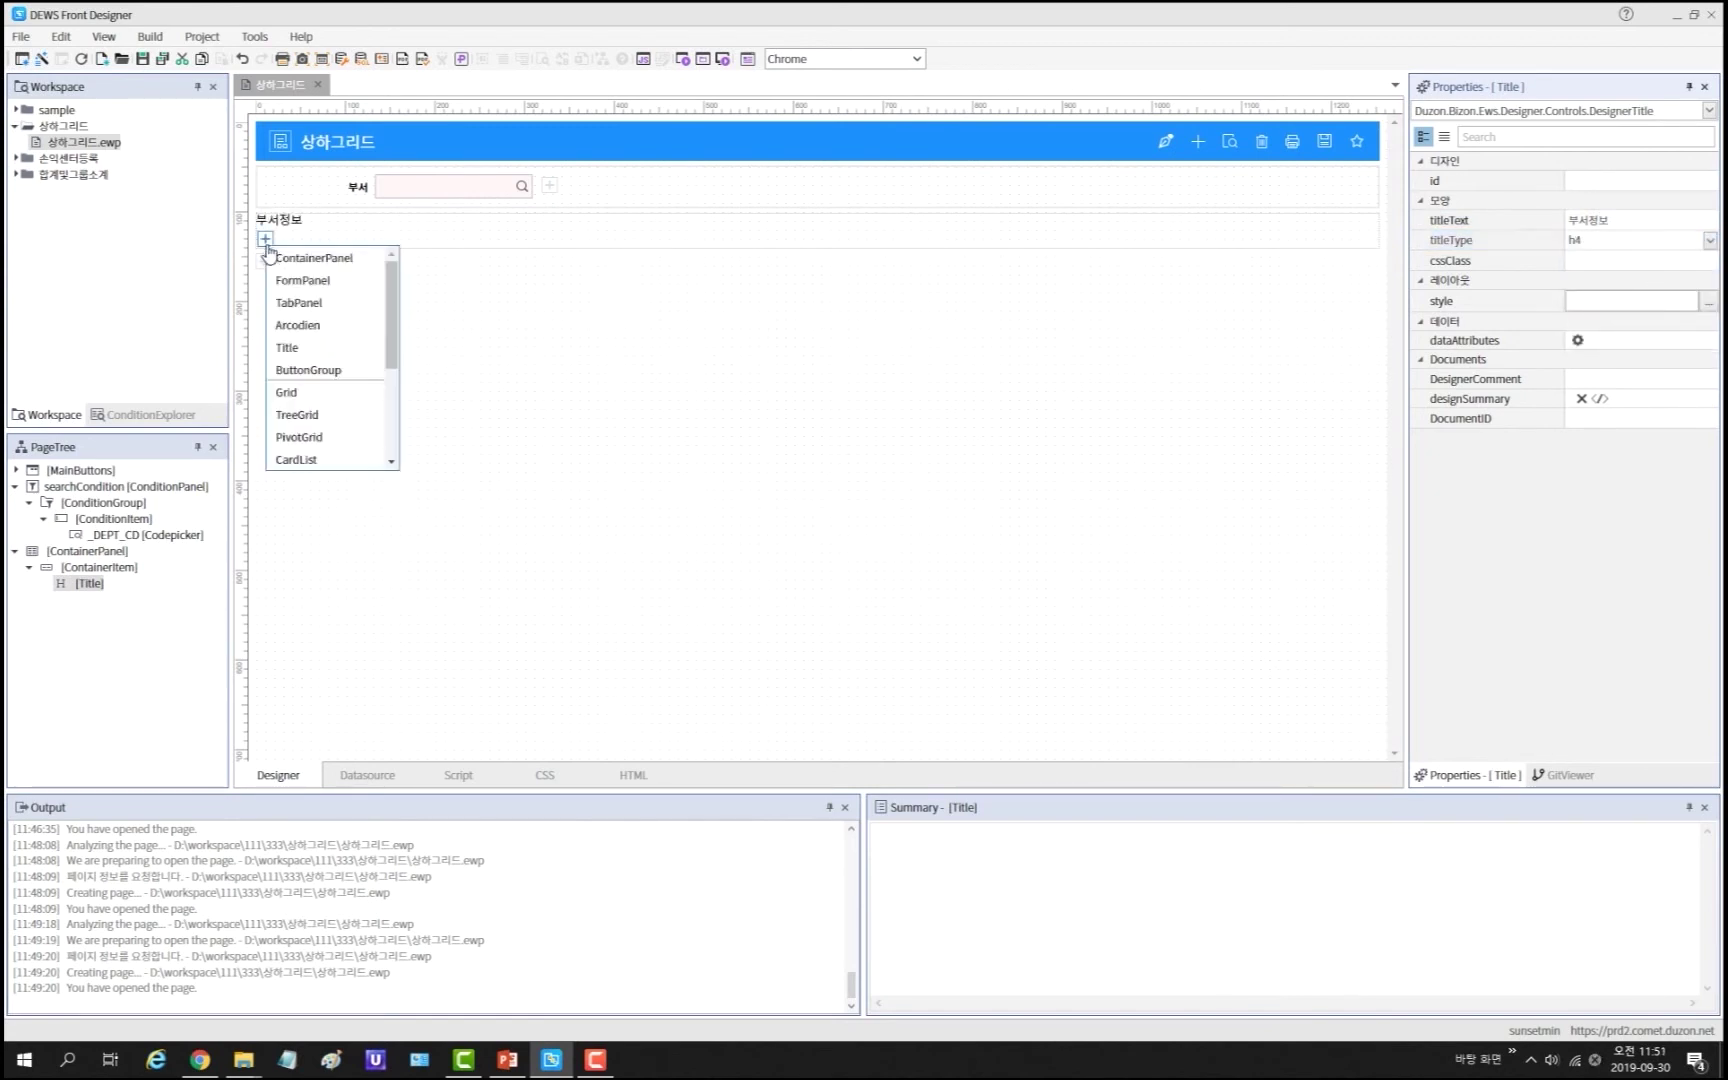
click(324, 394)
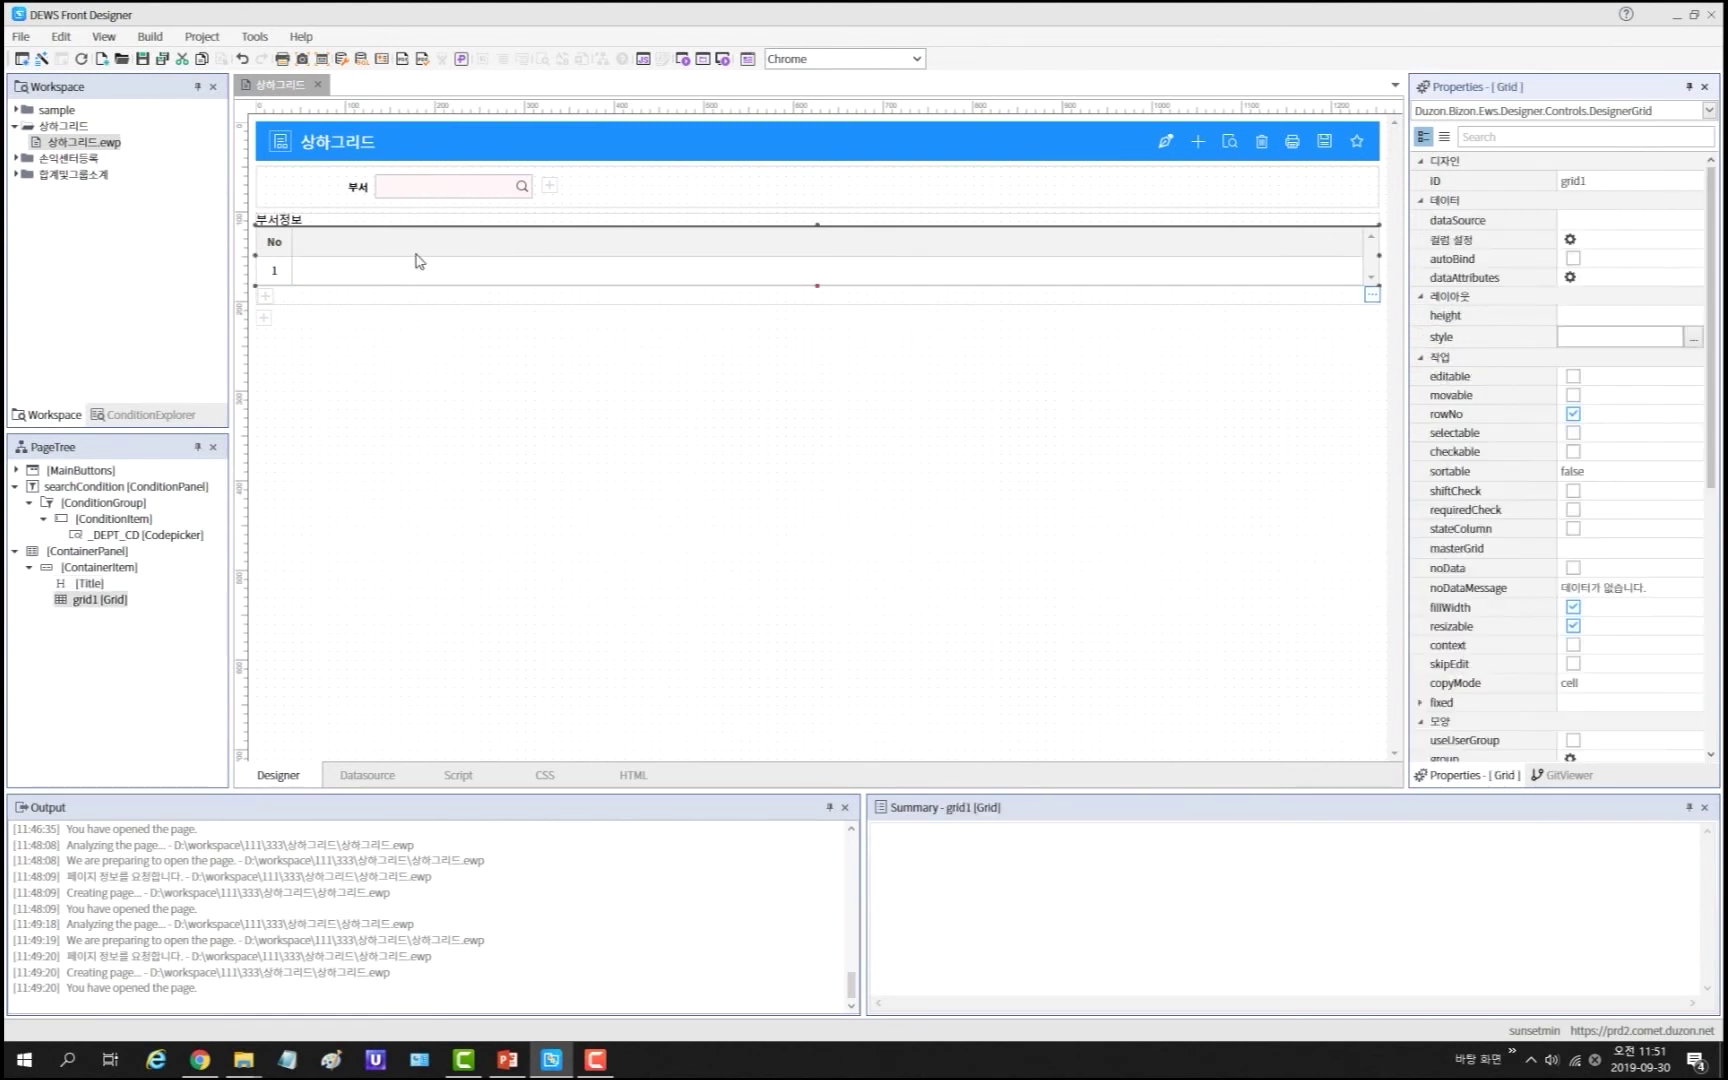
click(1584, 317)
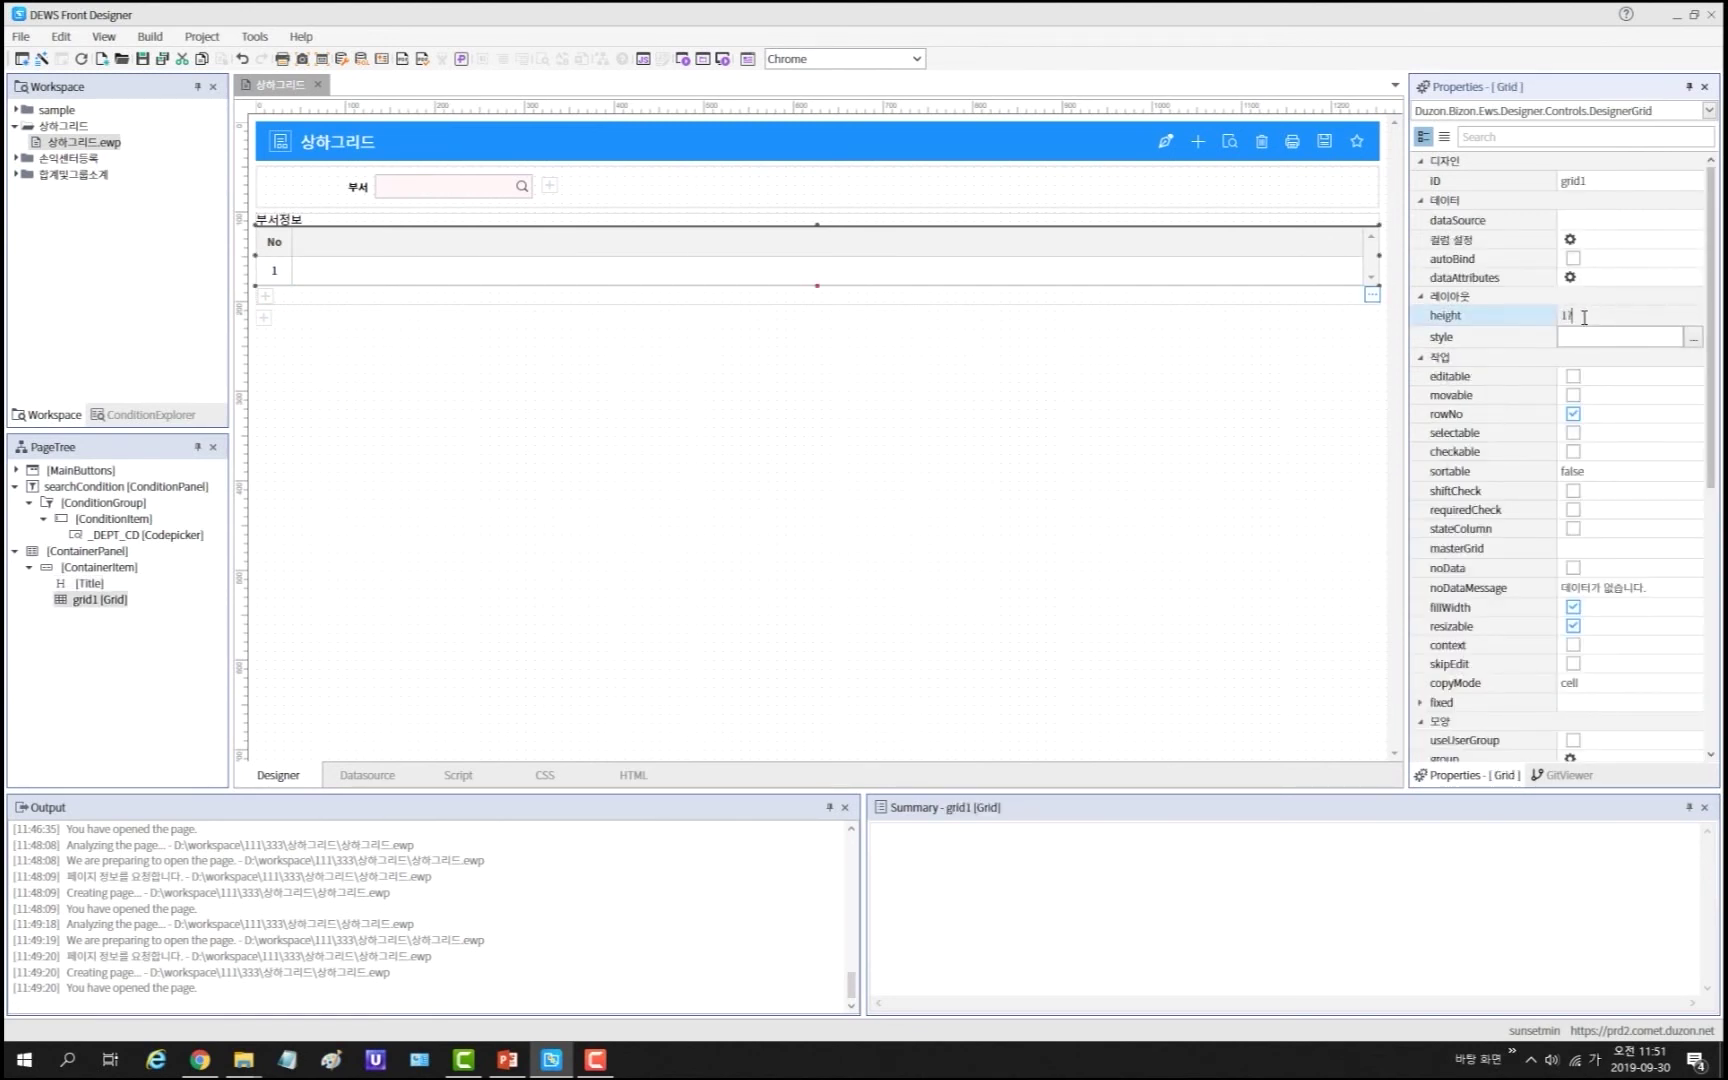
key(Return)
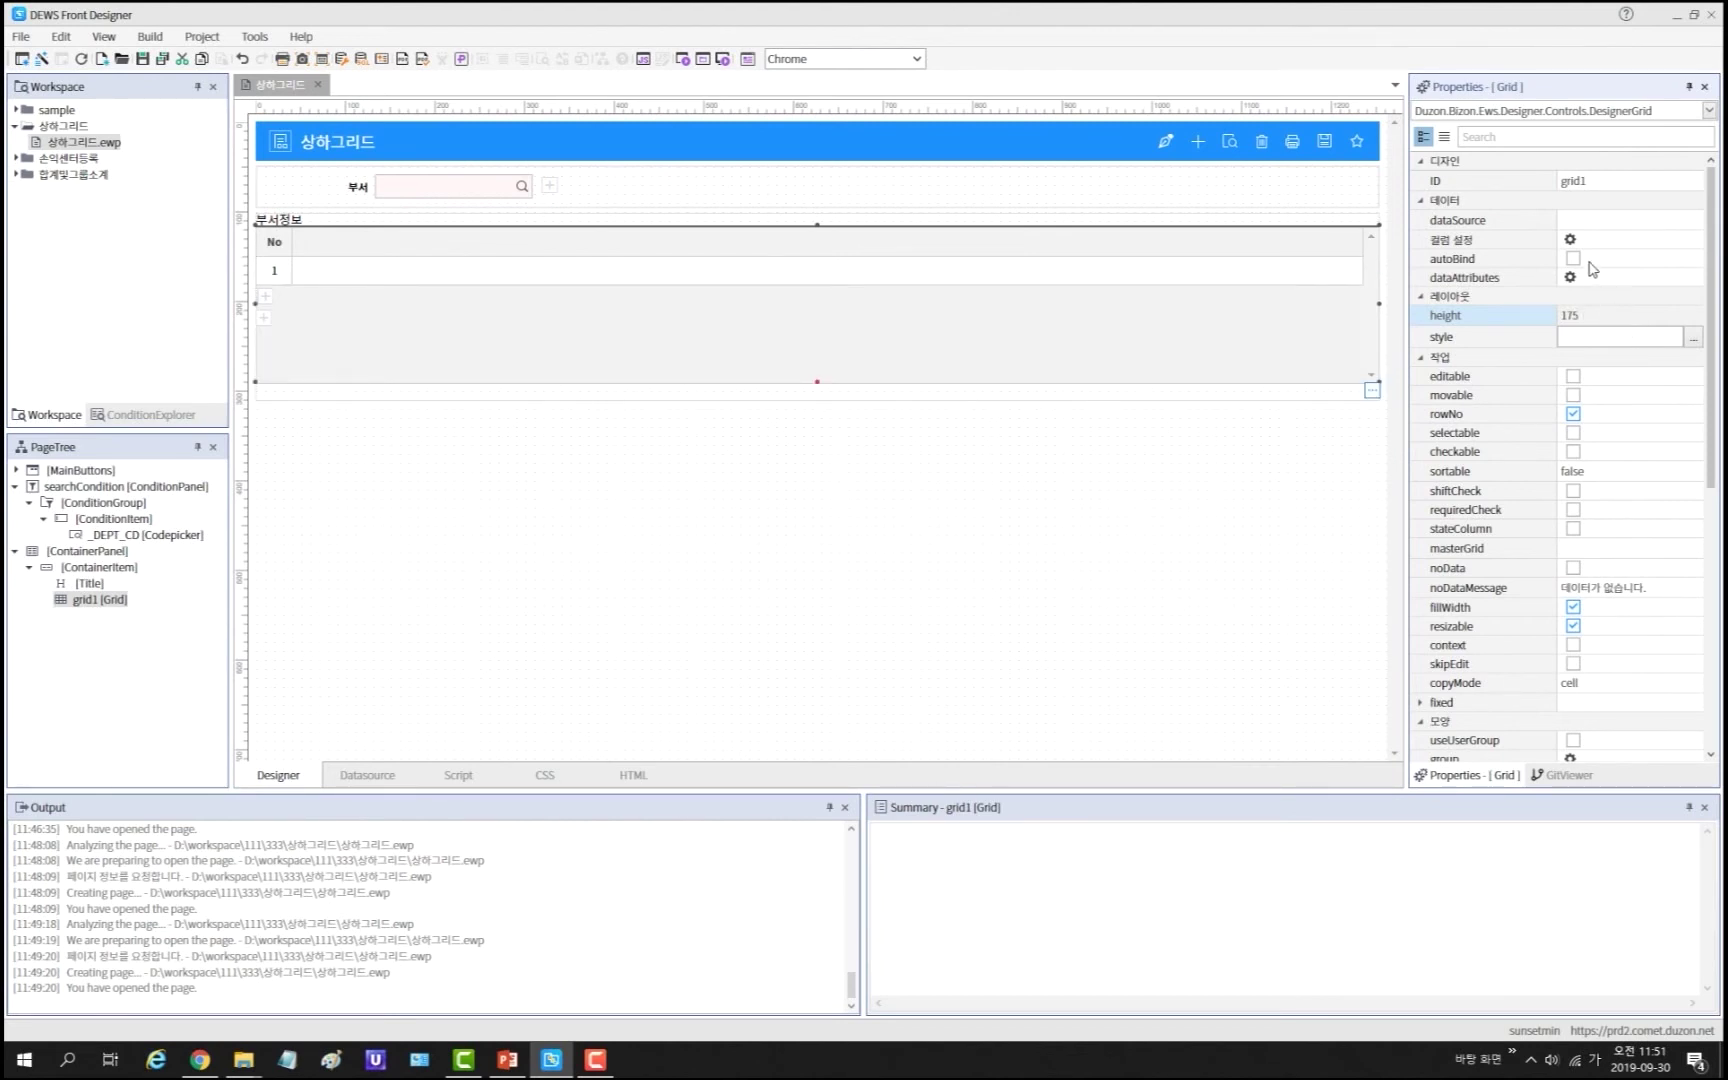
click(1573, 259)
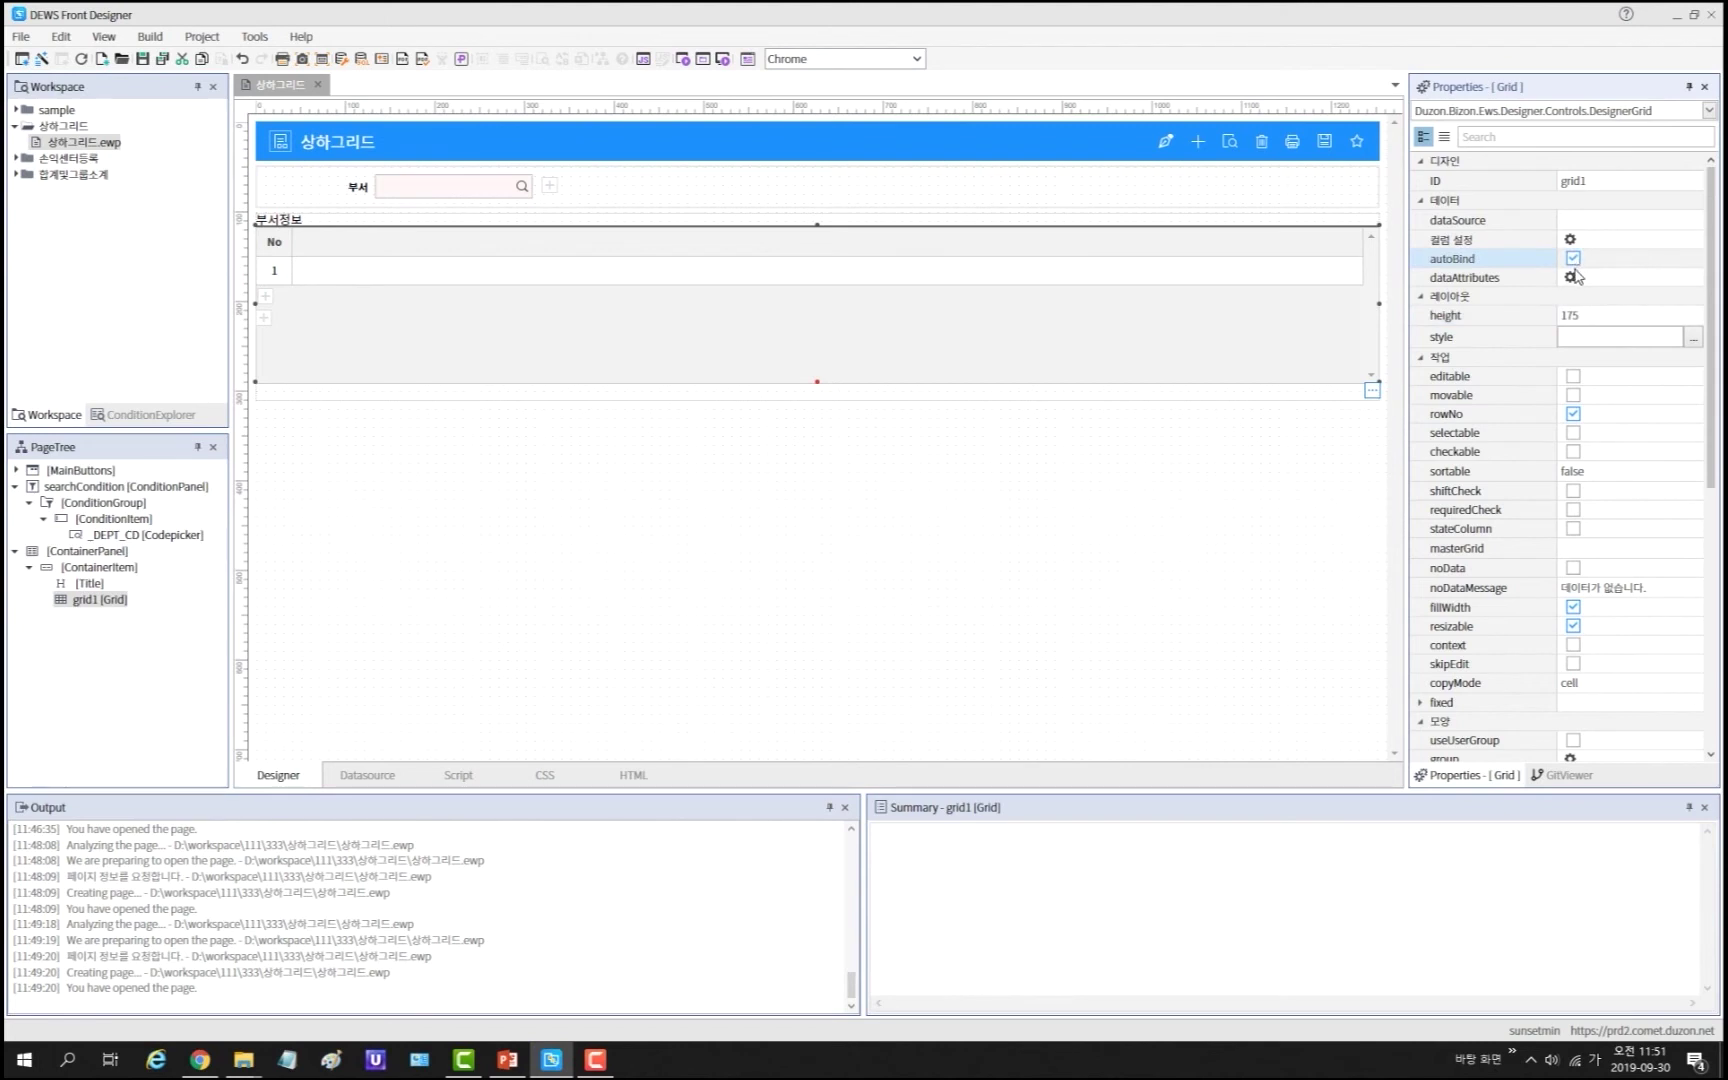
click(1573, 377)
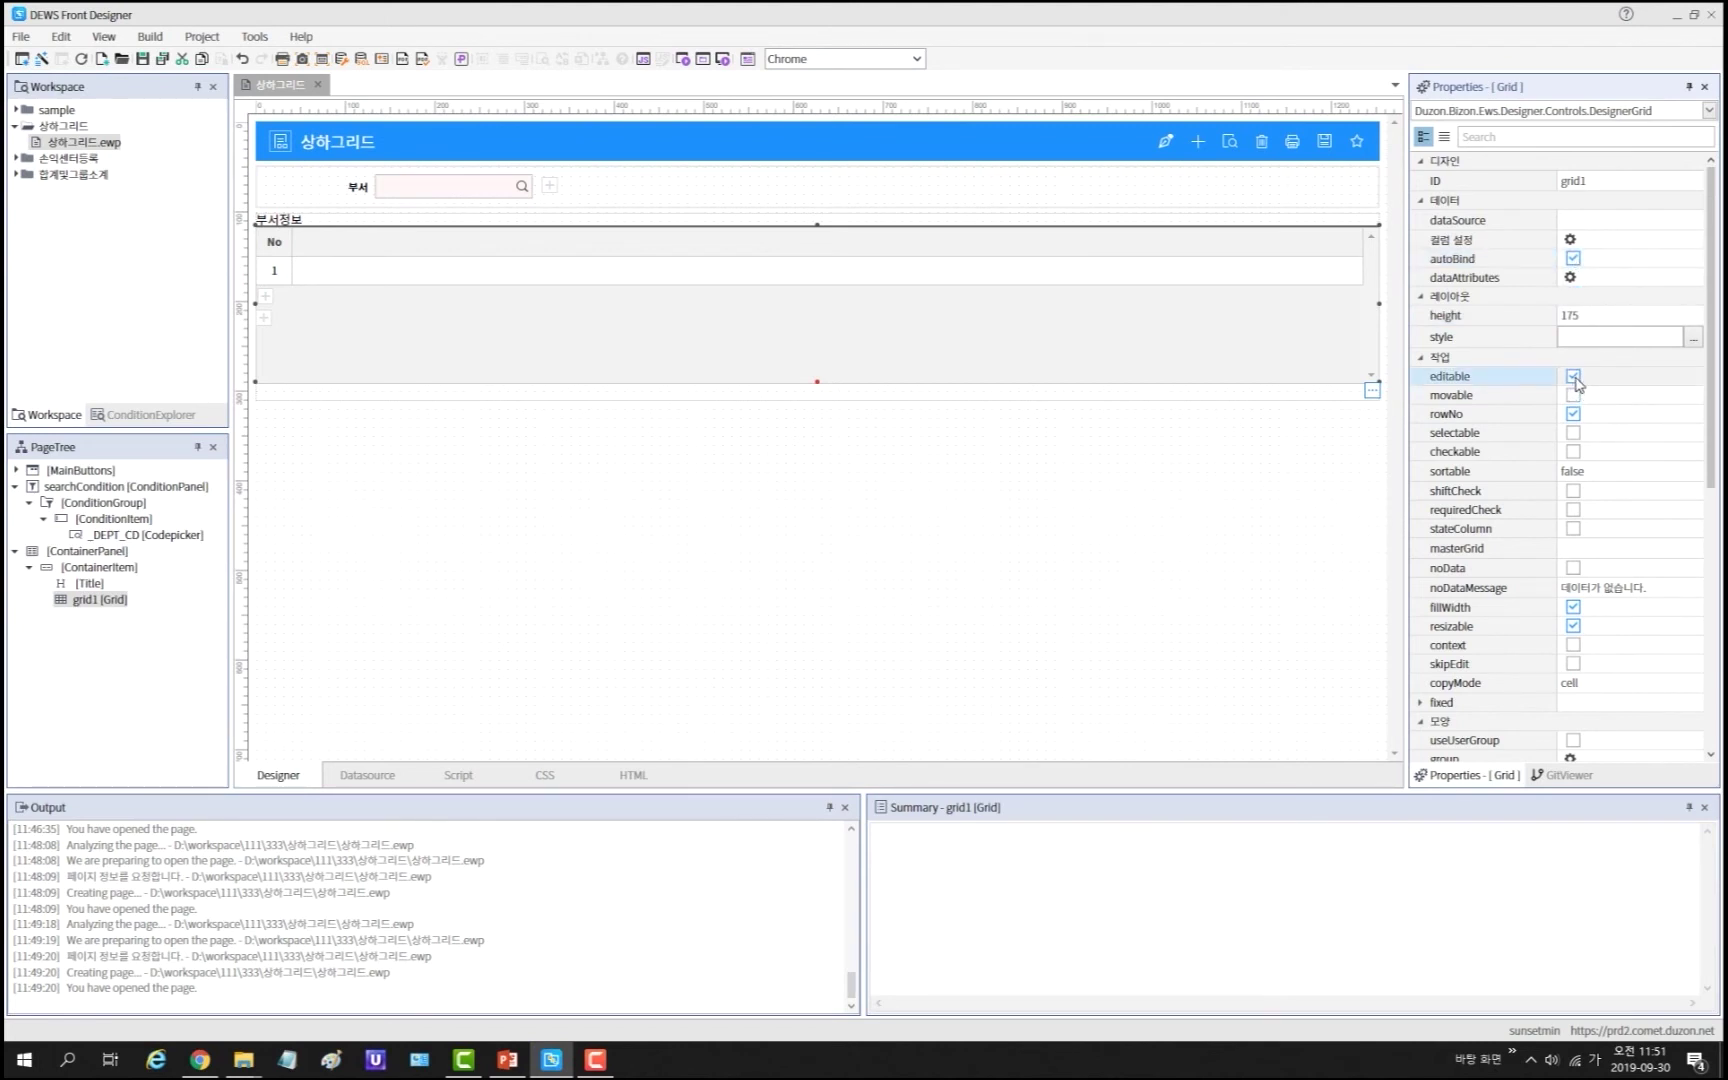
Step: Add a ButtonGroup below the 부서정보 grid and place a 사원정보 title of type h4 in it
click(266, 392)
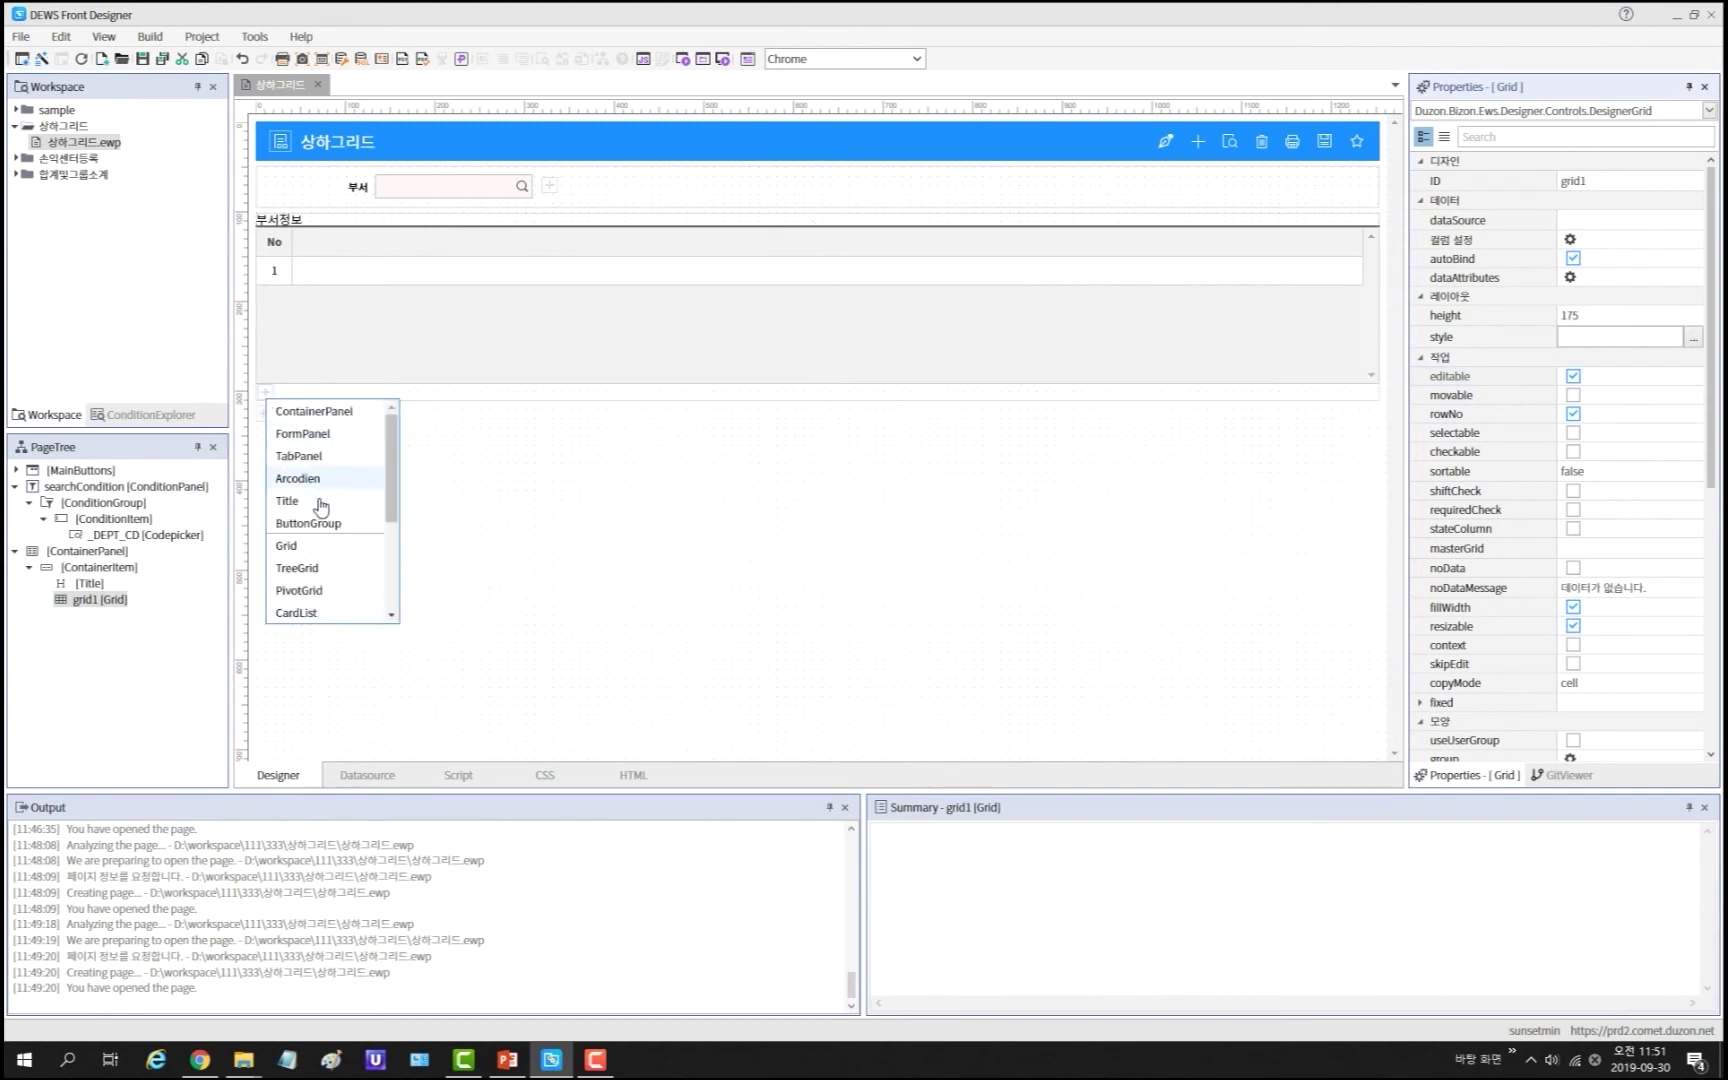
click(326, 527)
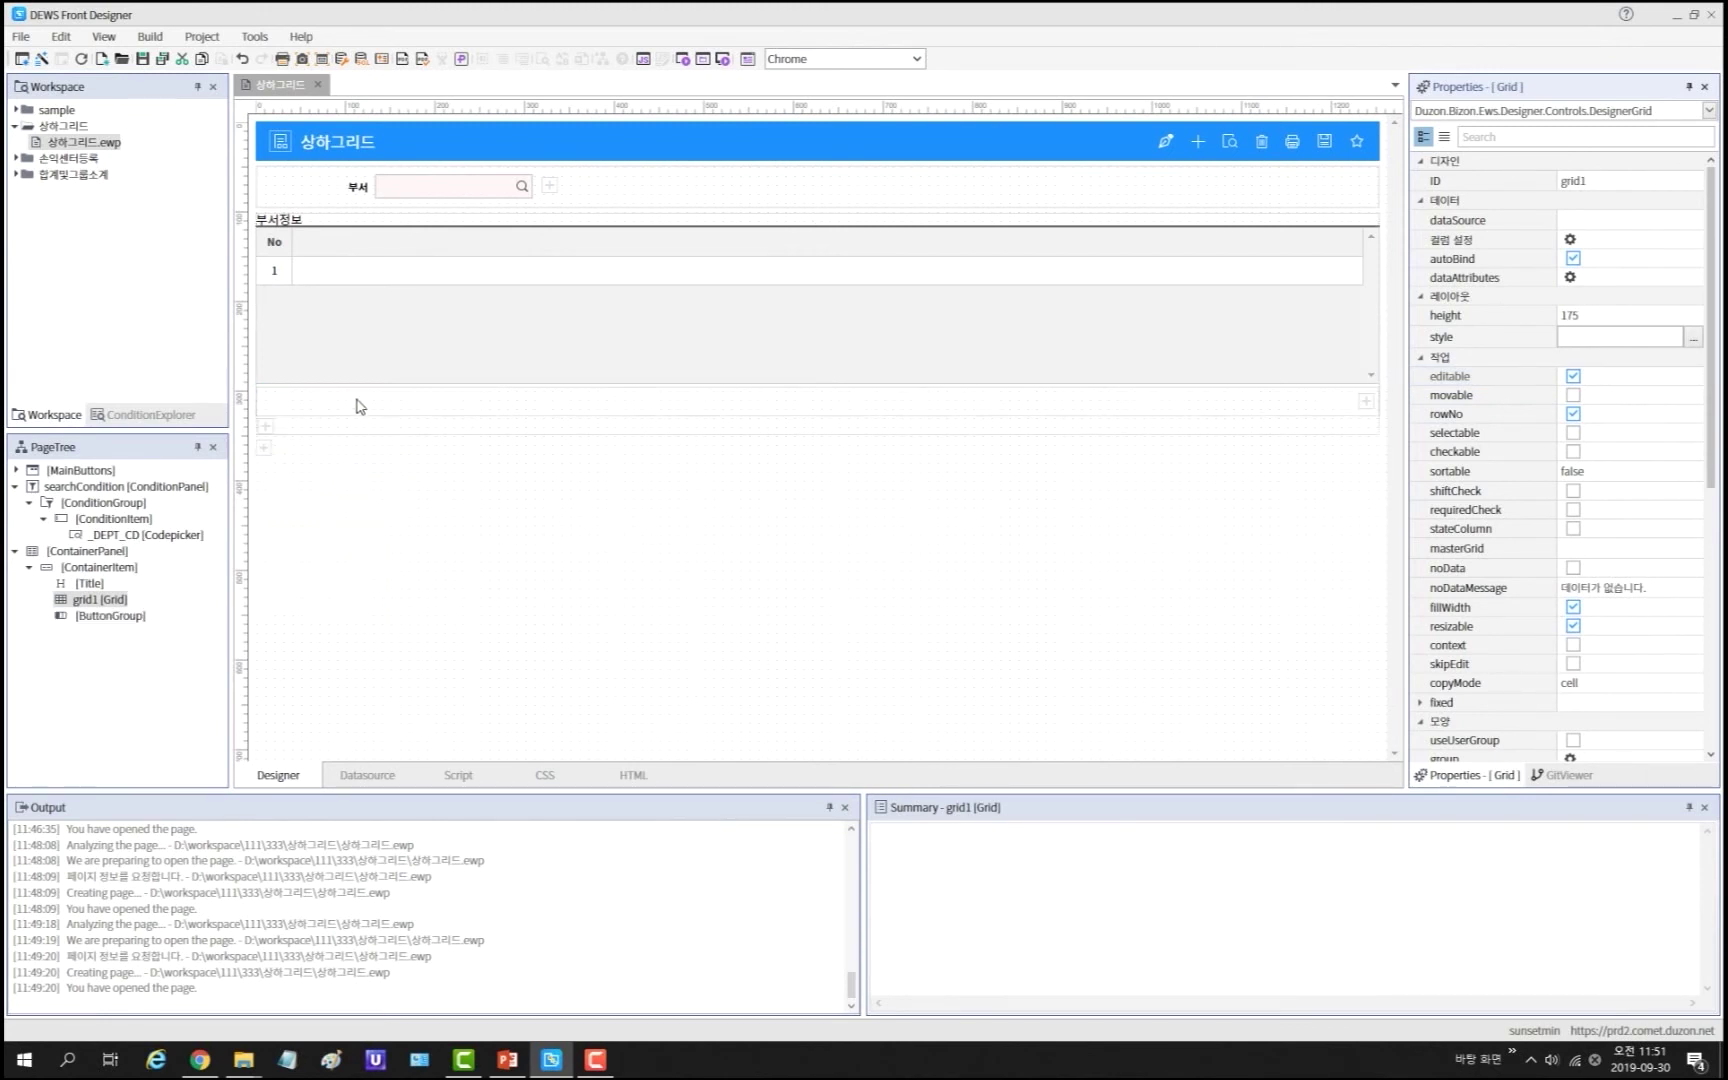
click(1366, 401)
click(1295, 428)
click(290, 414)
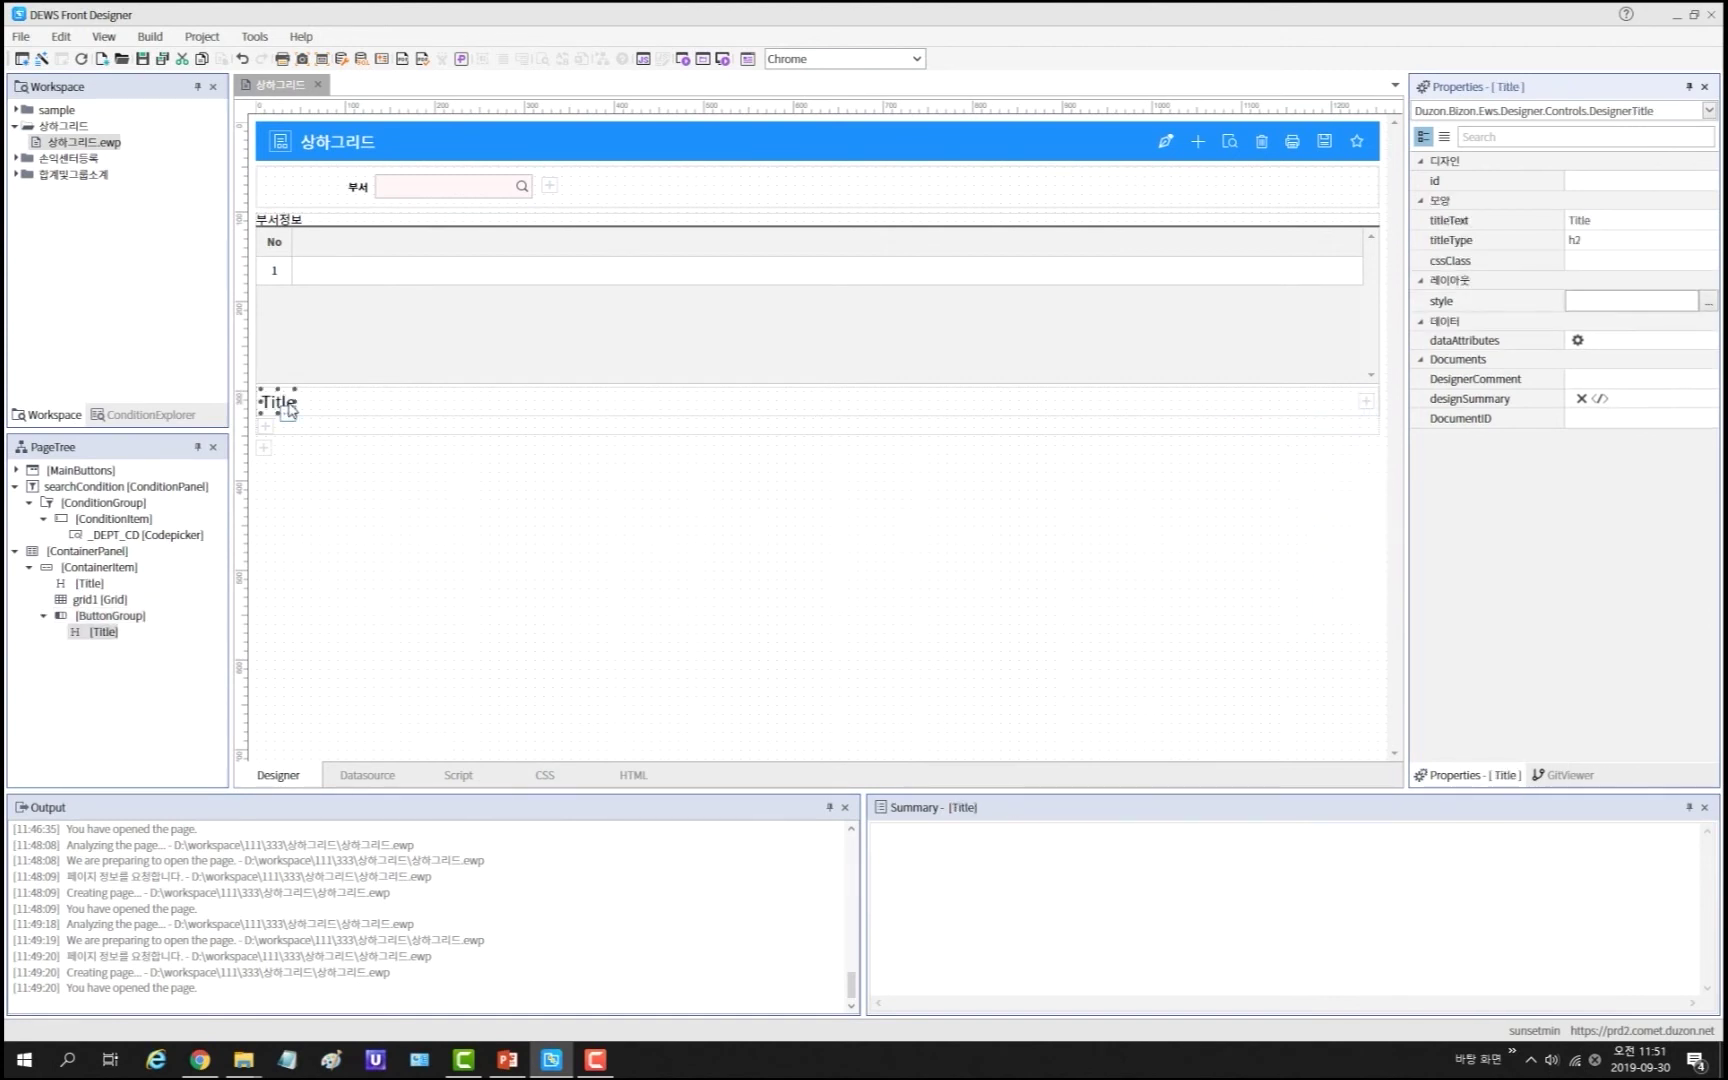
click(1622, 222)
text(사)
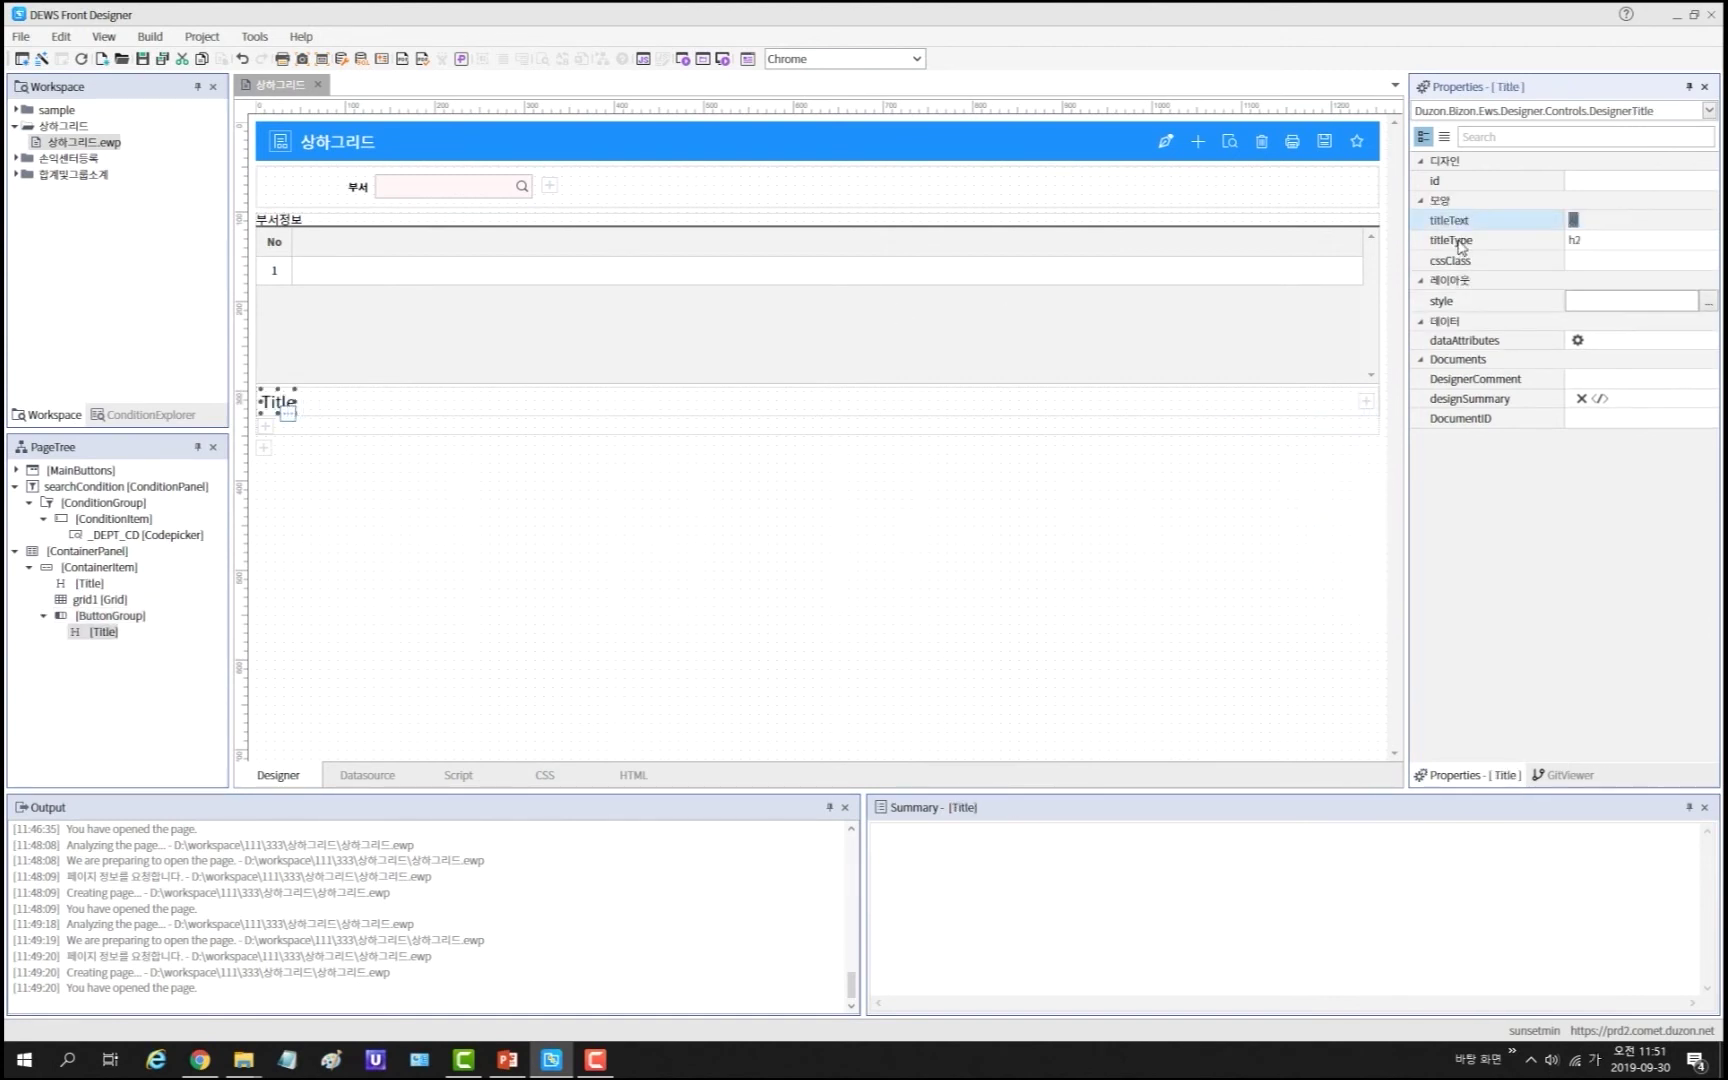
text(원정보)
click(1665, 243)
click(1709, 243)
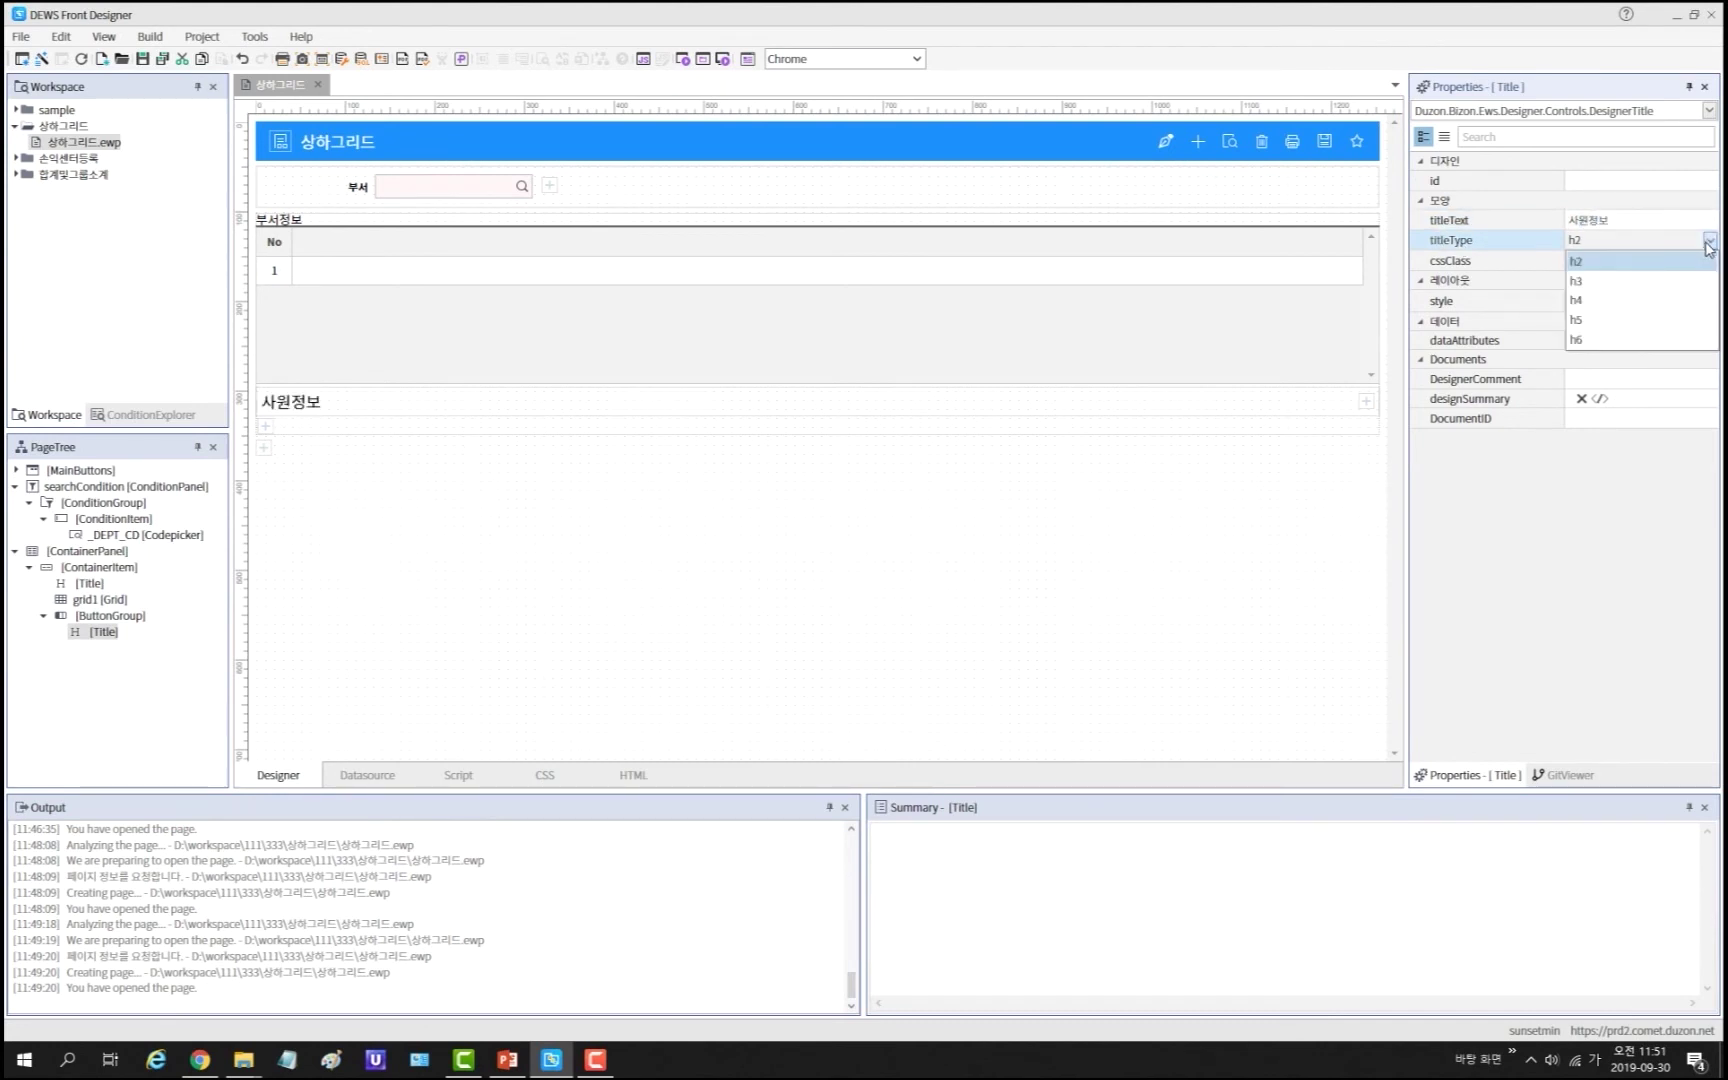
click(1668, 302)
Step: Add a button to the 사원정보 button group with id btnAdd and text 추가
click(1366, 401)
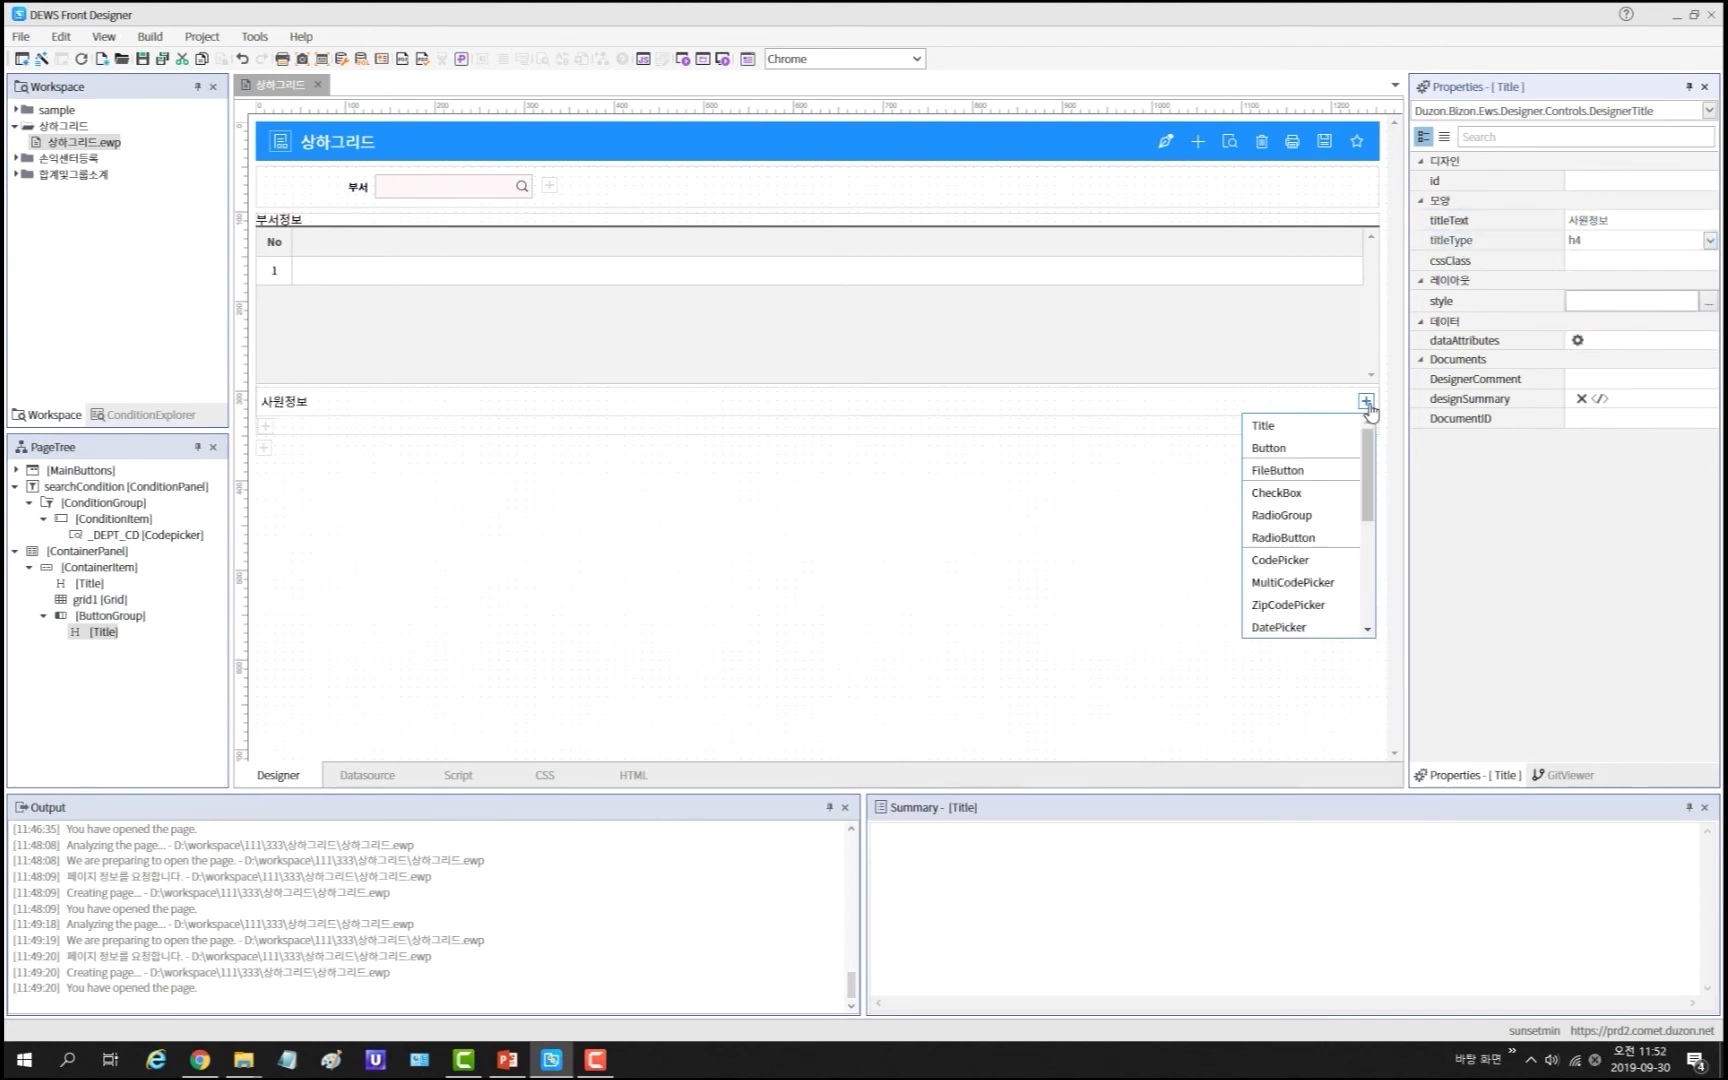
click(1313, 455)
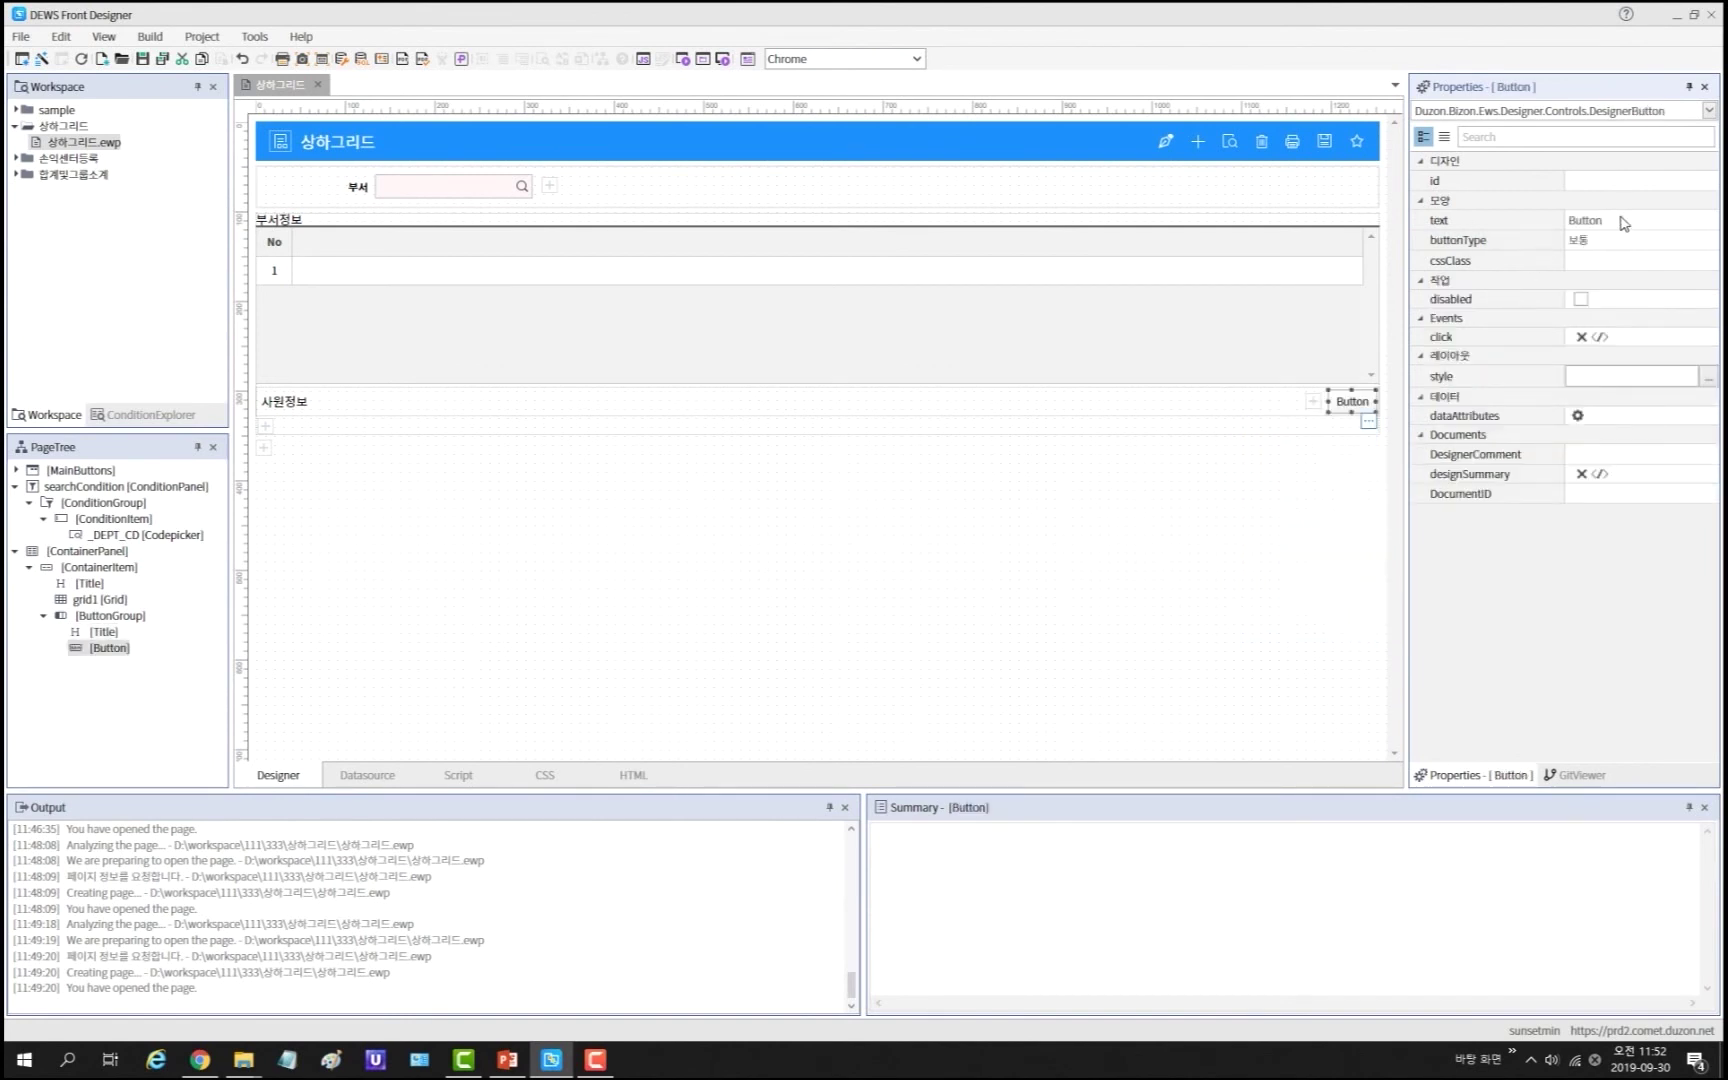
click(1620, 181)
text(btnAdd)
key(Tab)
key(Hangul)
text(추가)
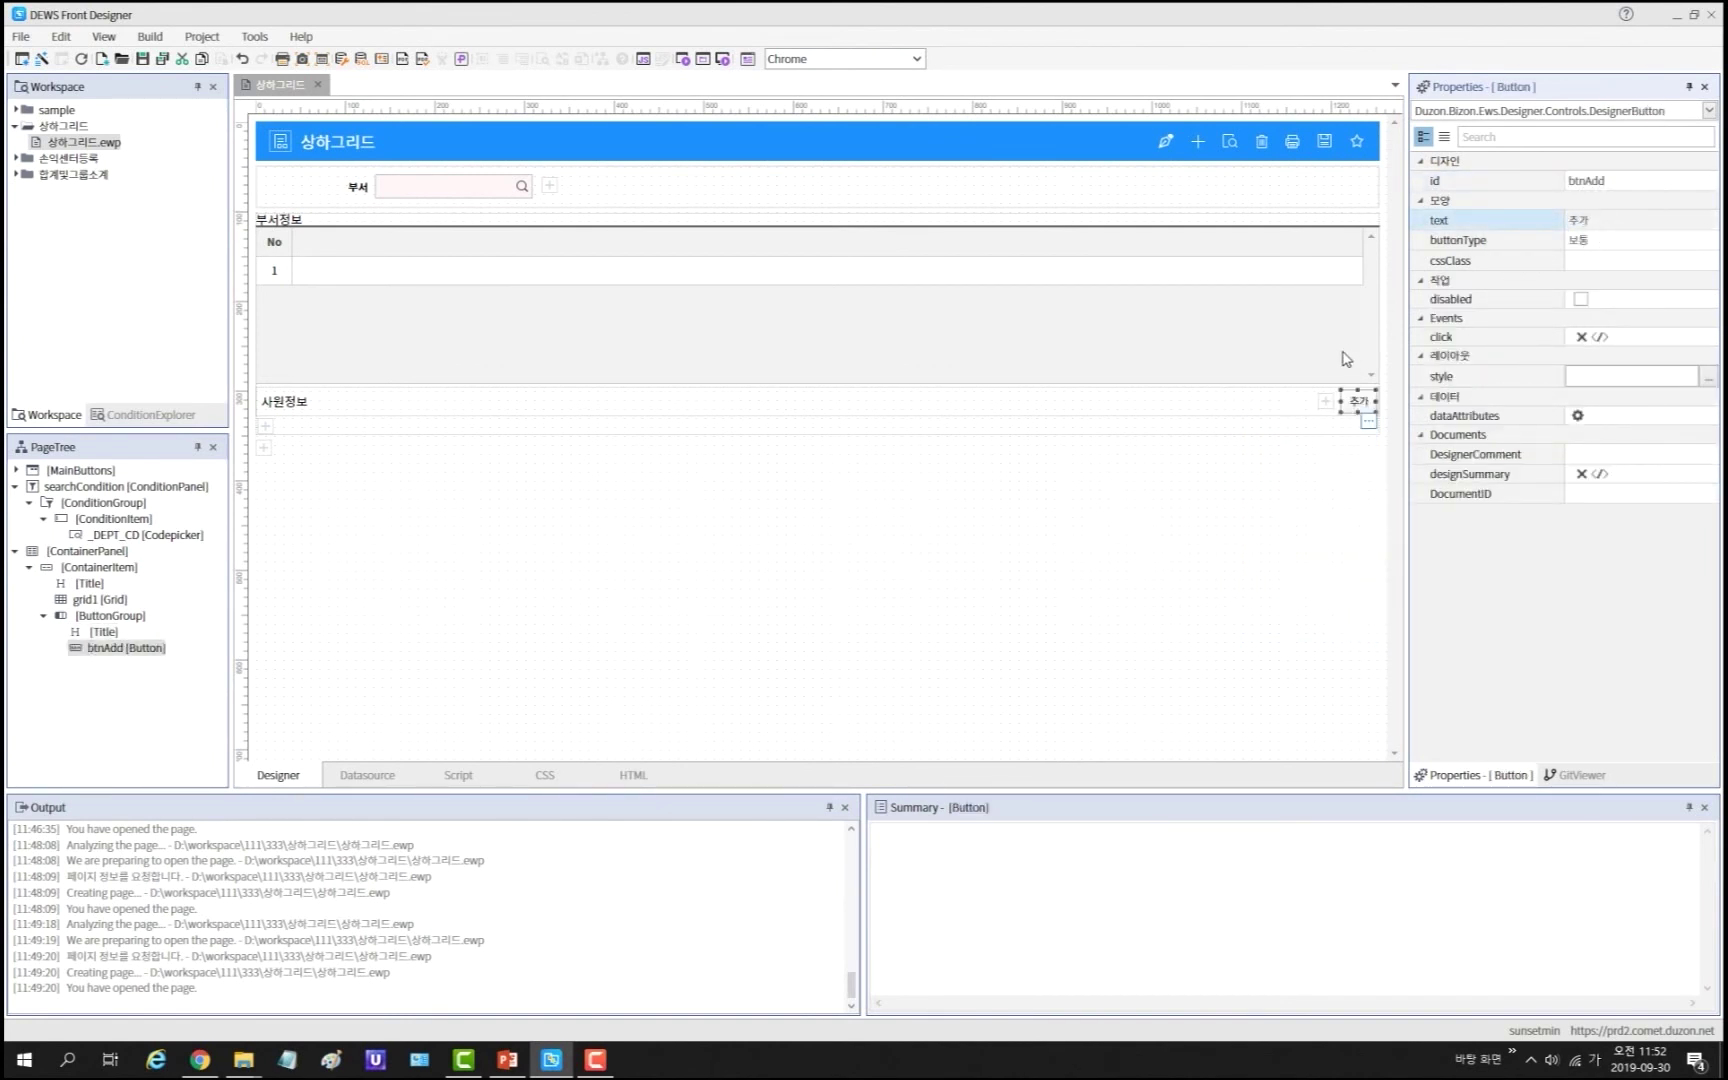
Step: Add a second button beside 추가 with id btnDel and text 삭제
click(1325, 401)
click(1284, 450)
click(1582, 181)
text(btnDel)
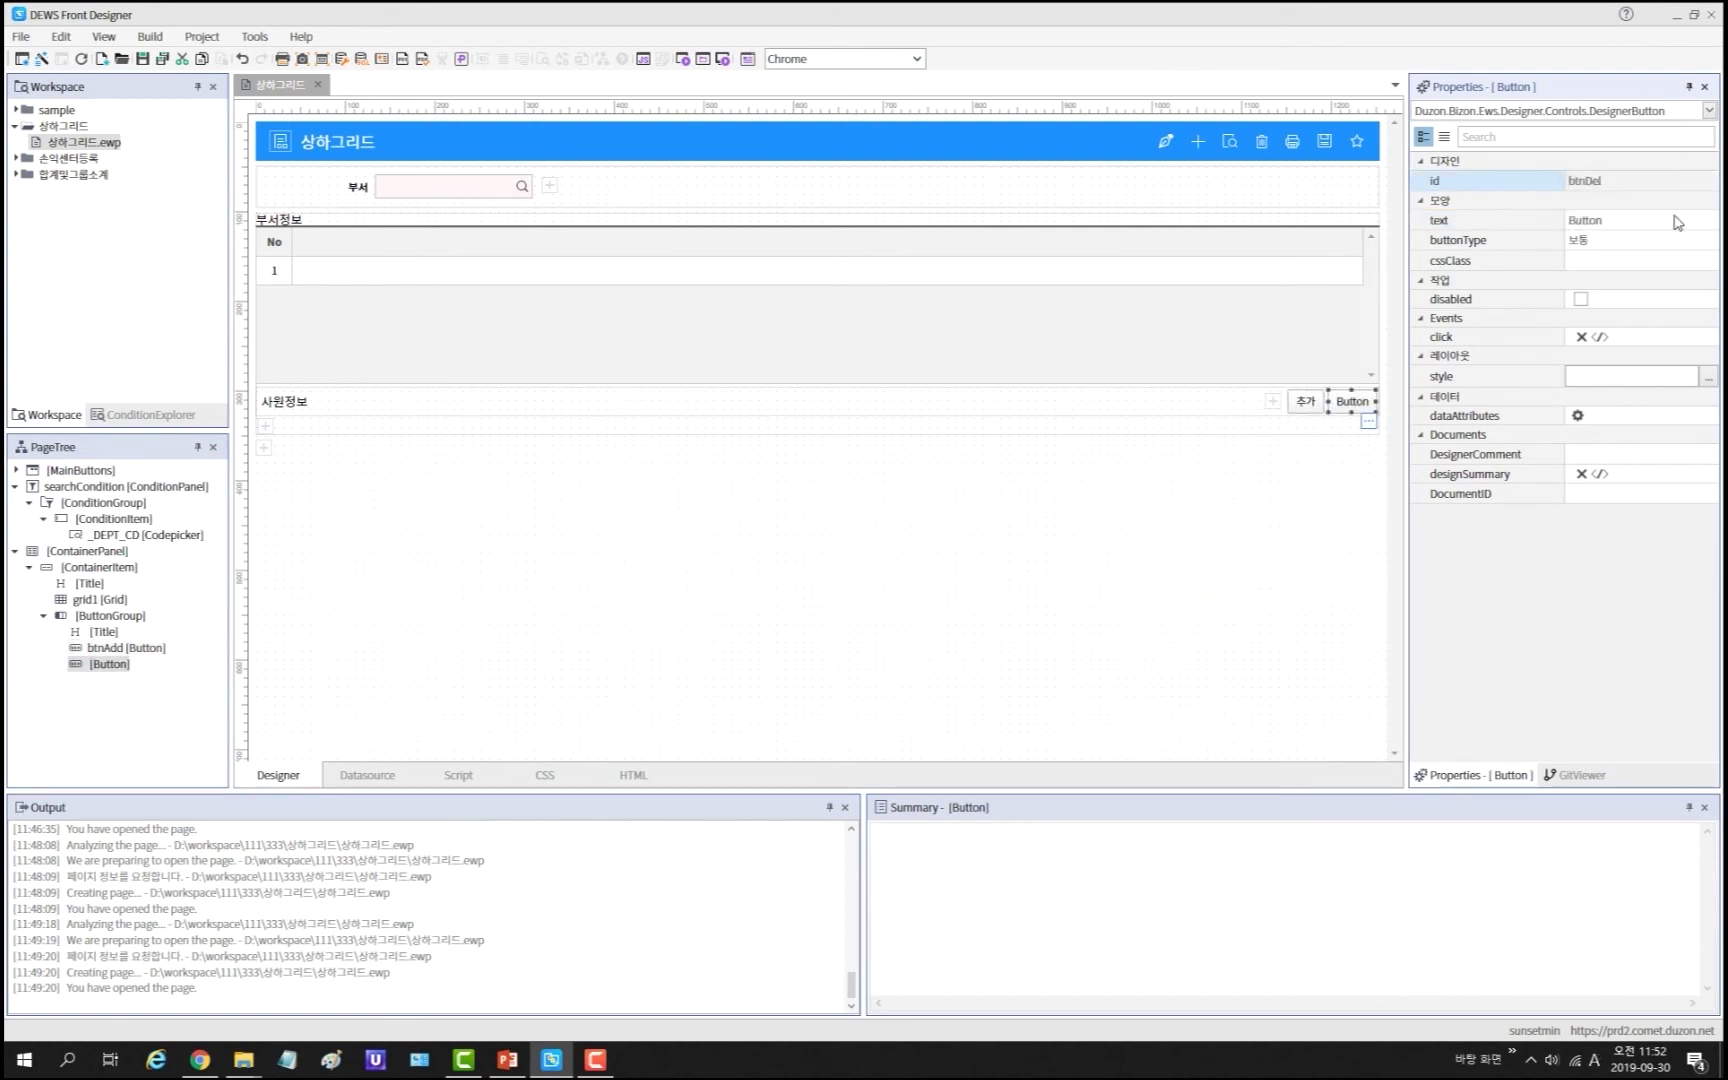
key(Tab)
key(Hangul)
text(삭제)
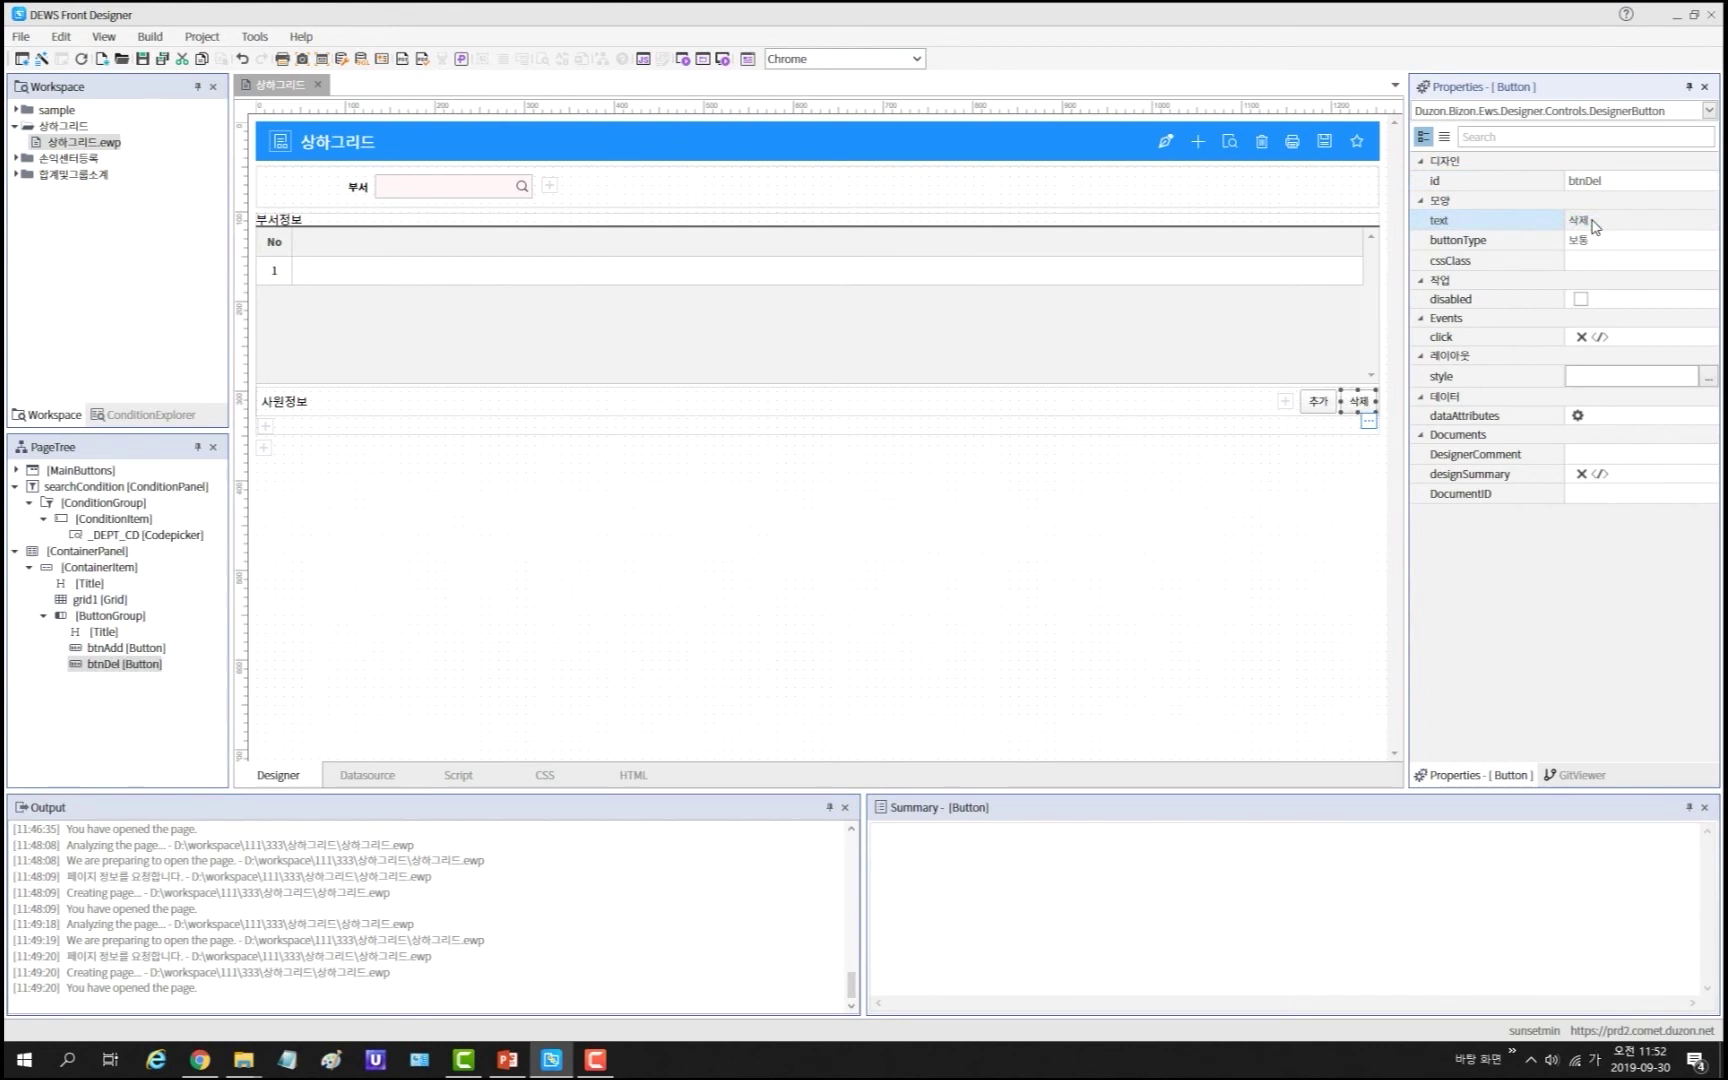
Step: Add a ContainerPanel with fitBottom enabled below the 사원정보 button group and place an editable Grid inside it
click(265, 426)
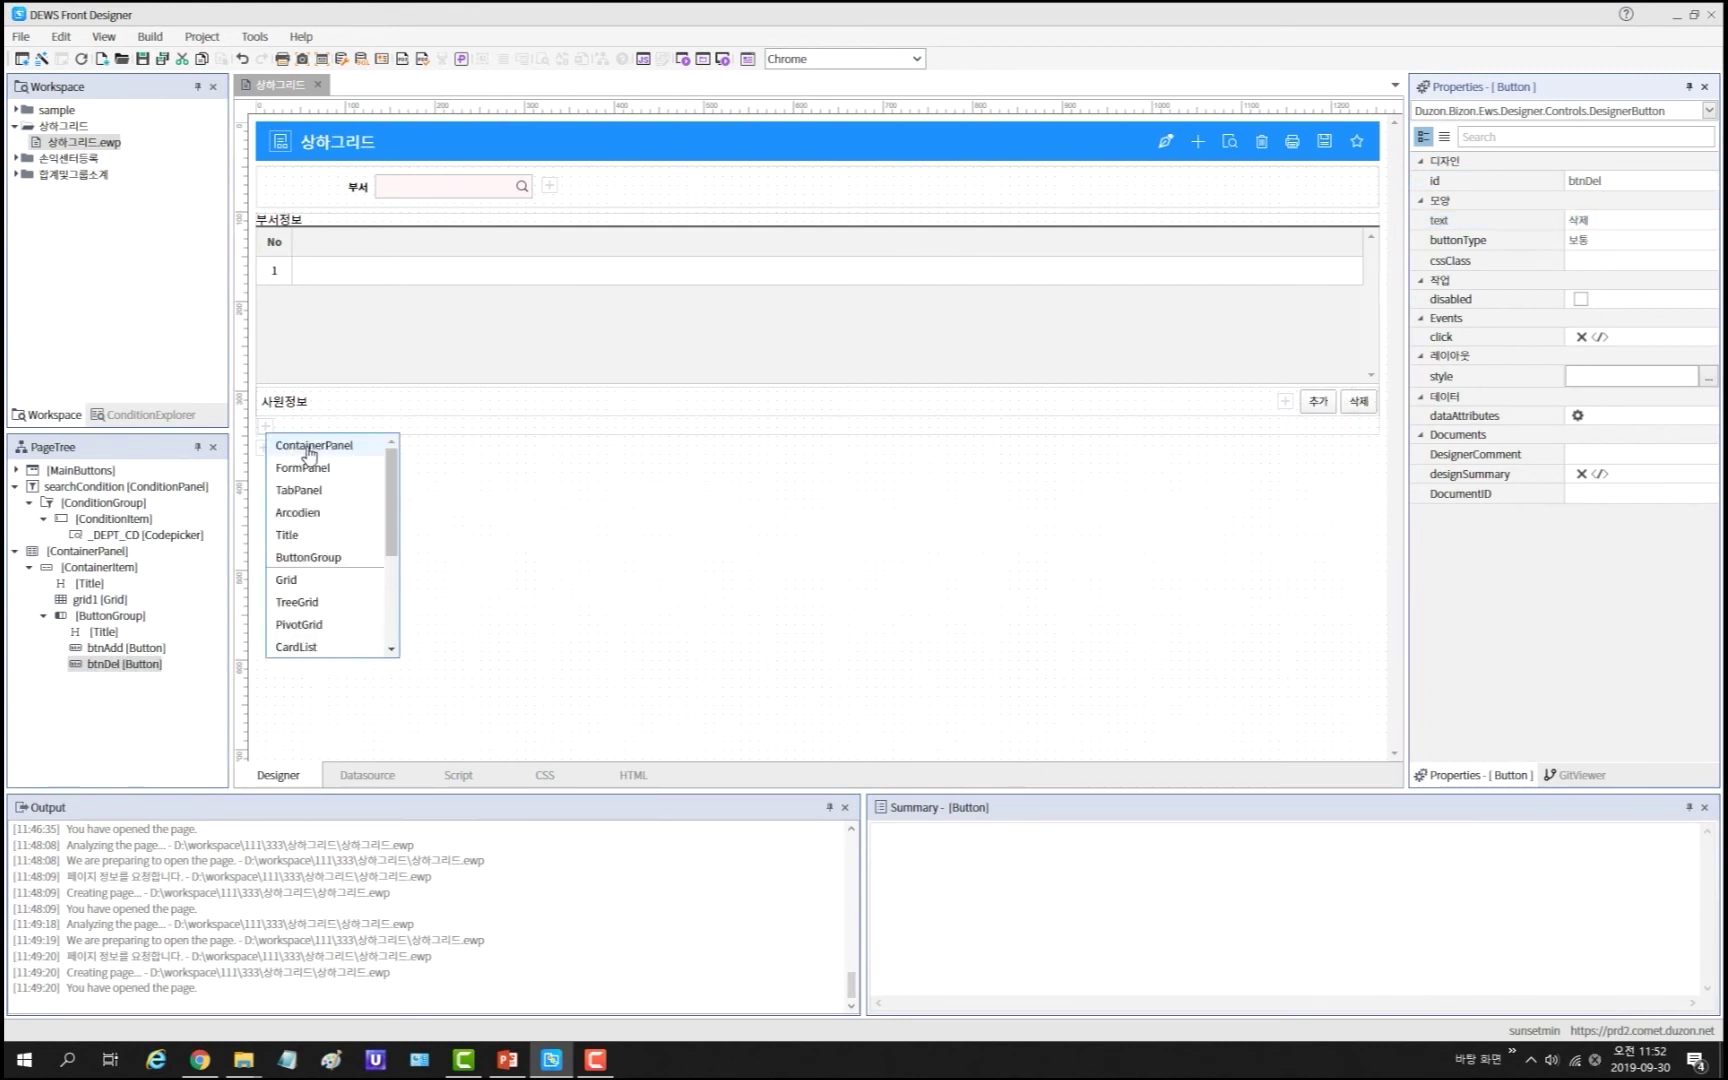
click(309, 449)
click(1580, 281)
click(266, 437)
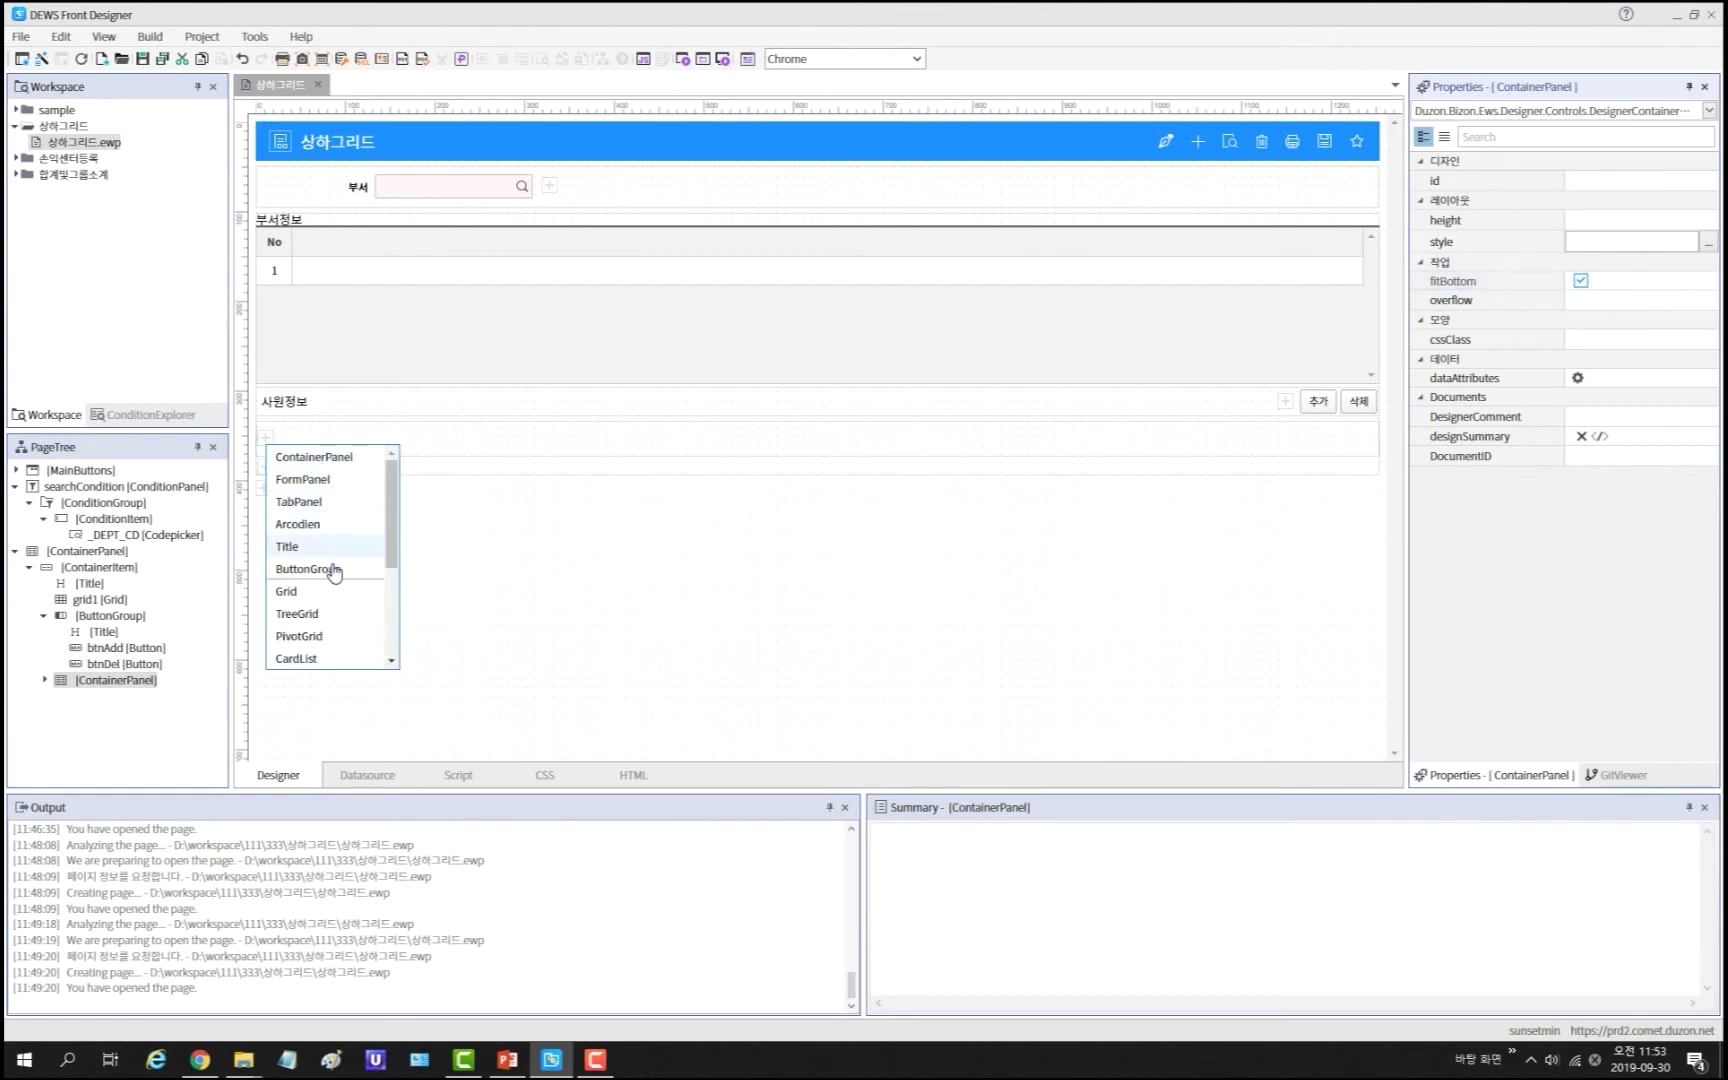
click(333, 597)
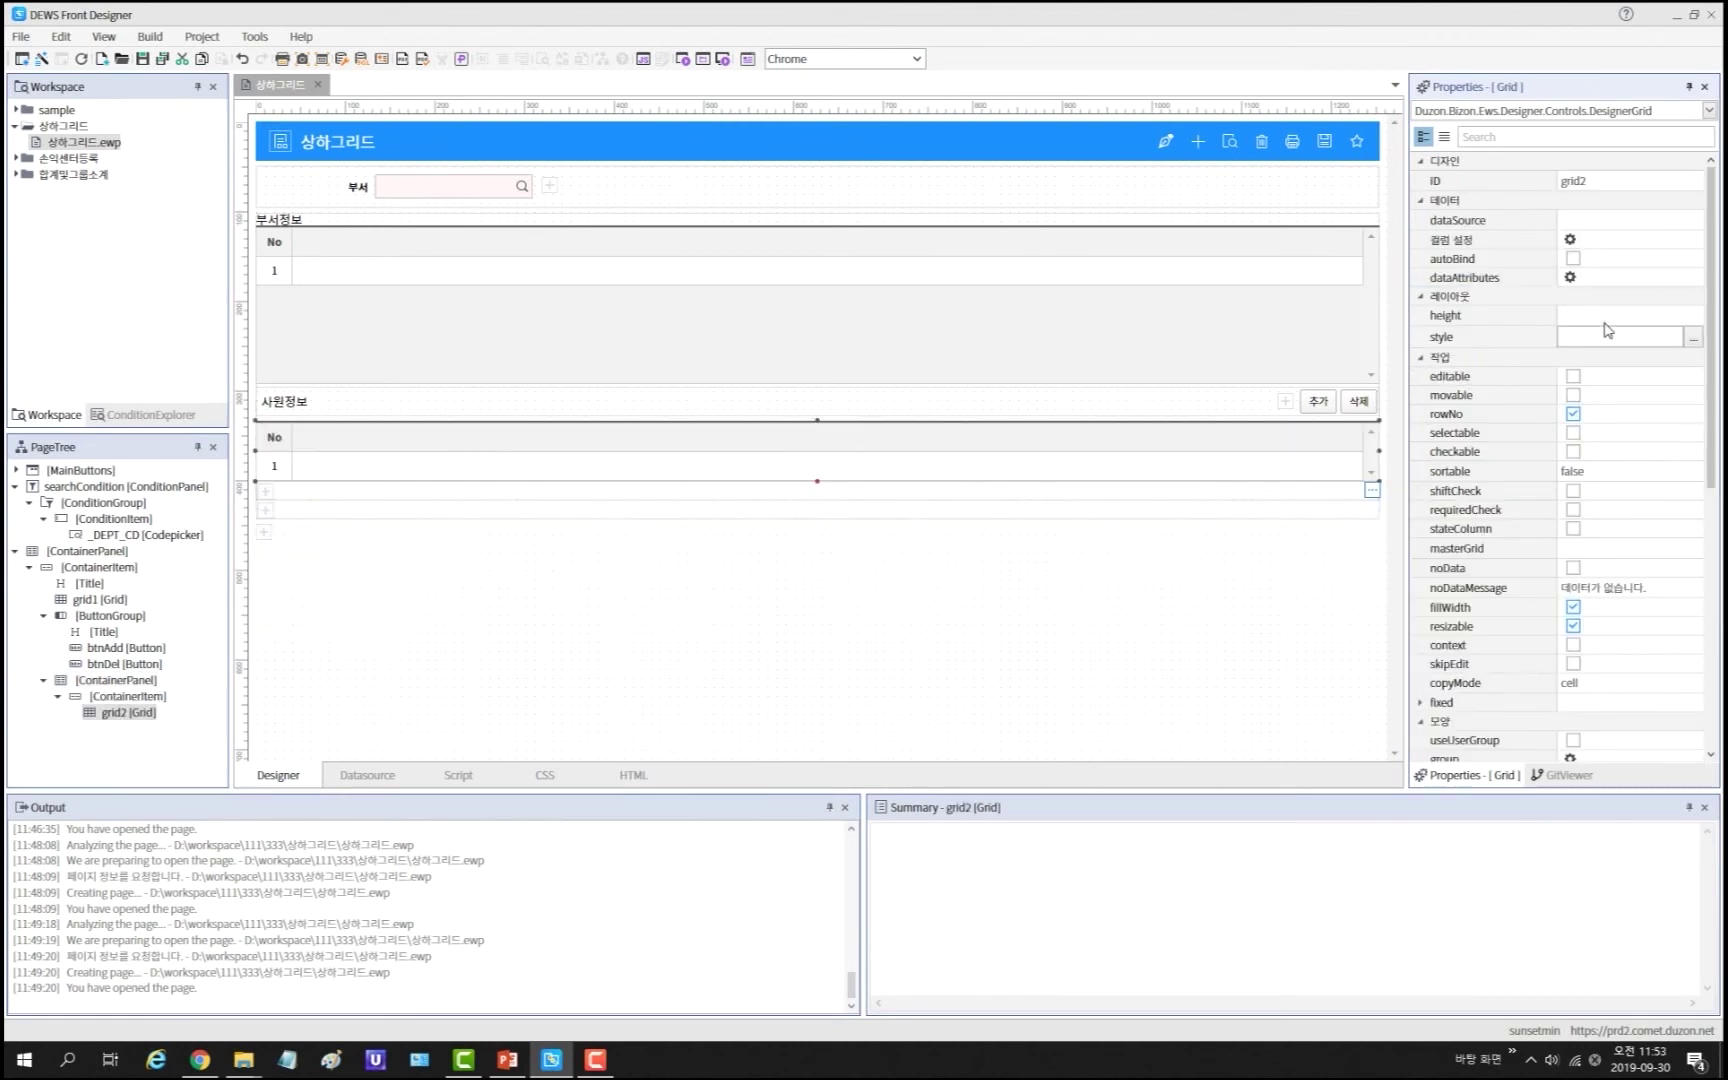
click(1572, 378)
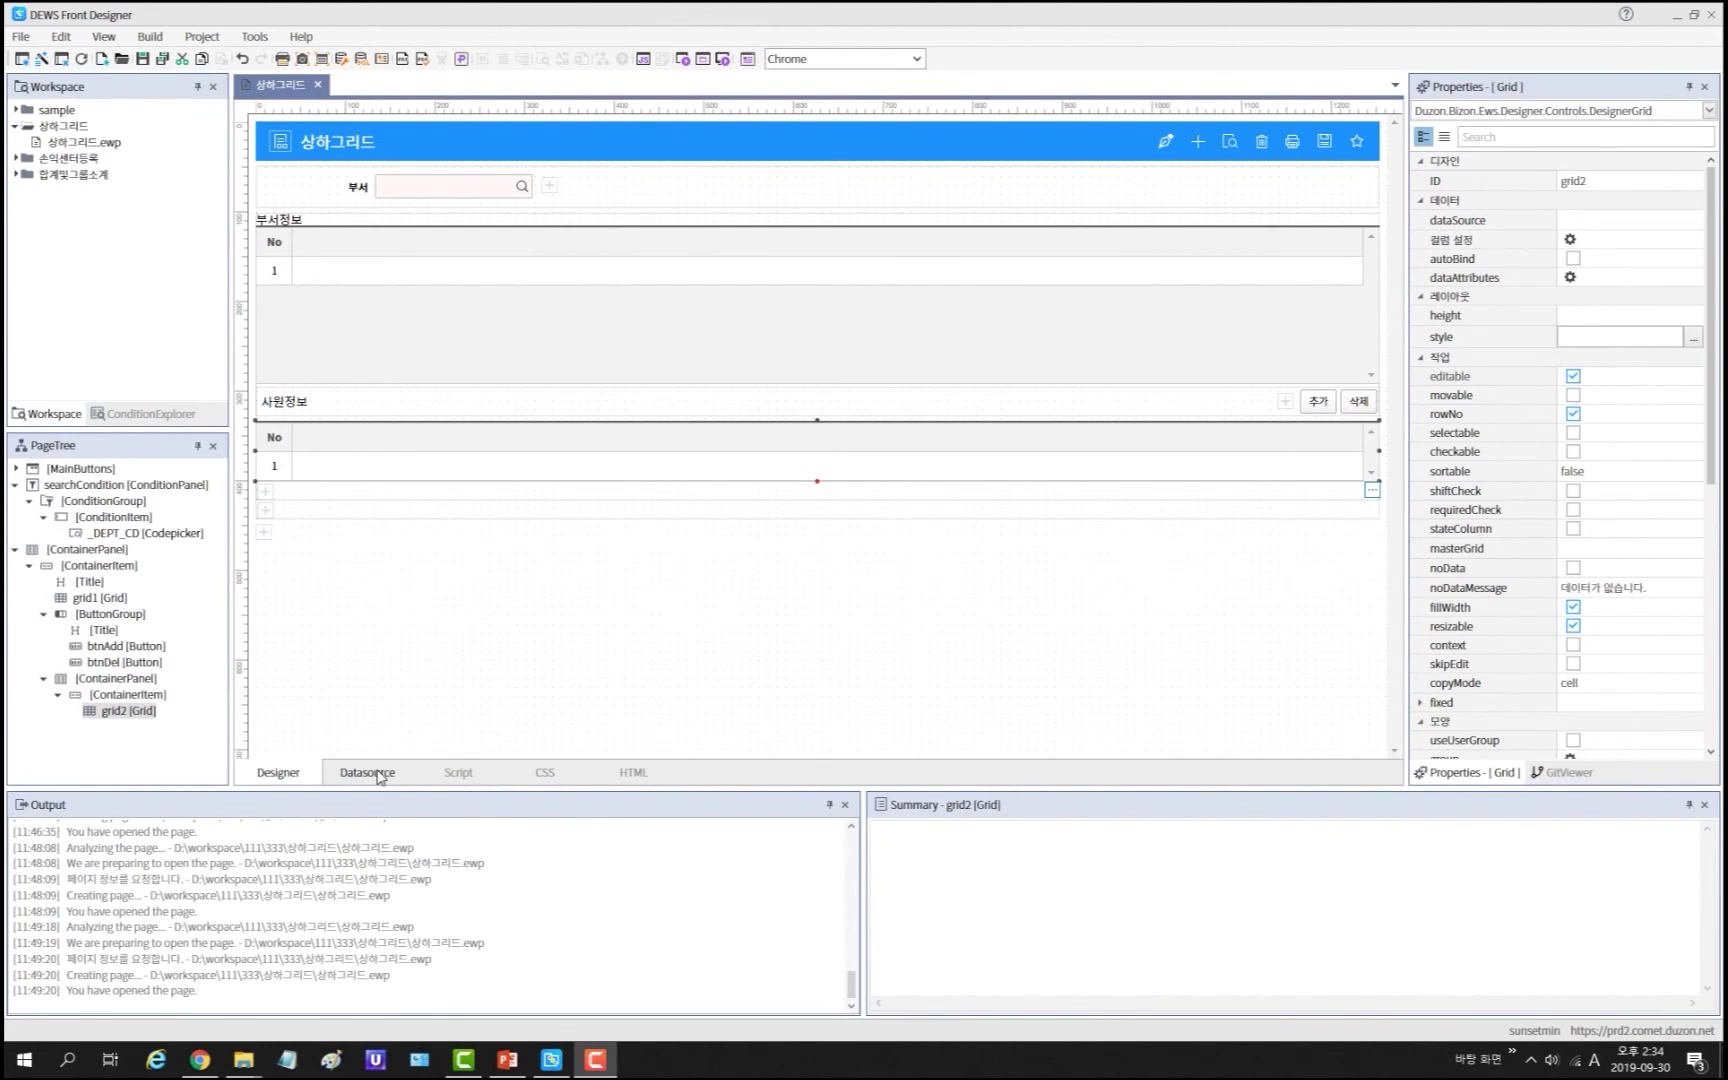
Step: Add a new datasource to the page with the ID mstGrid_ds
click(368, 773)
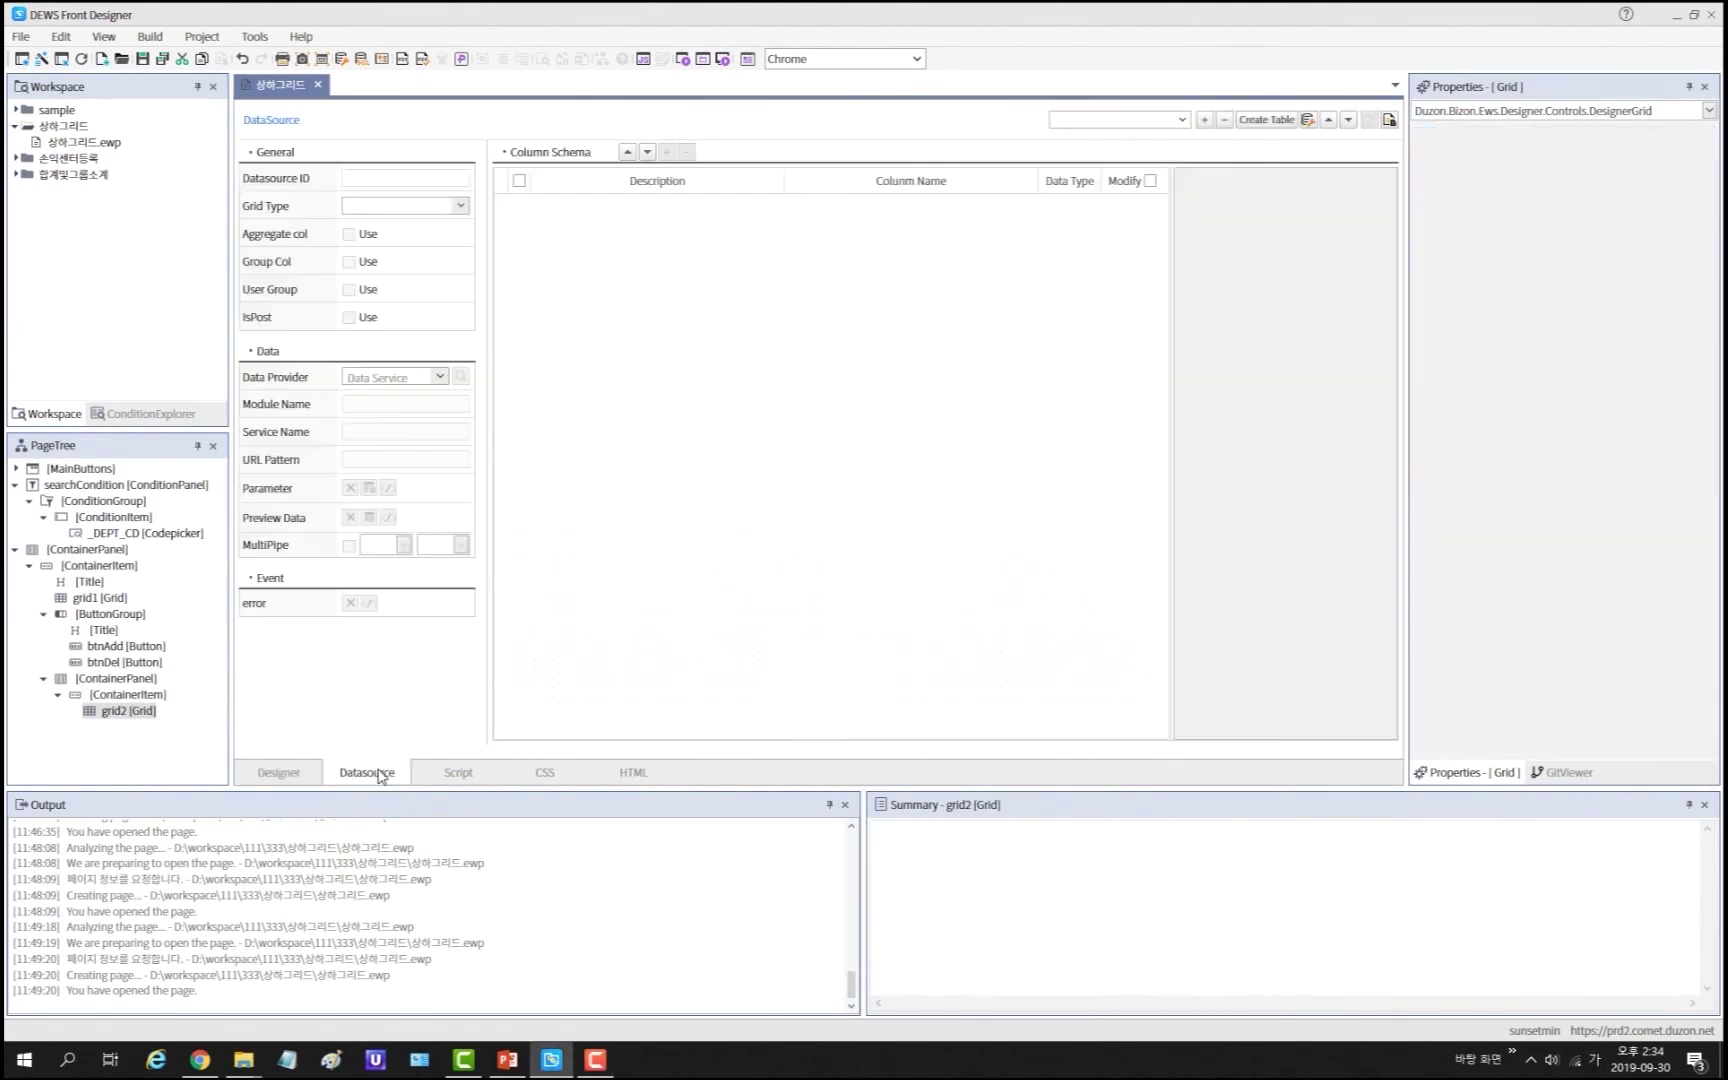
click(1204, 119)
double_click(429, 174)
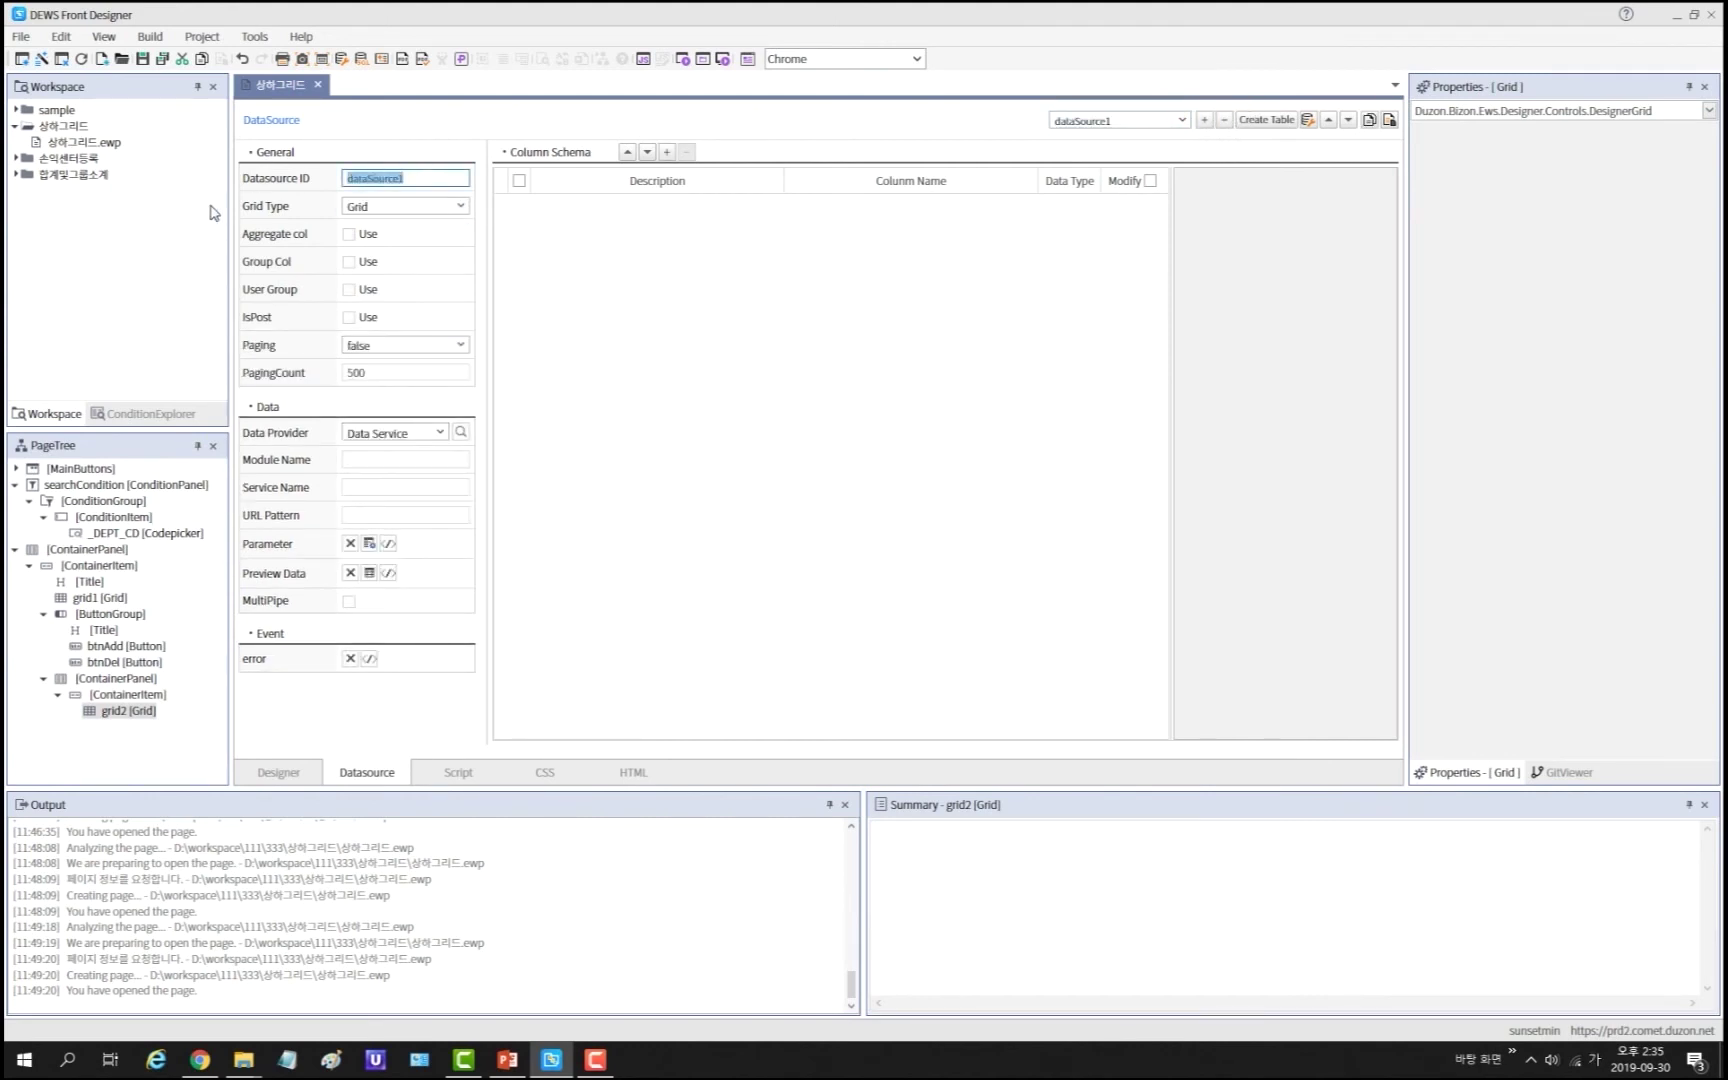
text(mstGrid_ds)
Step: Search the data services for 부서조회 and apply 부서조회(교육용) (dept_search_list) to mstGrid_ds, redefining its columns
click(460, 434)
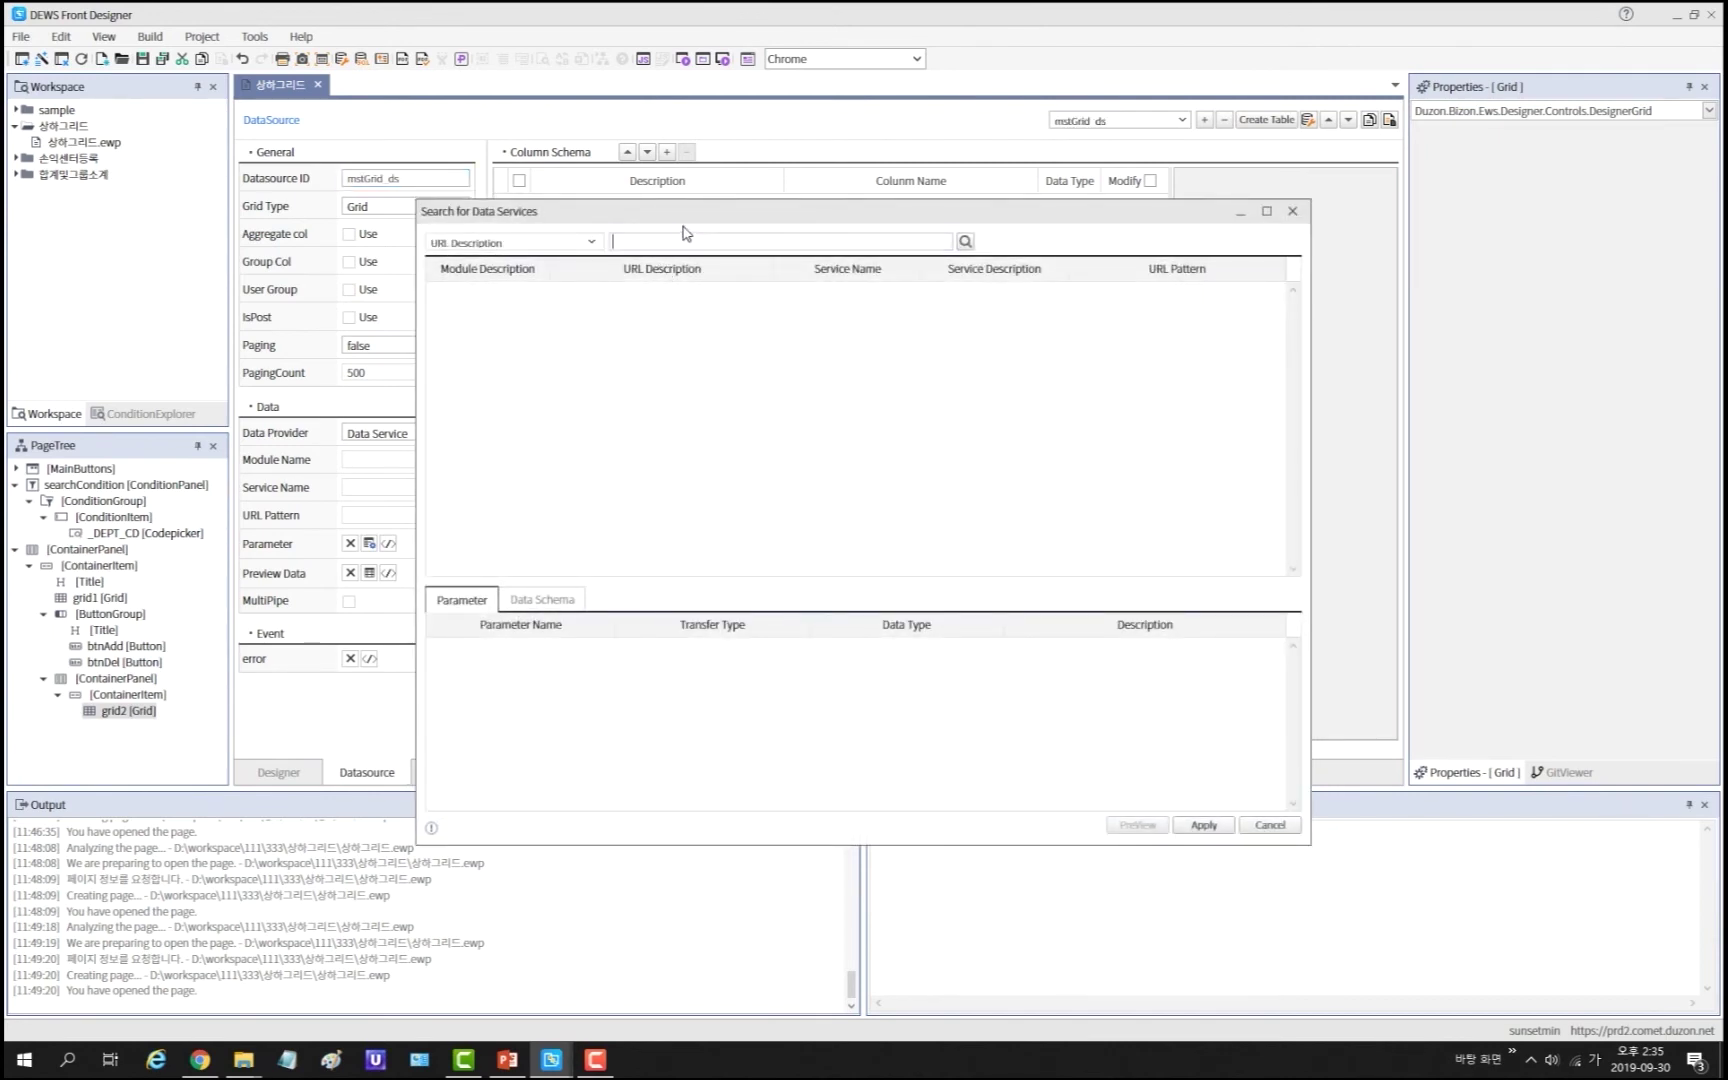
text(부서조회)
key(Return)
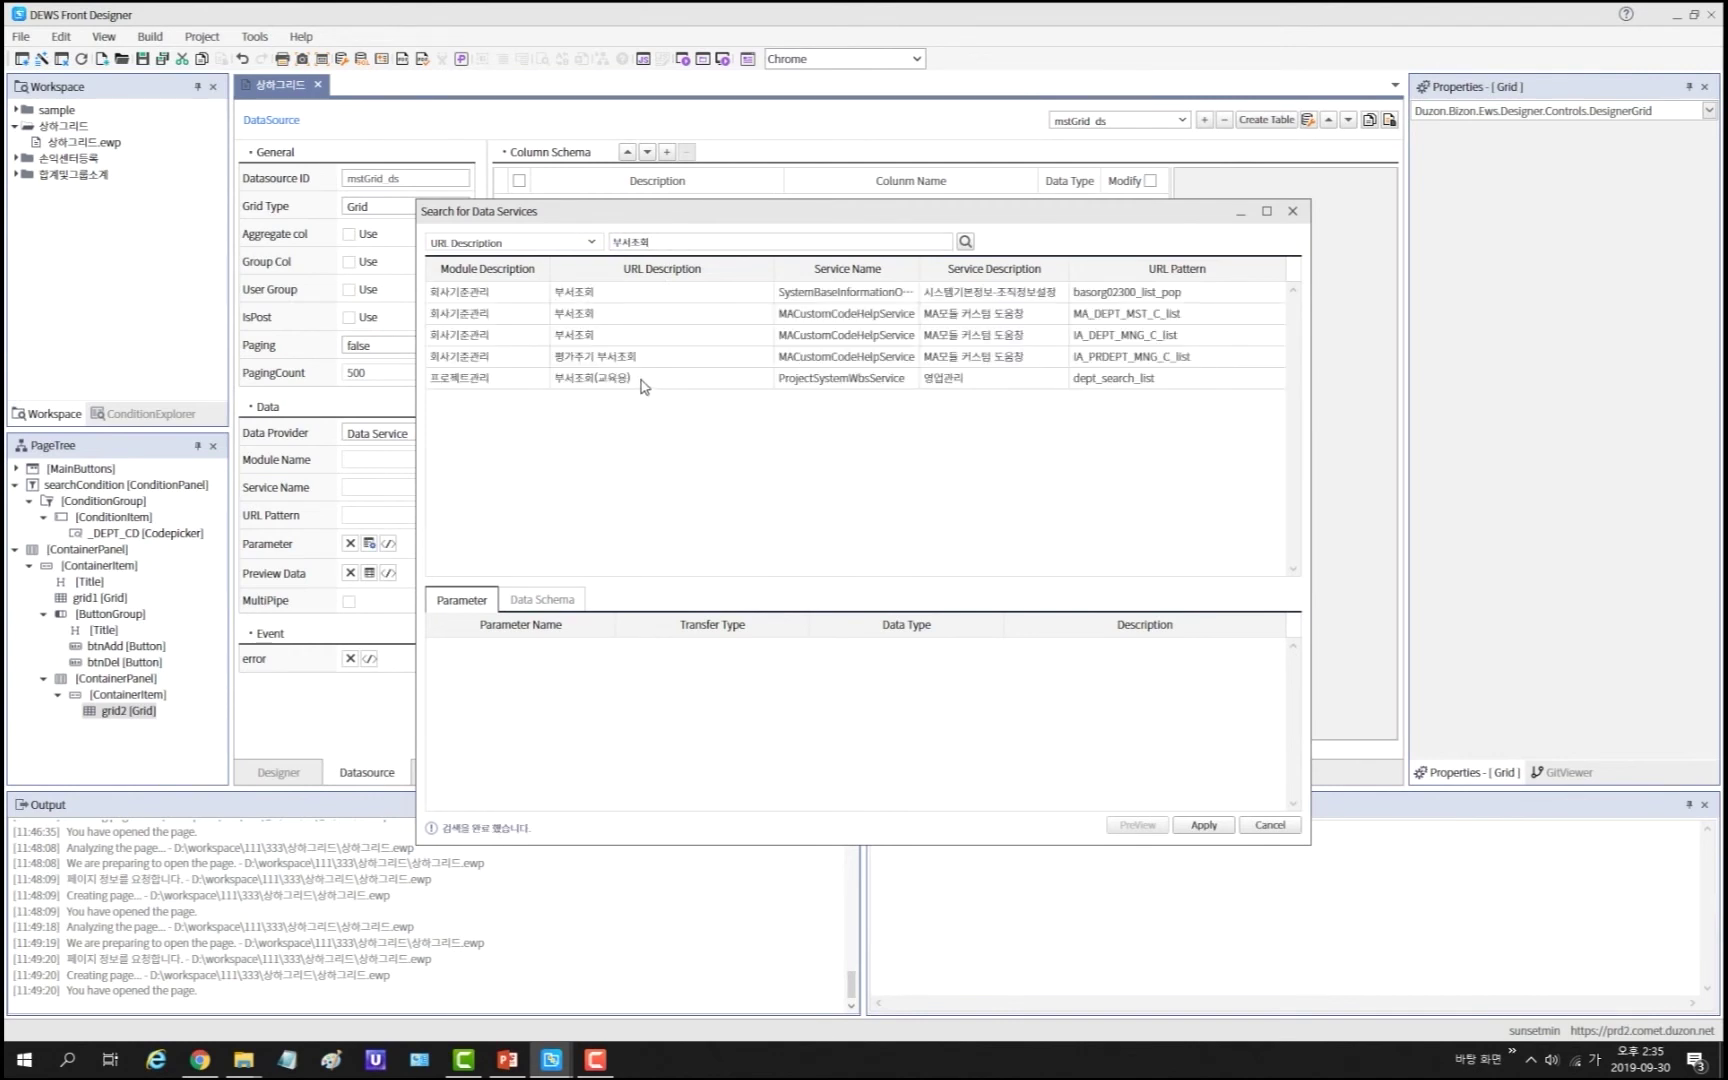
click(644, 379)
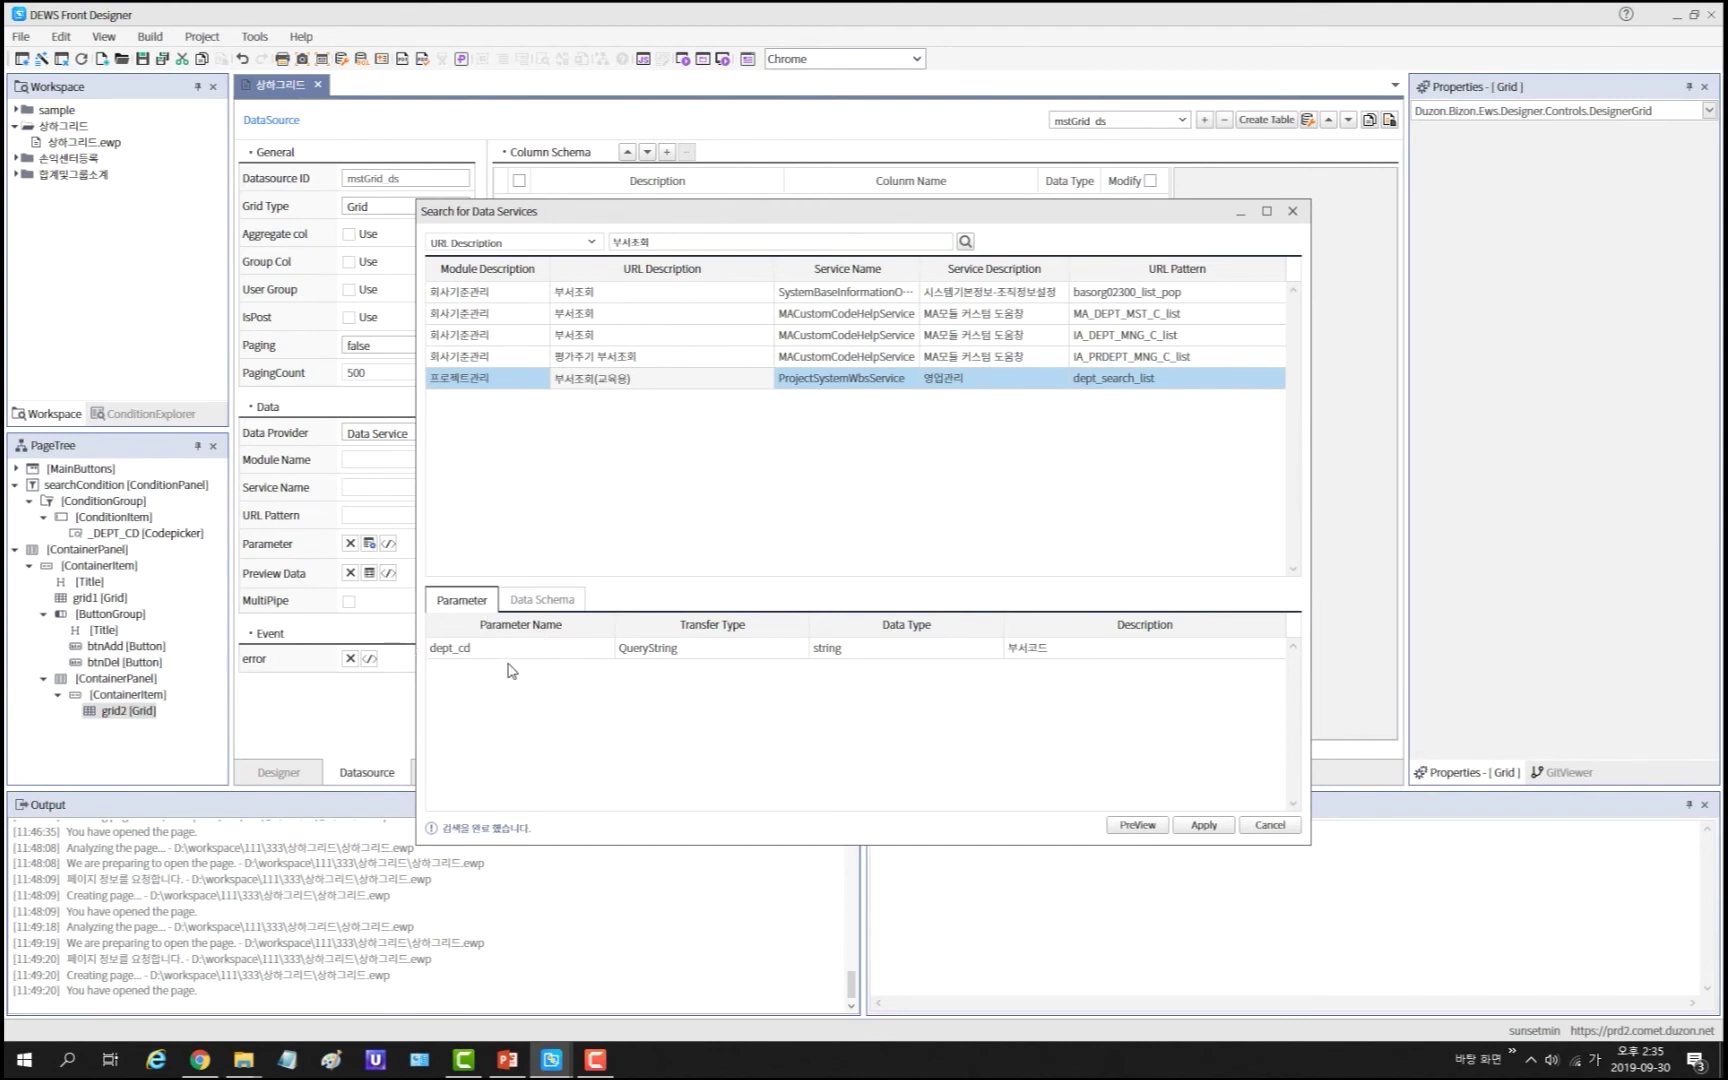
click(543, 601)
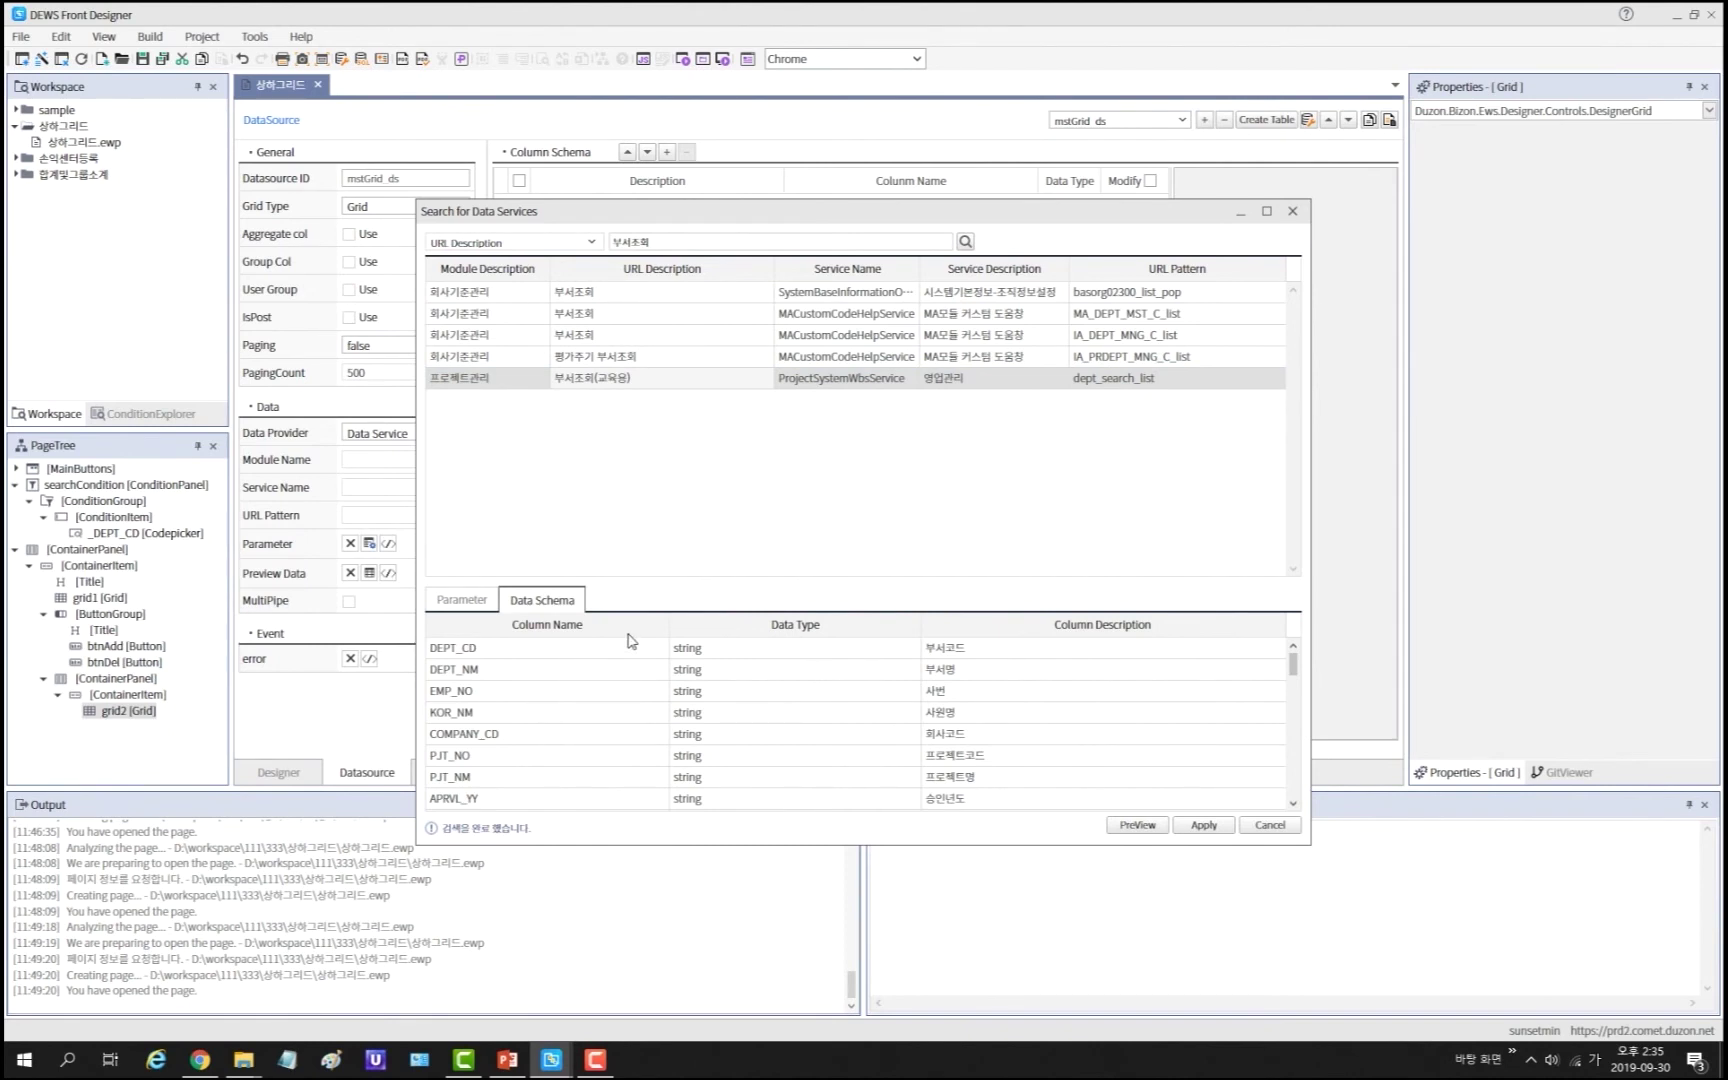
click(1204, 826)
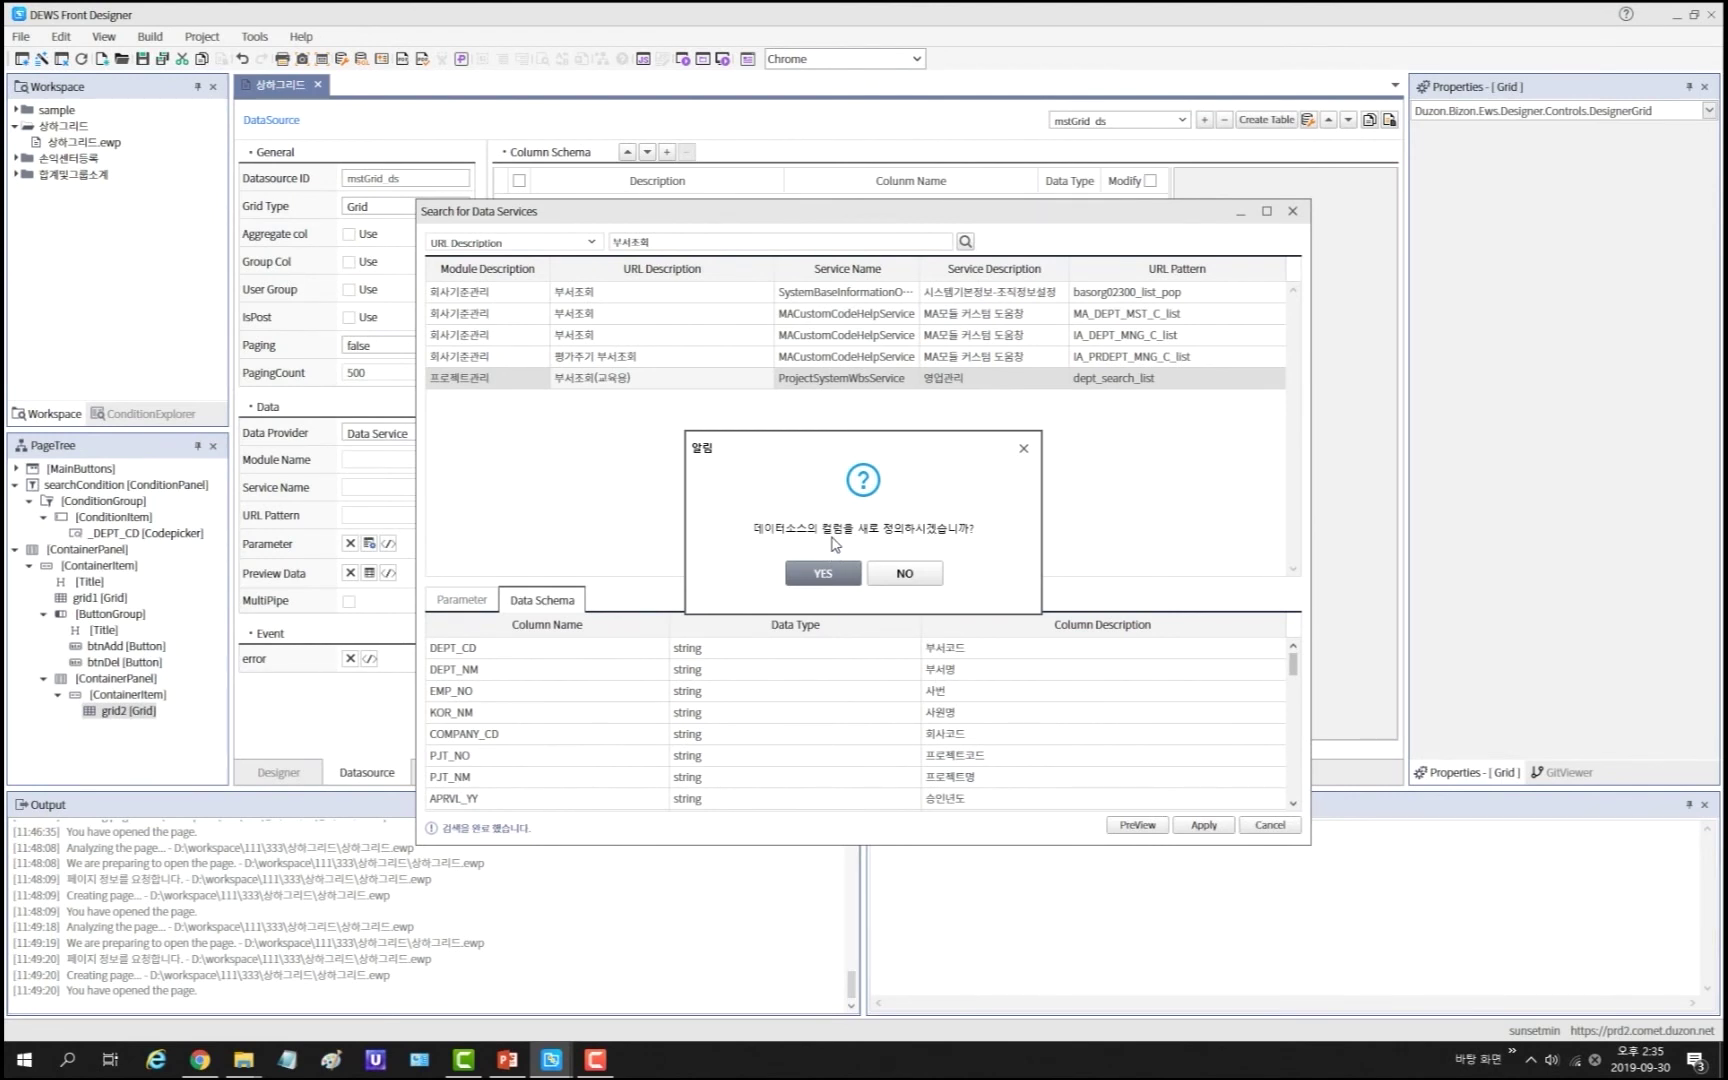
click(824, 574)
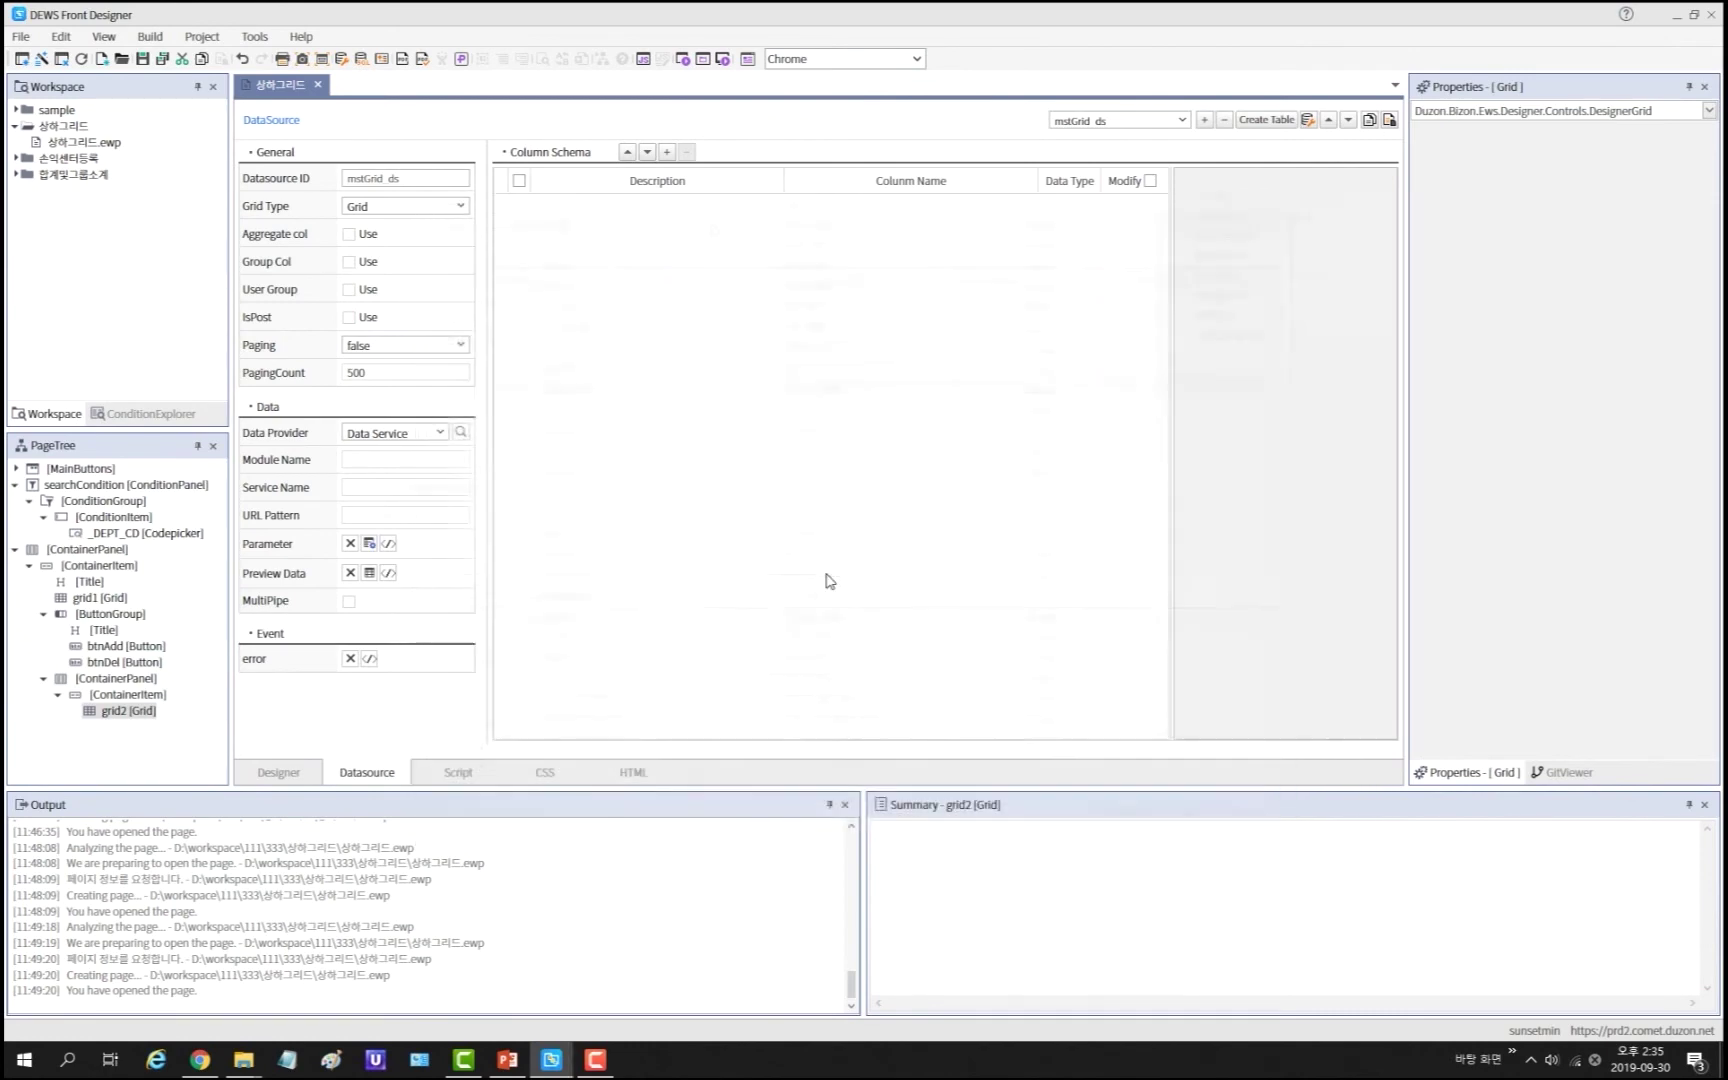
Step: Delete every column from the mstGrid_ds schema except DEPT_CD and DEPT_NM
click(524, 180)
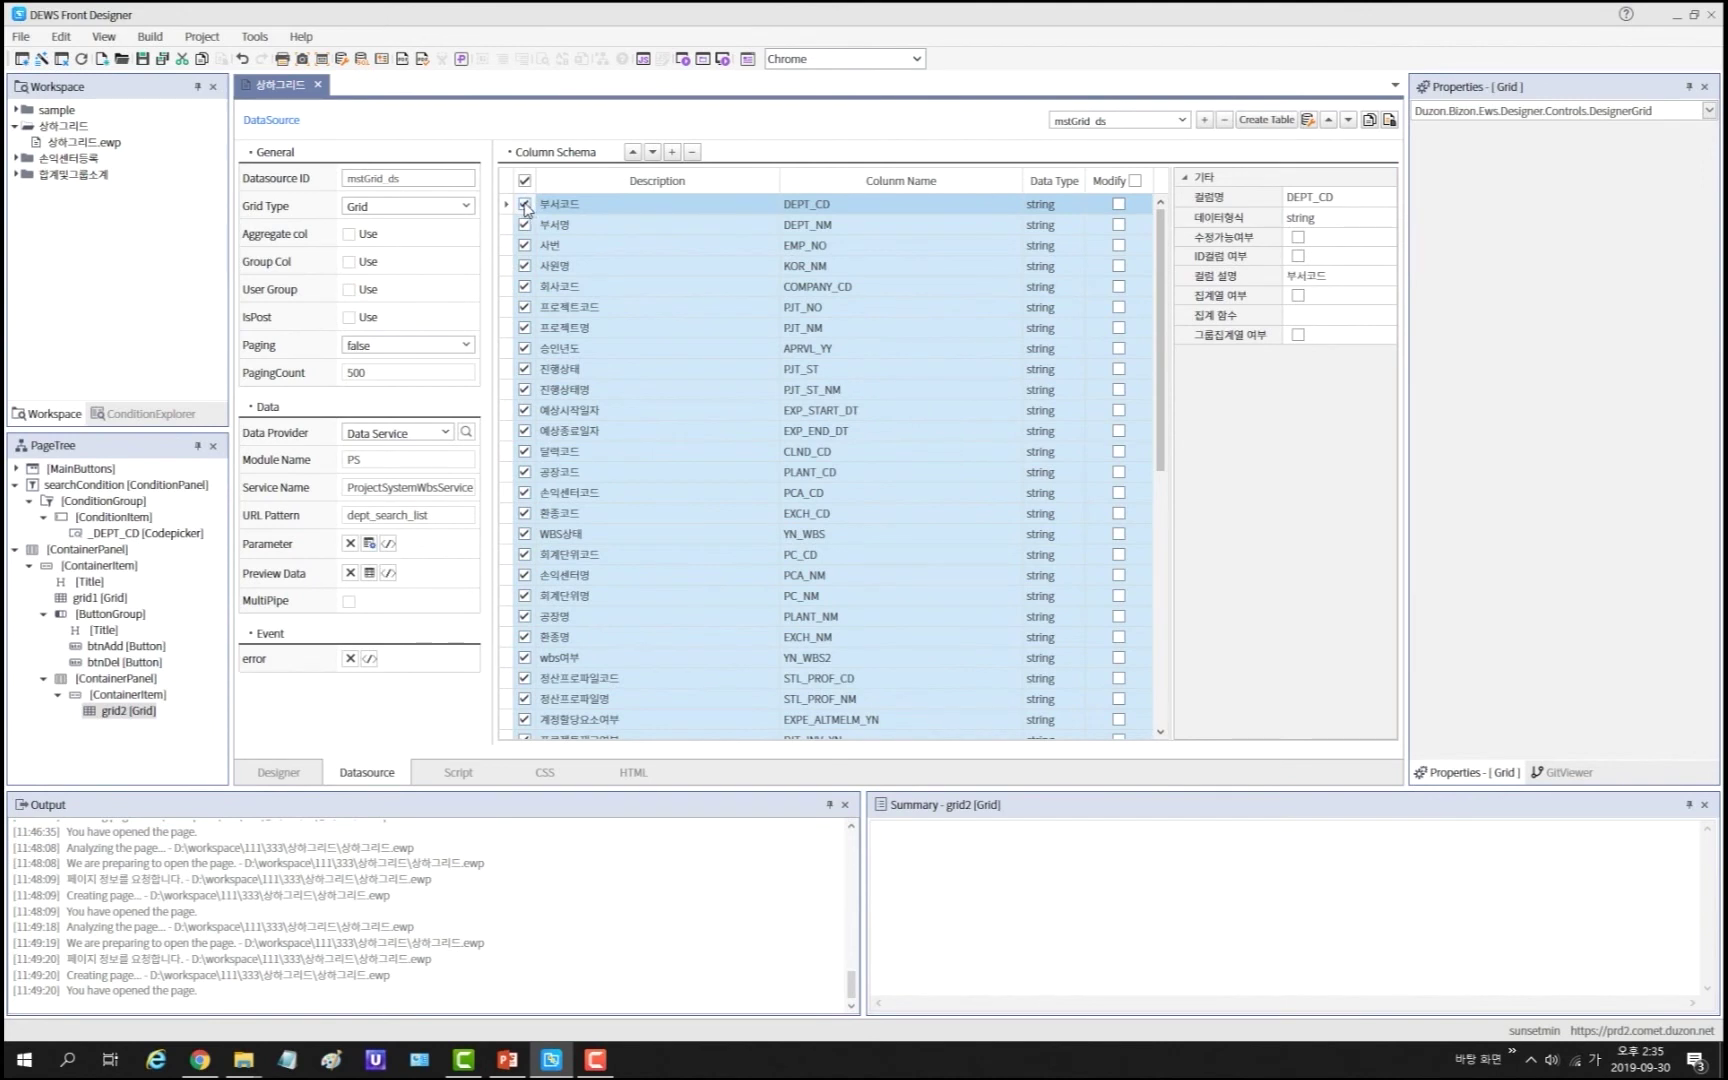
click(524, 204)
click(524, 225)
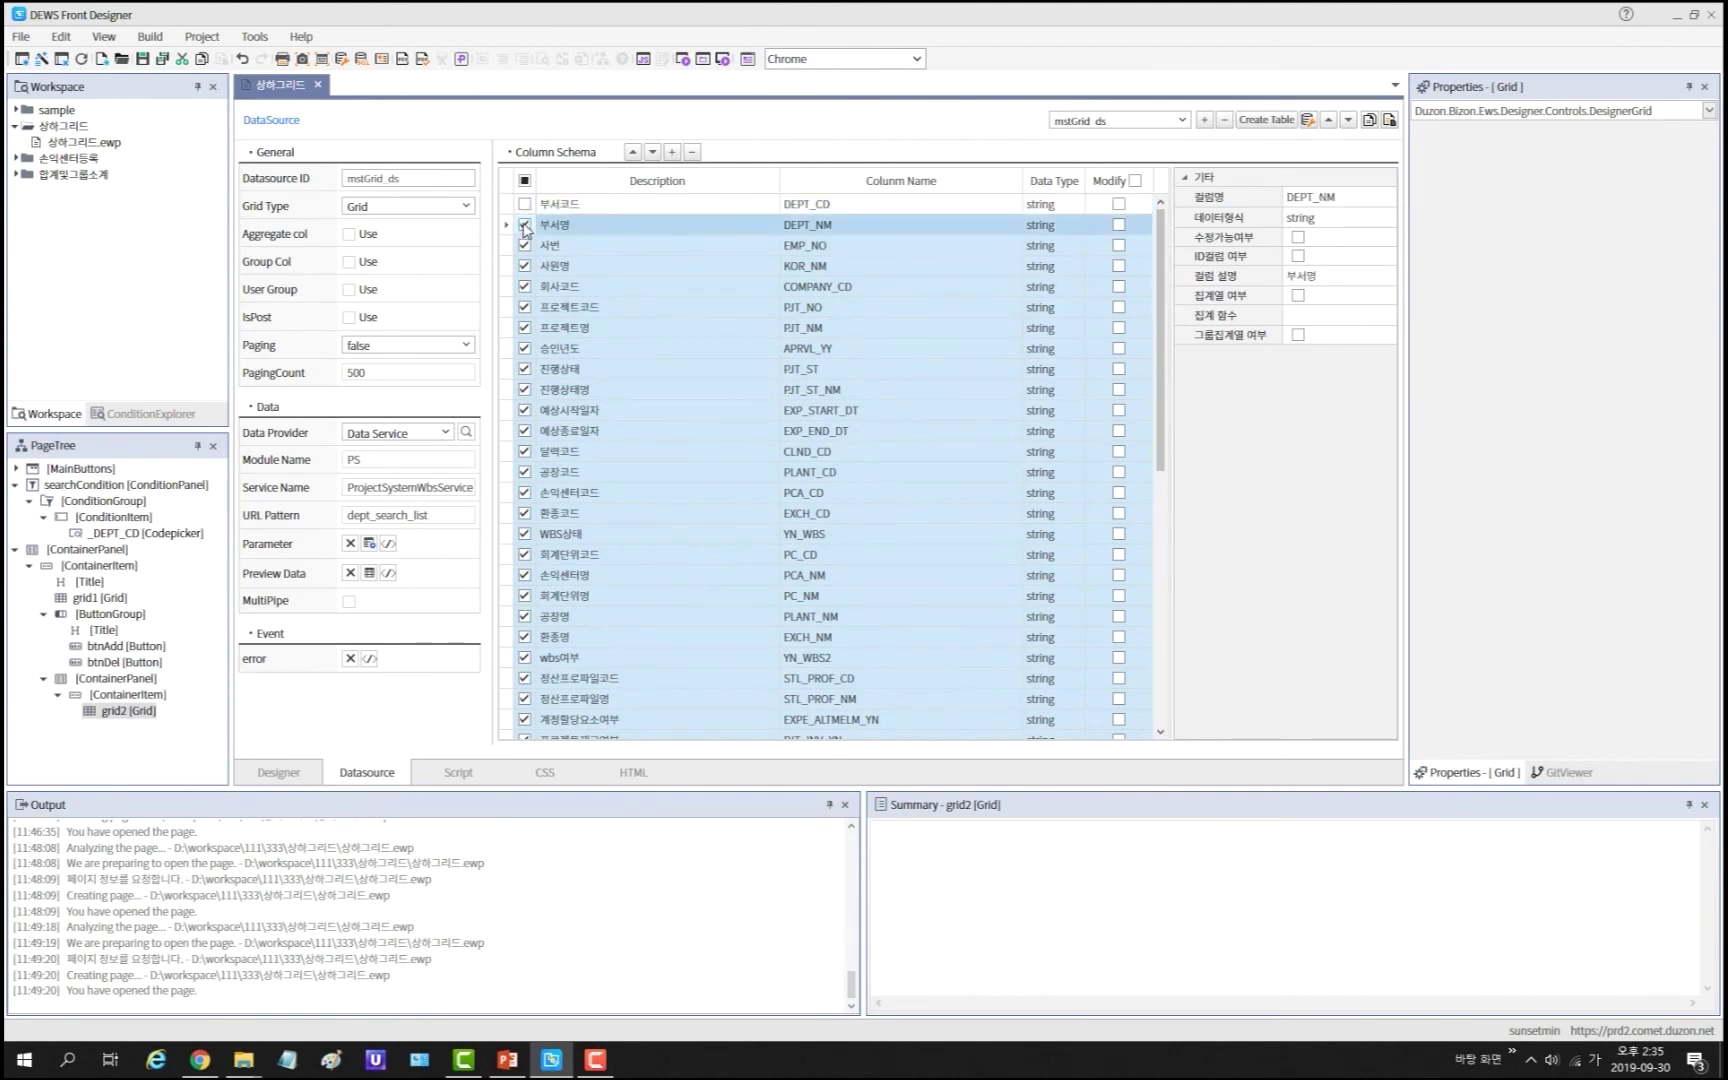
click(694, 153)
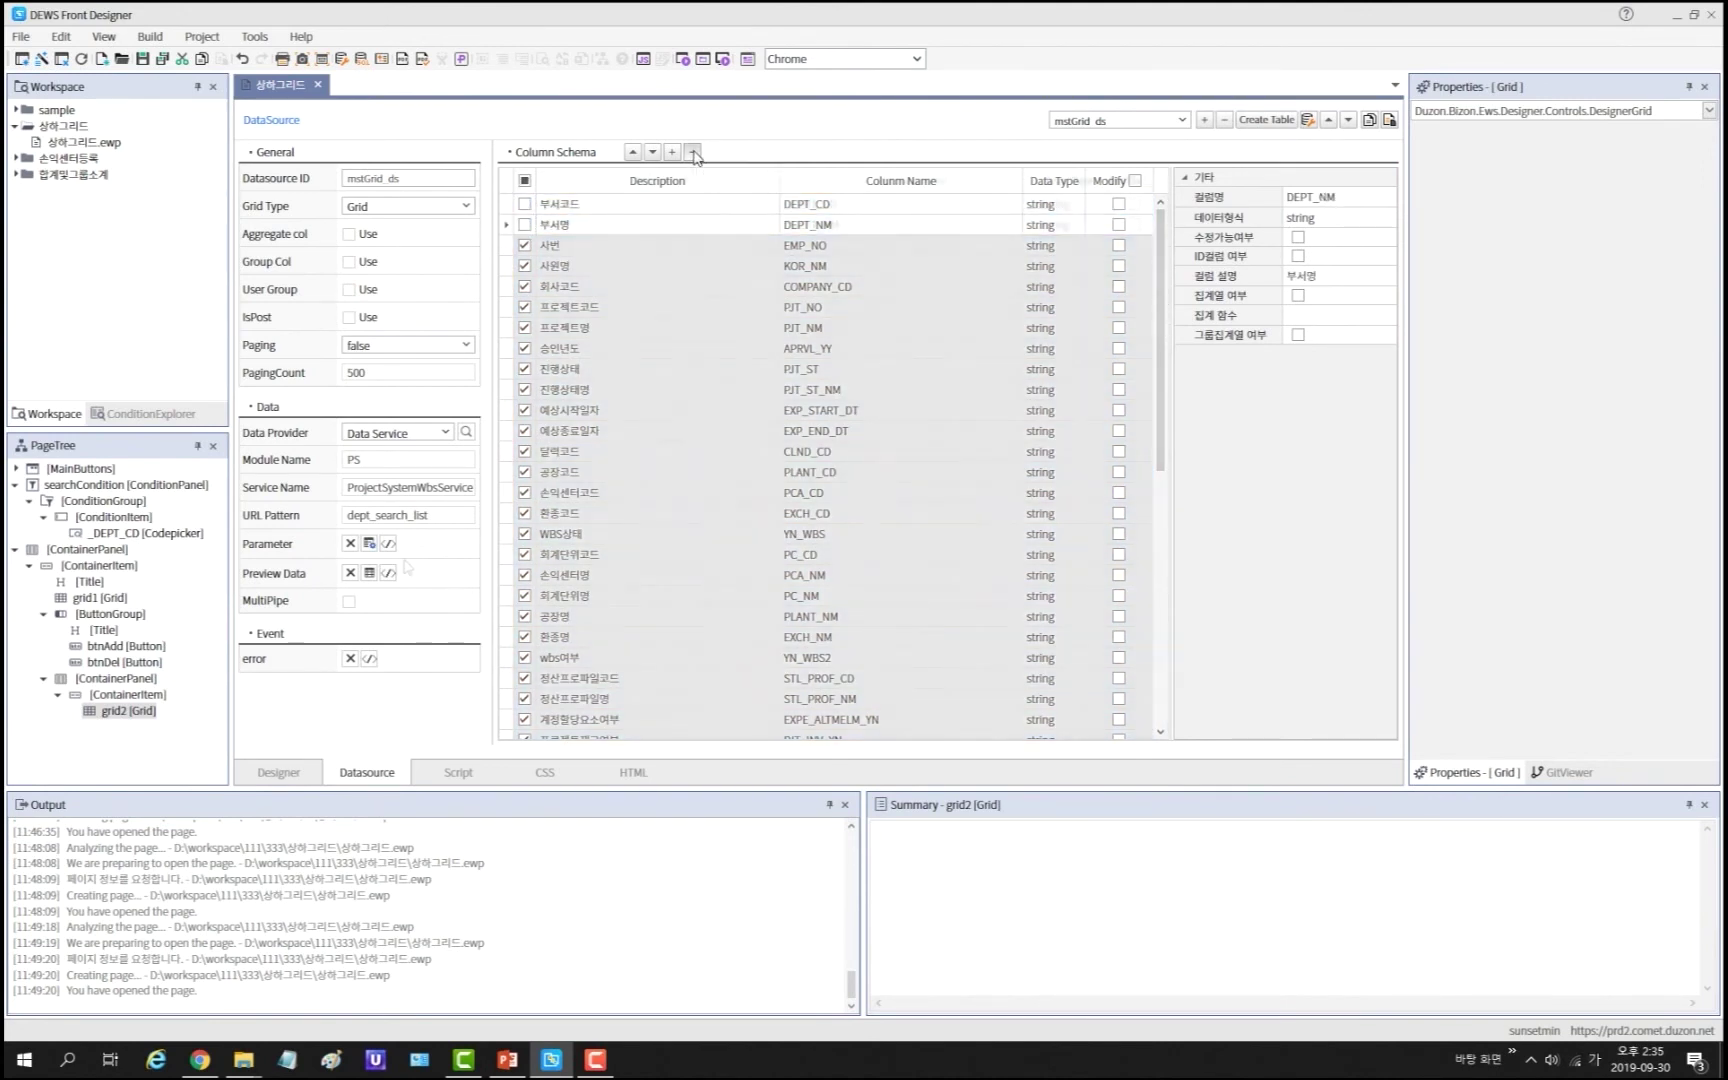
Step: Map the dept_cd parameter of mstGrid_ds to the control _DEPT_CD, using application type 컨트롤
click(369, 544)
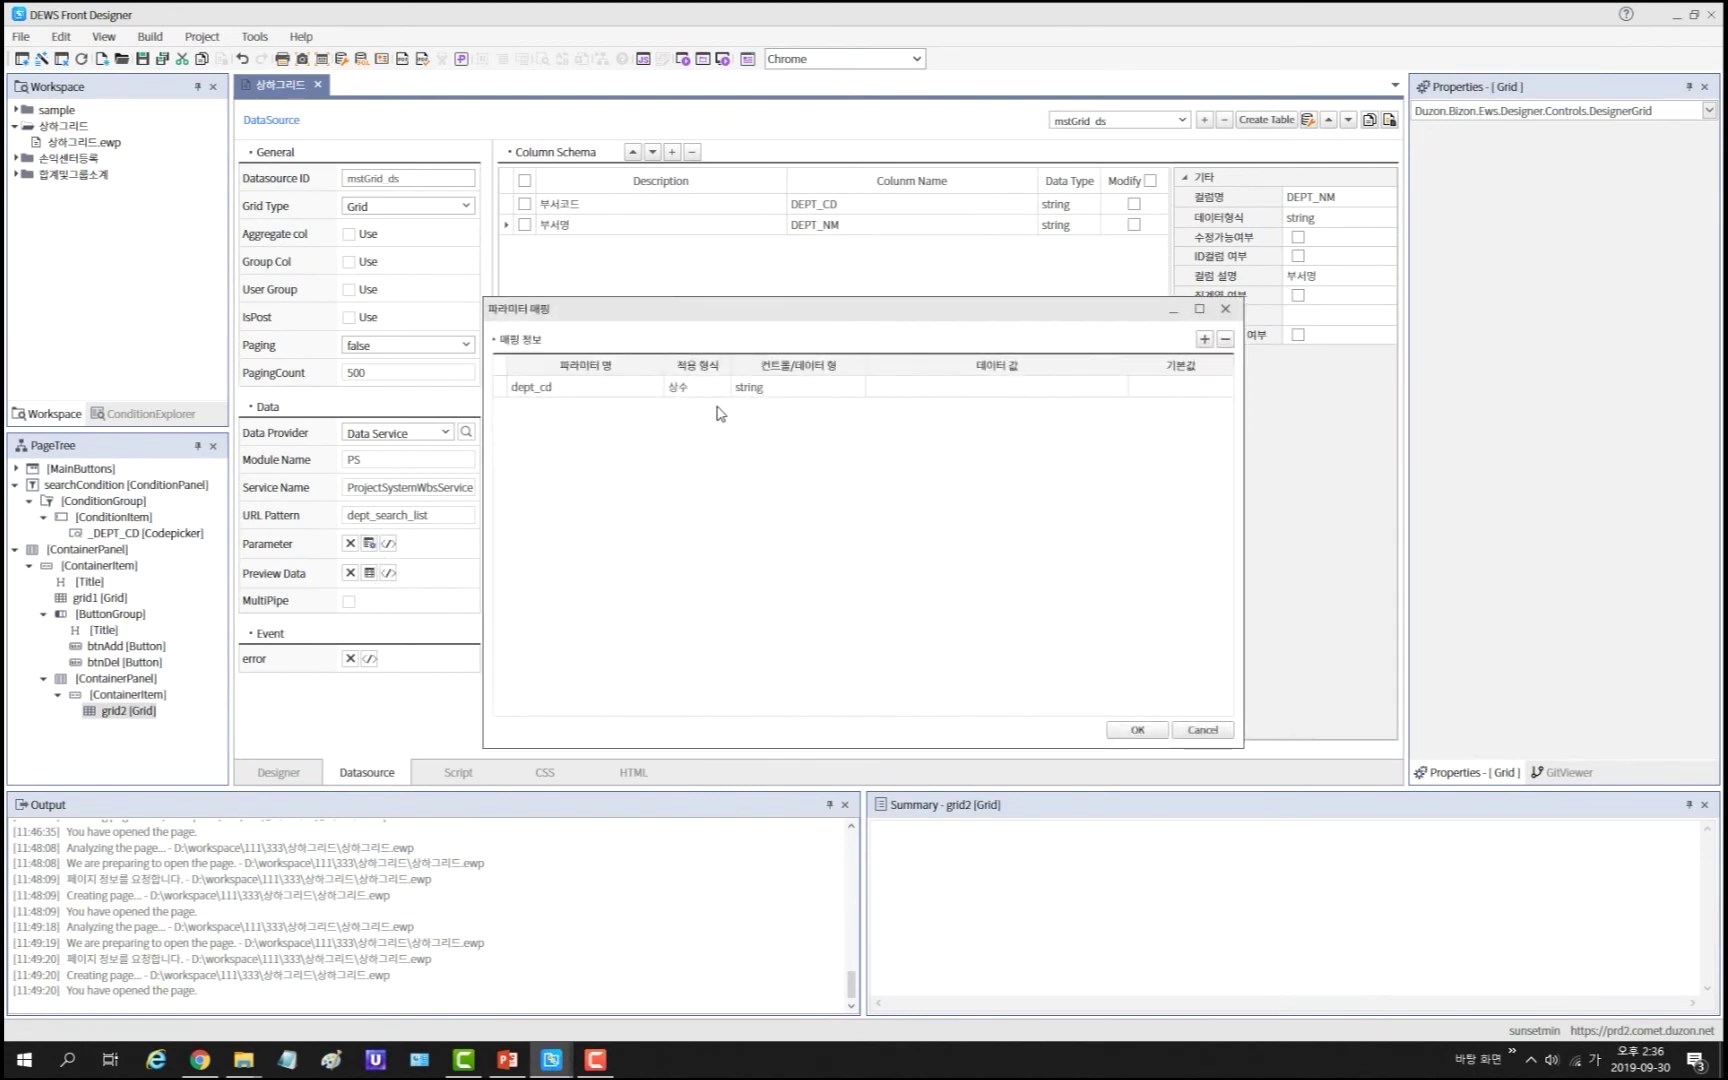
click(716, 389)
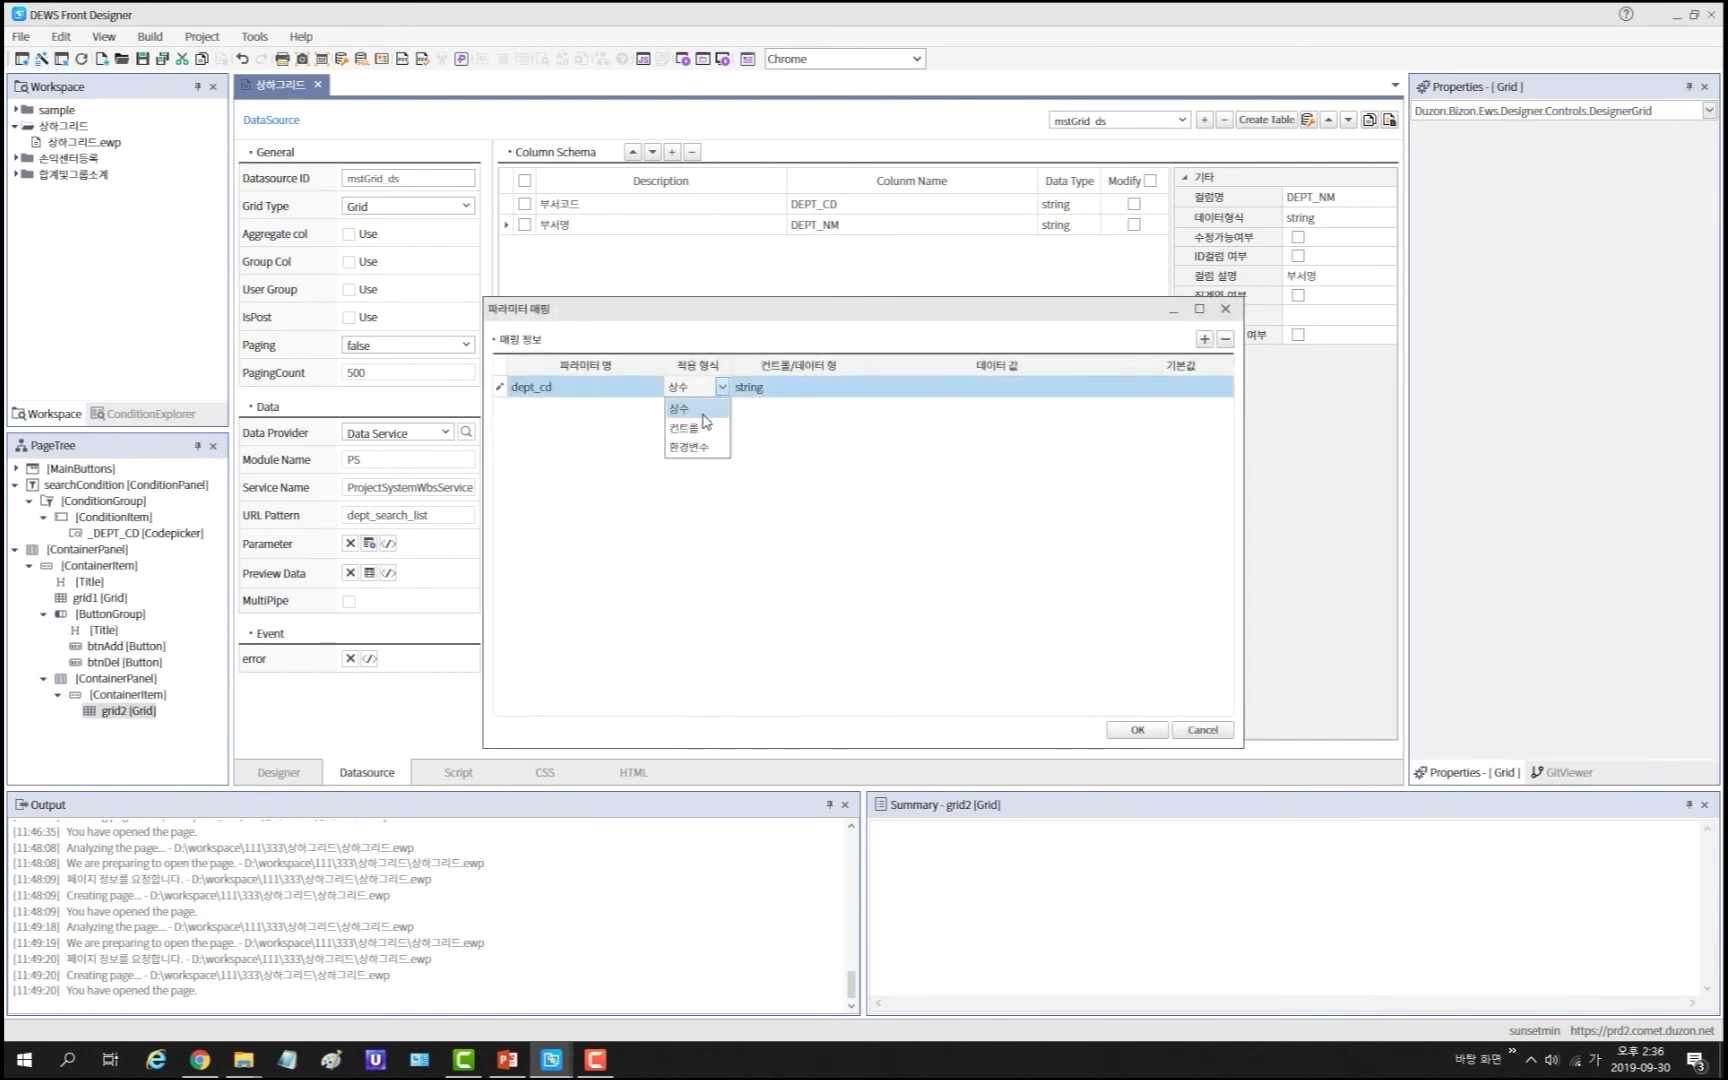
click(697, 430)
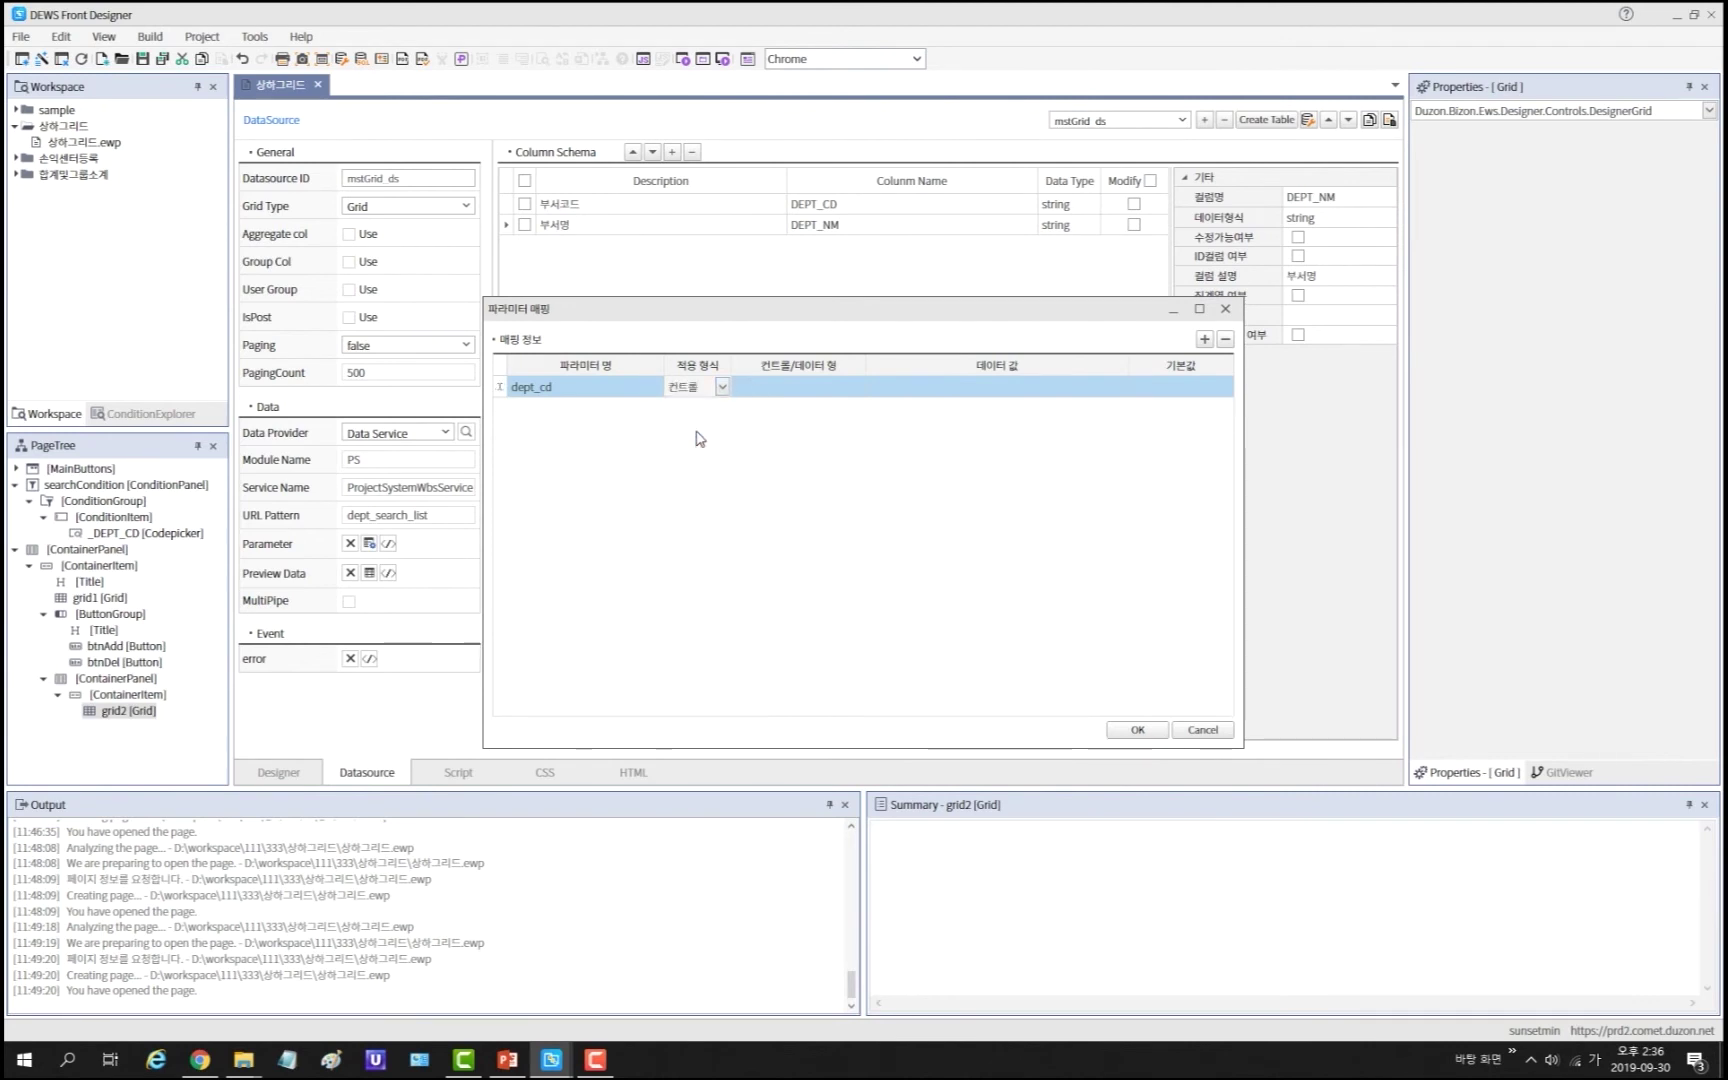
click(843, 388)
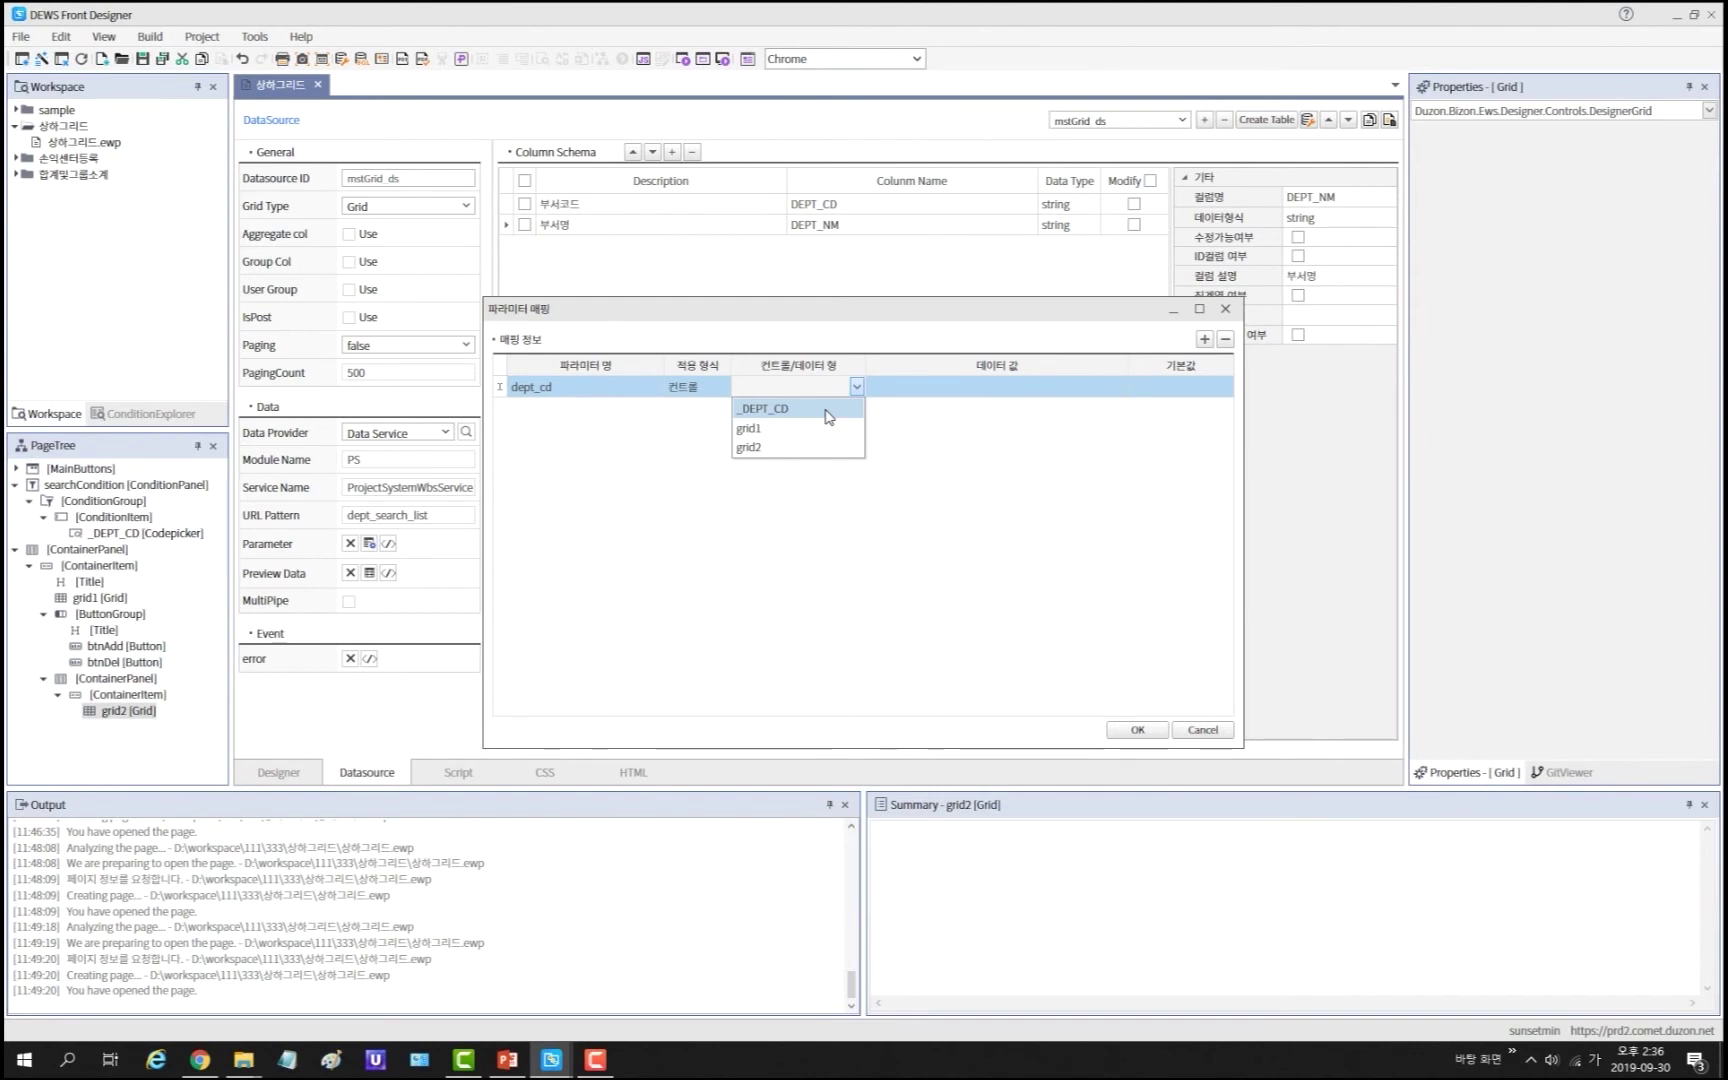
click(827, 412)
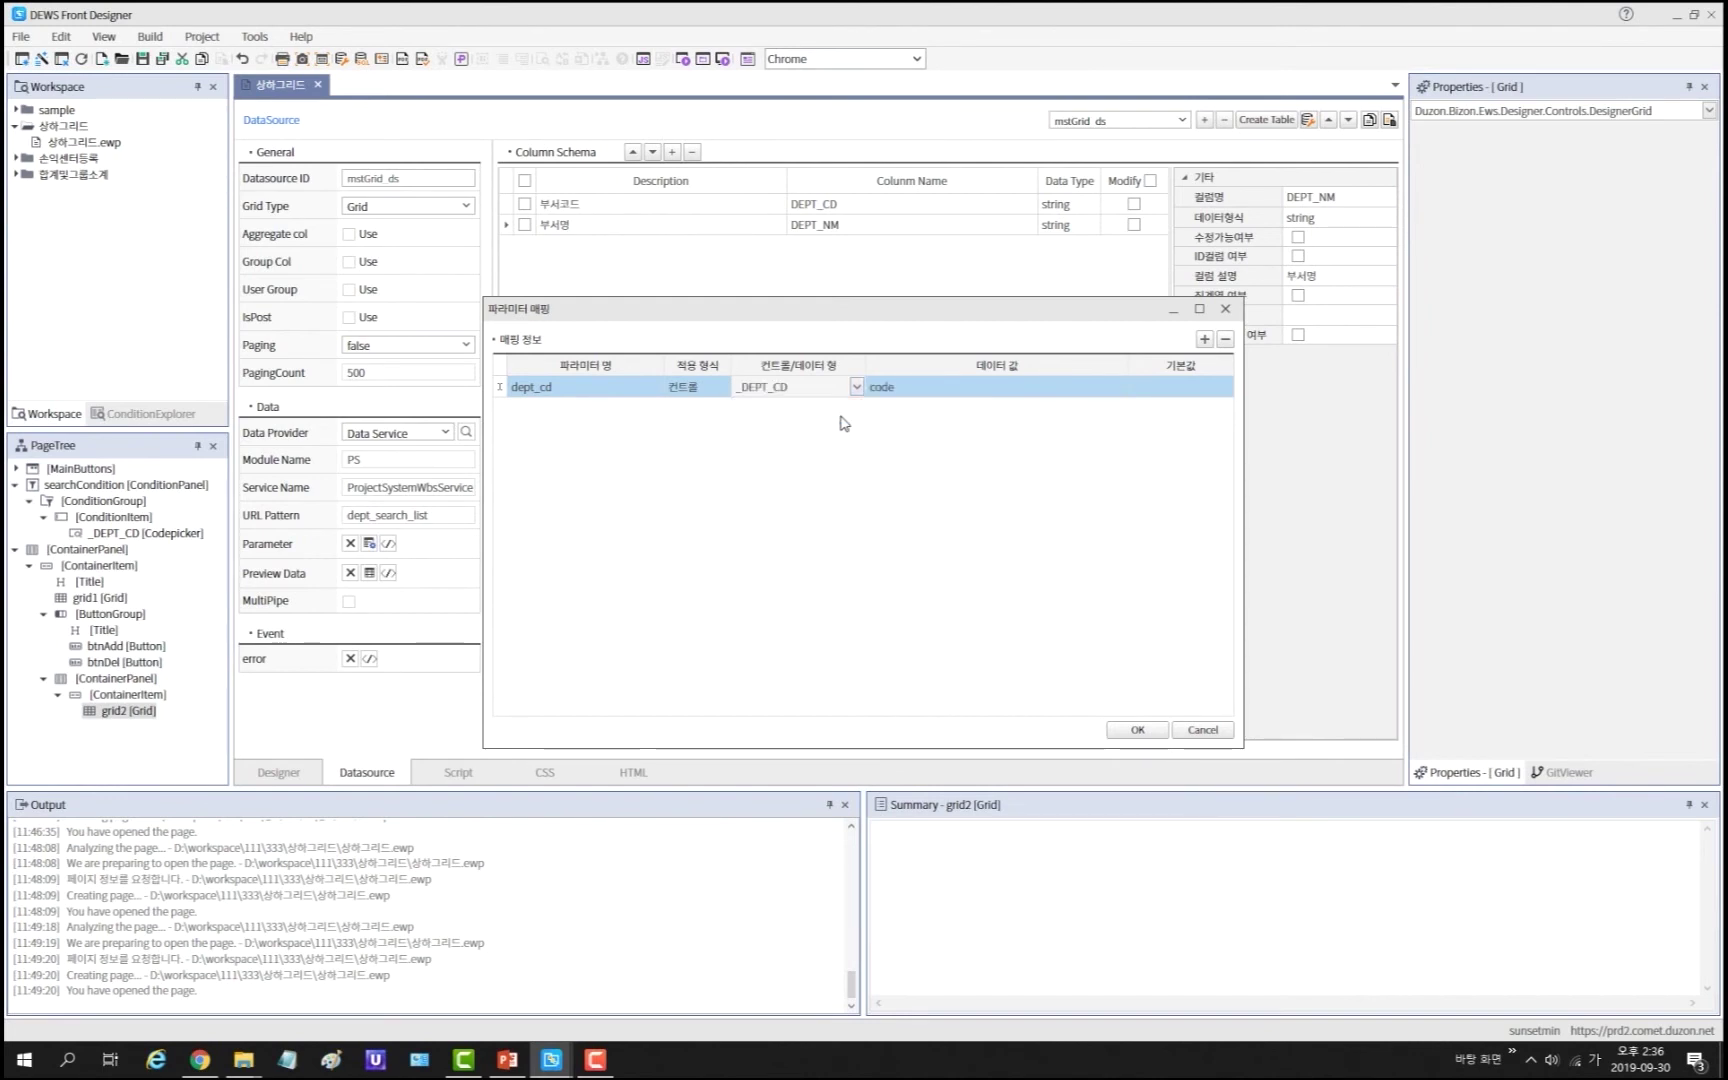
click(1138, 730)
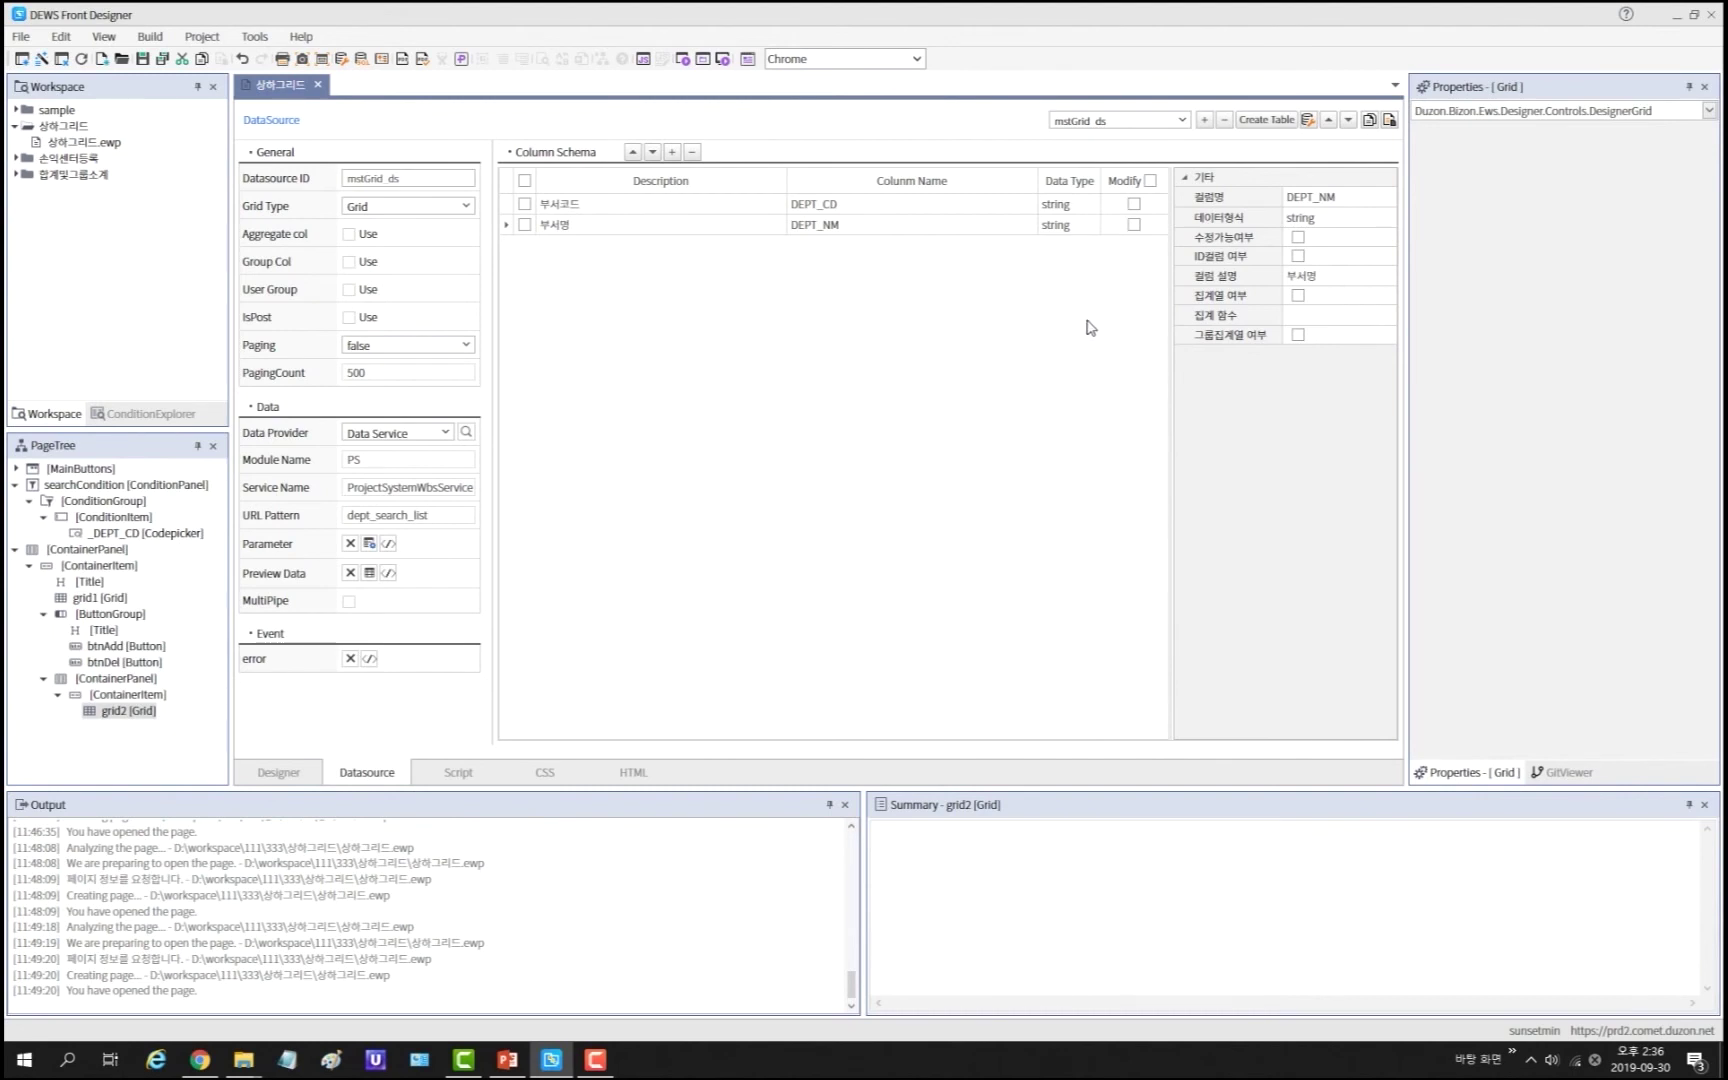
Step: Add a datasource dtlGrid_ds and apply the 사원조회(교육용) service (emp_search_list) to it, redefining its columns
click(1205, 120)
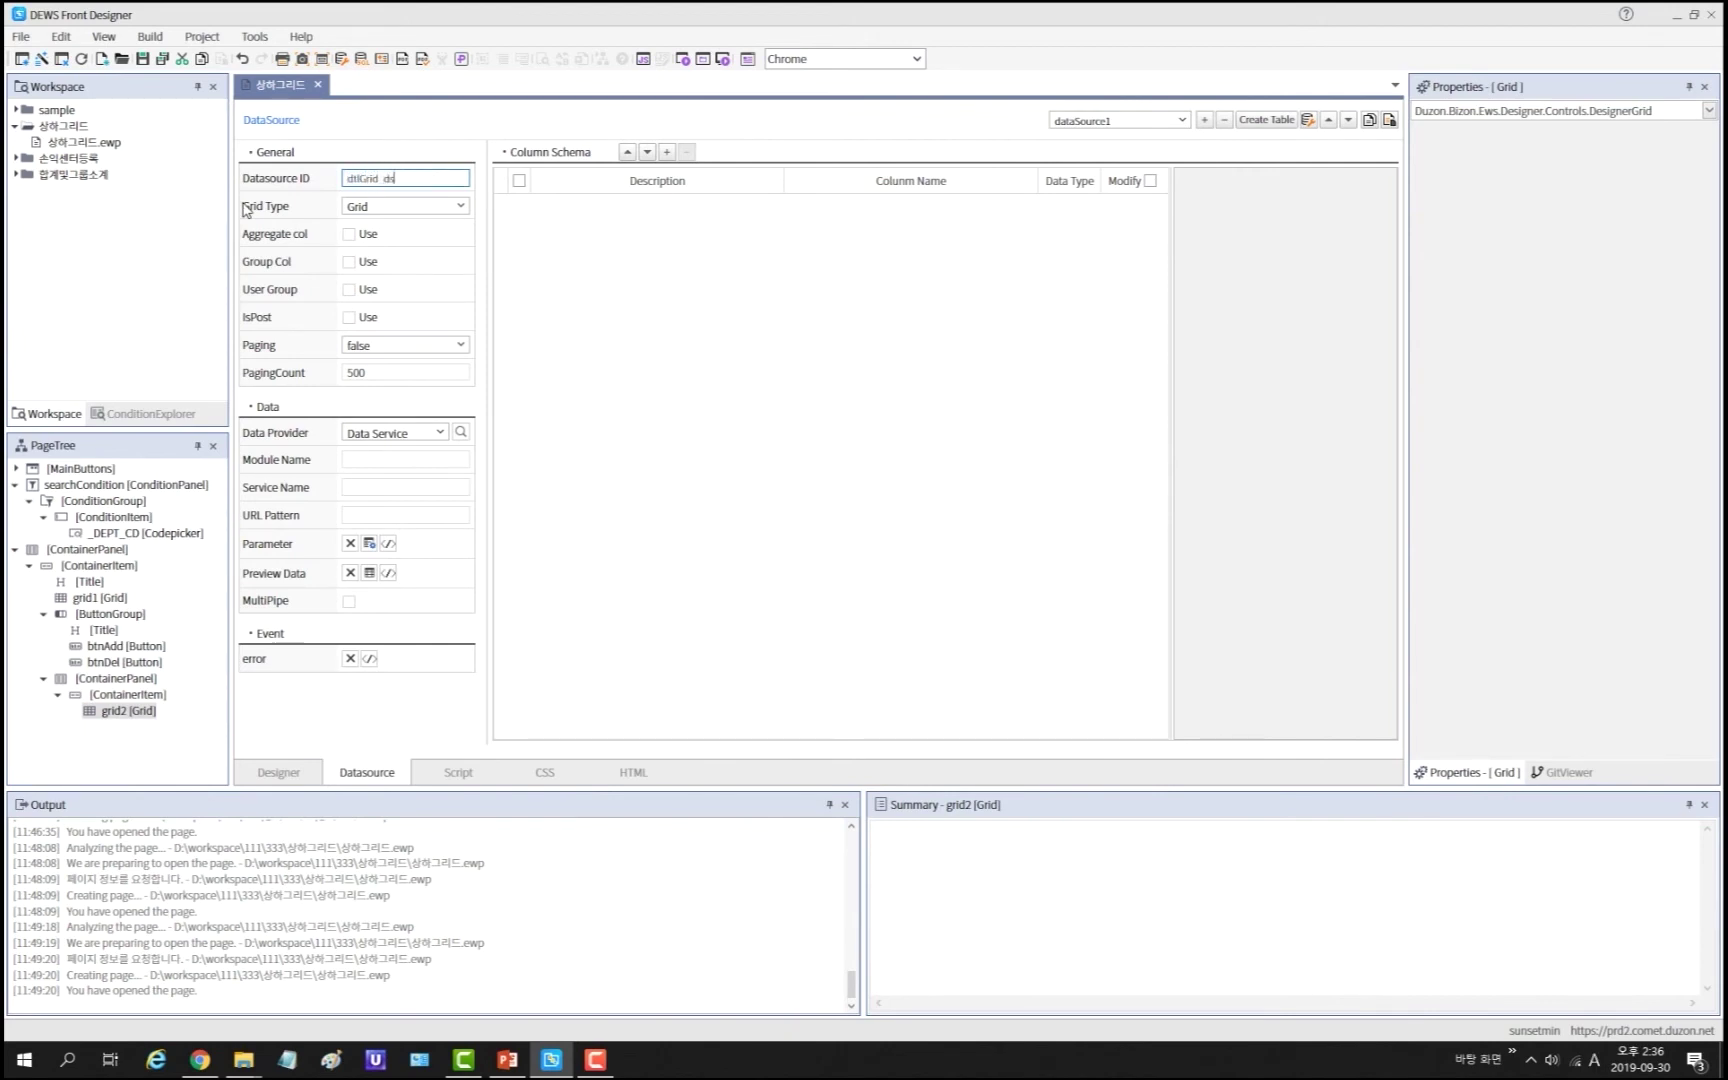
click(461, 432)
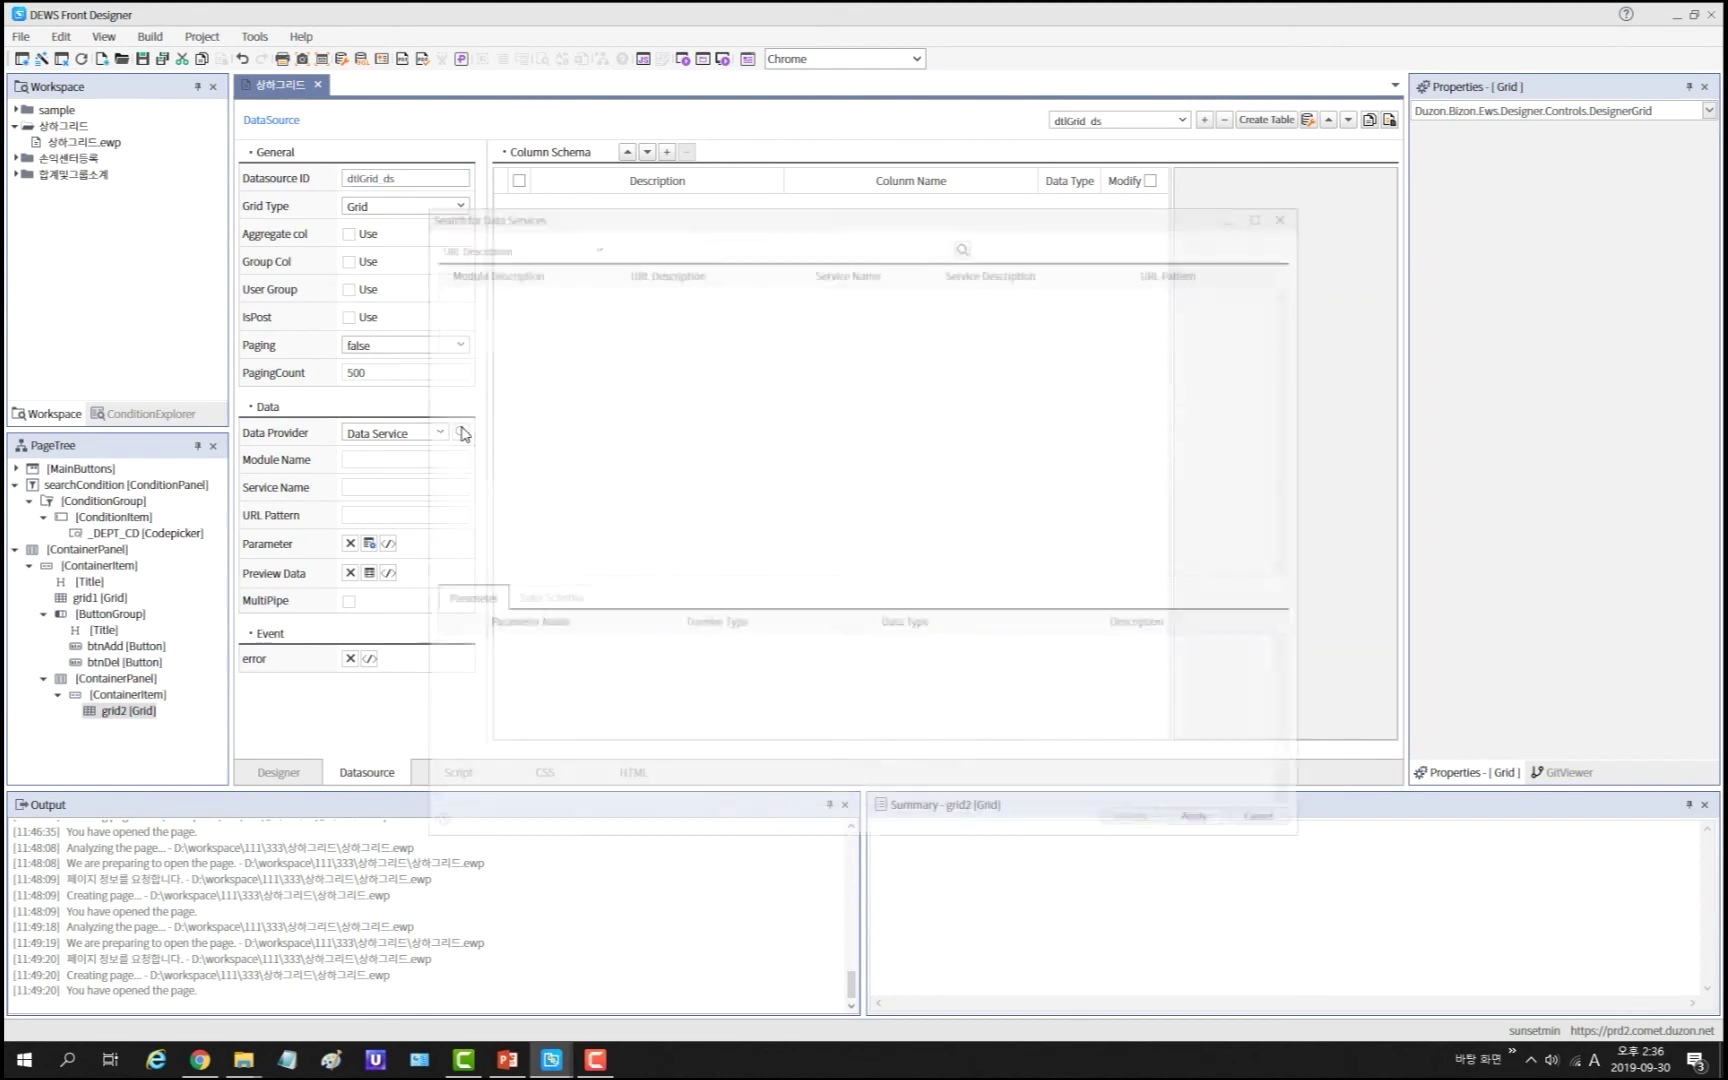
click(696, 241)
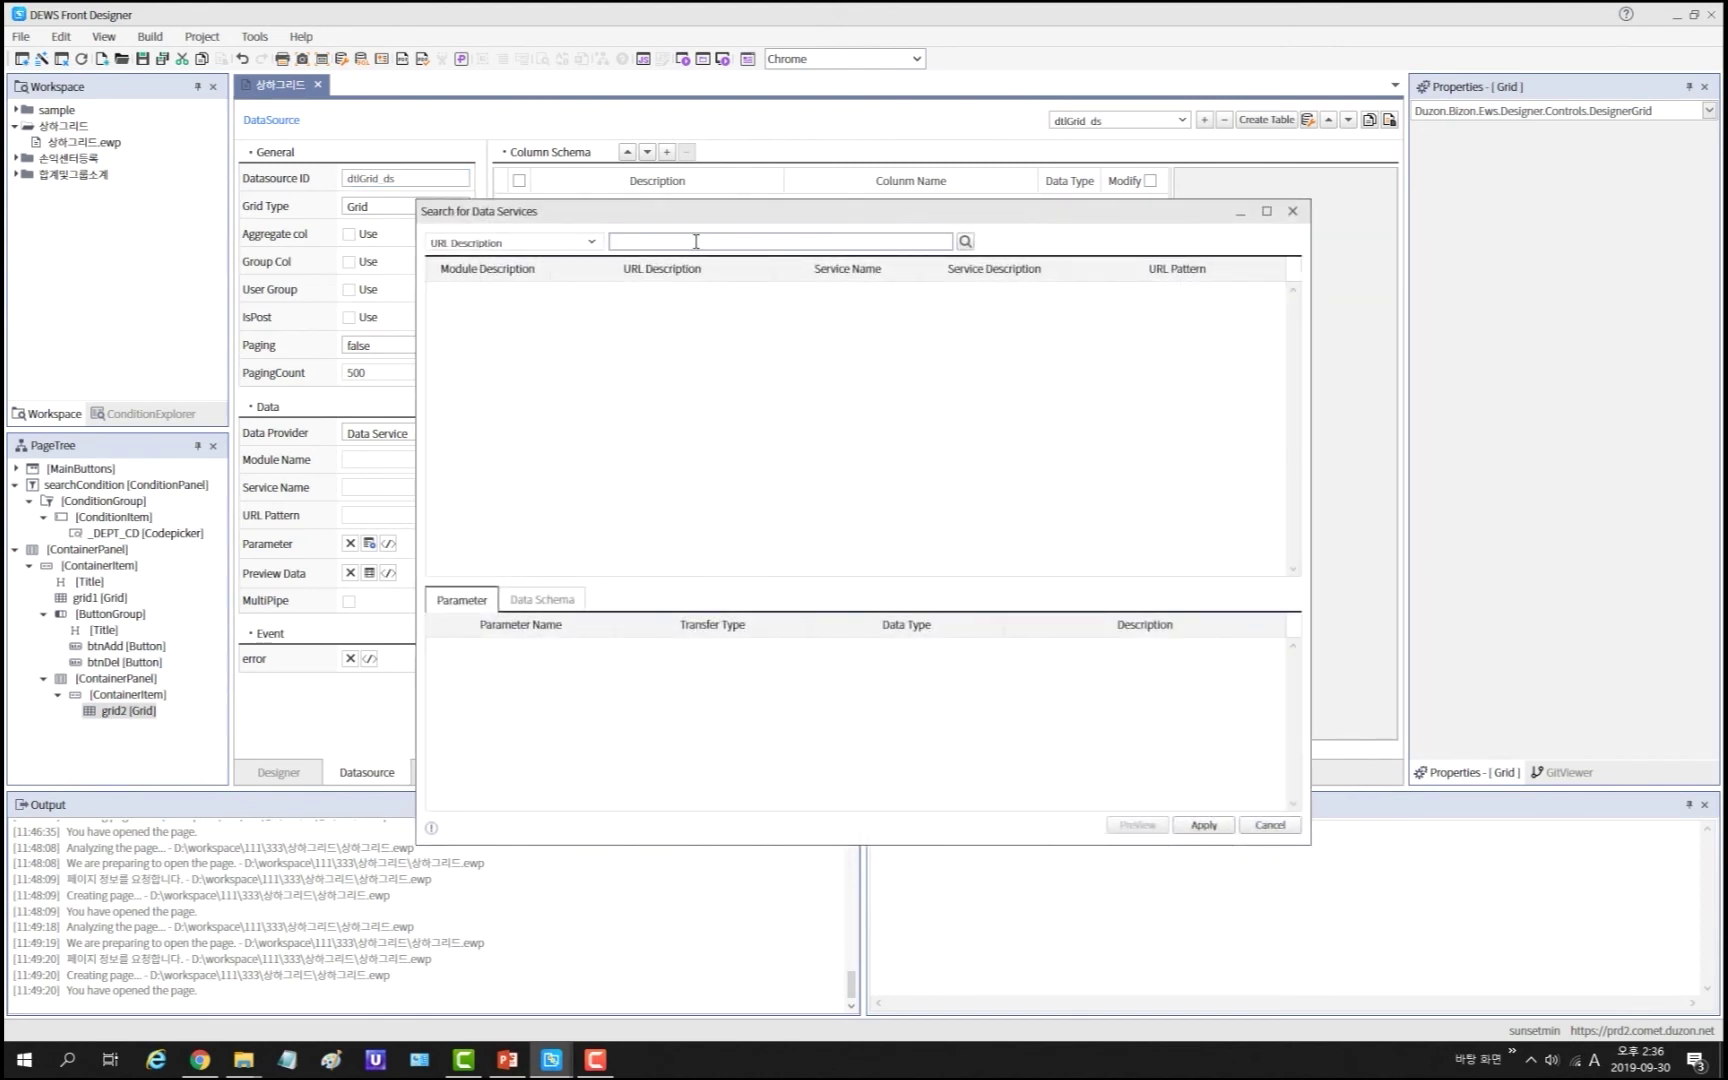
text(사원조회)
key(Return)
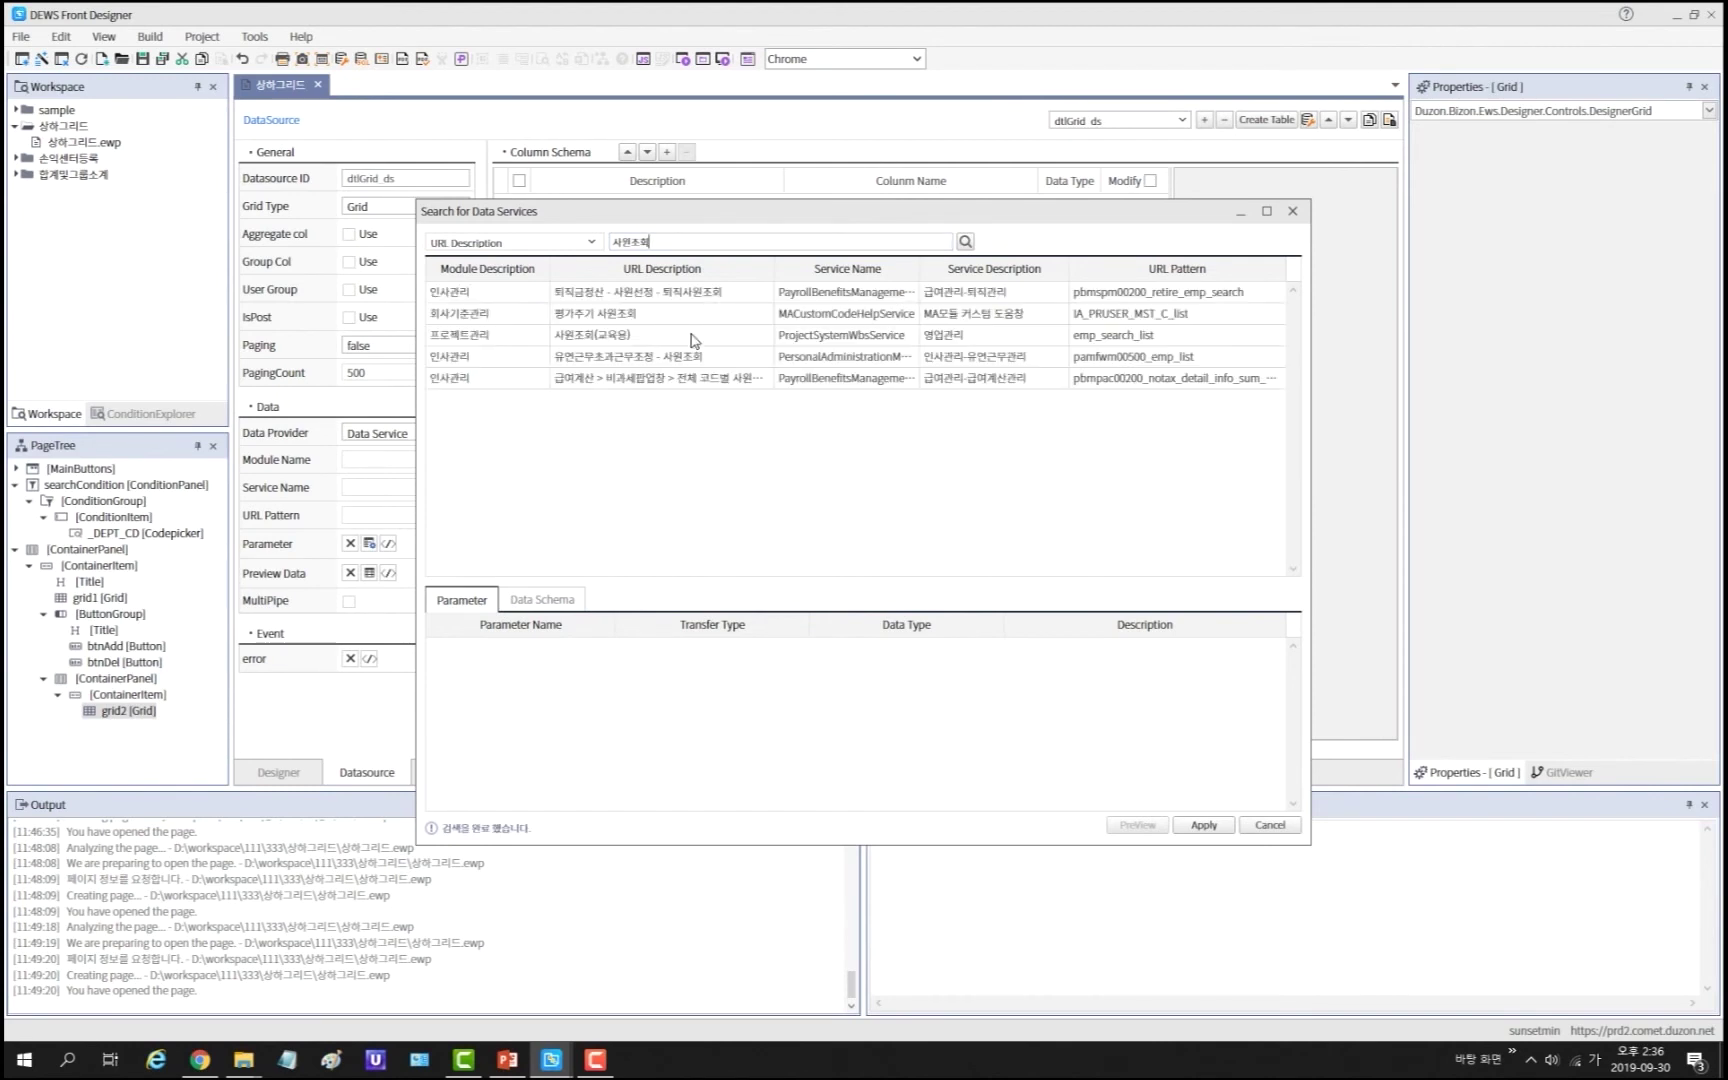
click(693, 338)
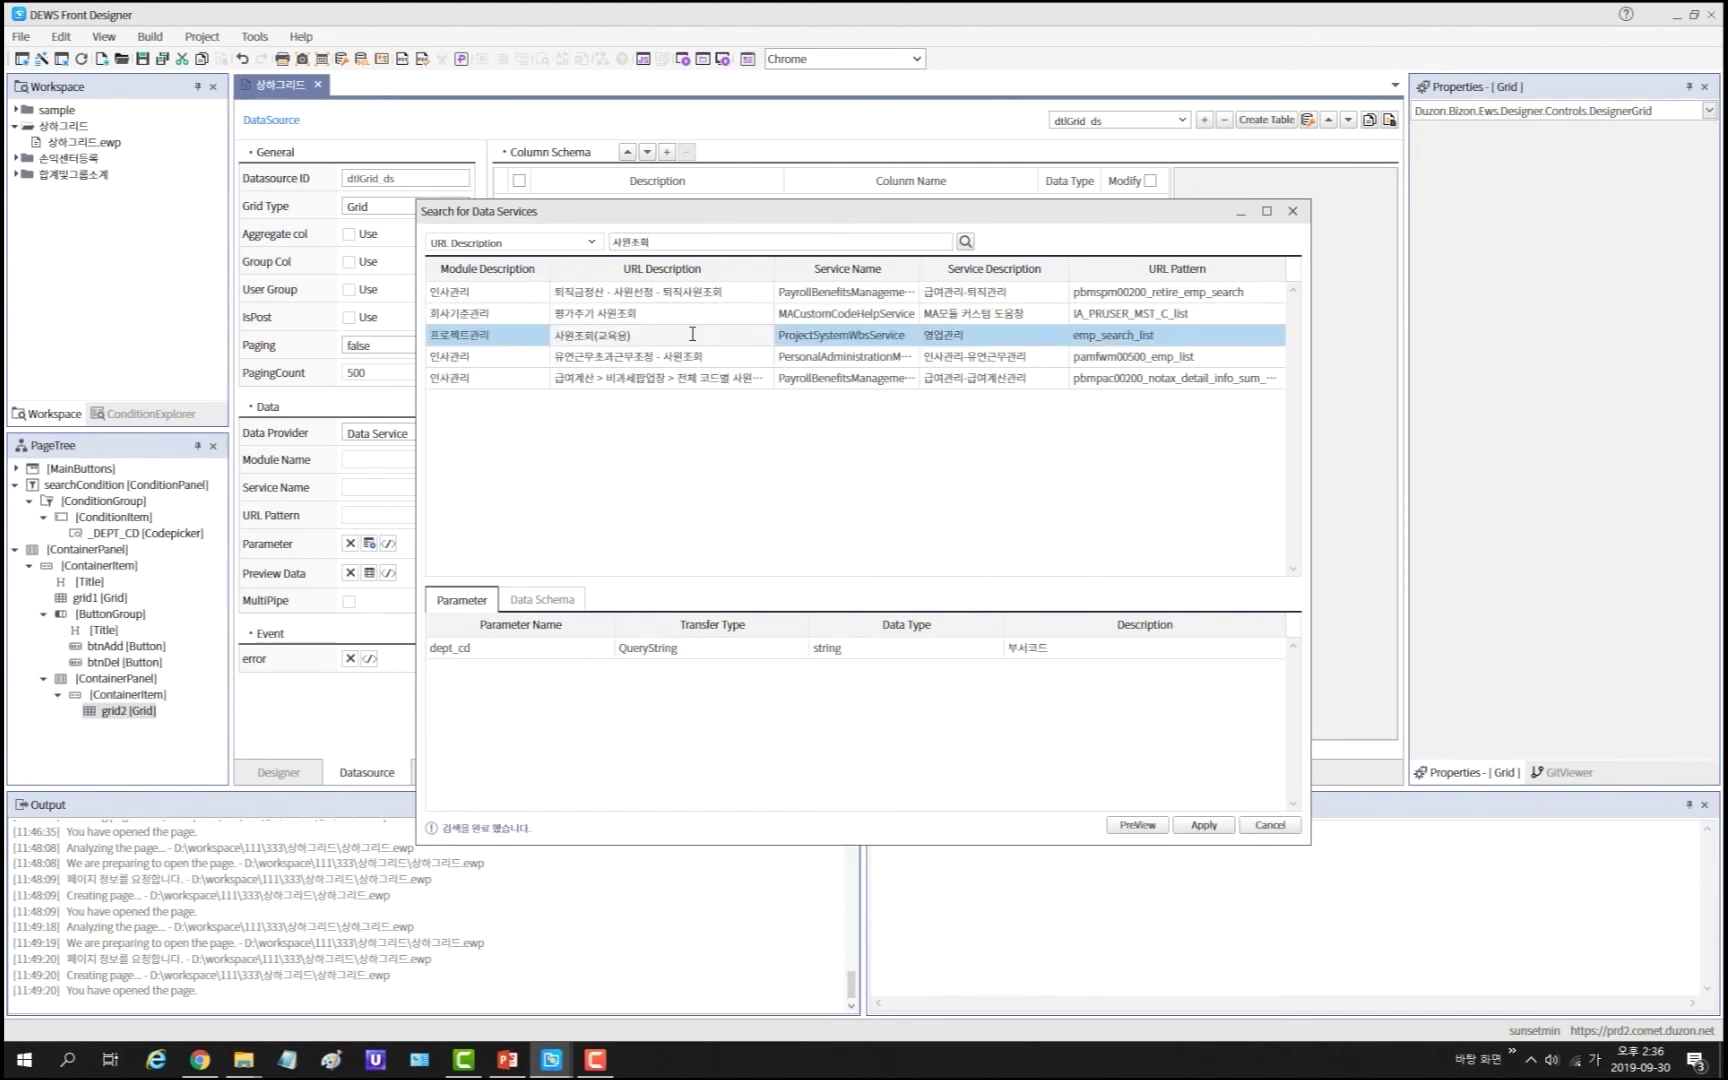
click(1205, 826)
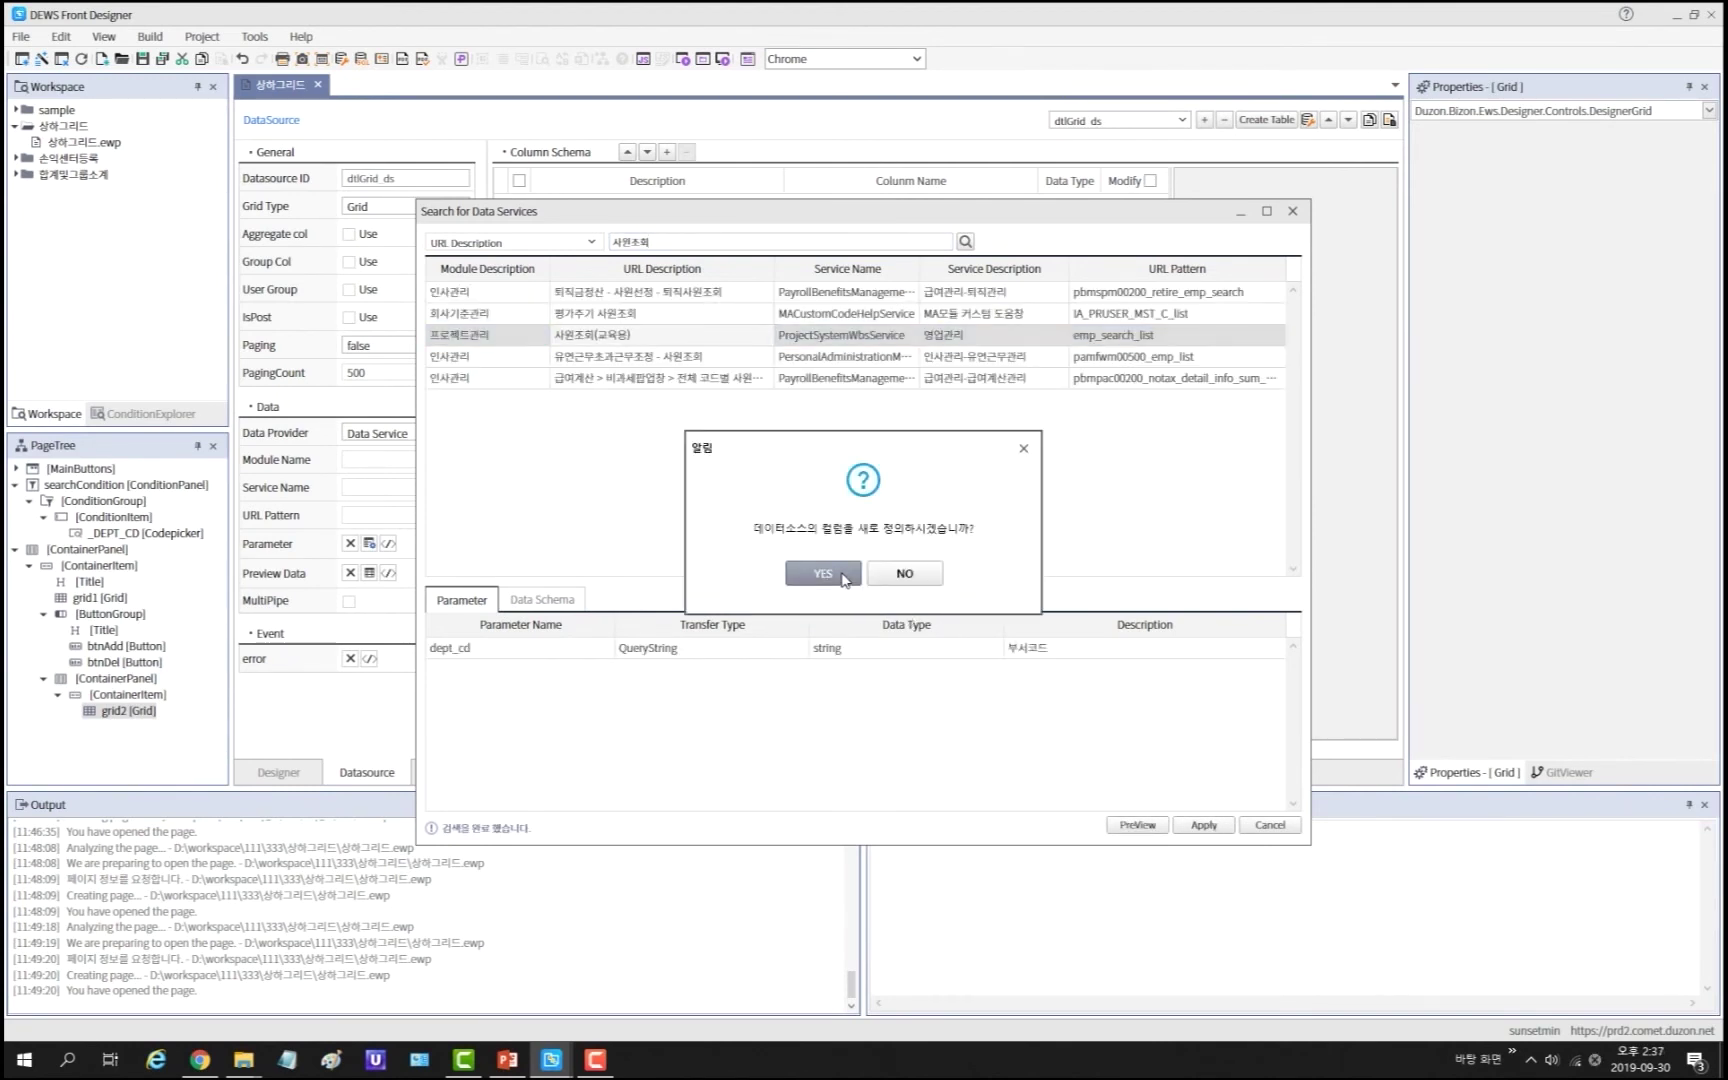
click(845, 576)
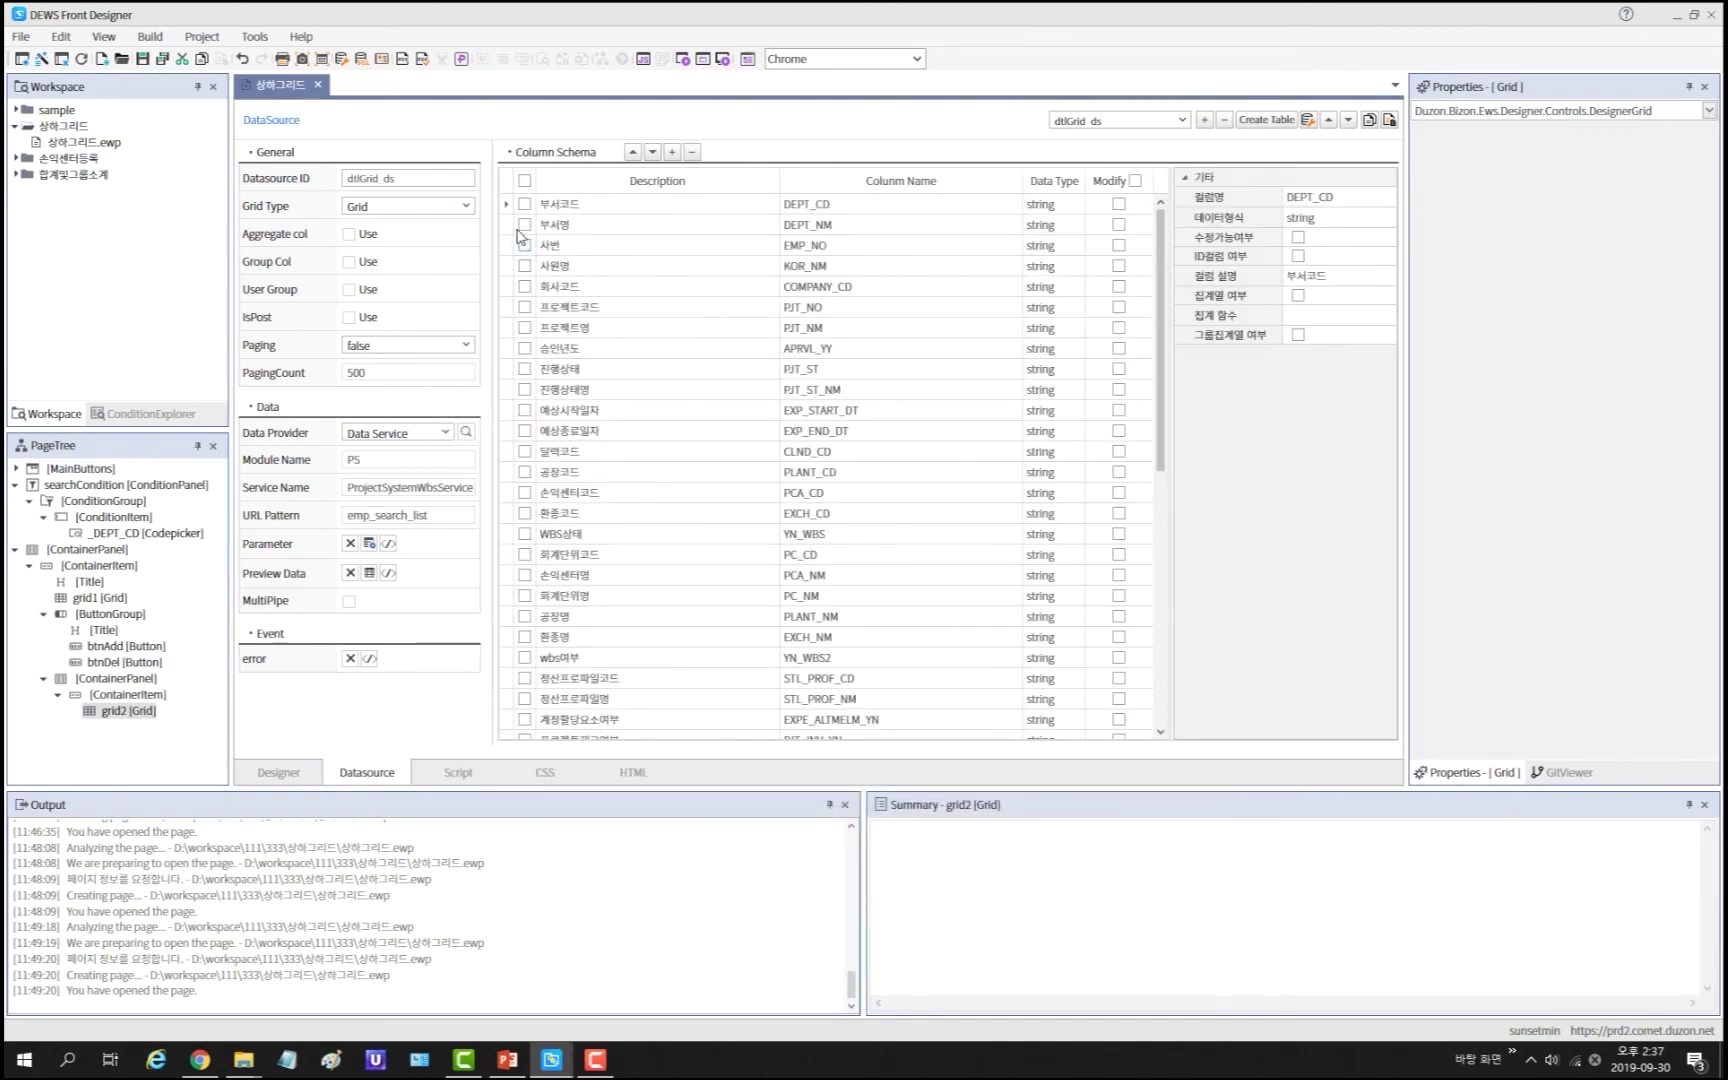
Step: Delete every column from the dtlGrid_ds schema except DEPT_CD, EMP_NO and KOR_NM
click(524, 181)
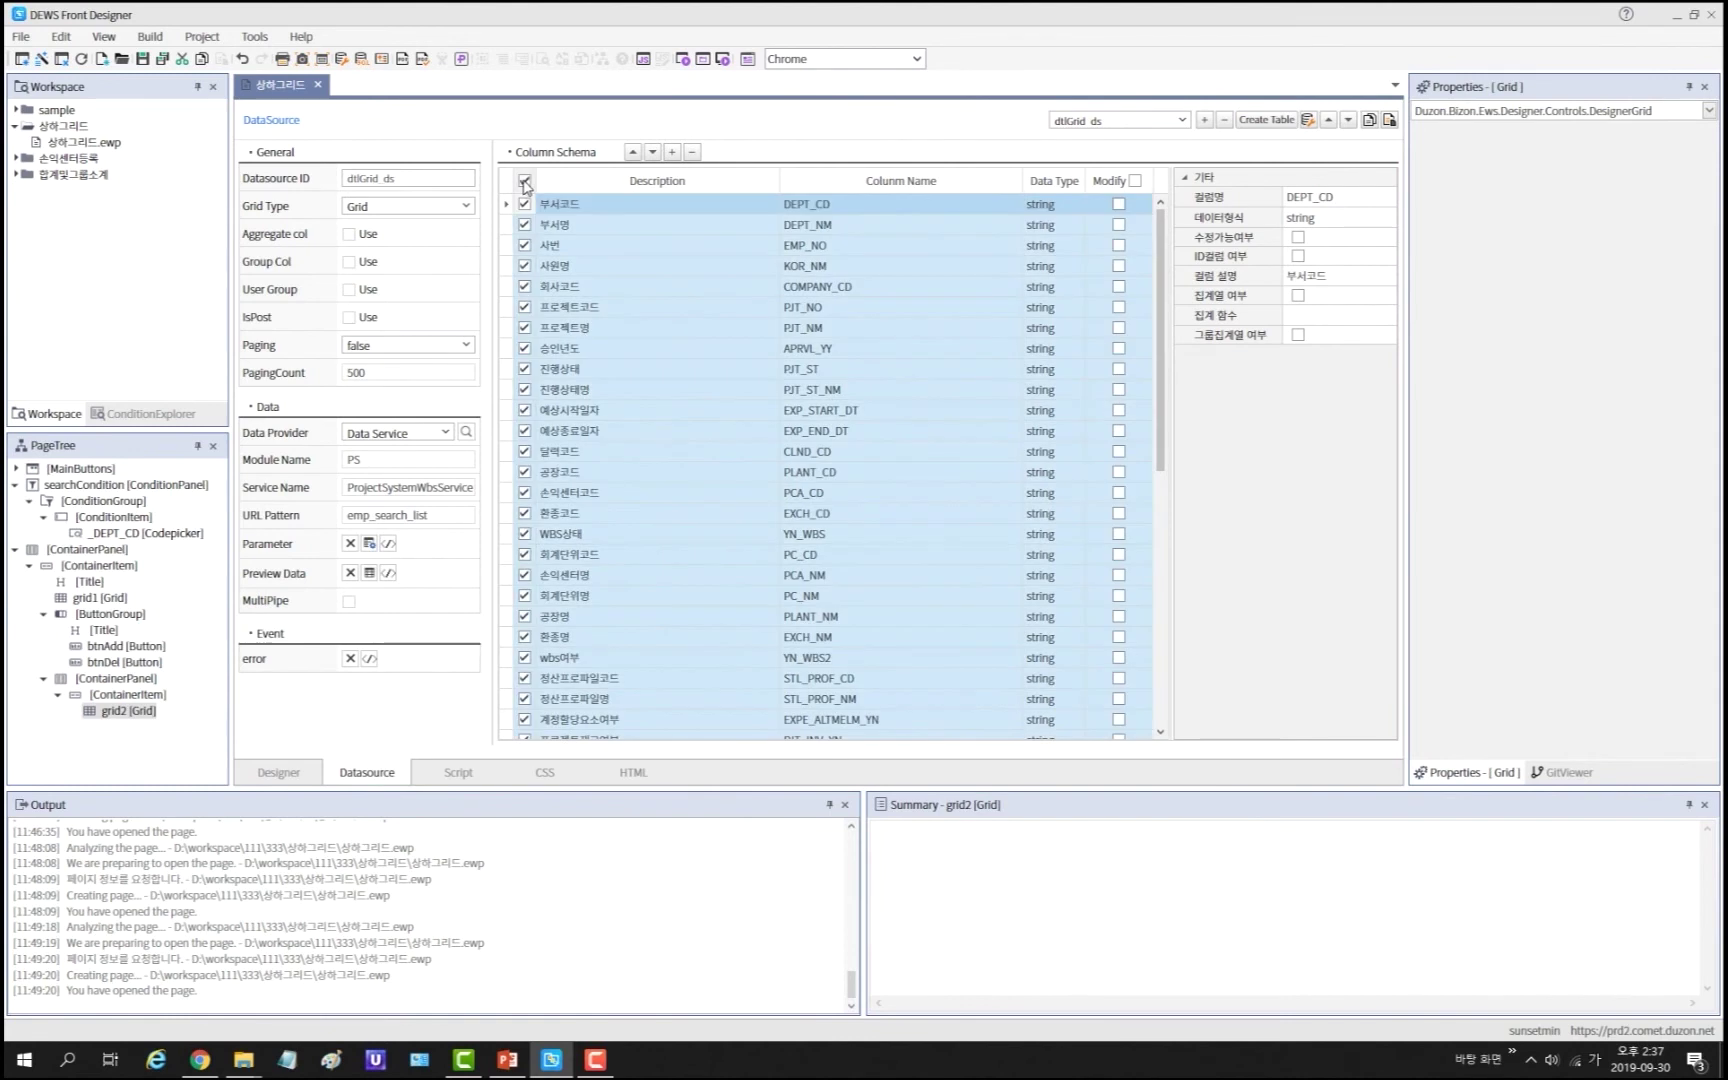
click(524, 204)
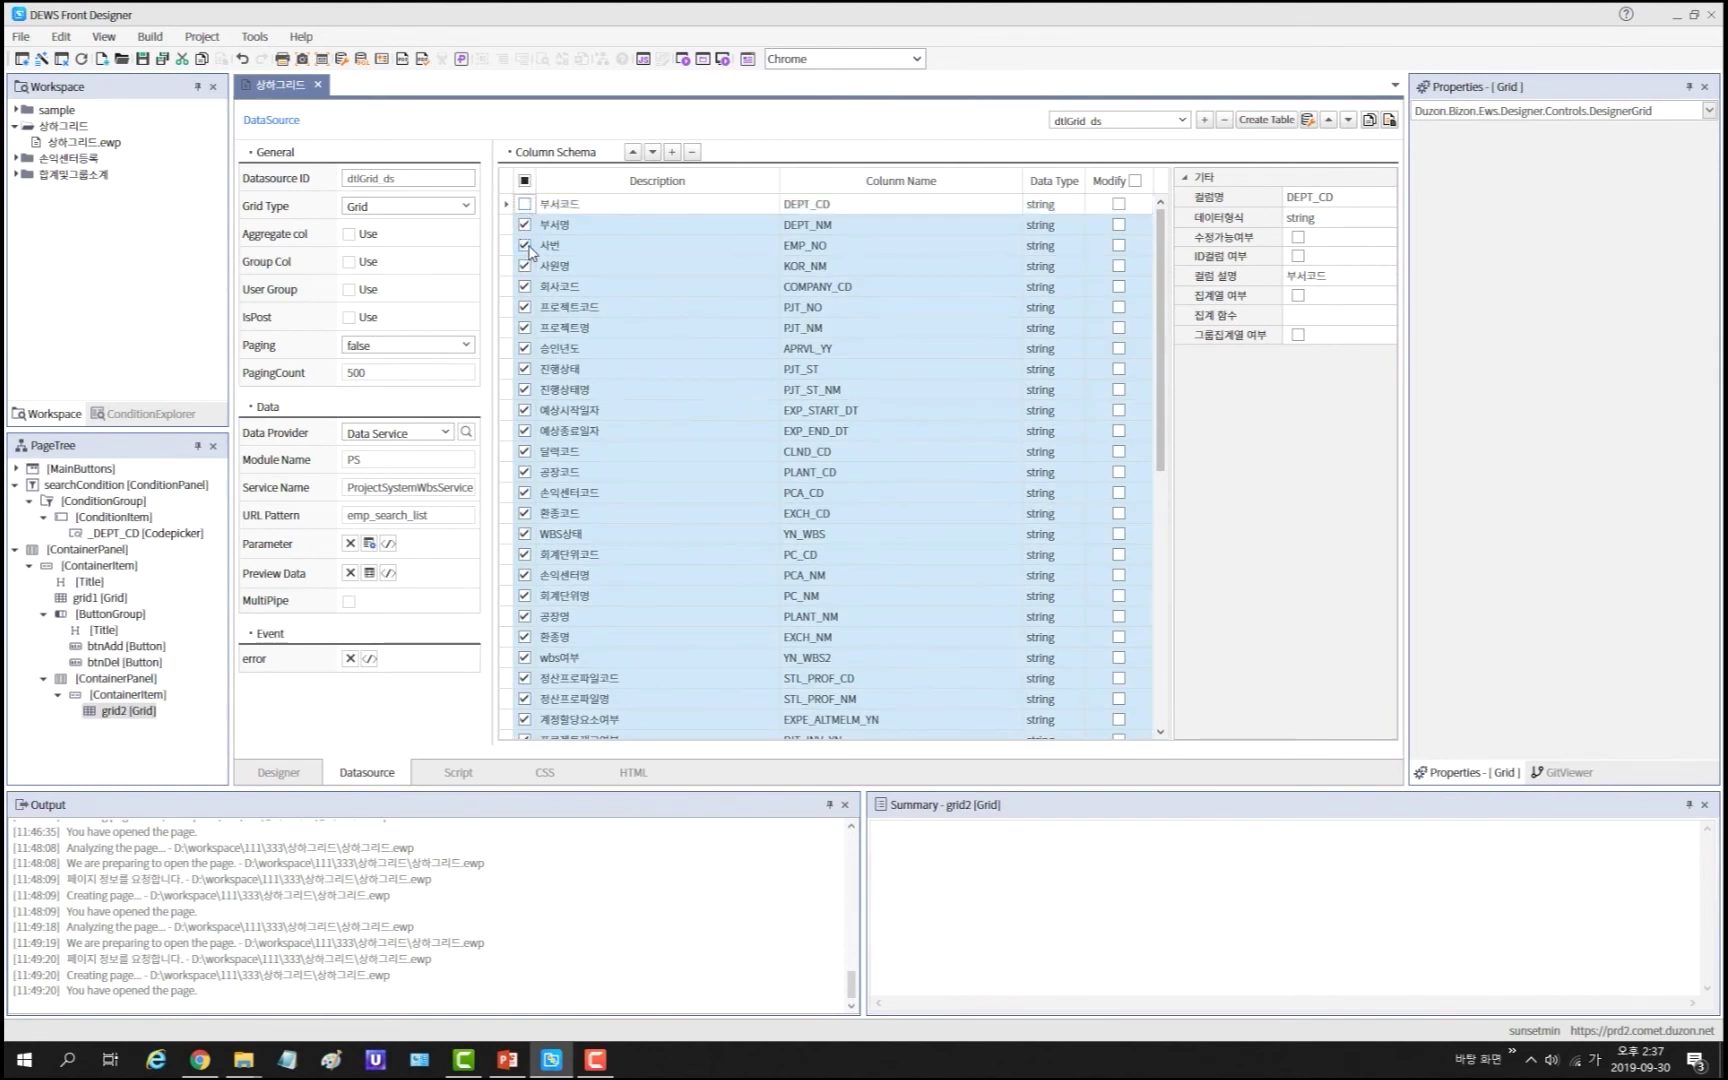
click(524, 245)
click(525, 266)
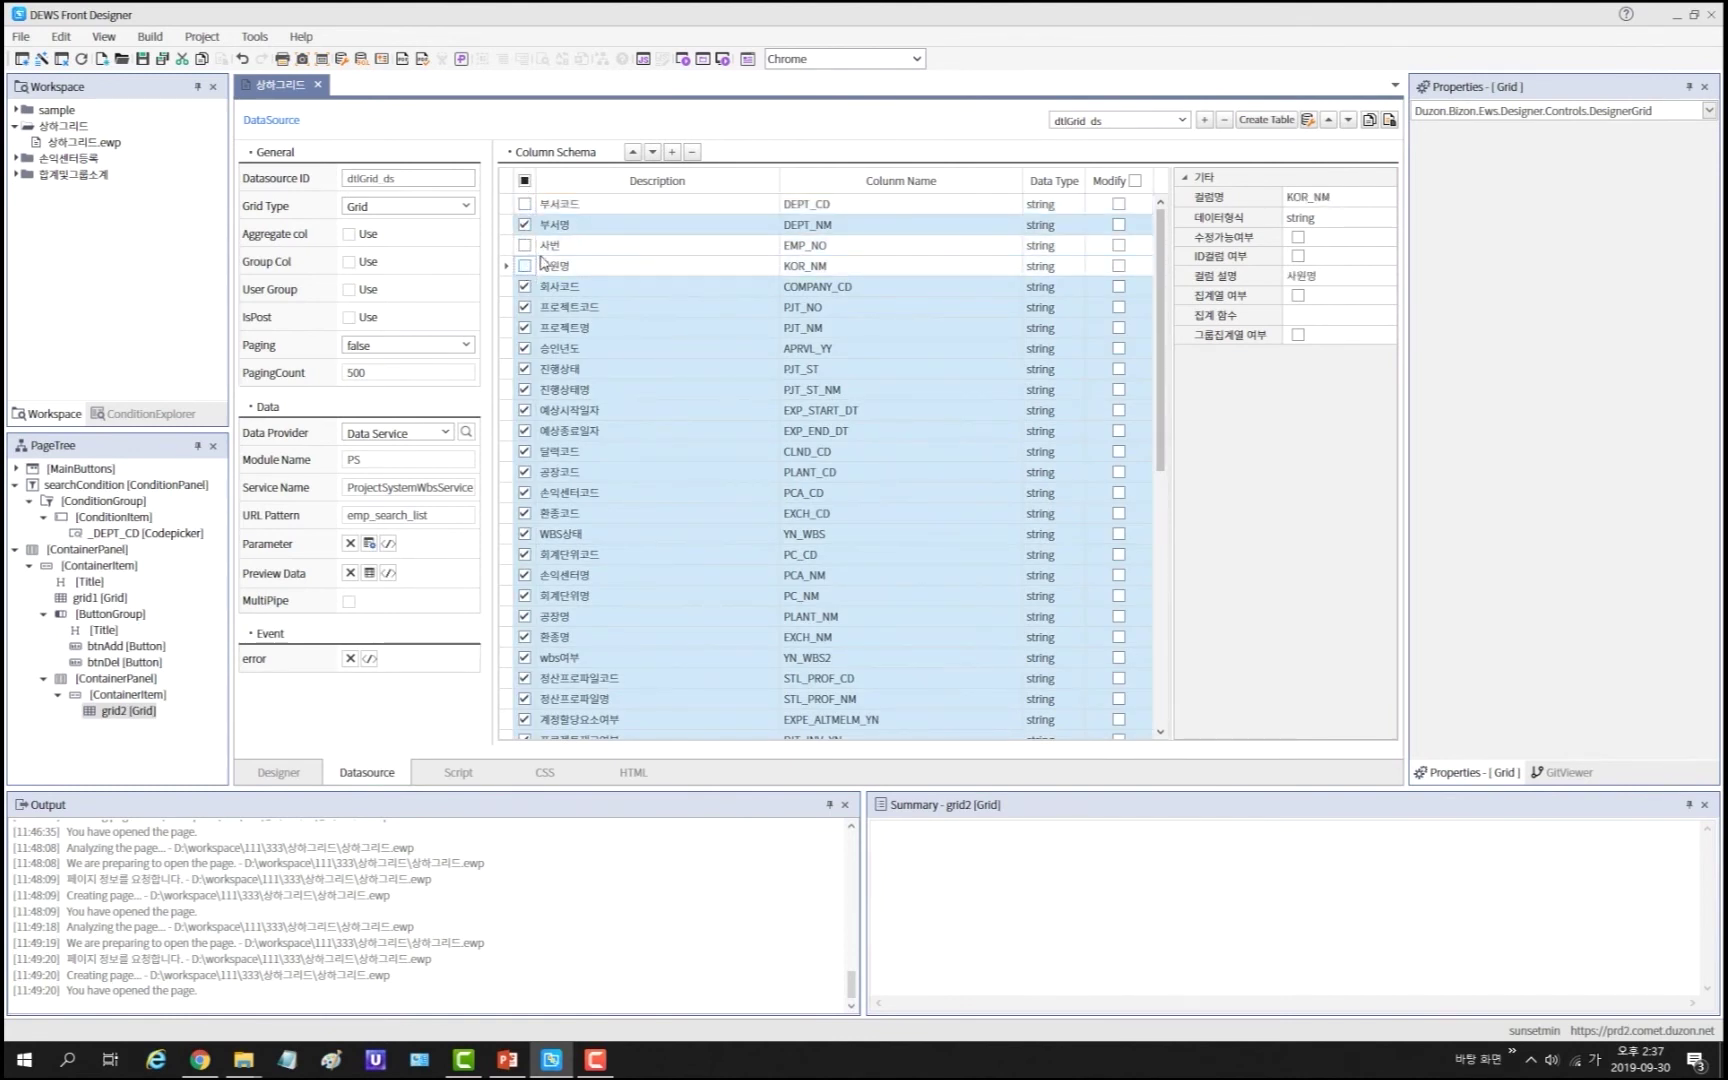
click(692, 153)
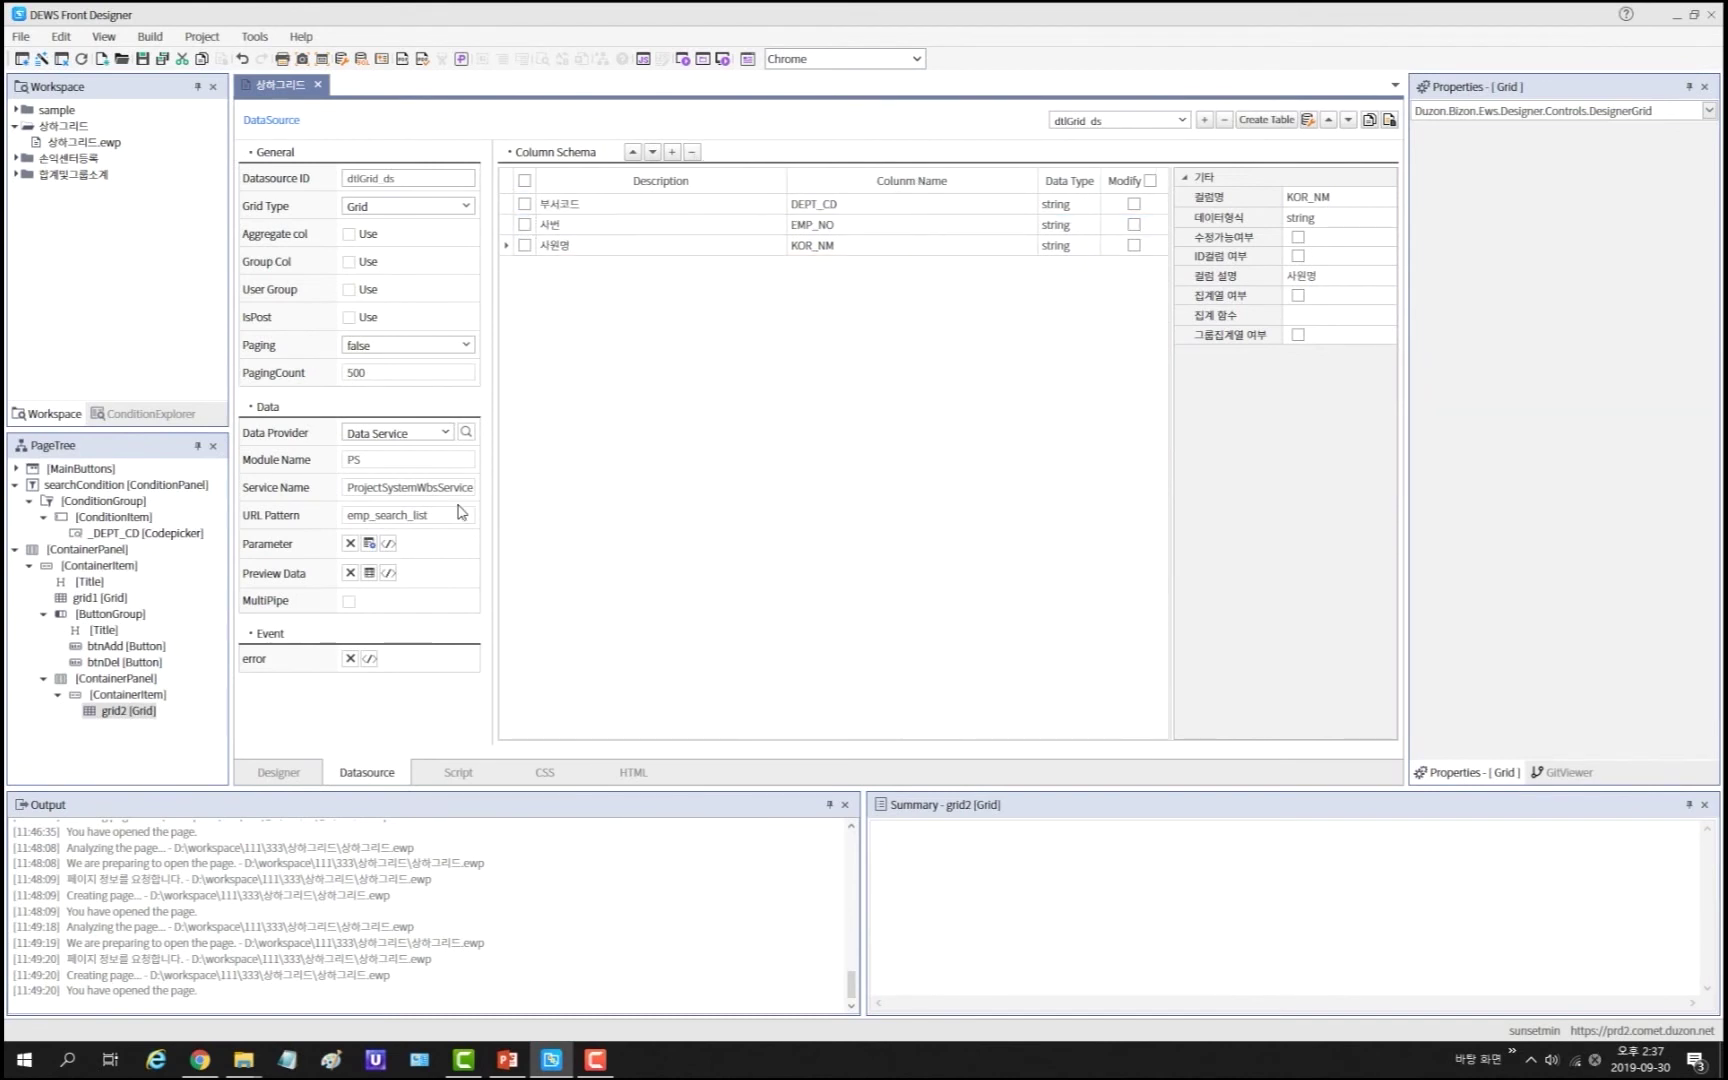
click(368, 543)
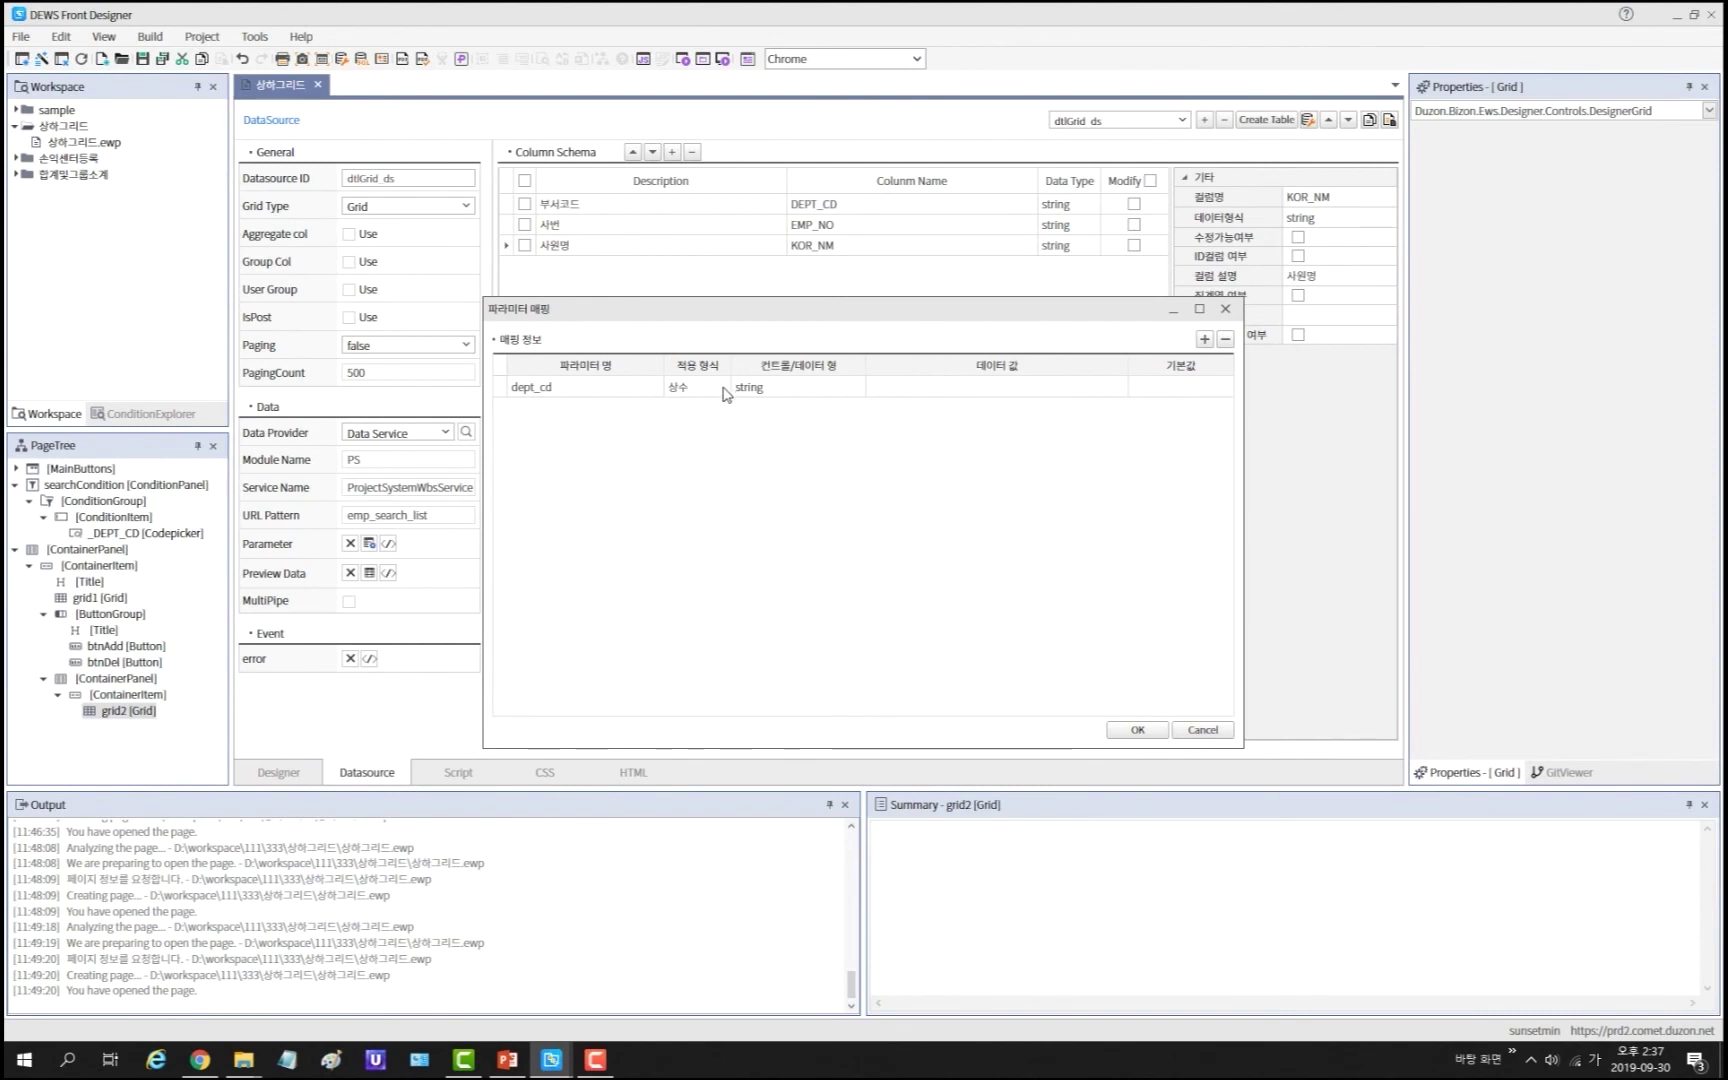
click(724, 386)
click(715, 435)
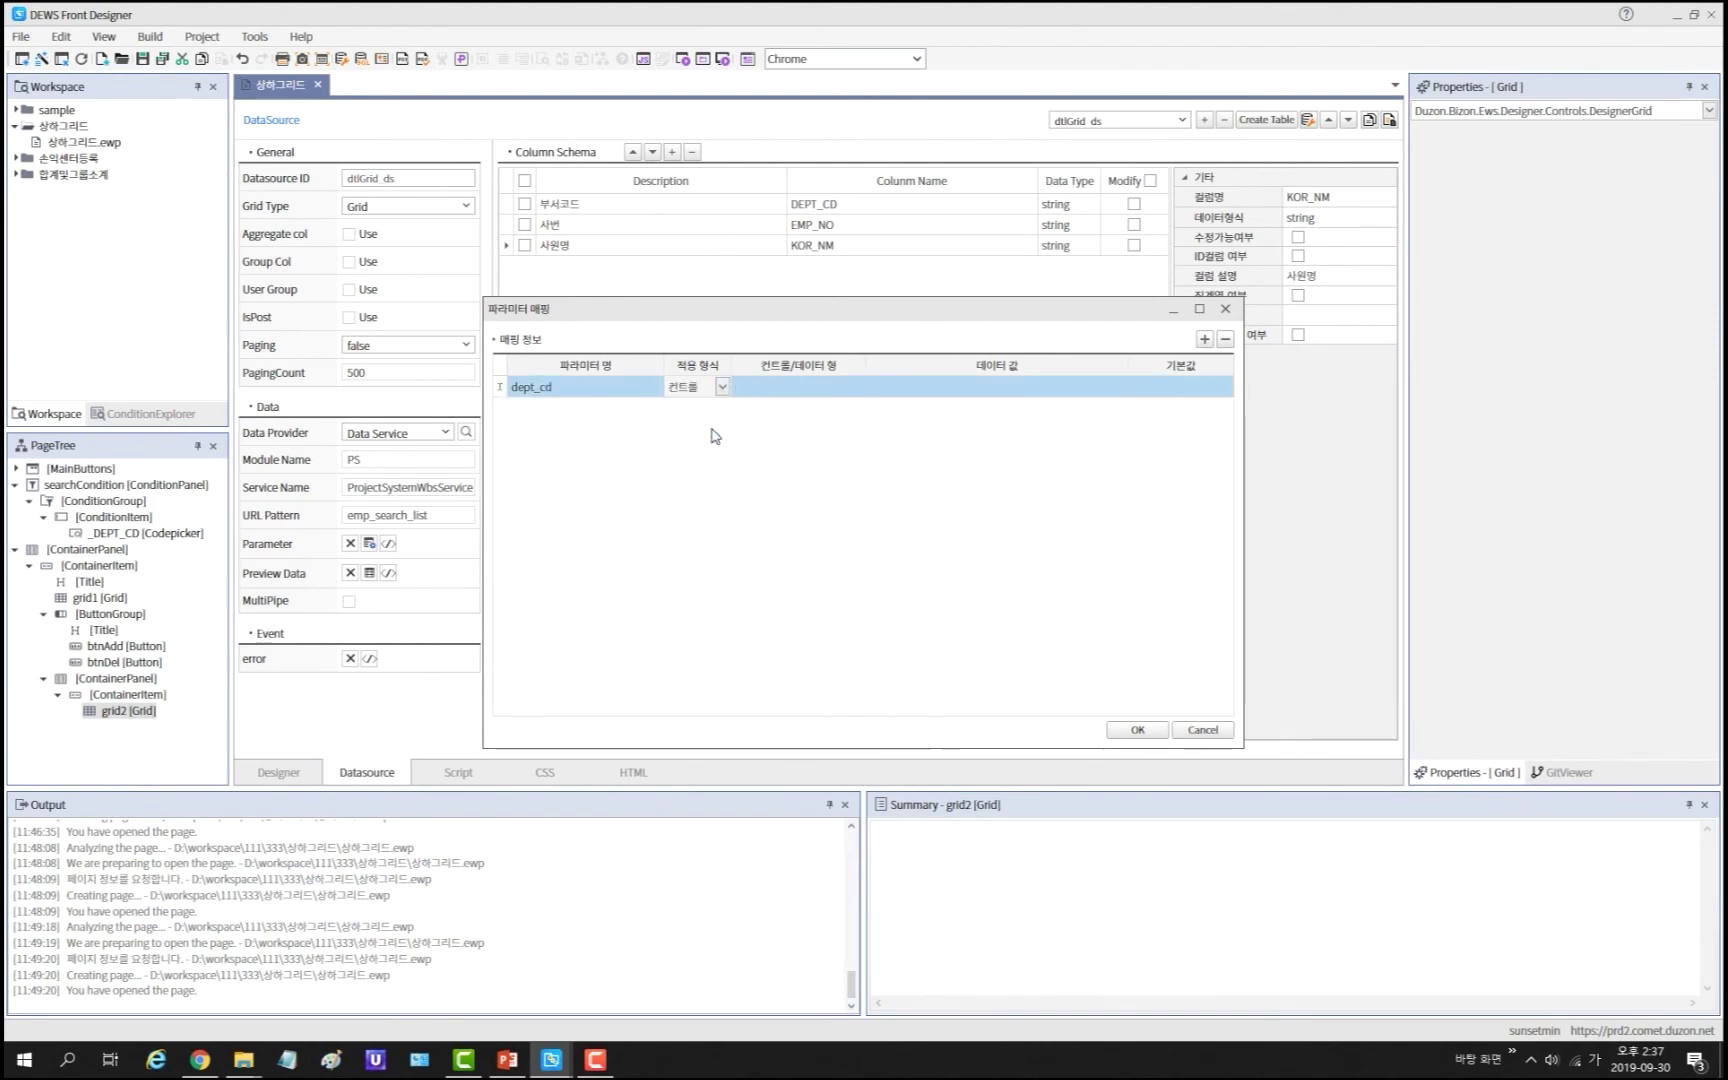
click(850, 386)
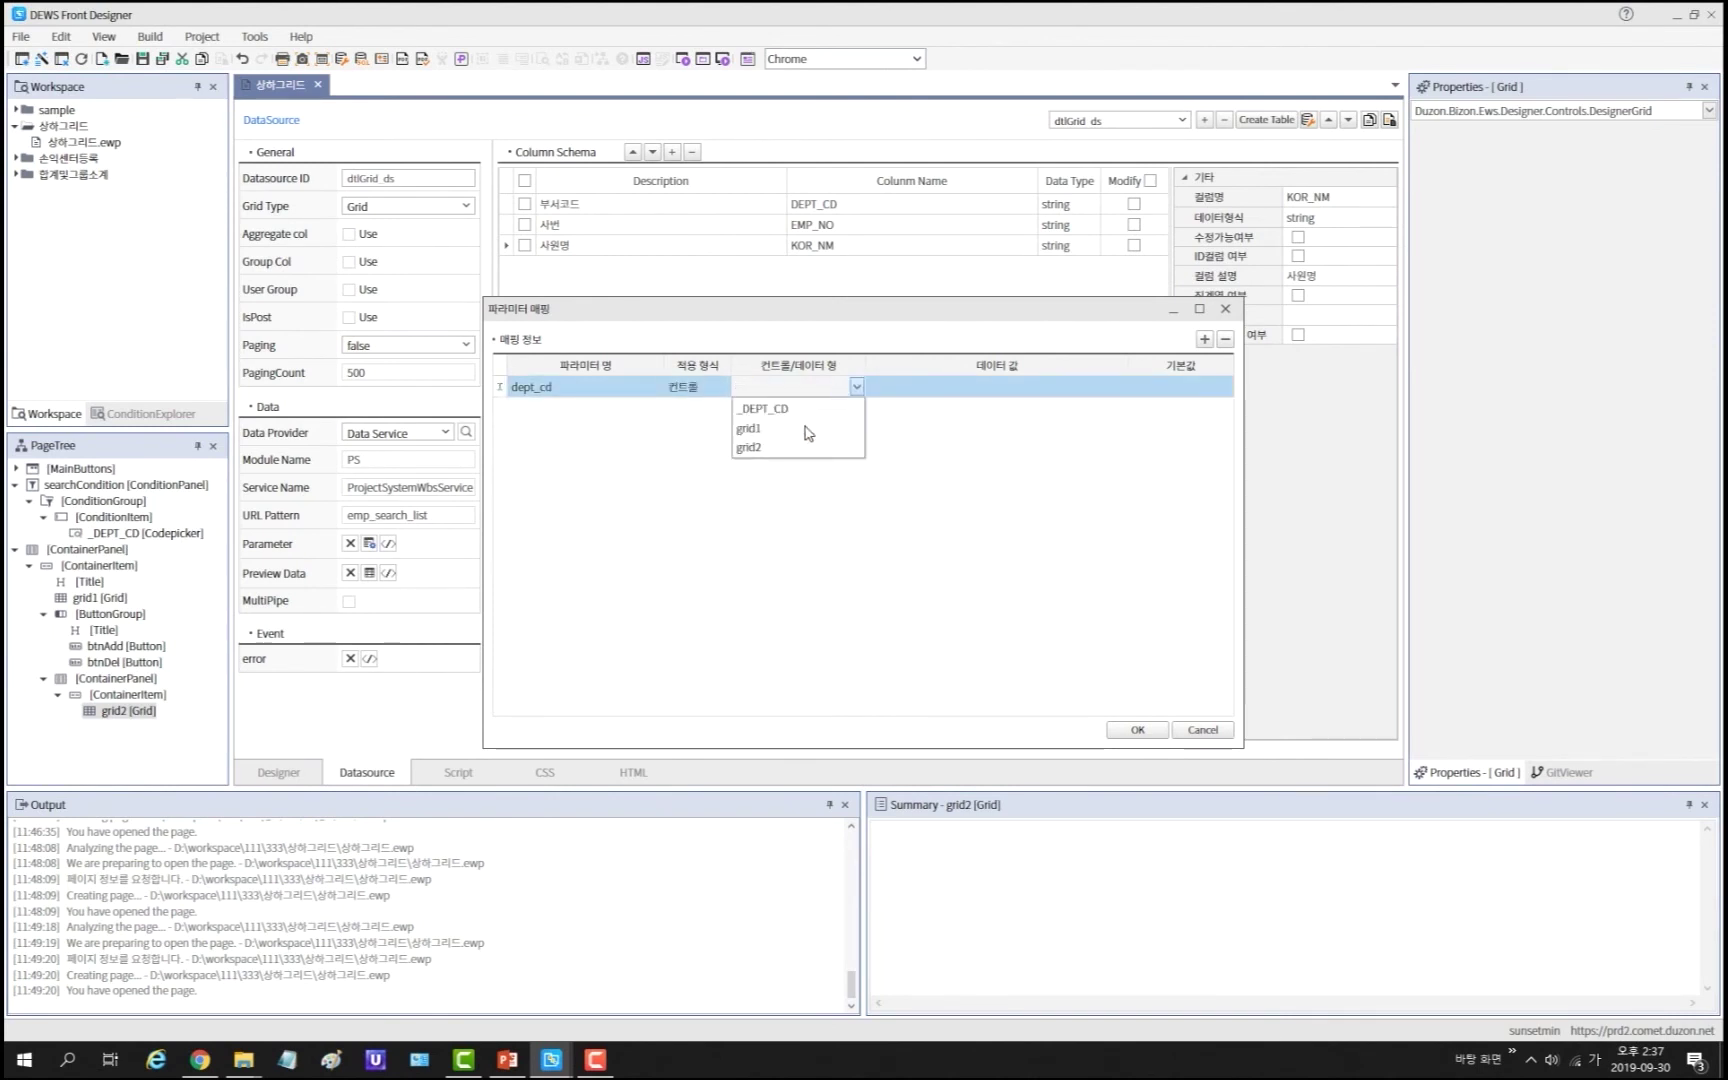
click(808, 430)
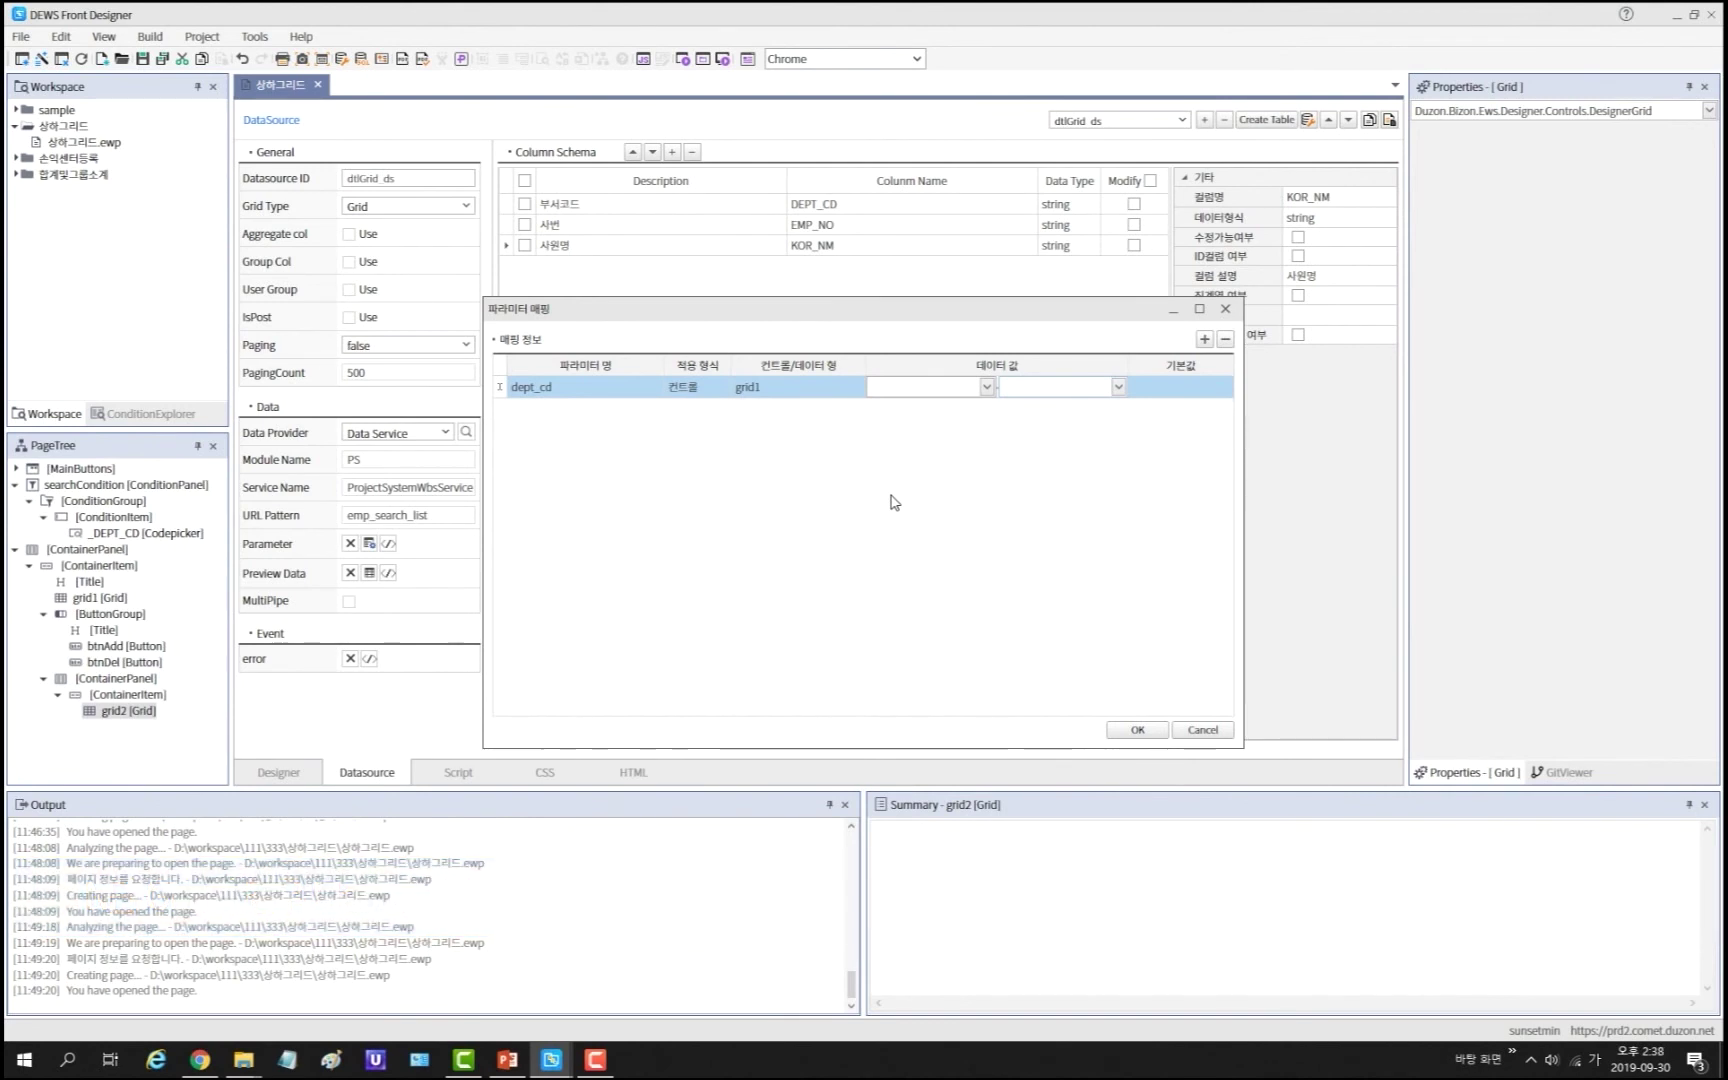
click(1203, 730)
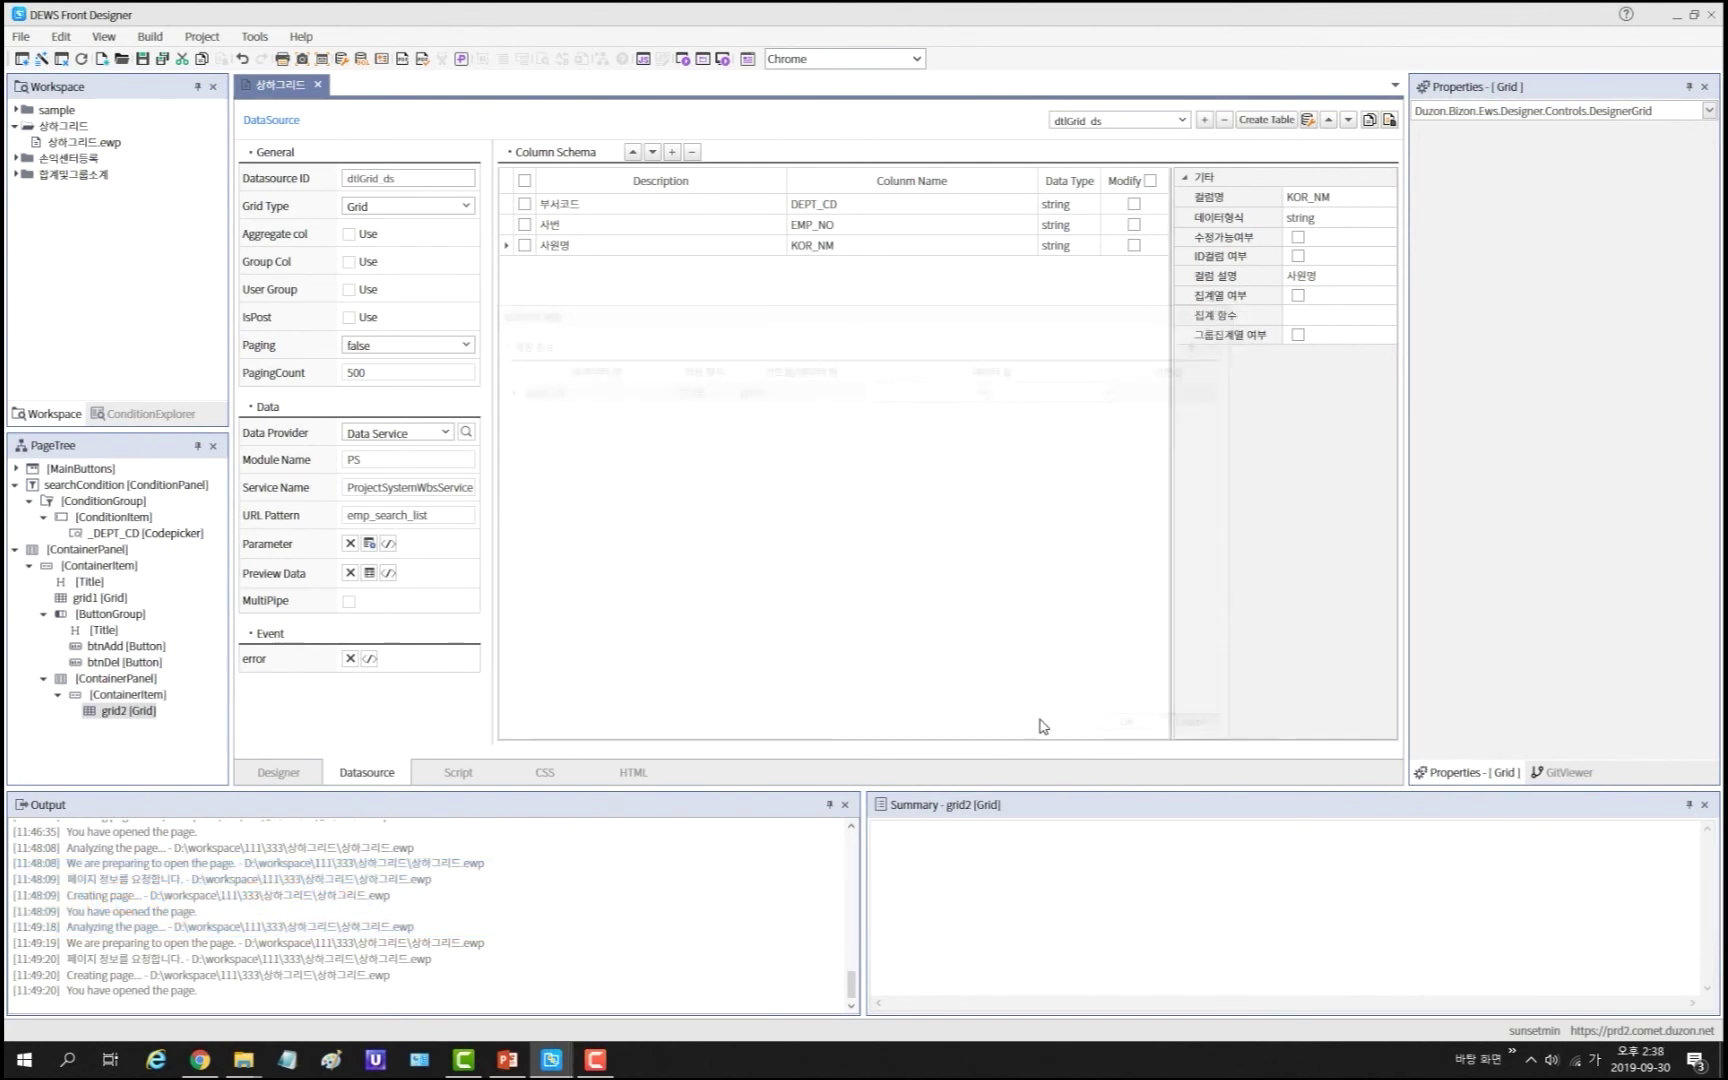
Step: Connect the upper 부서정보 grid (grid1) to the datasource mstGrid_ds, refreshing its column information and declining the automatic editor setup
click(290, 782)
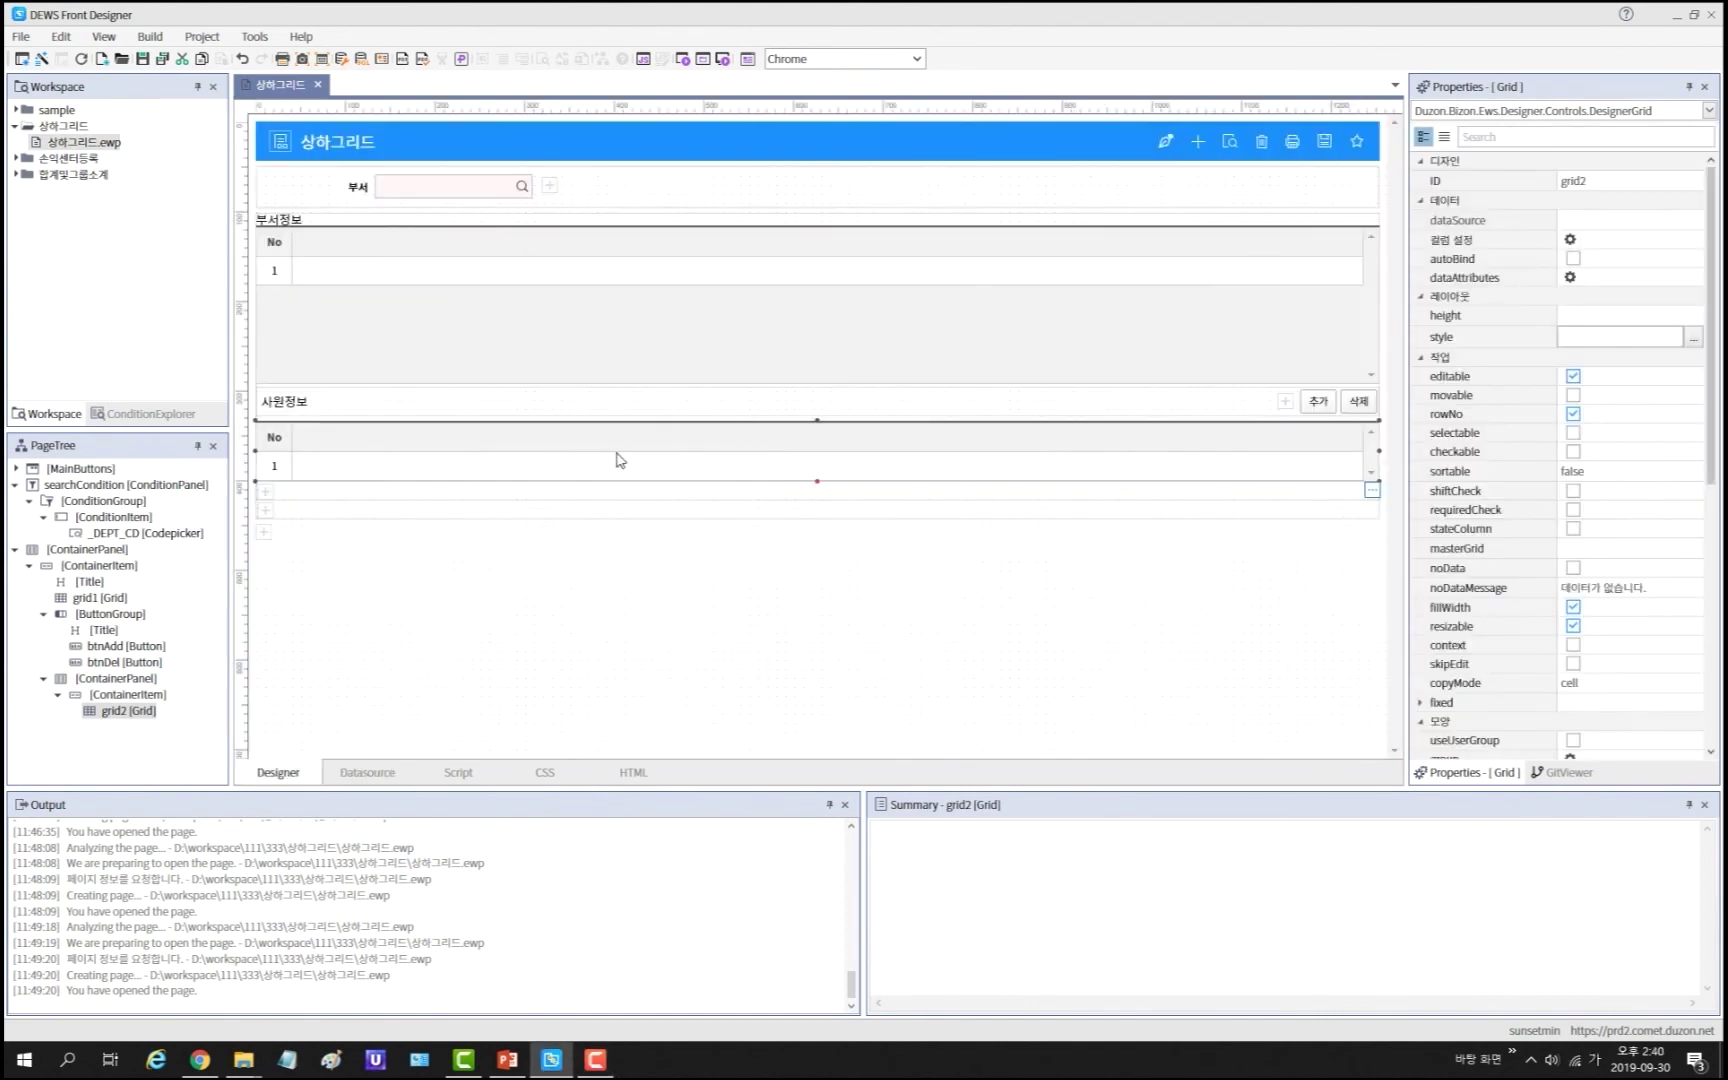
click(710, 268)
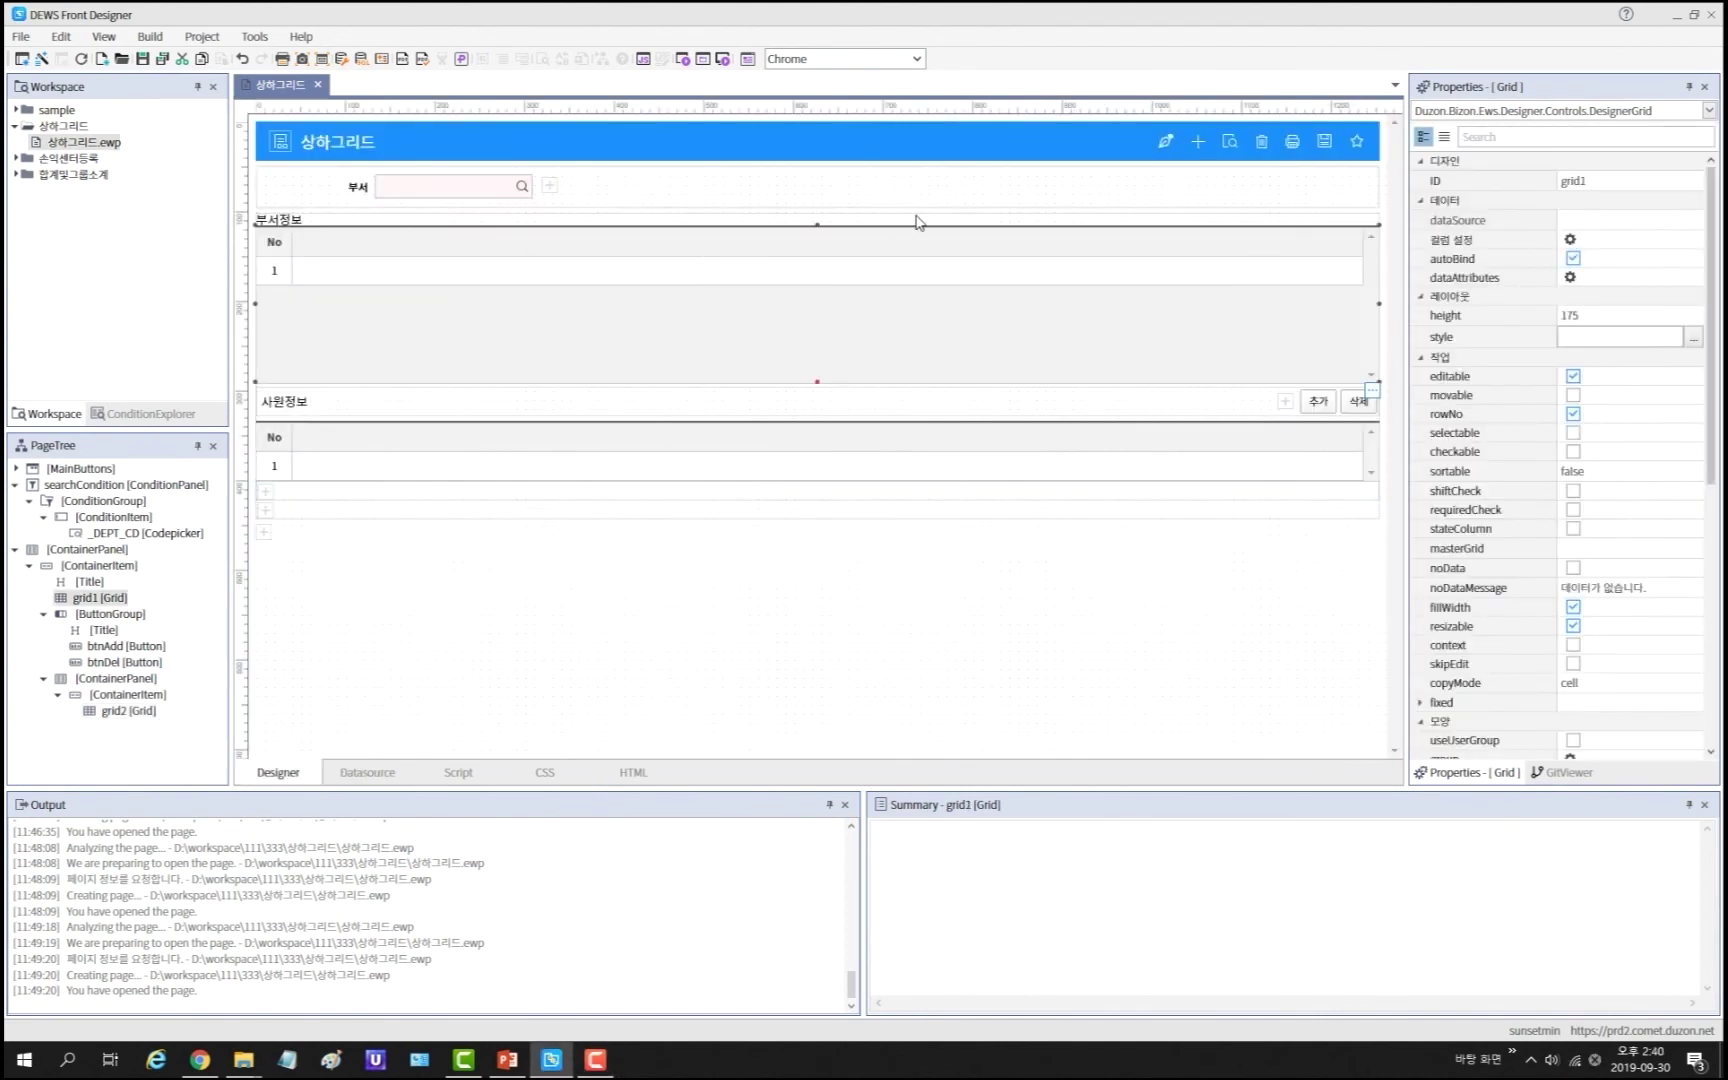
click(1700, 223)
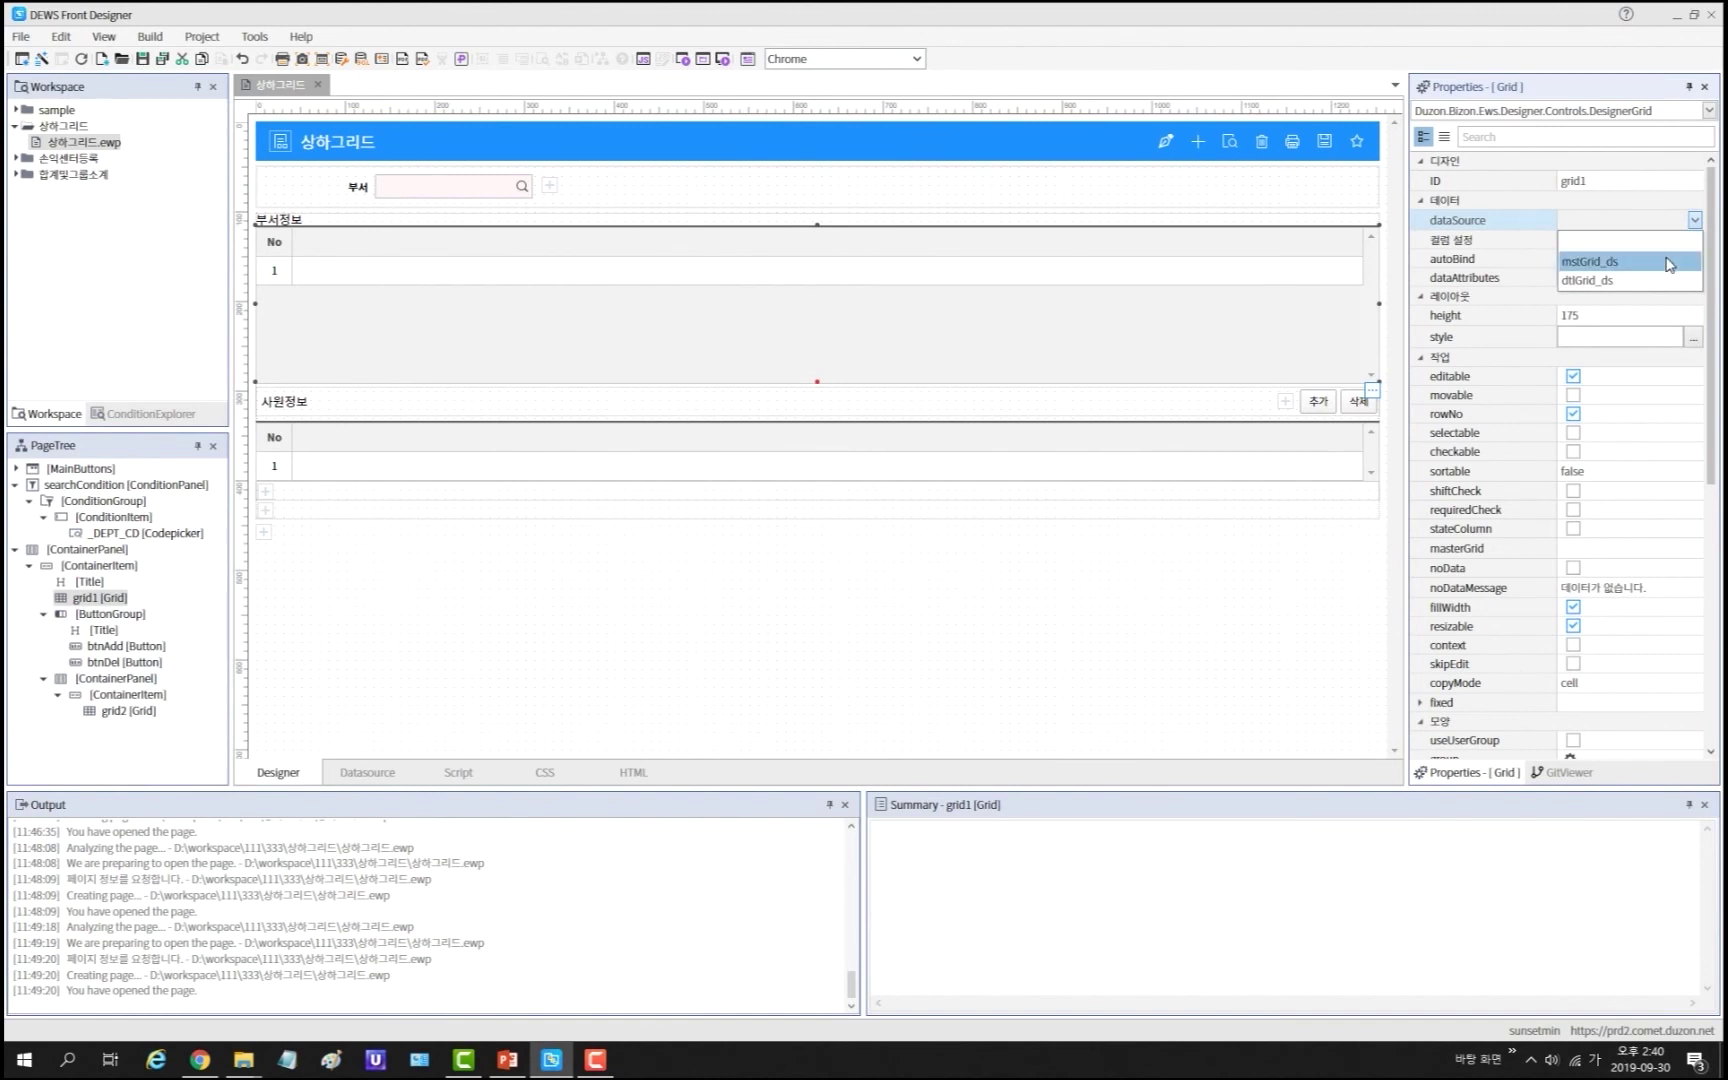
click(1668, 262)
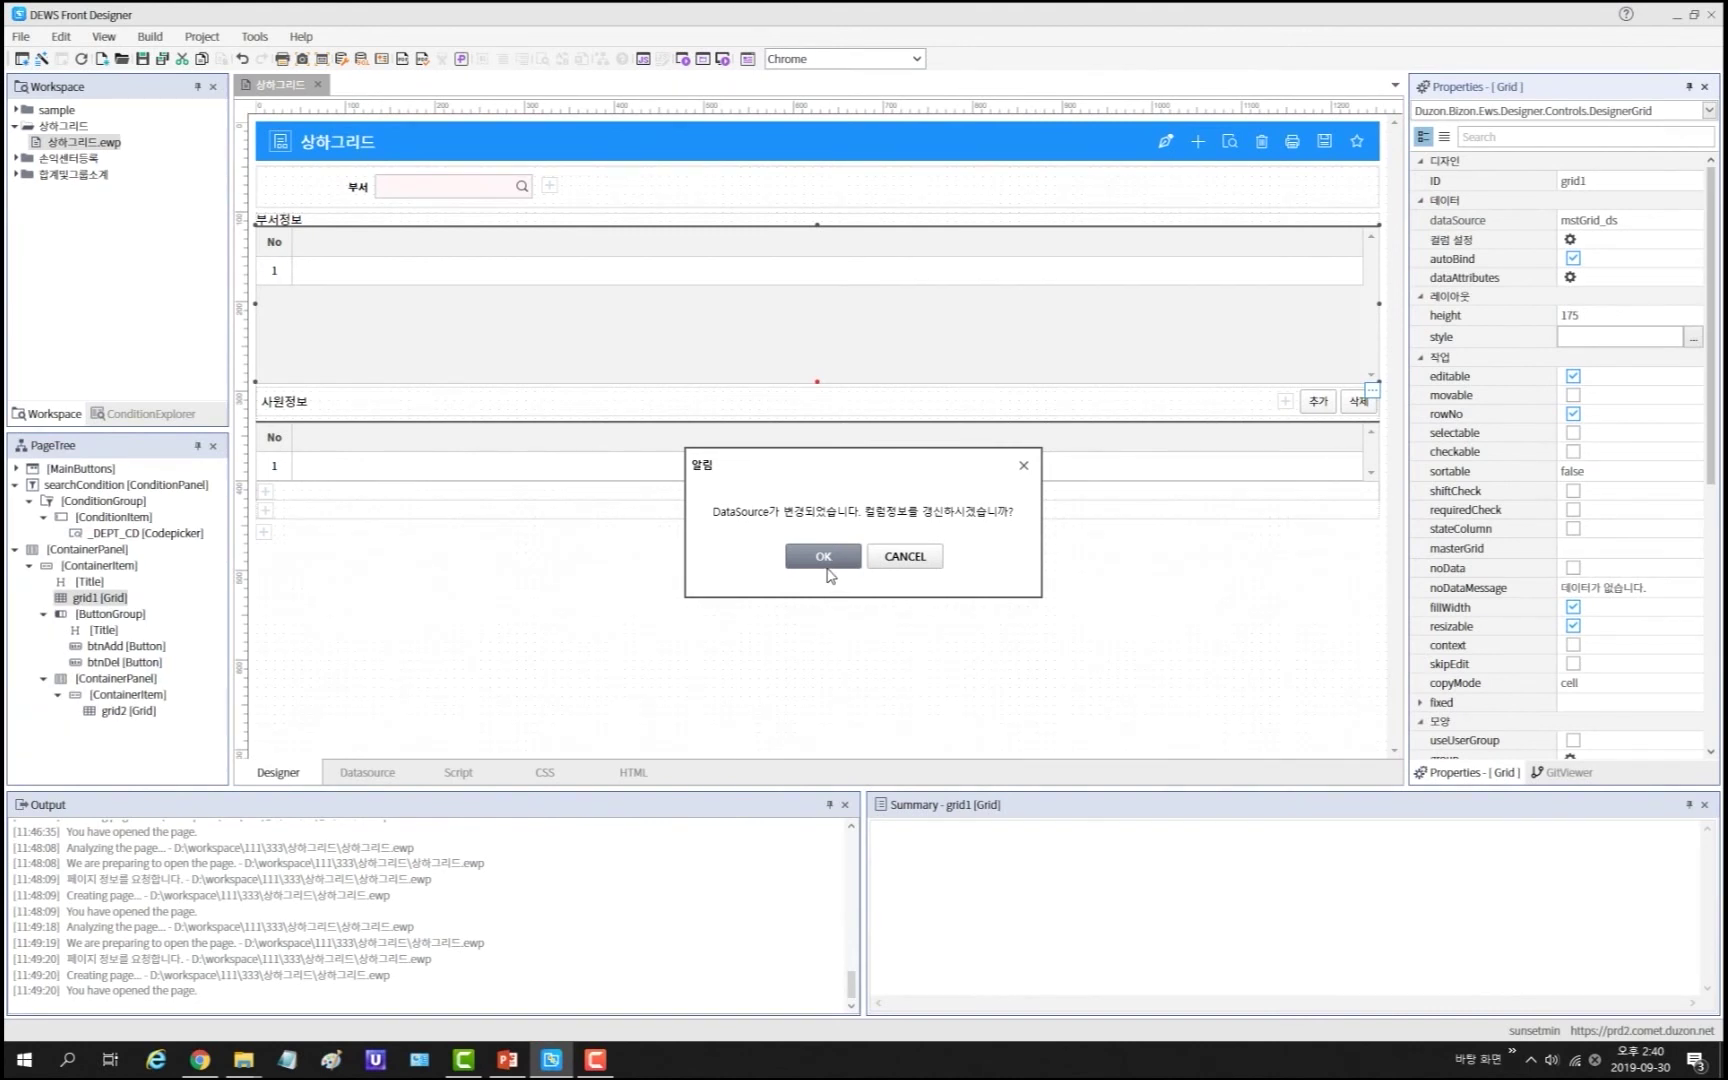
click(826, 571)
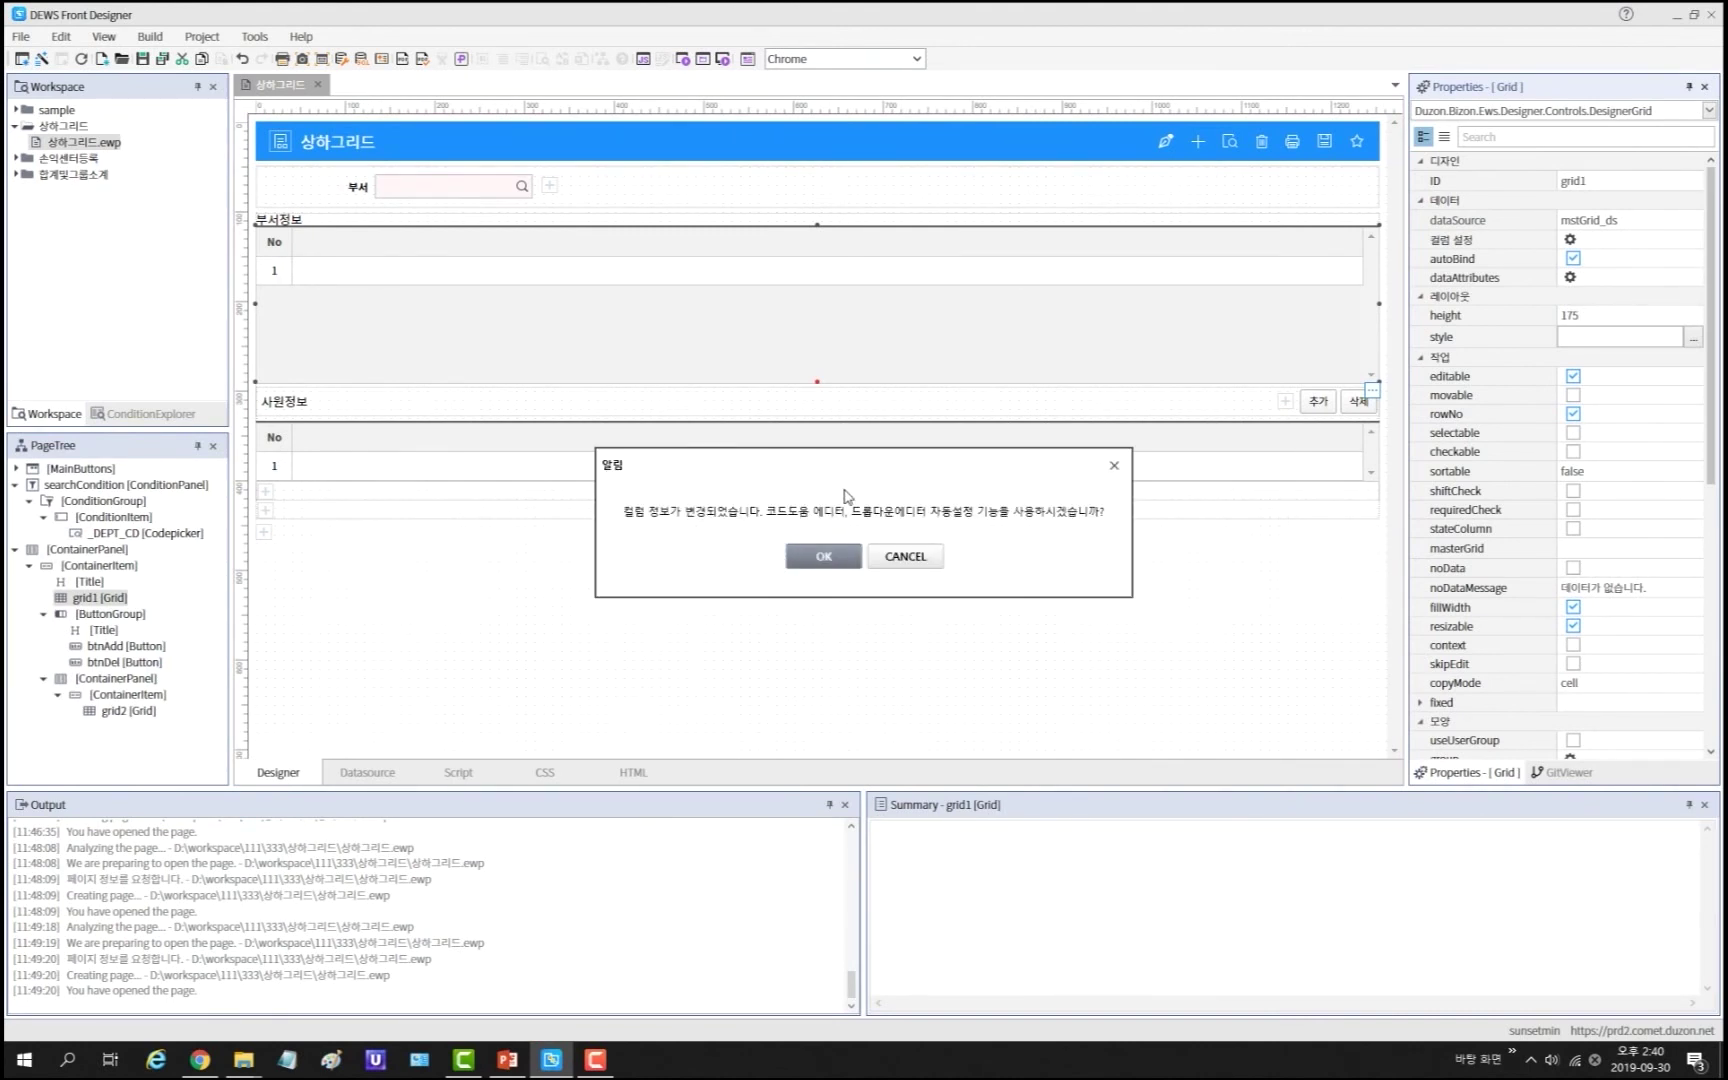
click(907, 557)
Step: Make the DEPT_CD (부서코드) column visible in grid1's column settings
click(1570, 239)
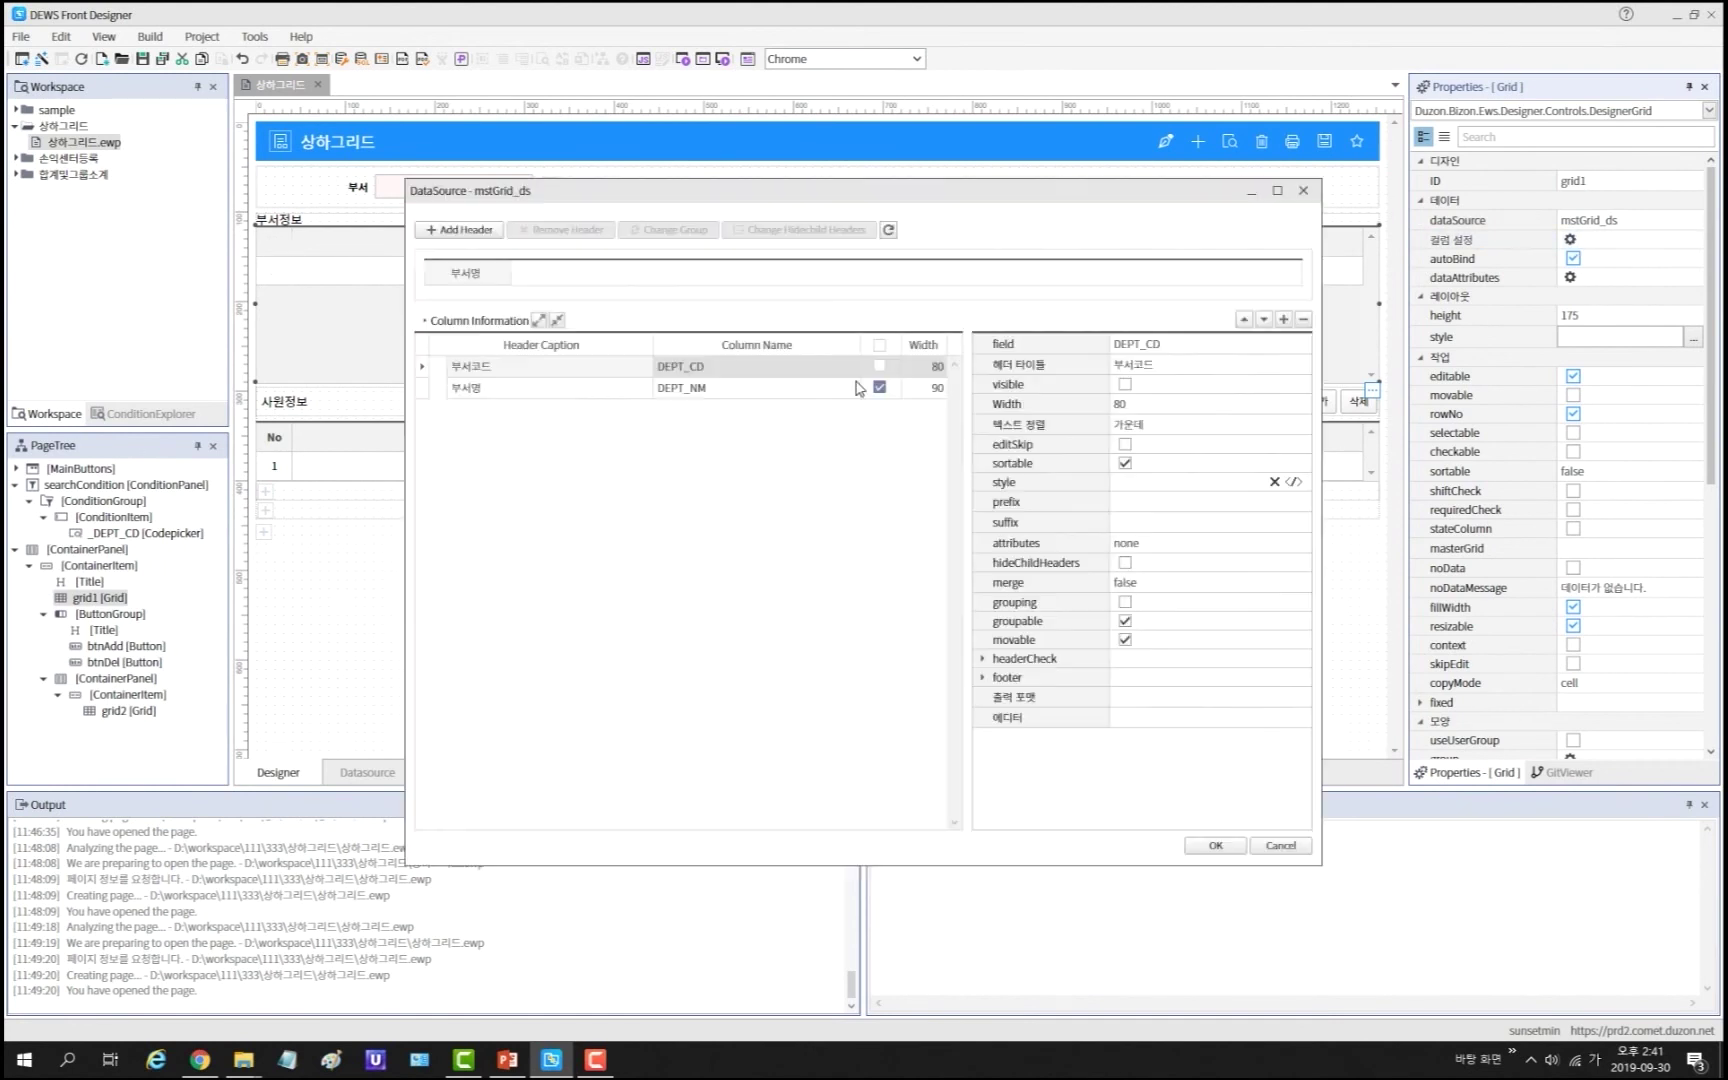
click(879, 366)
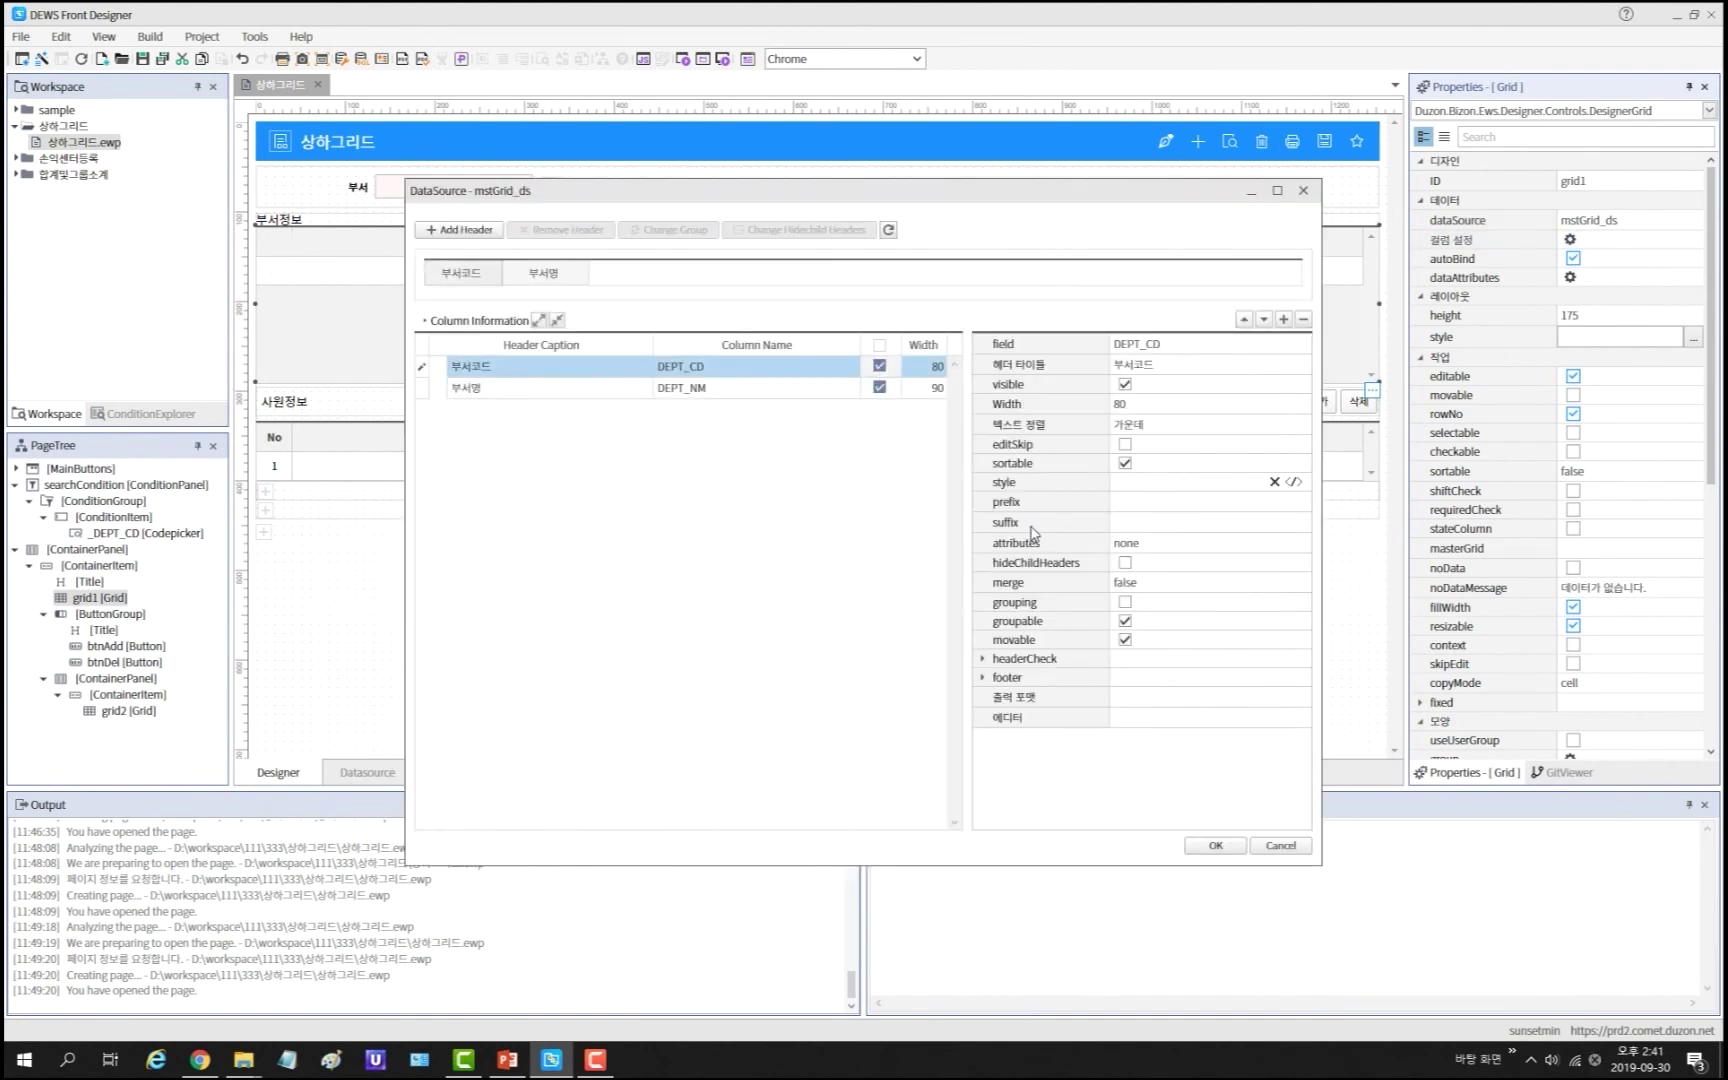
click(1216, 846)
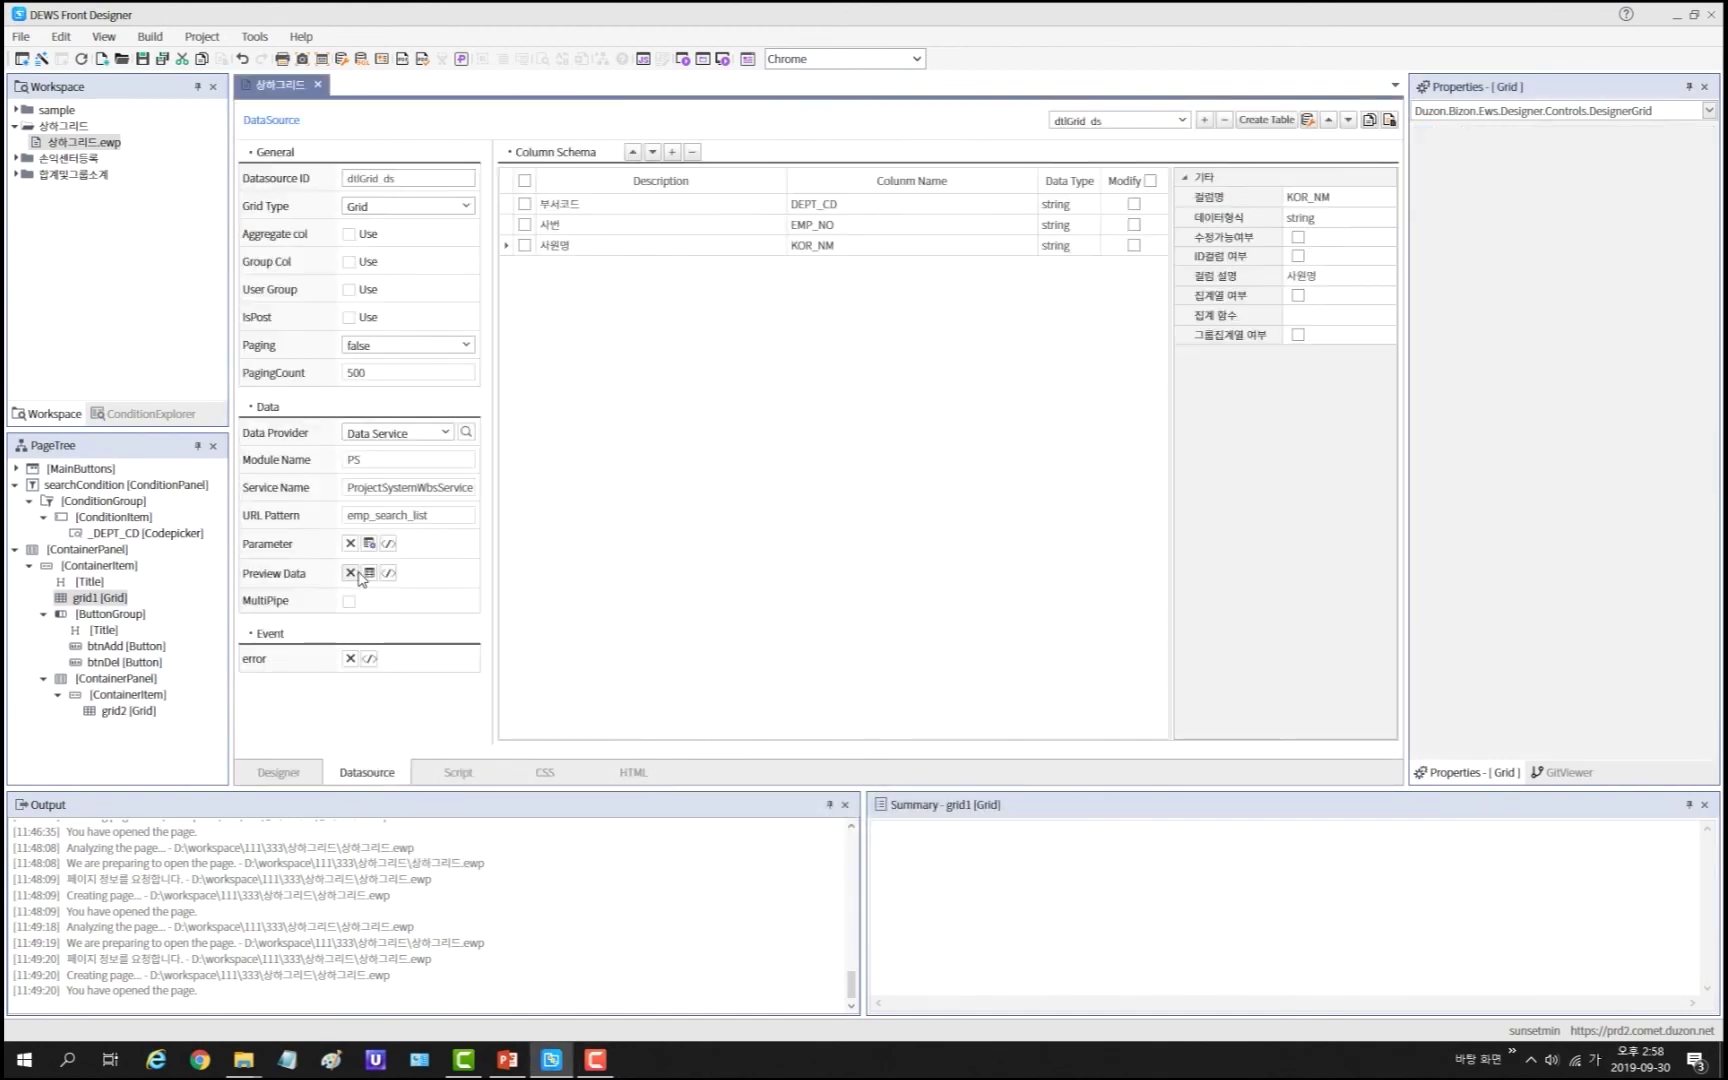
click(369, 543)
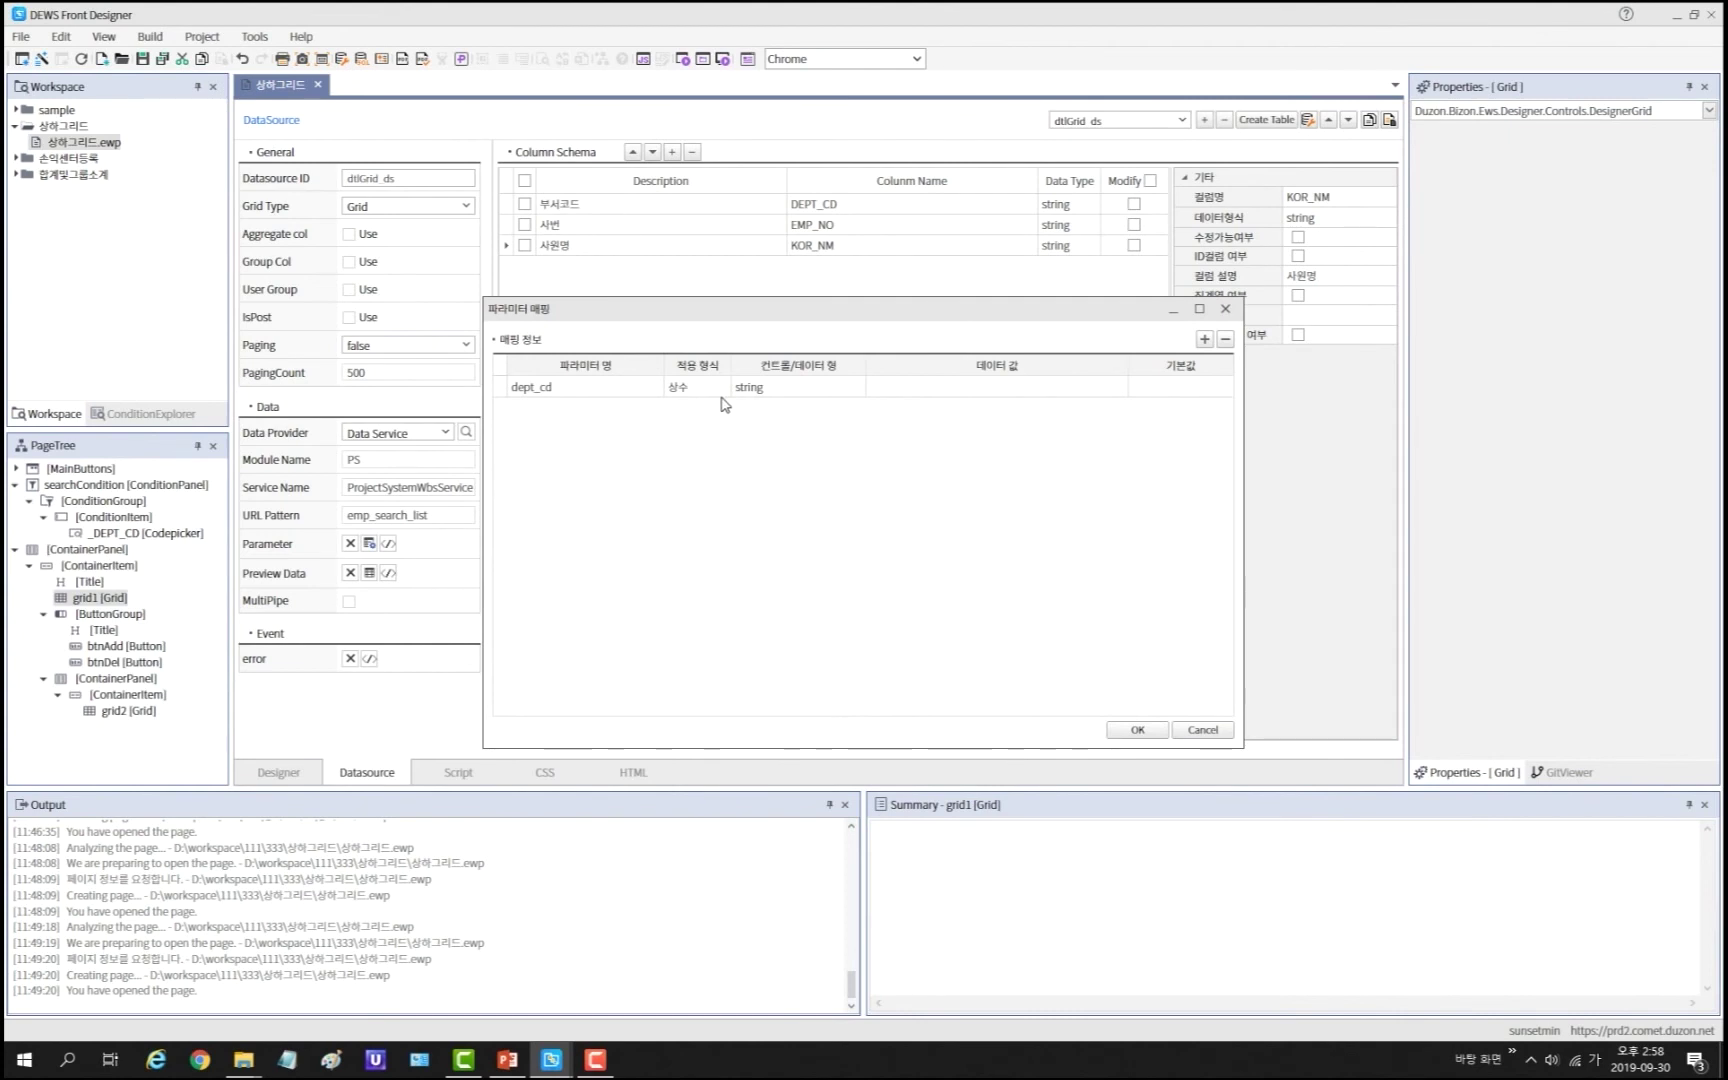
click(718, 392)
click(712, 424)
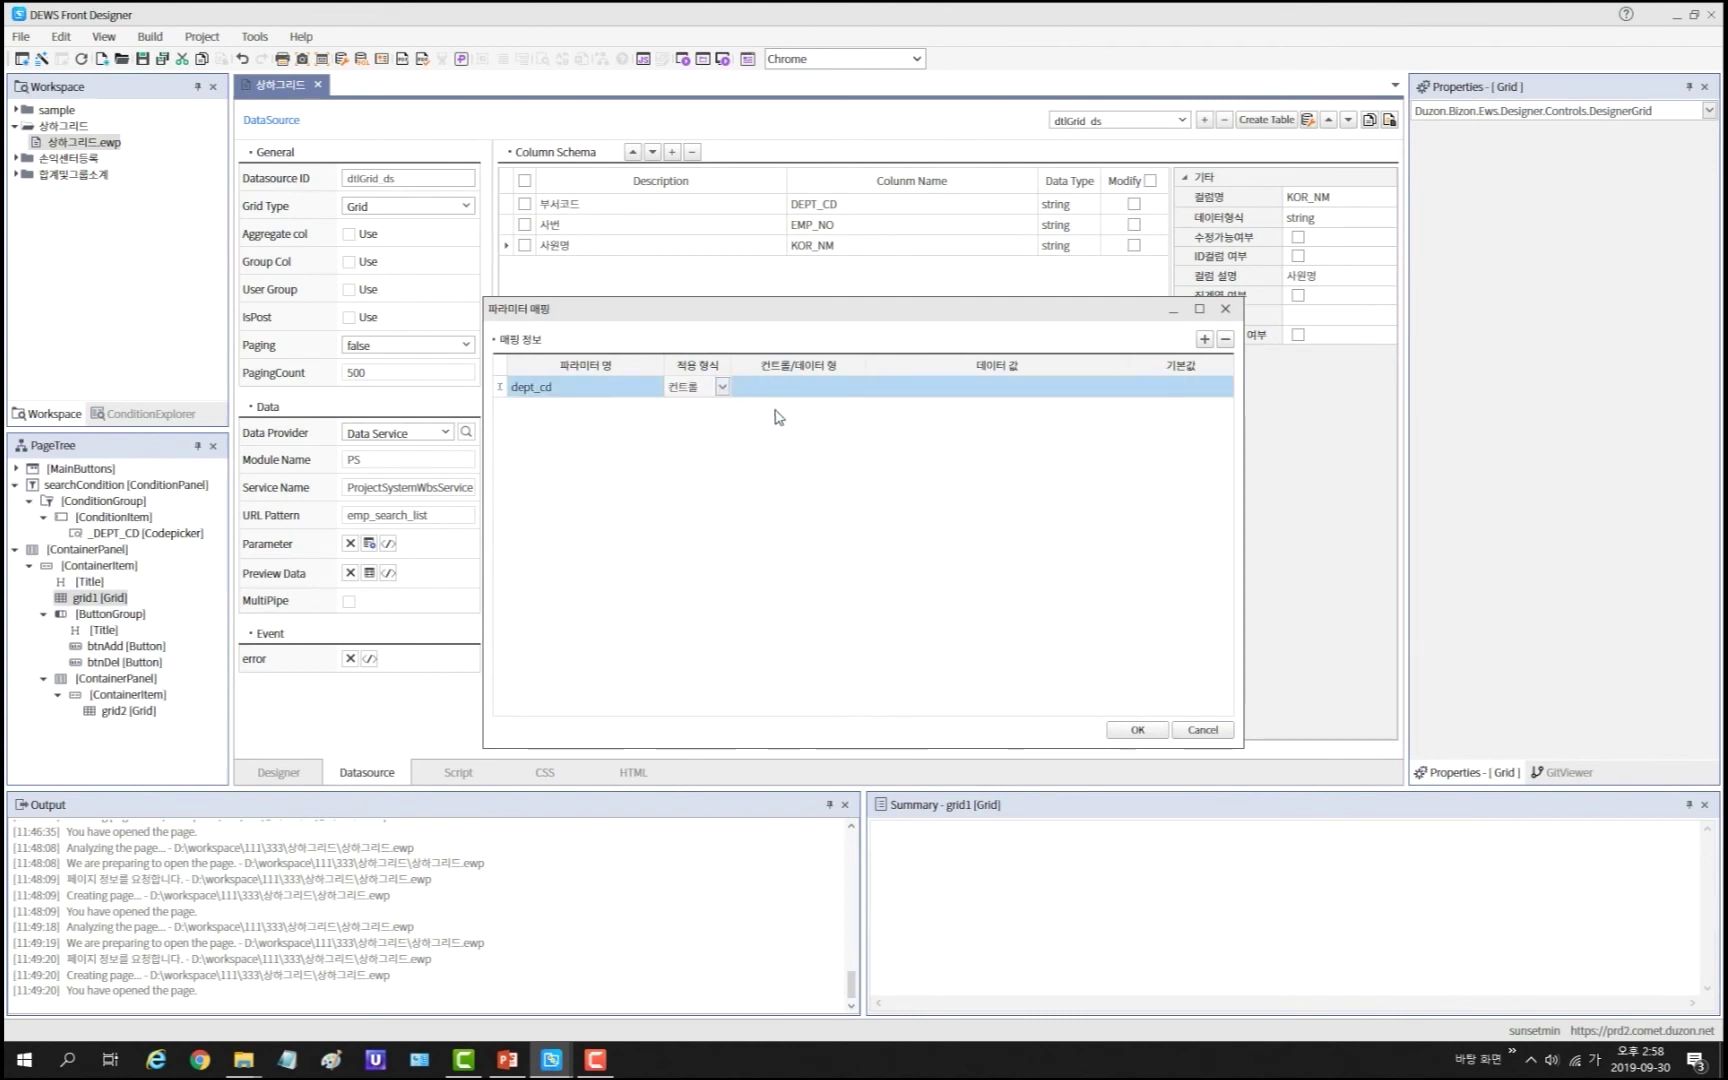
click(856, 388)
click(831, 430)
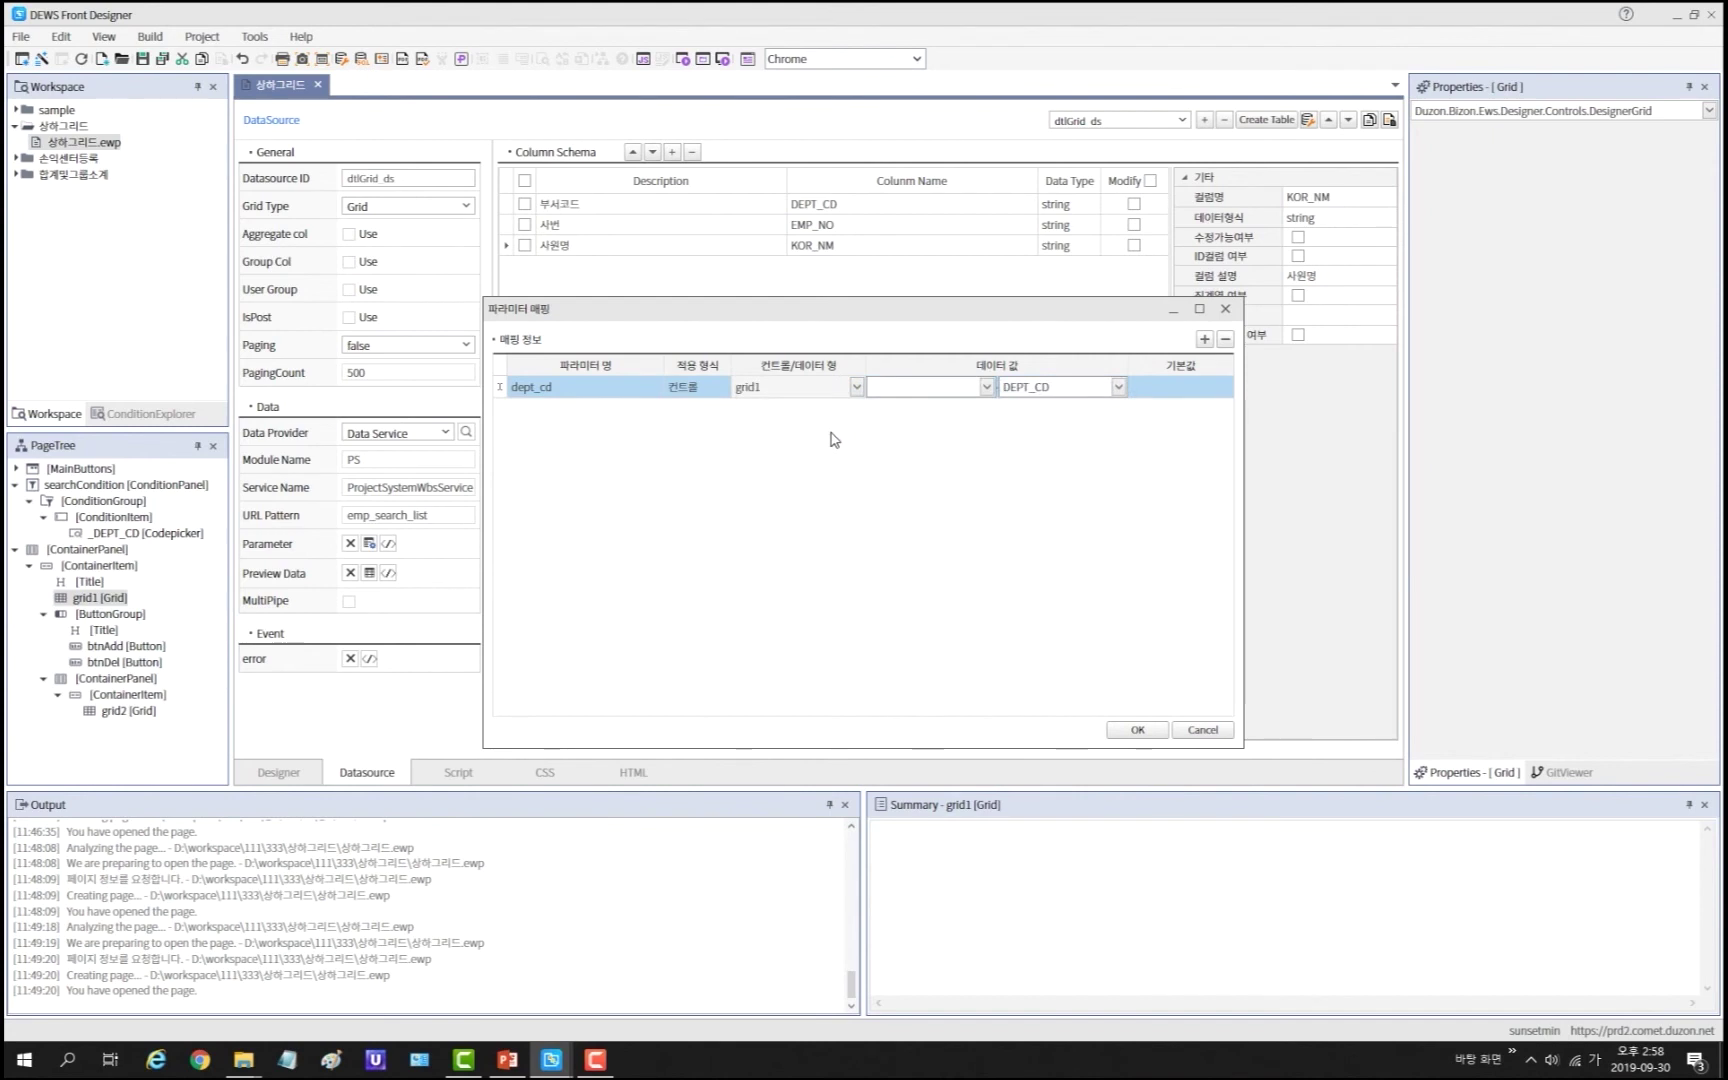
click(1117, 387)
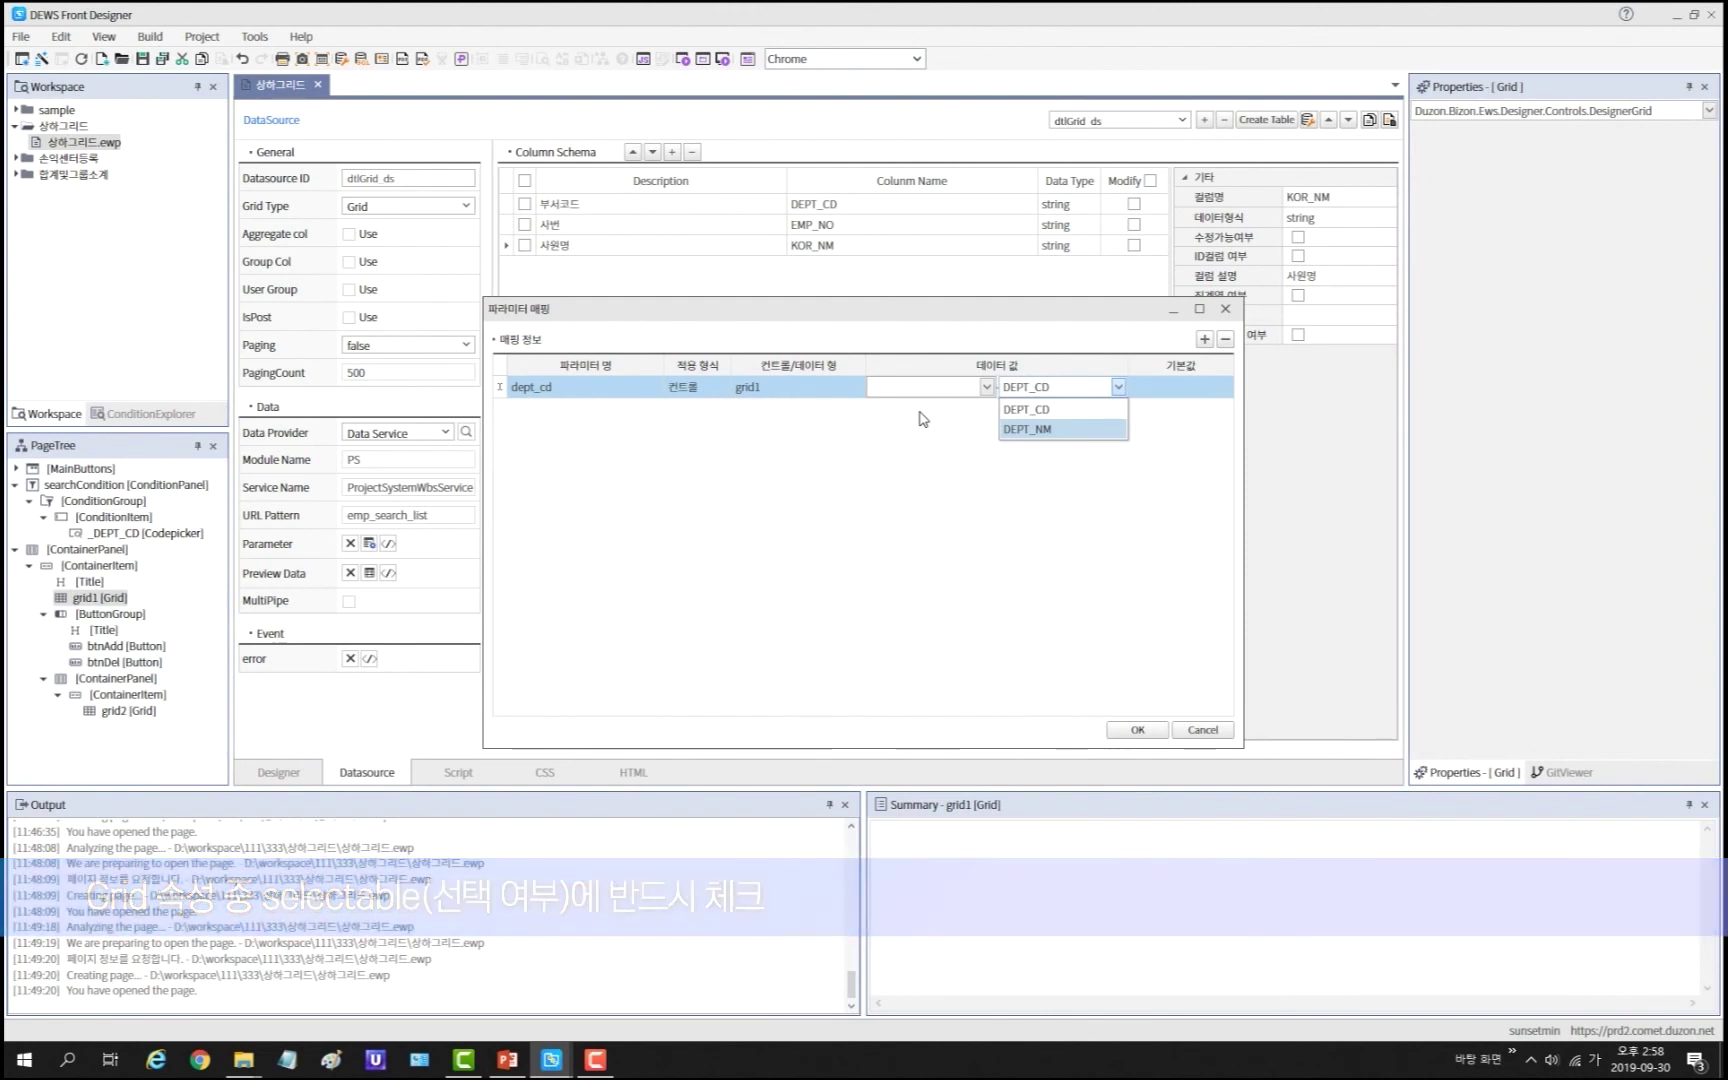
click(1205, 728)
click(1205, 728)
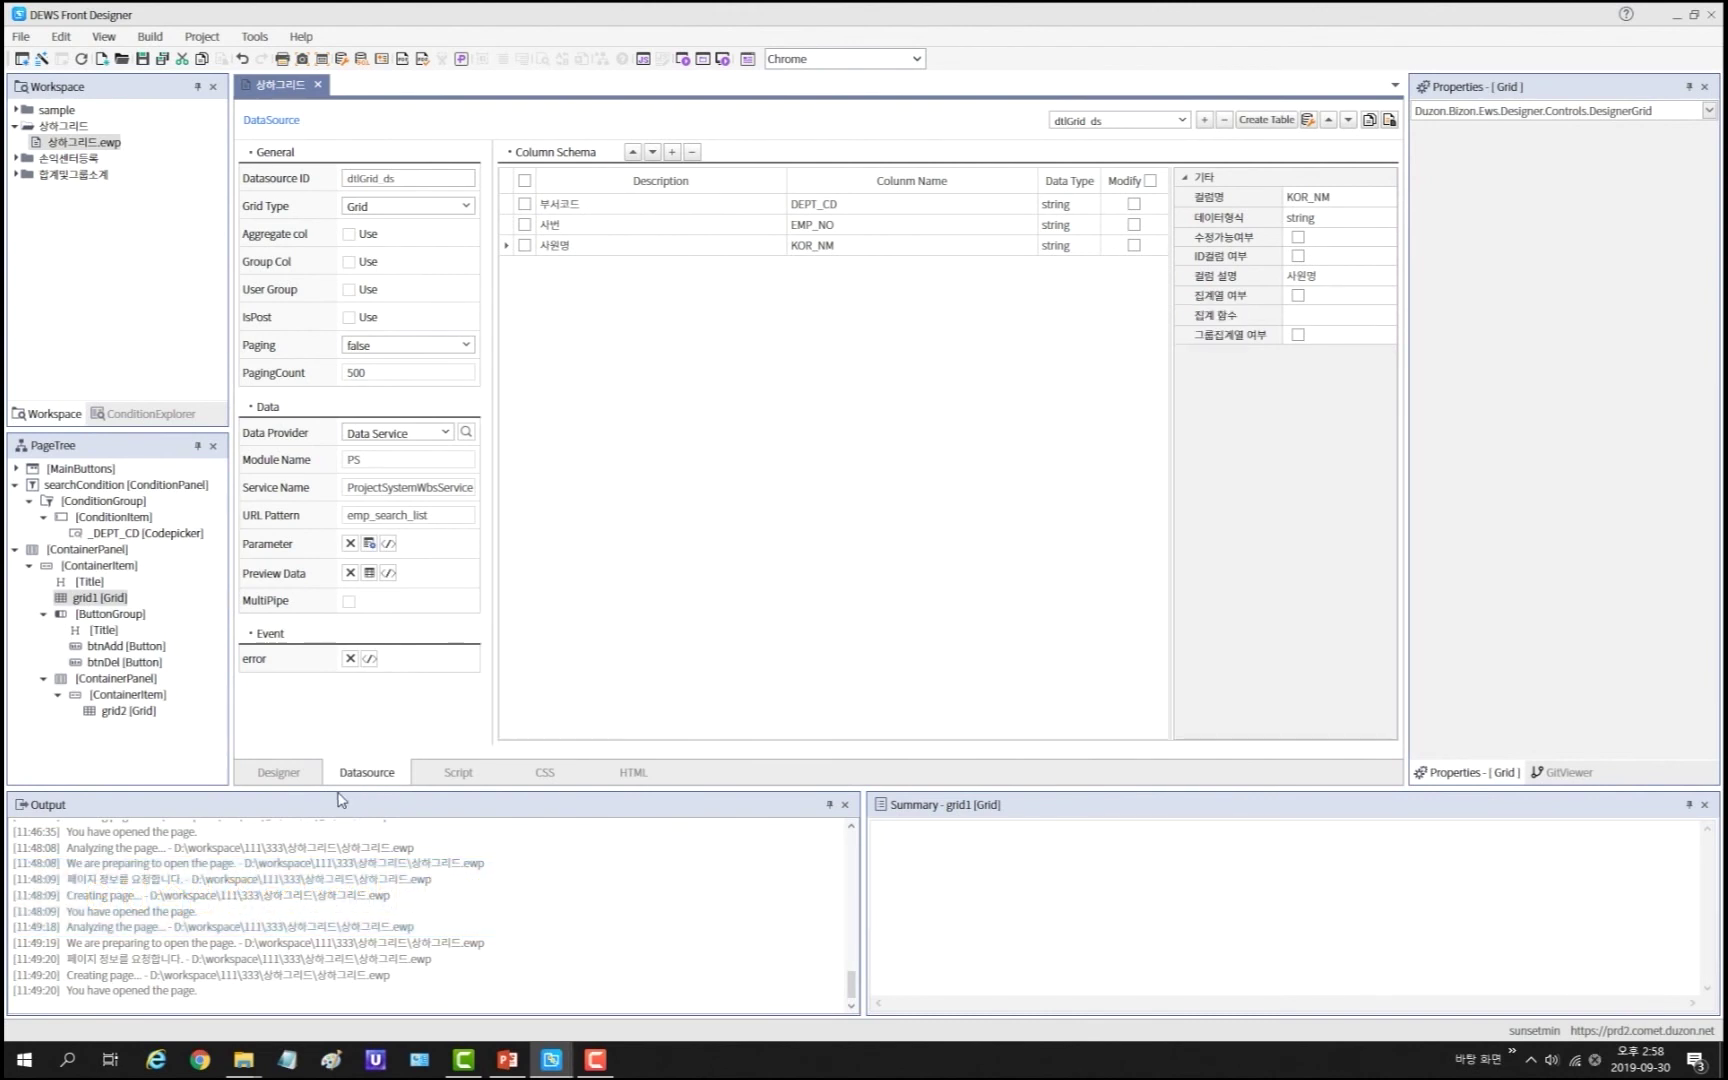
Step: Enable selectable on grid1, and map the dept_cd parameter of dtlGrid_ds to the control grid1 using application type 컨트롤
click(279, 772)
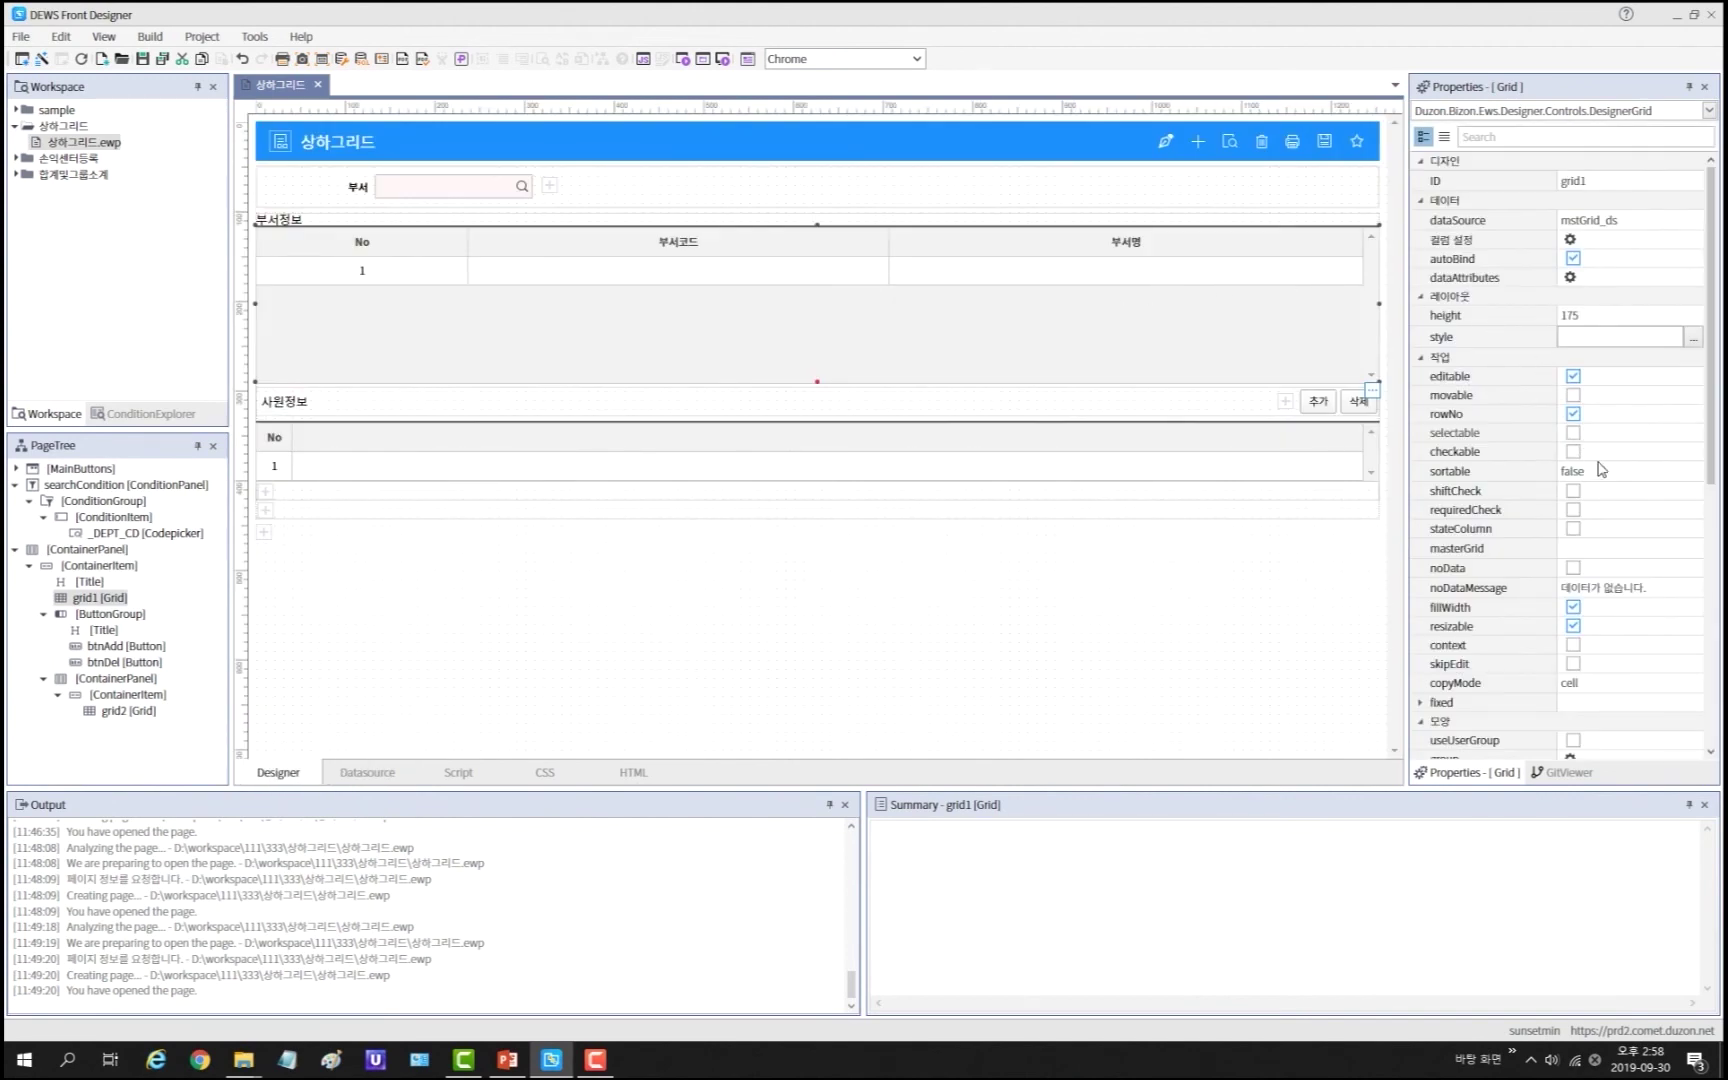
click(1573, 436)
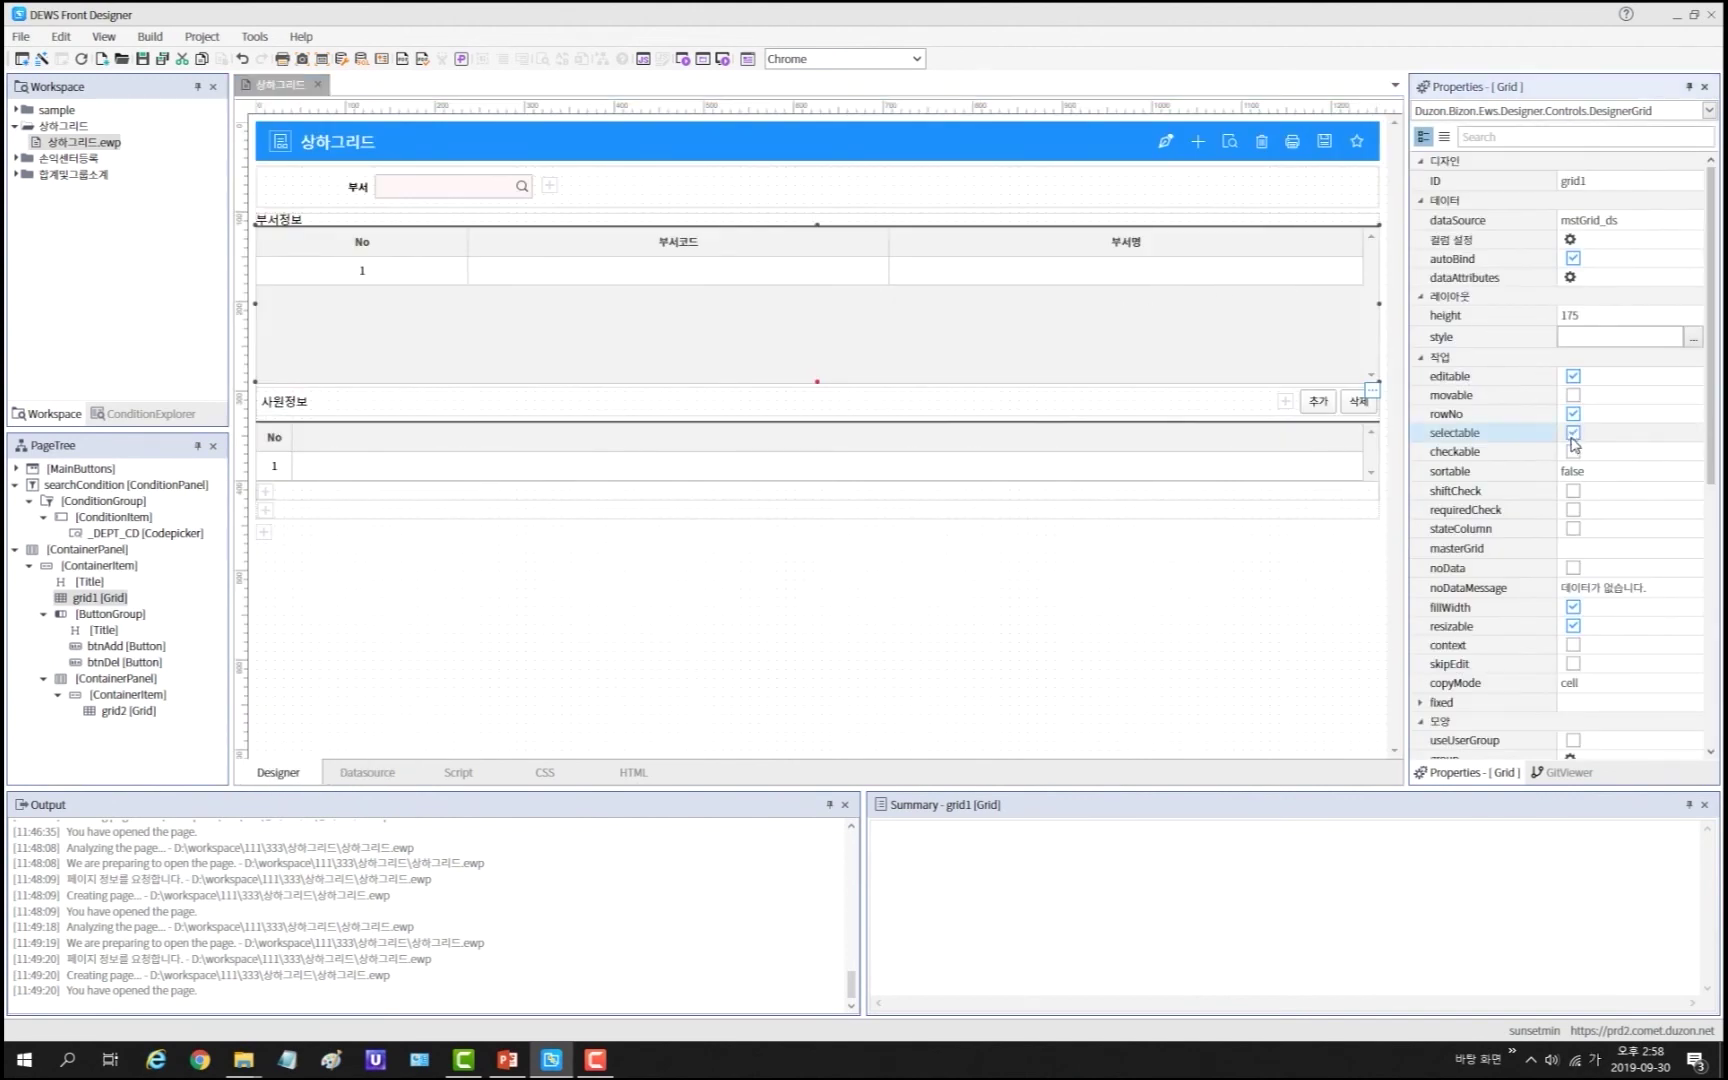
click(370, 774)
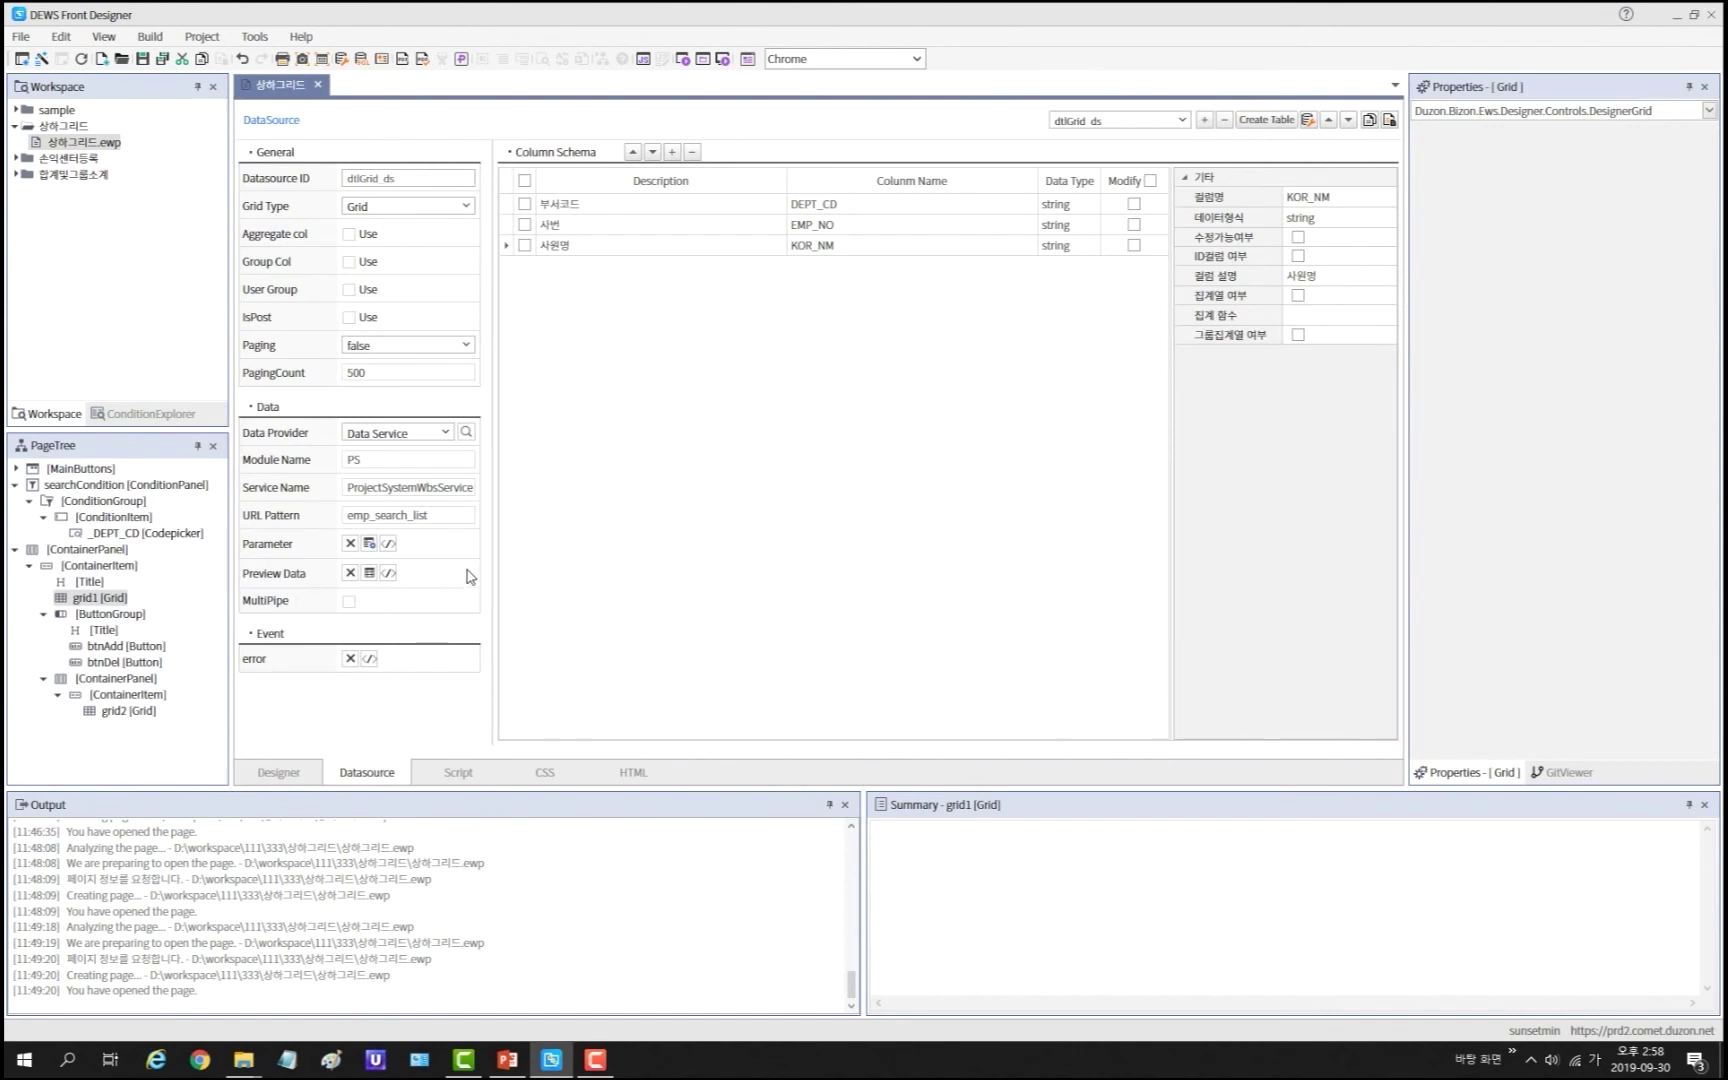
click(369, 544)
click(714, 394)
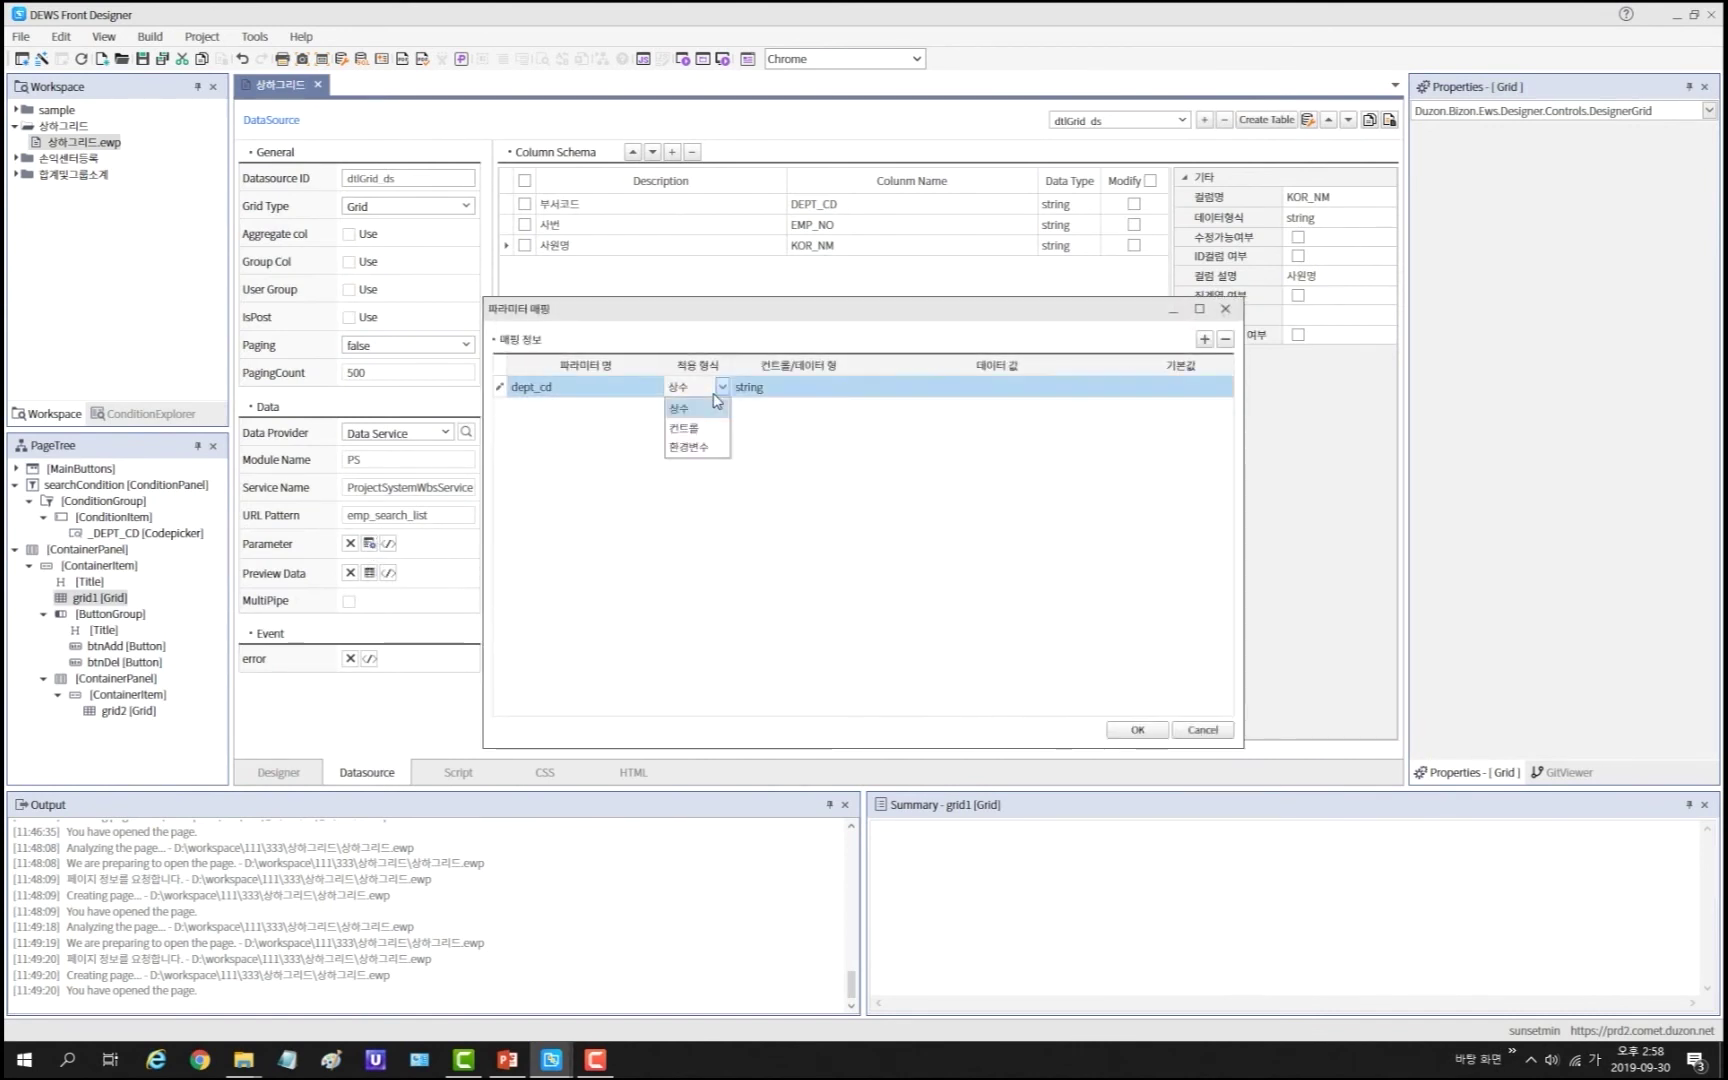
click(688, 428)
click(856, 387)
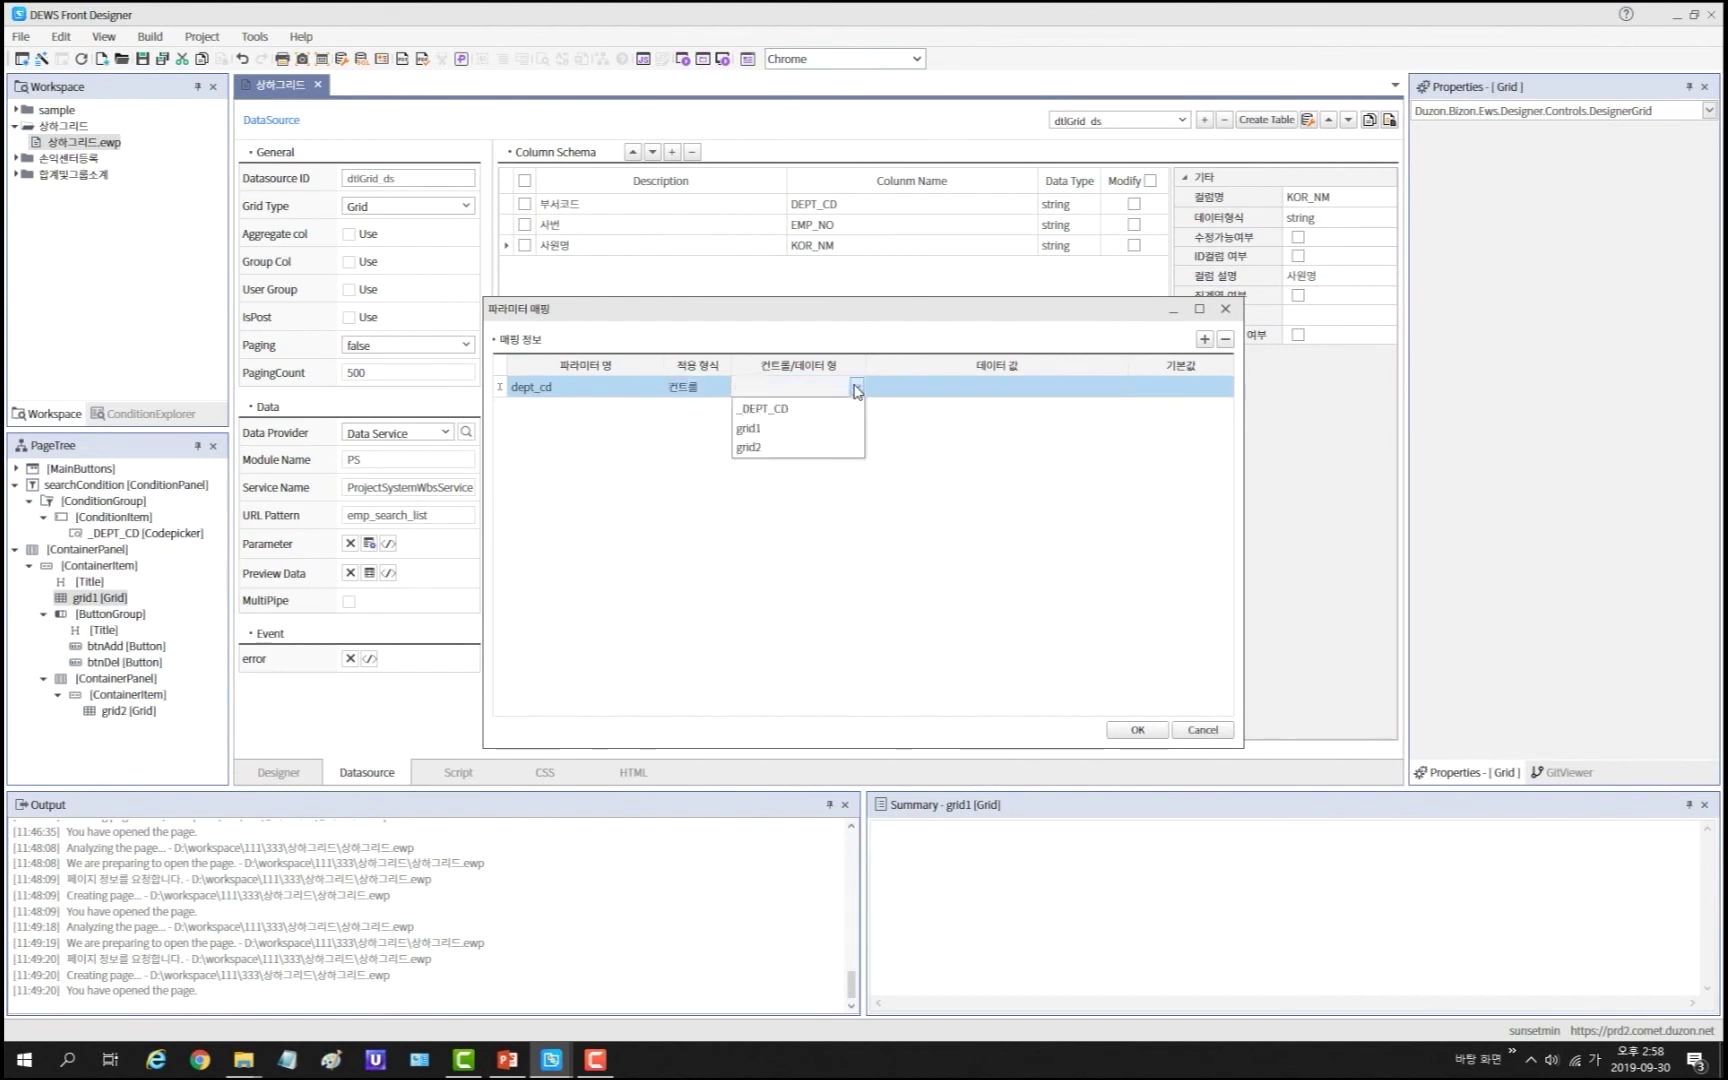
click(795, 430)
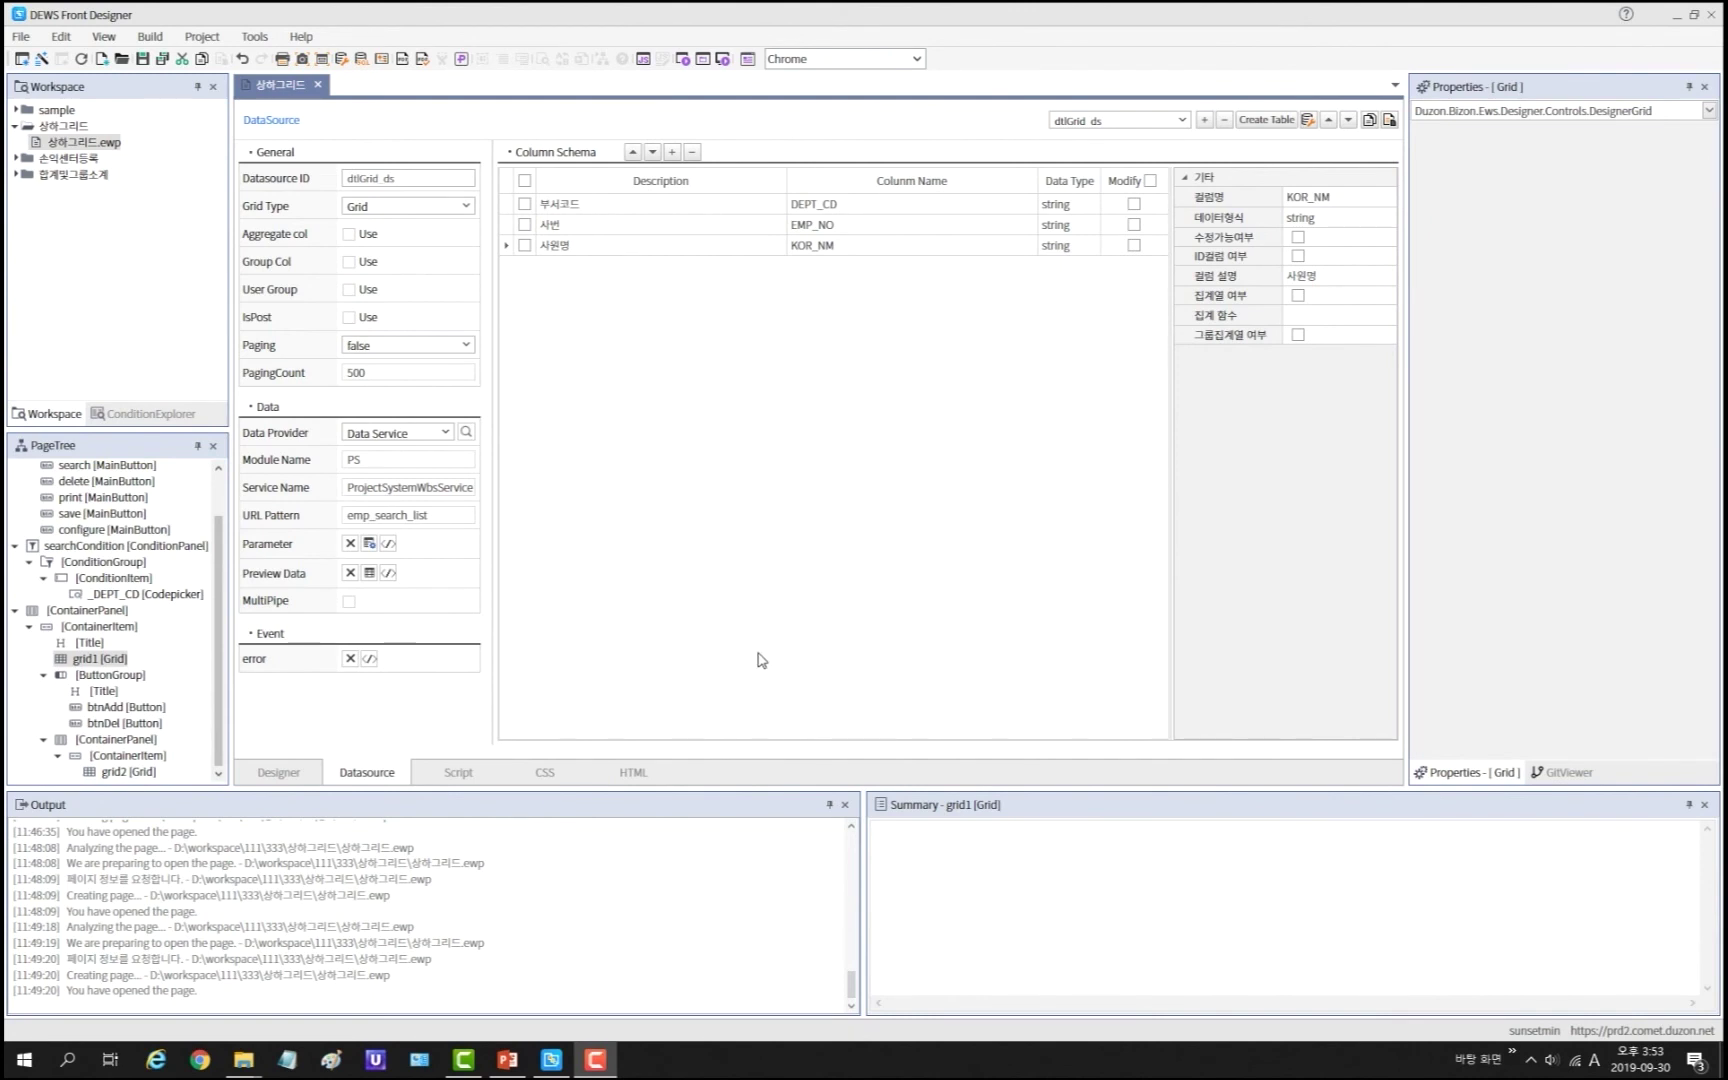
Step: Set the attributes of grid1's DEPT_CD column to required
click(293, 780)
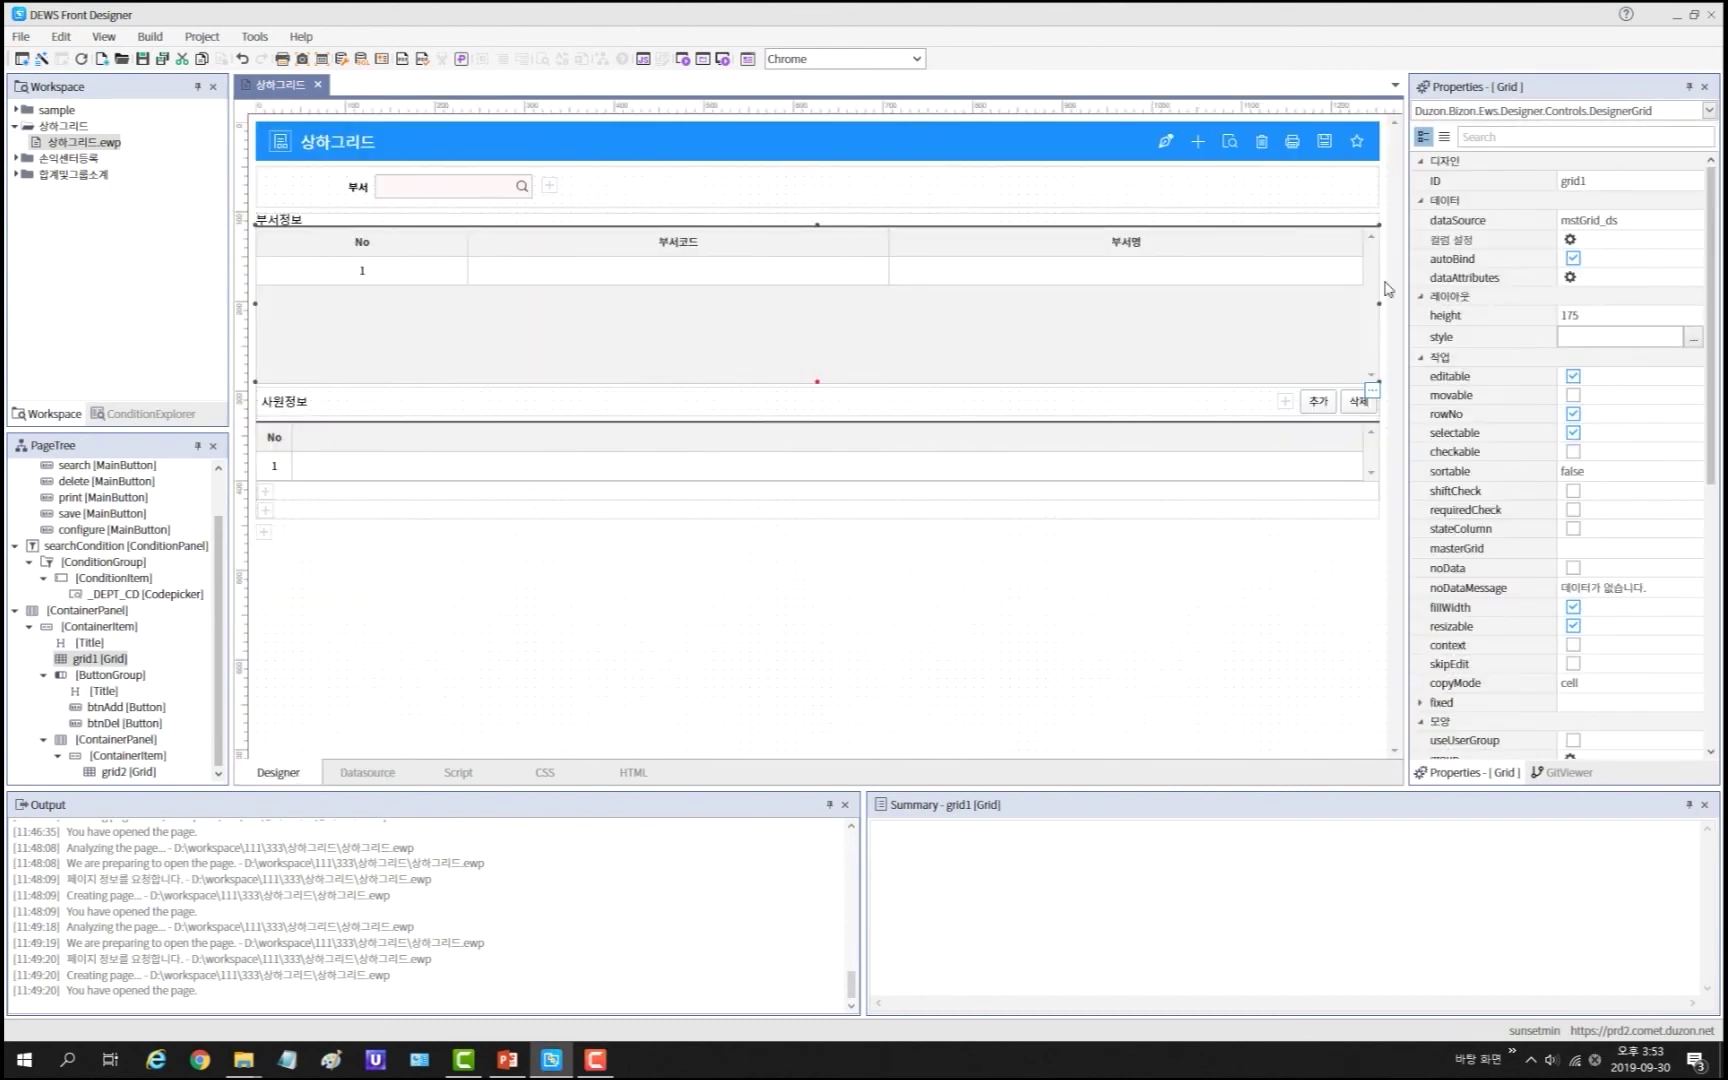
click(1569, 241)
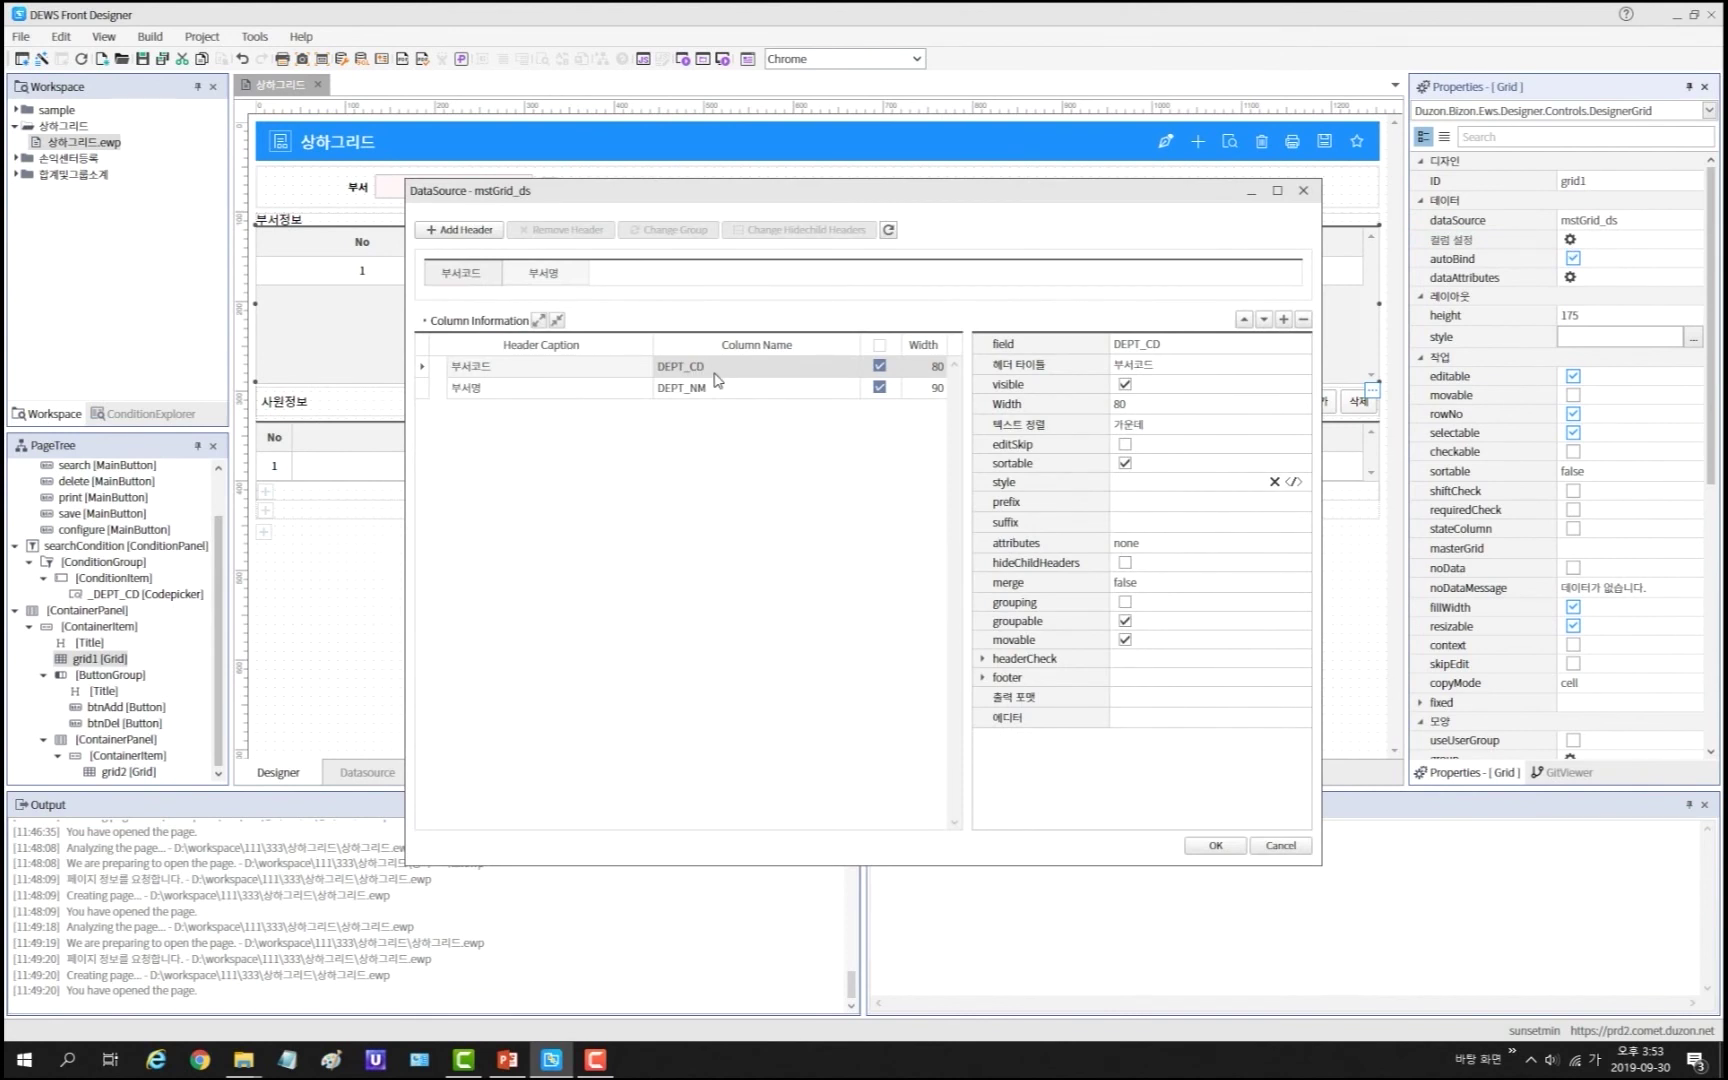
click(1205, 545)
click(1193, 605)
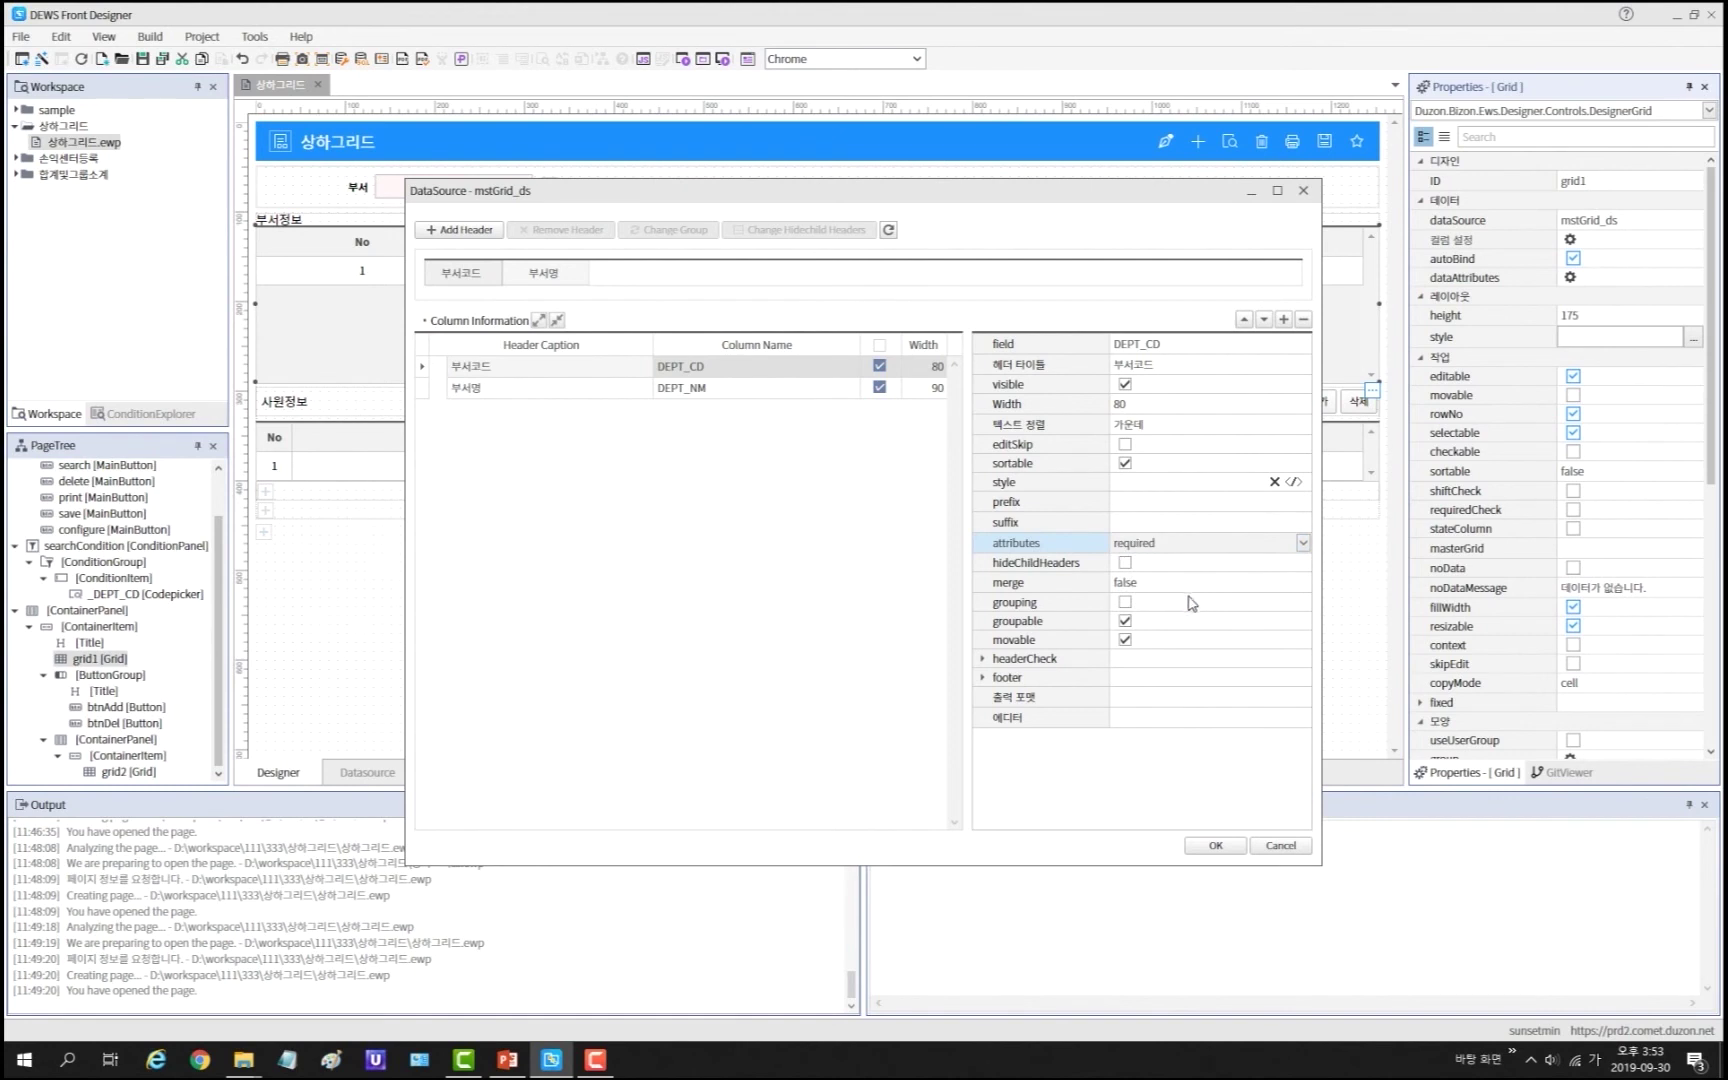
click(1215, 845)
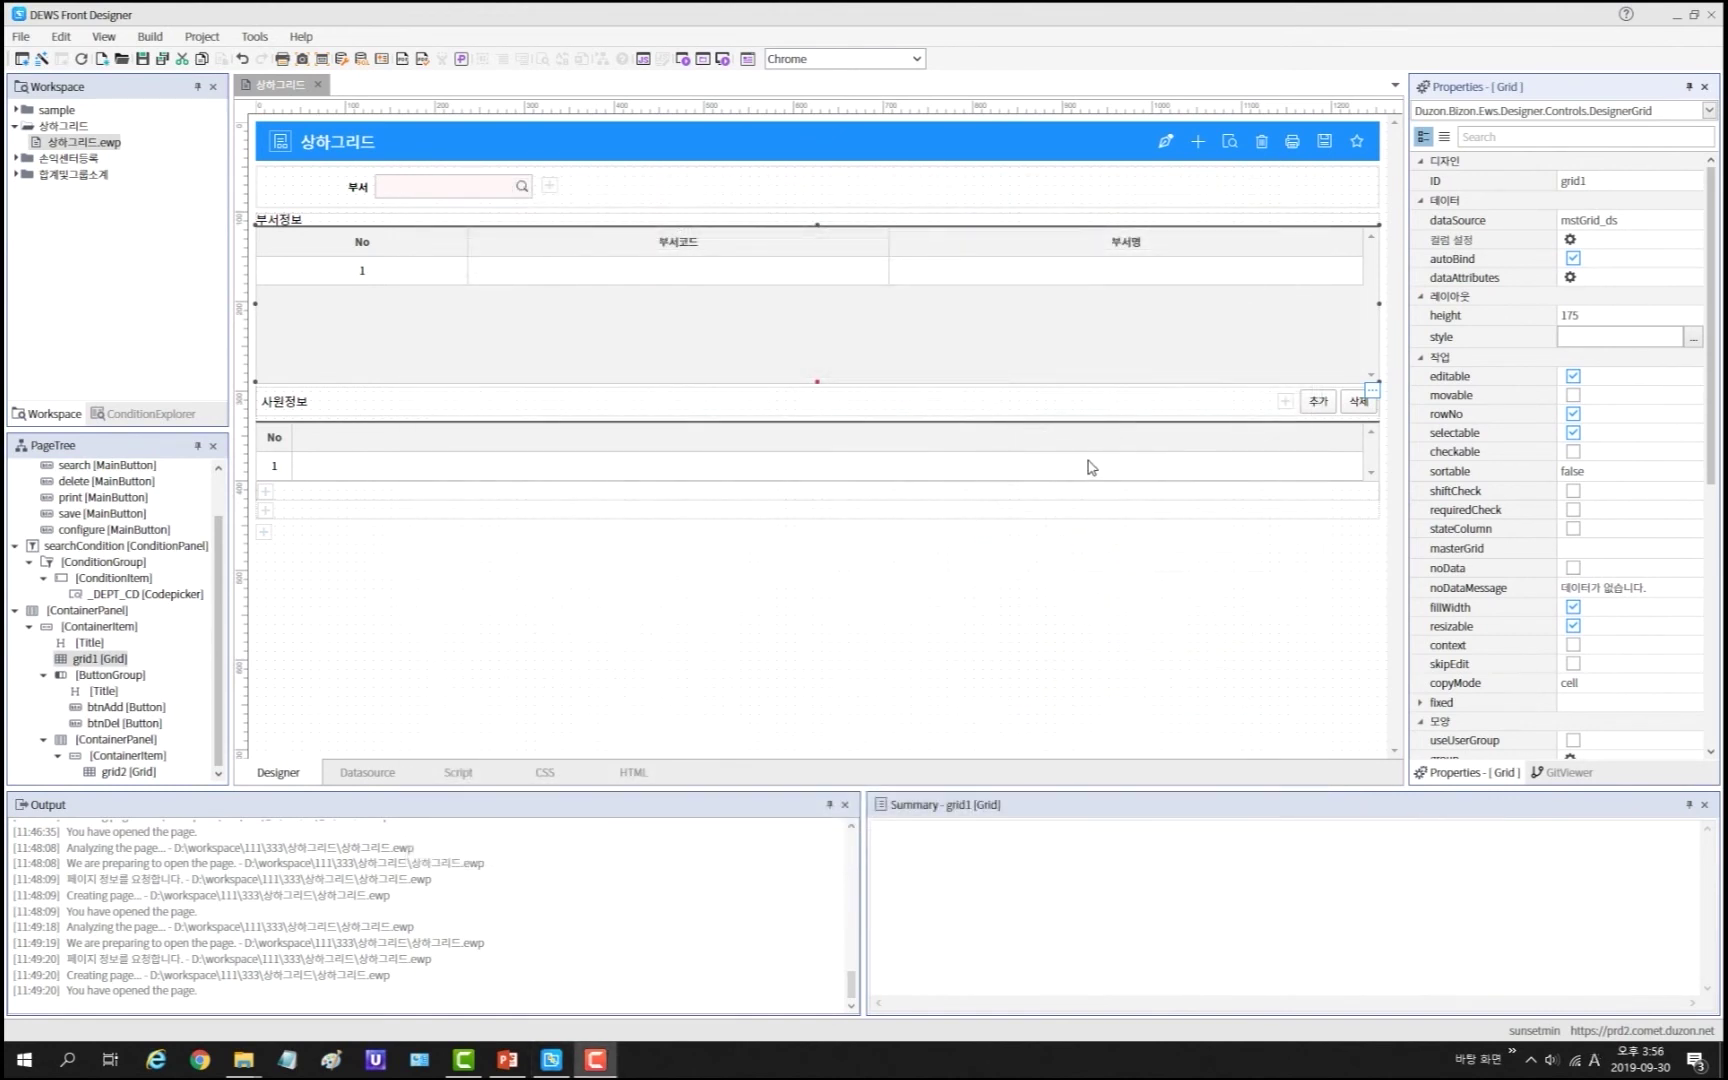
Step: Connect the lower 사원정보 grid (grid2) to the datasource dtlGrid_ds, refreshing its column information and declining the automatic editor setup
click(1090, 459)
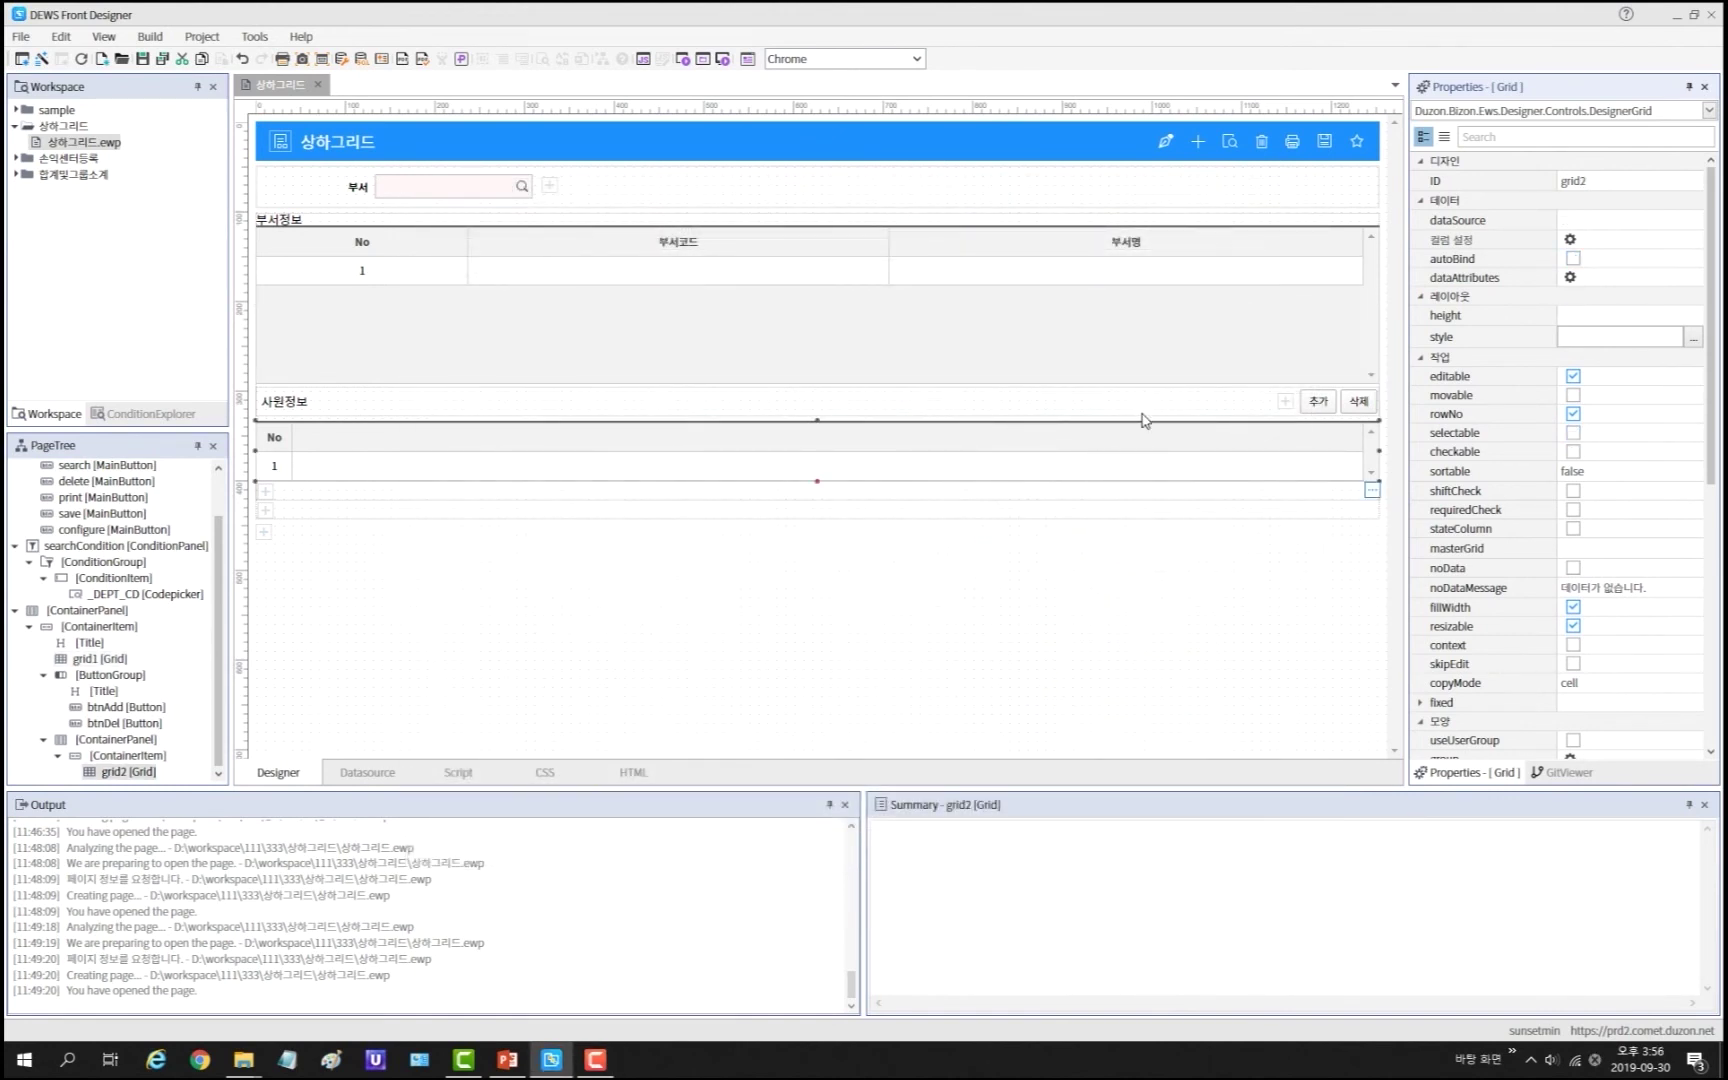
click(1700, 221)
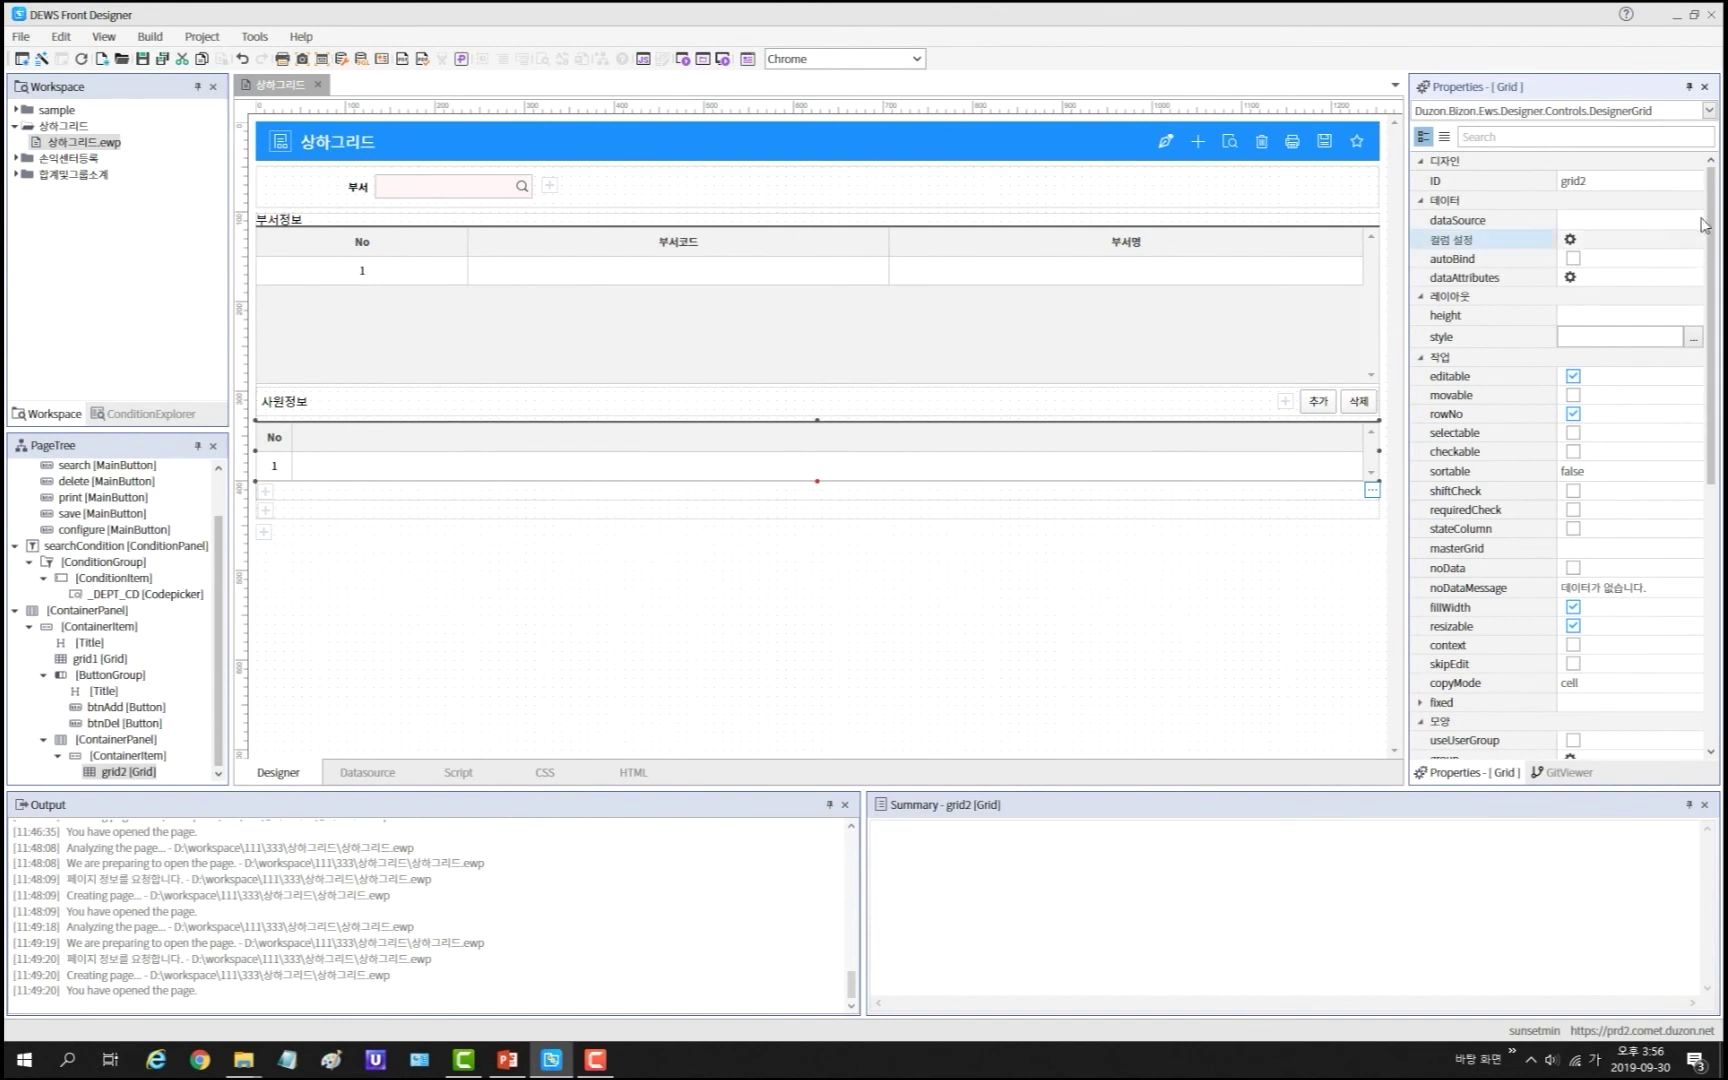
click(1700, 221)
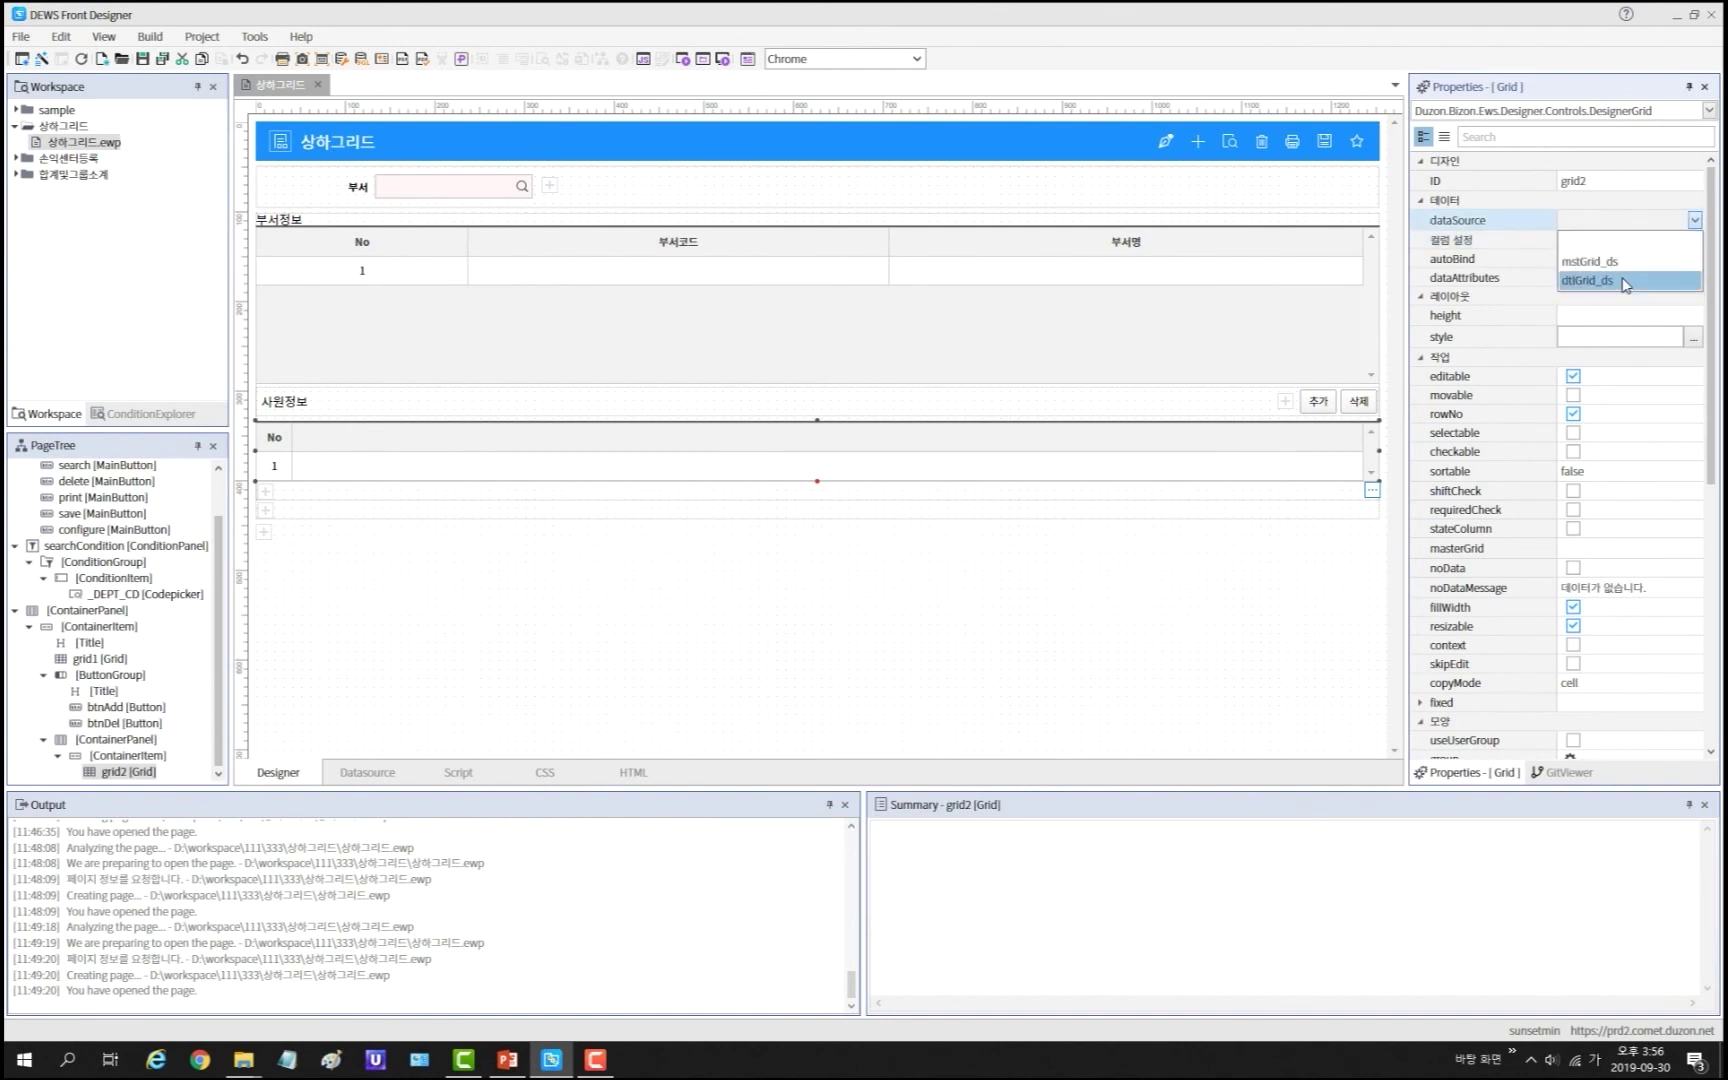
click(1625, 281)
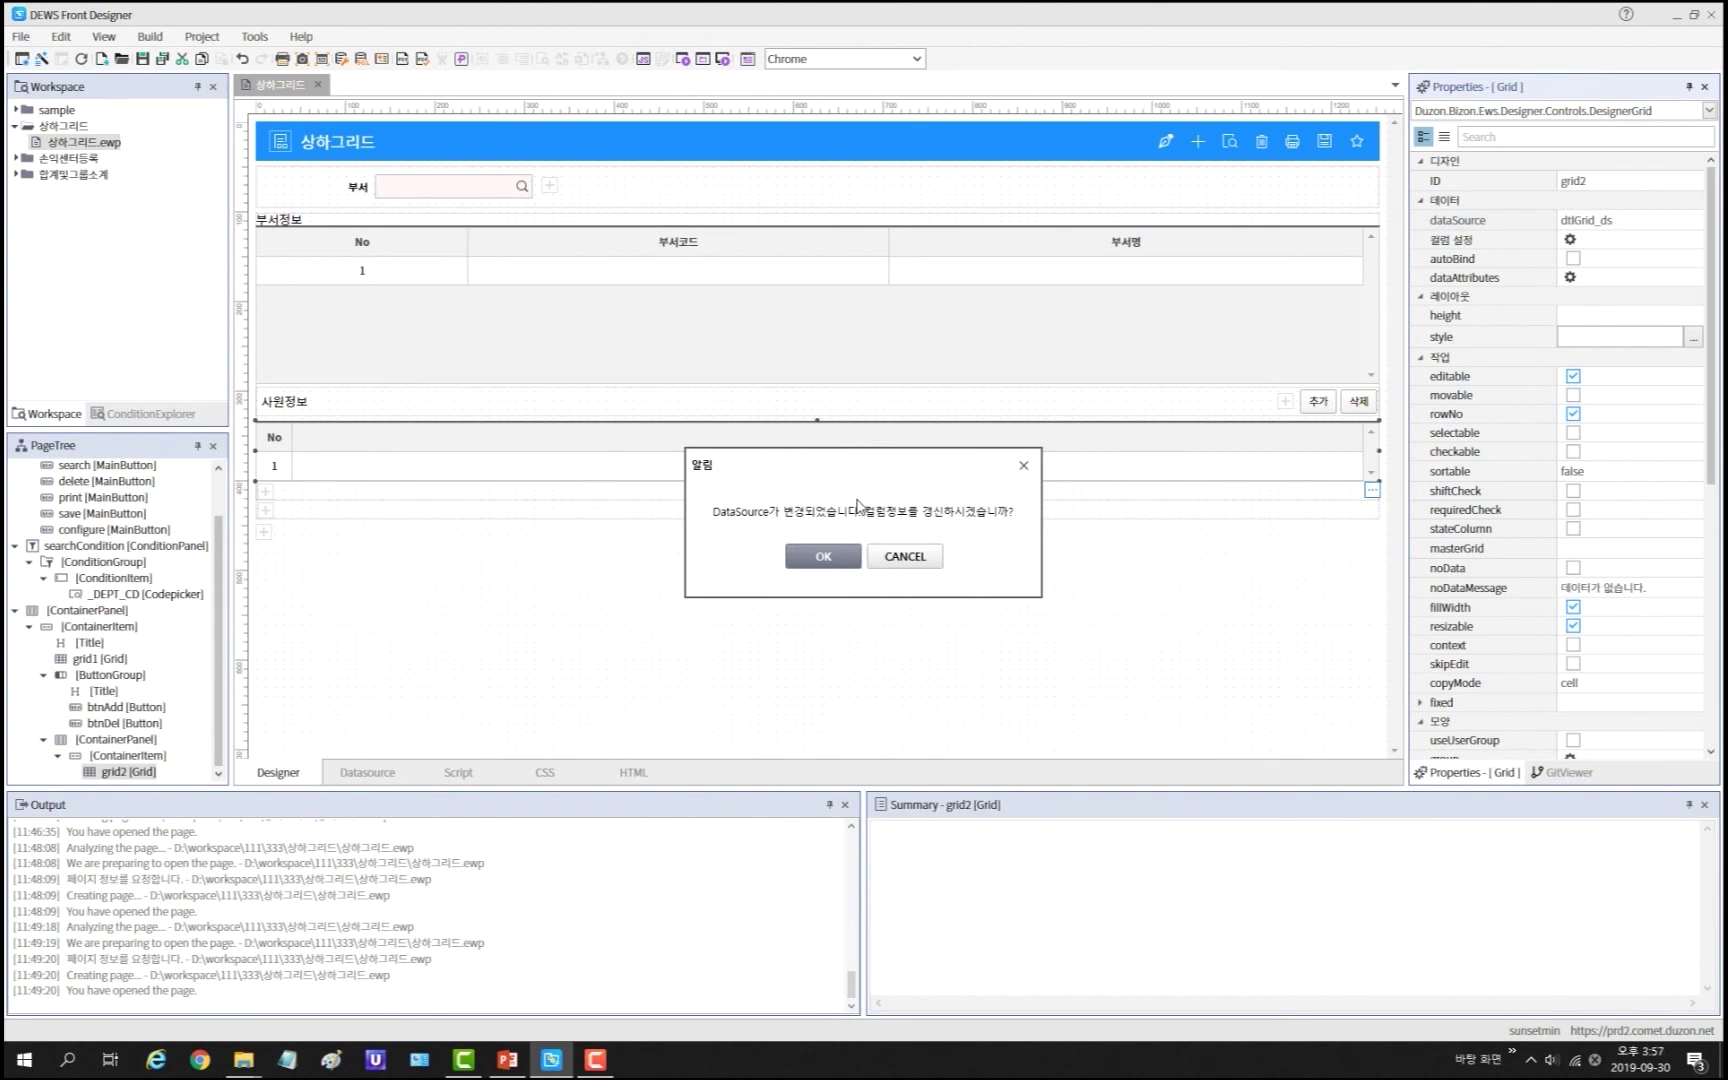
click(832, 555)
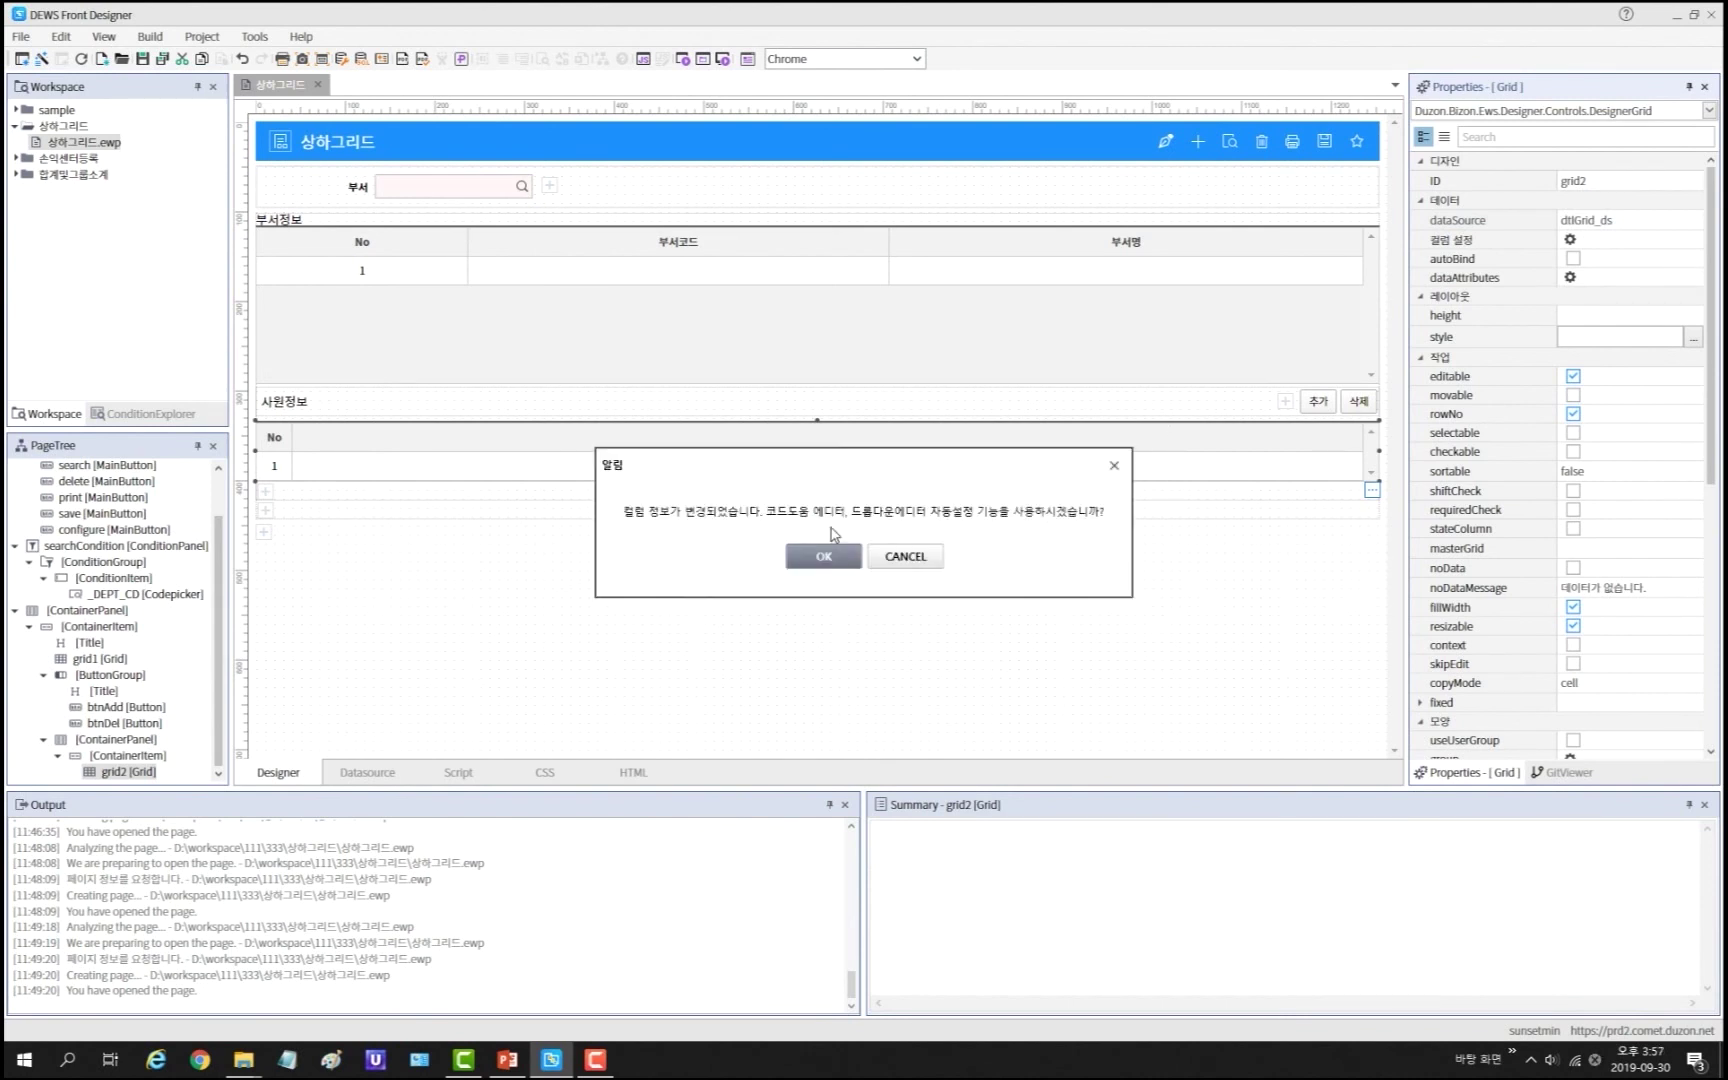
click(906, 559)
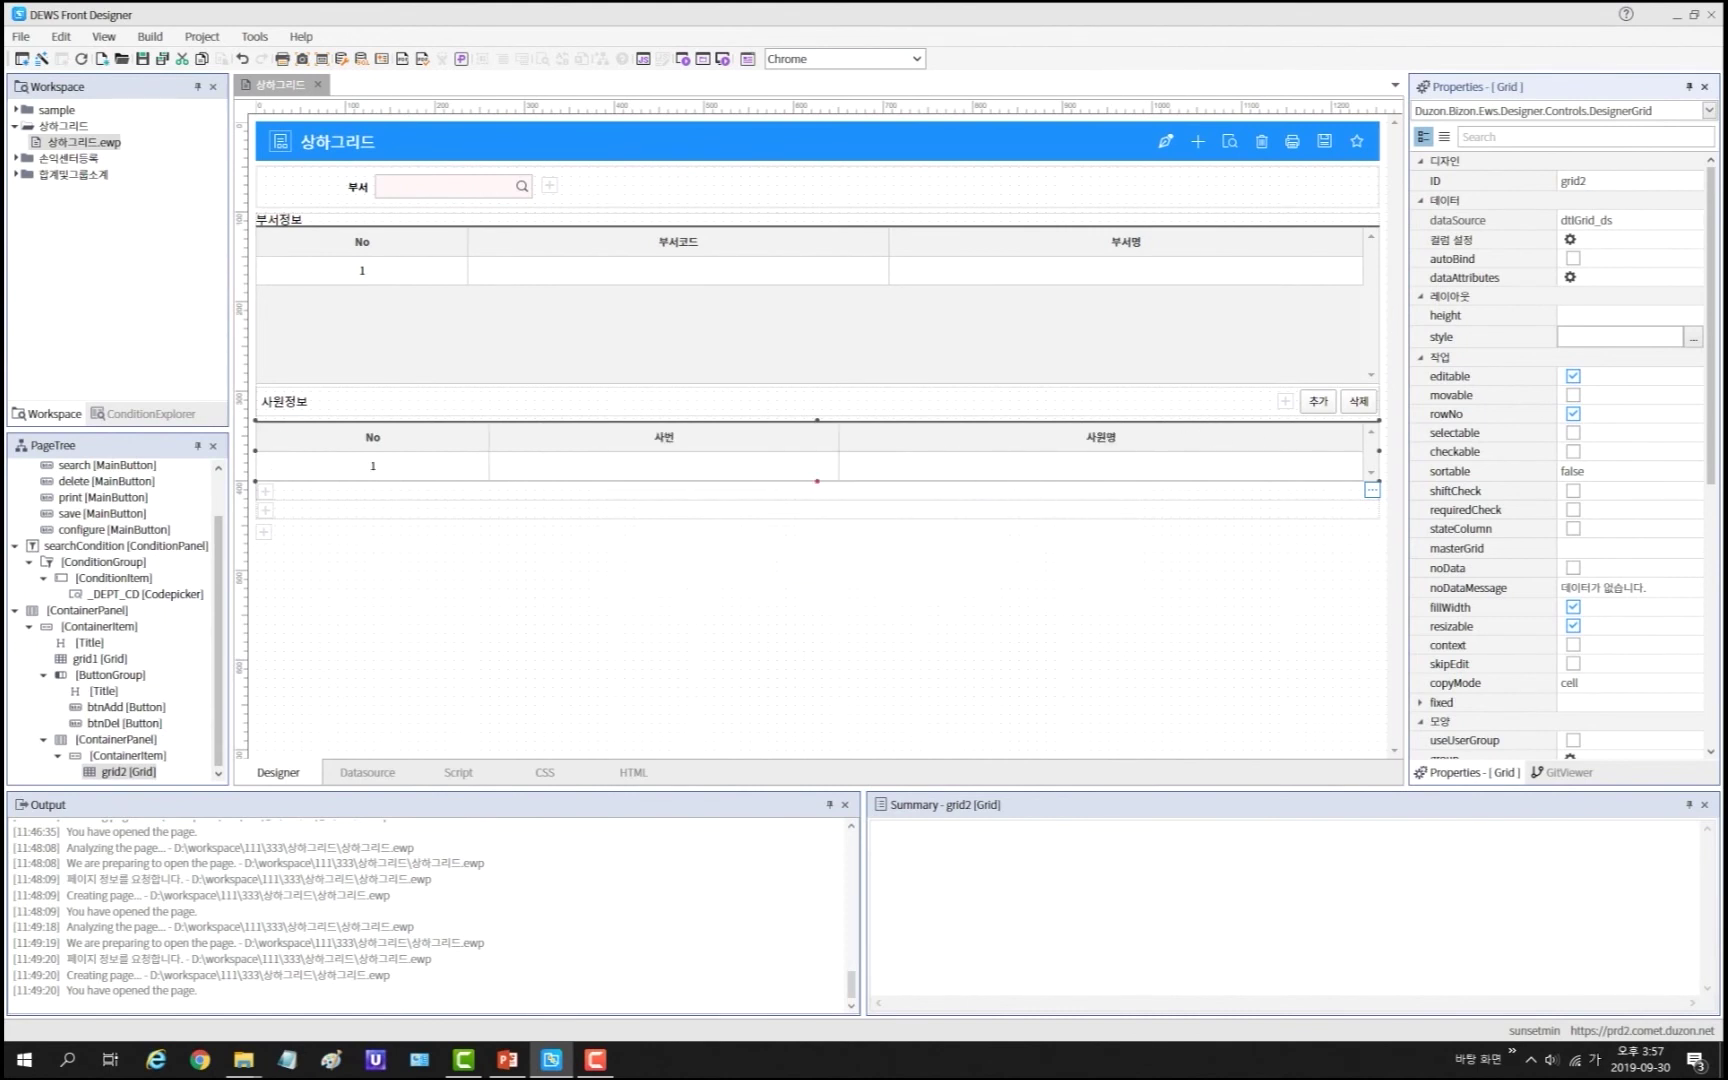
Step: Make the DEPT_CD (부서코드) column visible in grid2's column settings and set its attributes to readonly
click(1570, 240)
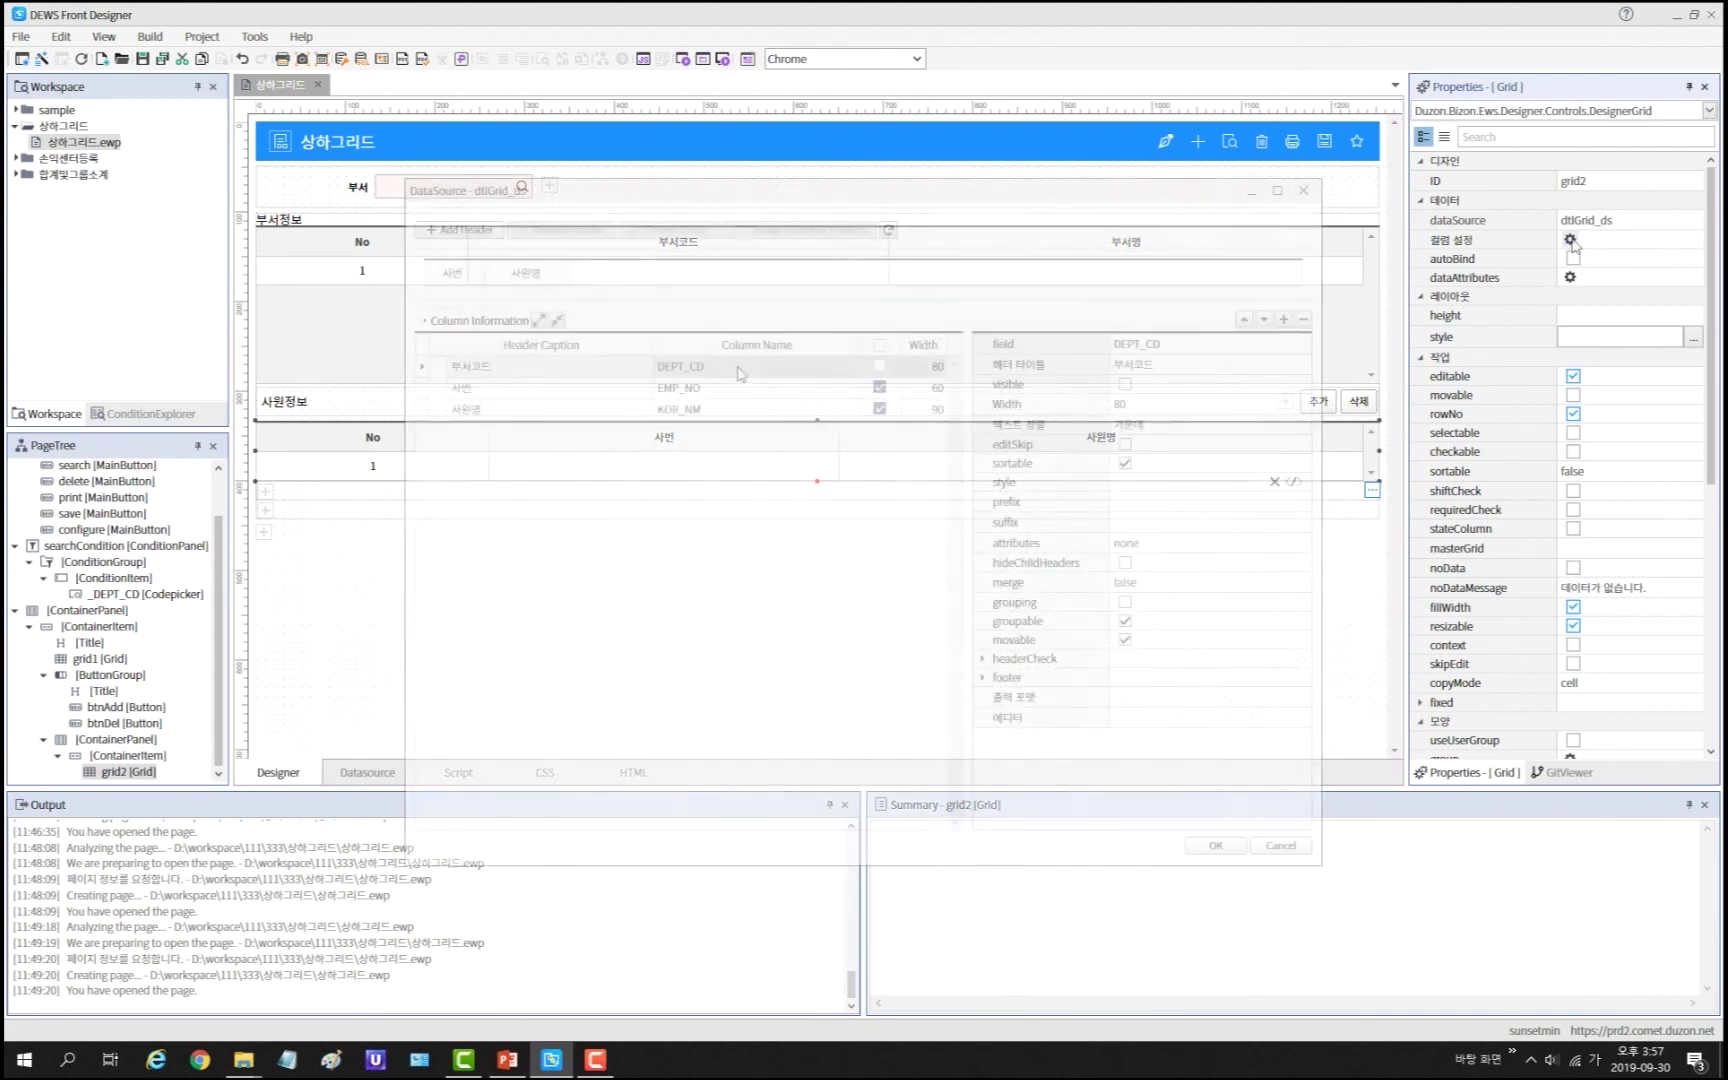
click(880, 367)
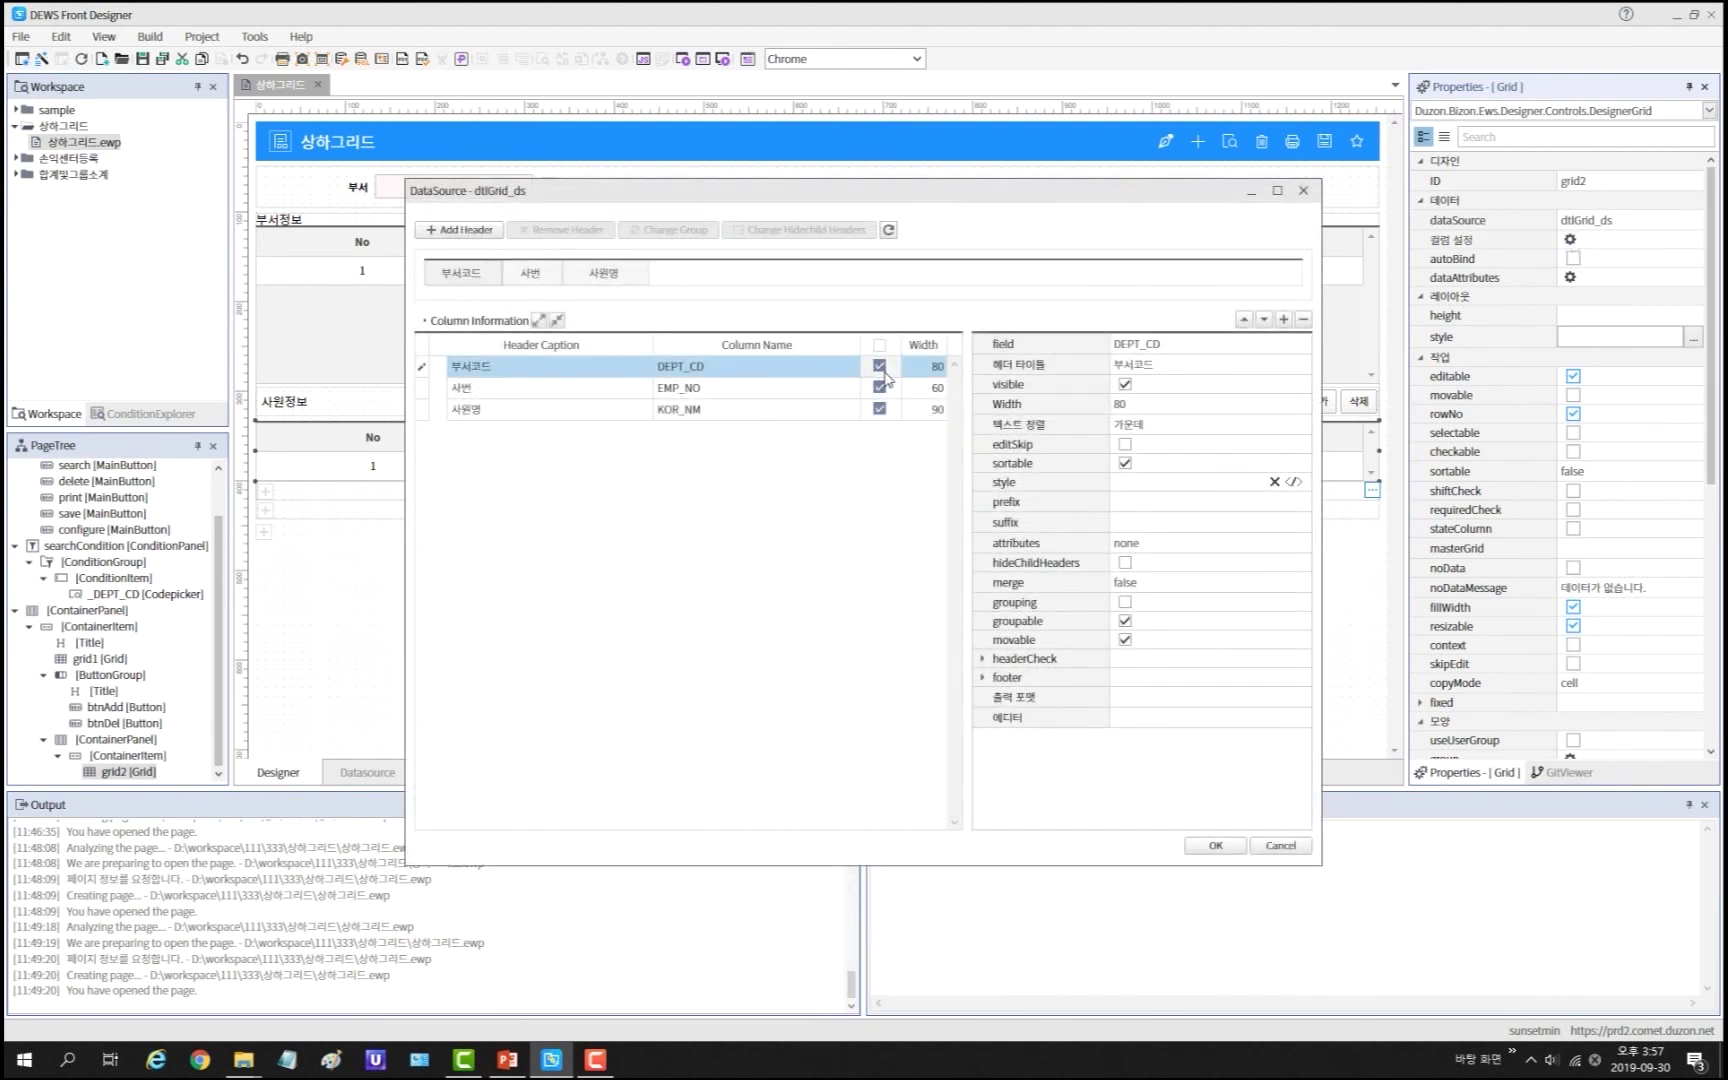
click(1190, 544)
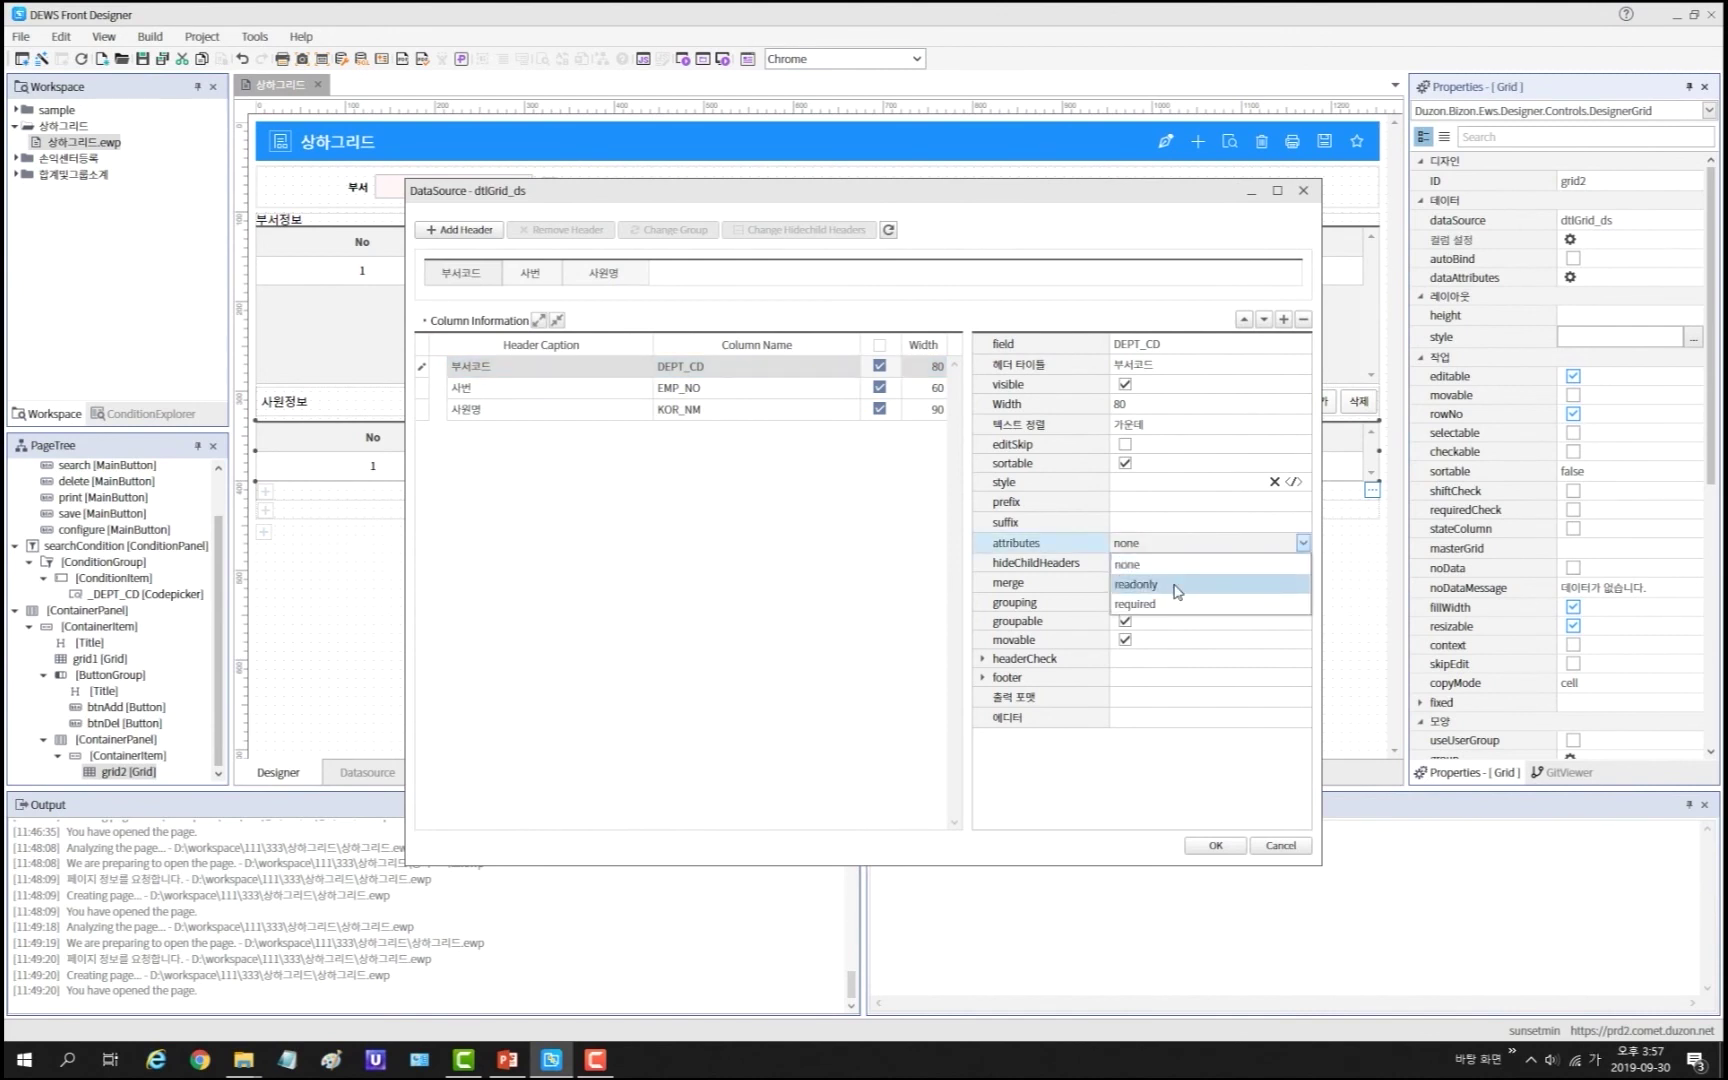
click(1177, 586)
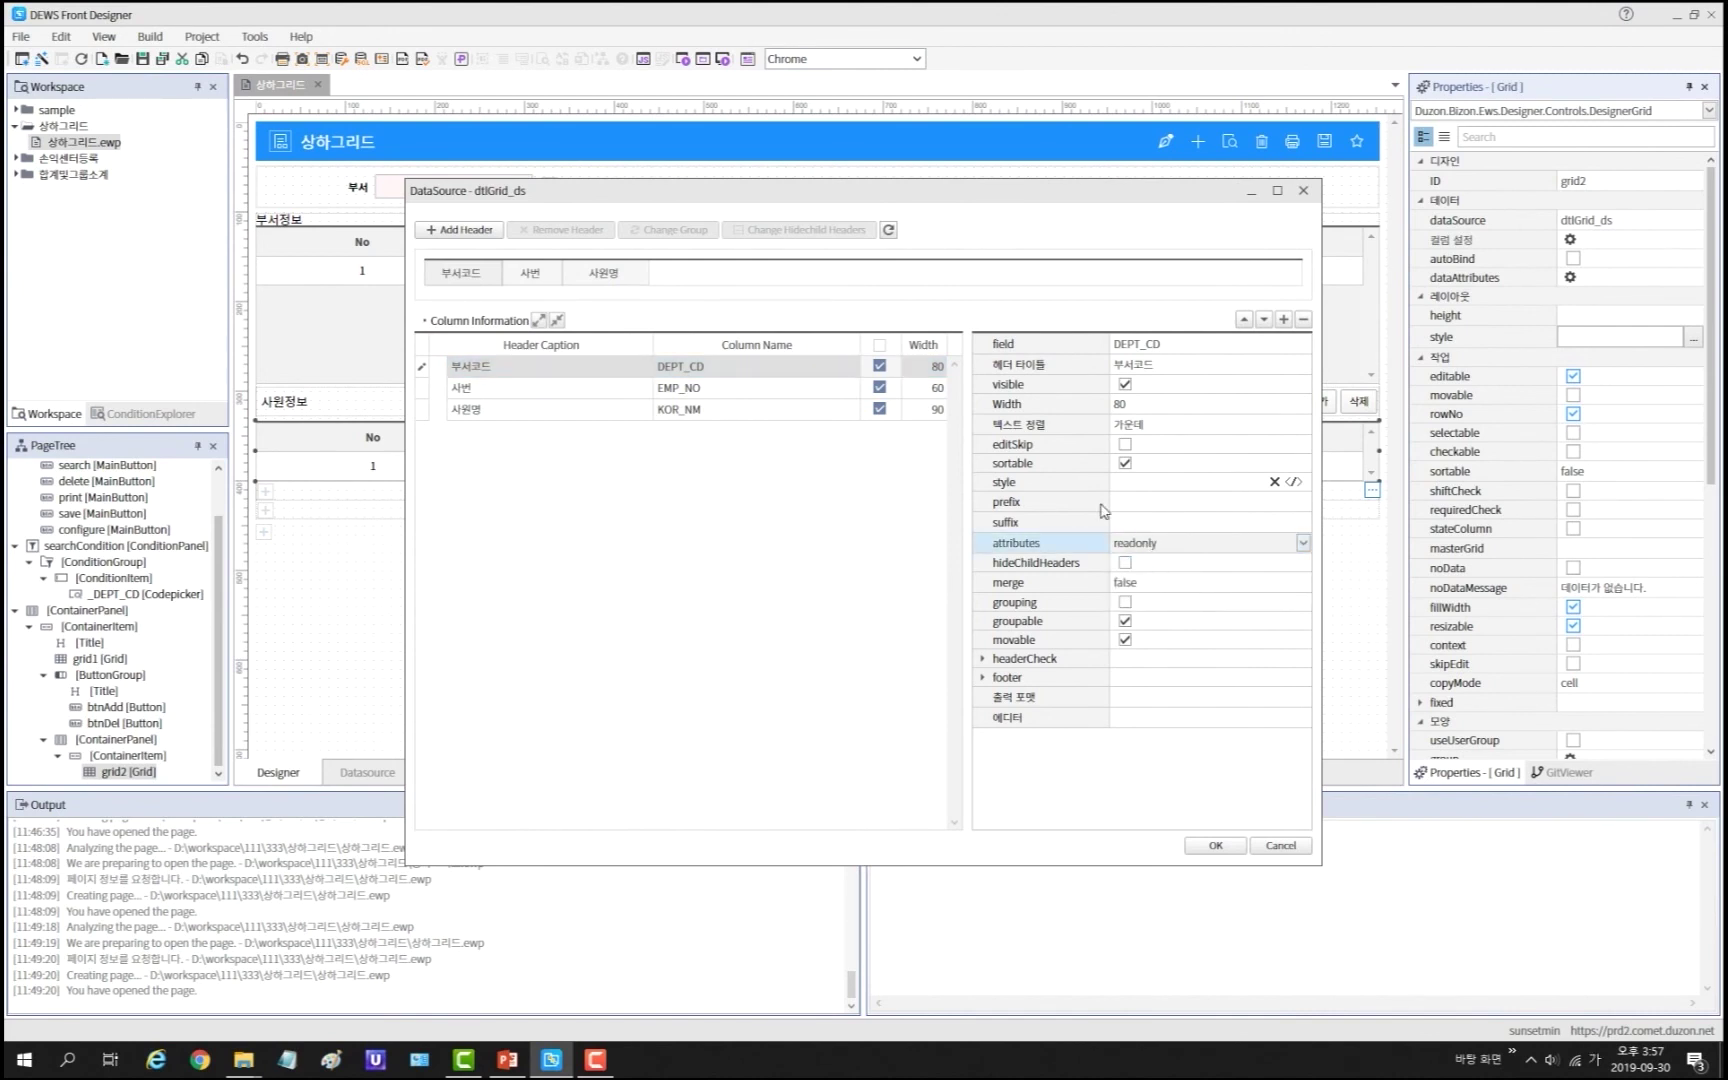
Step: Set the attributes of grid2's EMP_NO (사번) column to required
click(755, 387)
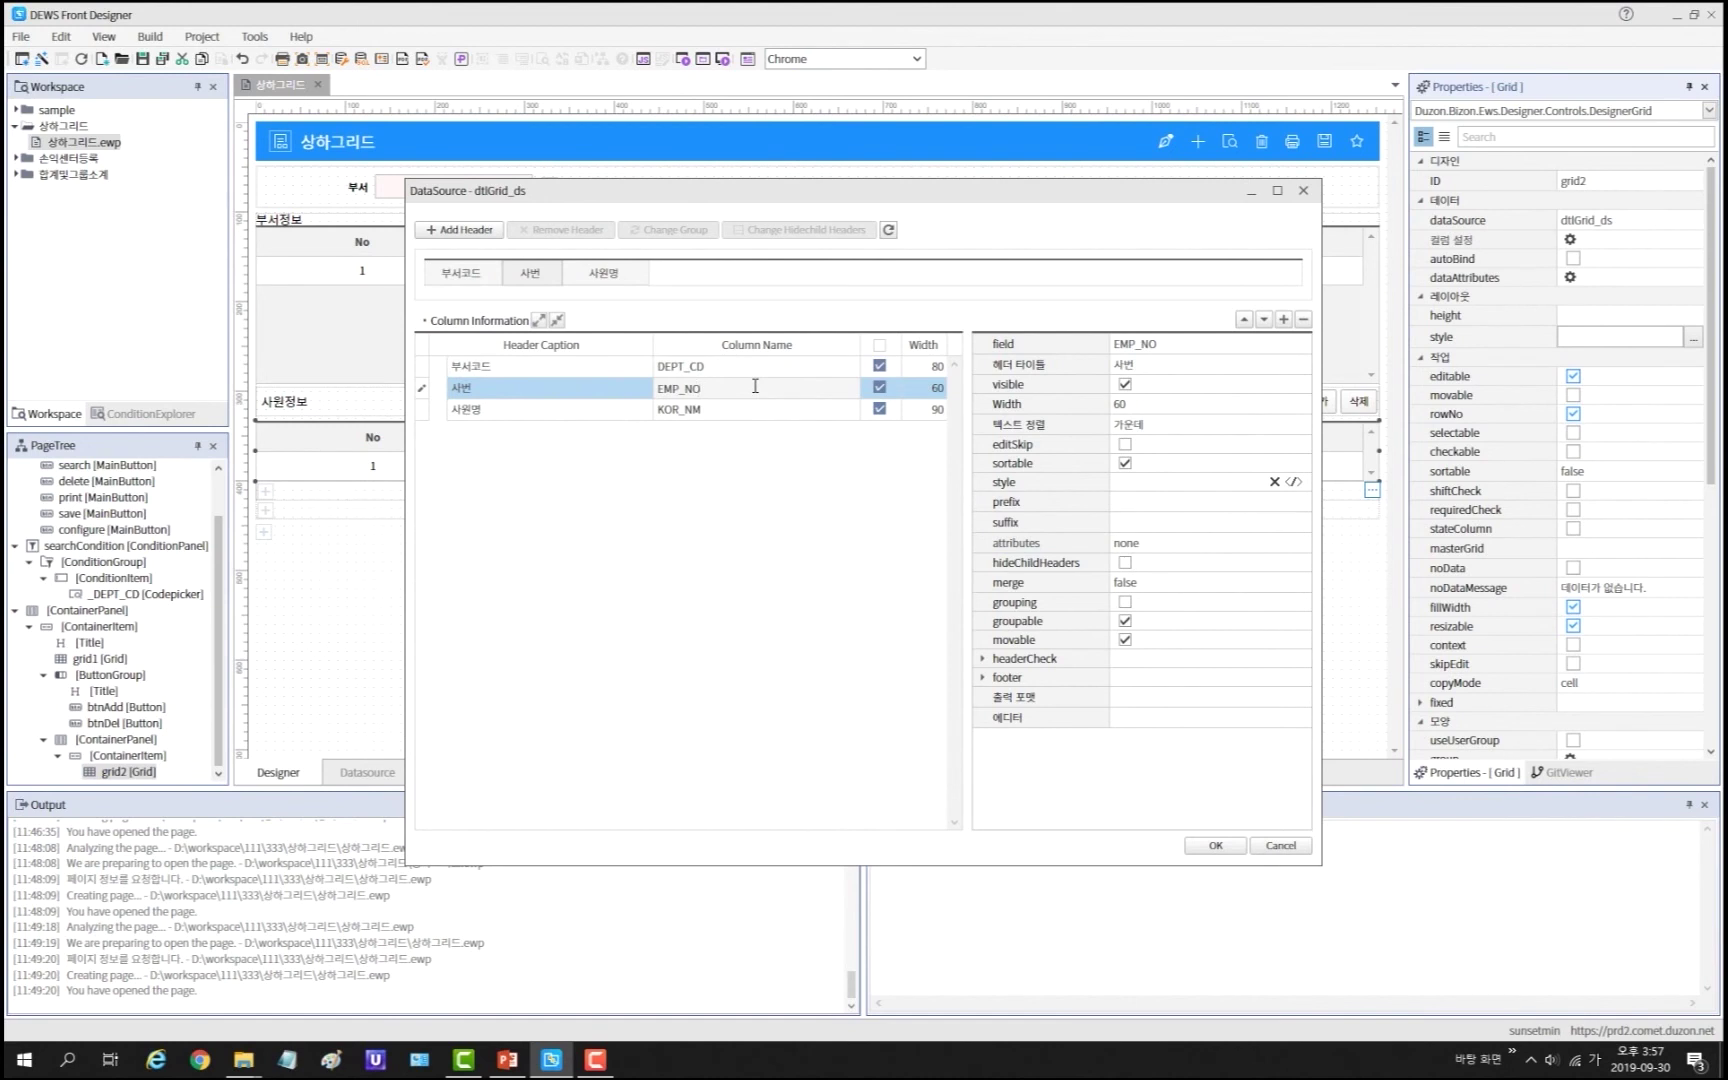
click(1190, 544)
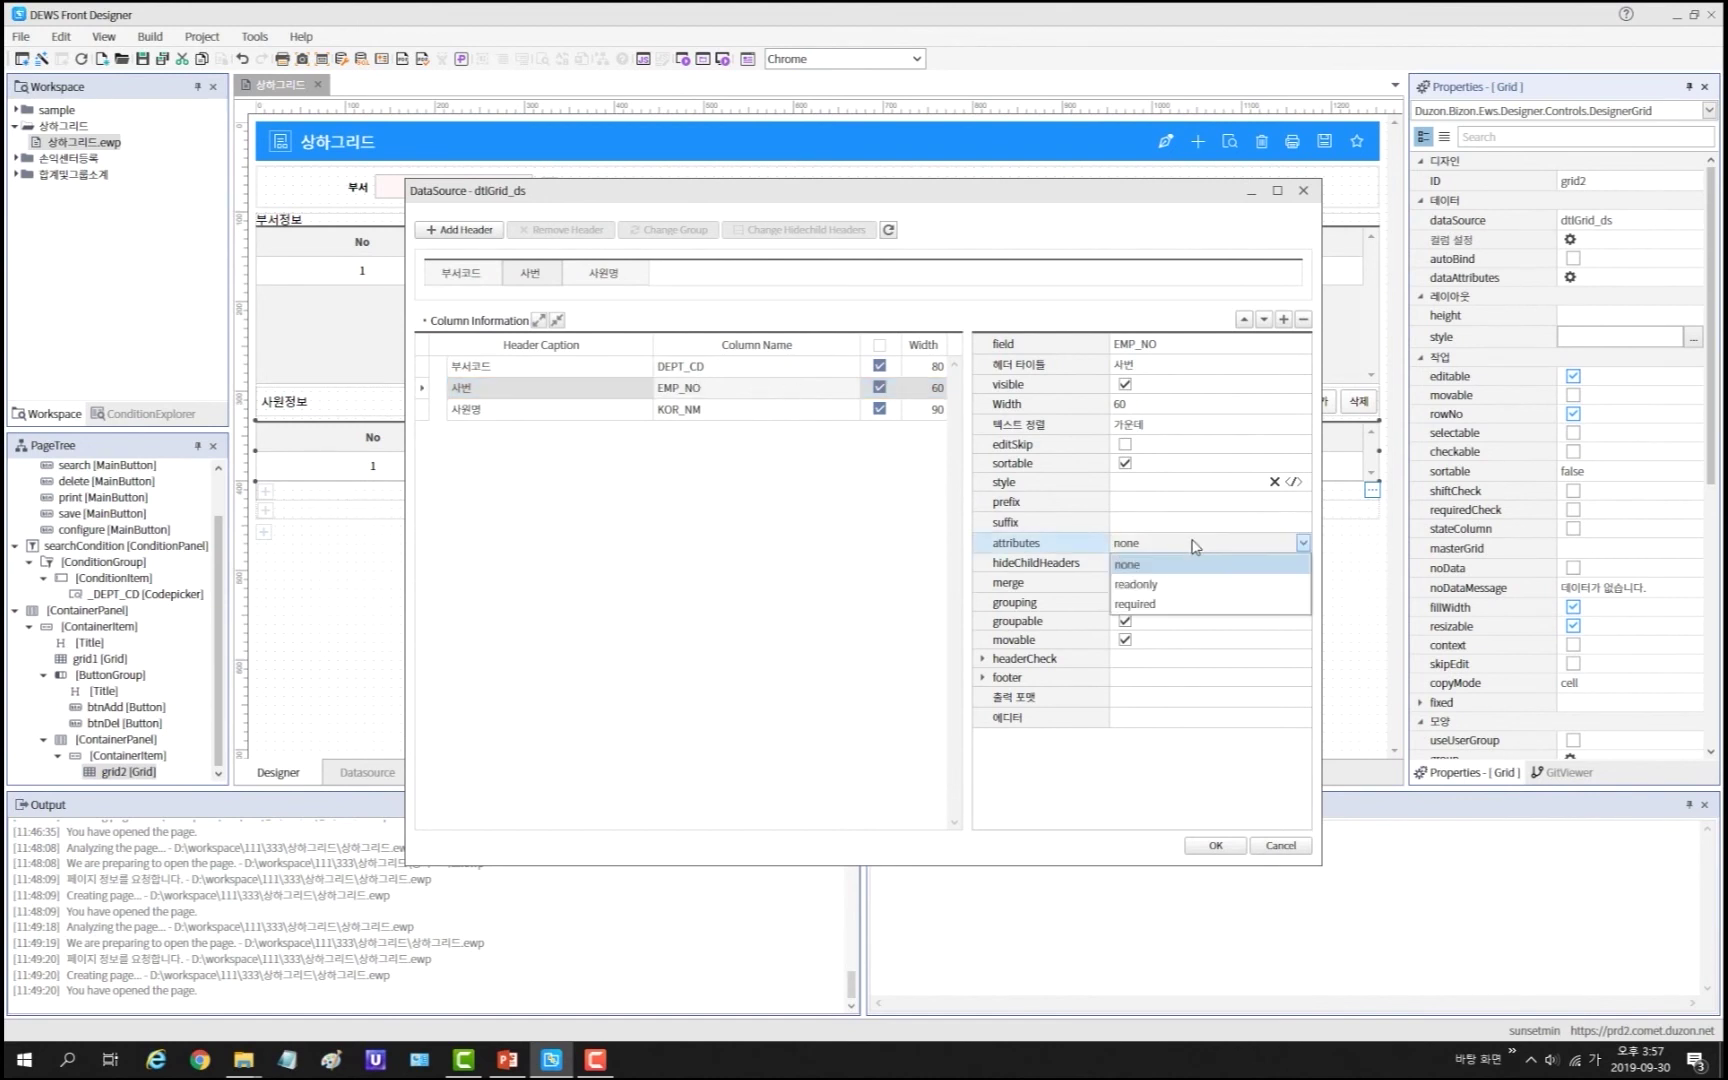
click(1186, 604)
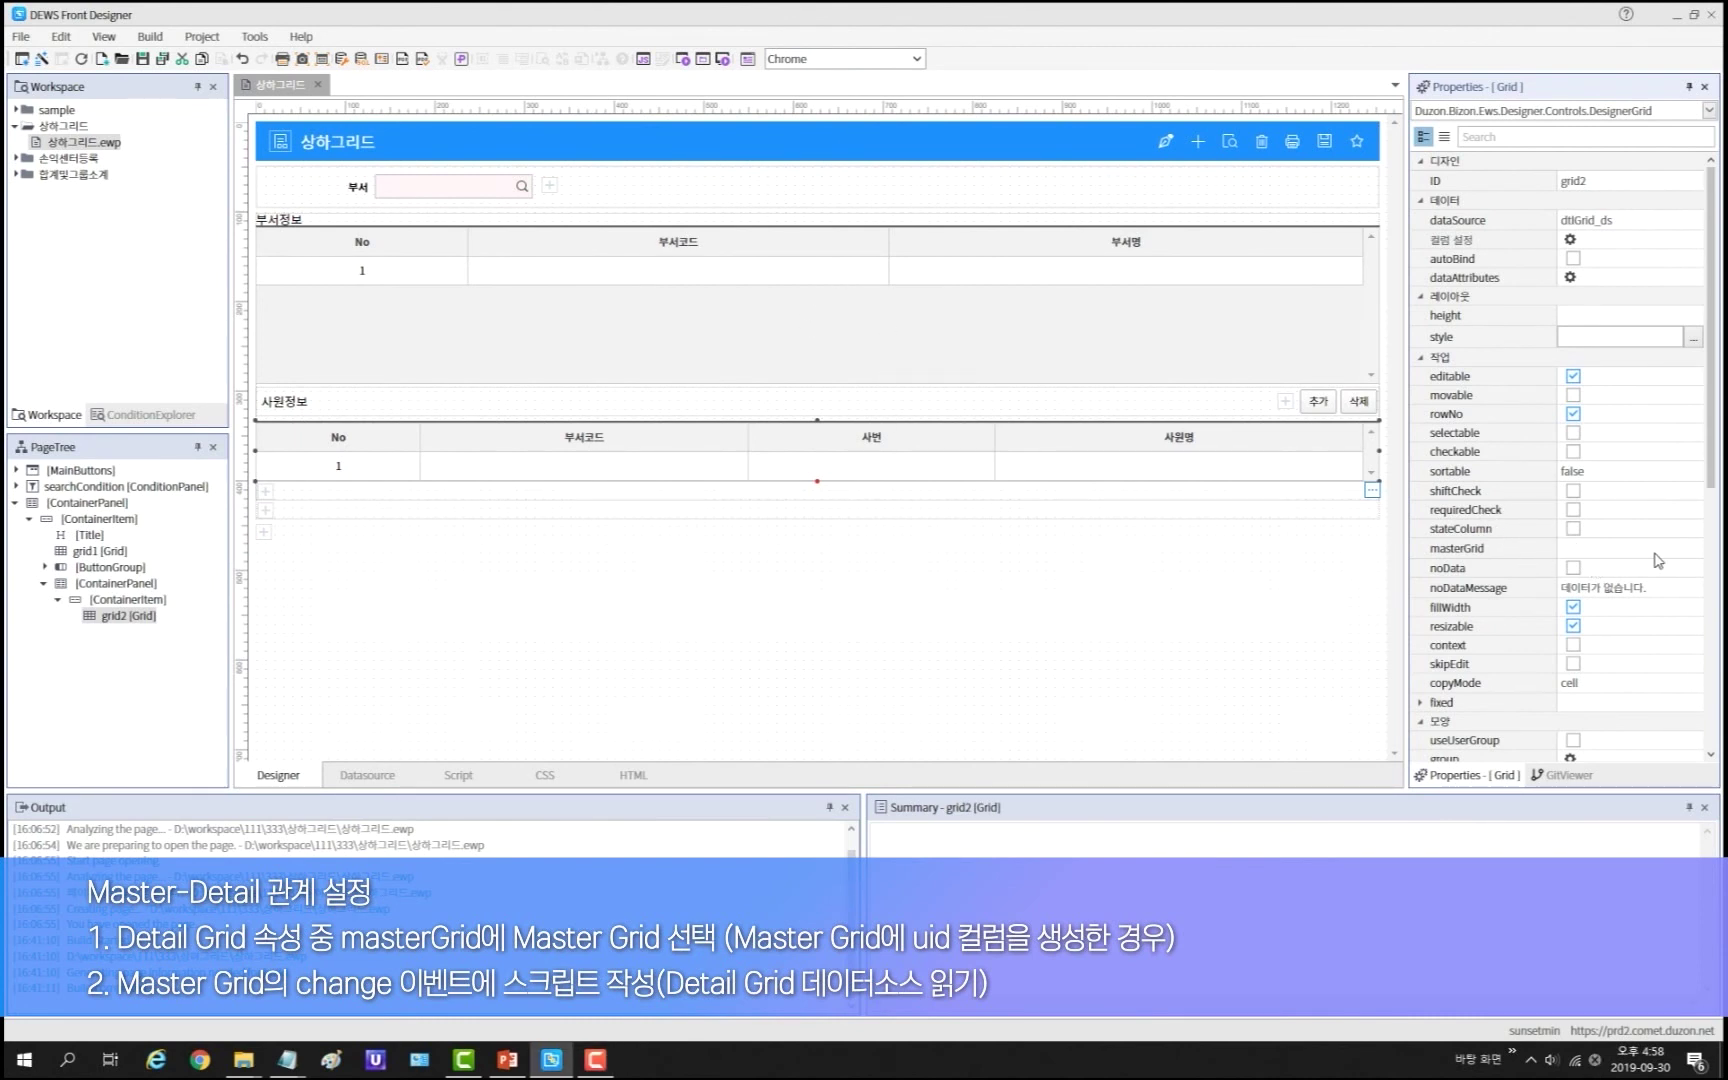
click(1693, 550)
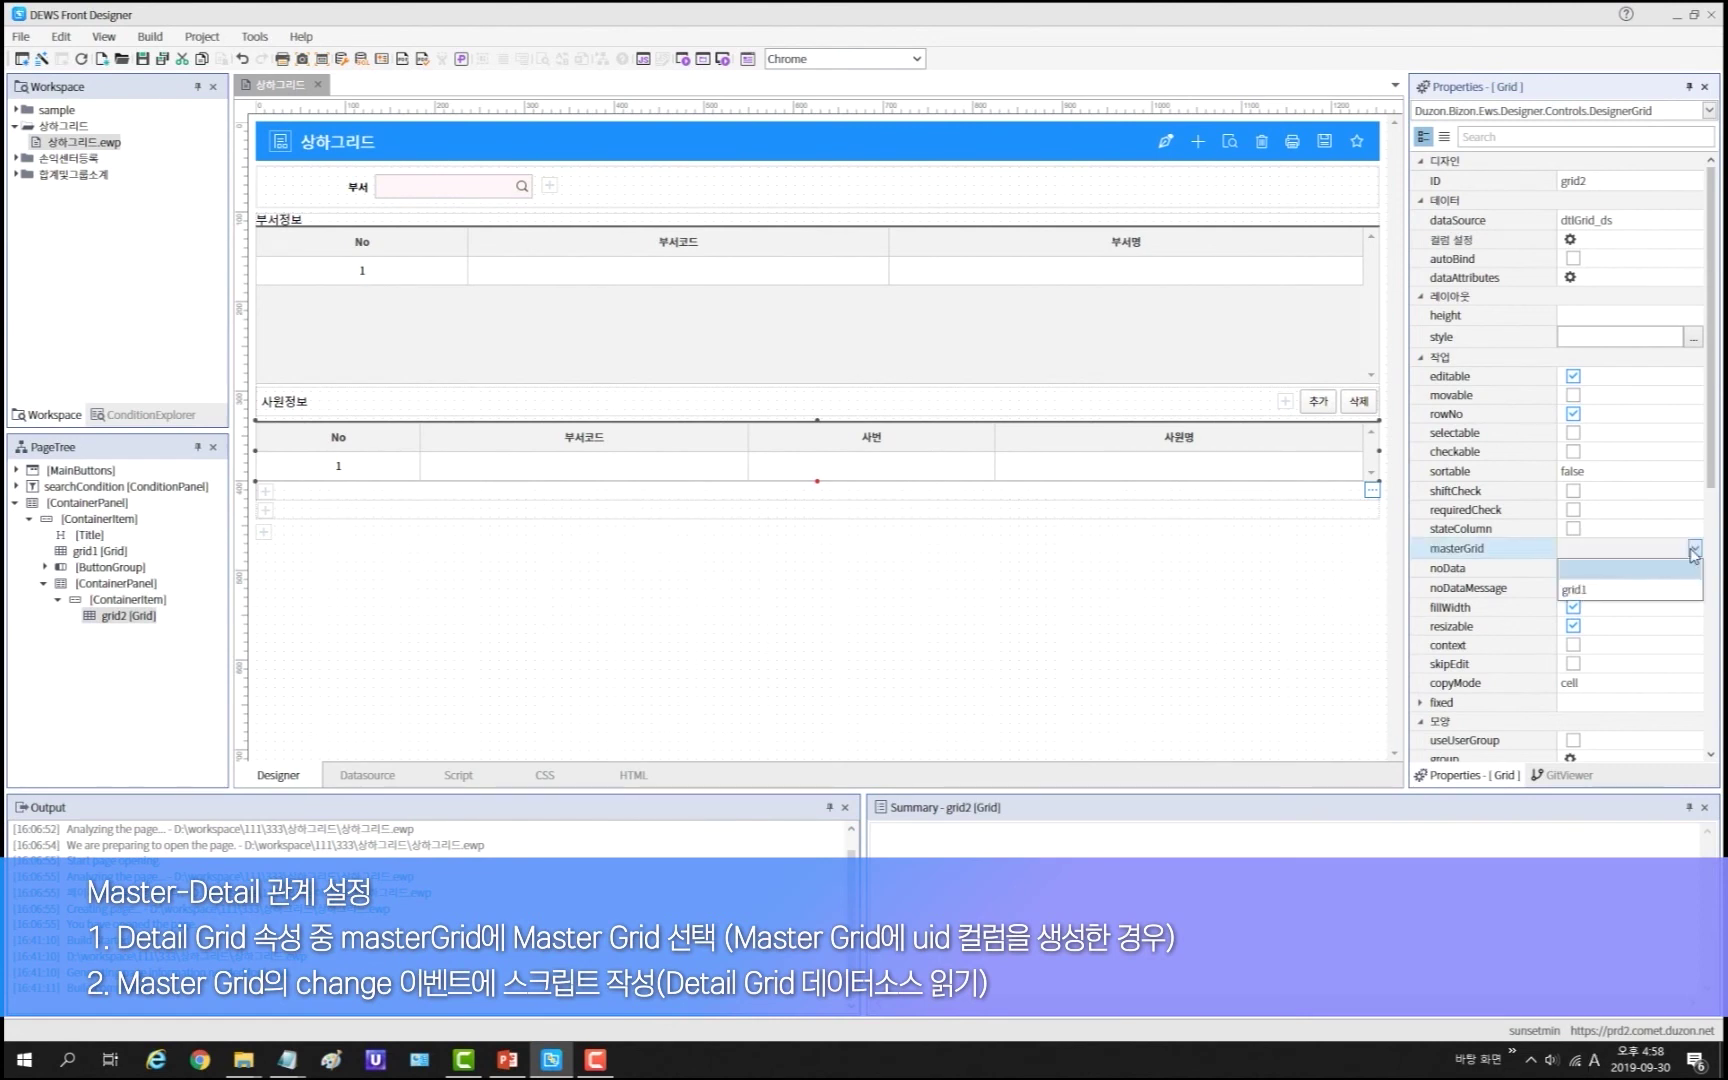
click(1660, 592)
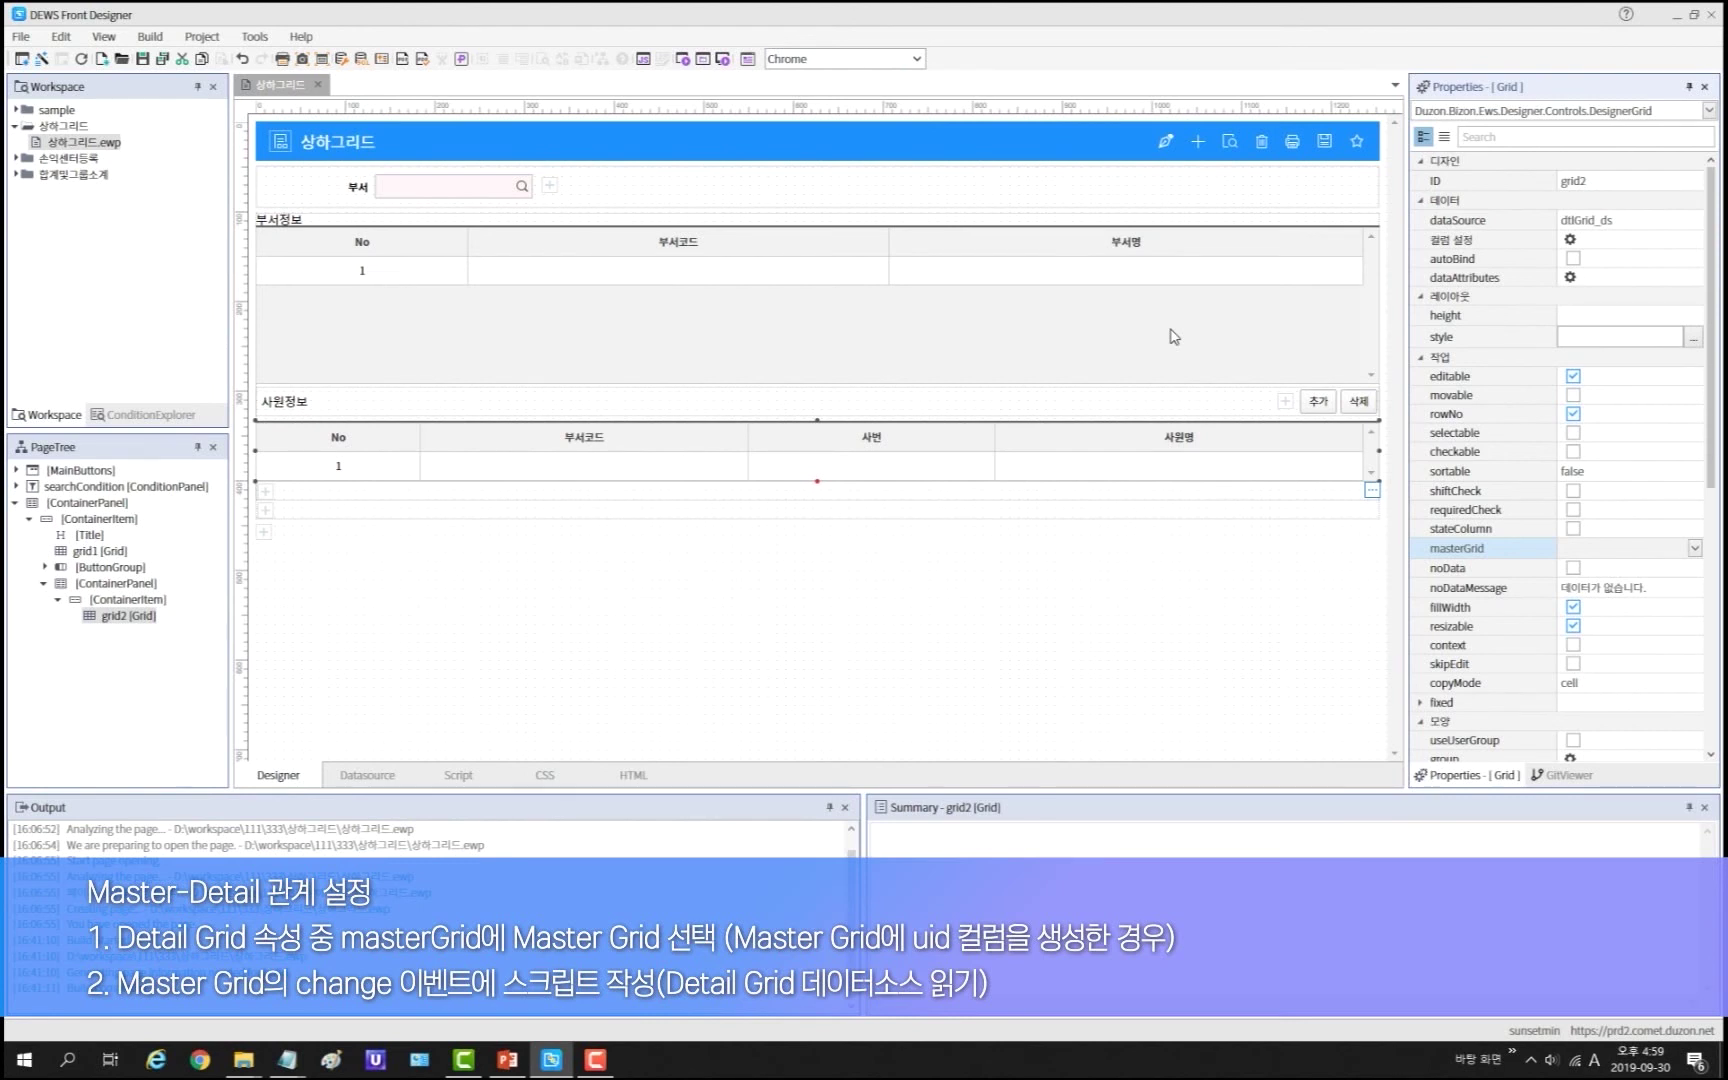
click(1086, 449)
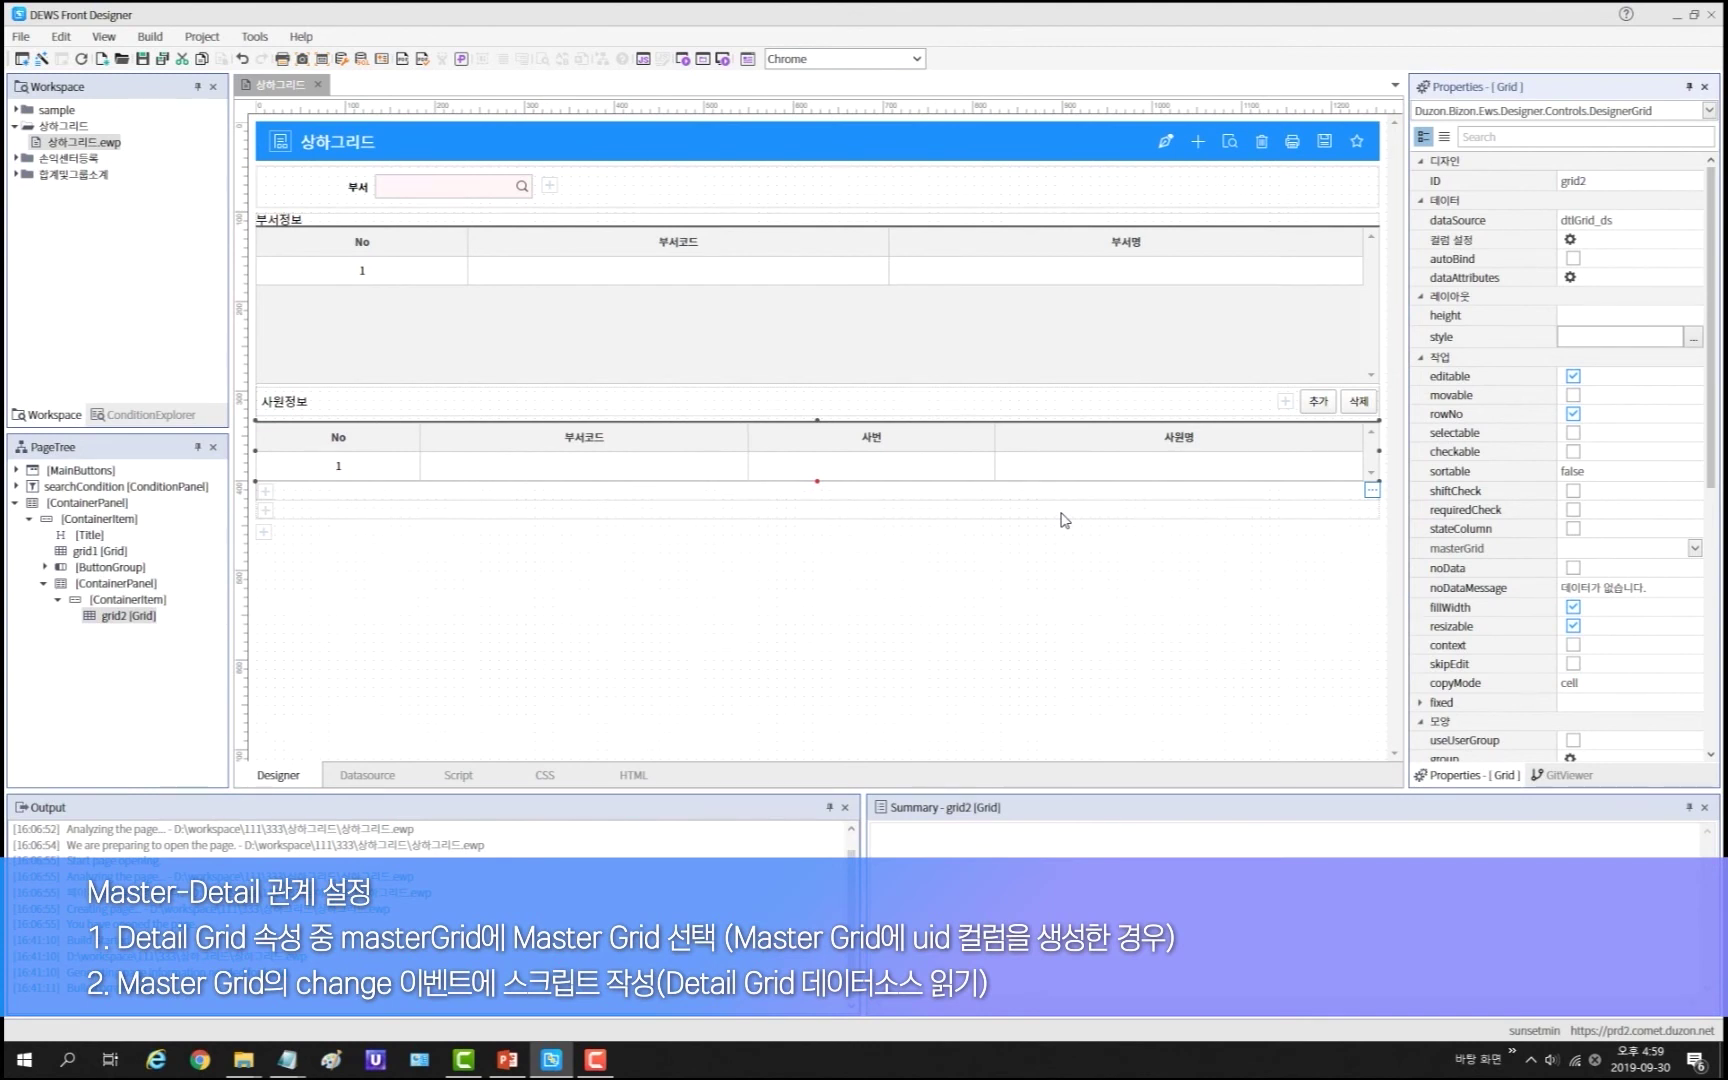
Step: Create a change event script for the upper grid1 that calls self.dtlGrid_ds.read();
scroll(1624, 721, down, 3)
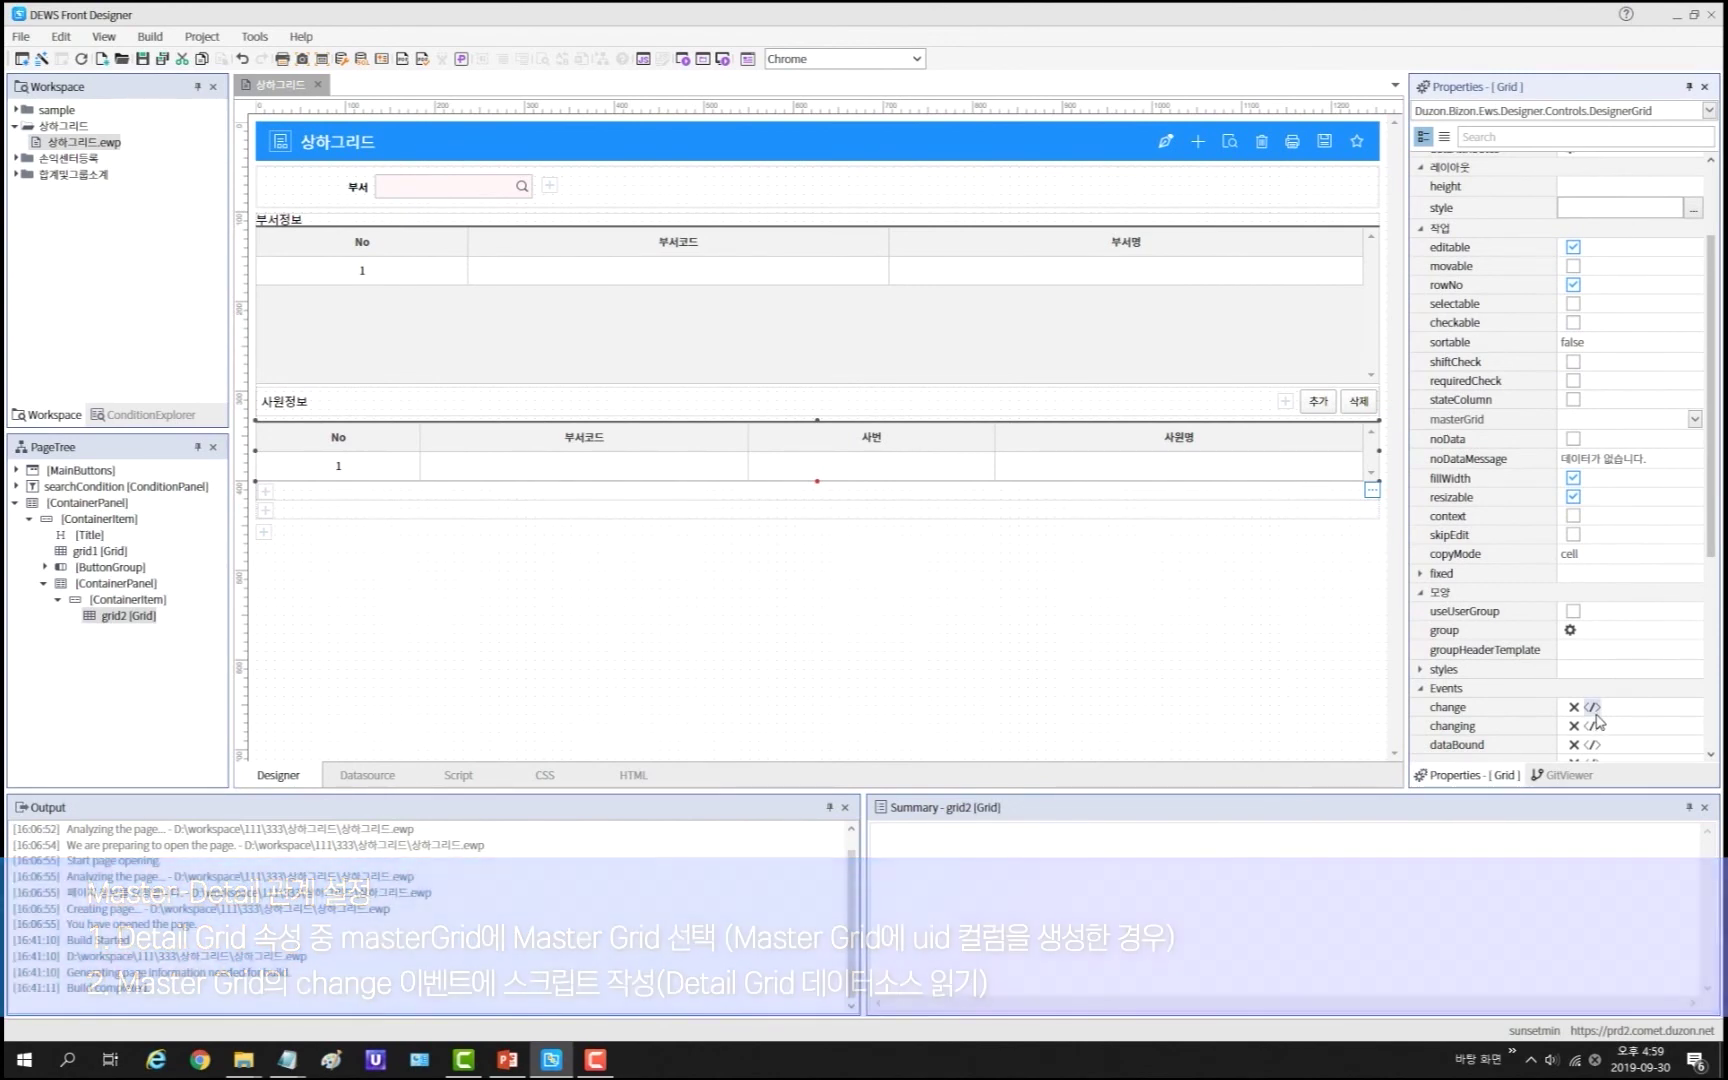
click(1005, 270)
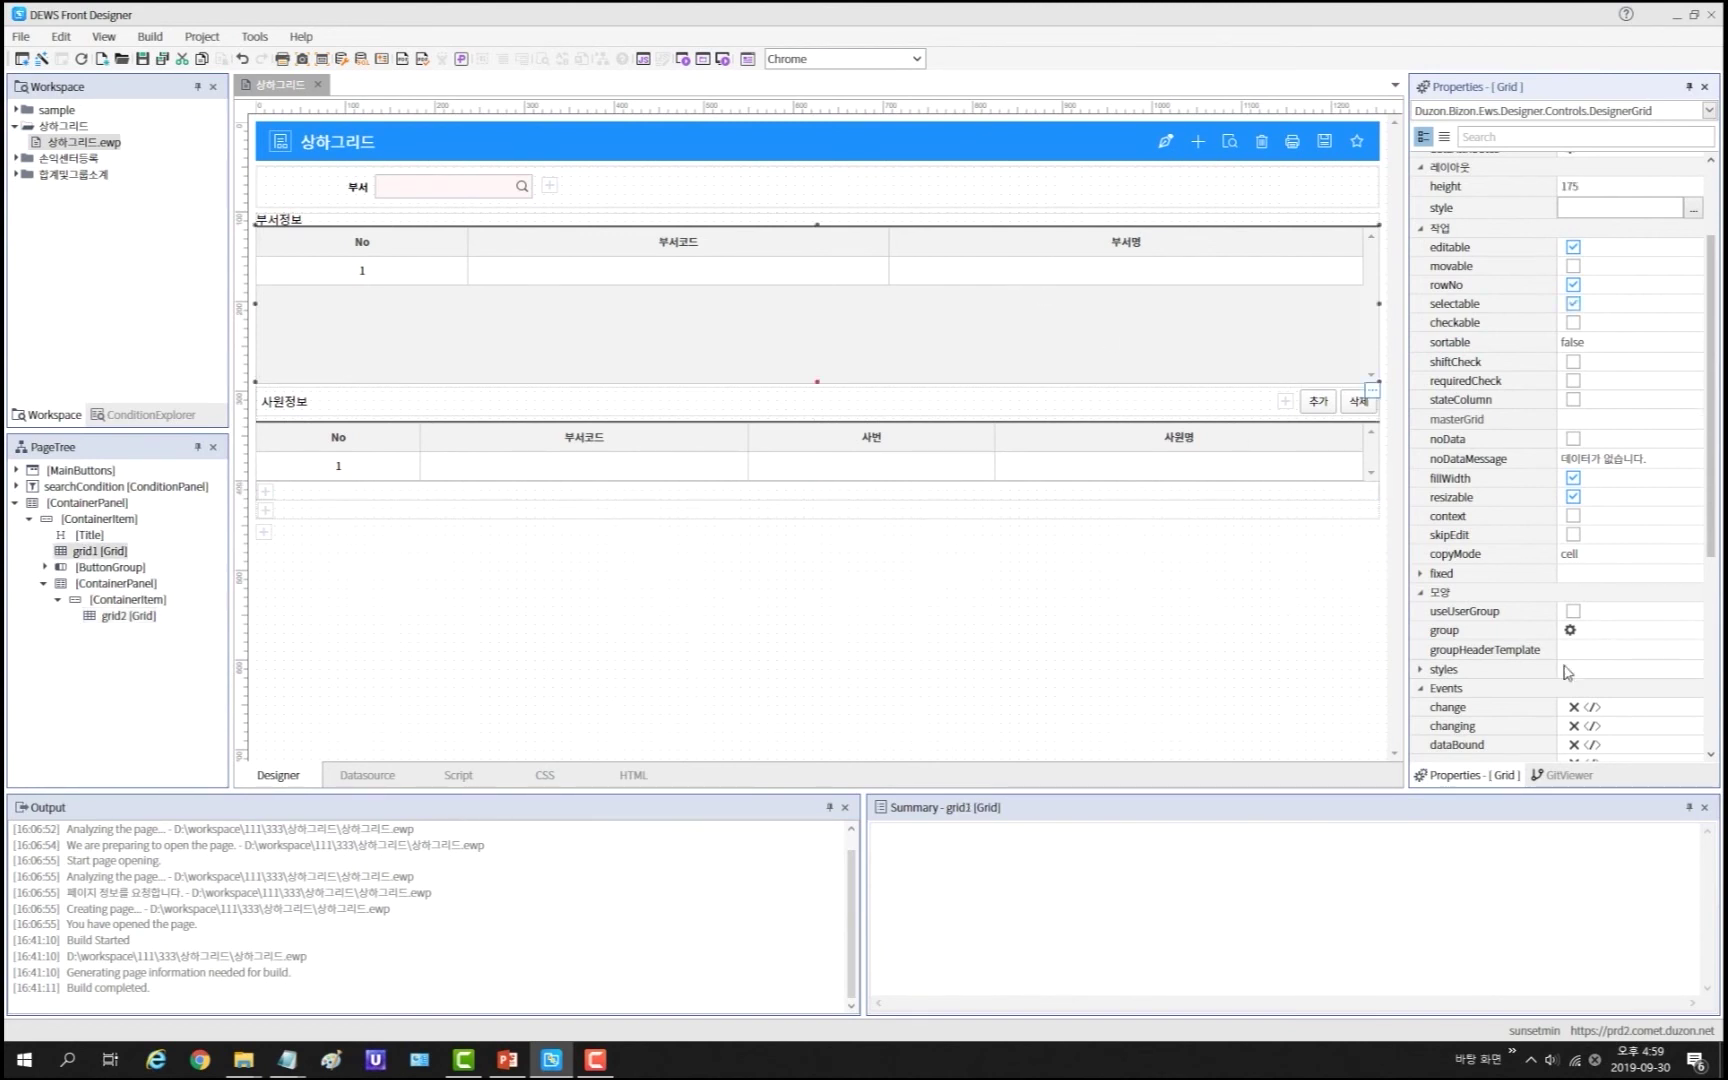
click(1593, 709)
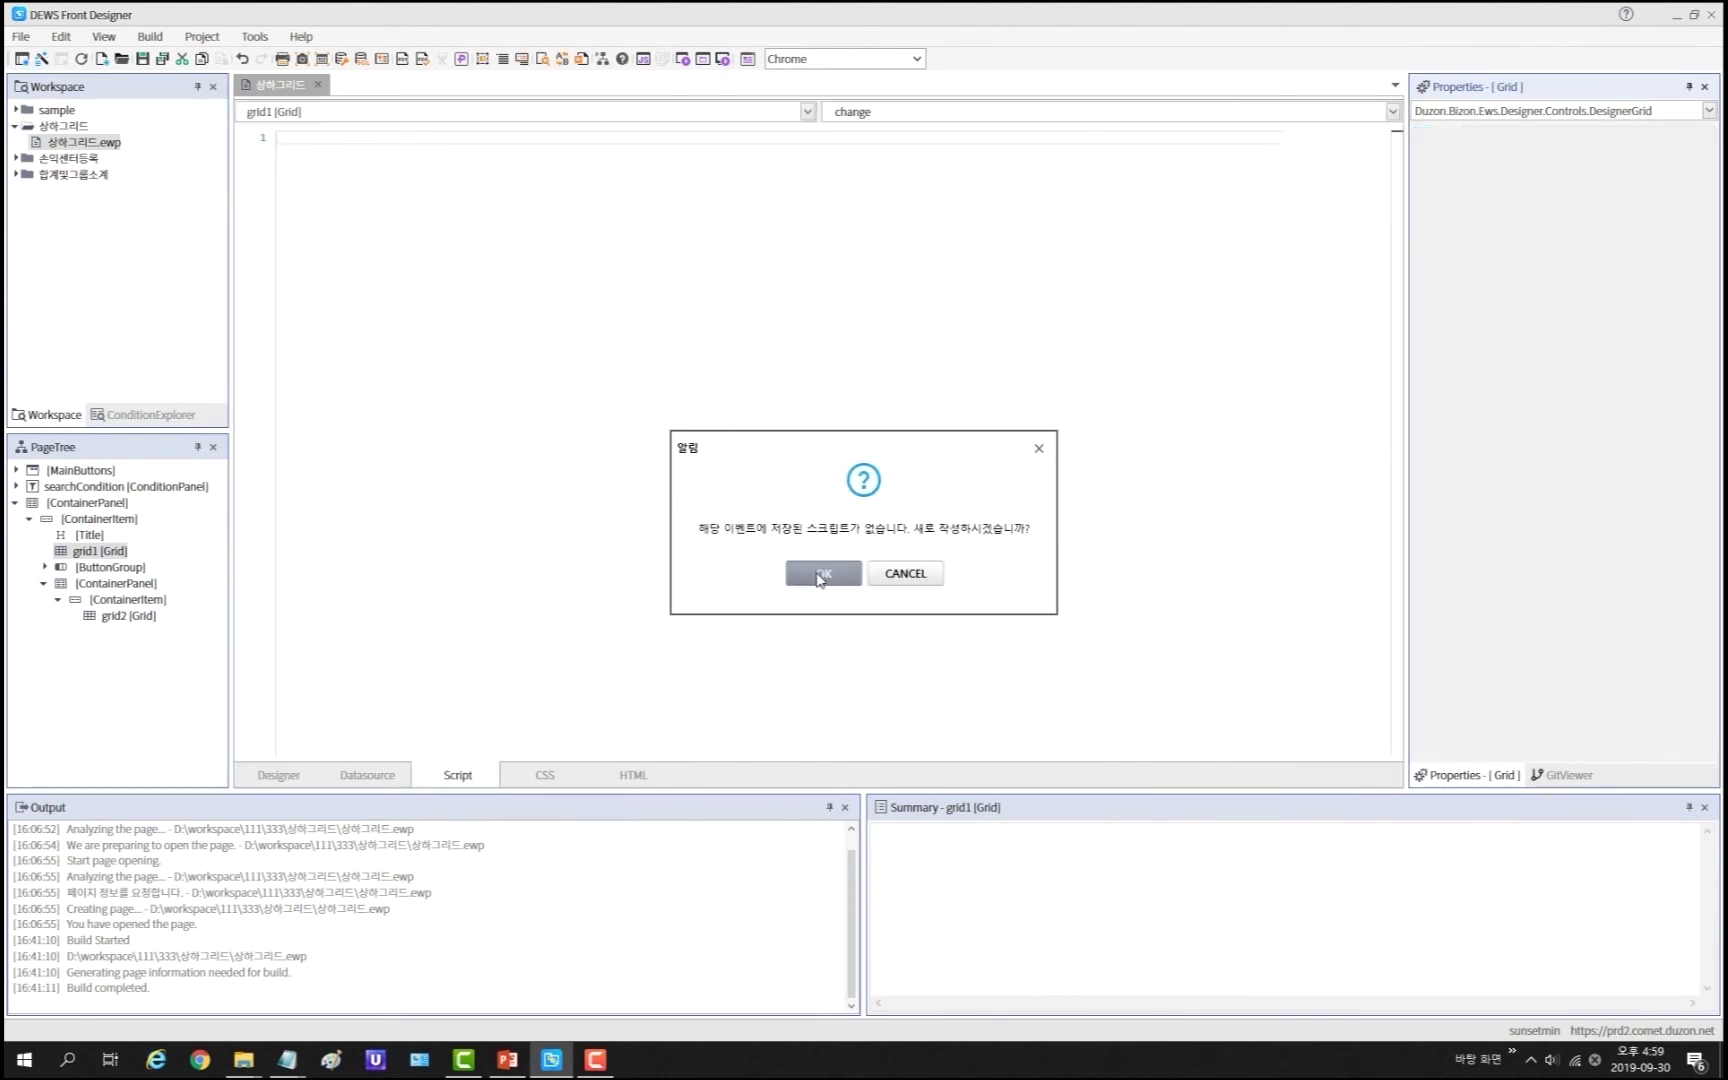
click(820, 573)
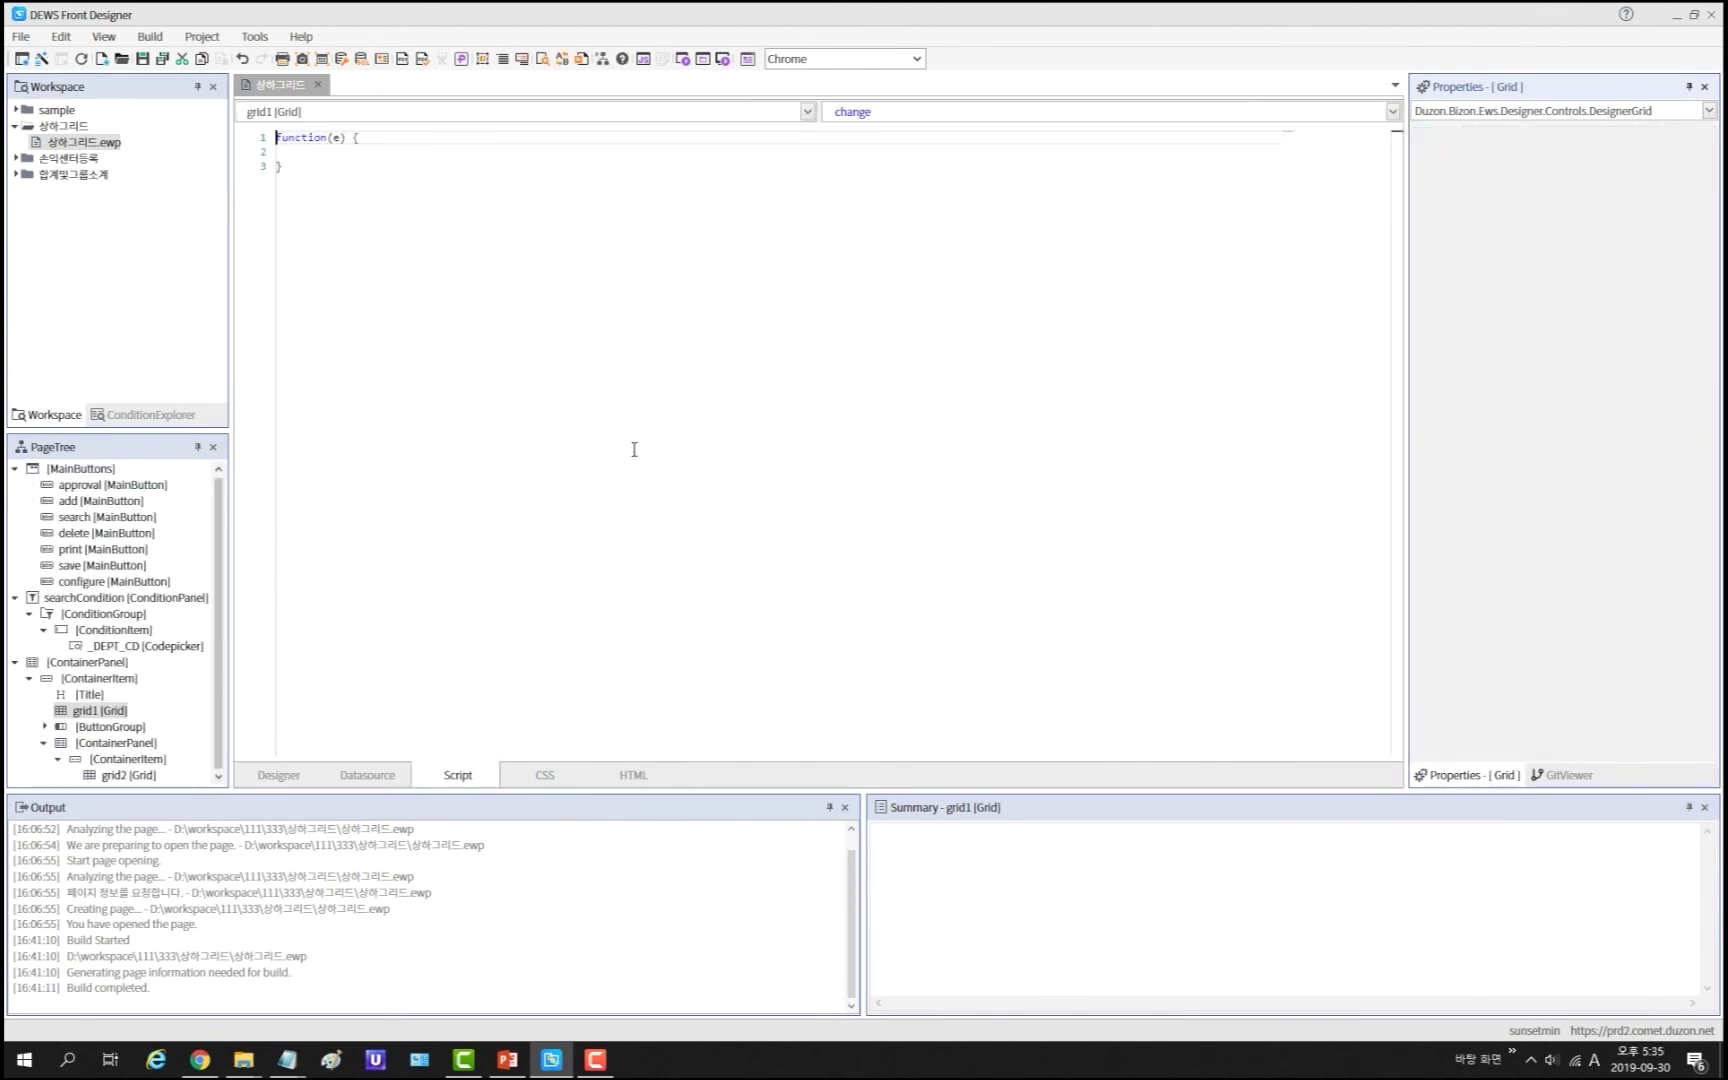
click(335, 152)
text(s)
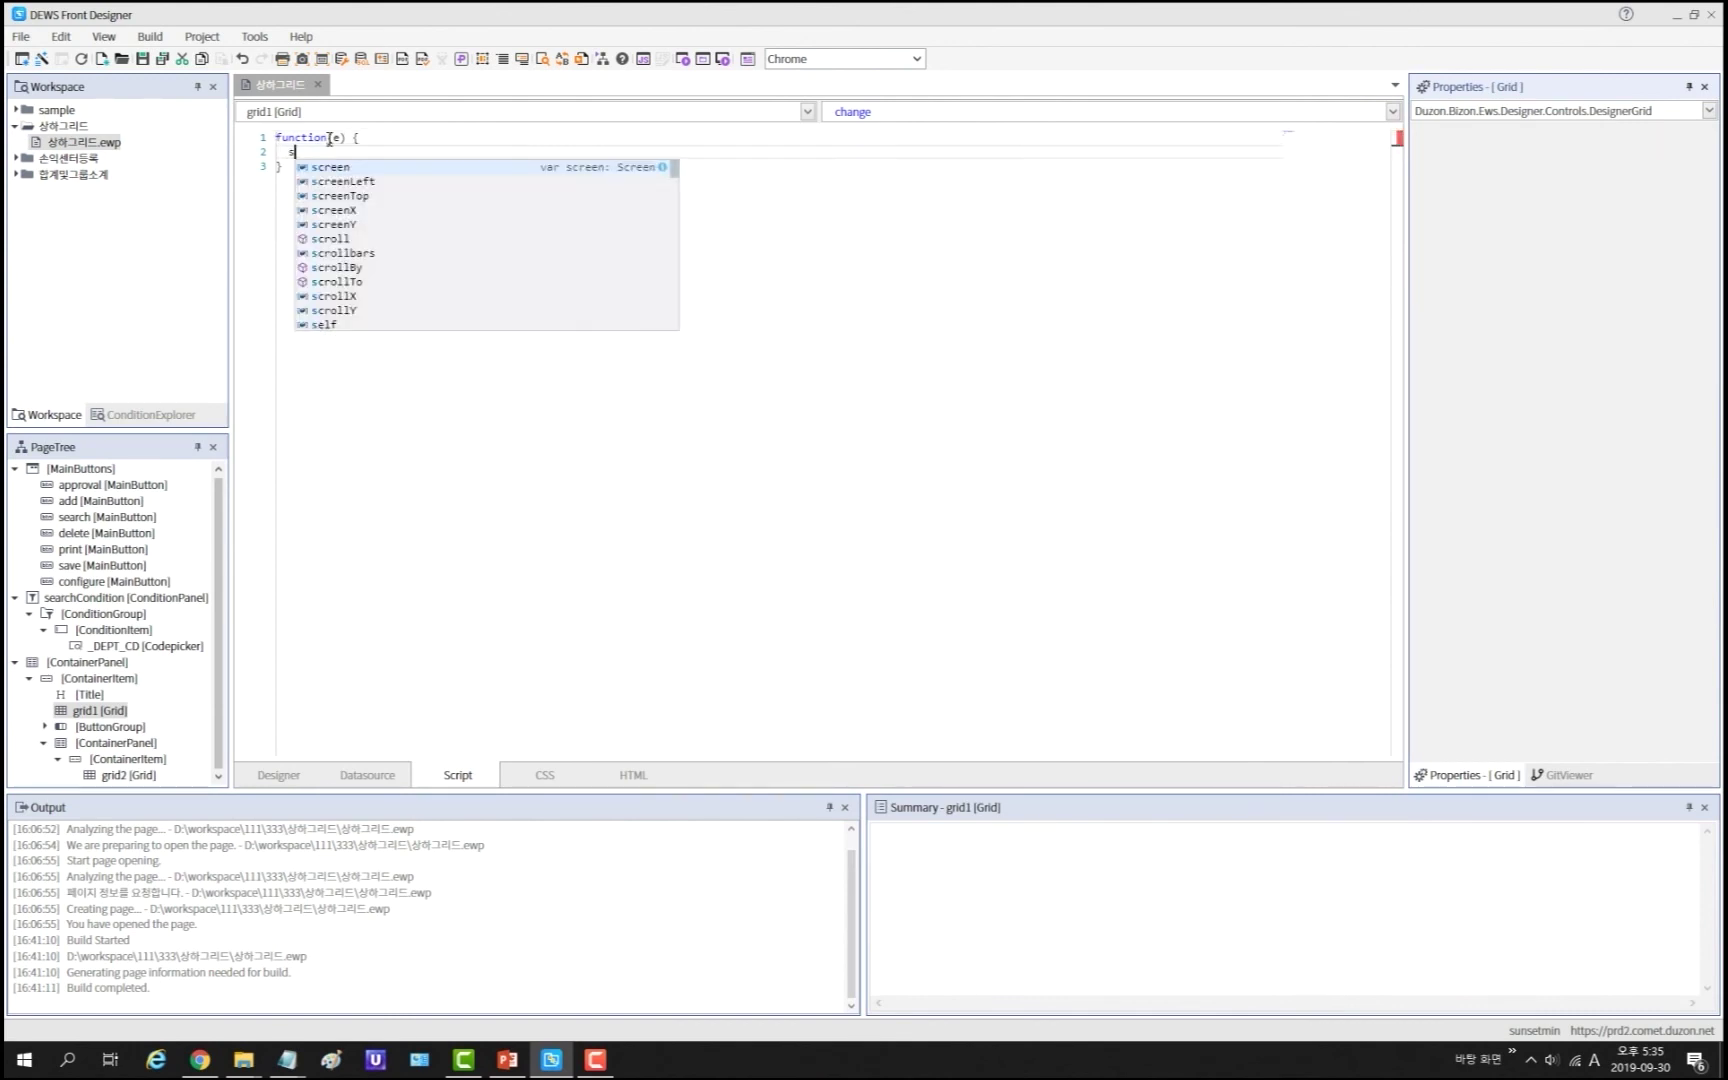
text(elf.dtlGrid_ds.read();)
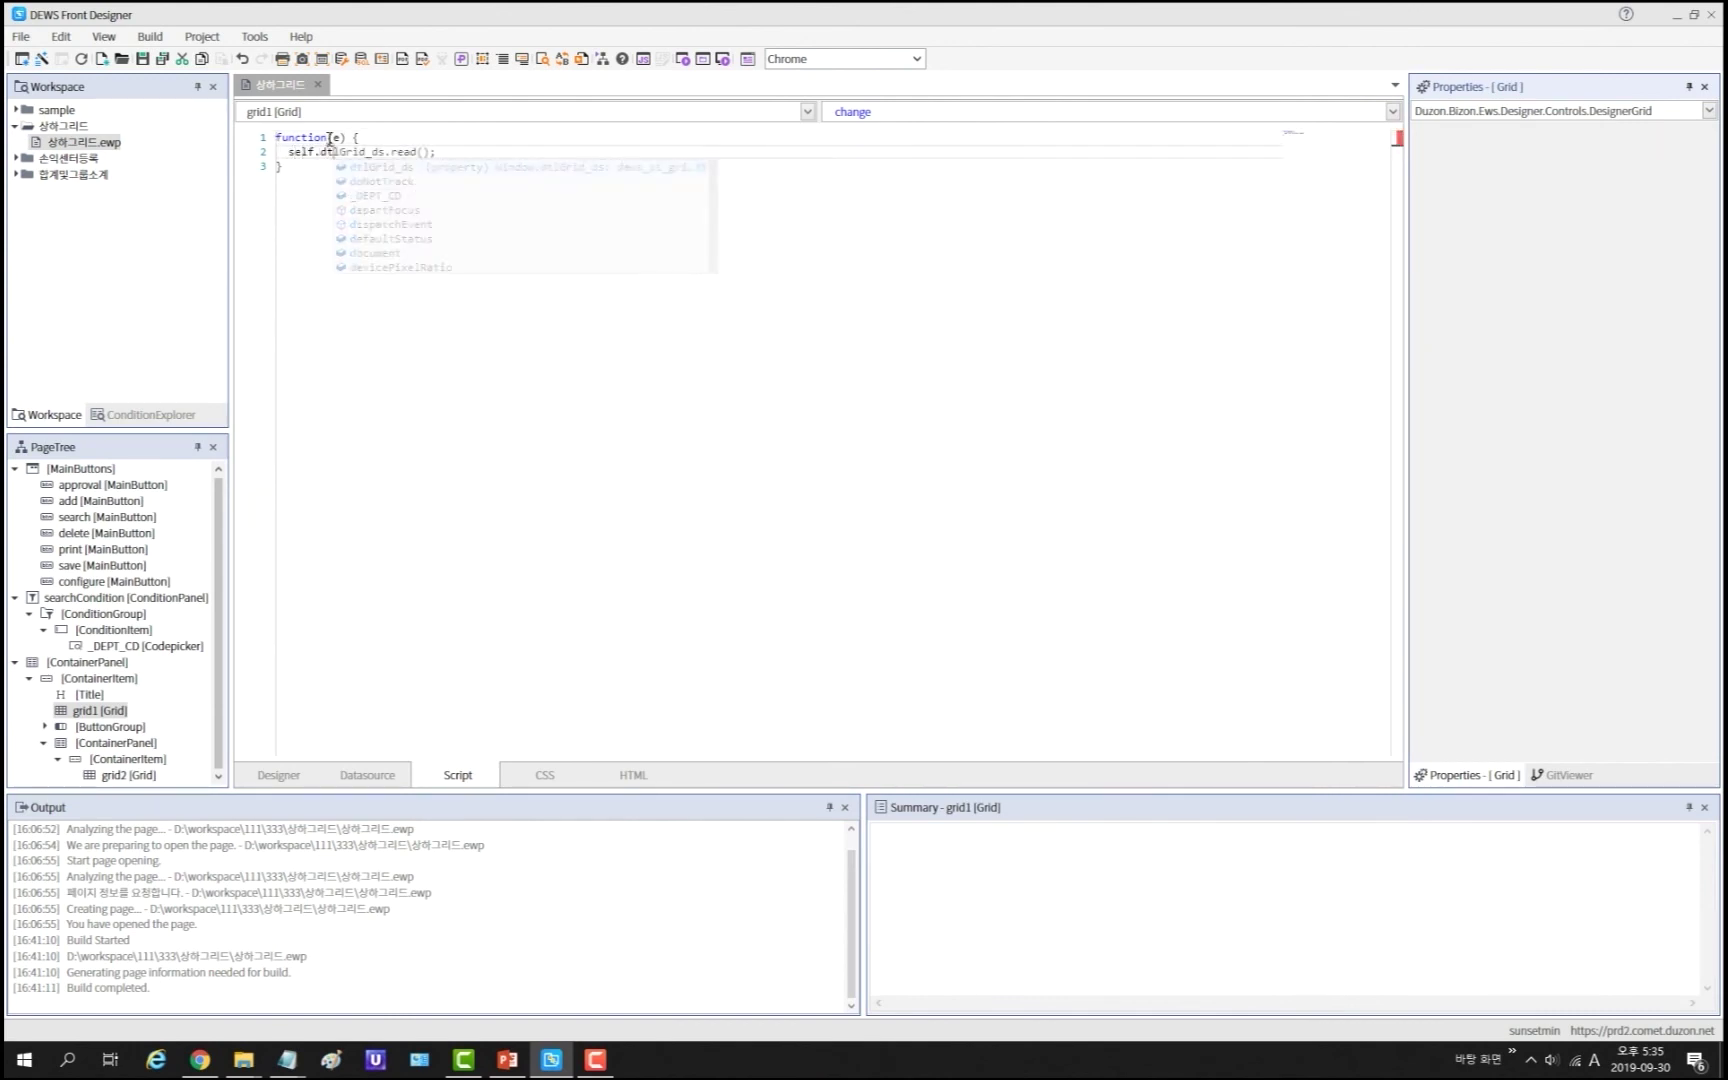
Step: Script the canvas preReady event to initialize _DEPT_CD through setData, with DEPT_CD from self.user.deptCode and DEPT_NM from self.user.deptName
click(278, 775)
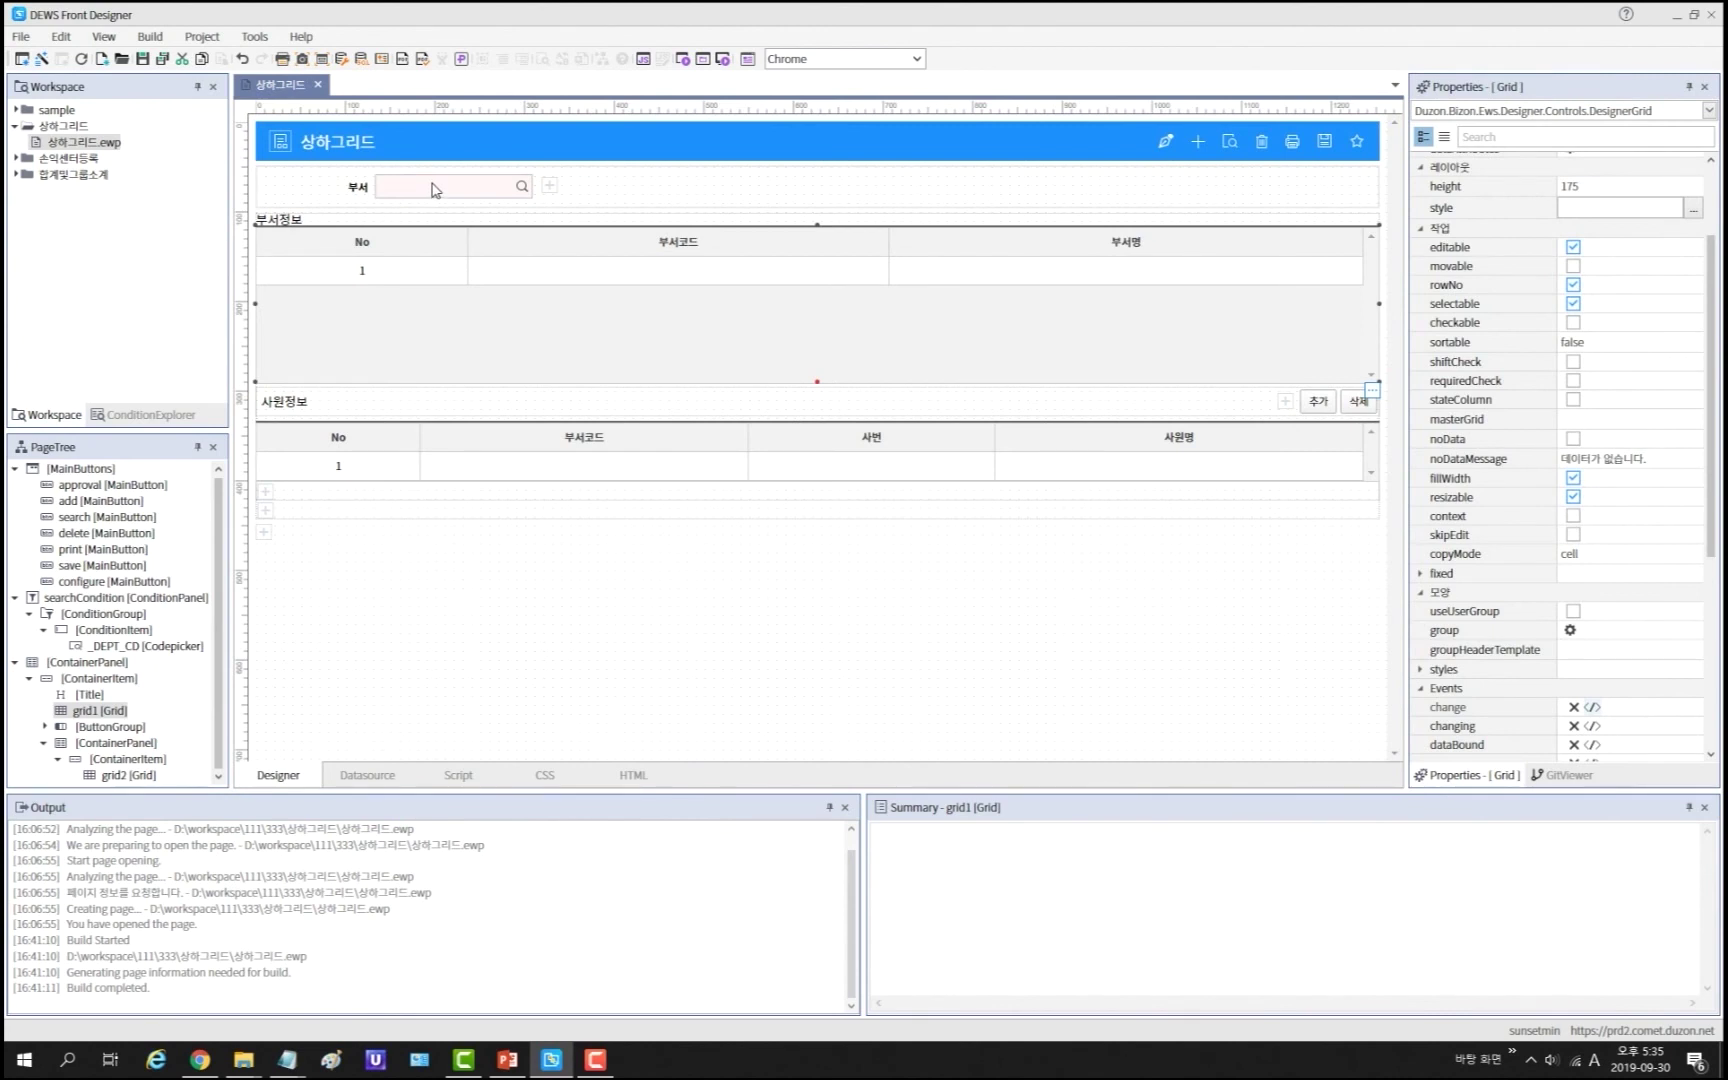
click(433, 186)
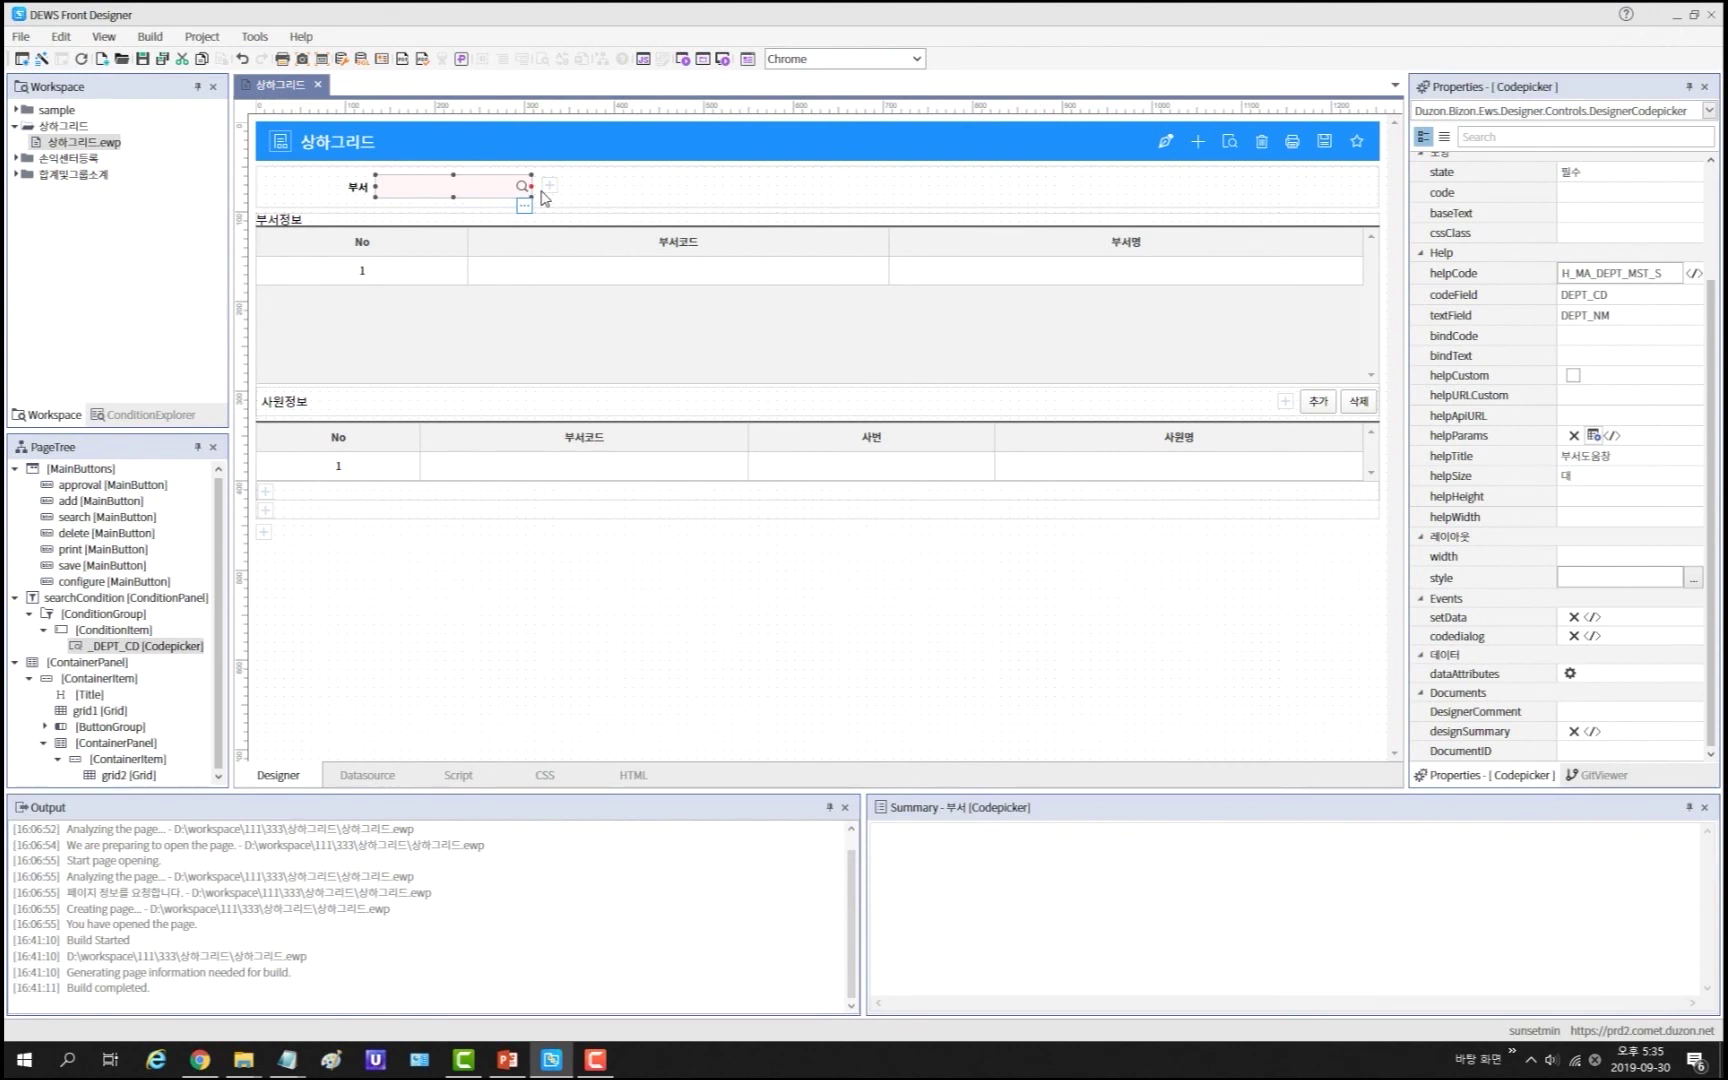
click(860, 629)
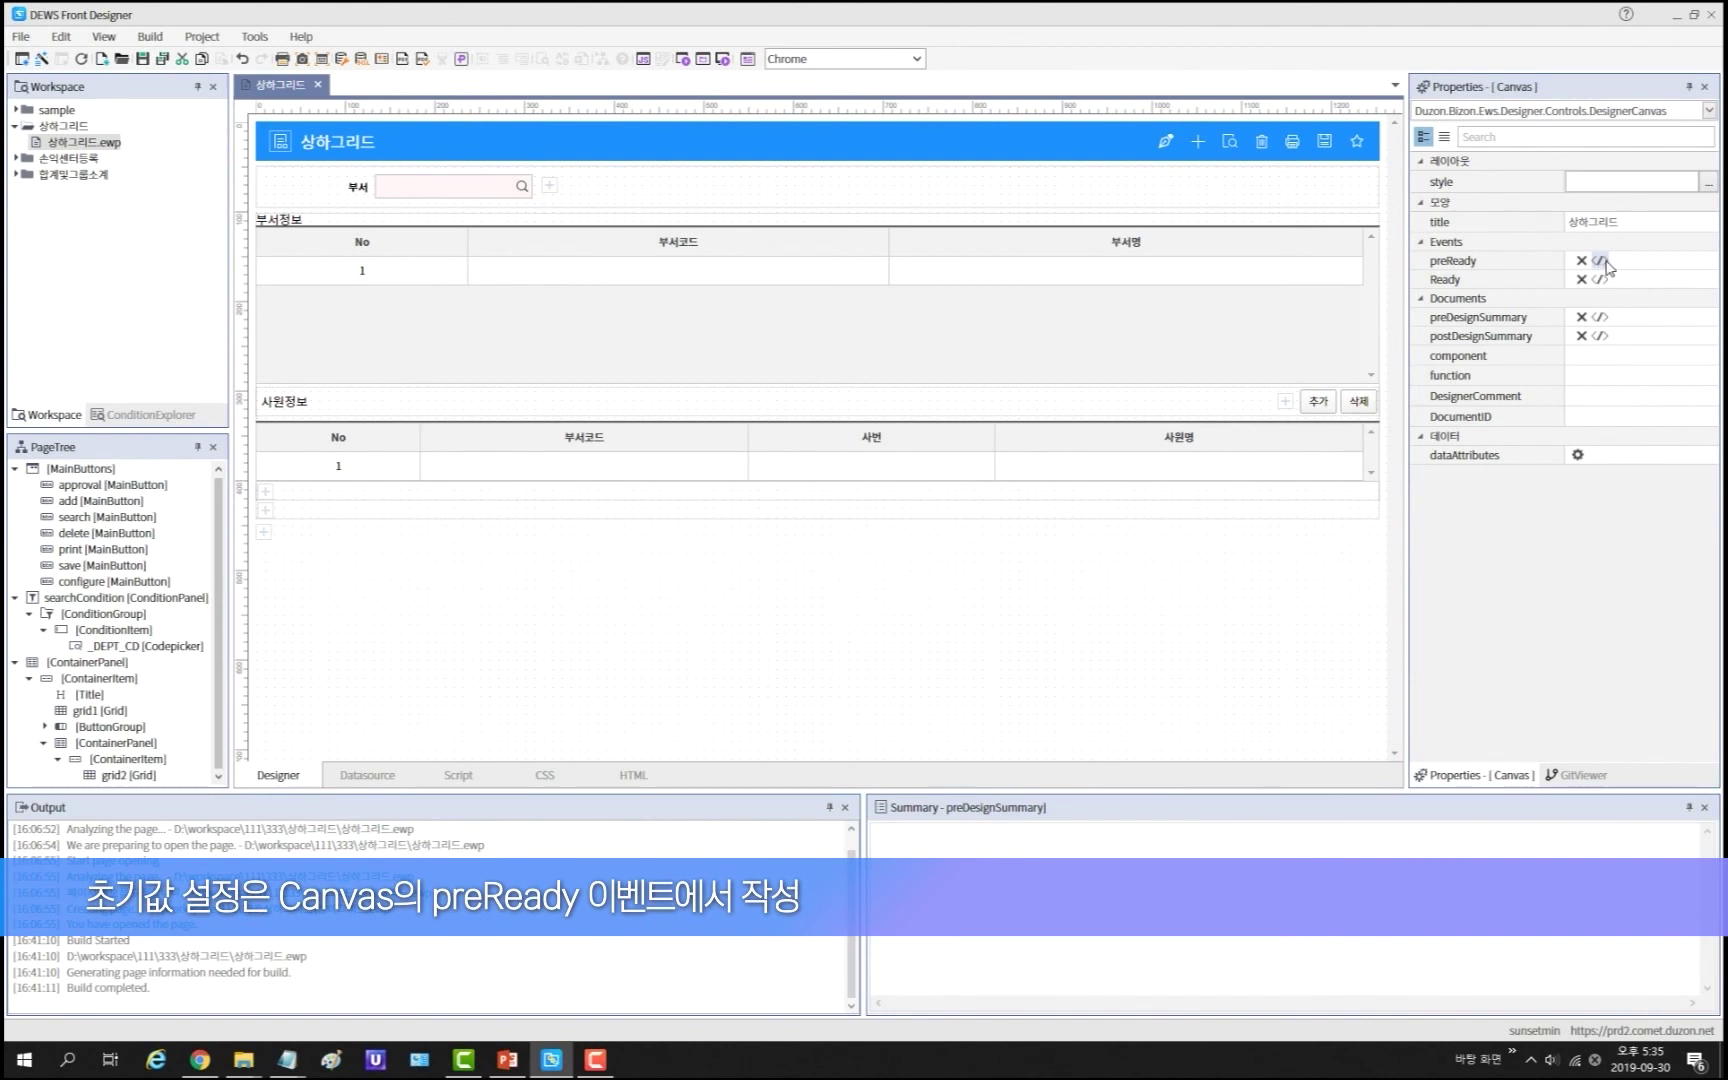
click(1603, 262)
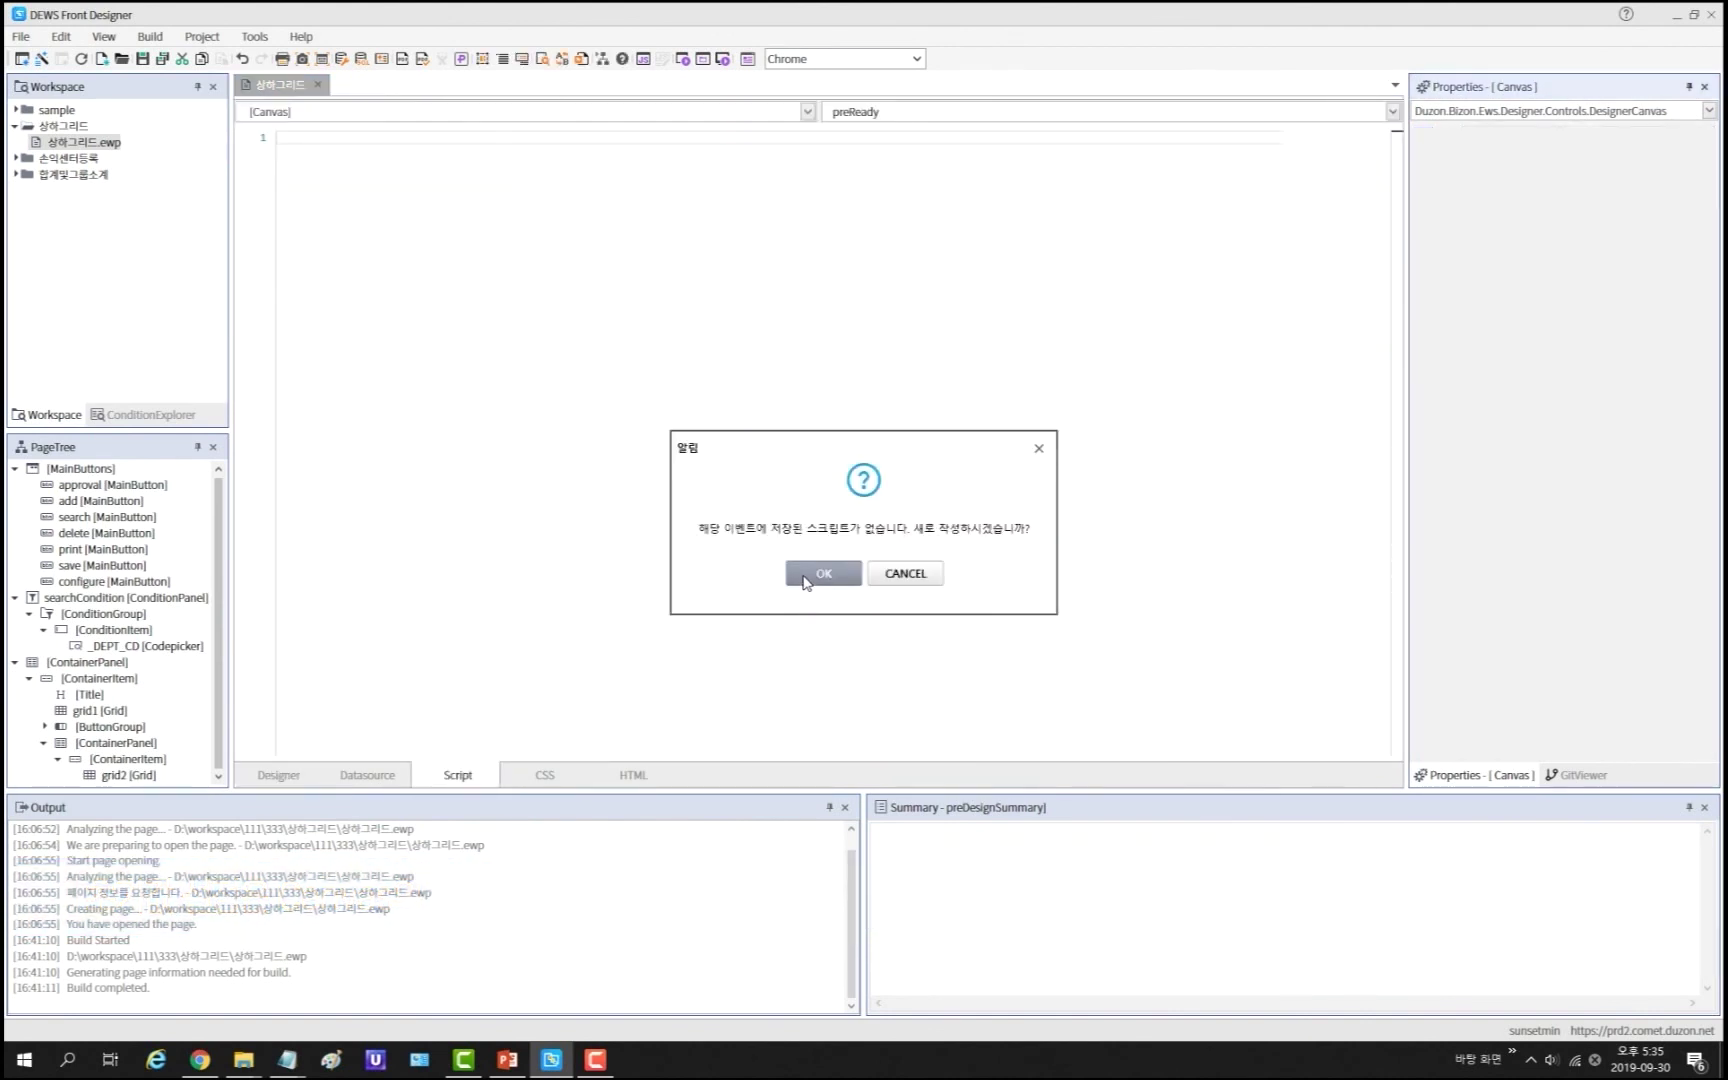
click(806, 578)
text(self._DEPT_CD.setData({   DEPT_CD : self.user.deptCode,   DEPT_NM : self.user.deptName });)
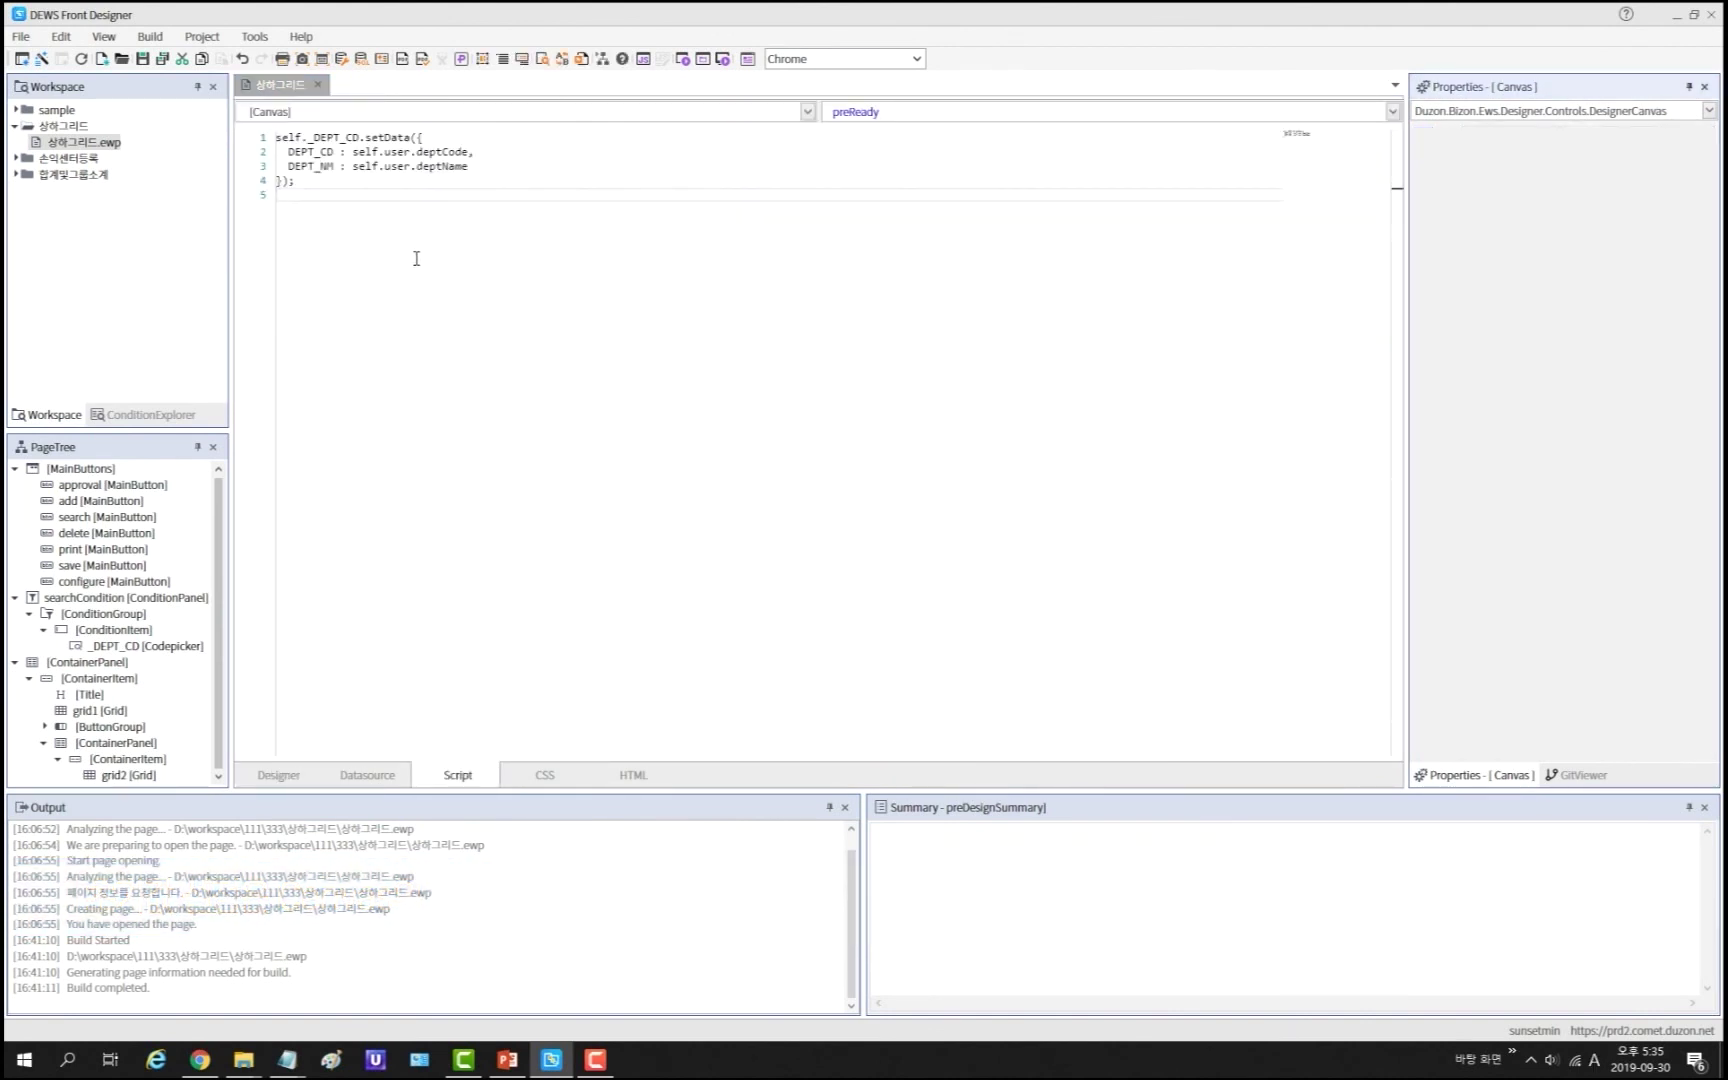
double_click(433, 153)
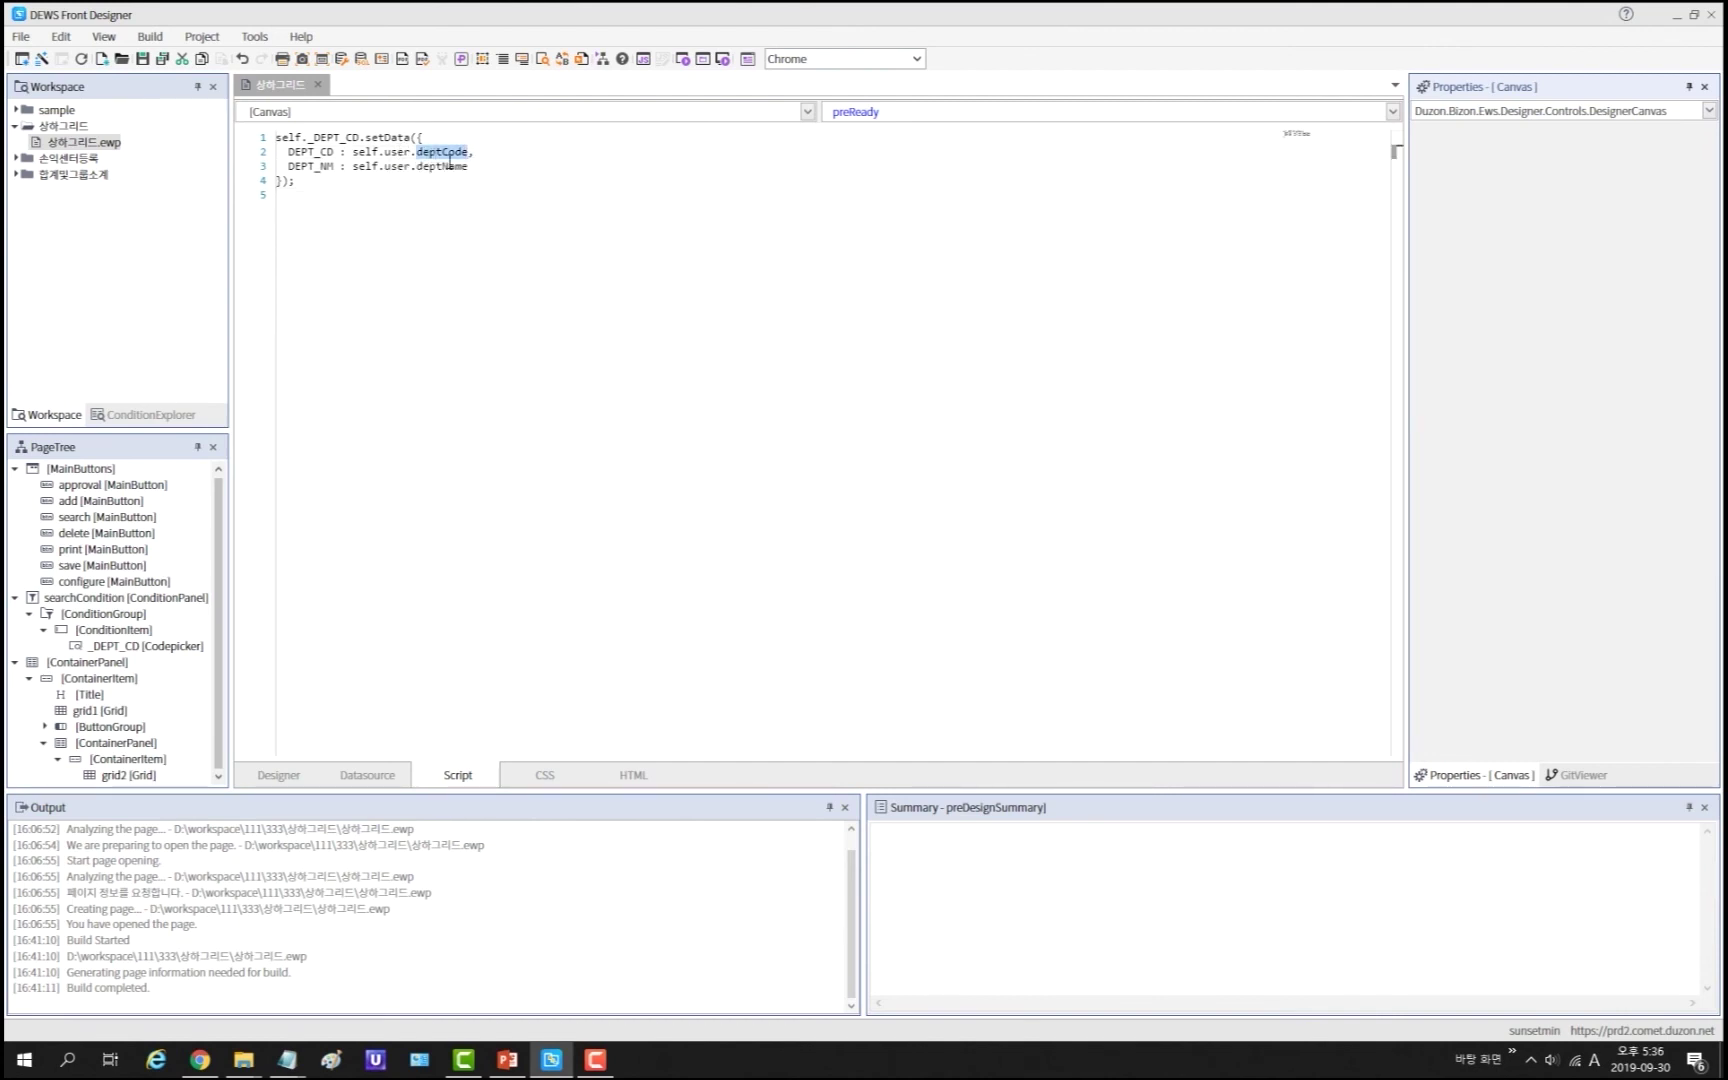
double_click(452, 167)
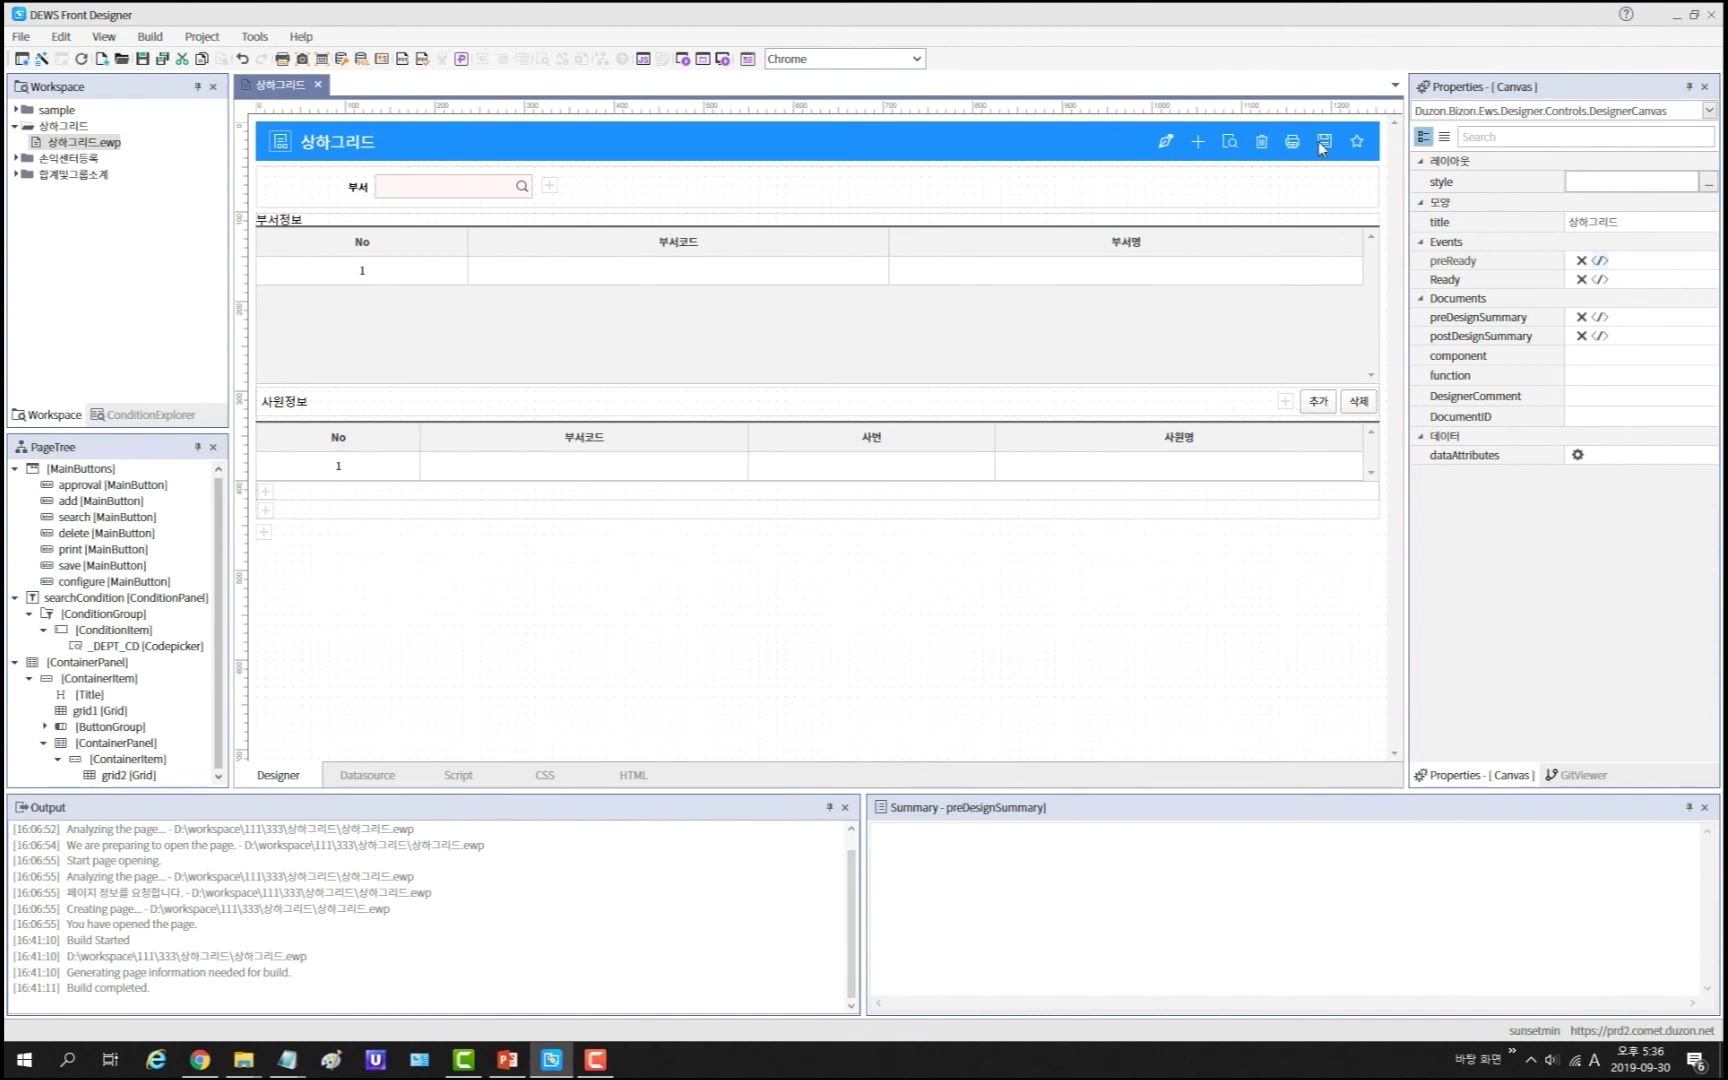
Step: Uncomment self.grid1.addRow(); in the click script of the add main button
click(1198, 144)
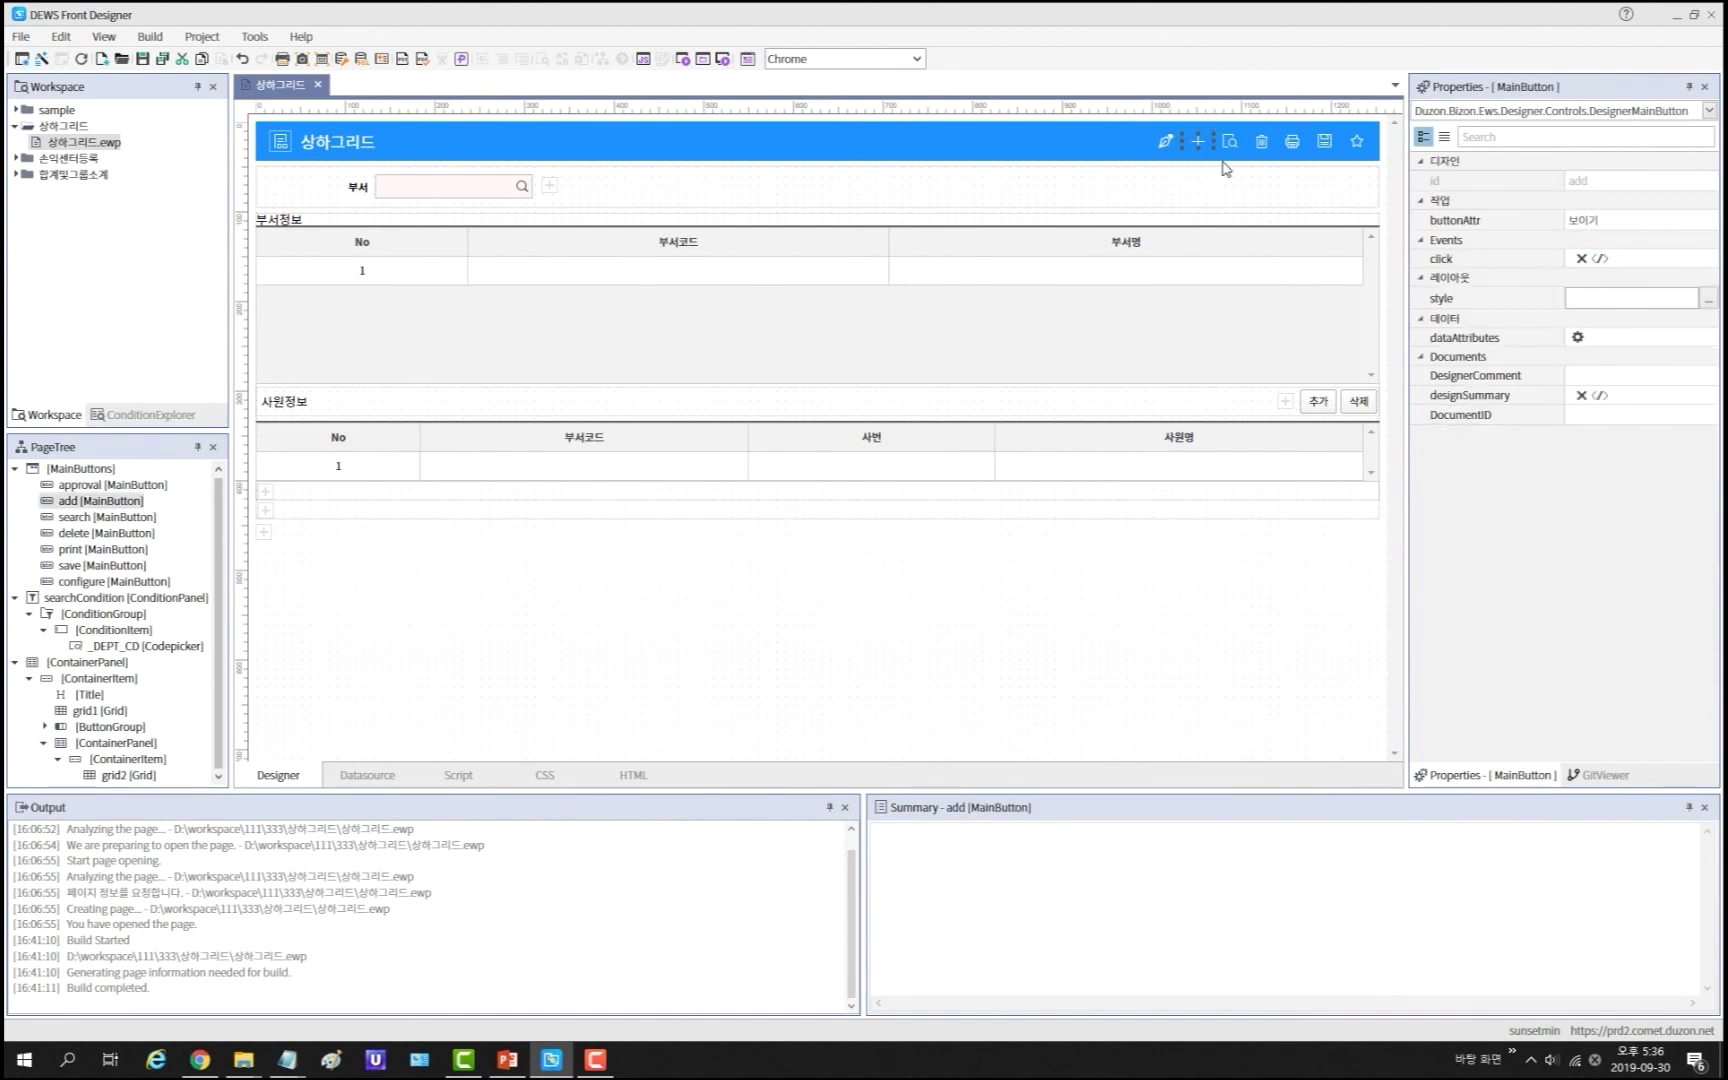
click(1599, 258)
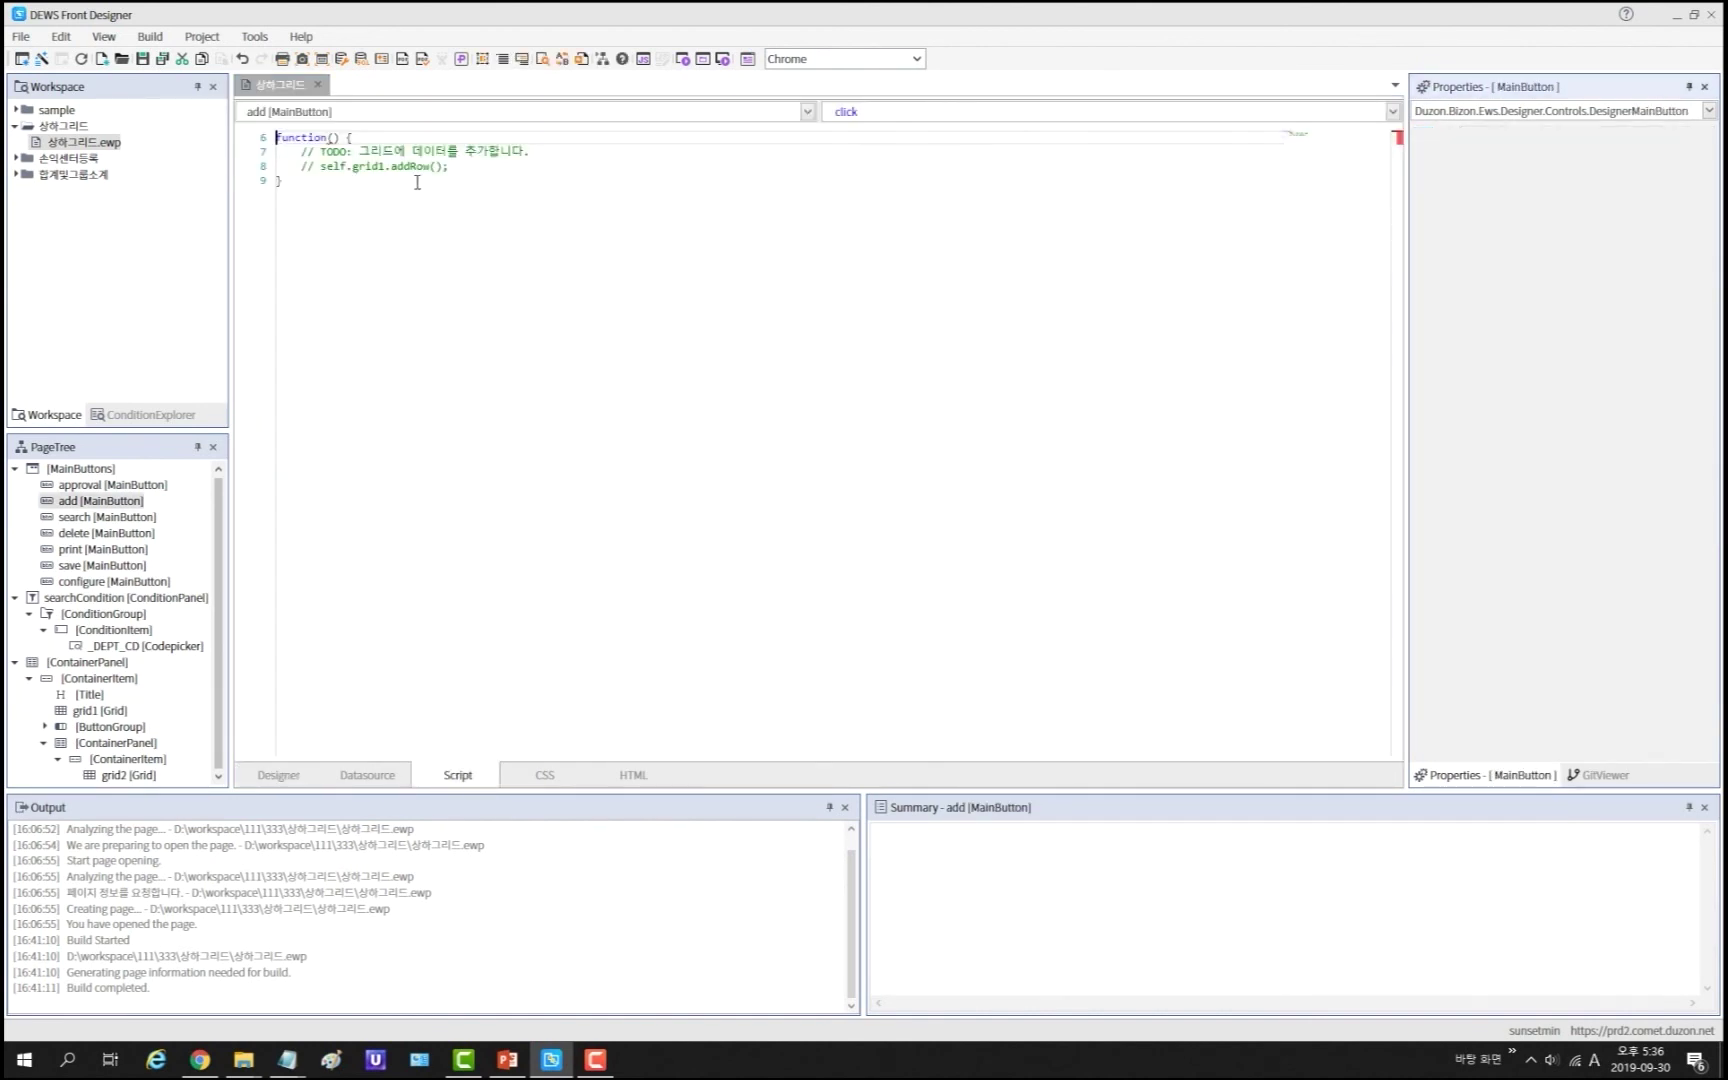
click(473, 166)
key(ctrl+slash)
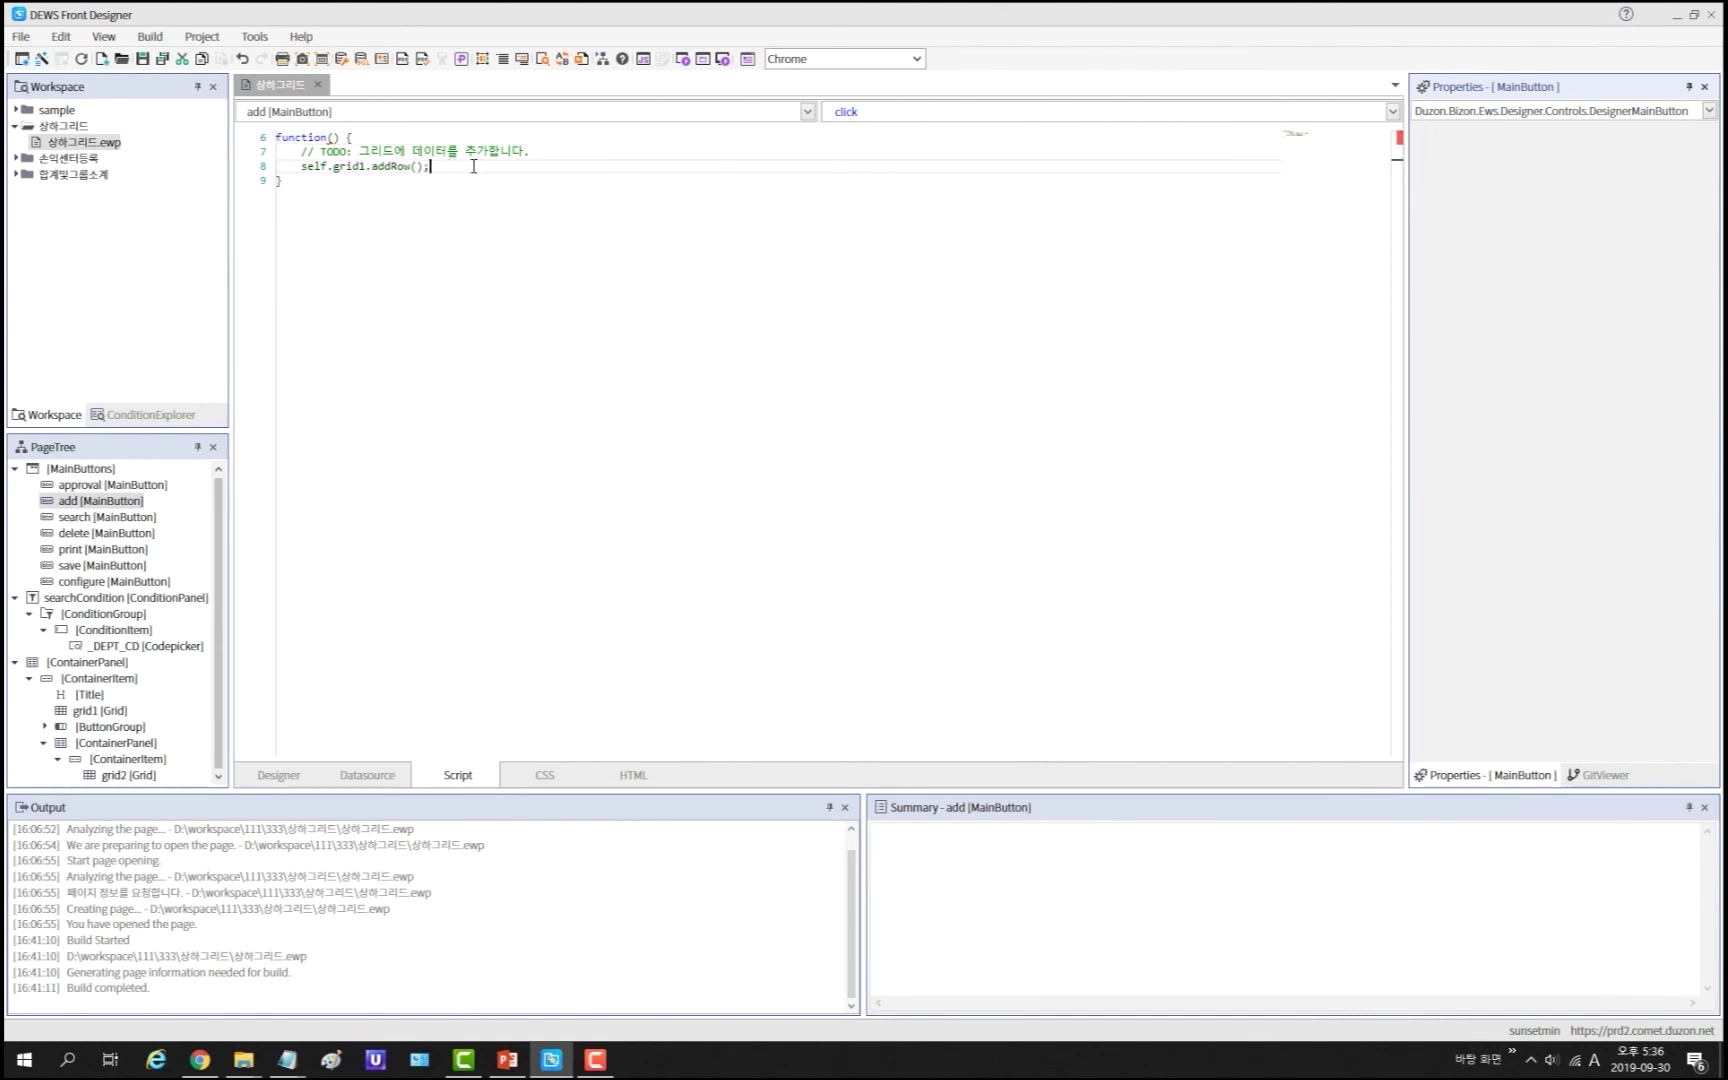
Step: In the search main button's click script, uncomment the searchCondition validation block and make it read mstGrid_ds instead of dataSource1
click(518, 113)
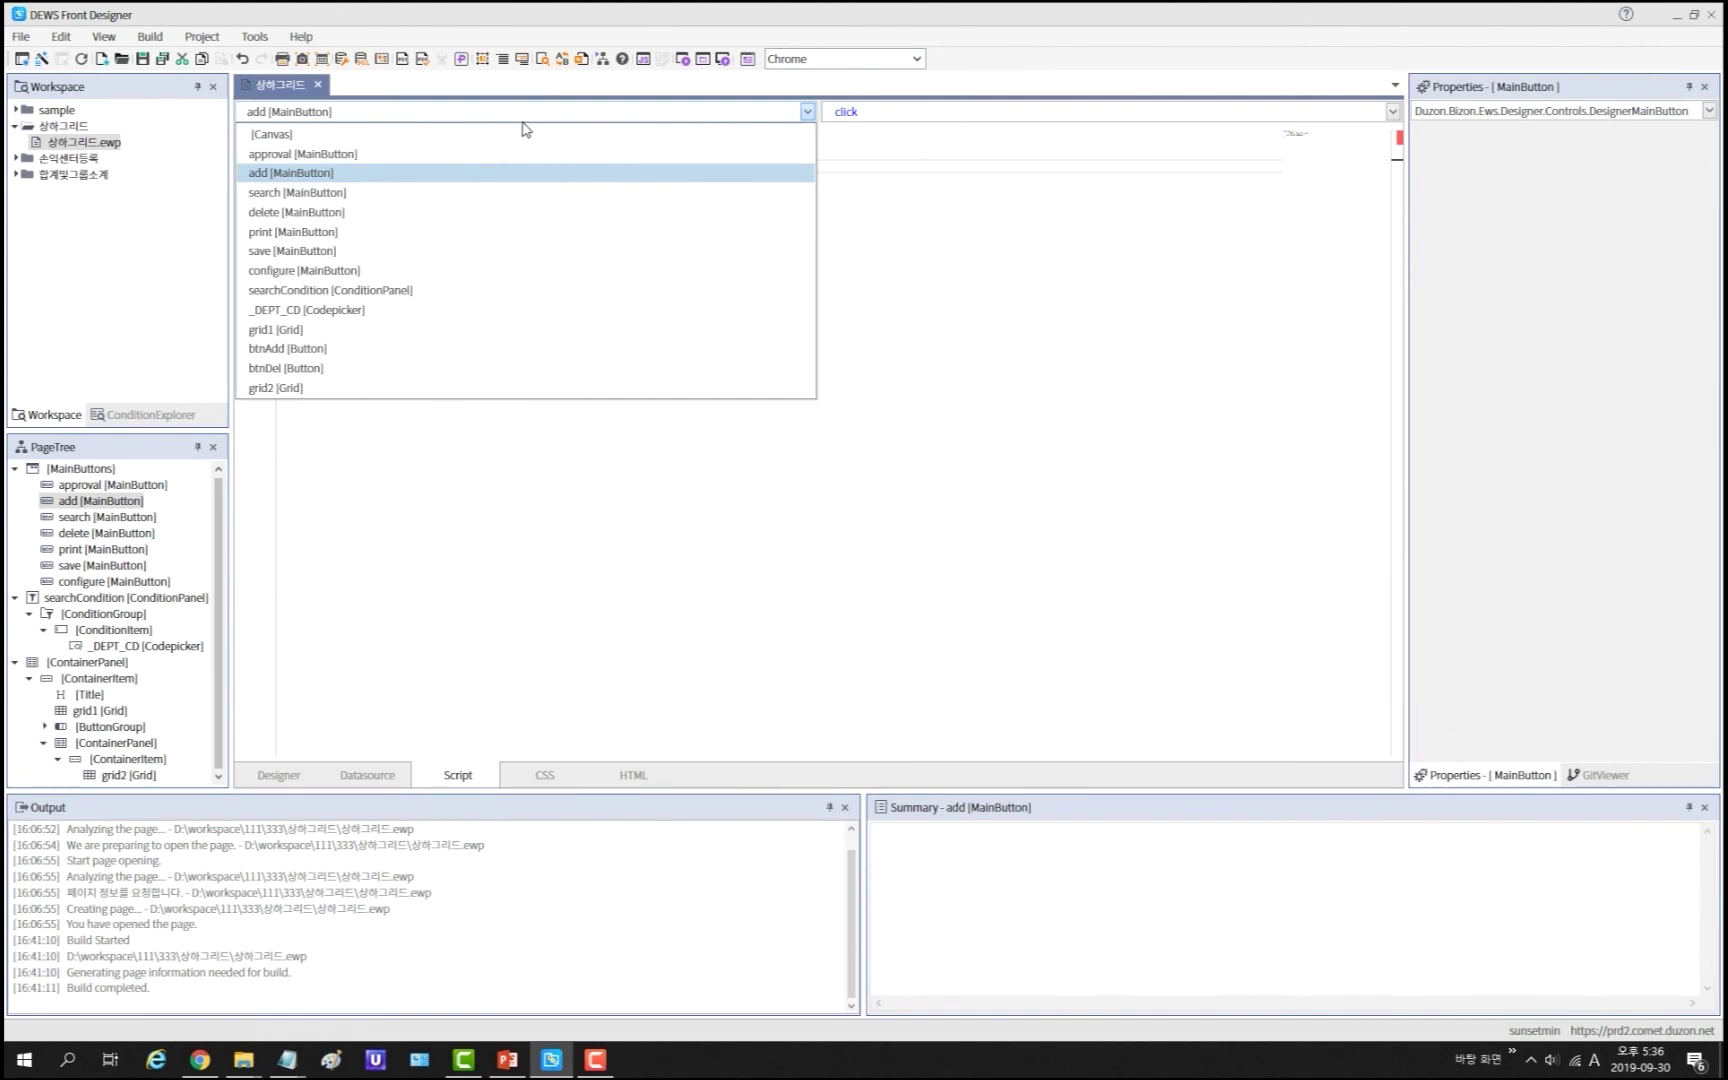
click(520, 193)
click(869, 116)
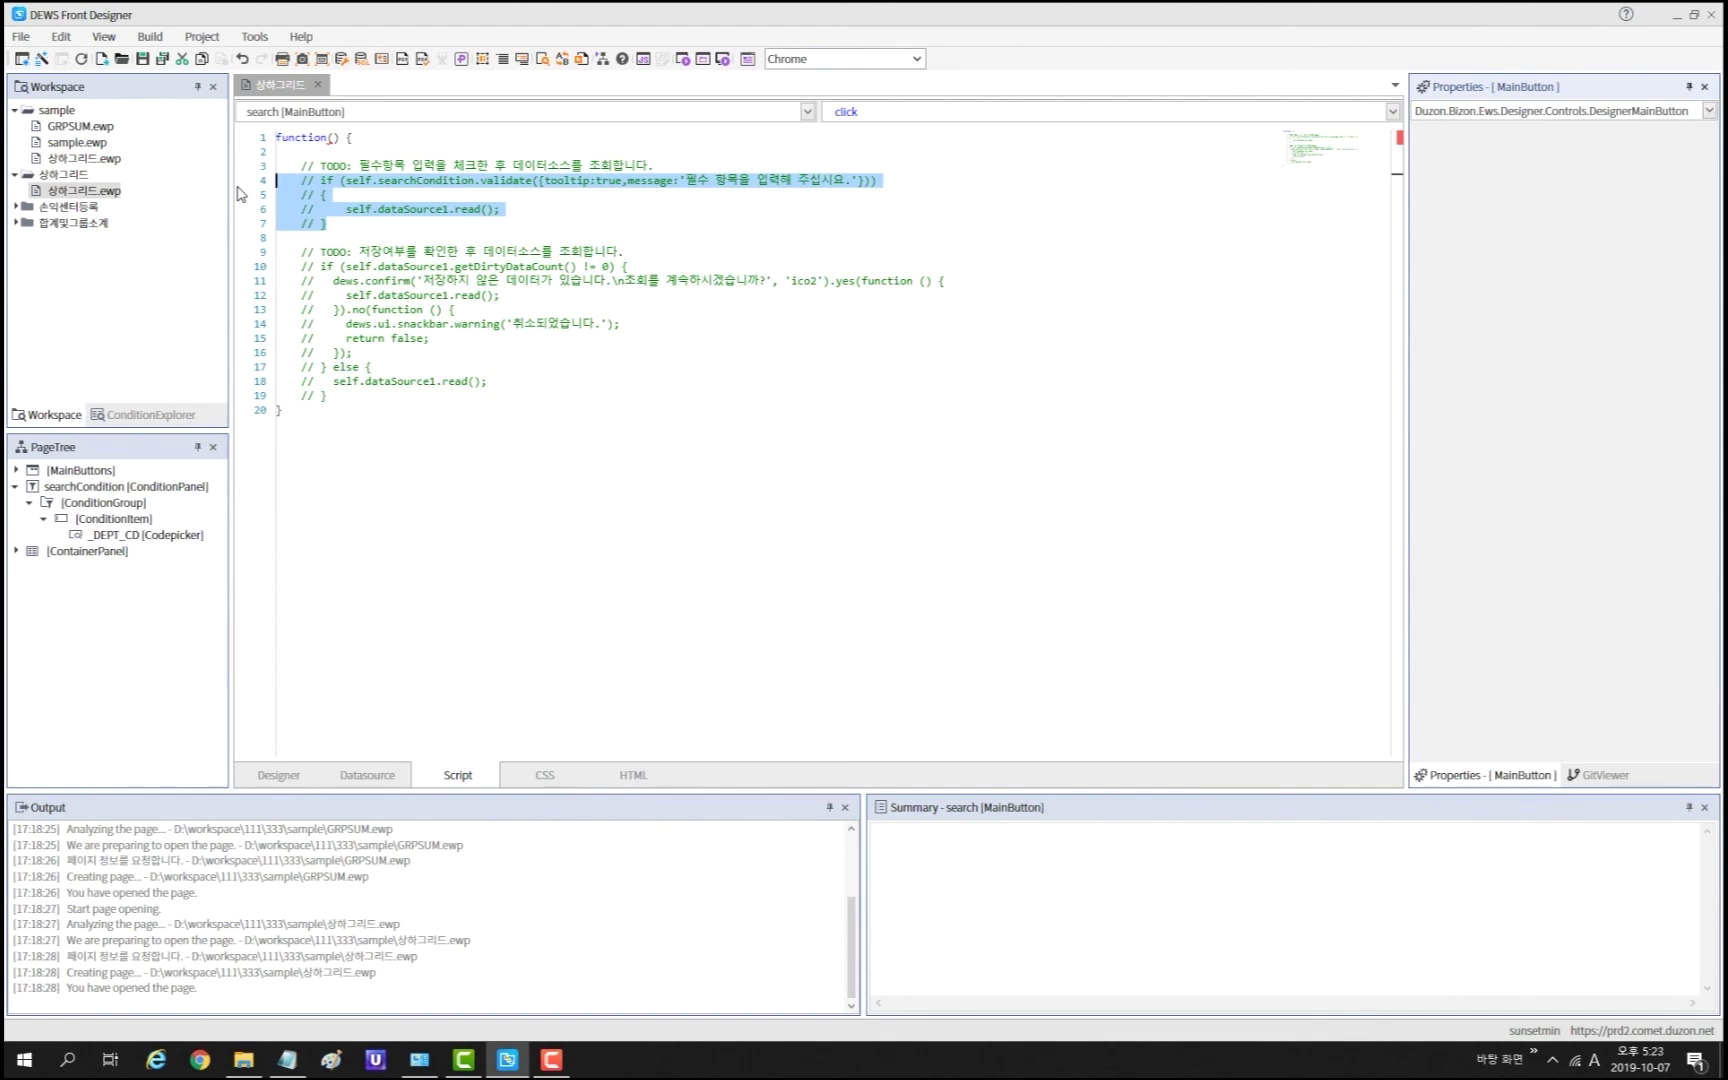
key(ctrl+slash)
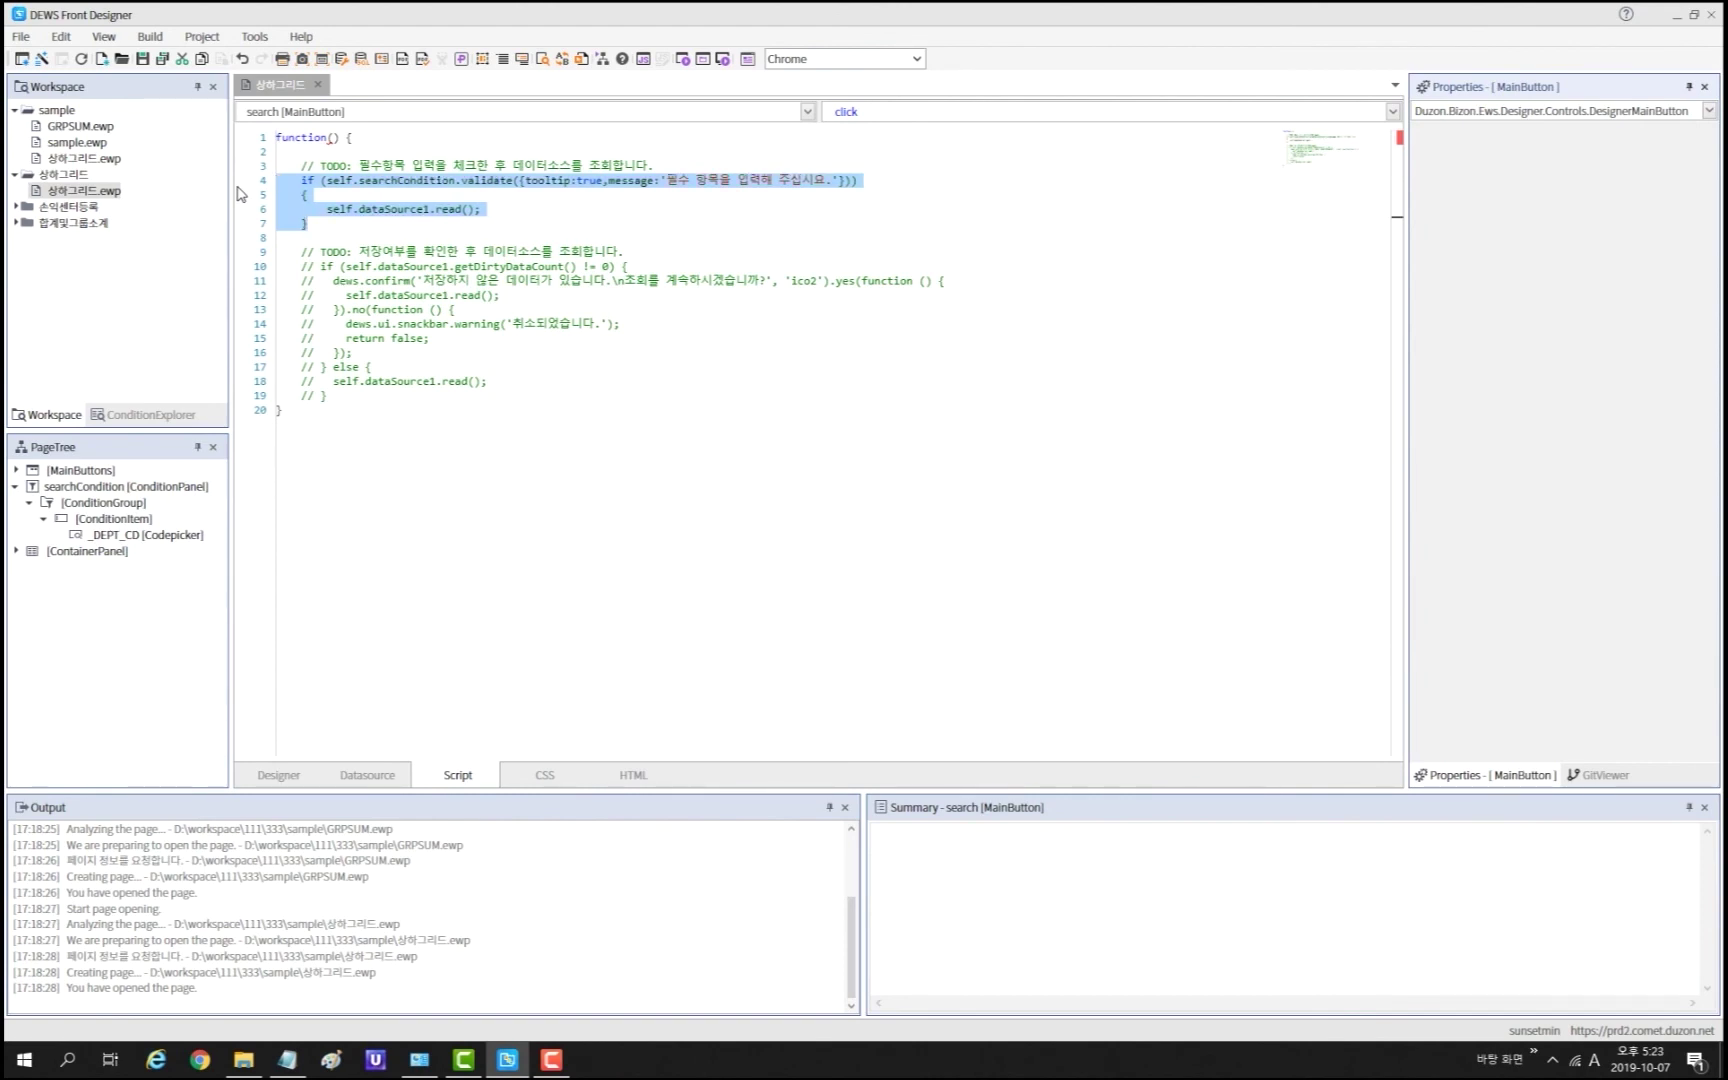
double_click(401, 210)
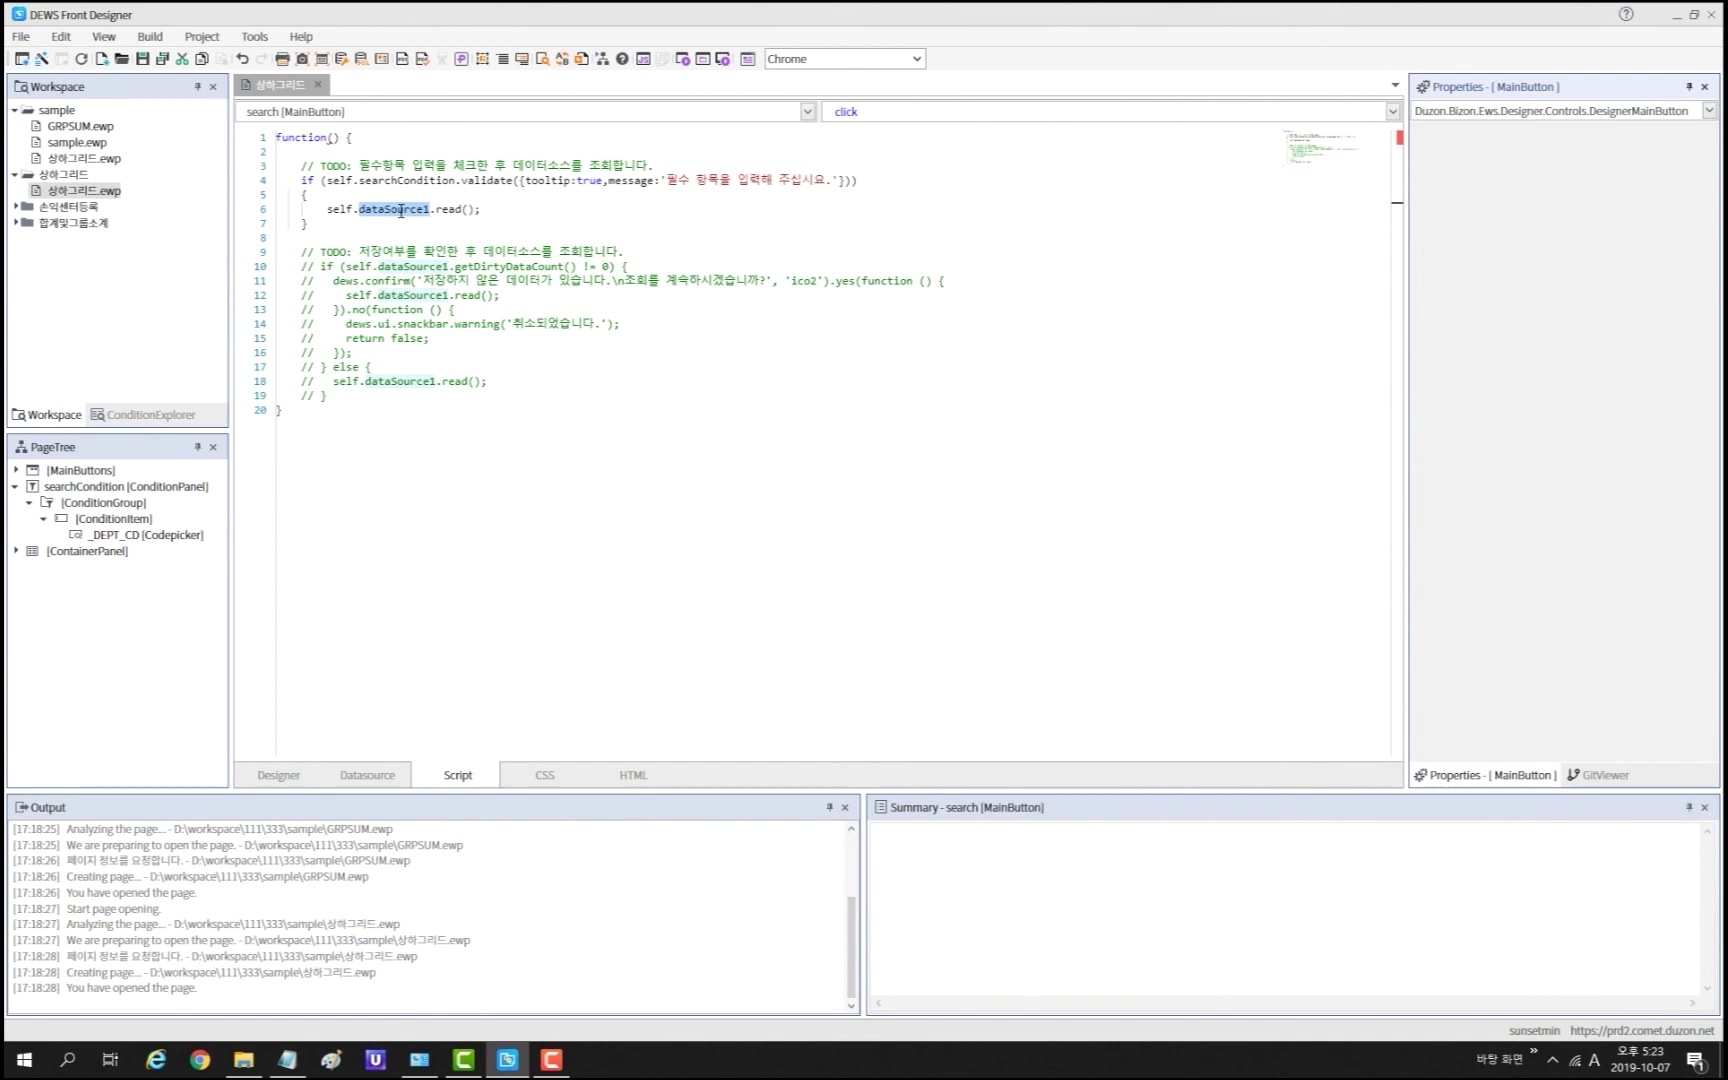
text(mstGrid_ds)
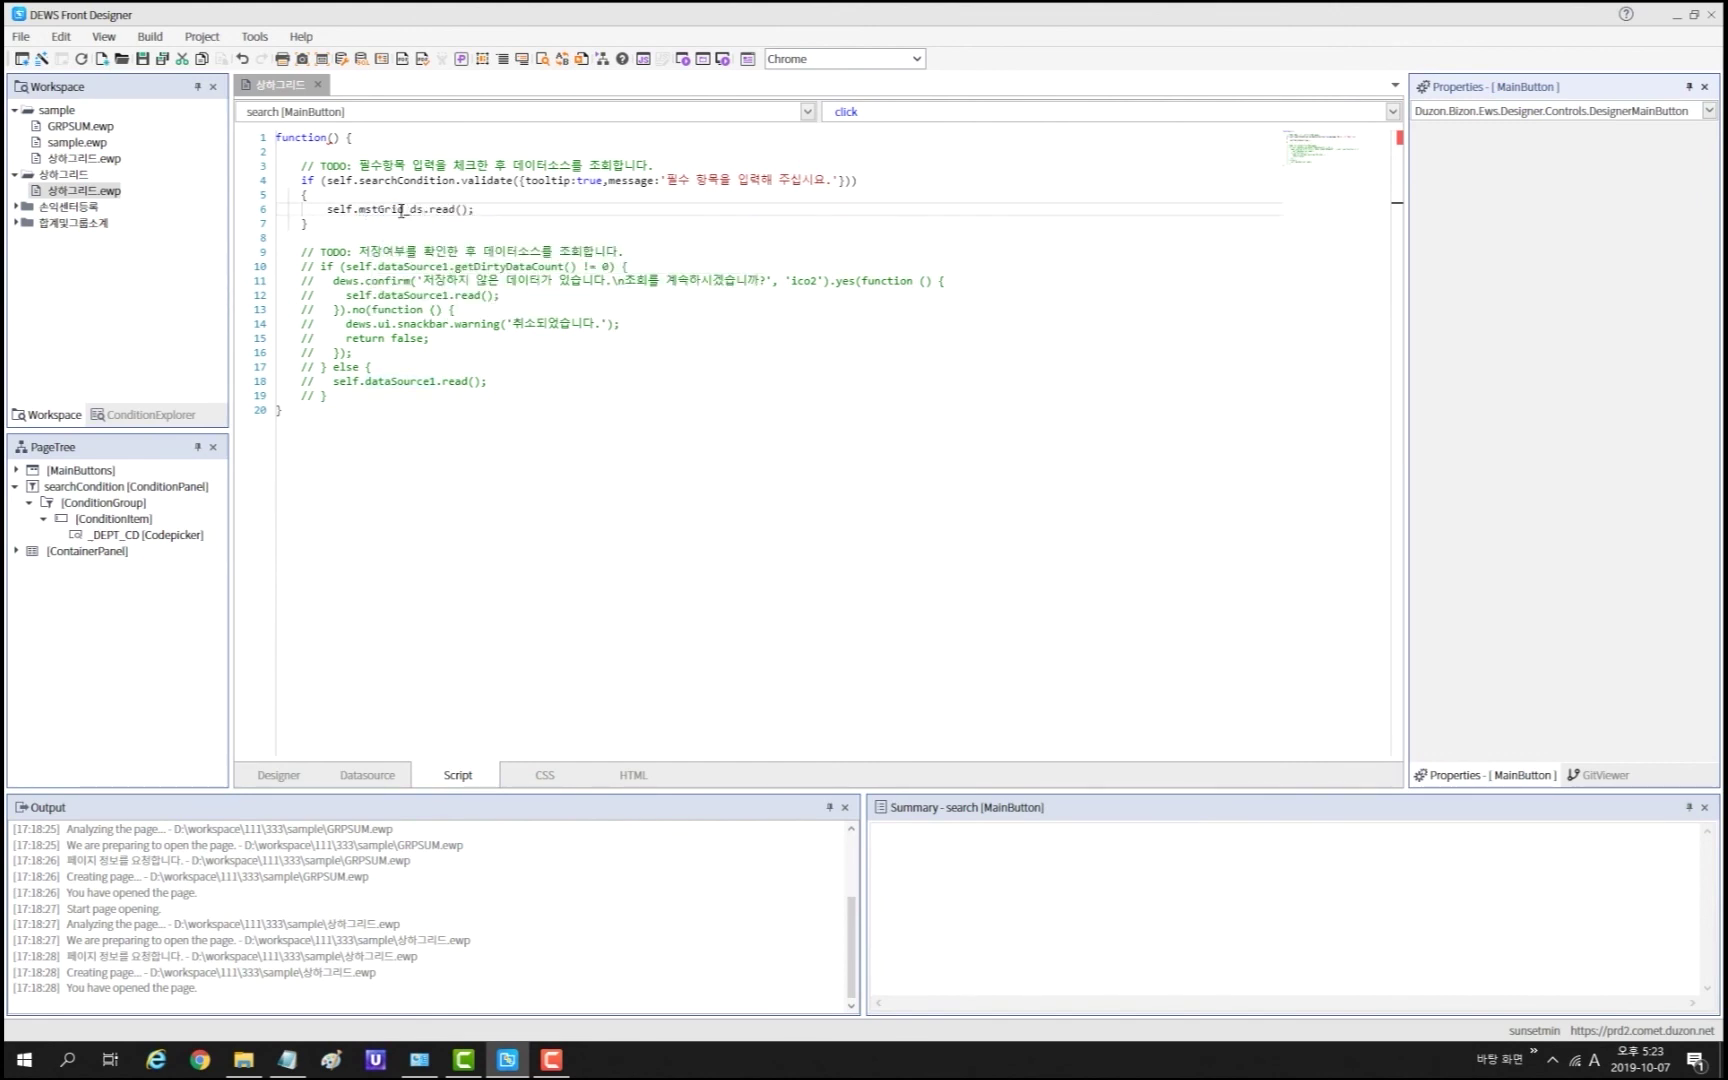
Step: Script btnAdd's click to add a grid2 row with grid1's DEPT_CD unless the master row is unsaved, and btnDel's click to remove grid2's selected row
click(278, 775)
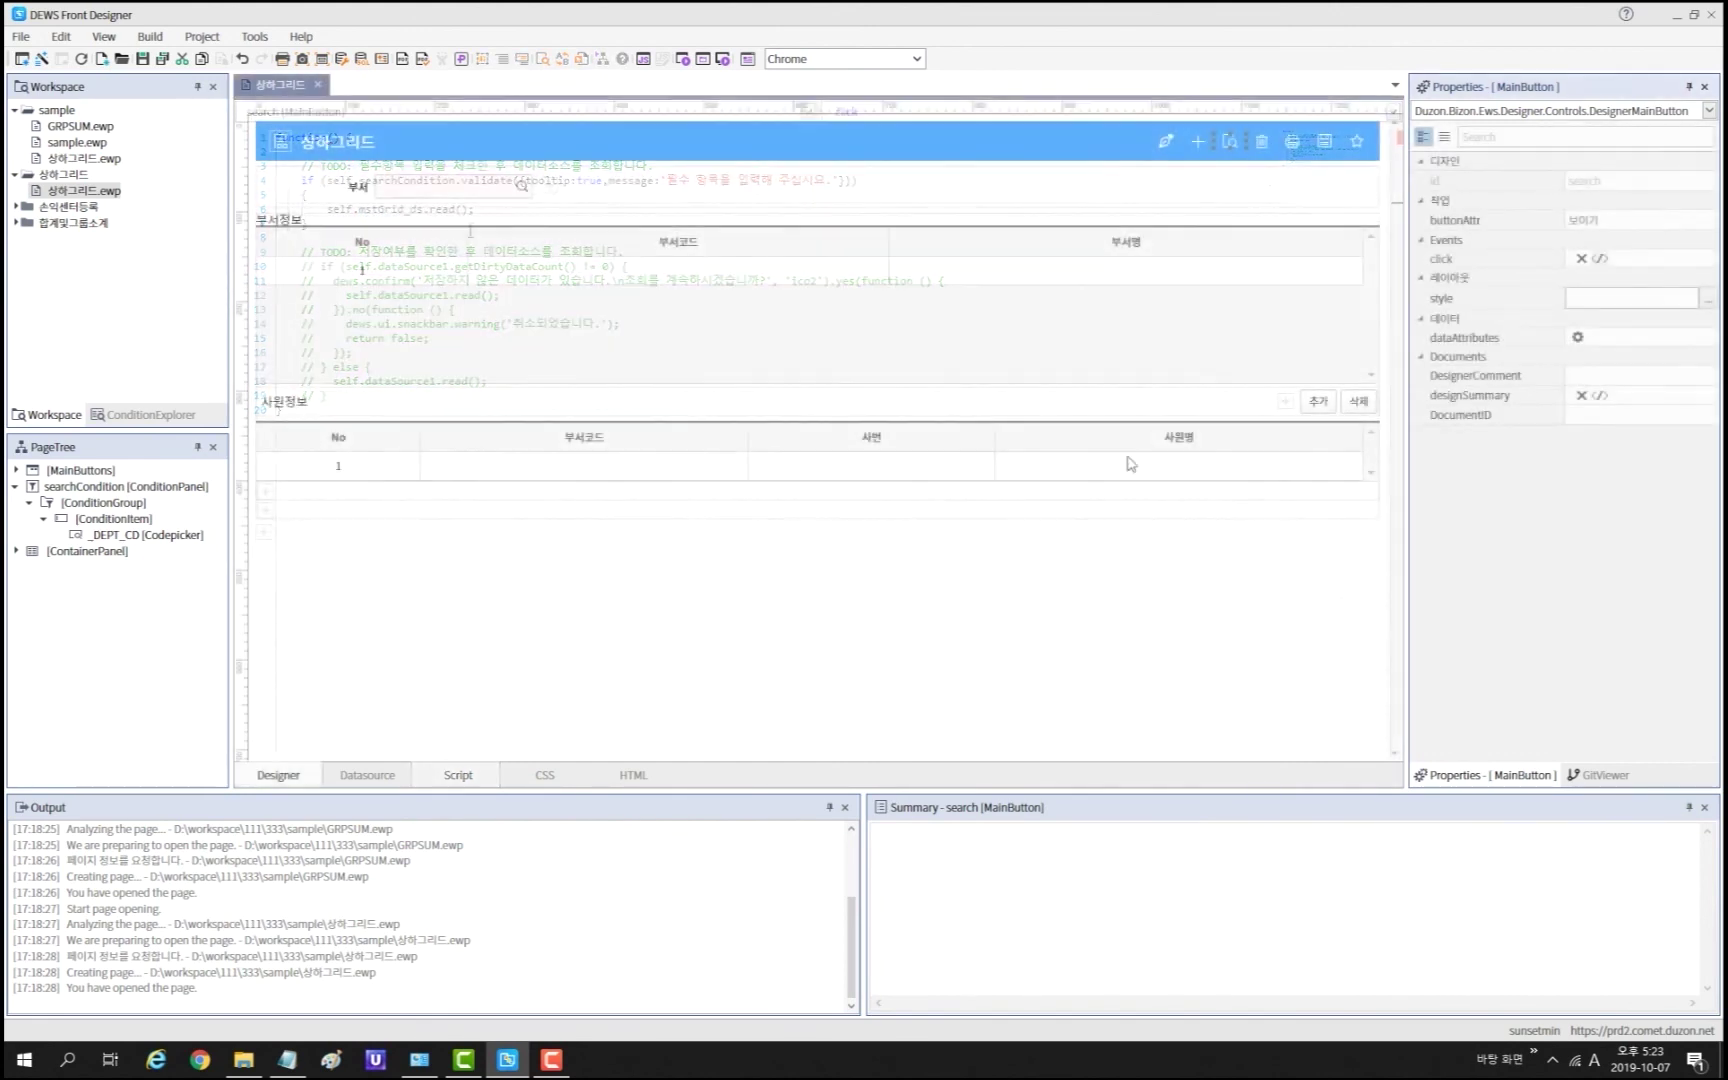
click(1318, 402)
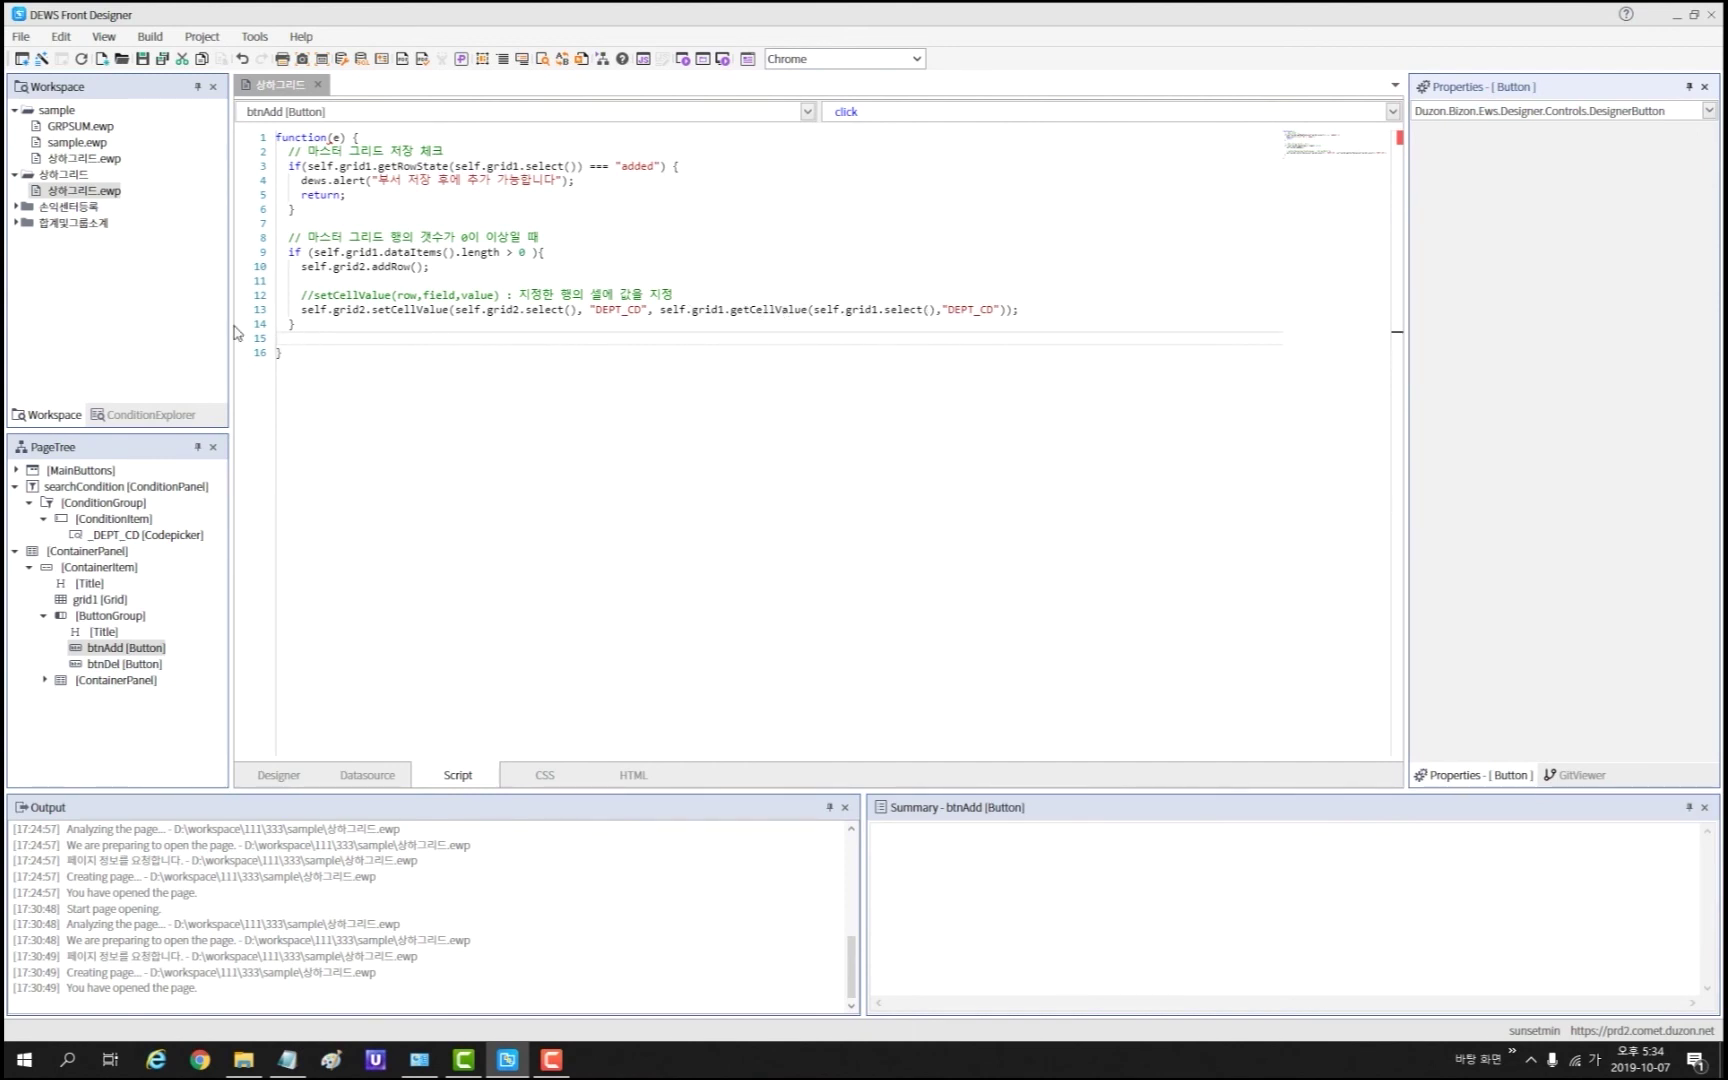
key(shift+F7)
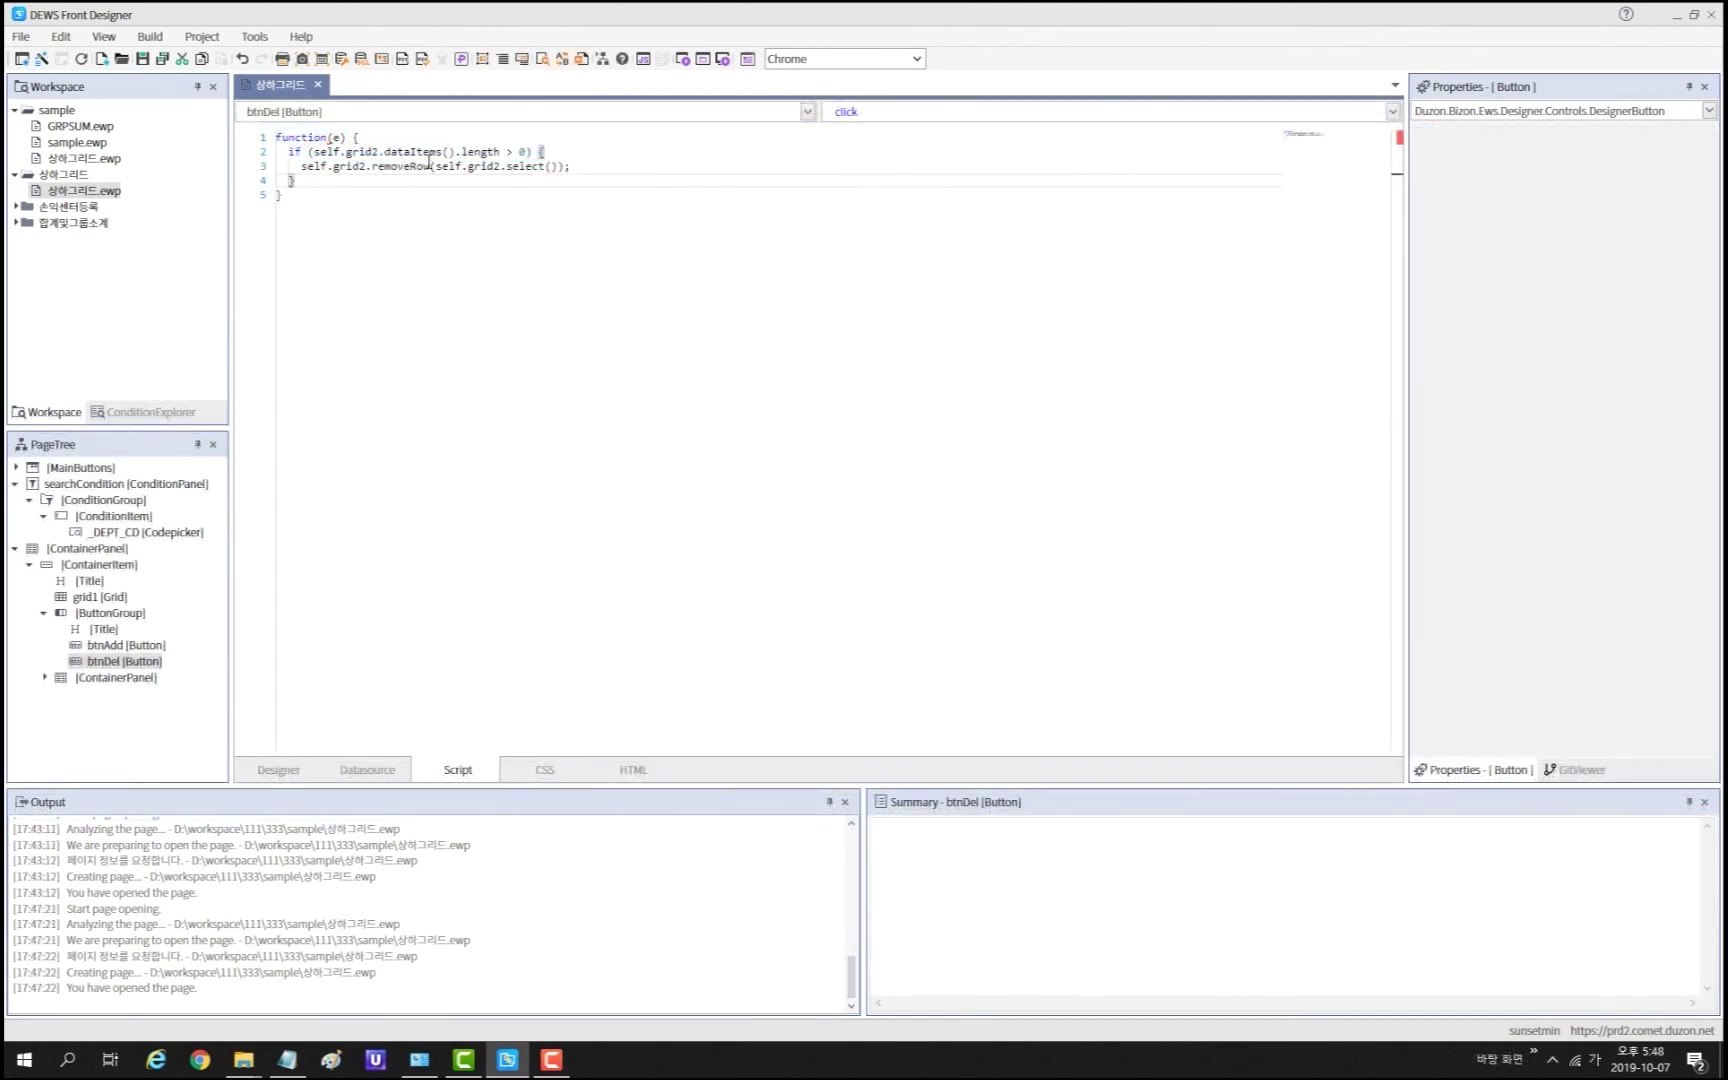
drag(430, 166, 558, 166)
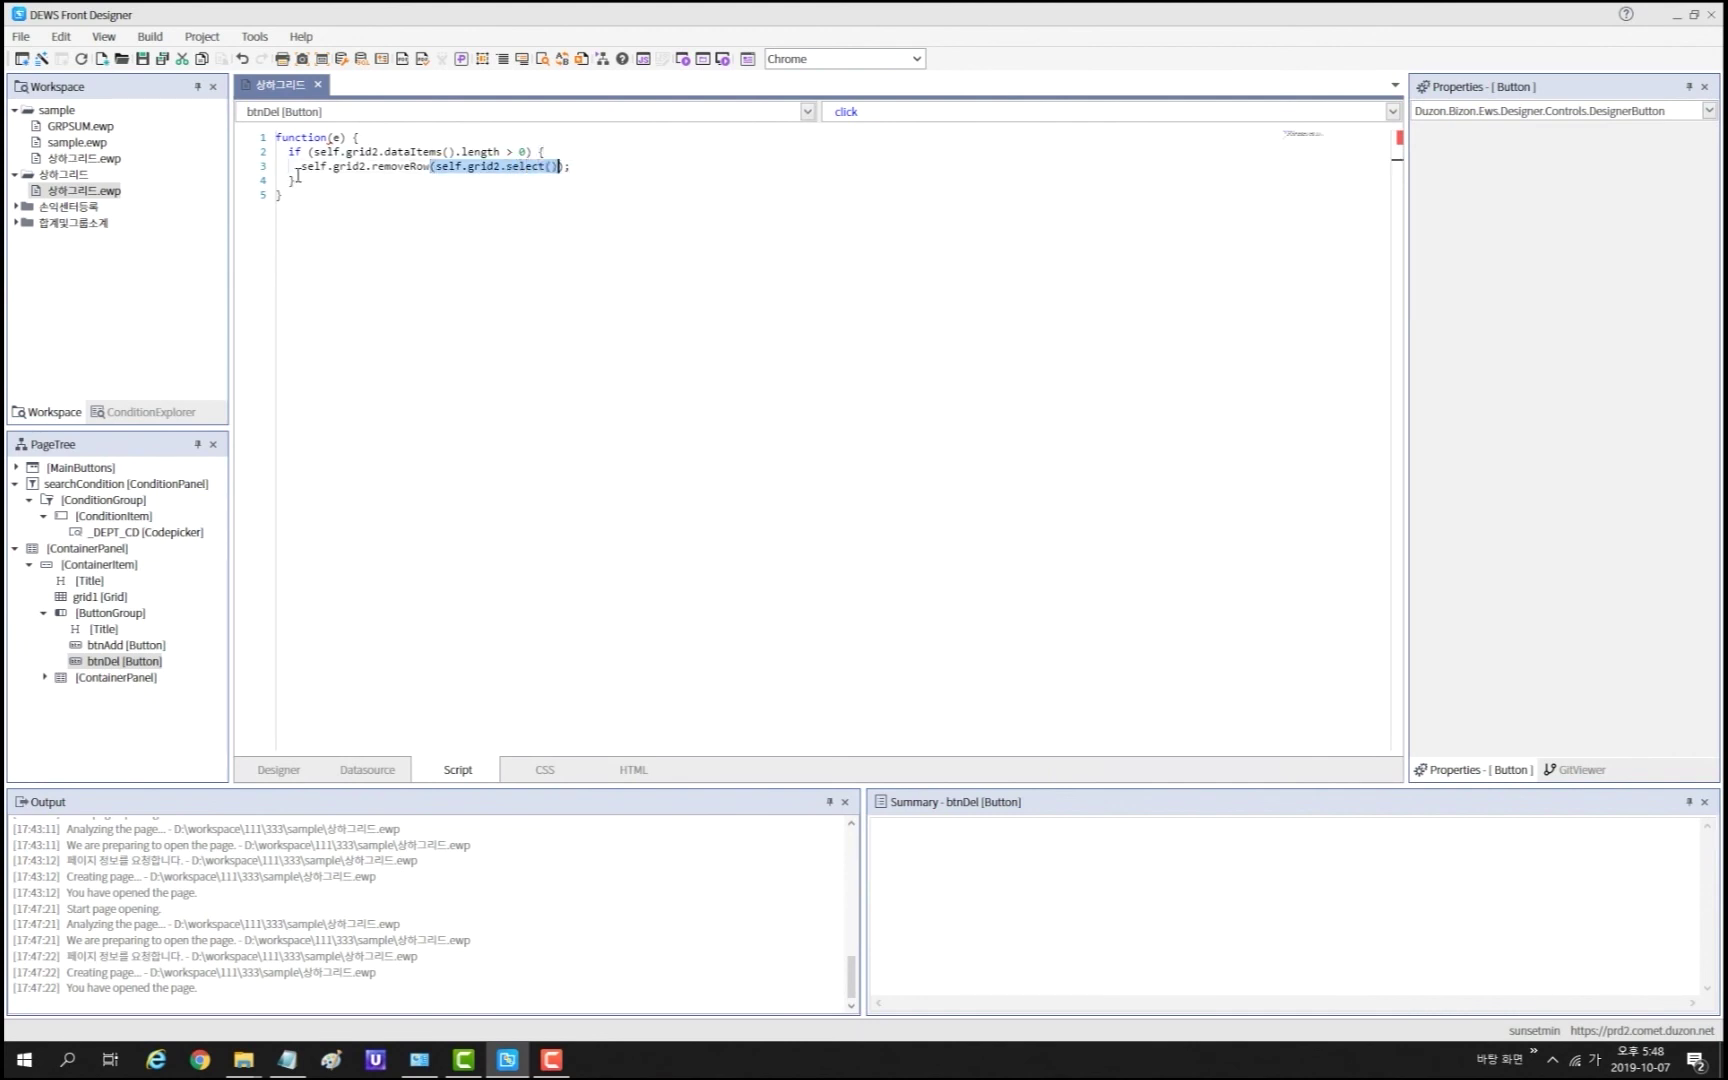
Step: Replace the delete main button's click script with code removing grid1's selected row when rows exist and clearing grid2's dataSource when none remain
click(482, 115)
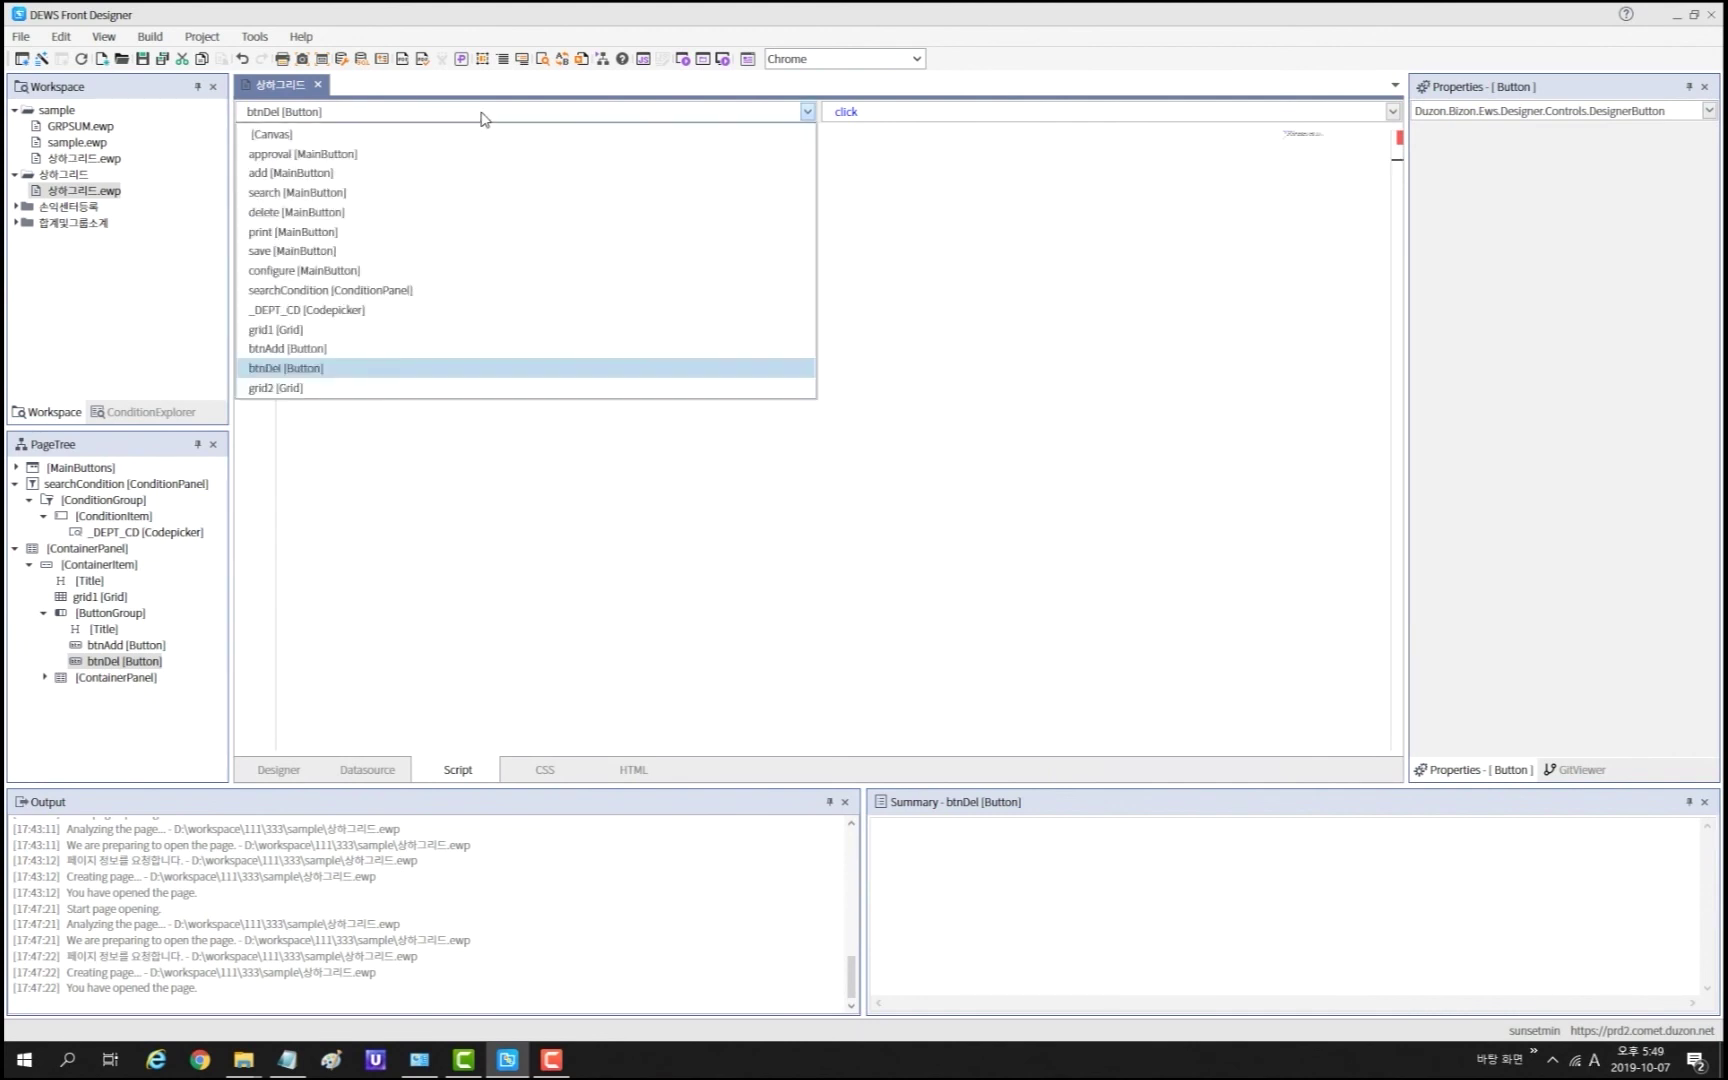
click(473, 215)
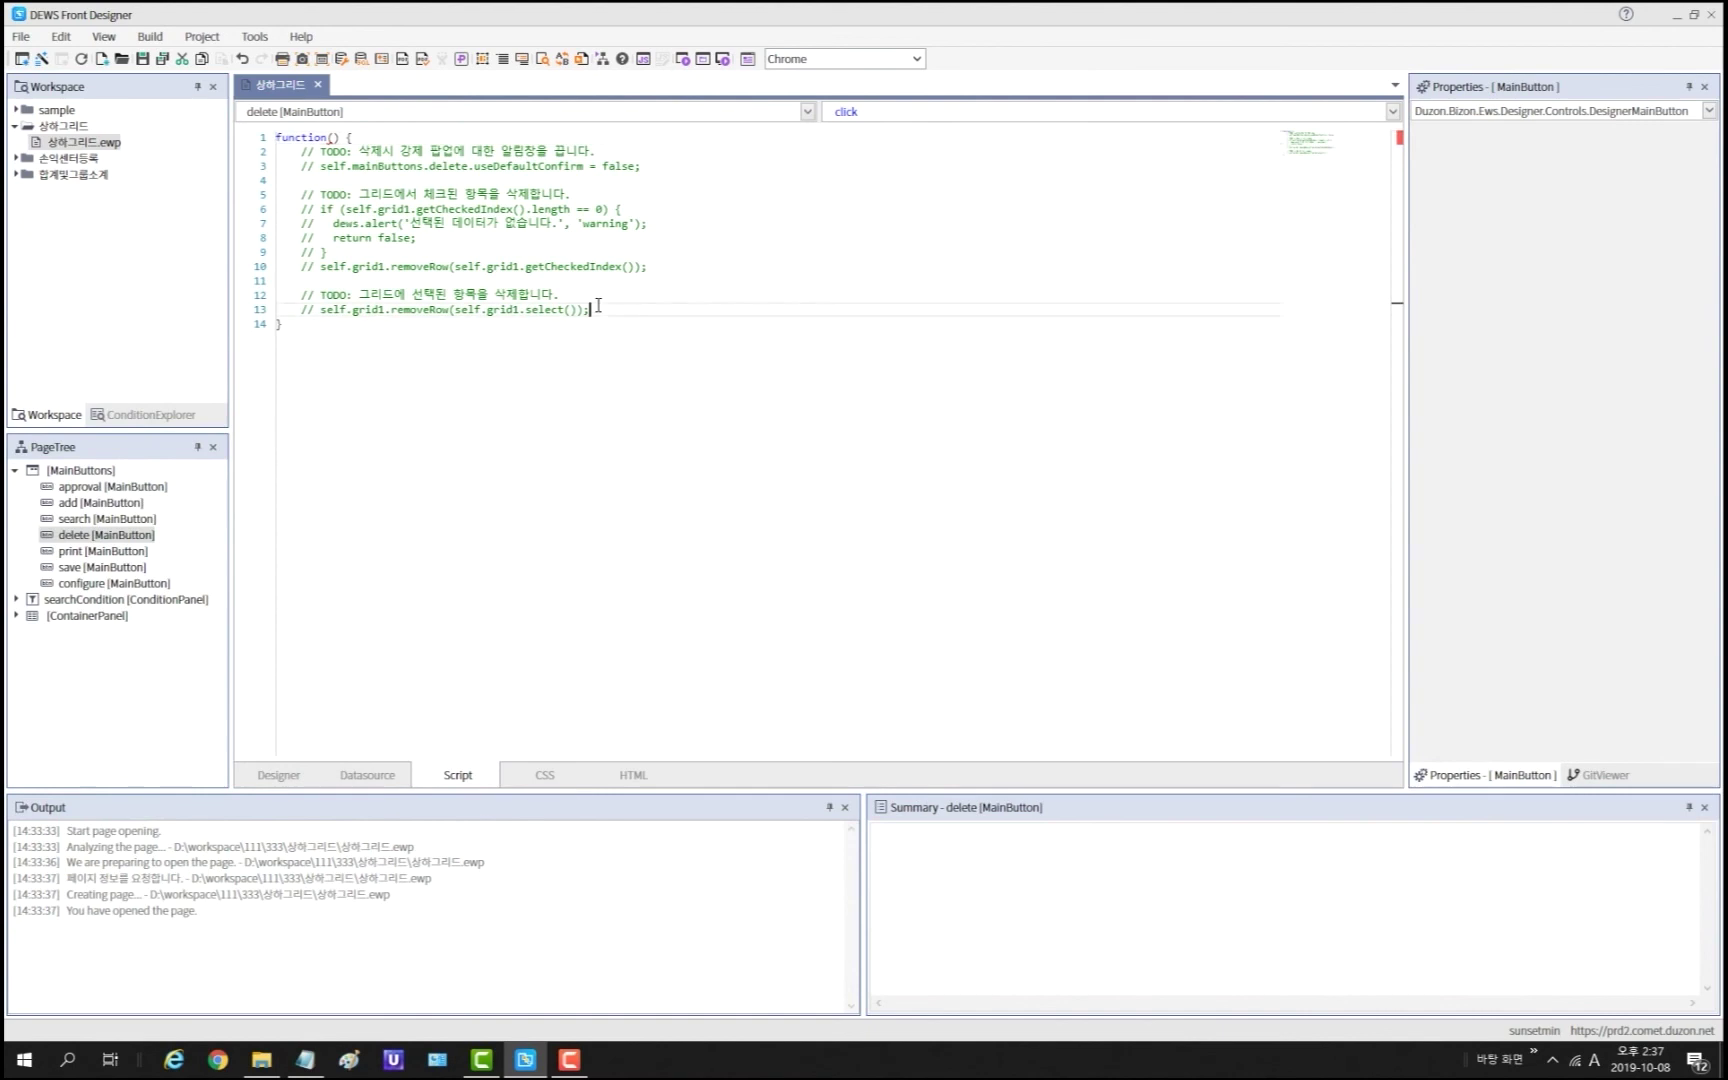
drag(594, 310, 195, 155)
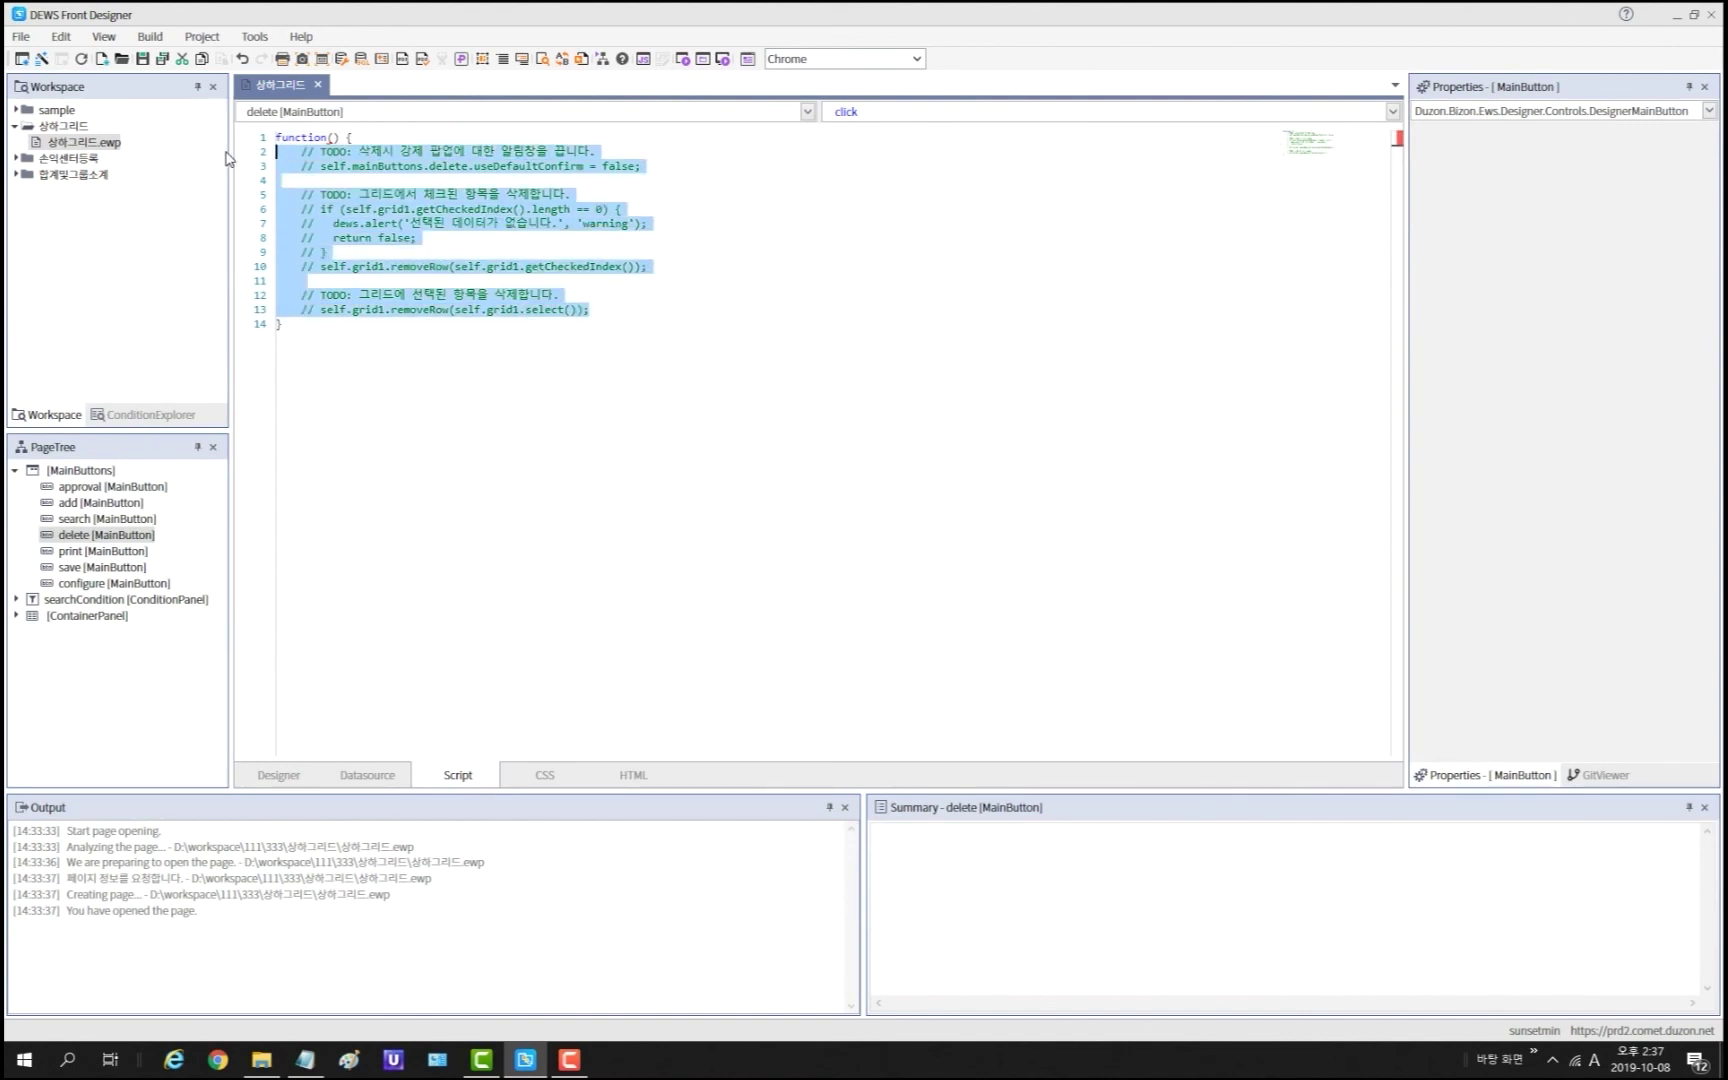
text(// 데이터 행이 있는지   if (self.grid1.dataItems().length > 0) {     // 선택한 행을 삭제     self.grid1.removeRow(self.grid1.select());      // 데이터 행이 없을 때     if (self.grid1.dataItems().length == 0) {      // 디테일 그리드 데이터소스 데이터를 초기화       self.grid2.dataSource.data([]);     }   })
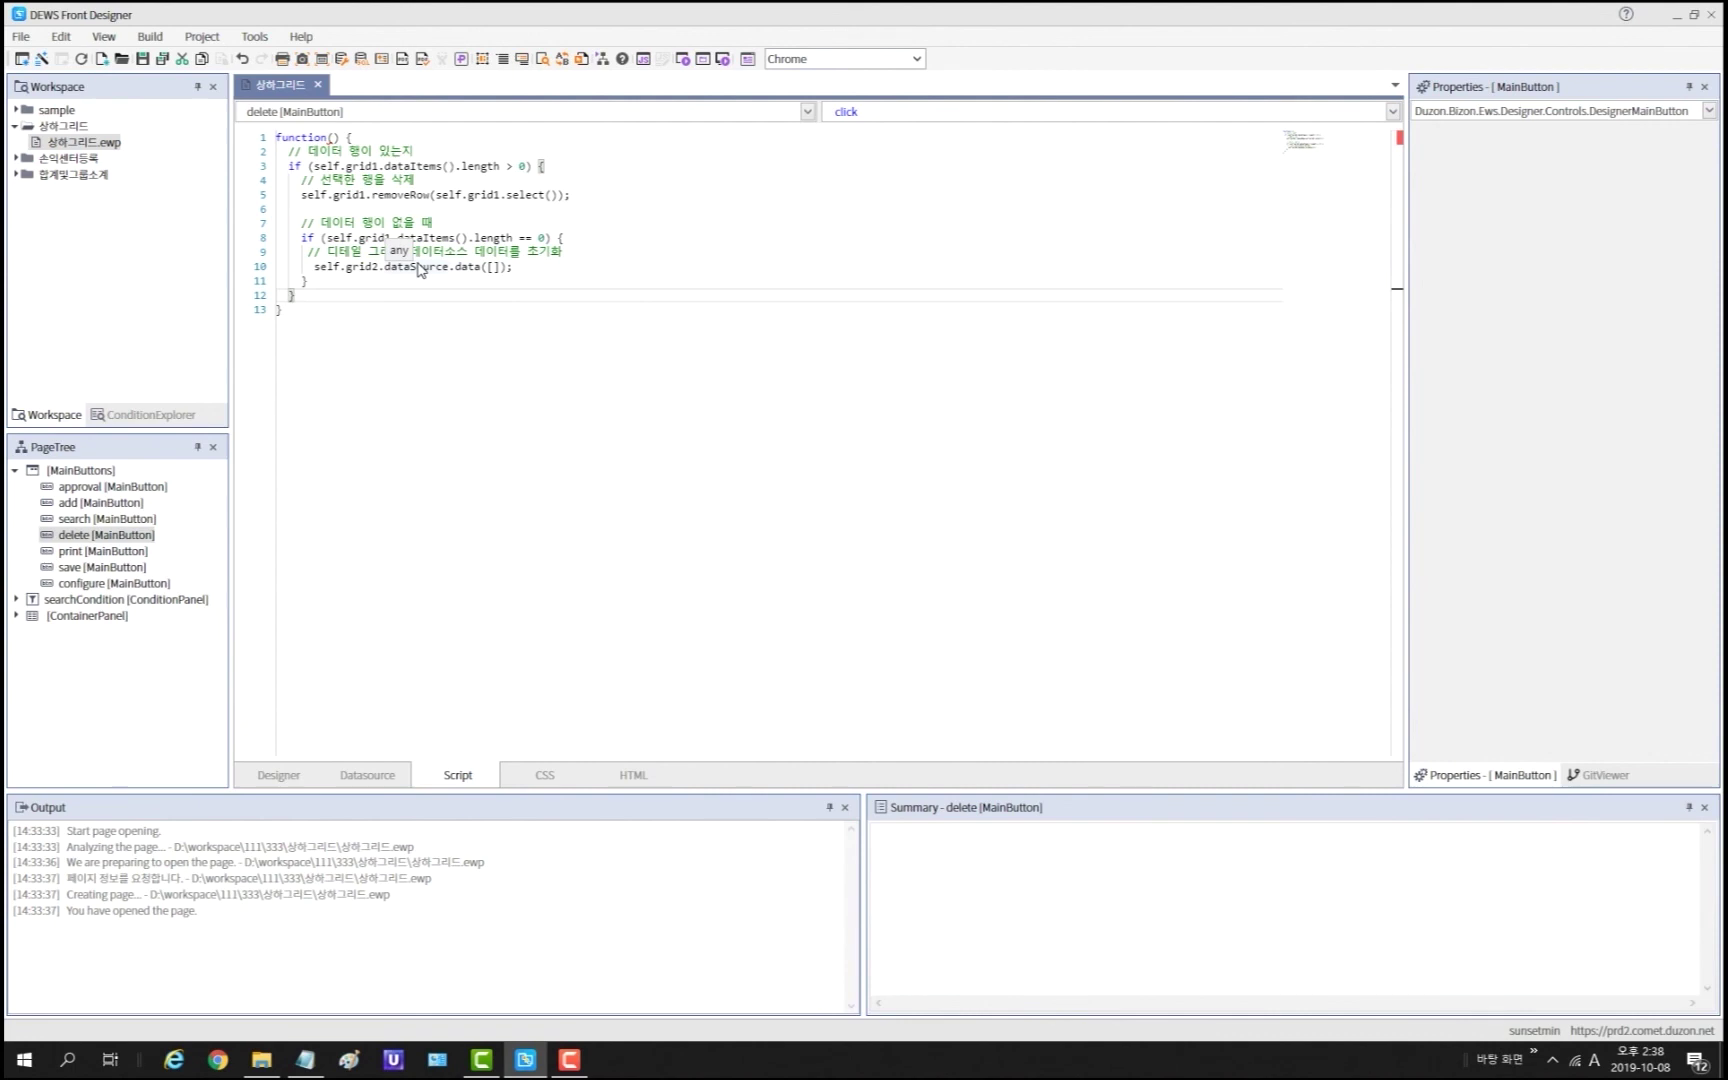
Step: Replace the save main button's click script with code checking for changes, validating both grids, and posting MSTGRID and DTLGRID dirty data to 'PS', 'ProjectSystemWbsService', 'emp_save'
click(366, 112)
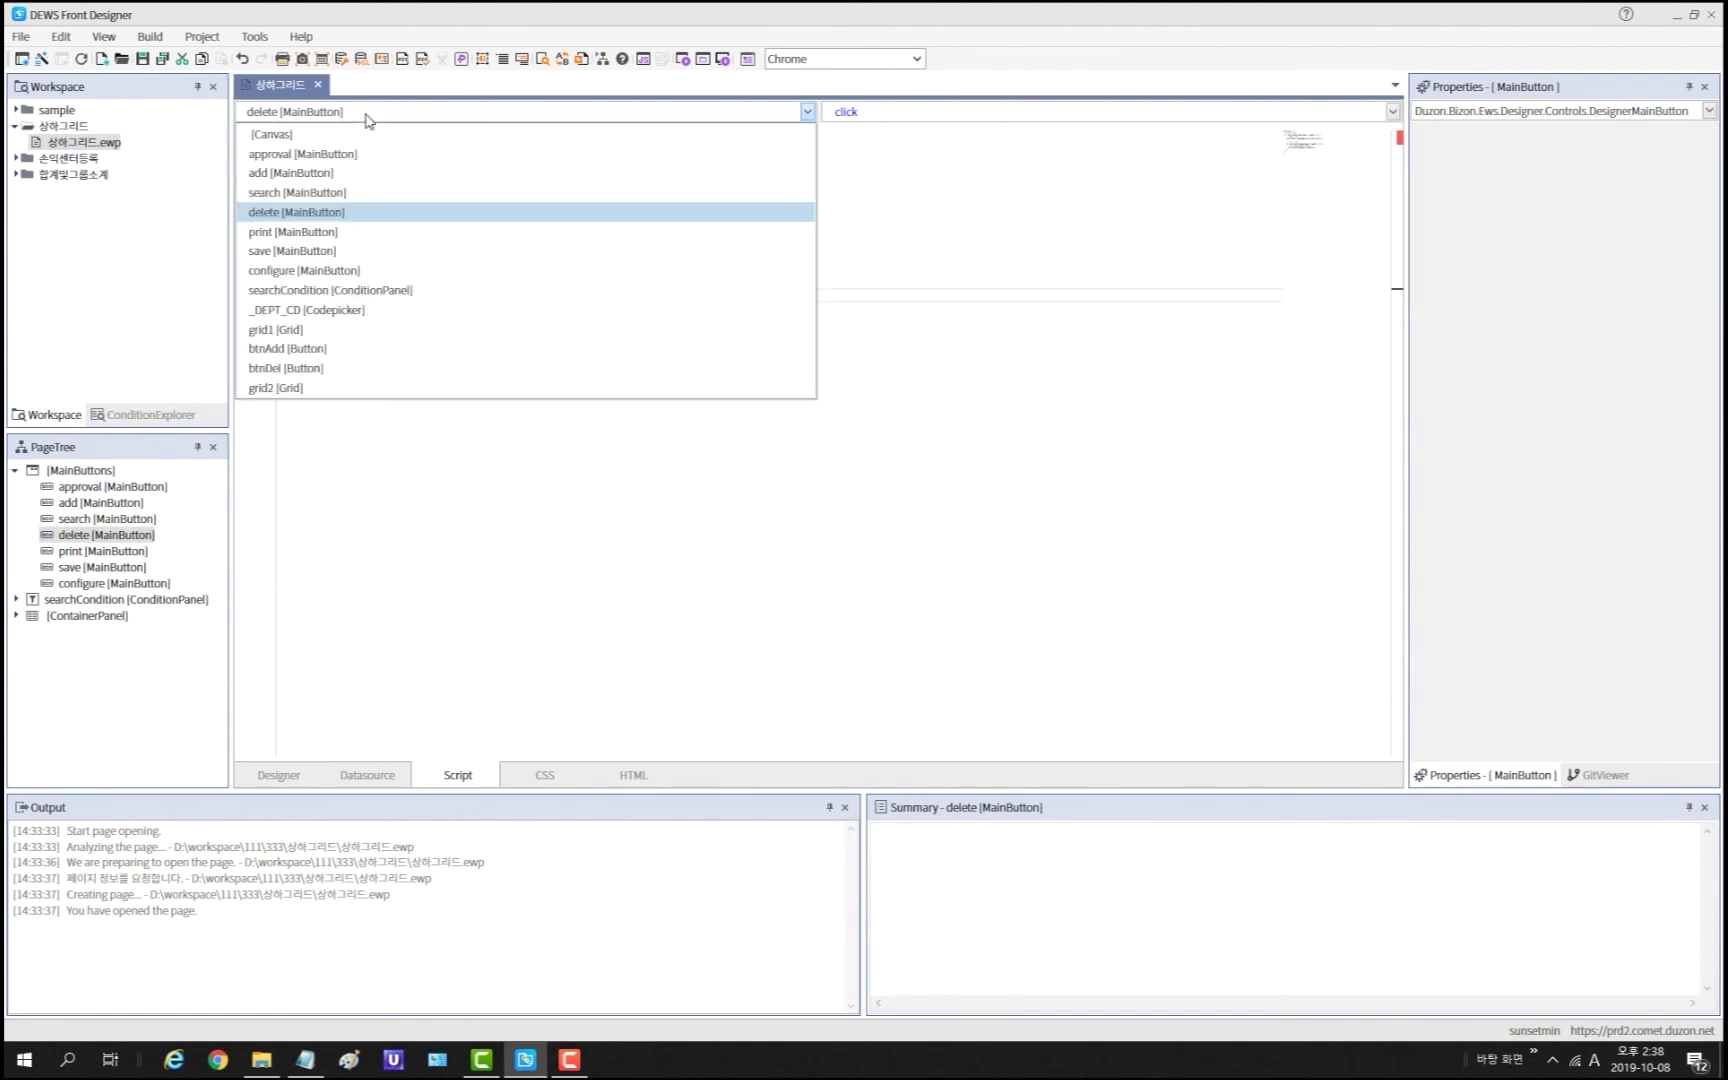
click(344, 251)
click(856, 113)
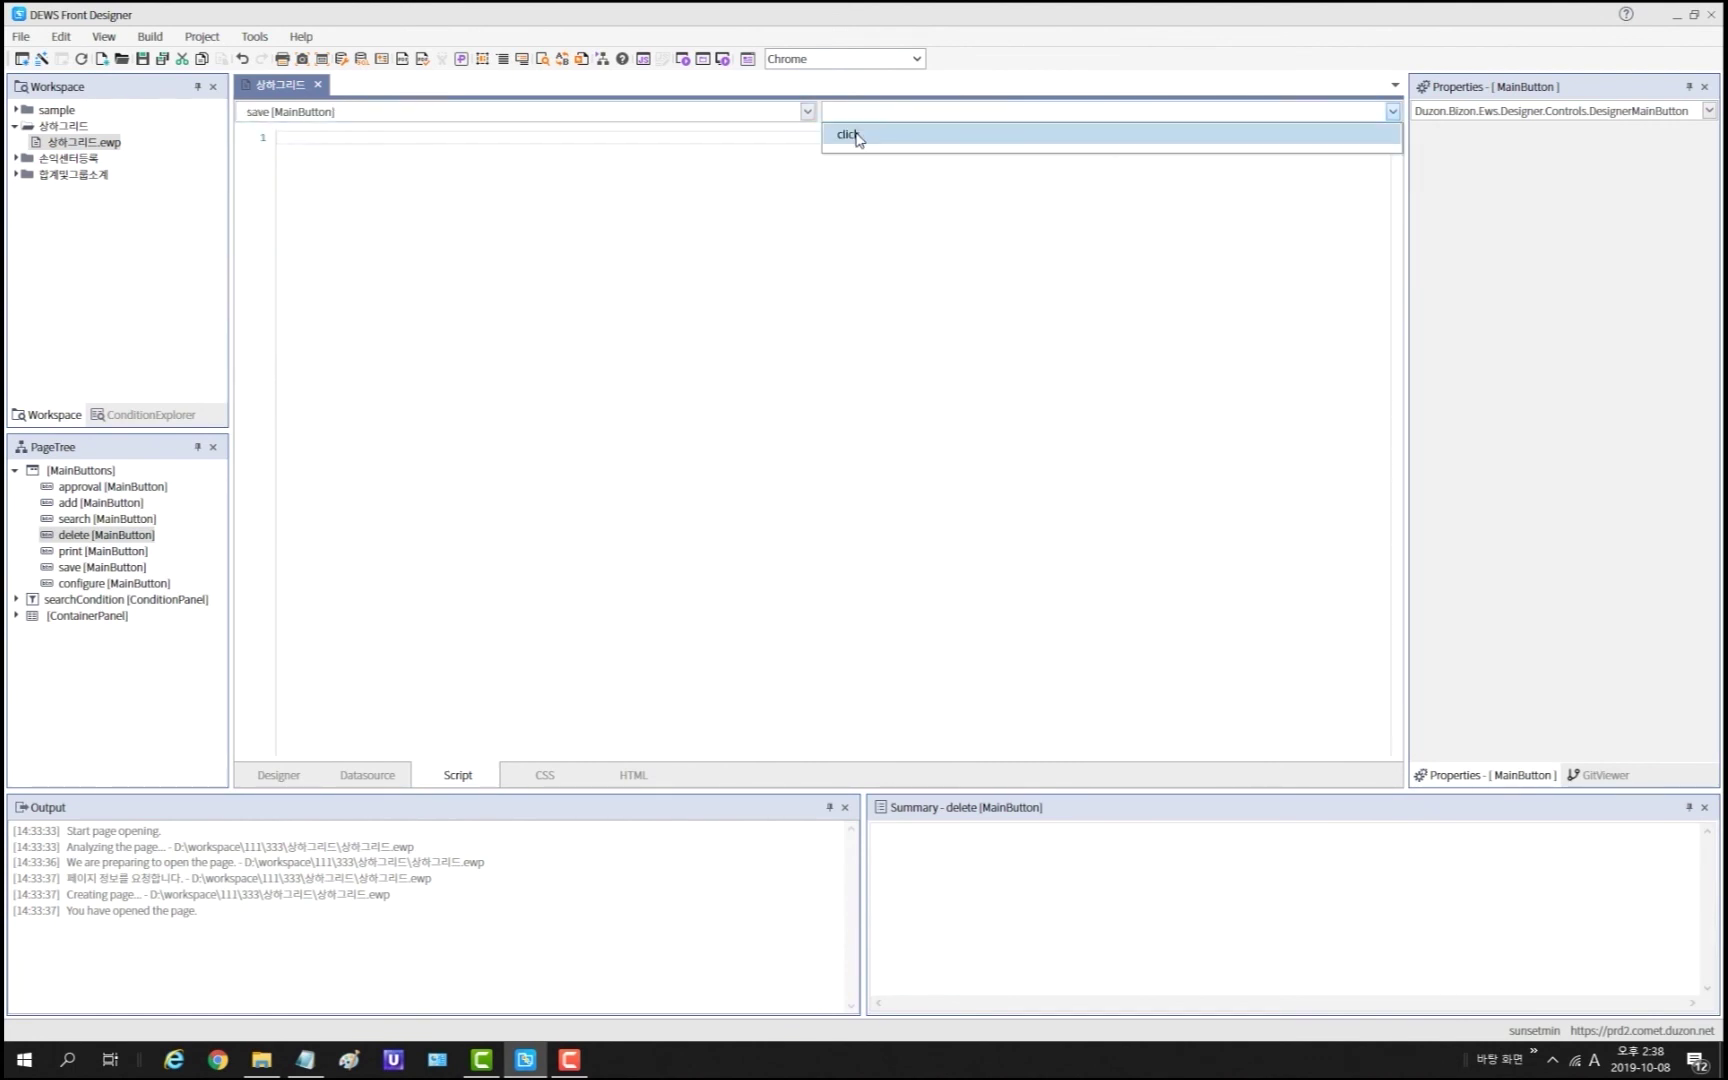
click(856, 137)
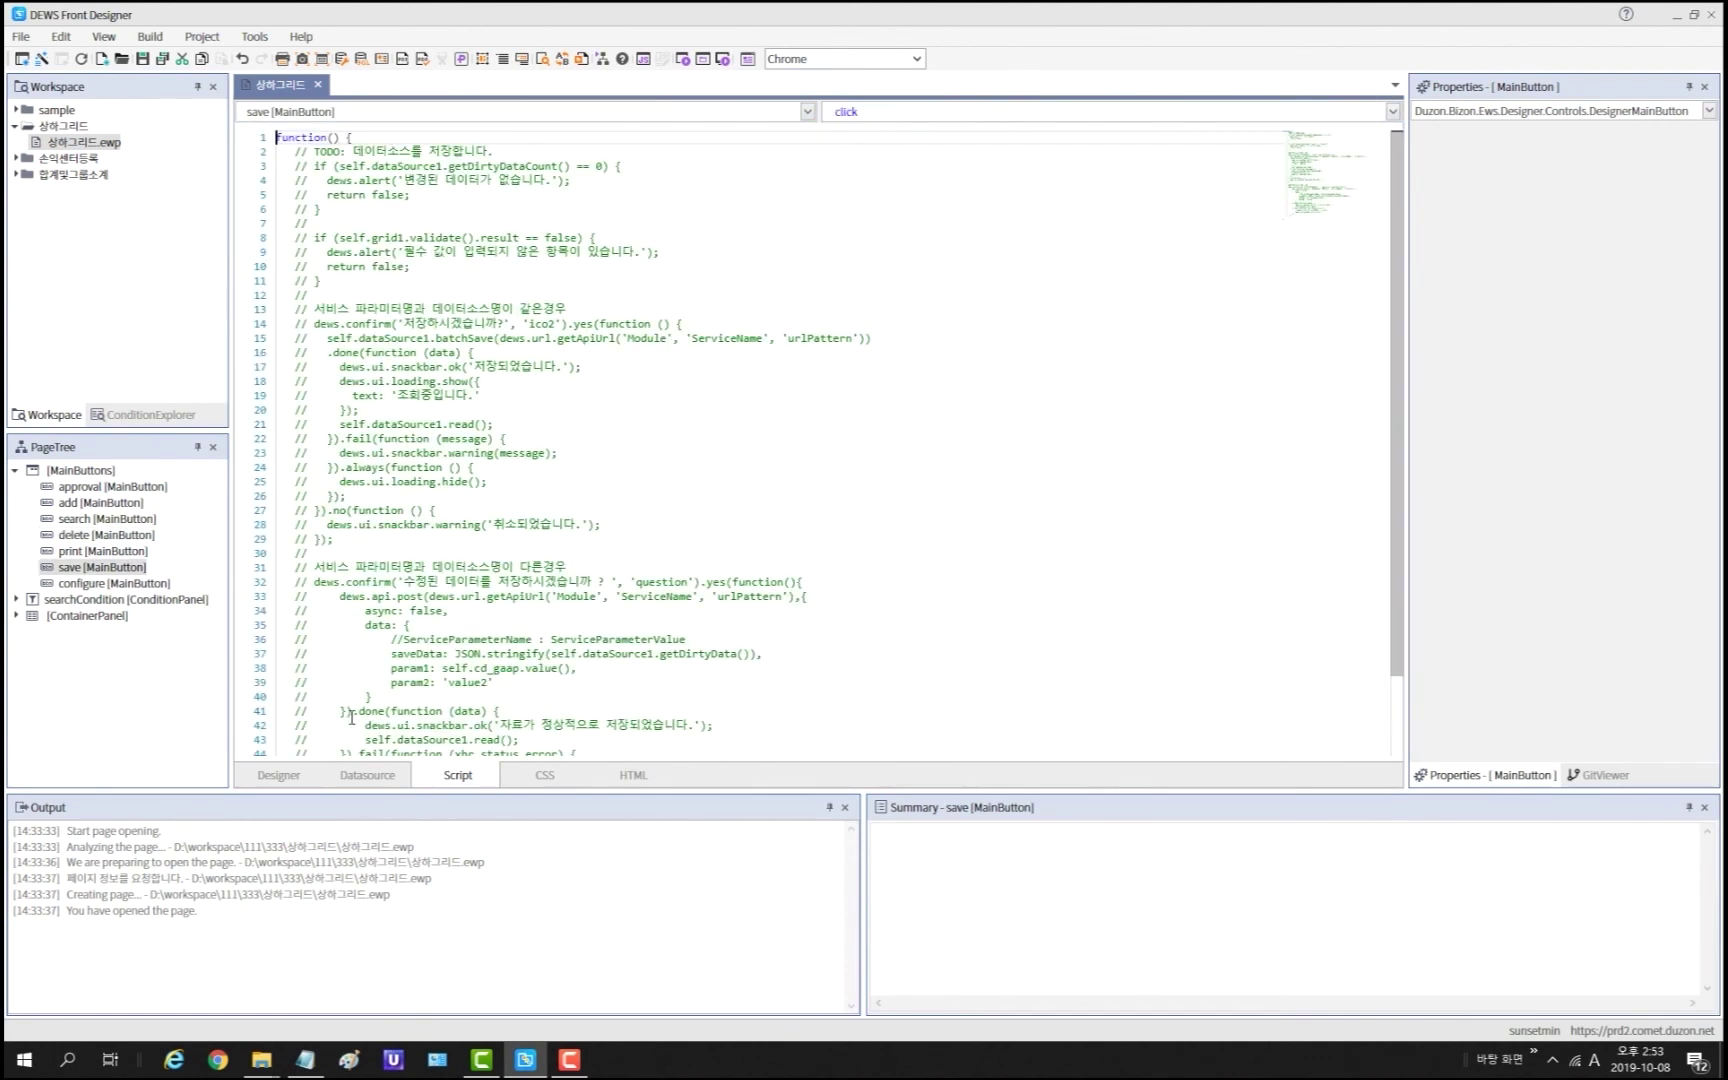
scroll(350, 710, down, 3)
drag(345, 718, 177, 142)
text(// 변경된 데이터 체크   if (self.mstGrid_ds.getDirtyDataCount() == 0 && self.dtlGrid_ds.getDirtyDataCount() == 0) {     dews.alert('변경된 데이터가 없습니다.');     return false;   }    // 필수 입력 필드값 체크   if (!self.grid1.validate().result) {     dews.alert("필수입력값이 누락되었습니다.");     return false;   }    if (!self.grid2.validate({ mode: true, showTooltip: true }).result) {     return false;   }    // 저장 서비스 API 호출   // 서비스 파라미터명과 데이터소스명이 다른경우   dews.confirm('저장하시겠습니까 ? ', 'question').yes(function () {     dews.api.post(dews.url.getApiUrl('PS', 'ProjectSystemWbsService', 'emp_save'), {       async: false,       data: {         //ServiceParameterName : ServiceParameterValue         MSTGRID: JSON.stringify(self.mstGrid_ds.getDirtyData()),         DTLGRID: JSON.stringify(self.dtlGrid_ds.getDirtyData())       }     }).done(function (data) {       dews.ui.snackbar.ok('자료가 정상적으로 저장되었습니다.');       self.mstGrid_ds.read();     }).fail(function (xhr,status,error) {       //dews.error('저장이 실패하였습니다.', 'ico1');       dews.ui.snackbar.error(error);     });   });    // Master-Detail 저장 서비스가 다를 경우 2개 api 호출 })
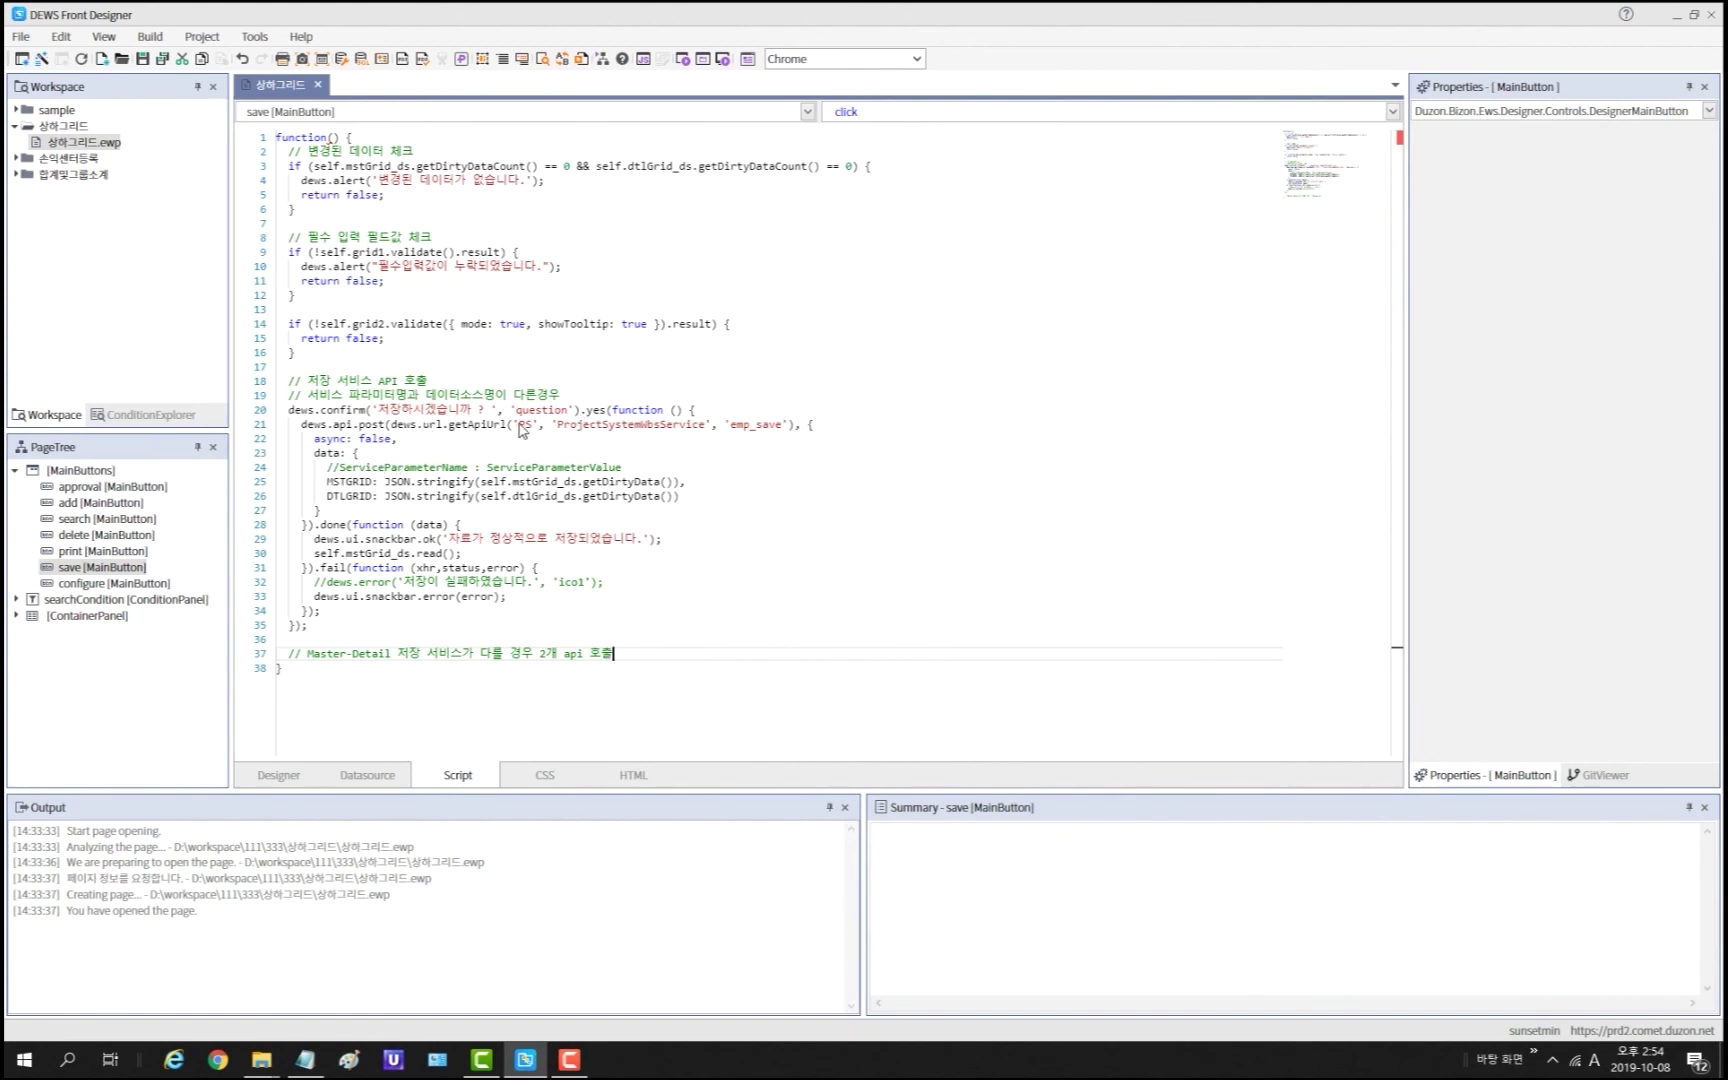
Step: Examine the save script's getApiUrl arguments and the MSTGRID and DTLGRID service parameters
drag(518, 425, 790, 428)
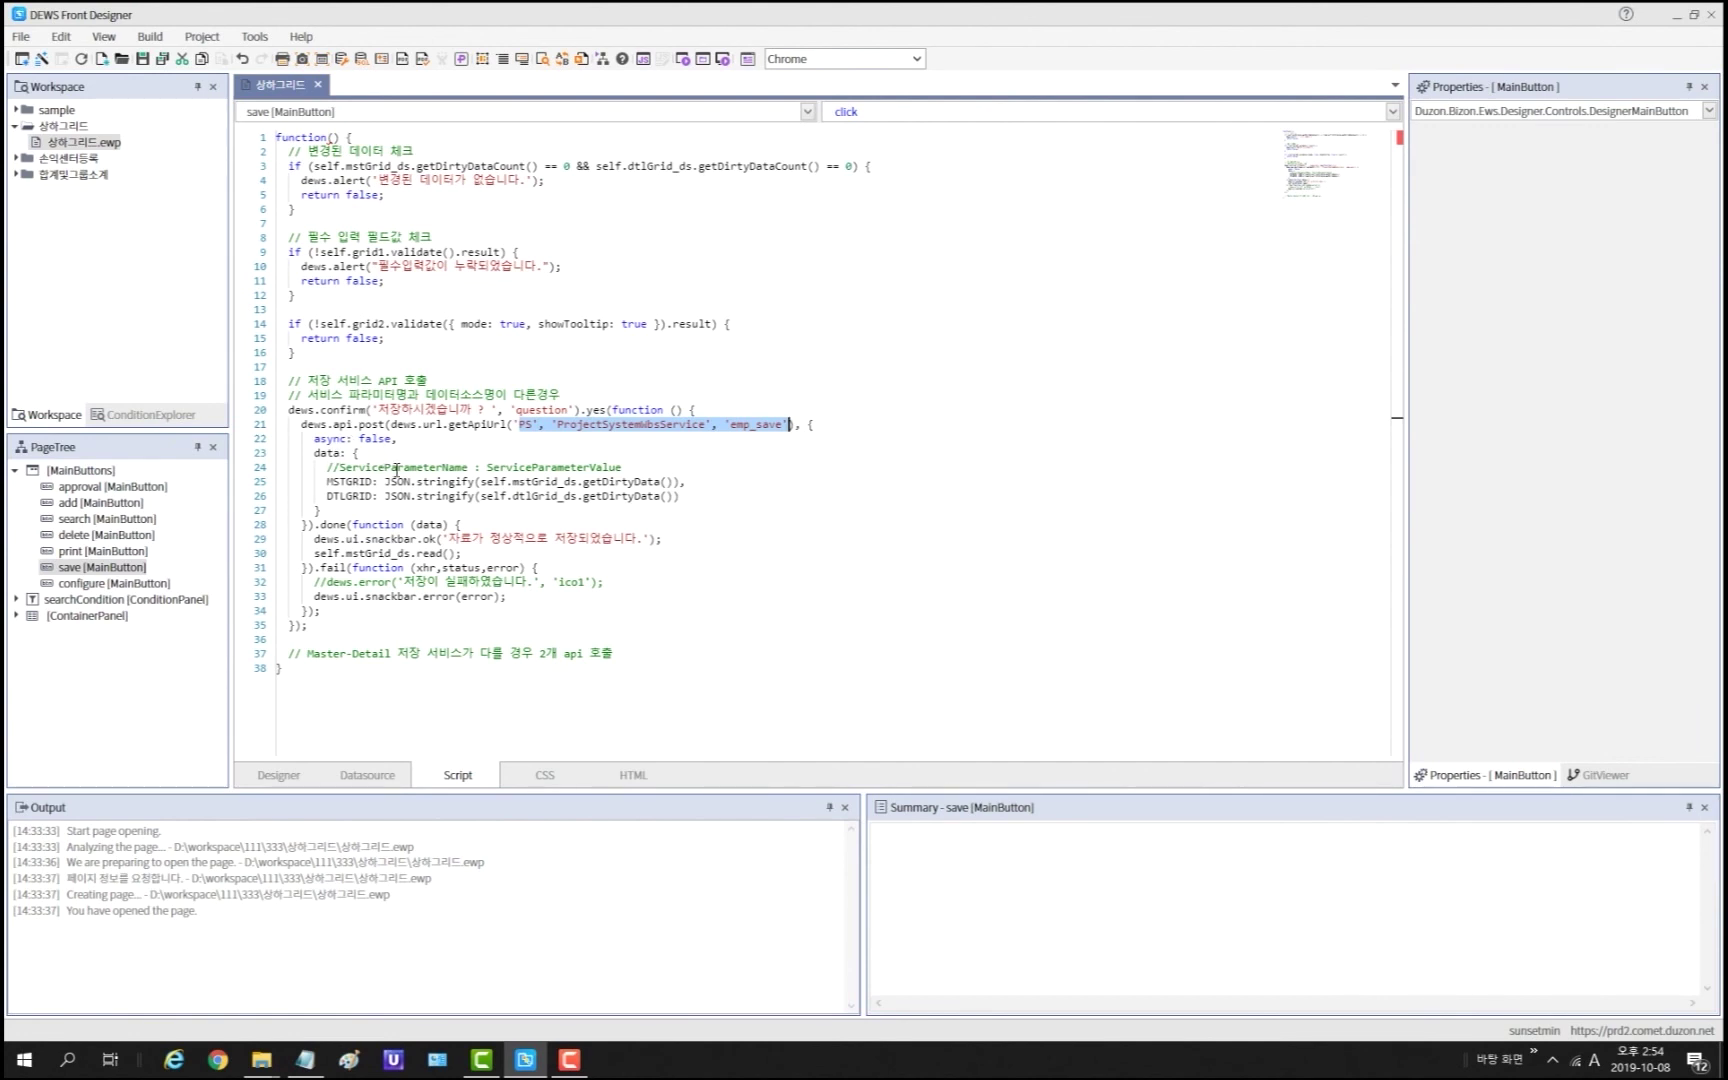
click(456, 467)
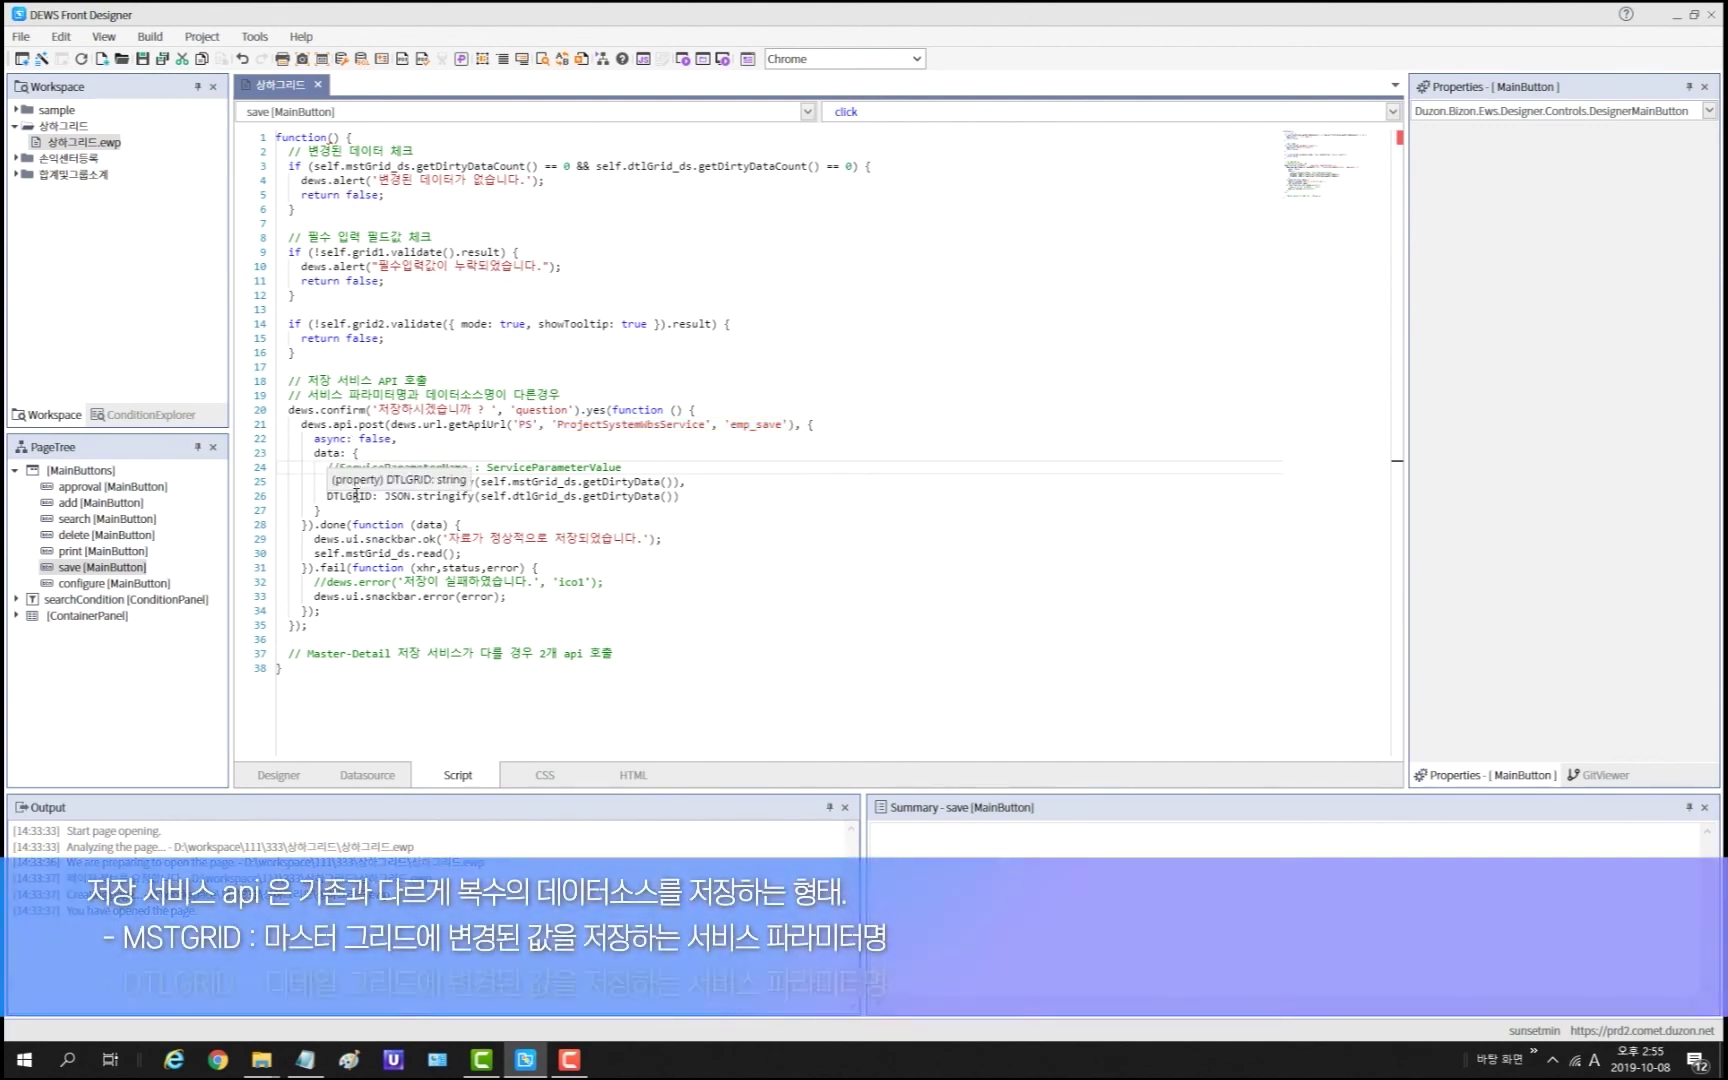
drag(326, 481, 686, 497)
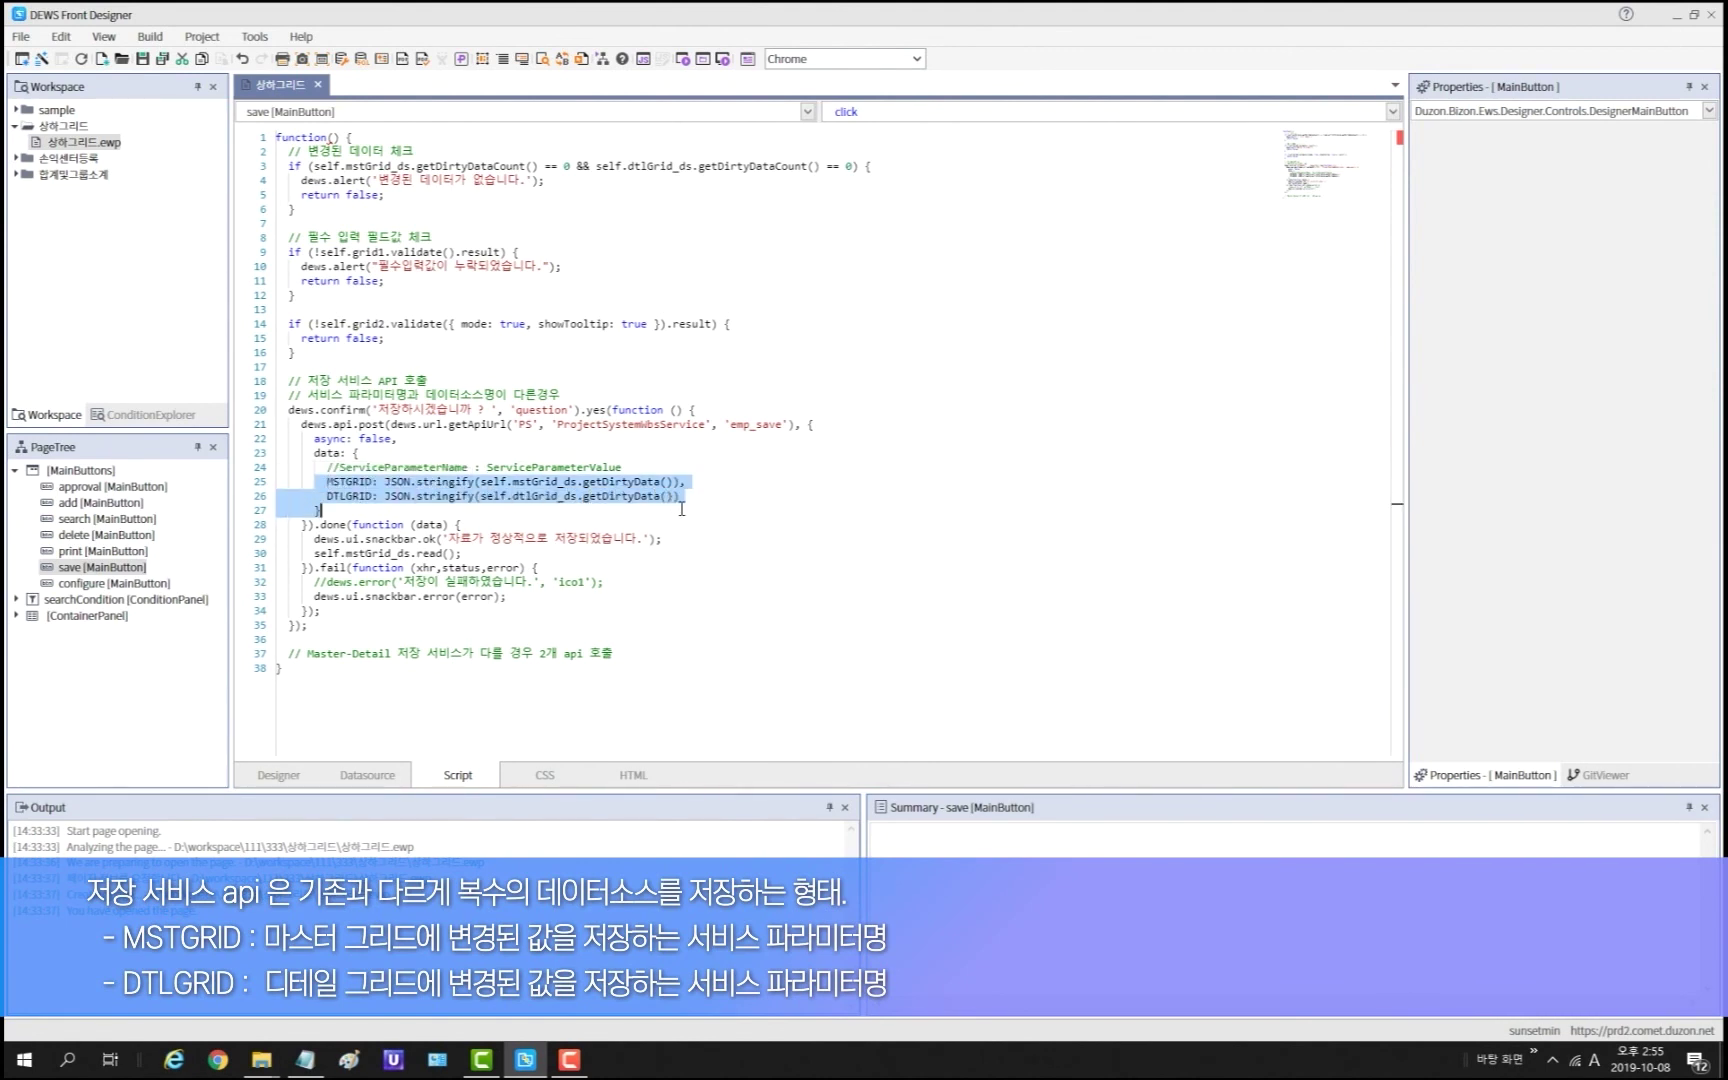
click(377, 482)
mouse_move(344, 486)
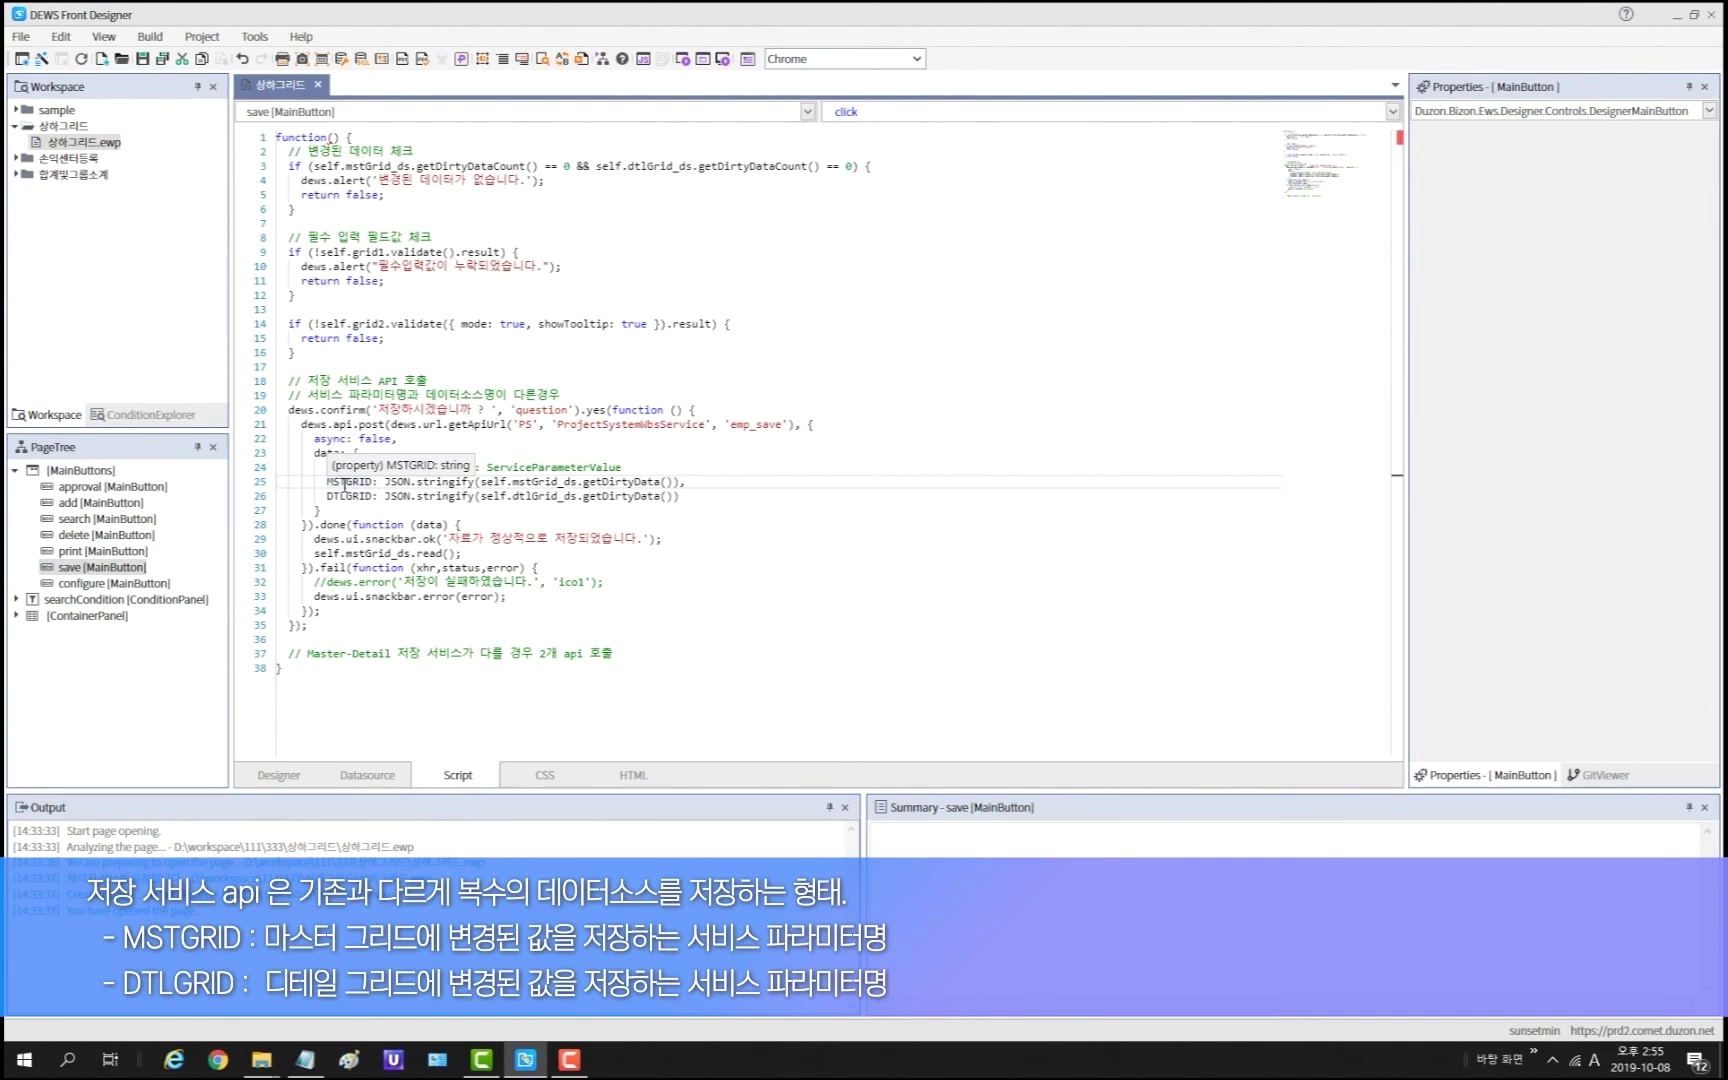
double_click(362, 497)
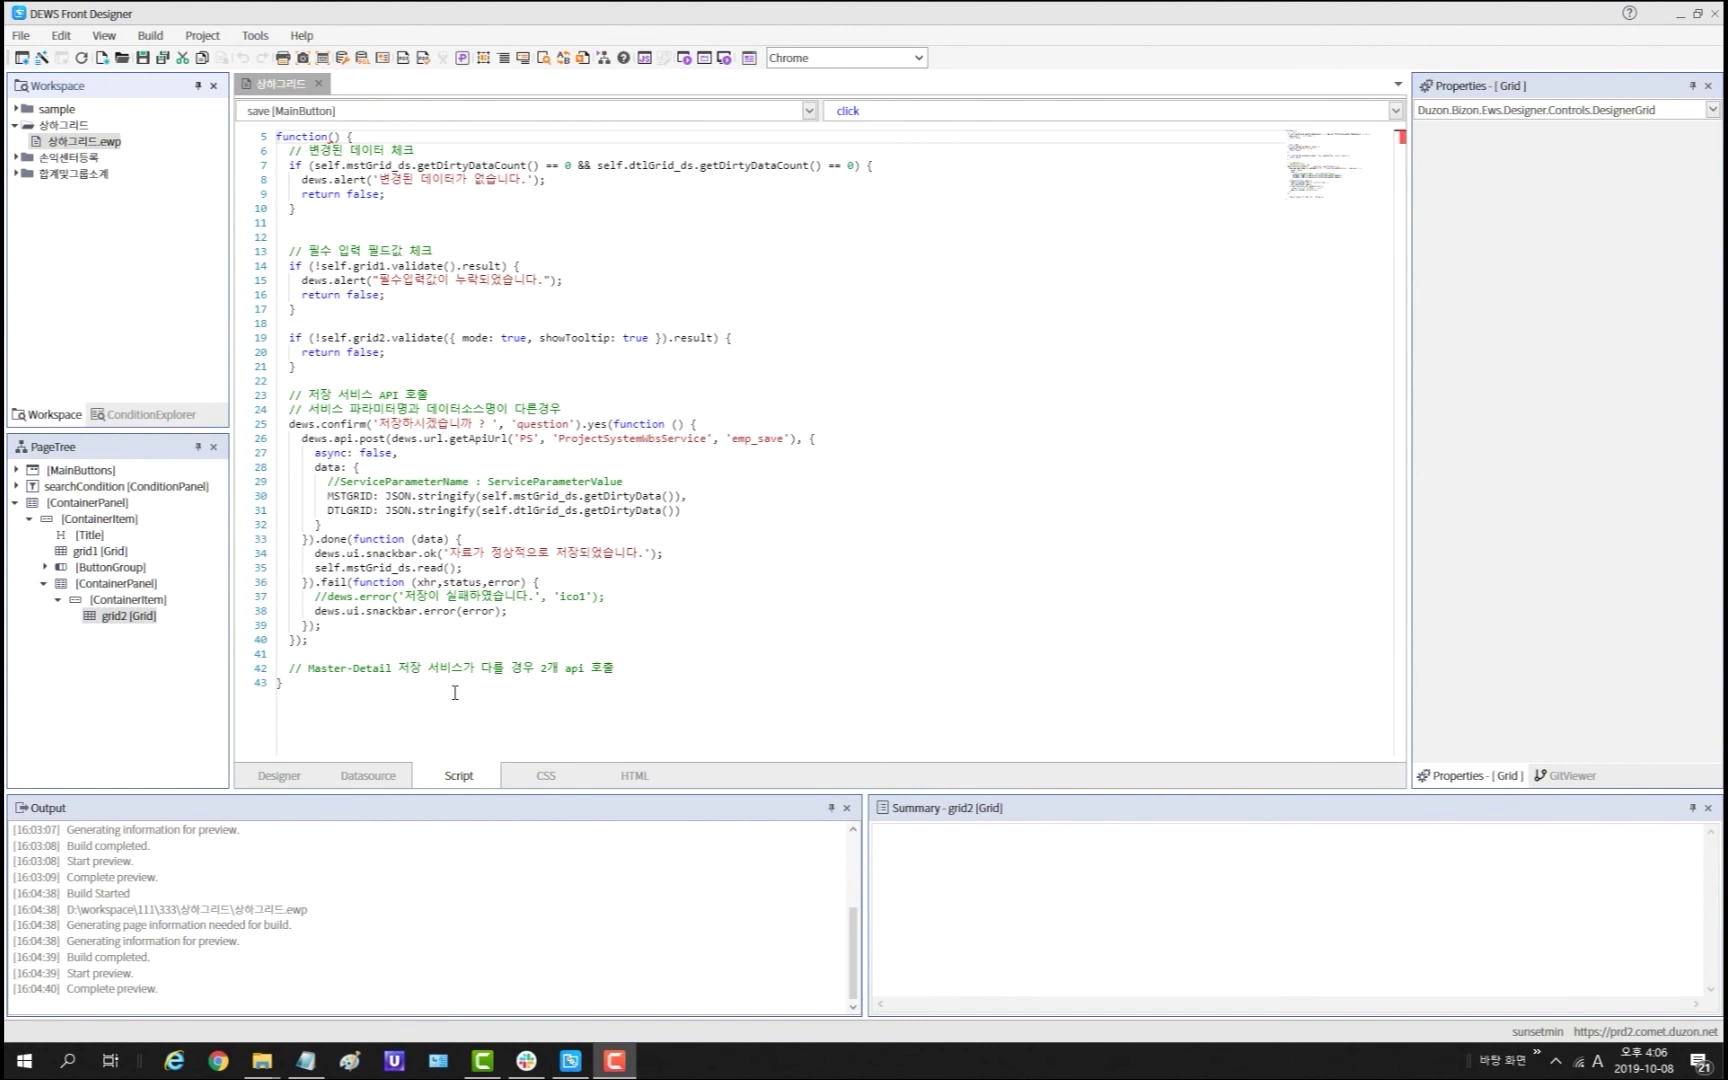
Step: Preview the page in the browser and test saving without any changed data, dismissing the alert
key(F5)
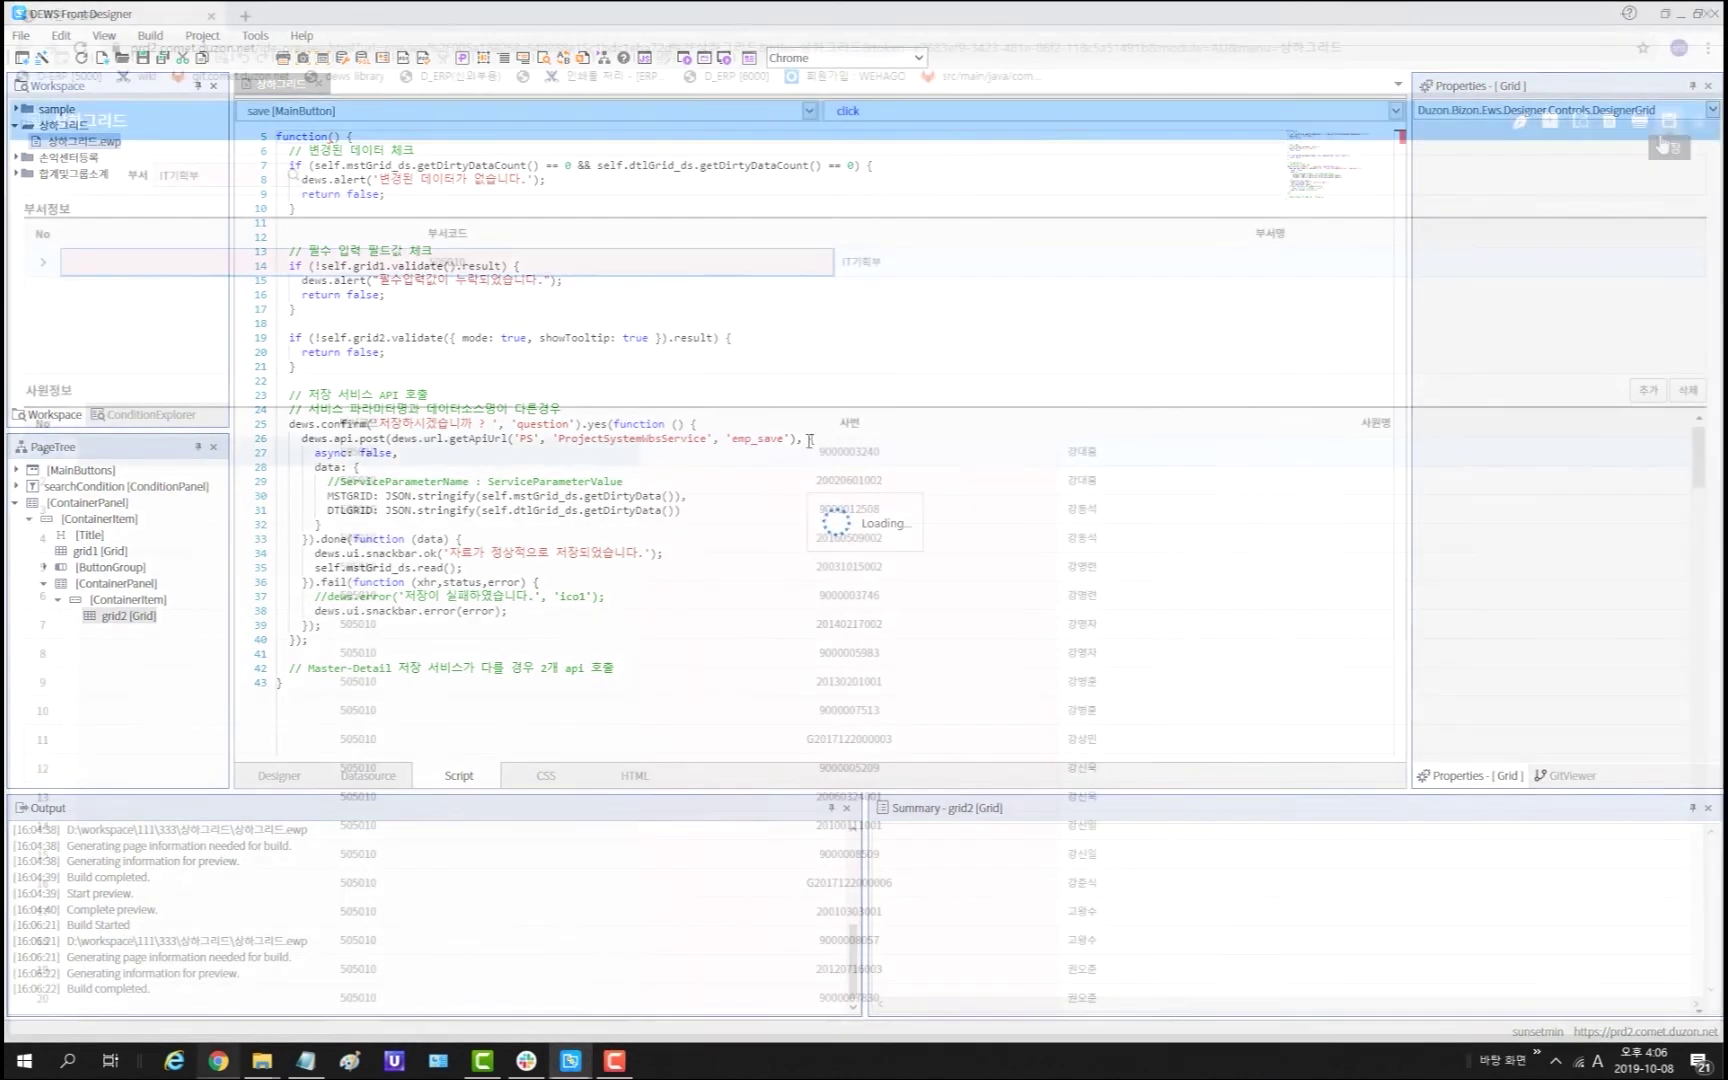
click(1668, 120)
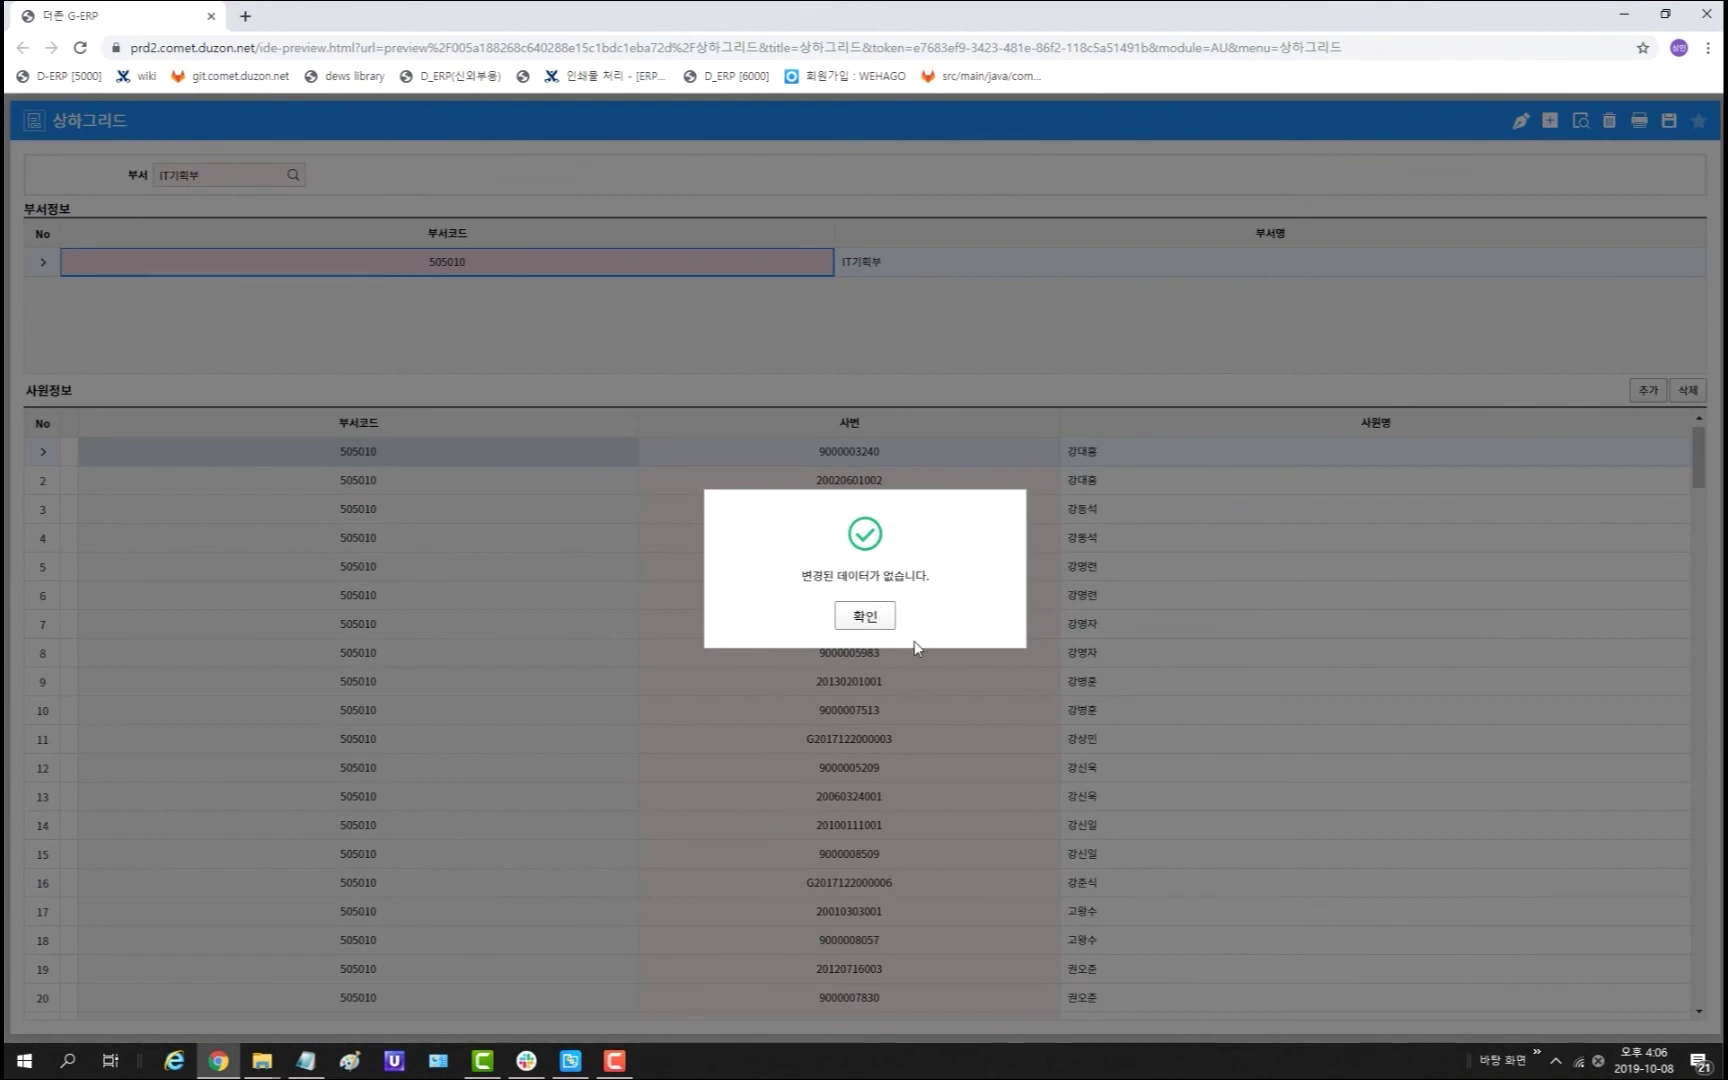
click(885, 628)
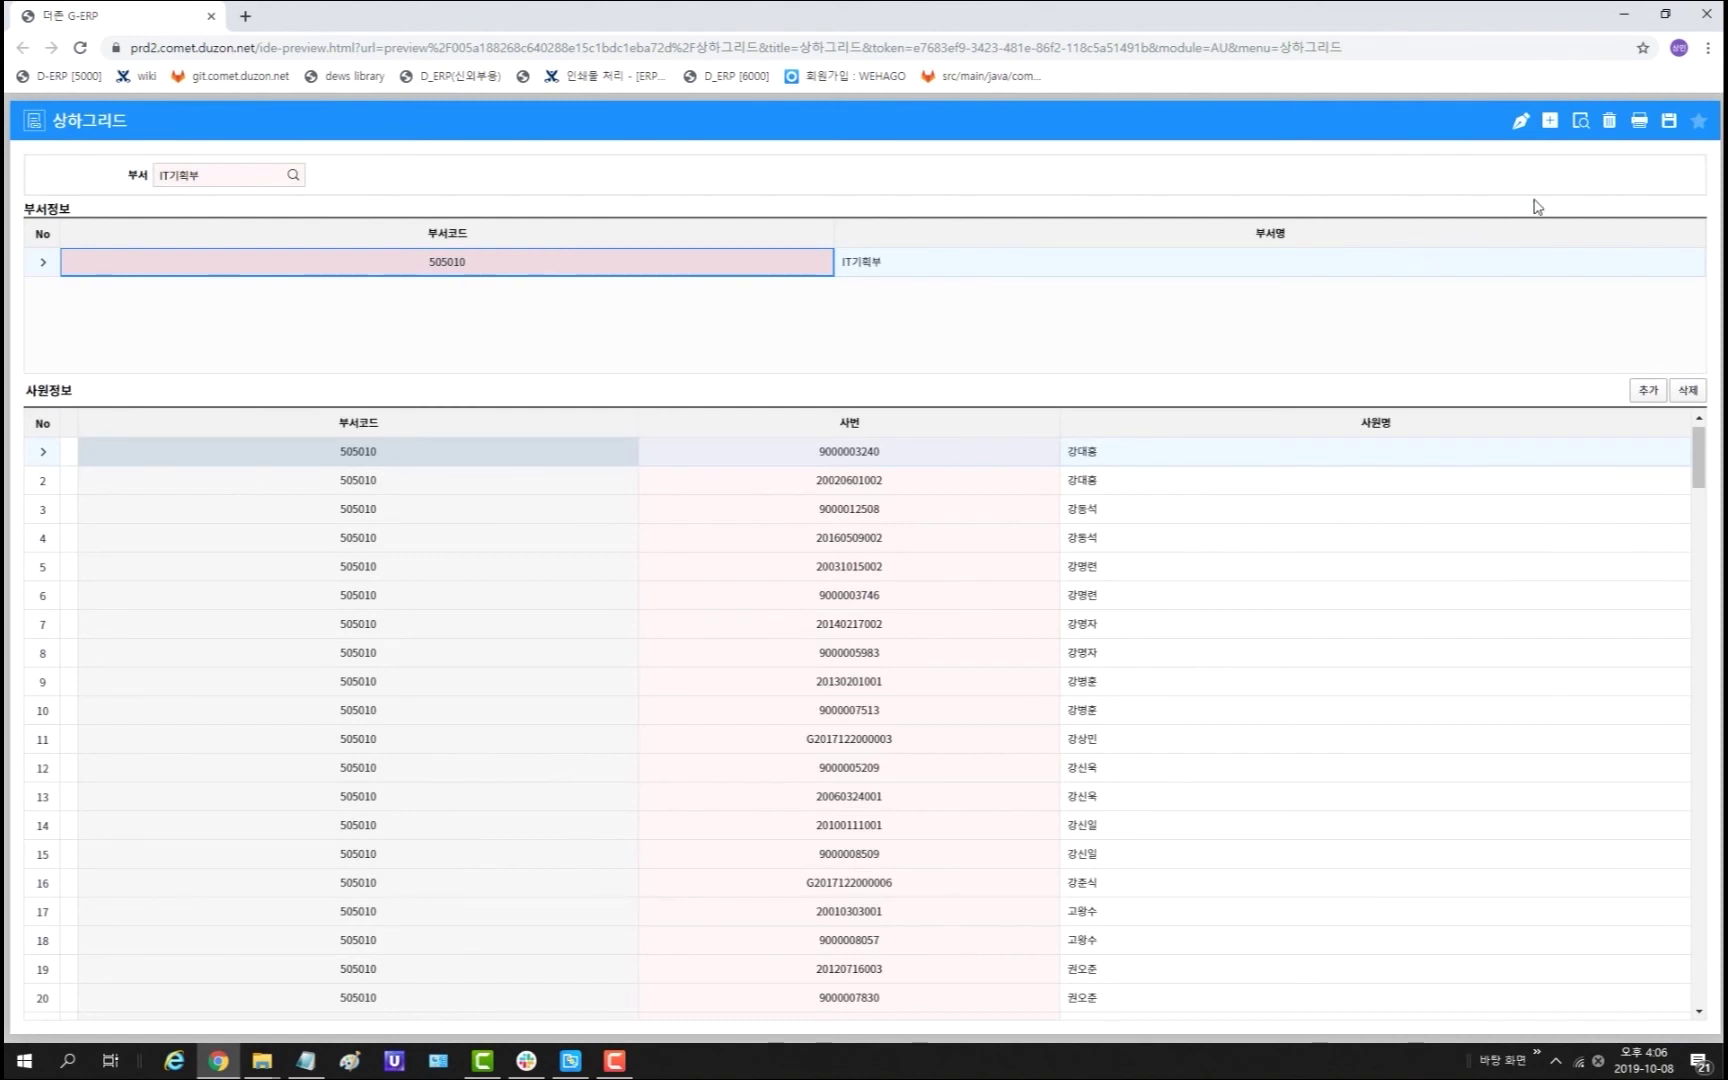
Step: Test saving an empty new row in the 부서정보 grid, dismiss the alert and rerun the search
click(1549, 120)
click(1662, 120)
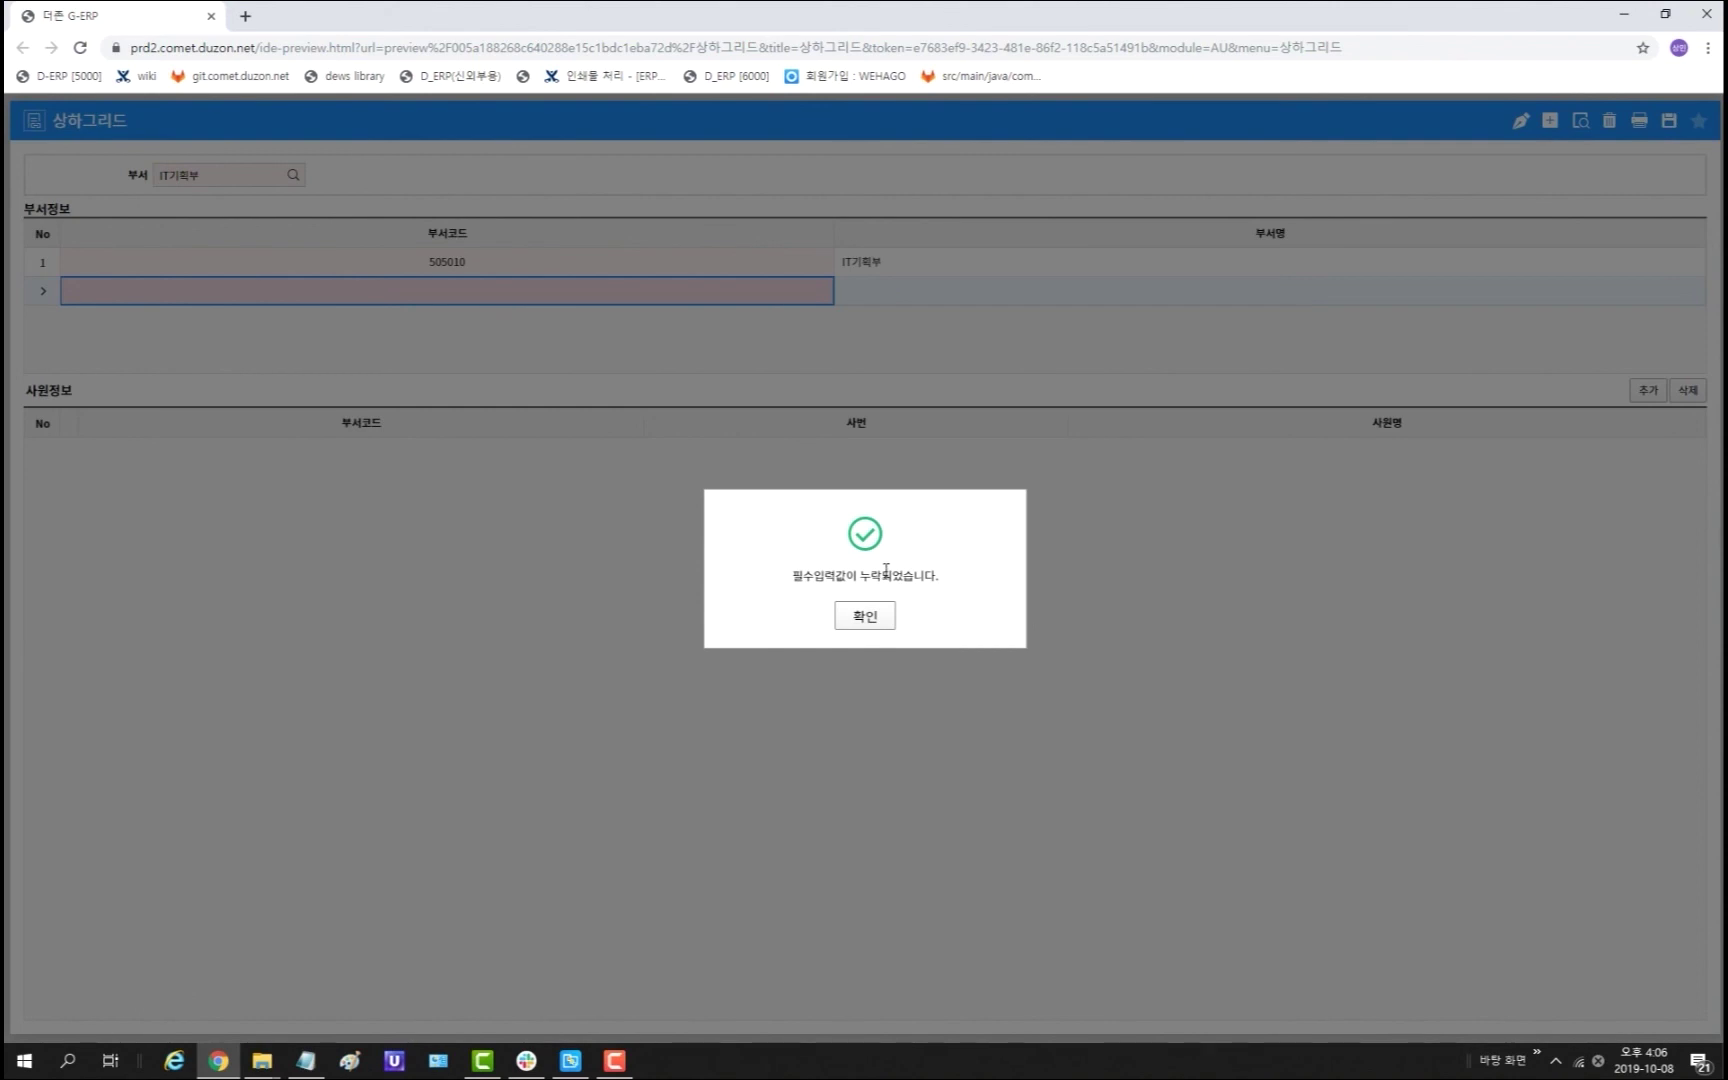
click(879, 617)
click(1589, 124)
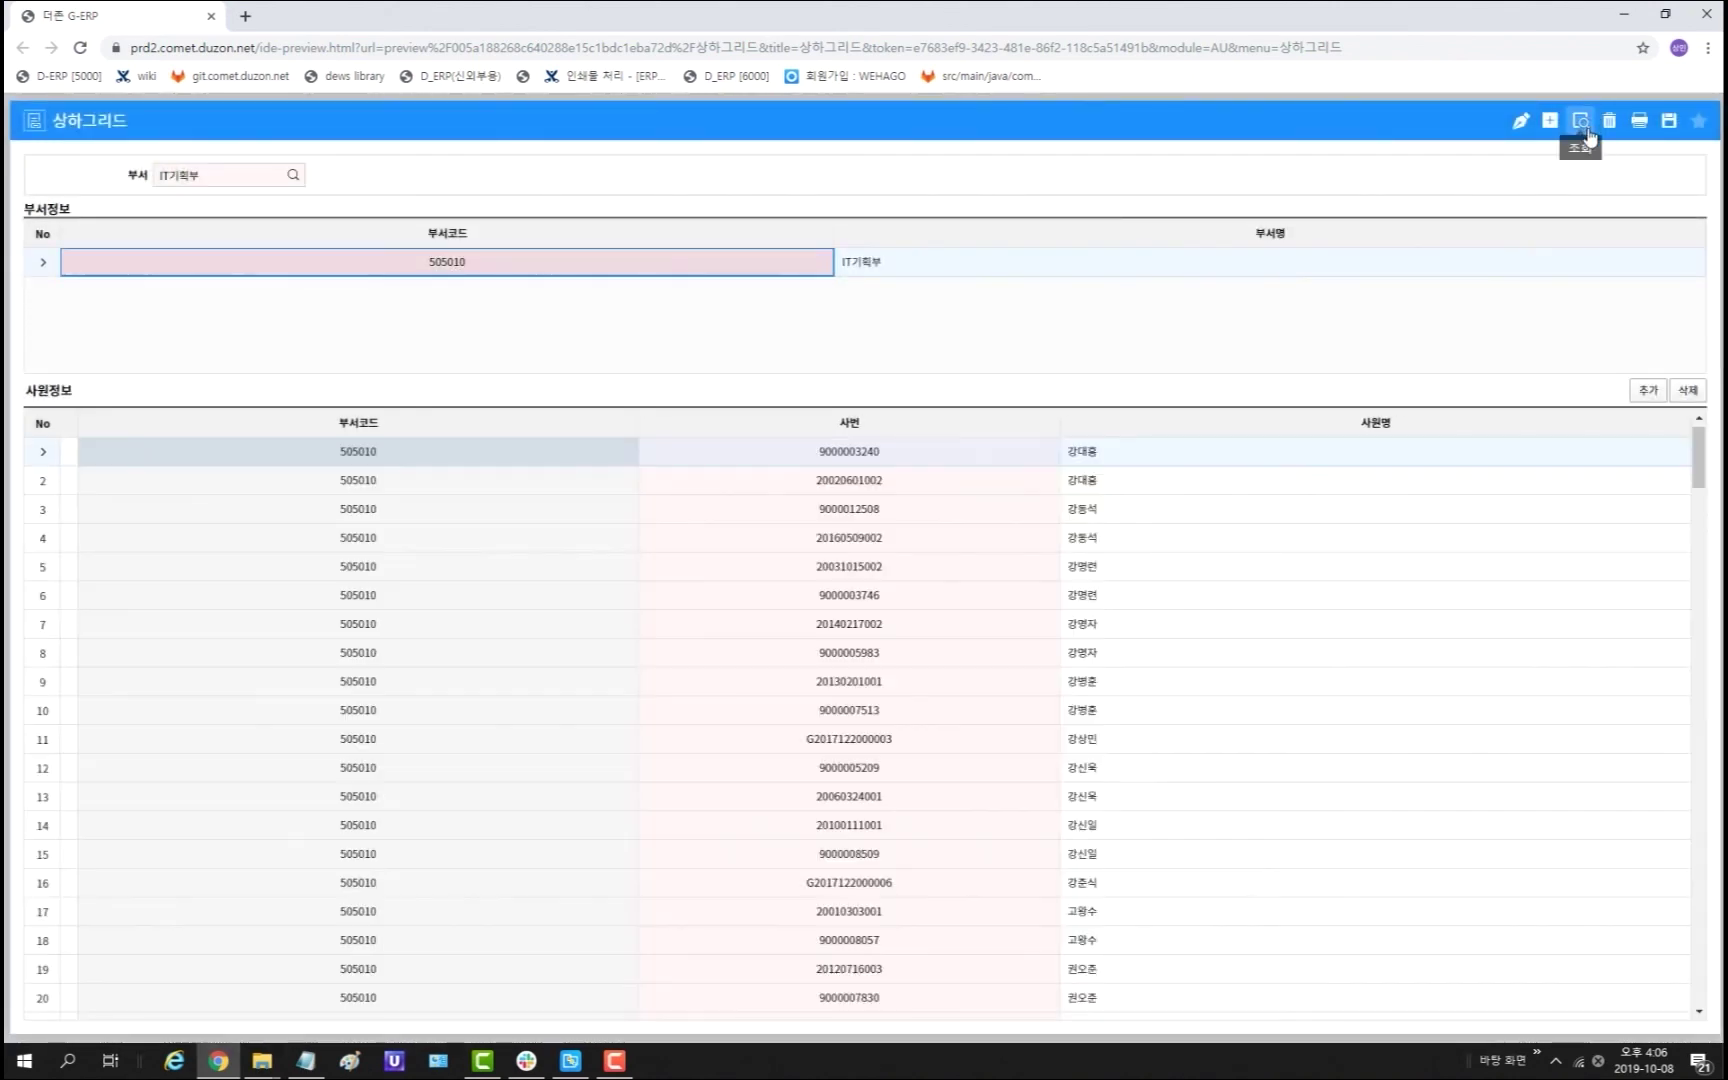
Step: Add four rows without an employee number to the 사원정보 grid and try to save them
click(1647, 390)
click(1647, 390)
click(1647, 390)
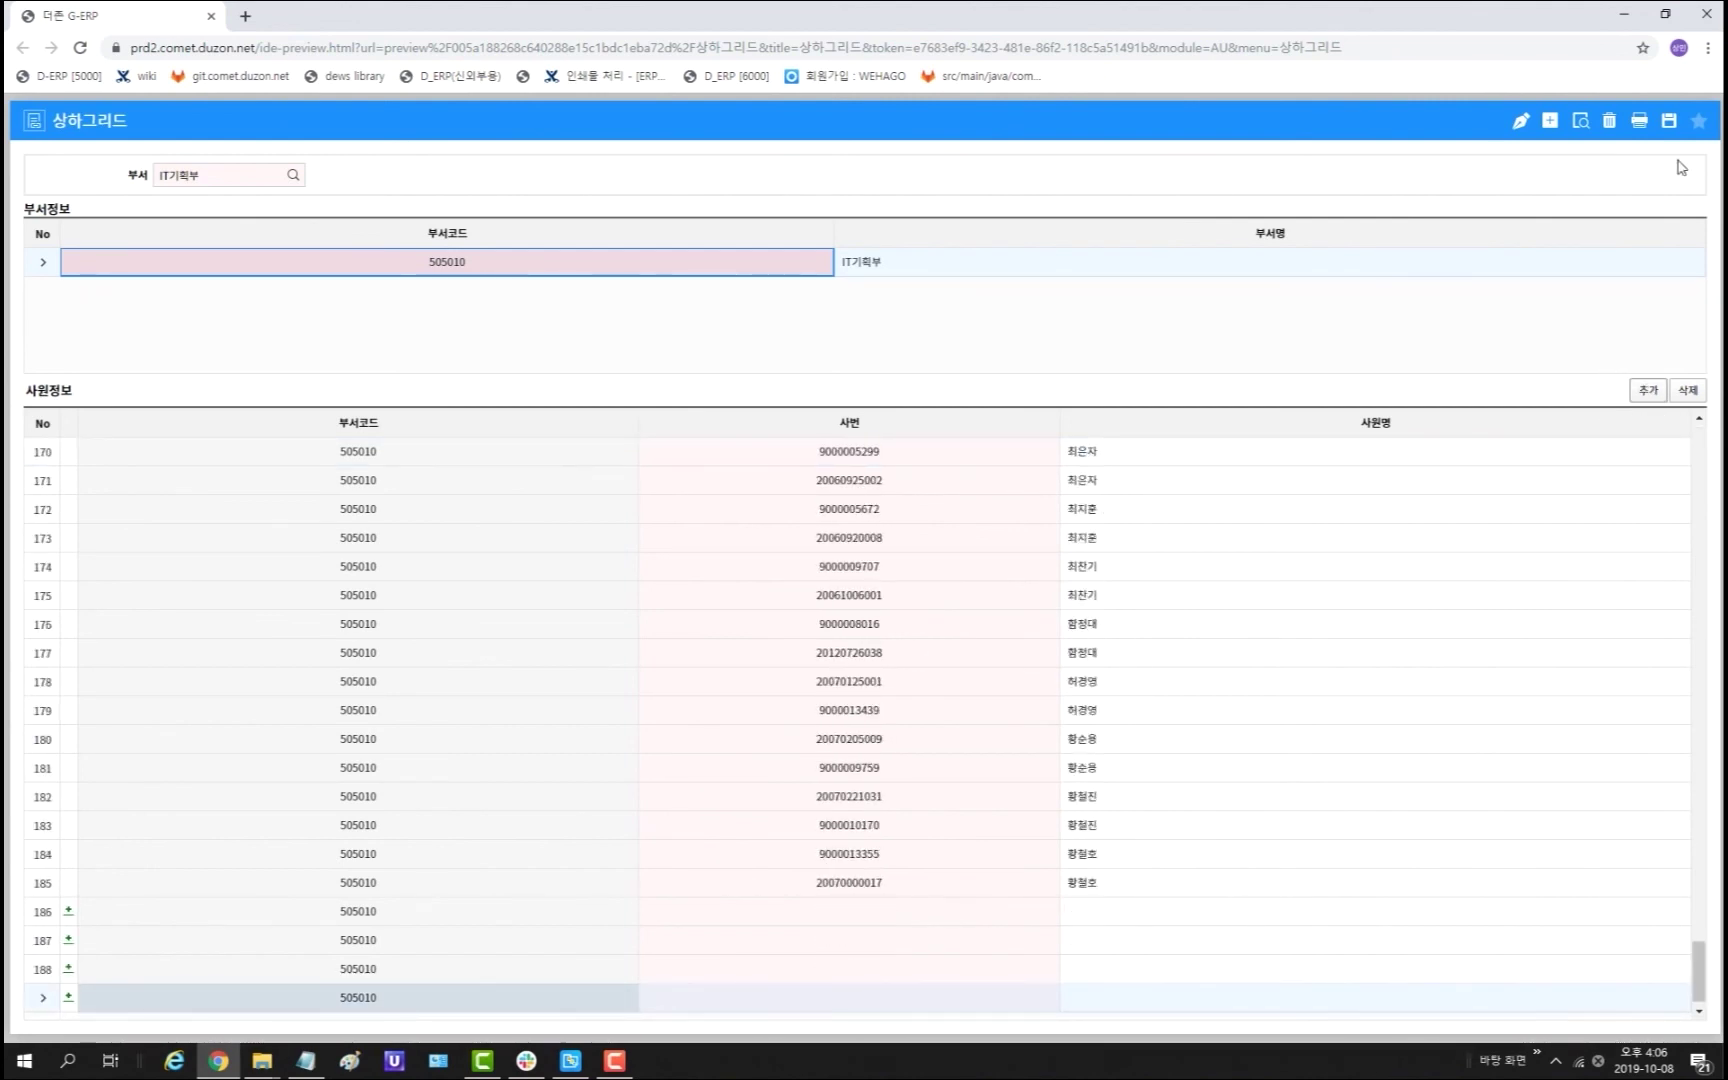
click(1672, 122)
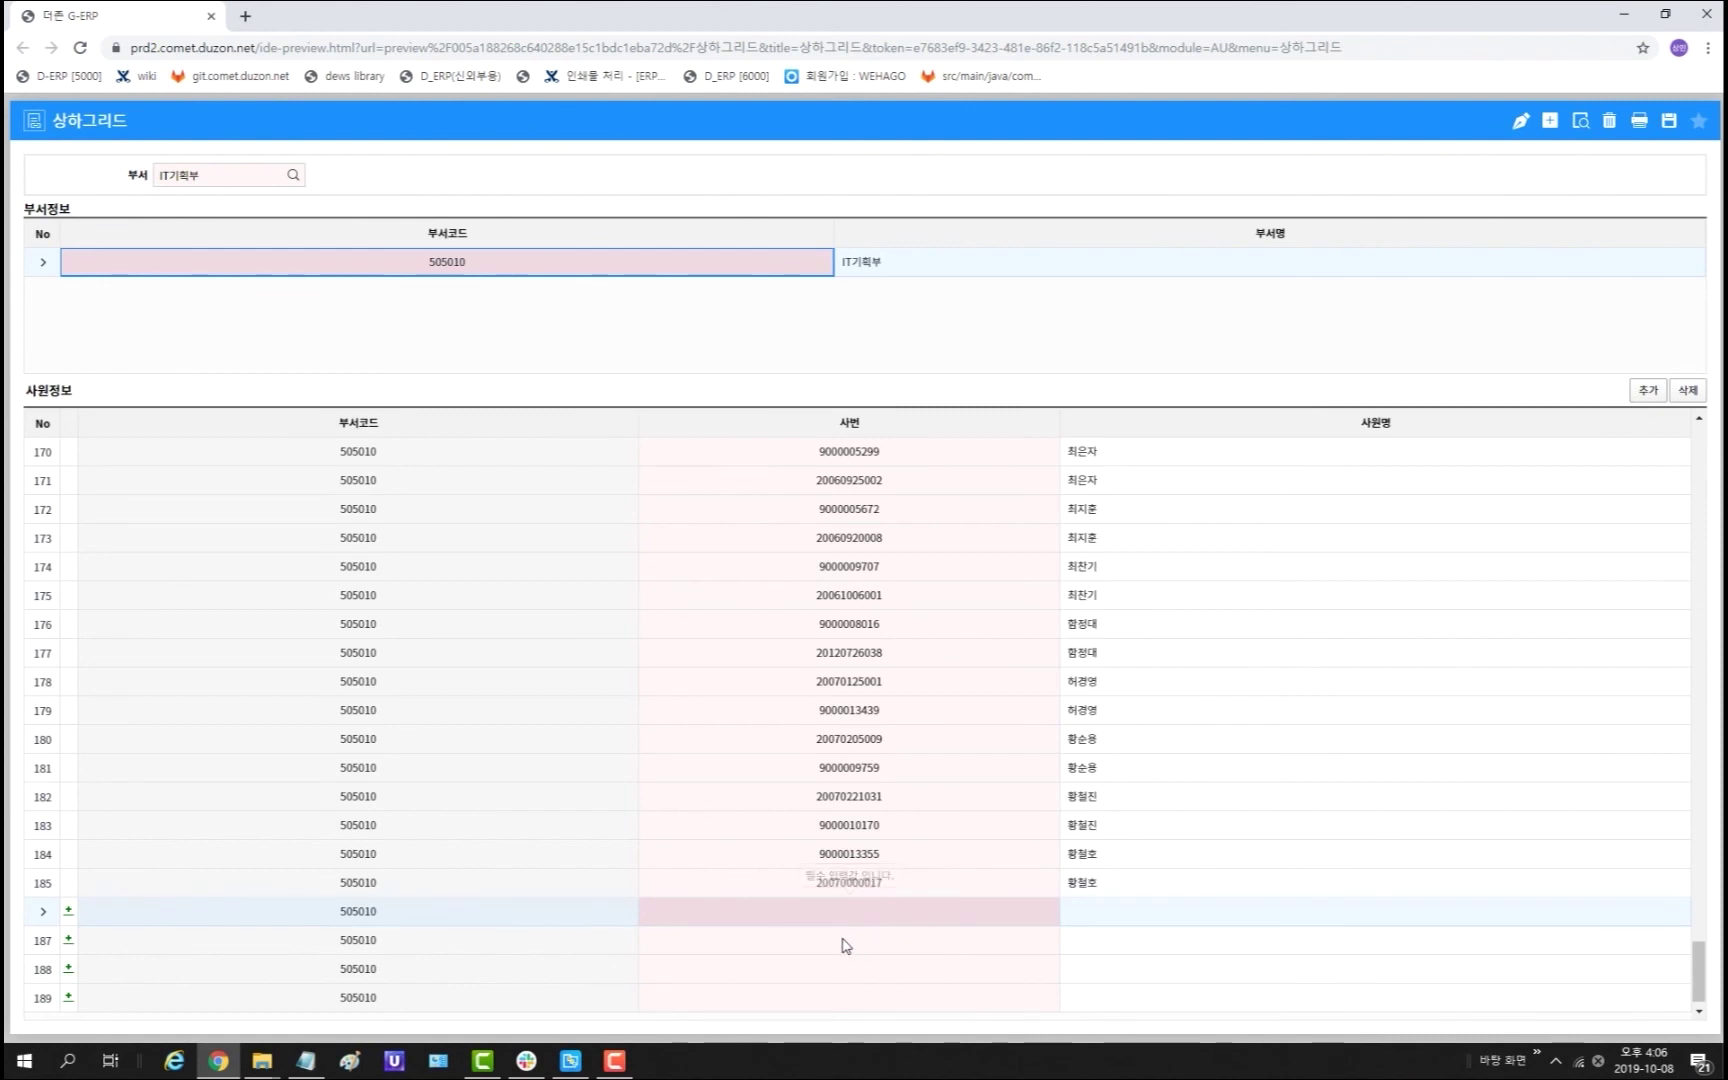